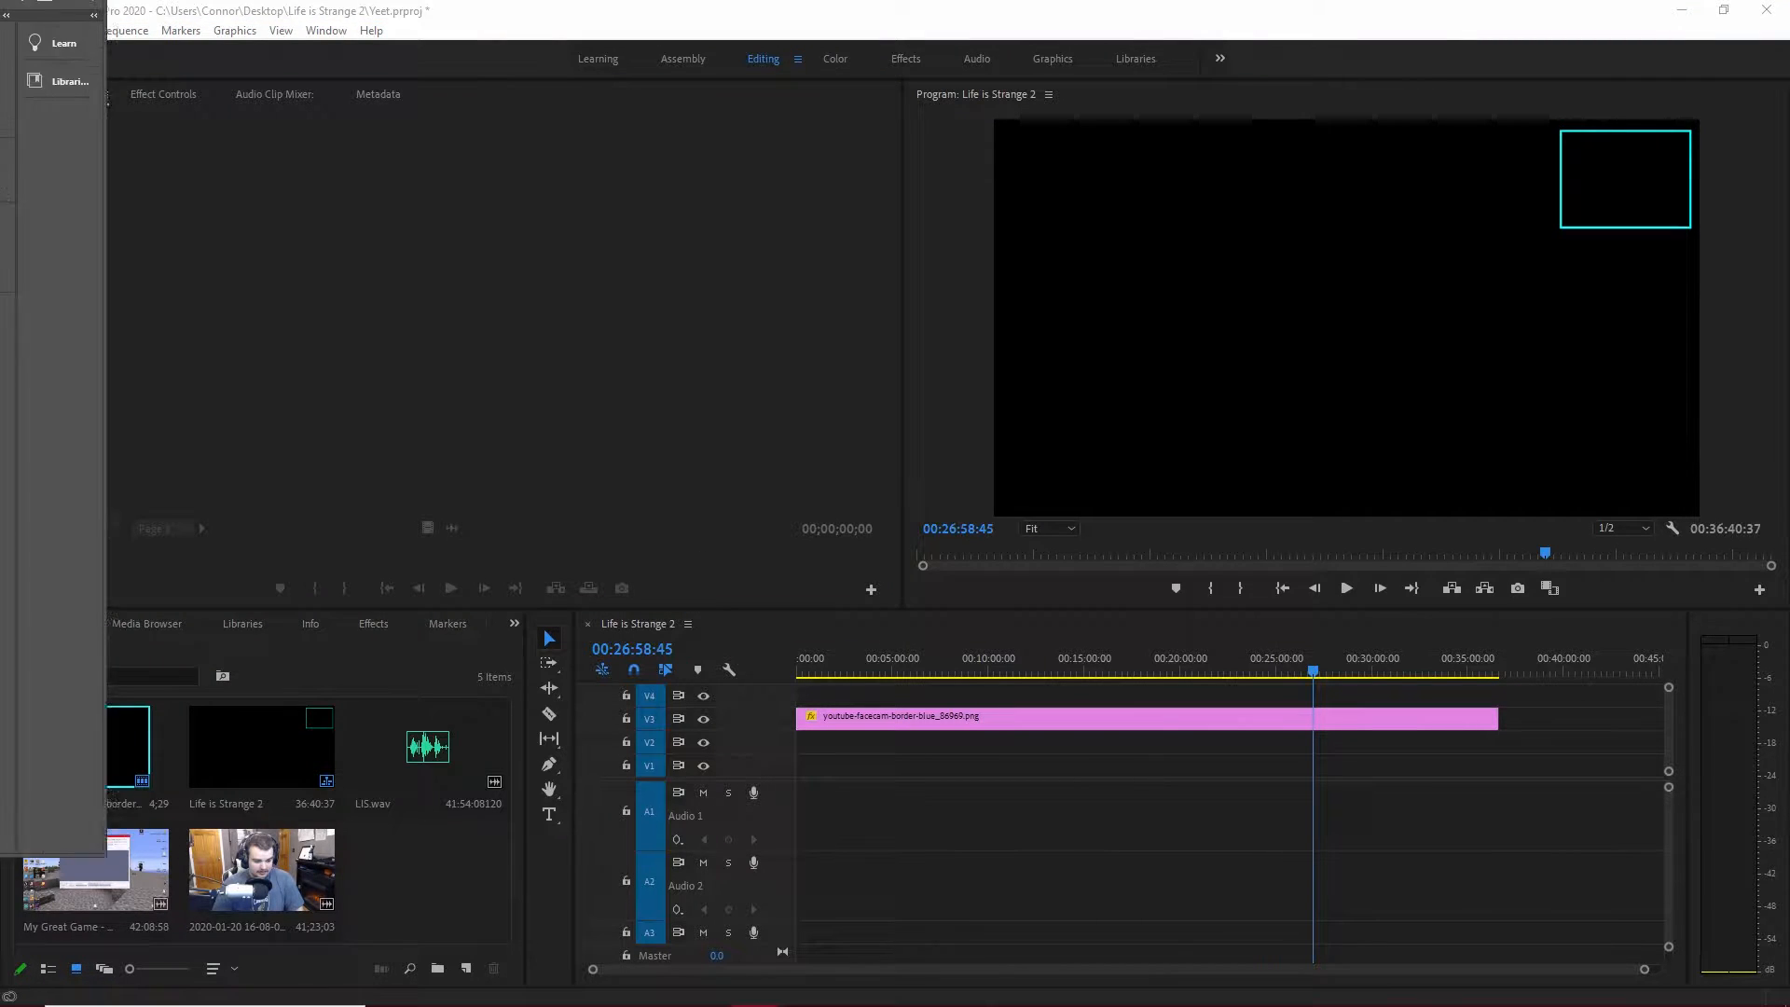
# Switch to Photoshop, maximize its window on this screen and fit the thumbnail image to the view.
pyautogui.moveTo(0, 62); pyautogui.dragTo(1464, 64)
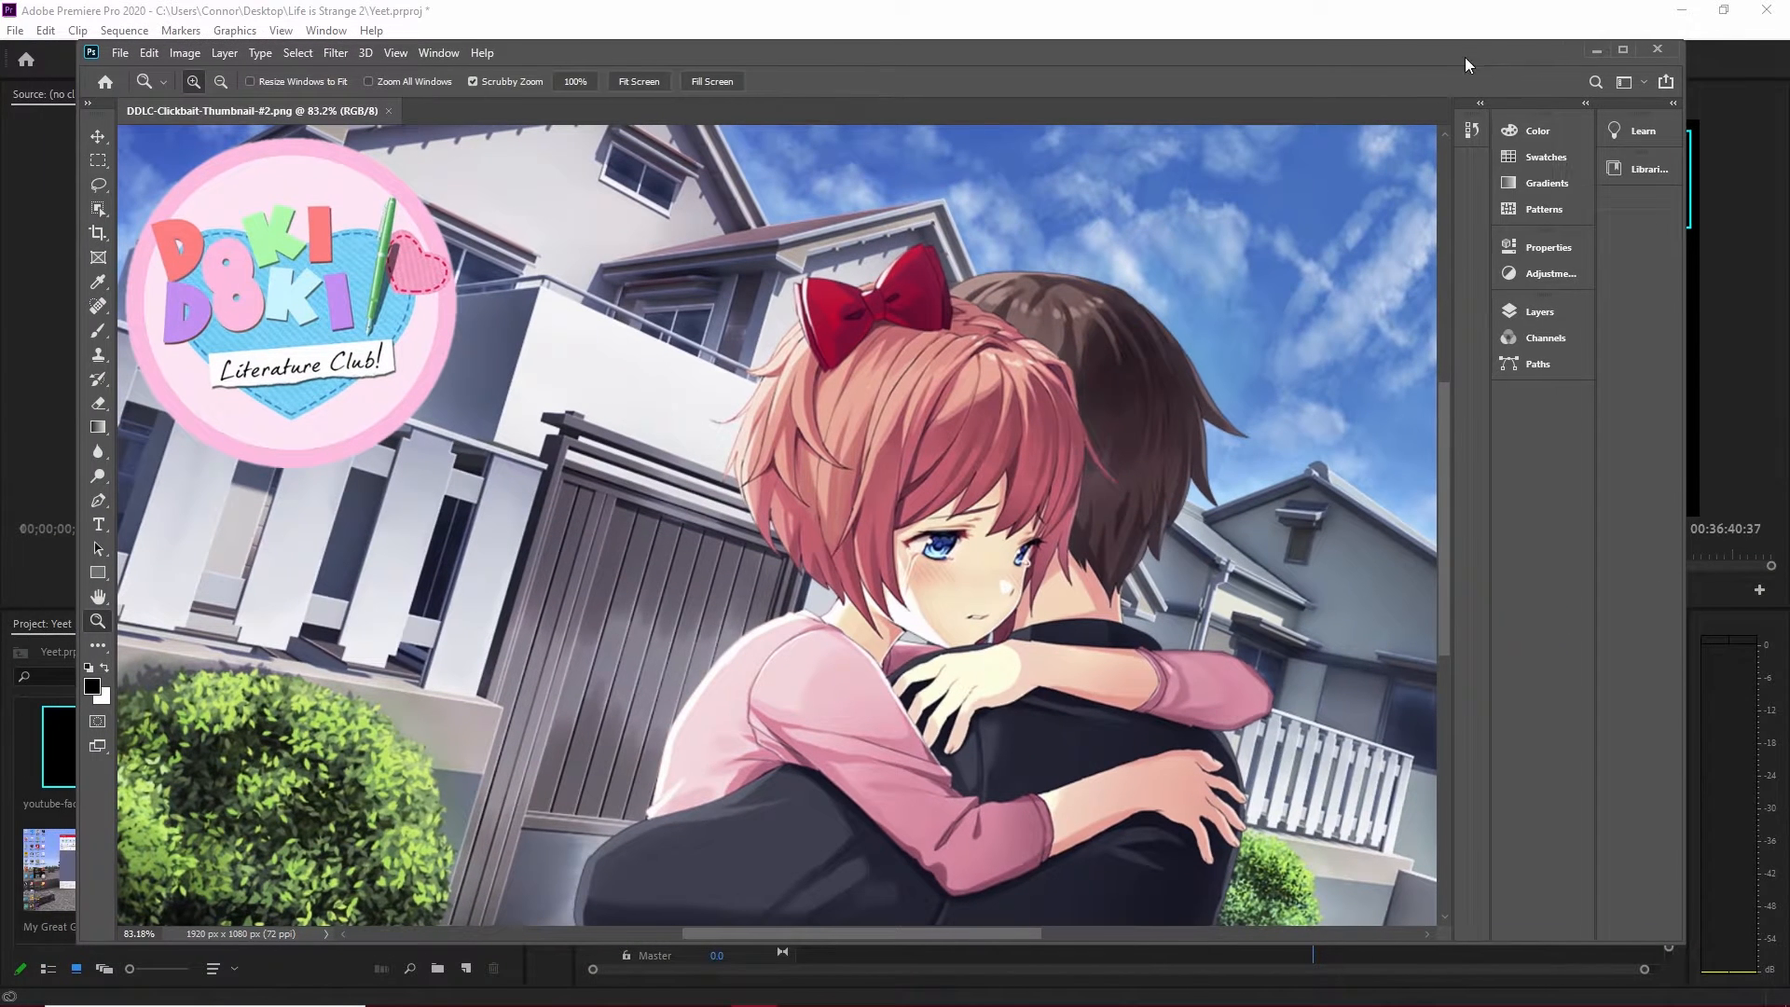
pyautogui.click(1624, 48)
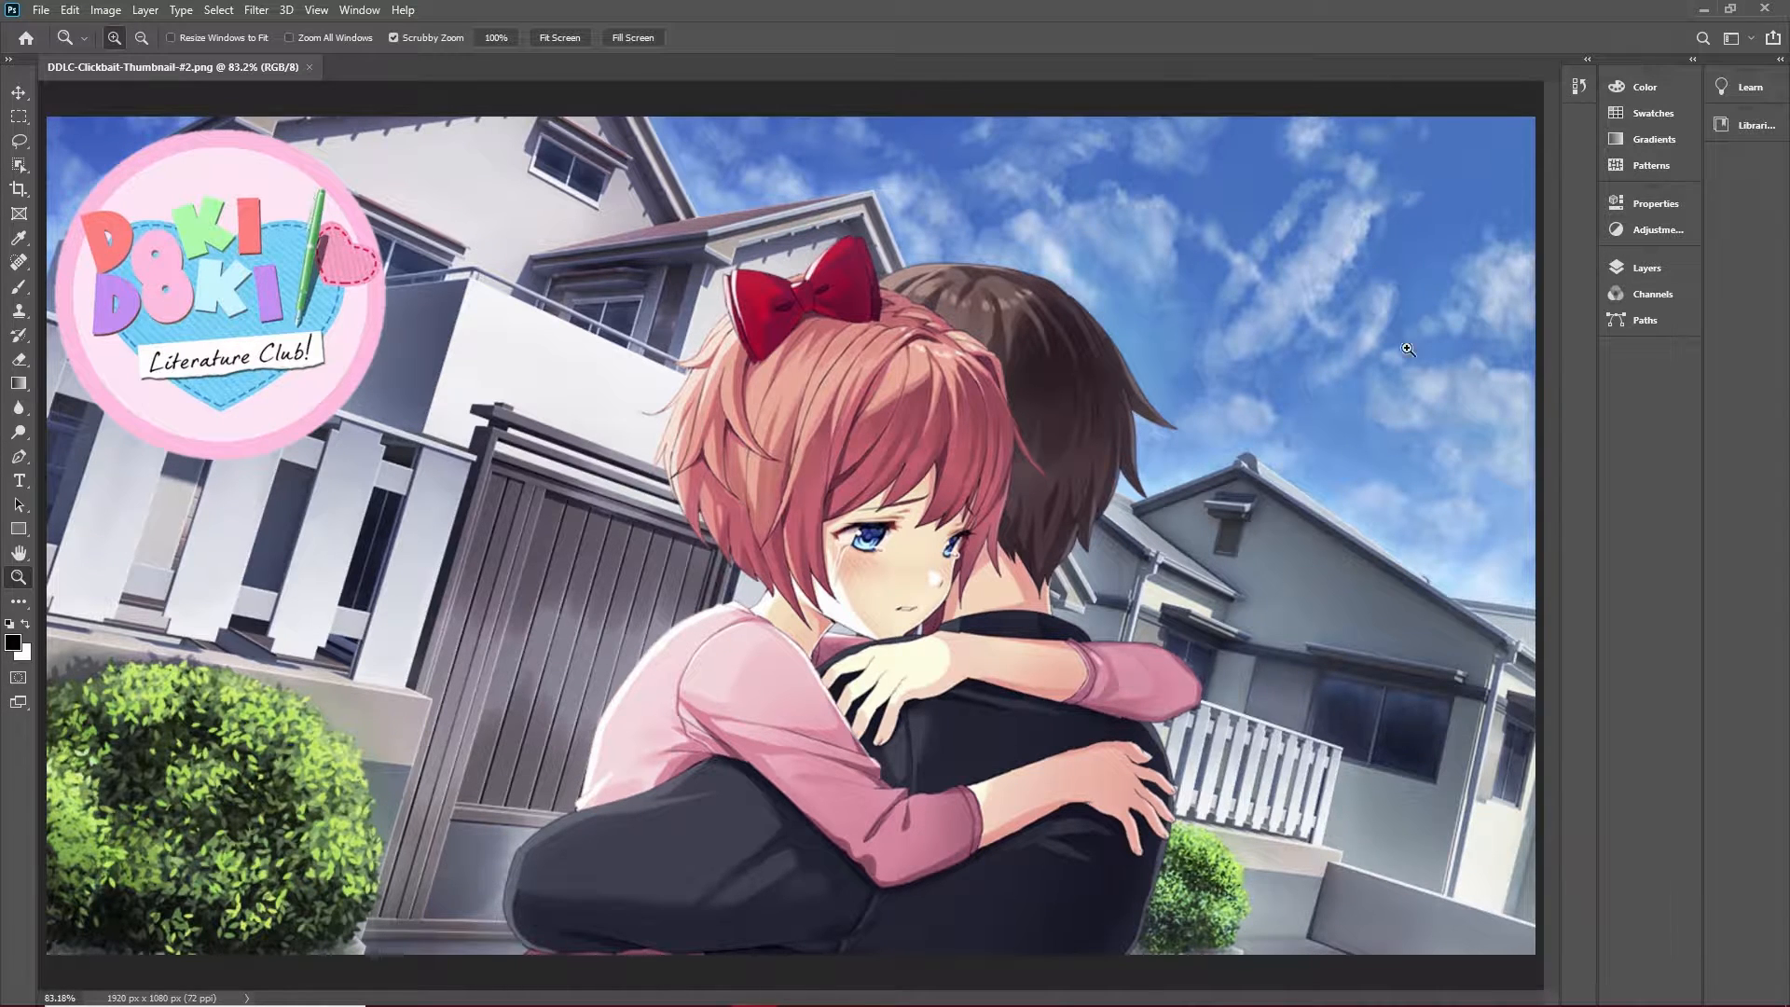
pyautogui.click(1323, 391)
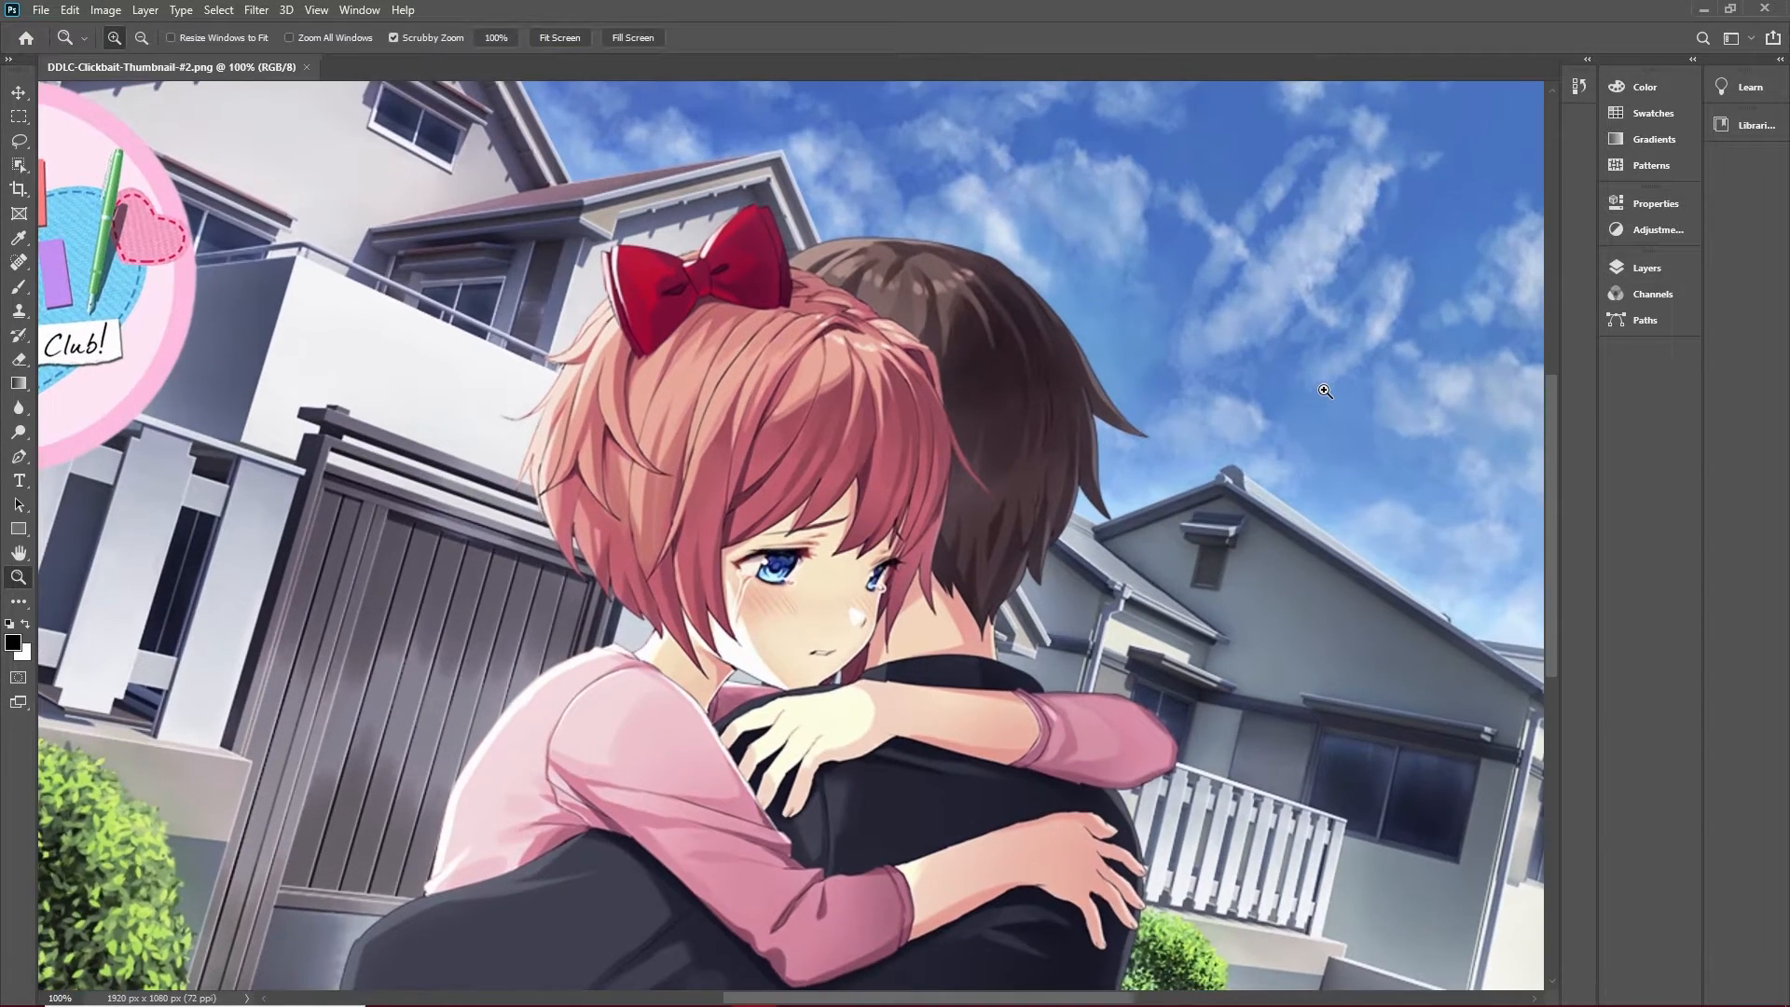
pyautogui.click(1324, 391)
pyautogui.rightClick(1395, 375)
pyautogui.click(1440, 390)
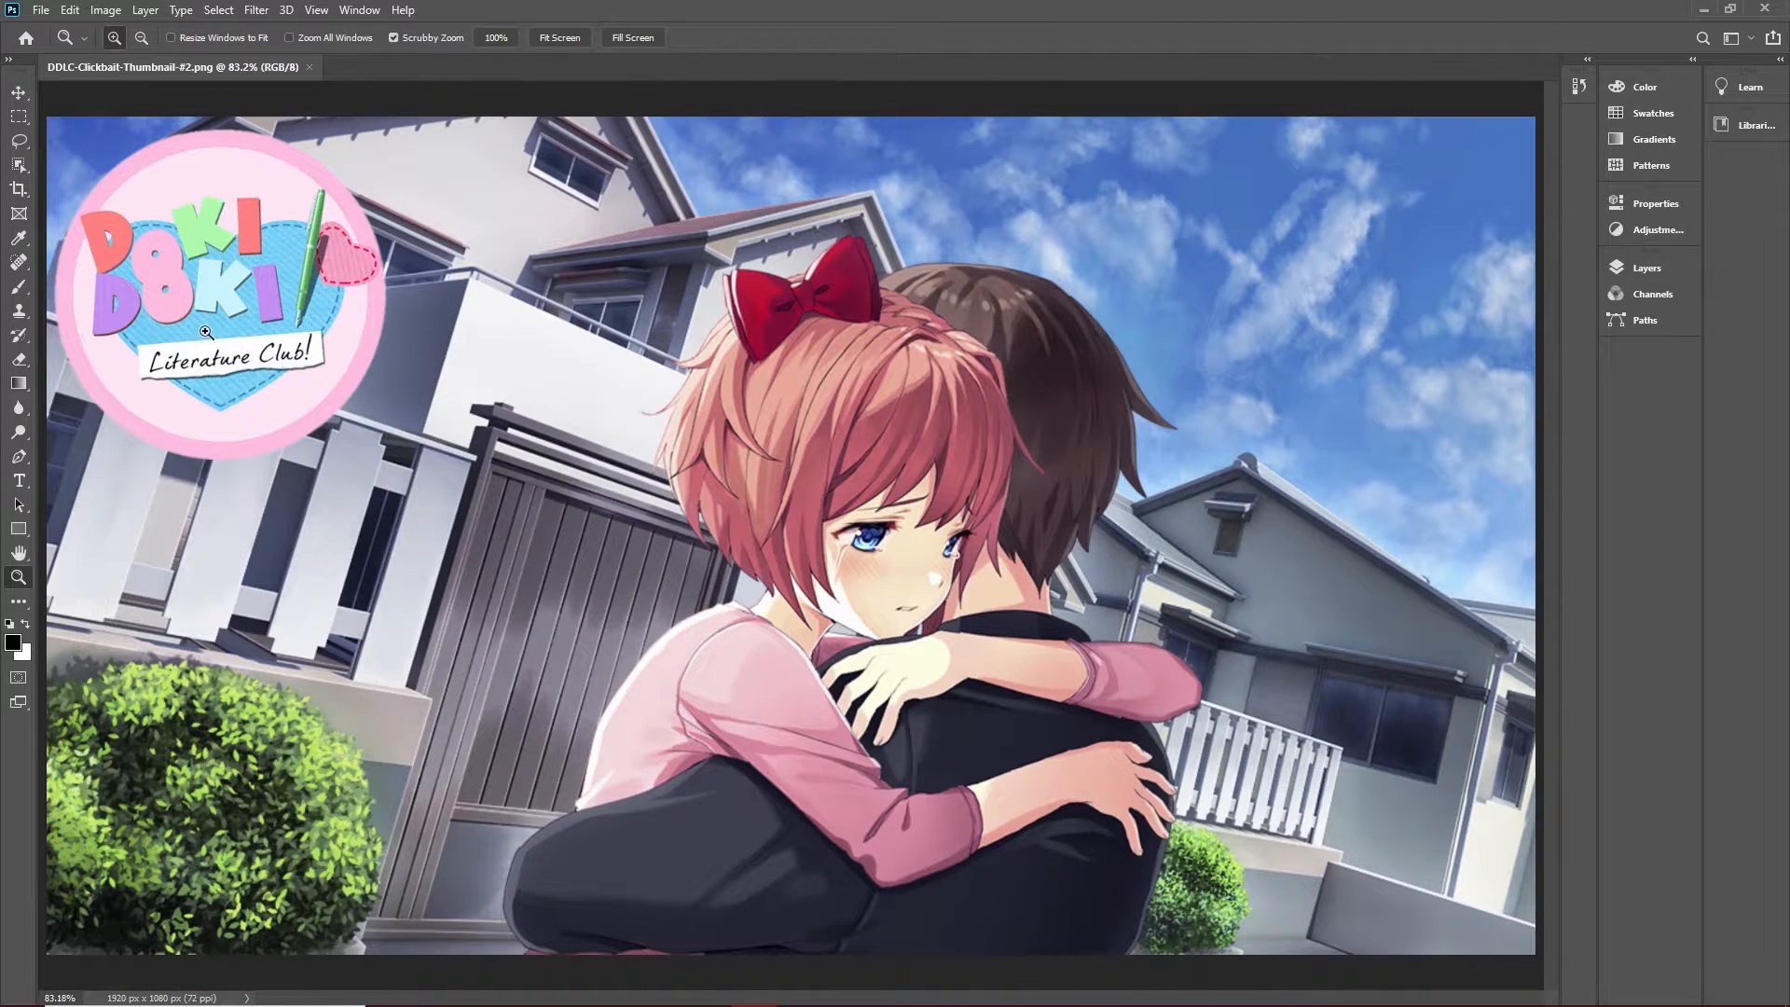
# Scribble a black Brush stroke in the sky of the thumbnail image and undo that stroke.
pyautogui.click(19, 265)
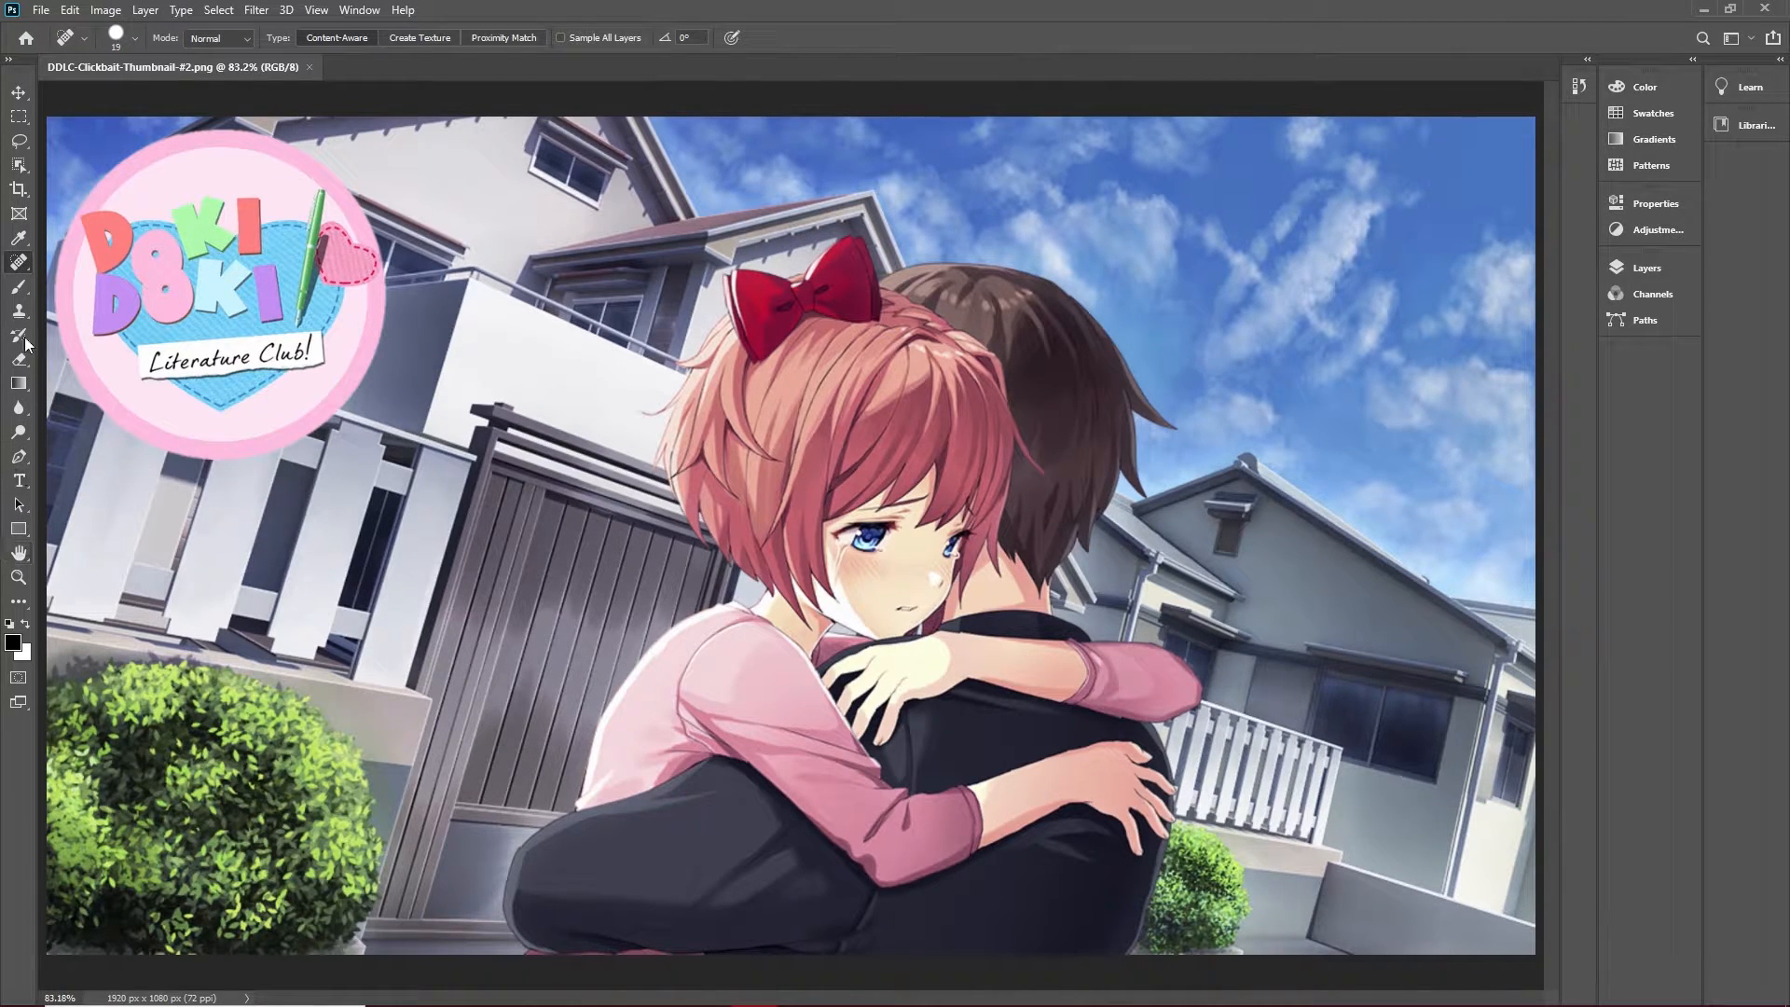
pyautogui.click(18, 287)
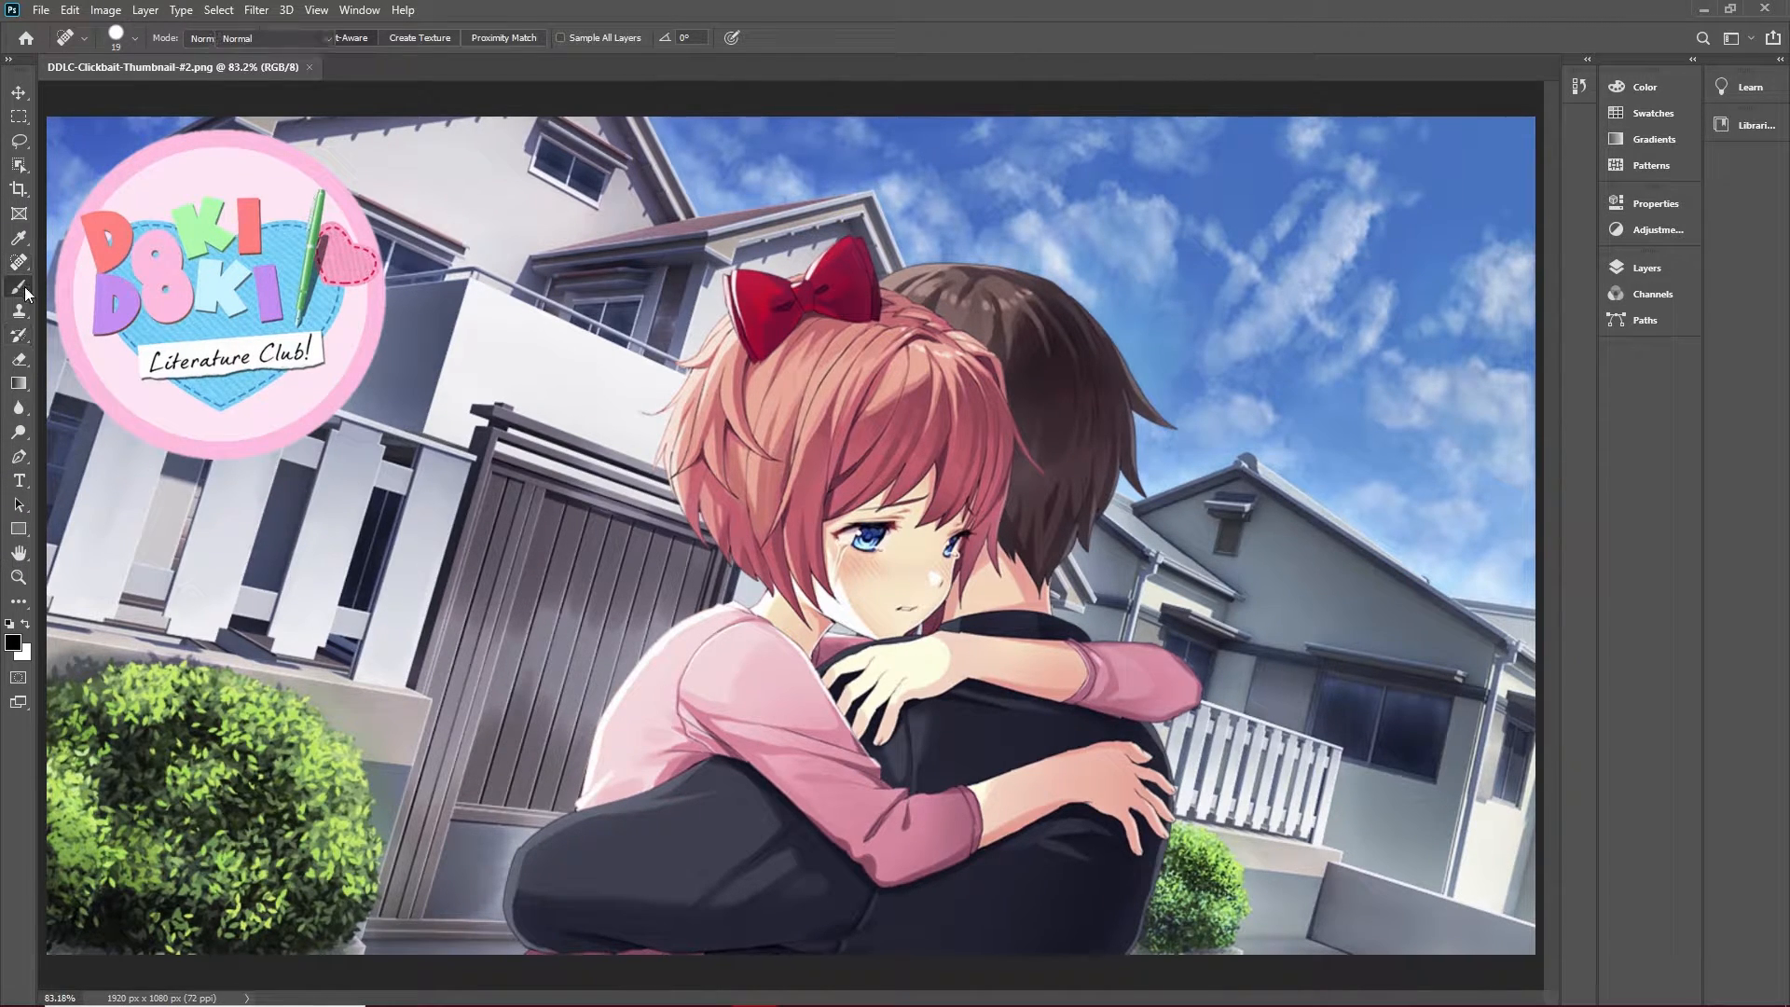
pyautogui.click(1665, 269)
pyautogui.moveTo(1245, 252)
pyautogui.mouseDown()
pyautogui.moveTo(1293, 357)
pyautogui.moveTo(1224, 199)
pyautogui.moveTo(1373, 326)
pyautogui.moveTo(1300, 208)
pyautogui.moveTo(1285, 315)
pyautogui.moveTo(1268, 276)
pyautogui.moveTo(1294, 227)
pyautogui.mouseUp()
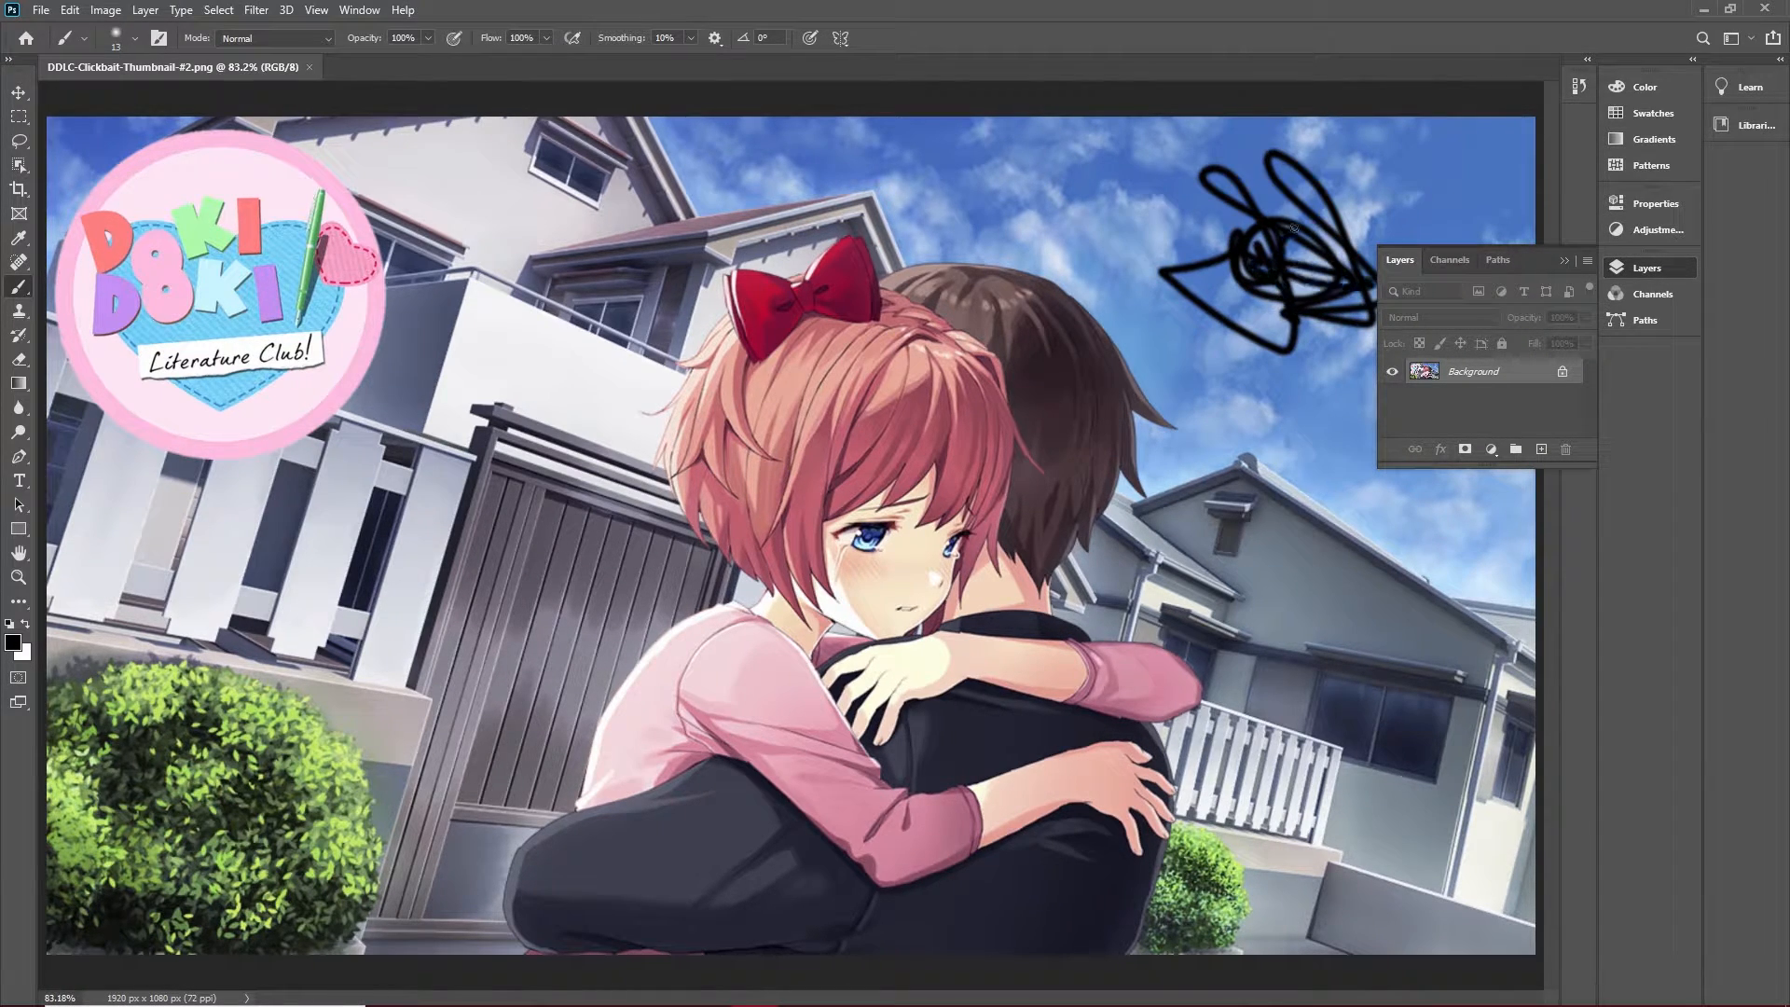
pyautogui.click(70, 11)
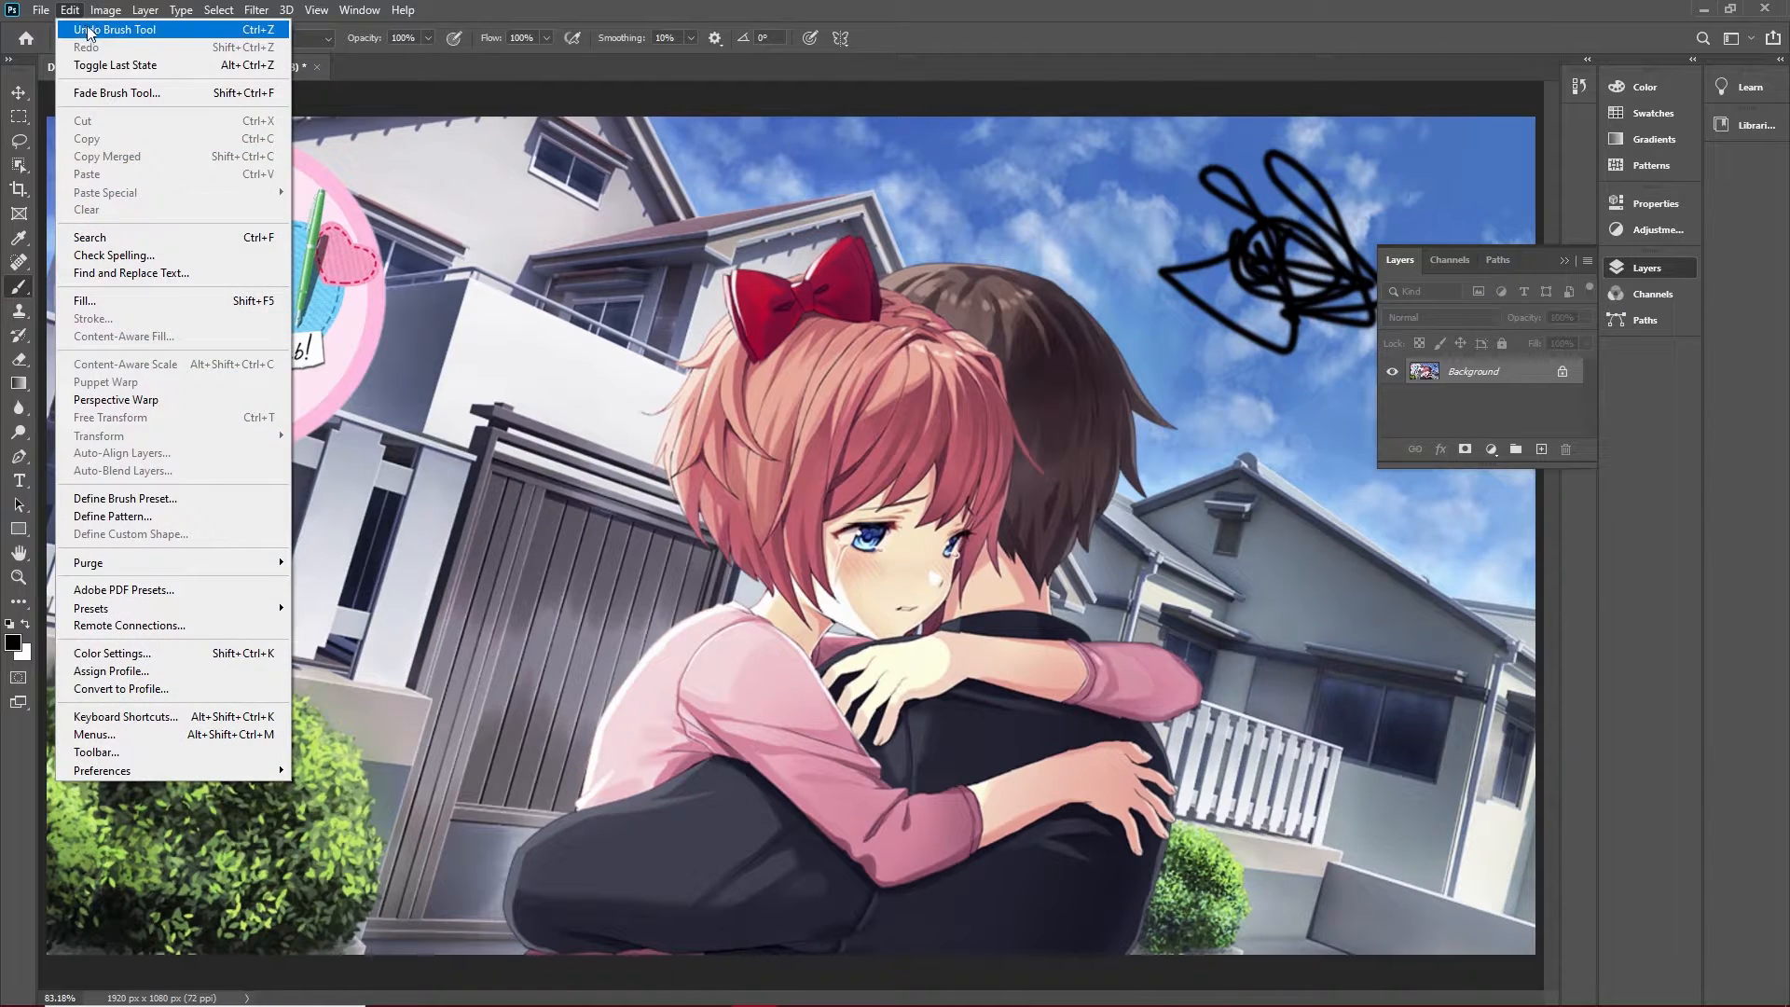
pyautogui.click(88, 30)
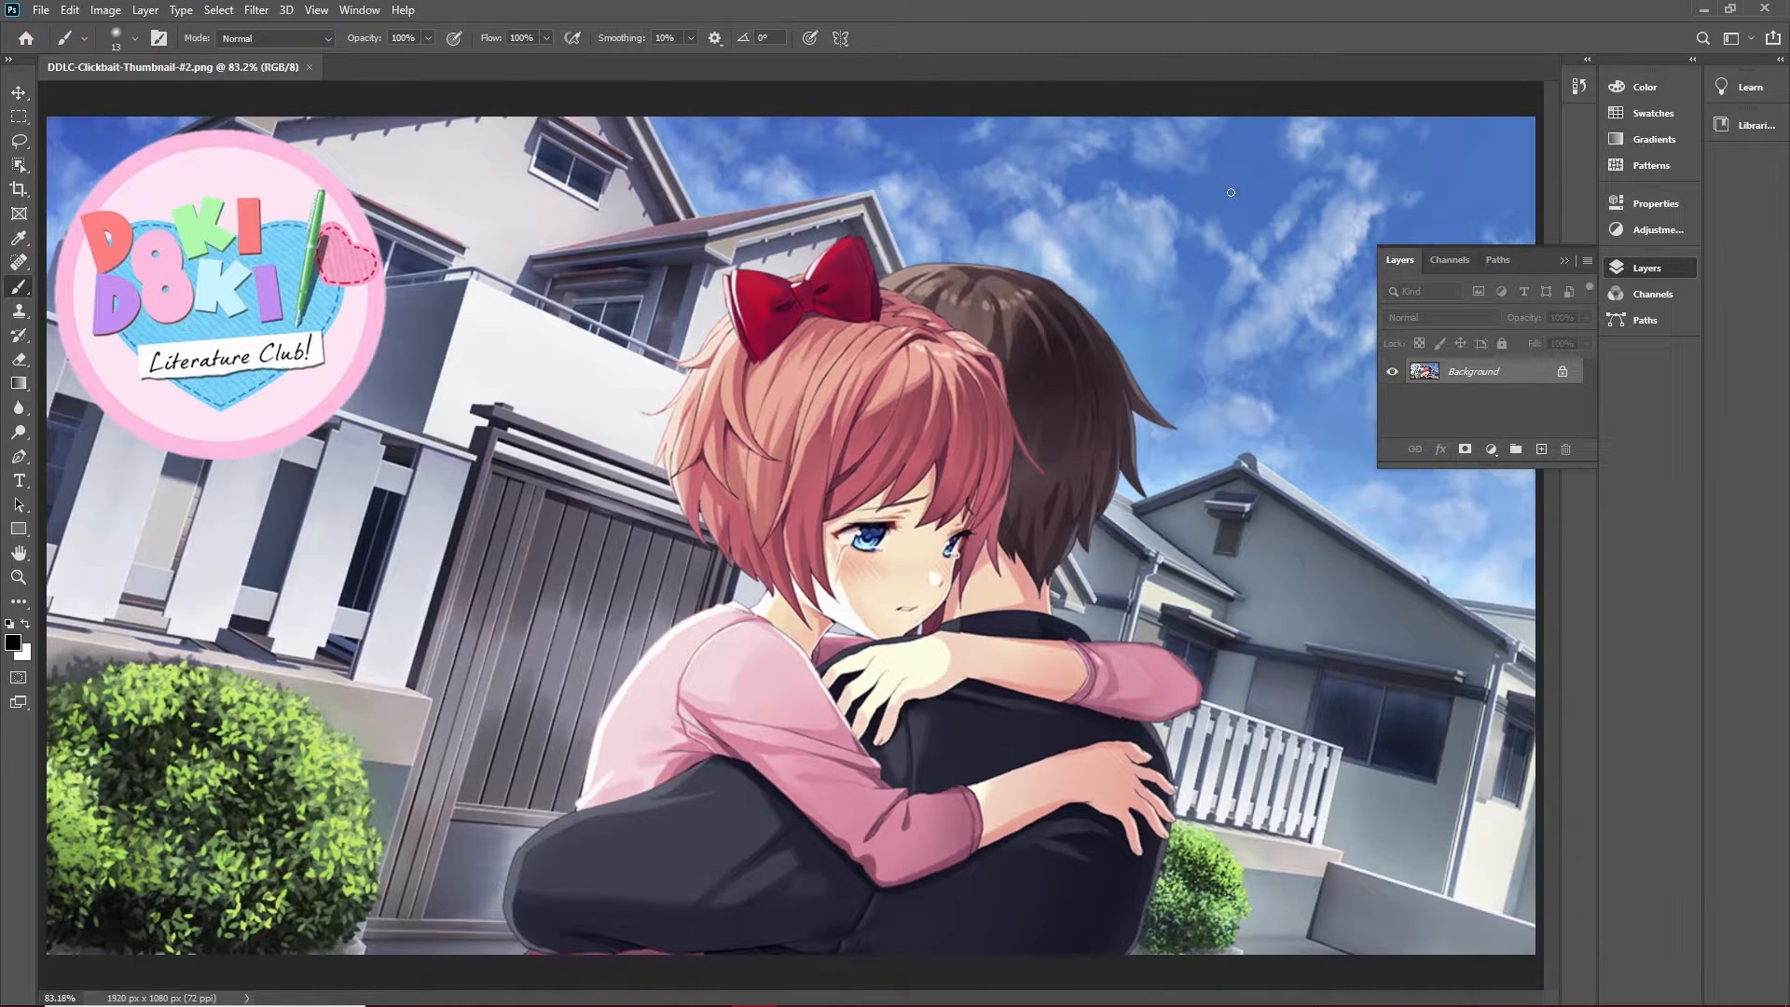
# Paint a small black dot in the sky, remove it with the Spot Healing Brush and collapse the layers list.
pyautogui.moveTo(1229, 192); pyautogui.dragTo(1235, 199)
pyautogui.click(19, 262)
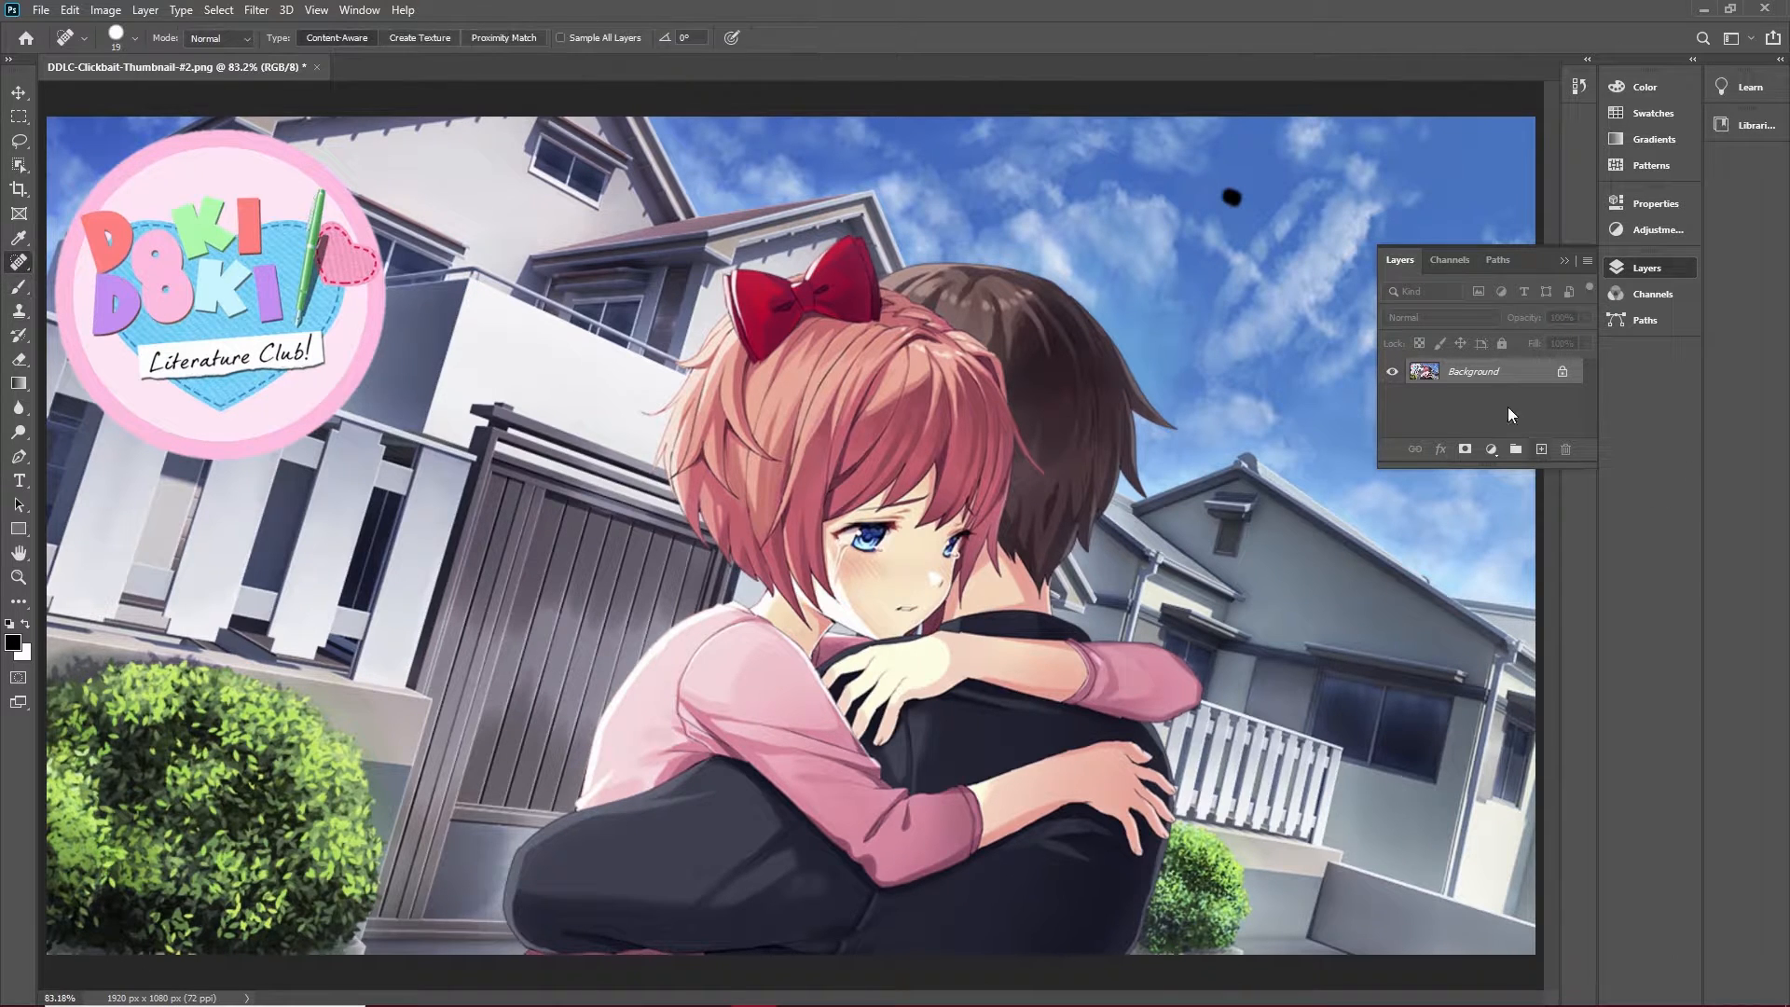
pyautogui.moveTo(1237, 196); pyautogui.dragTo(1255, 201)
pyautogui.click(1637, 270)
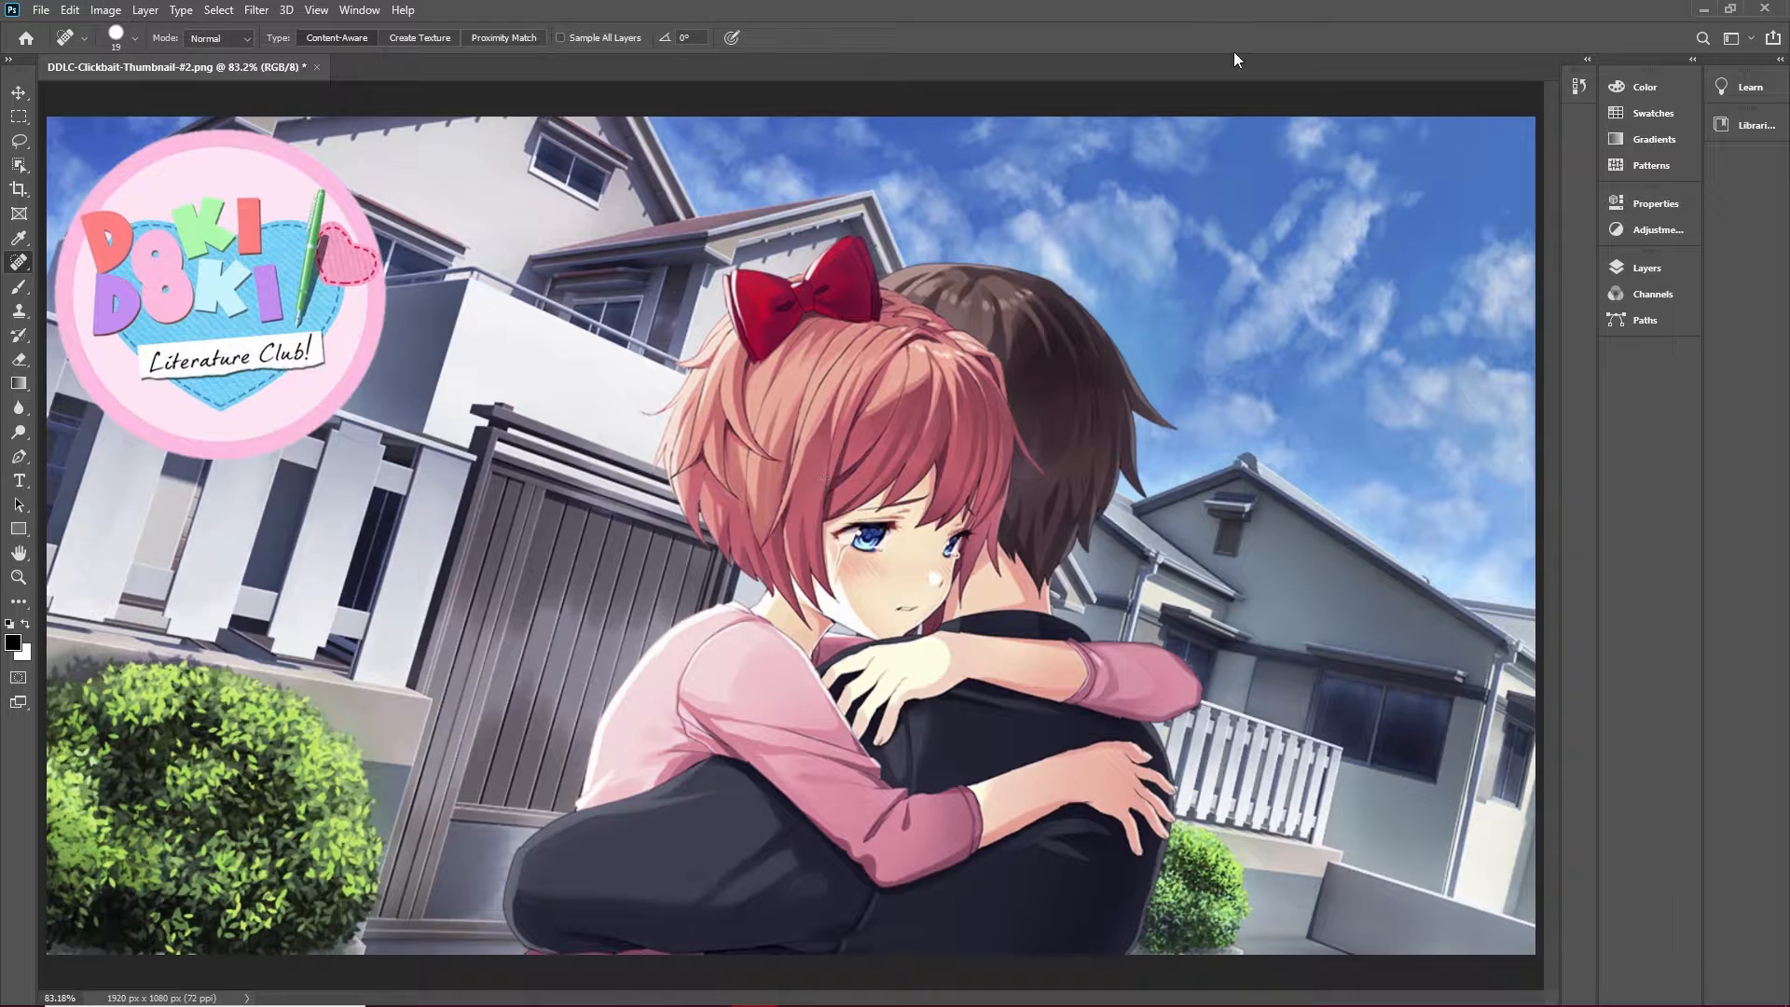
# Move the Photoshop window off this screen and switch back to the Premiere Pro project bin.
pyautogui.moveTo(1304, 11); pyautogui.dragTo(0, 28)
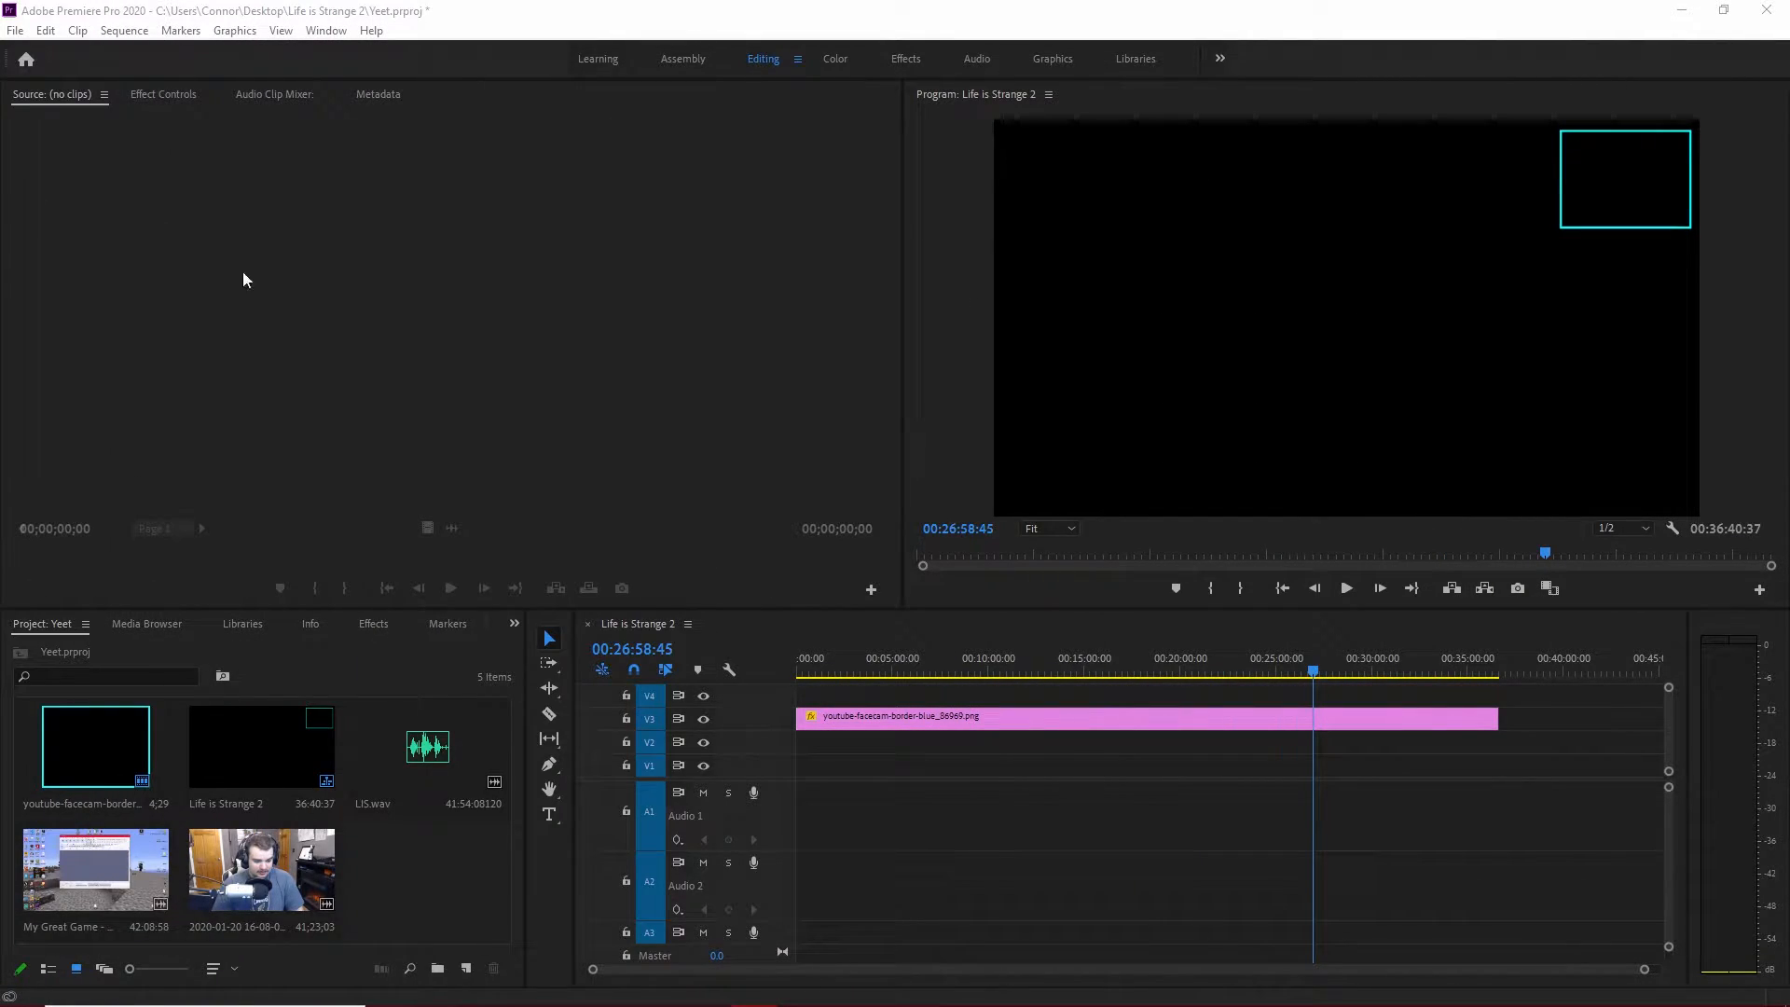
pyautogui.click(429, 856)
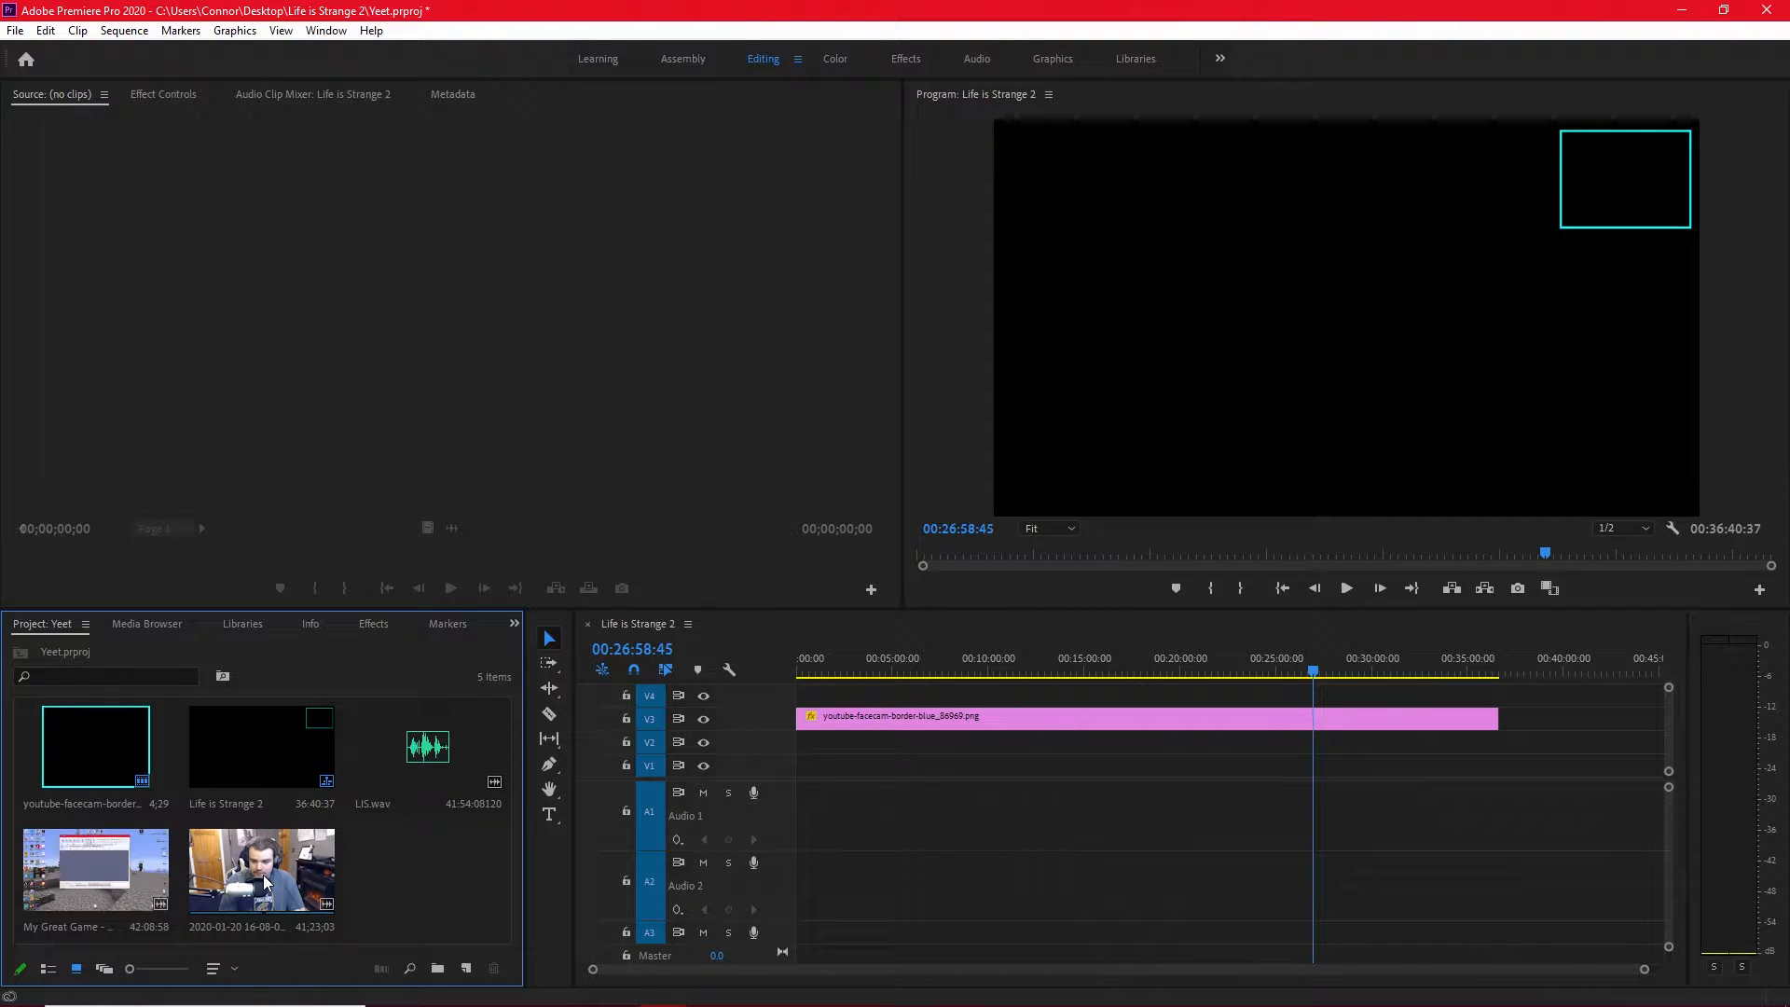
pyautogui.moveTo(718, 995)
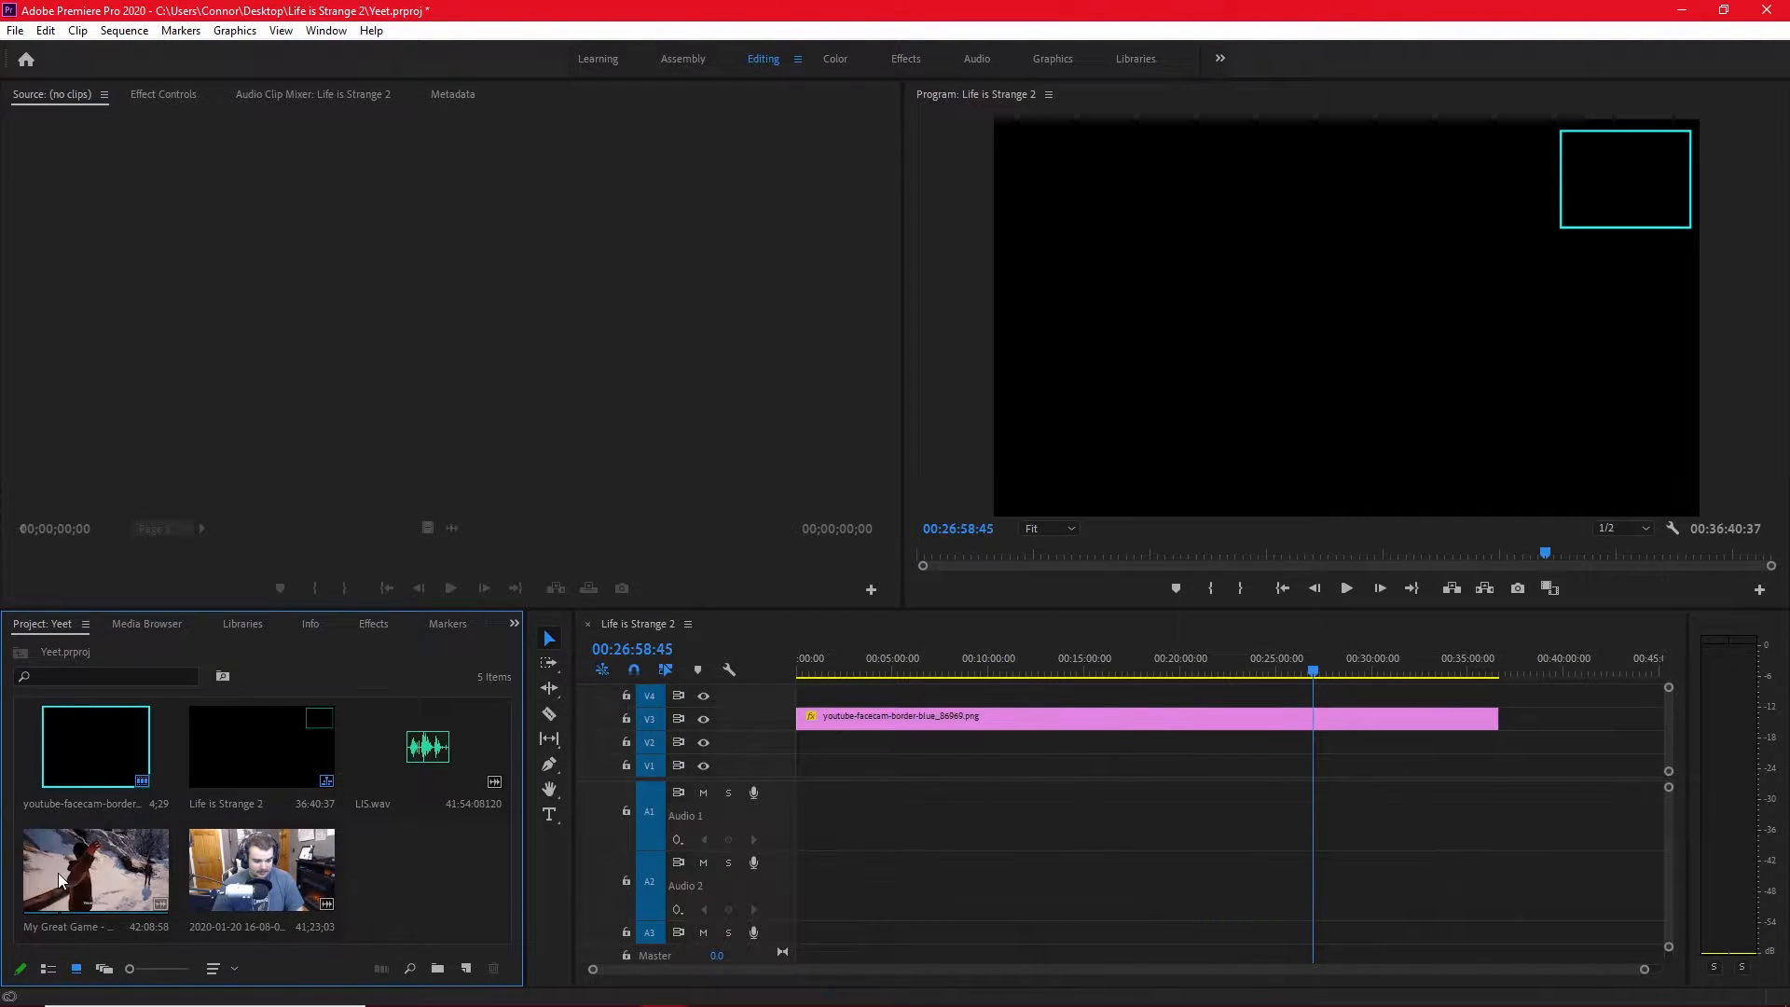
# Place the gameplay clip on V1 and A1 and the facecam clip on V2 and A2, both at the sequence start.
pyautogui.moveTo(58, 873); pyautogui.dragTo(786, 779)
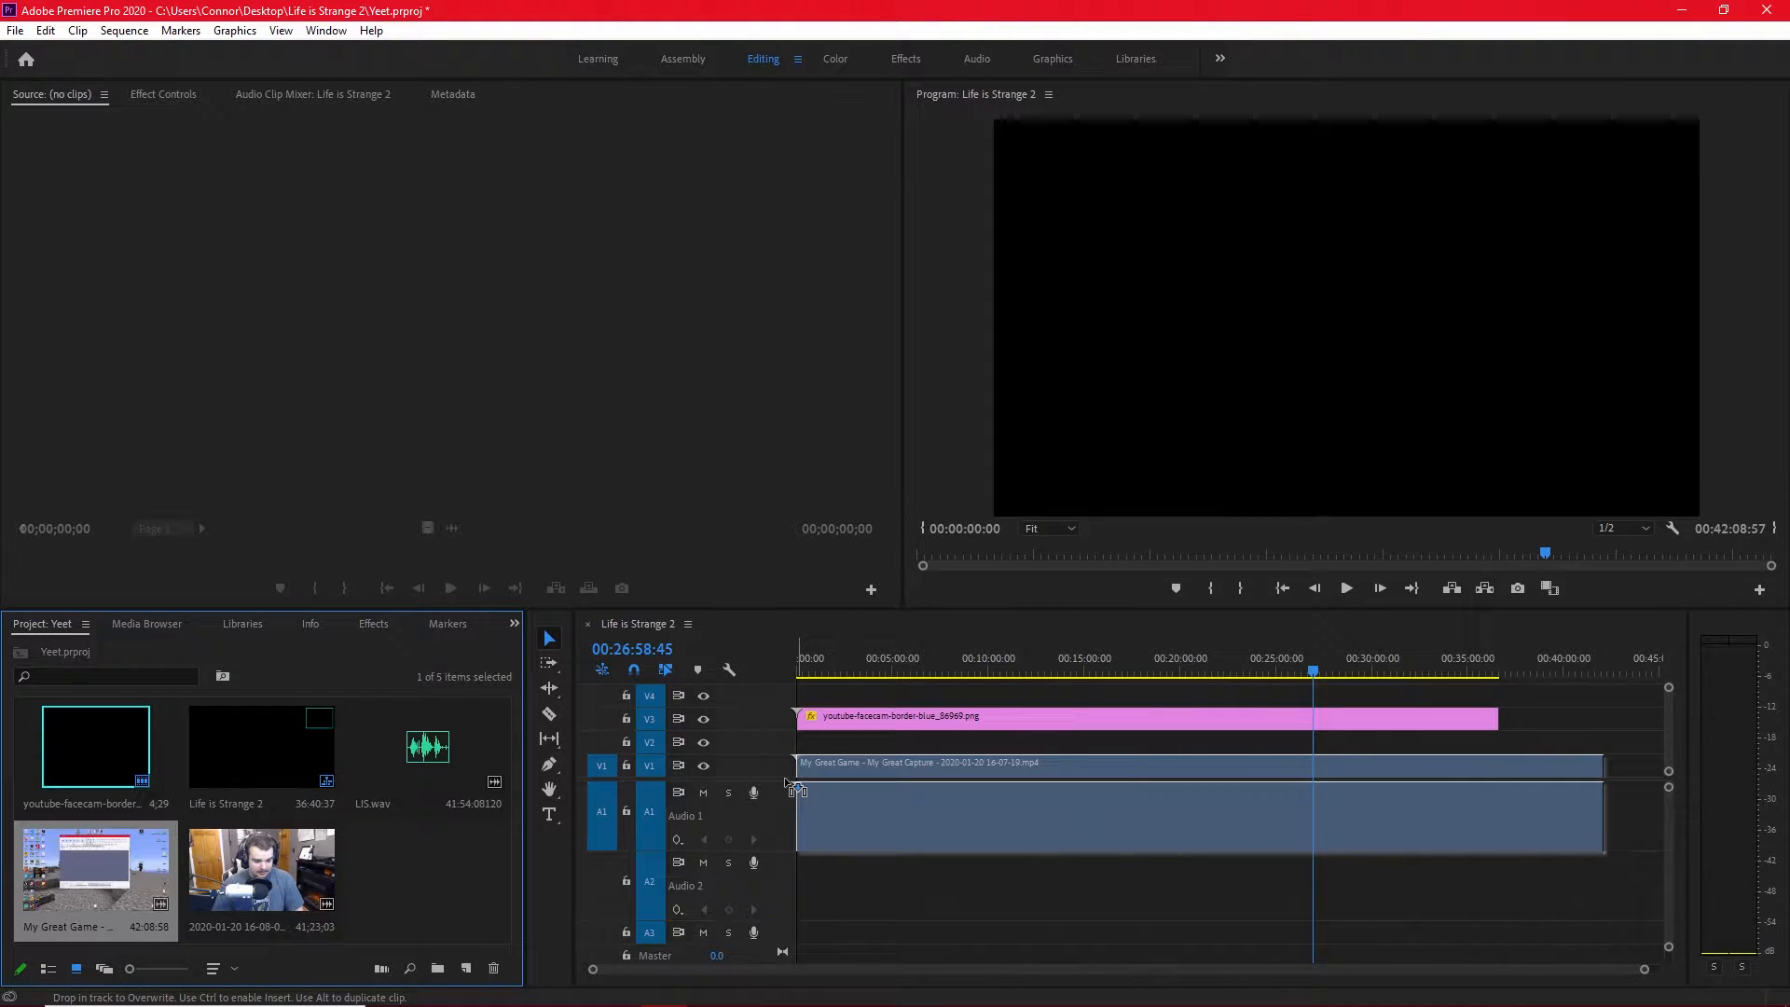
pyautogui.moveTo(788, 781); pyautogui.dragTo(788, 781)
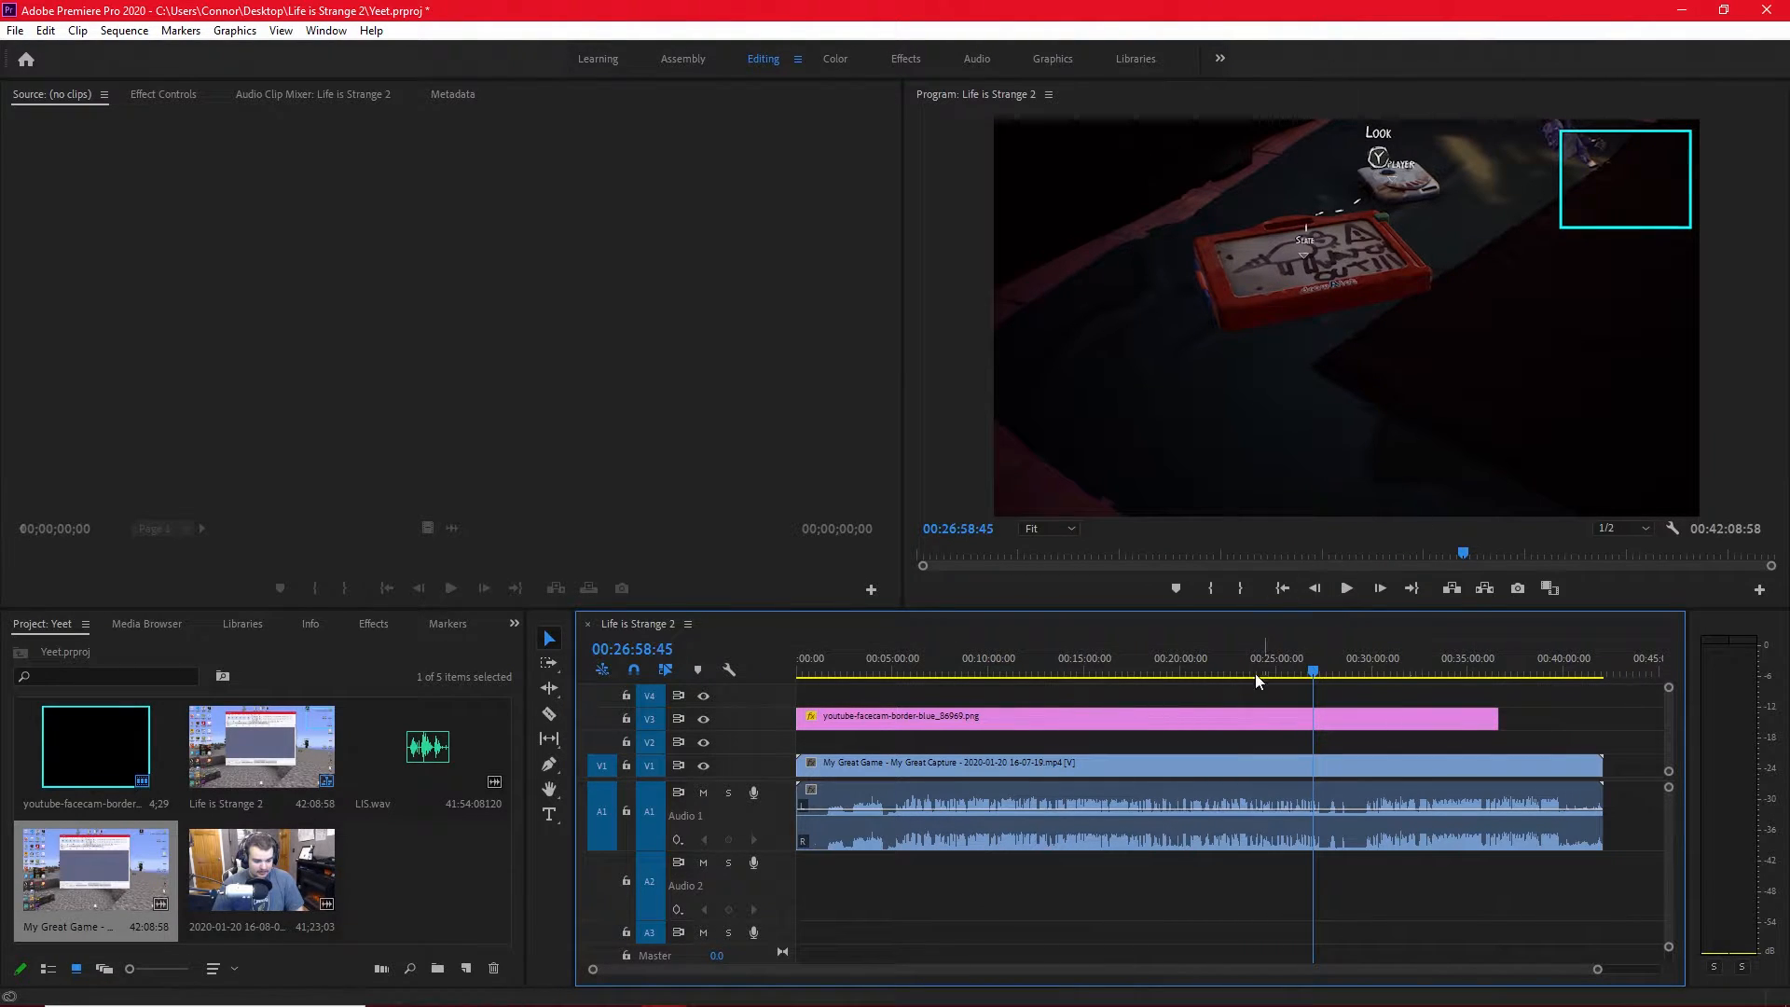
pyautogui.click(520, 883)
pyautogui.click(489, 893)
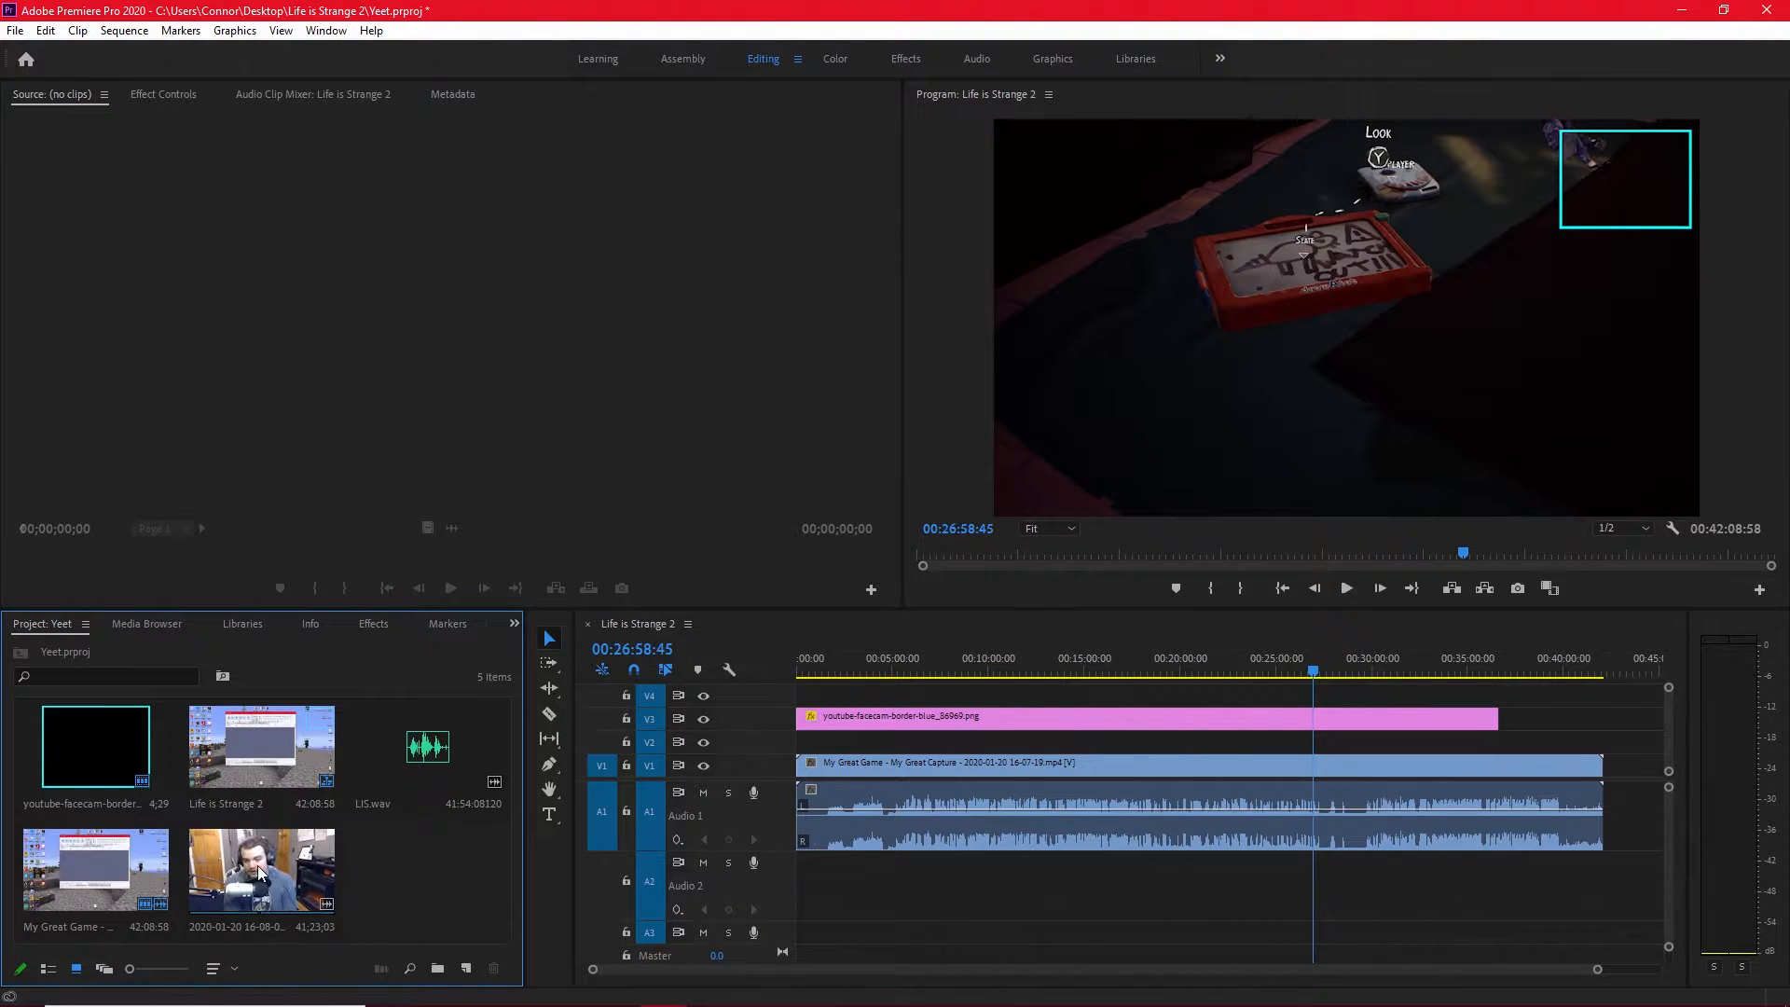
pyautogui.moveTo(260, 876); pyautogui.dragTo(798, 757)
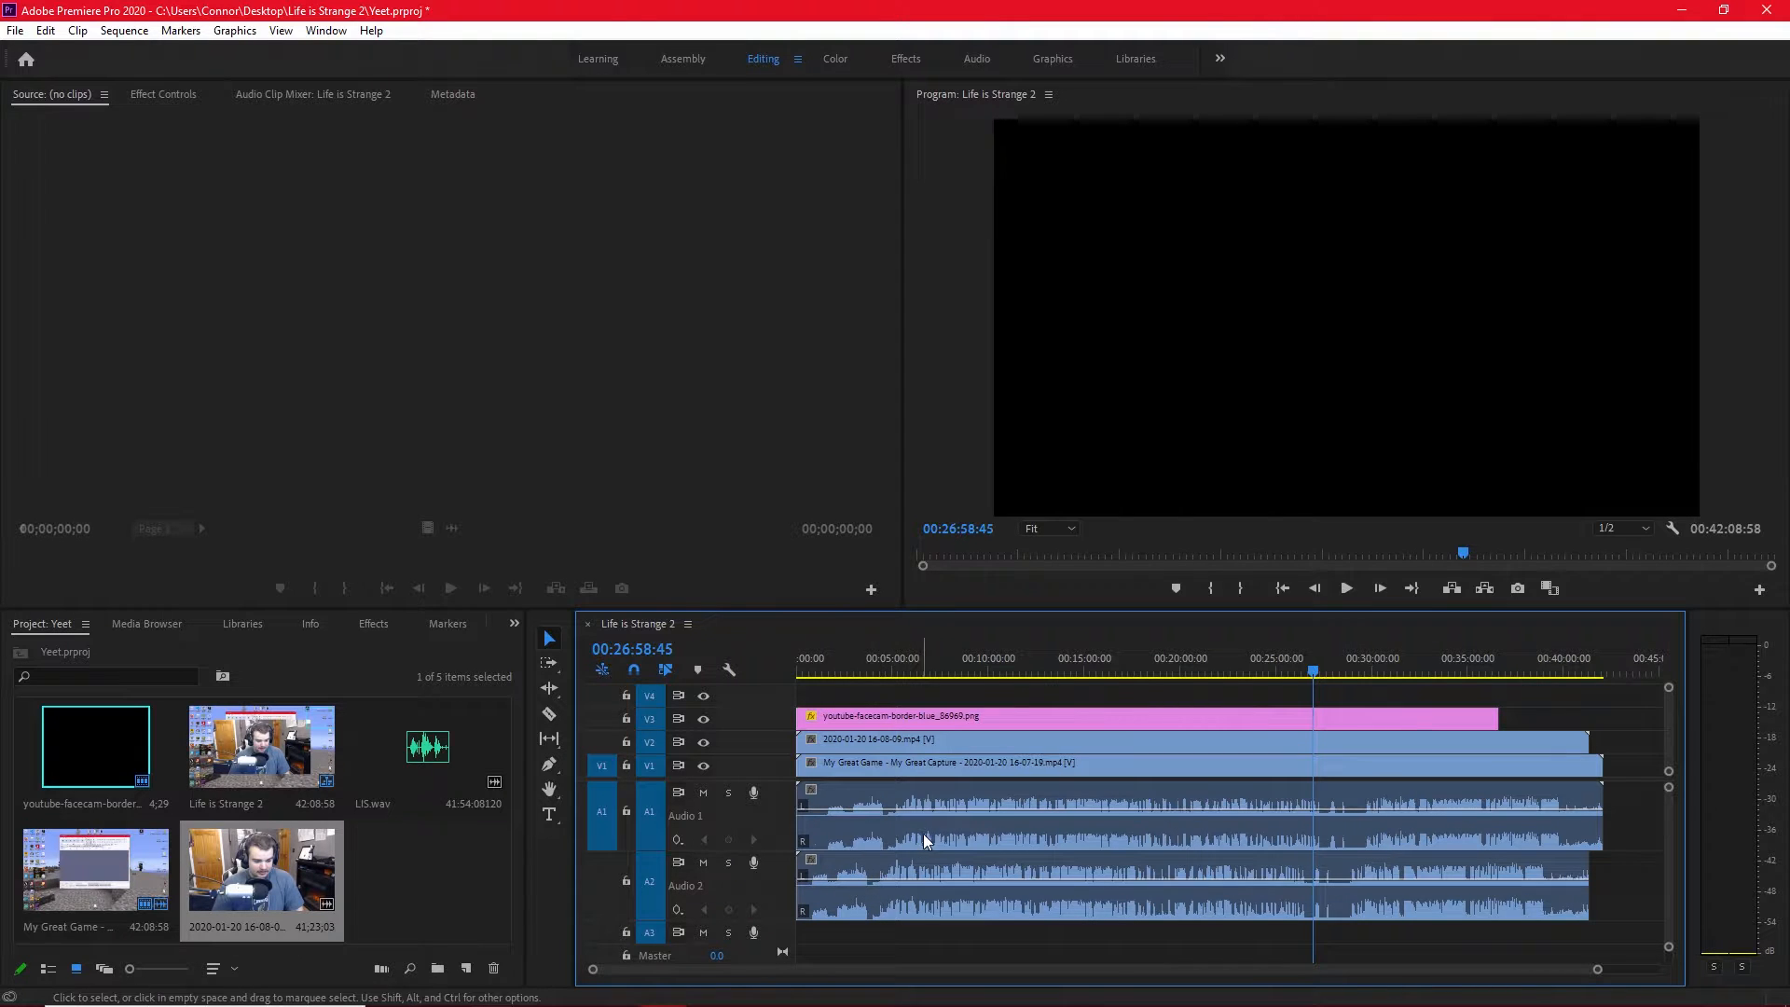
# Shift the facecam clip to start at about 00:00:46, roughly lining up its waveform with the gameplay audio.
pyautogui.click(834, 671)
pyautogui.moveTo(835, 673); pyautogui.dragTo(827, 672)
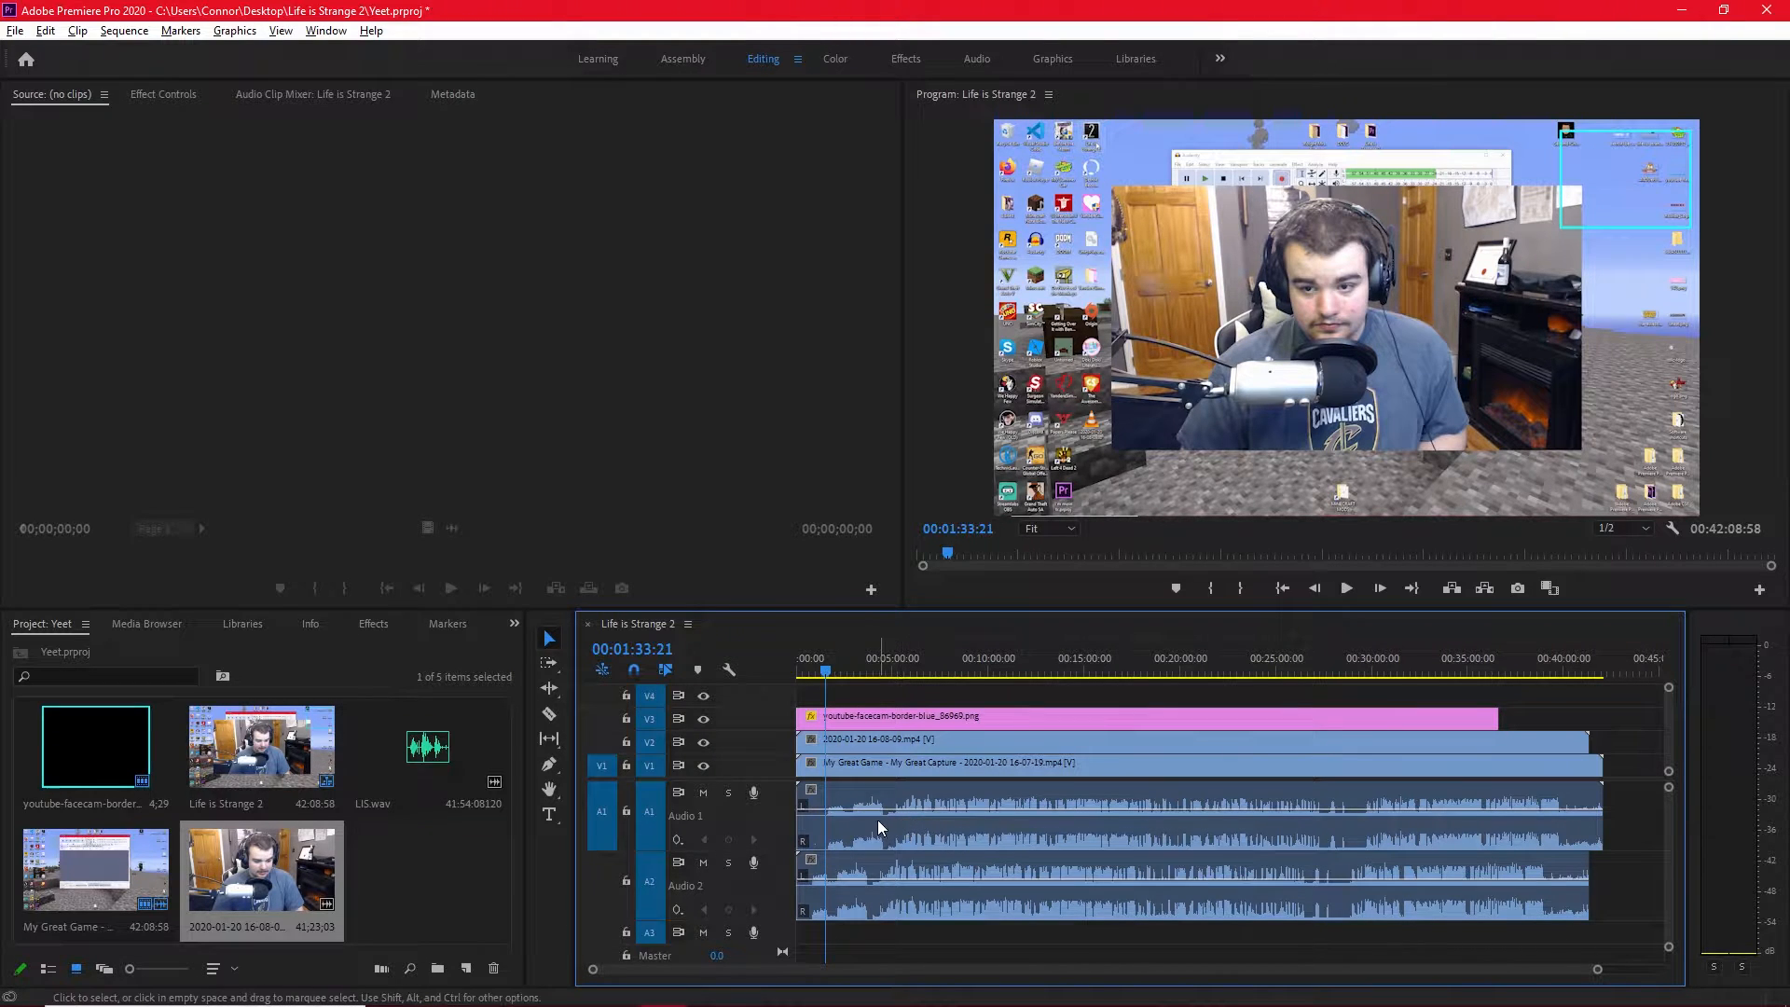
pyautogui.scroll(3, 863, 820)
pyautogui.scroll(2, 852, 831)
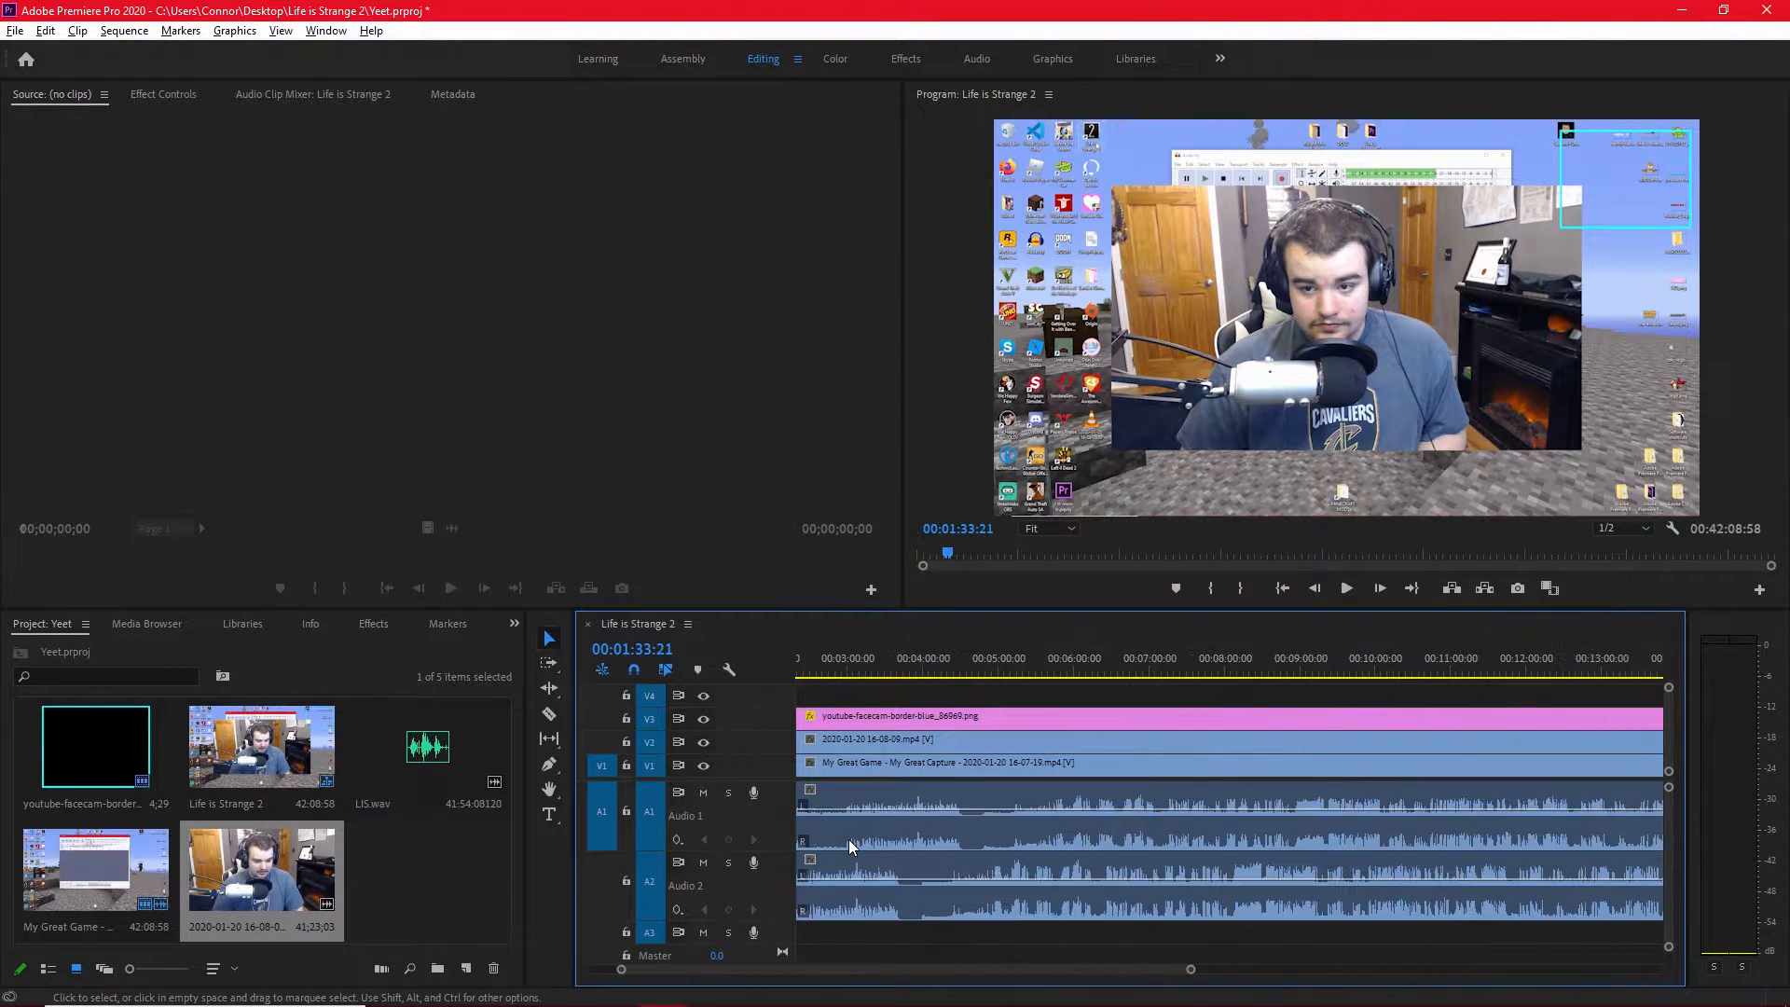
pyautogui.moveTo(863, 968); pyautogui.dragTo(814, 973)
pyautogui.scroll(2, 1027, 833)
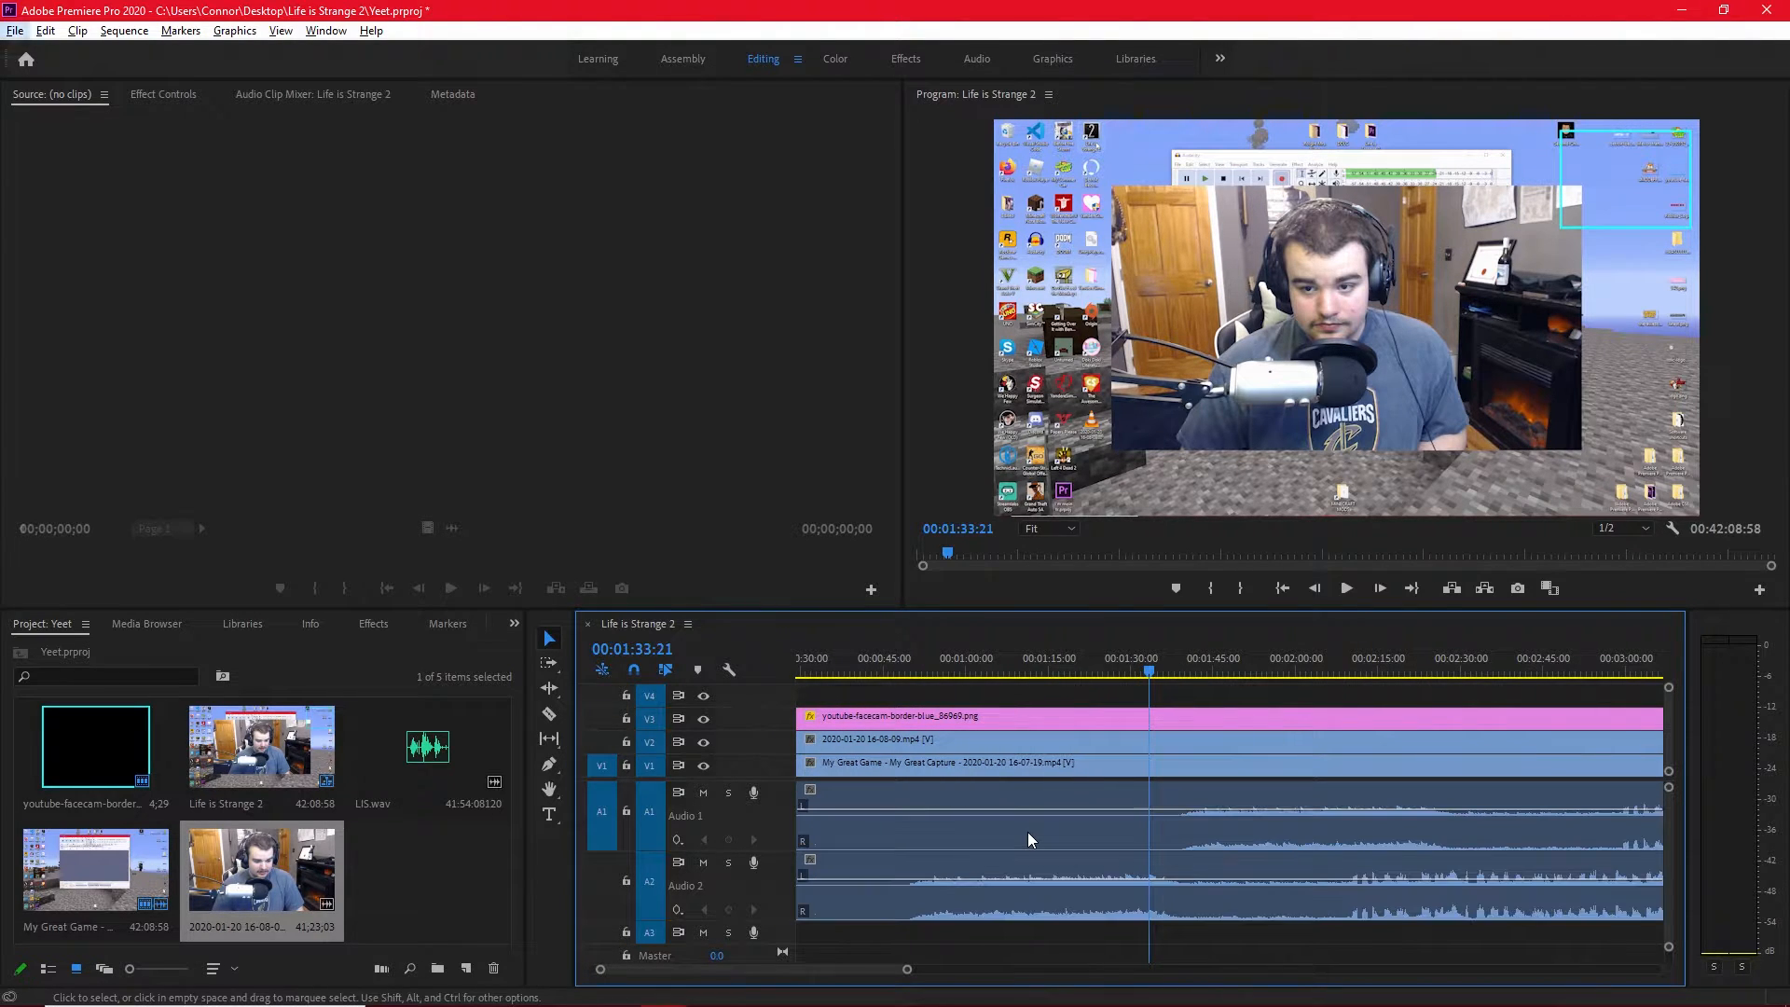
pyautogui.moveTo(909, 971)
pyautogui.mouseDown()
pyautogui.moveTo(932, 971)
pyautogui.moveTo(885, 970)
pyautogui.mouseUp()
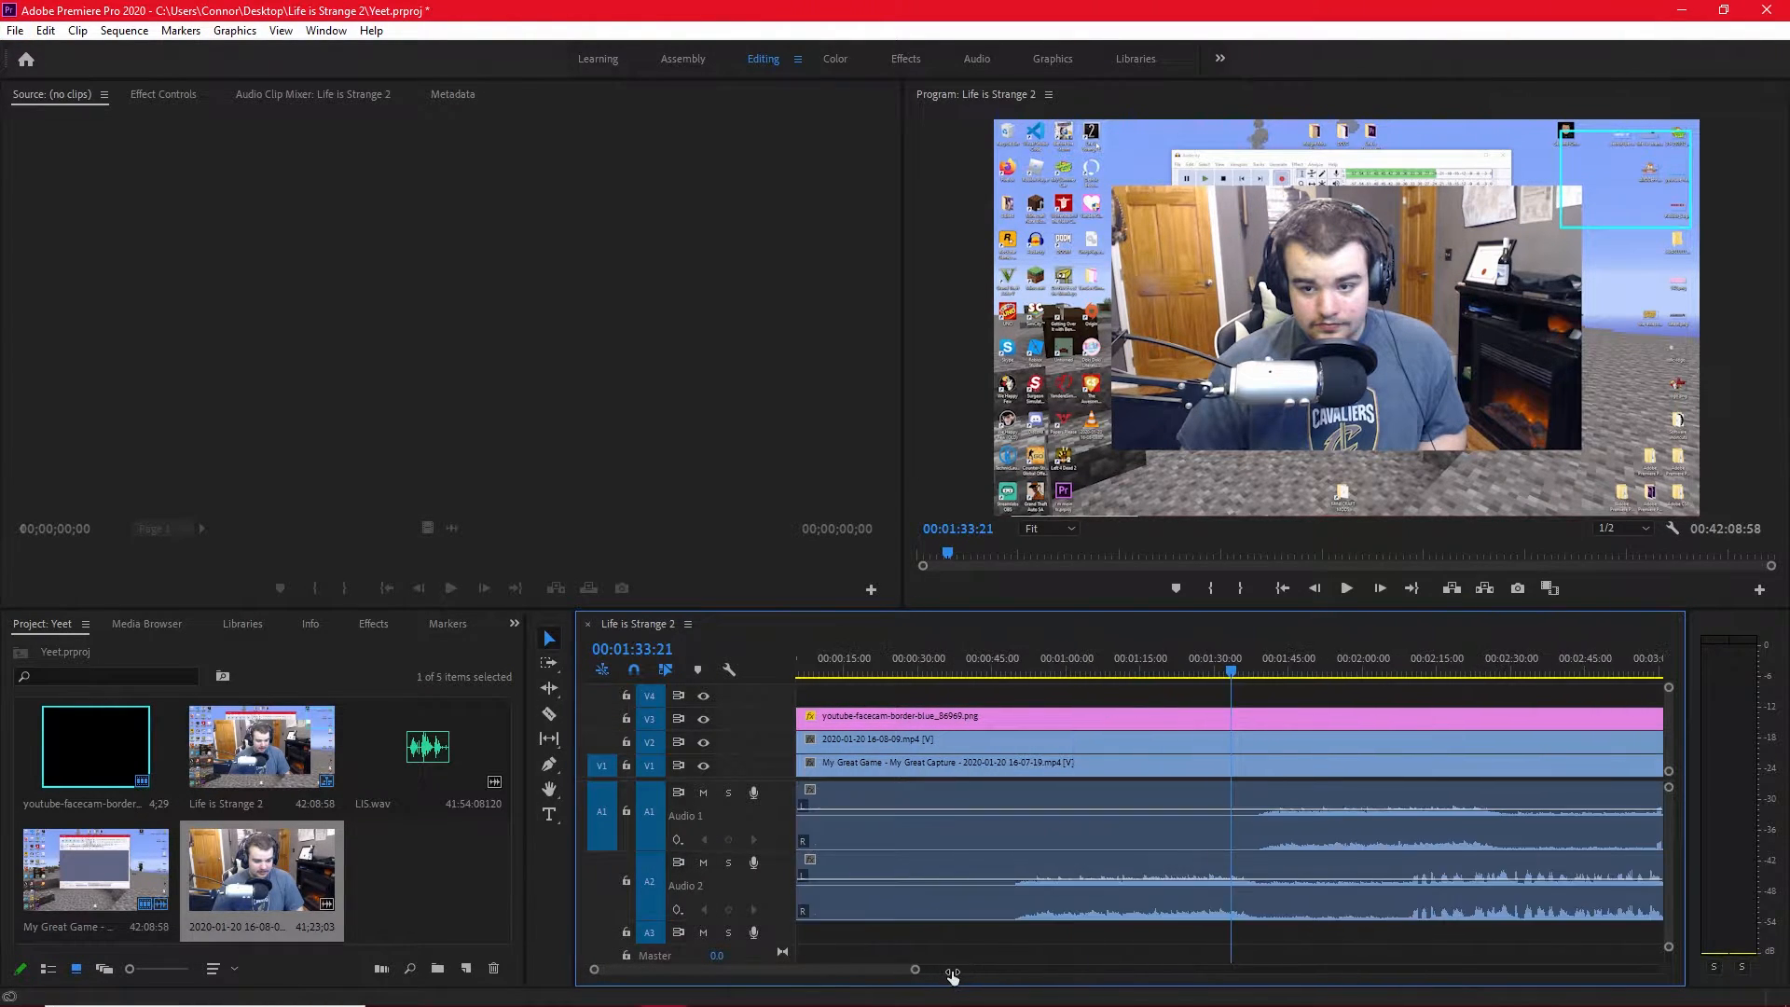
pyautogui.scroll(-2, 1203, 841)
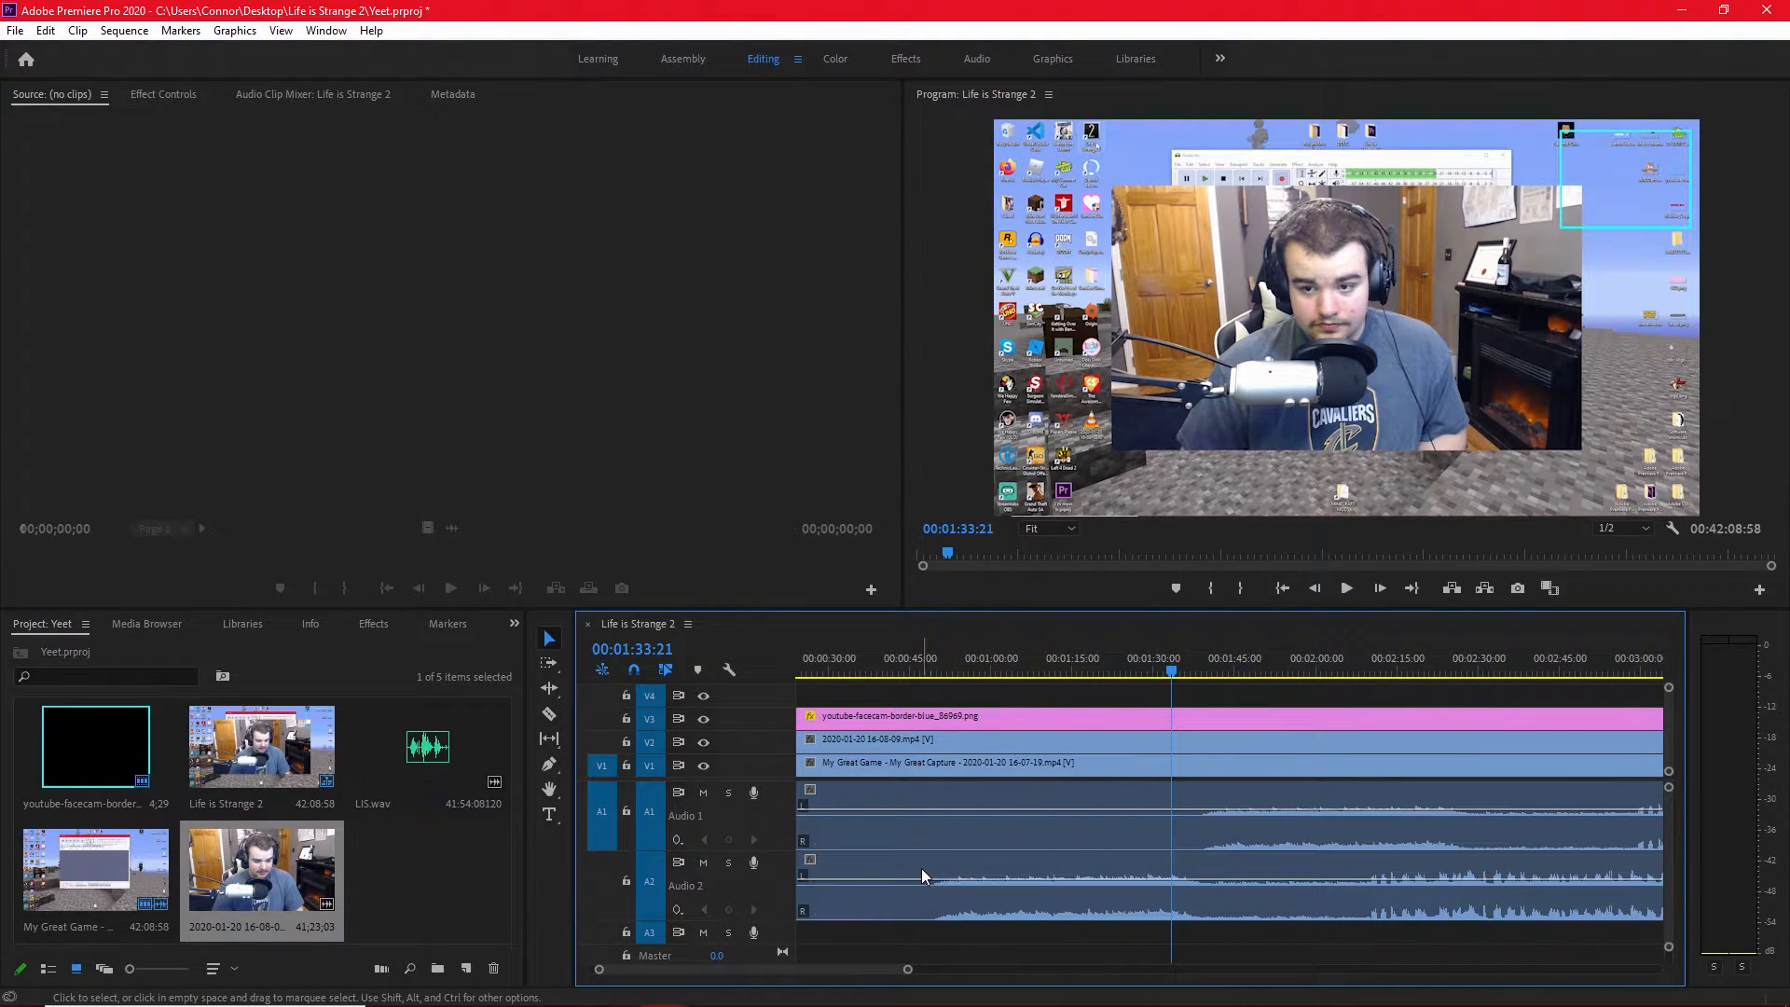
pyautogui.moveTo(921, 869); pyautogui.dragTo(1035, 863)
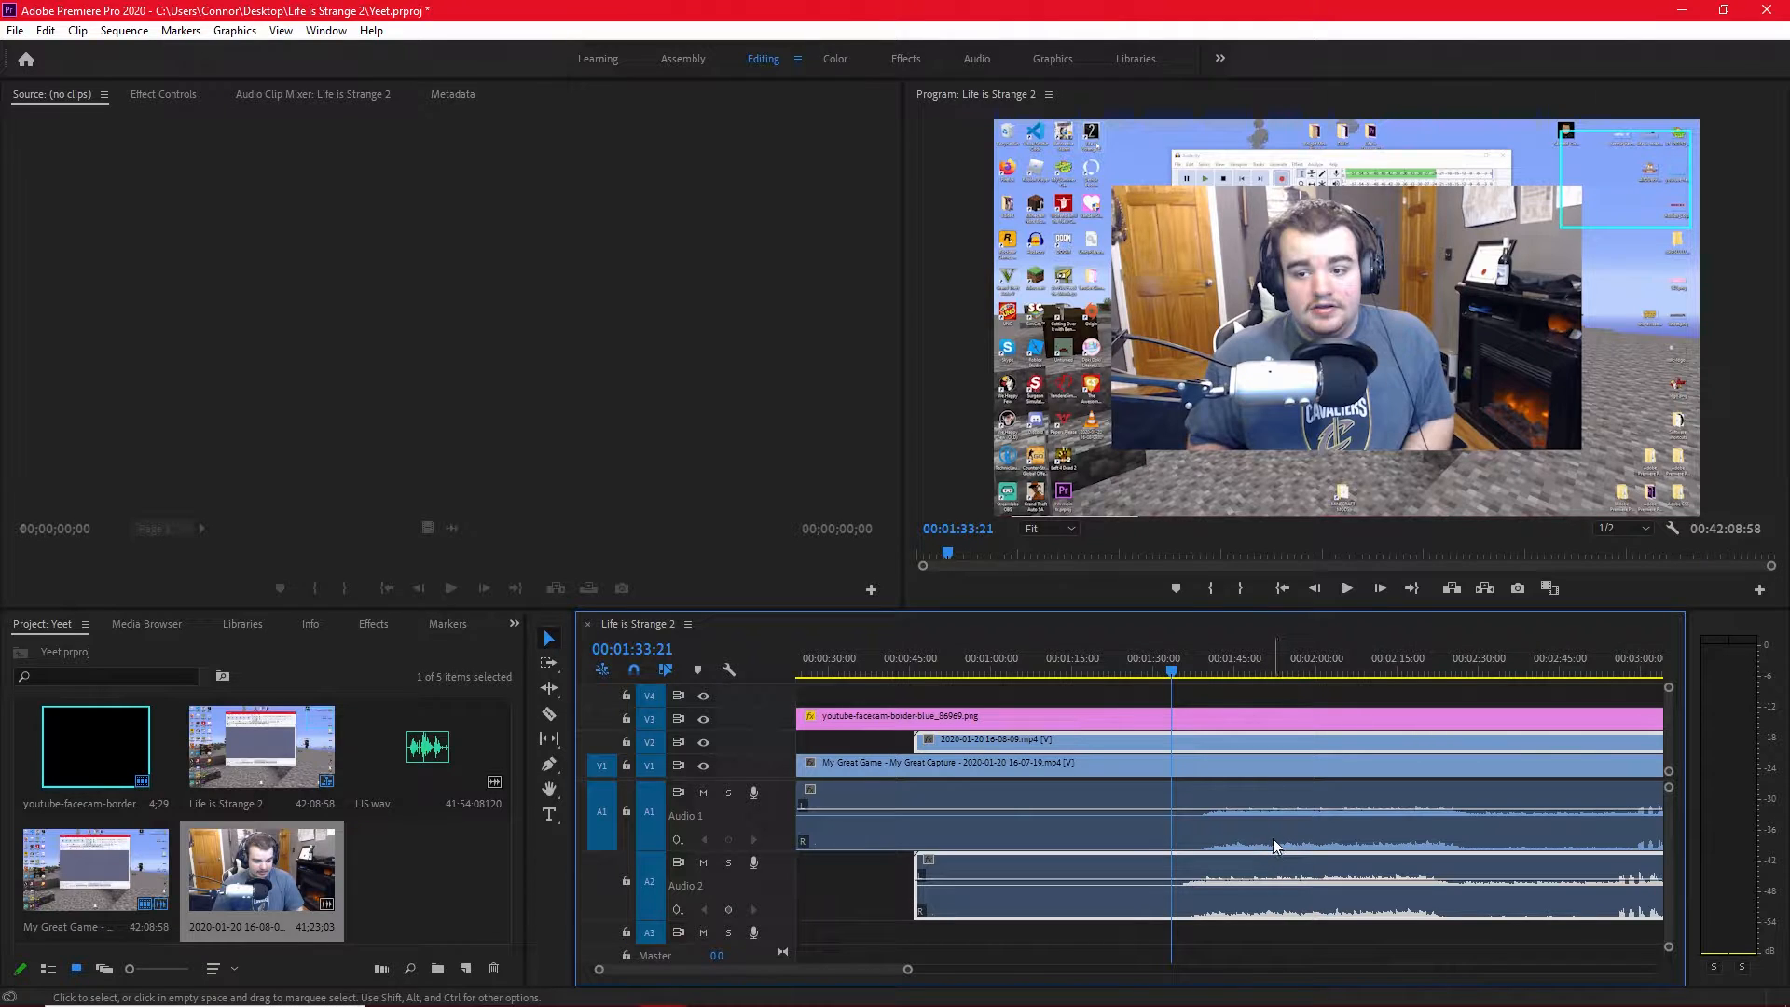
# Set the playhead to 00:01:39:00 and fine-tune the facecam clip's start to about 00:00:49 to match the gameplay waveform.
pyautogui.scroll(-8, 1273, 841)
pyautogui.moveTo(1187, 864)
pyautogui.mouseDown()
pyautogui.moveTo(1126, 867)
pyautogui.moveTo(1188, 866)
pyautogui.mouseUp()
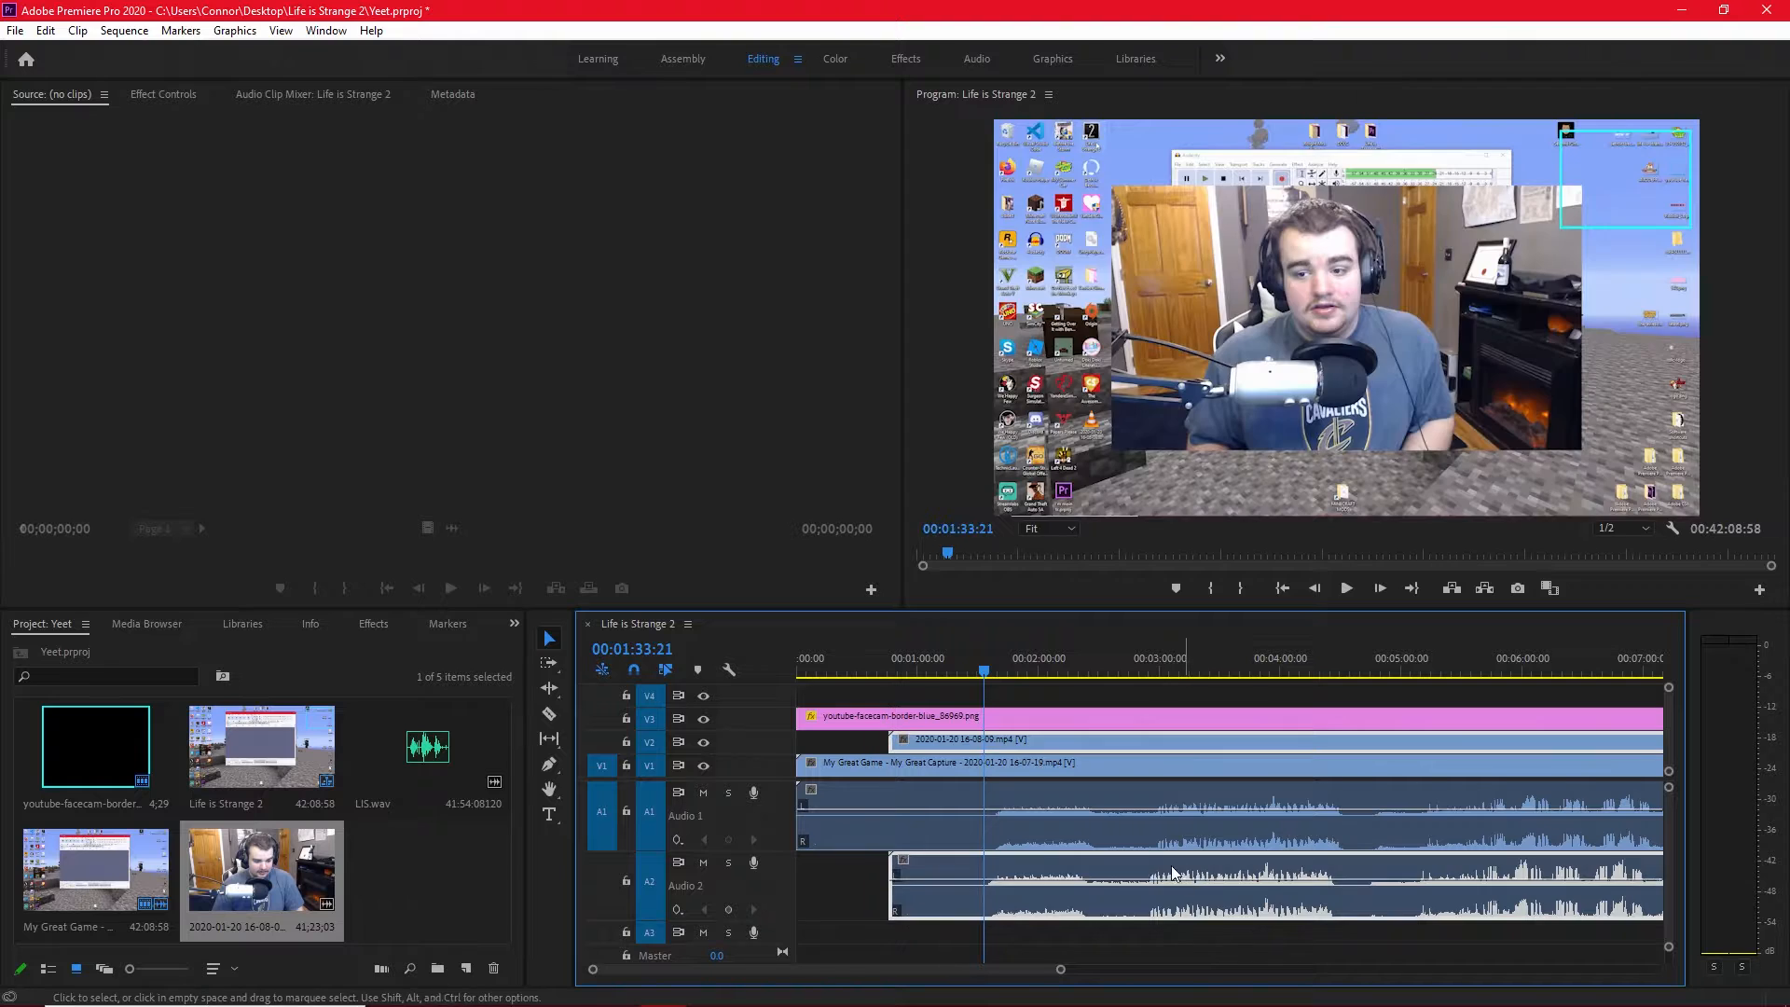
pyautogui.scroll(5, 985, 874)
pyautogui.scroll(3, 992, 871)
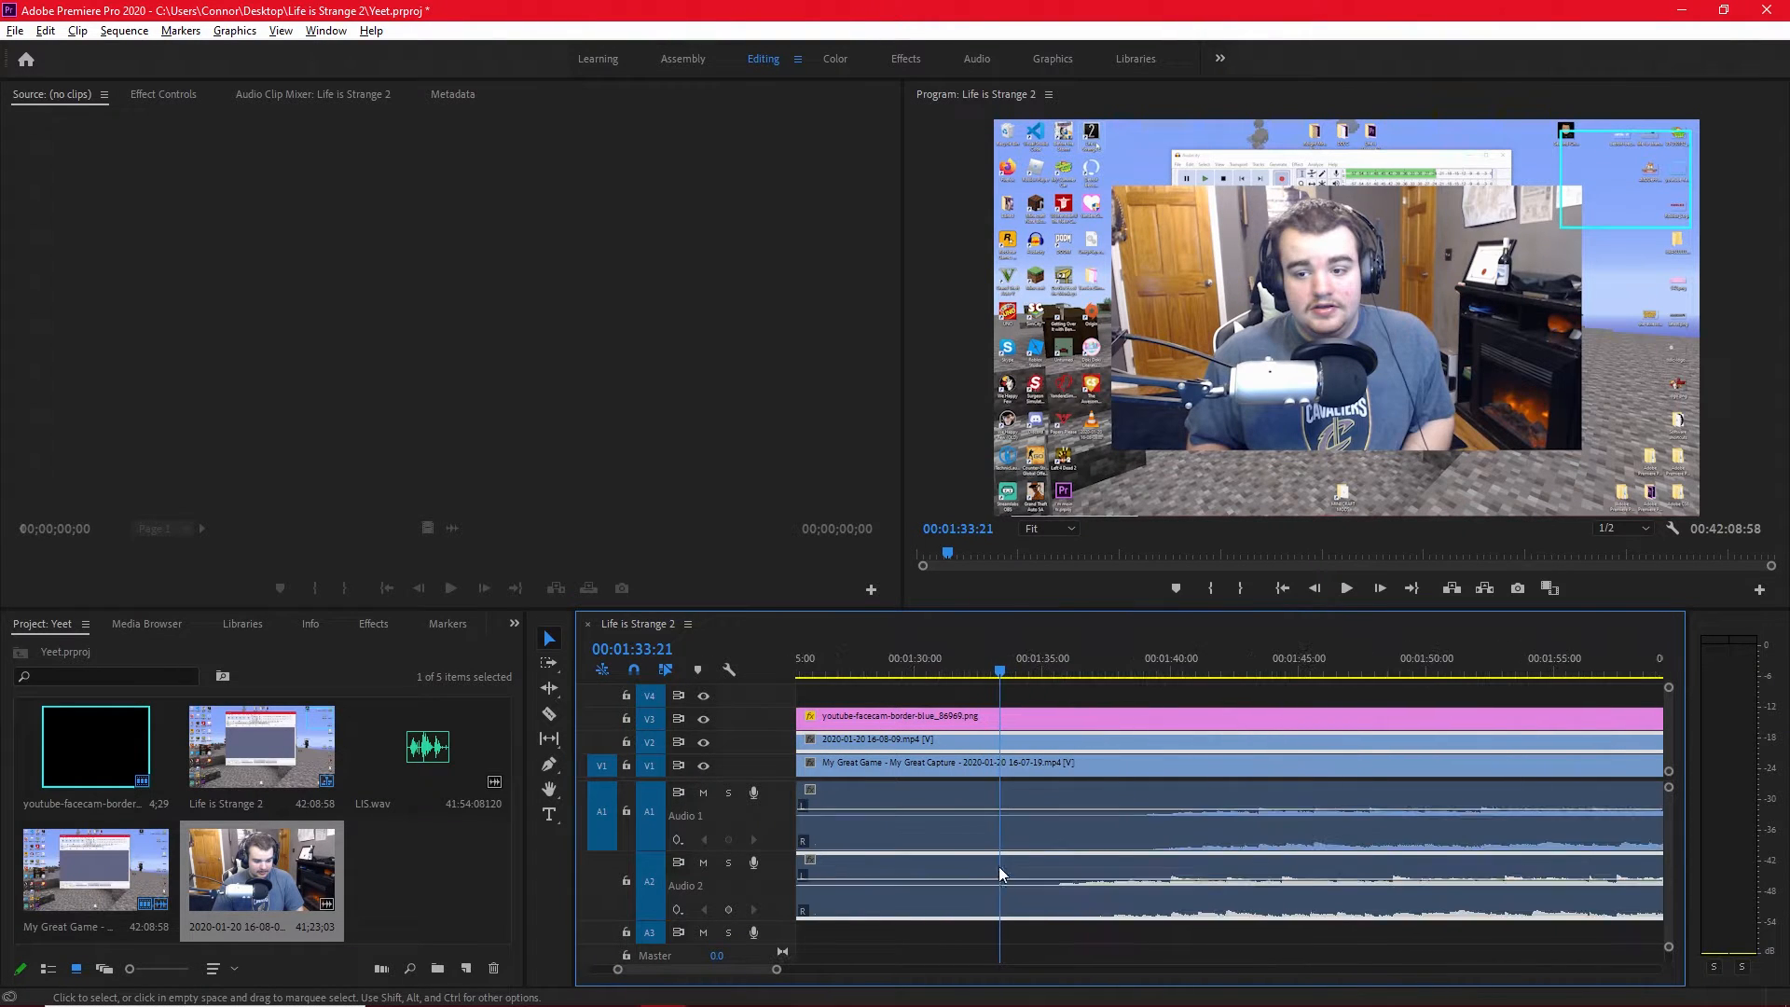
pyautogui.moveTo(1004, 690); pyautogui.dragTo(1144, 678)
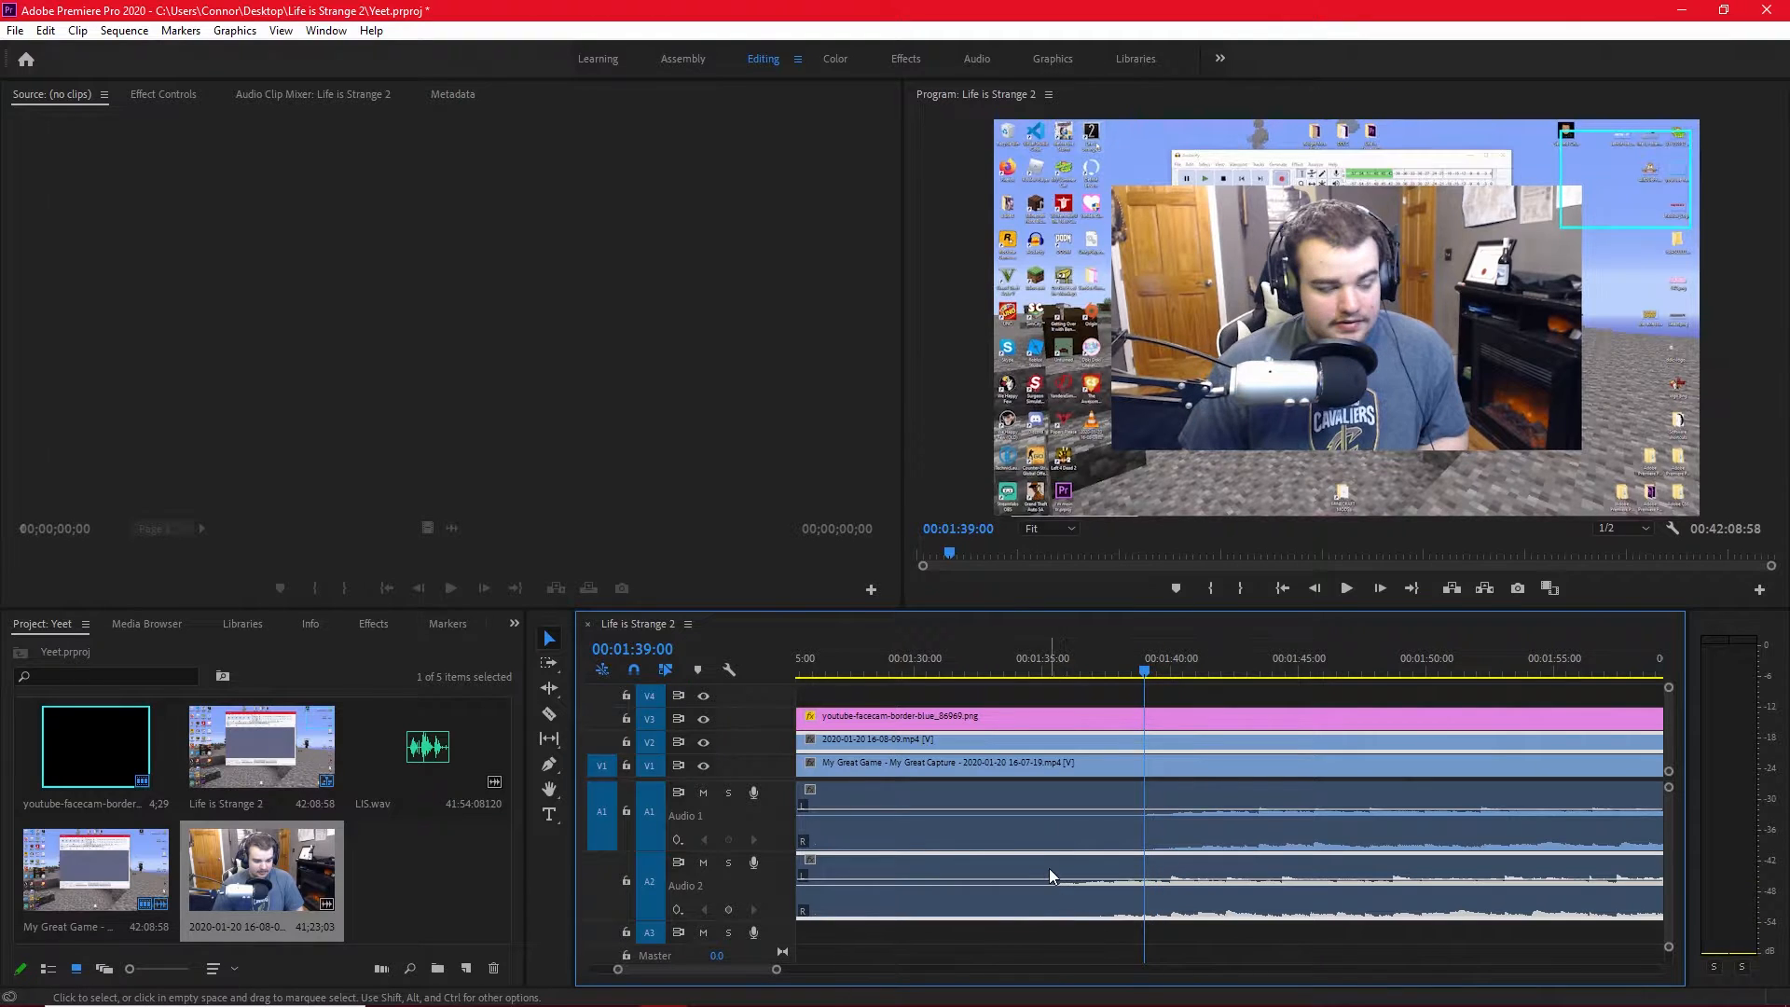
pyautogui.moveTo(1048, 869); pyautogui.dragTo(1100, 871)
pyautogui.scroll(5, 1133, 877)
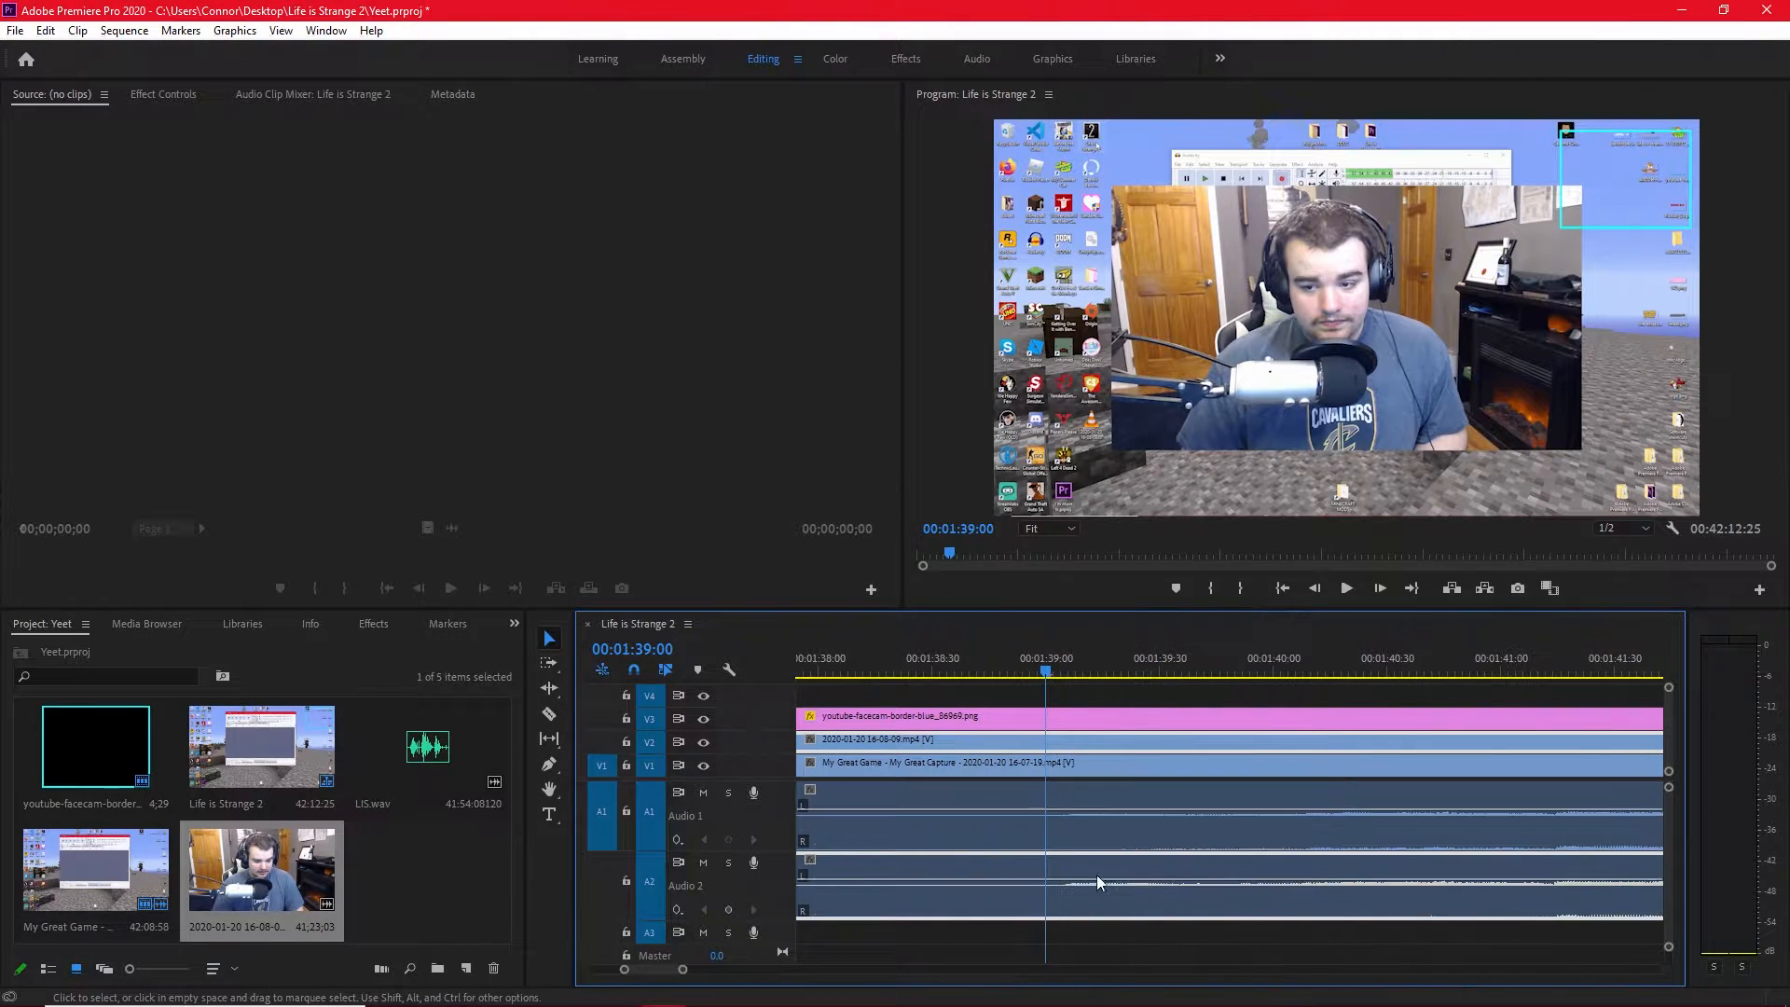
# Play the sequence from 00:01:39:00 to check the sync between the facecam and gameplay audio.
pyautogui.scroll(-5, 1088, 869)
pyautogui.scroll(-8, 1283, 859)
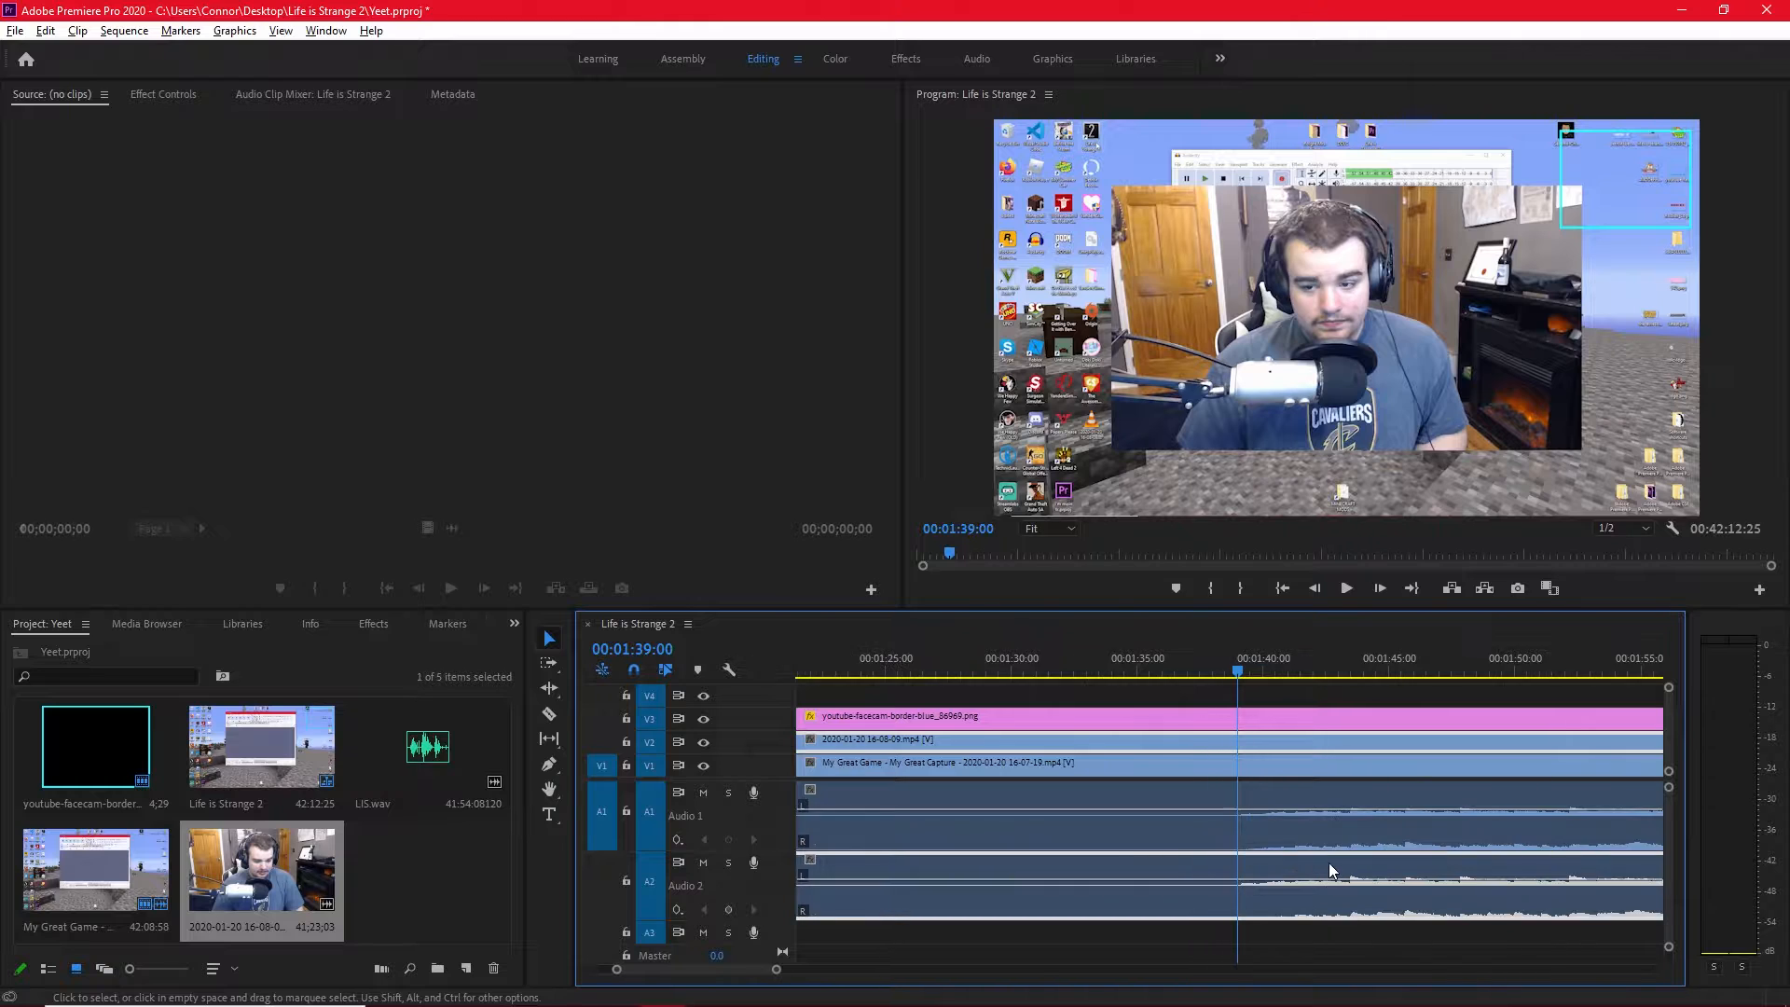
pyautogui.scroll(-5, 1072, 865)
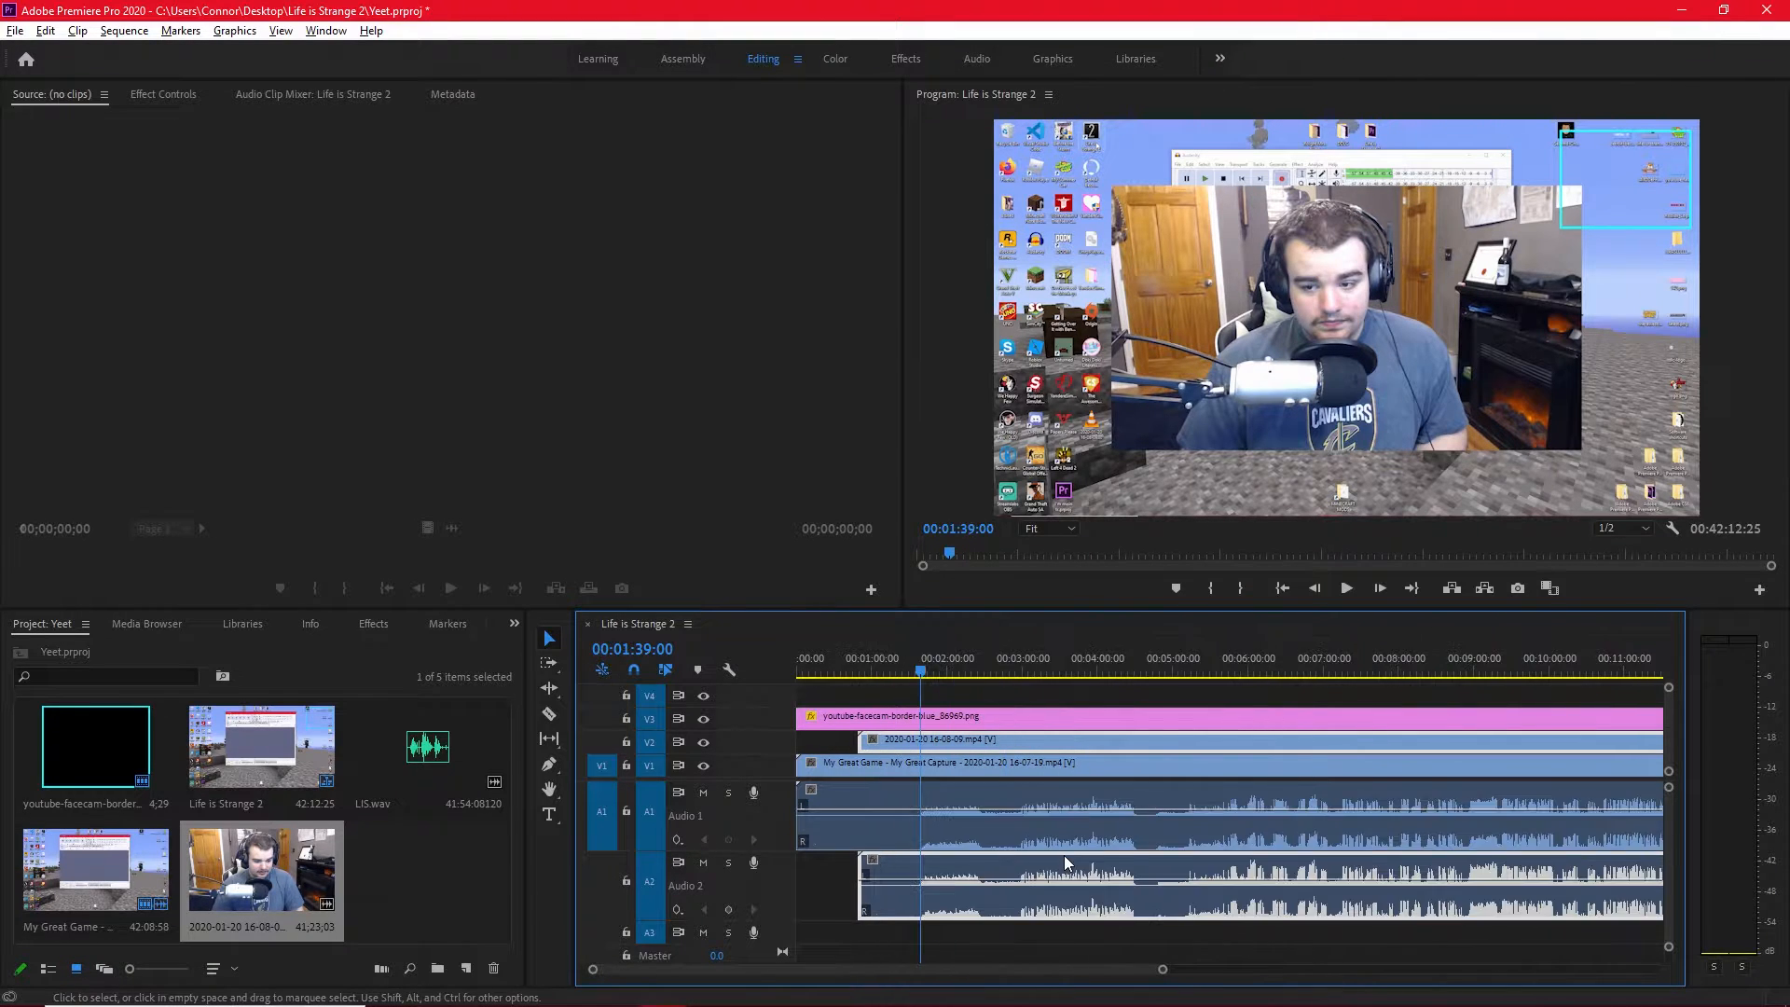
pyautogui.click(1352, 585)
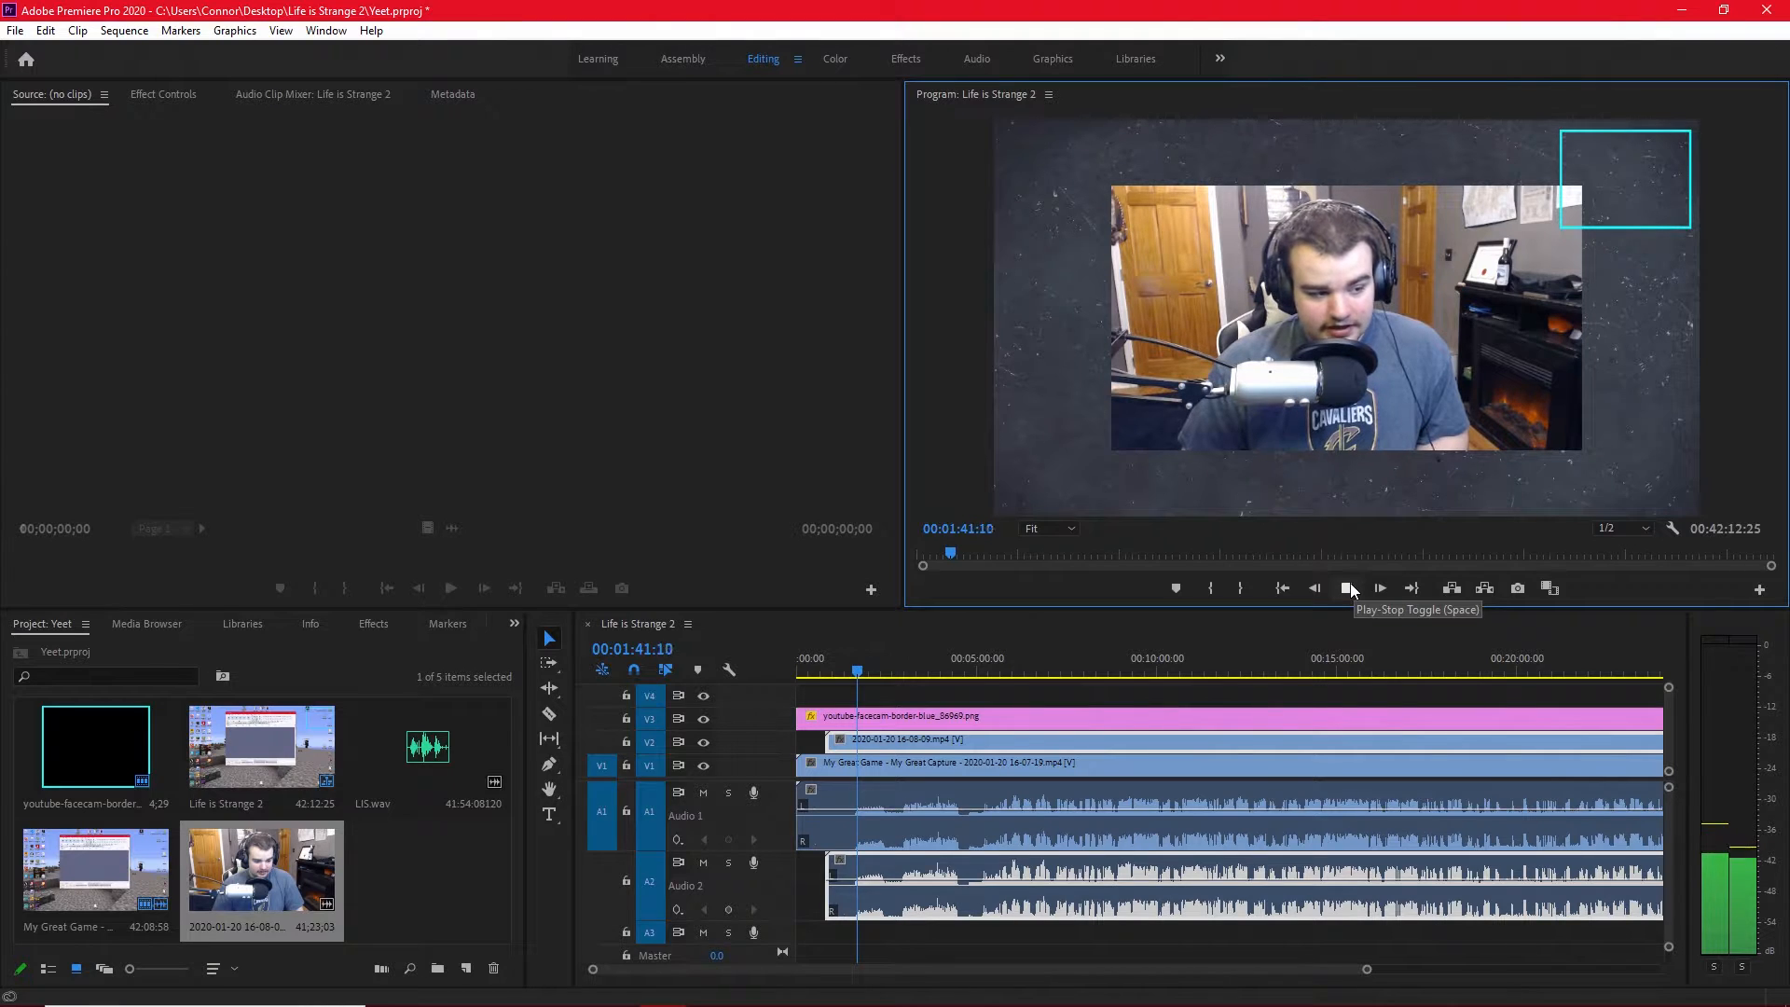
pyautogui.click(1347, 587)
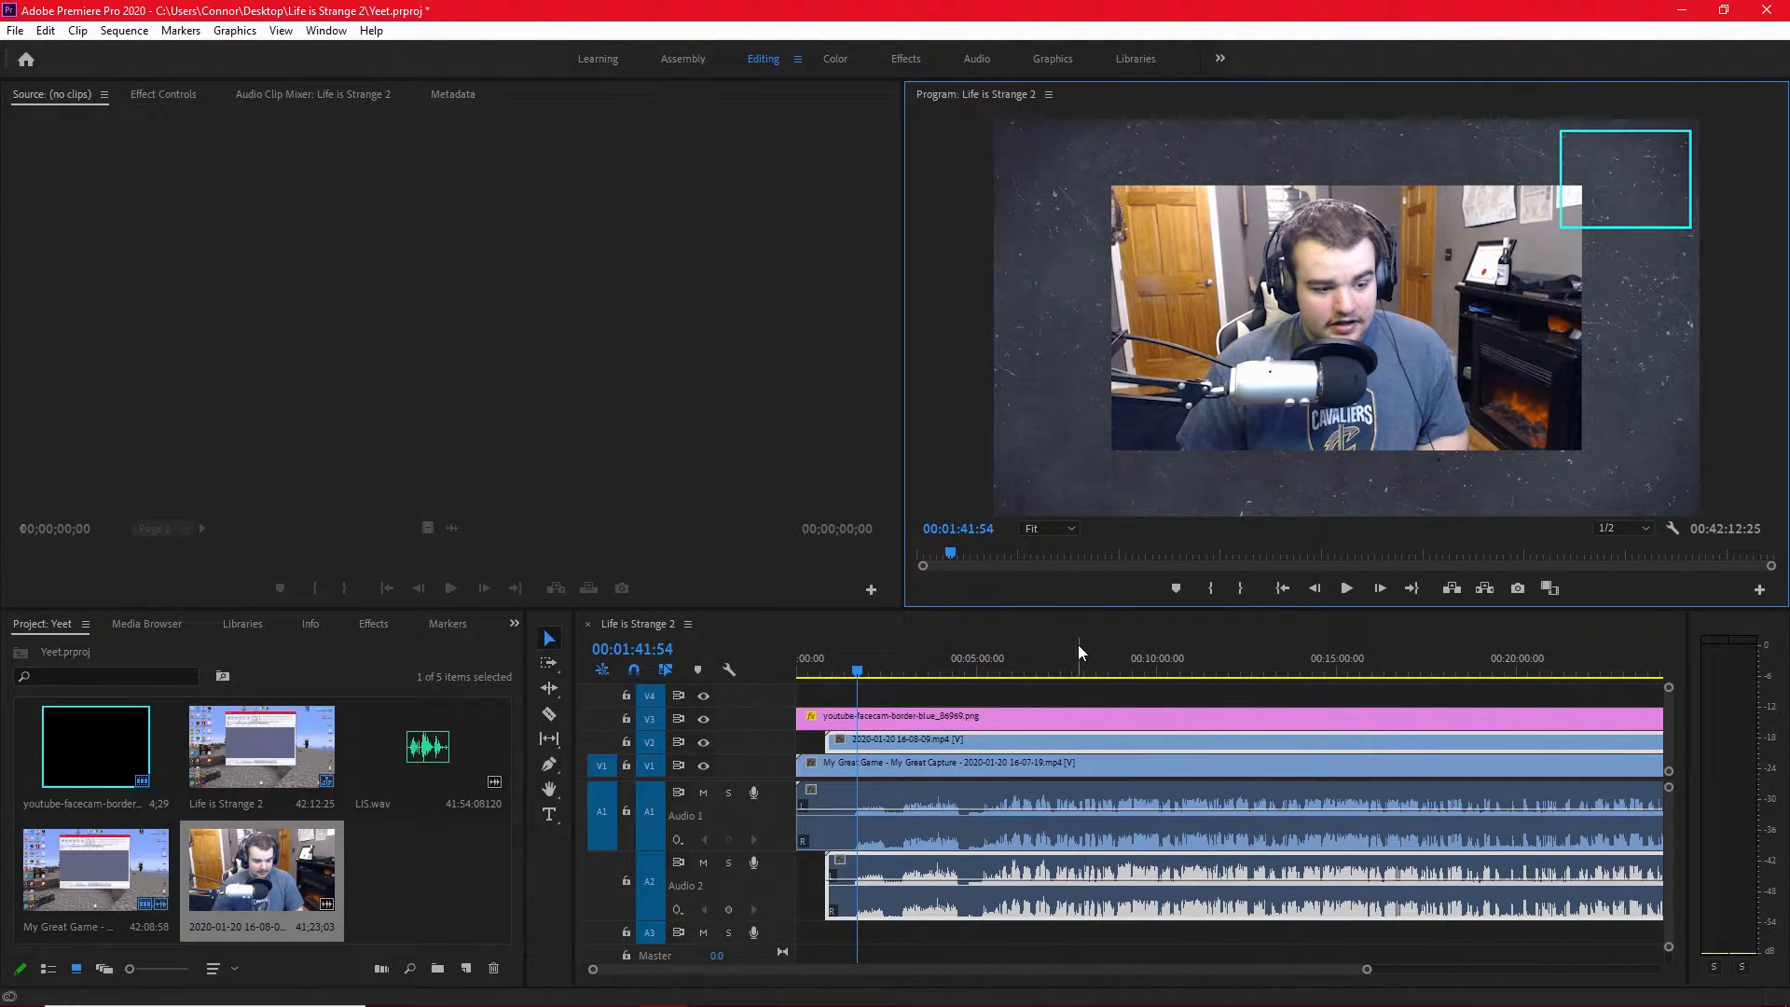
# Unlink the gameplay clip's video from its audio and delete the gameplay audio from A1.
pyautogui.click(842, 781)
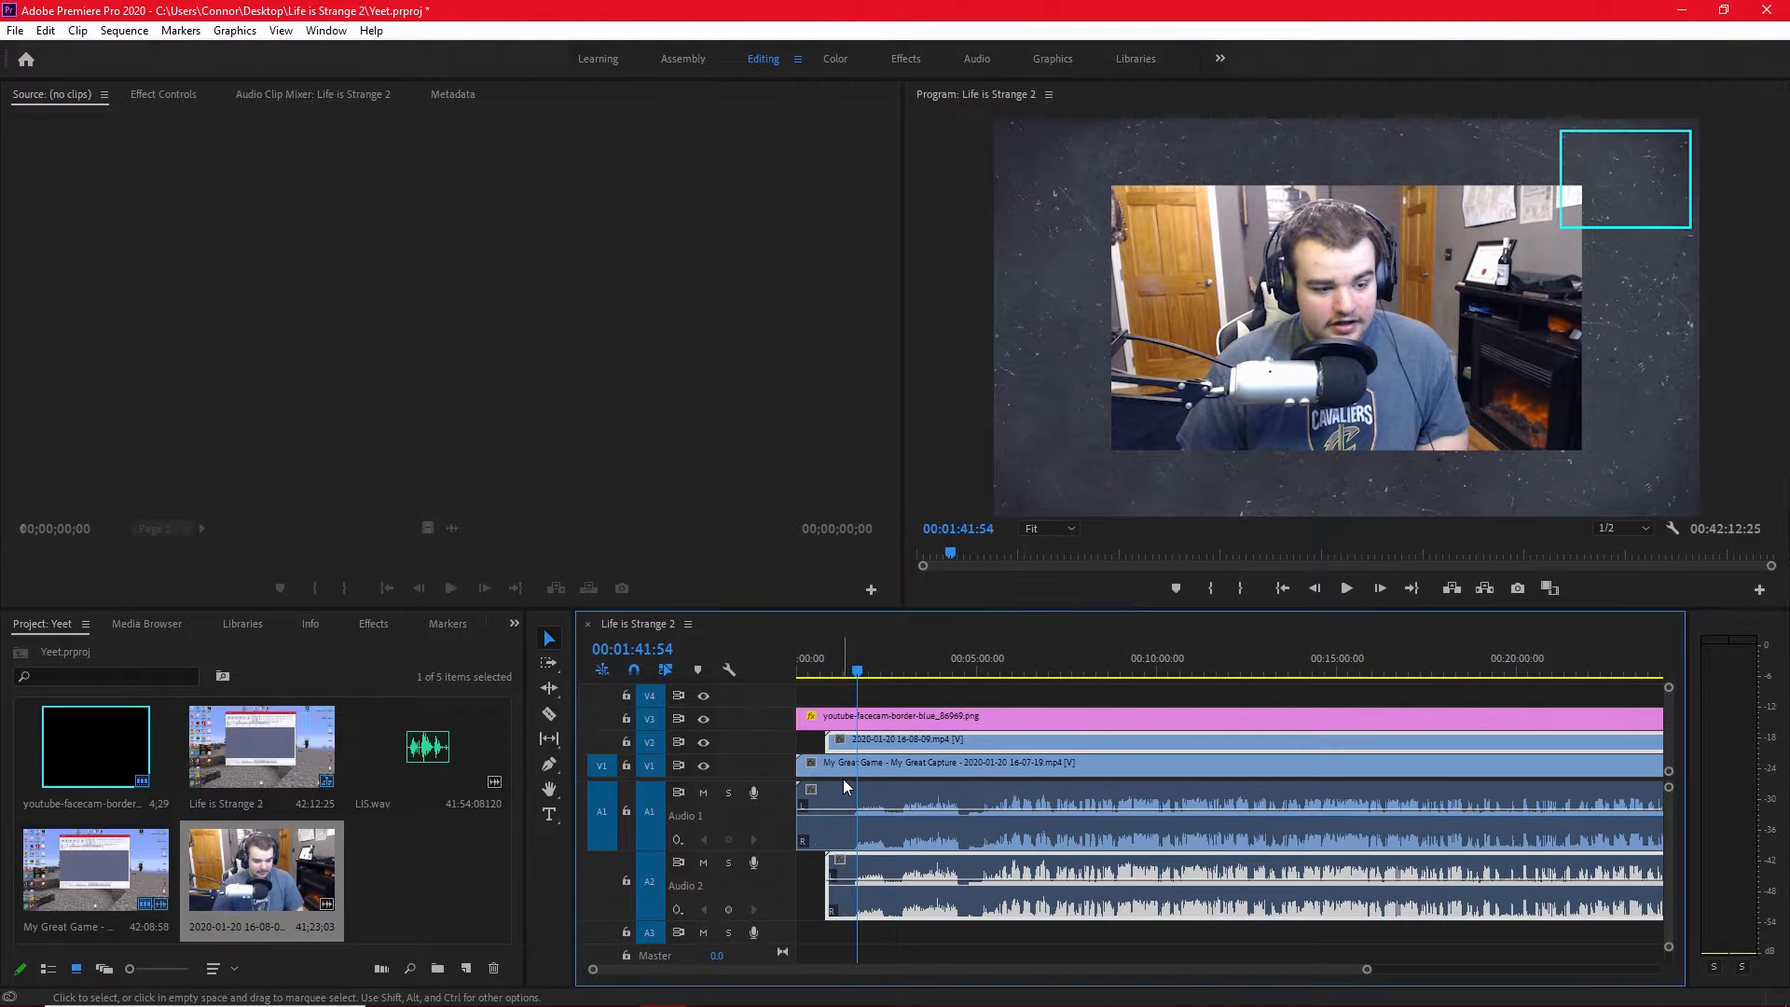
pyautogui.click(831, 798)
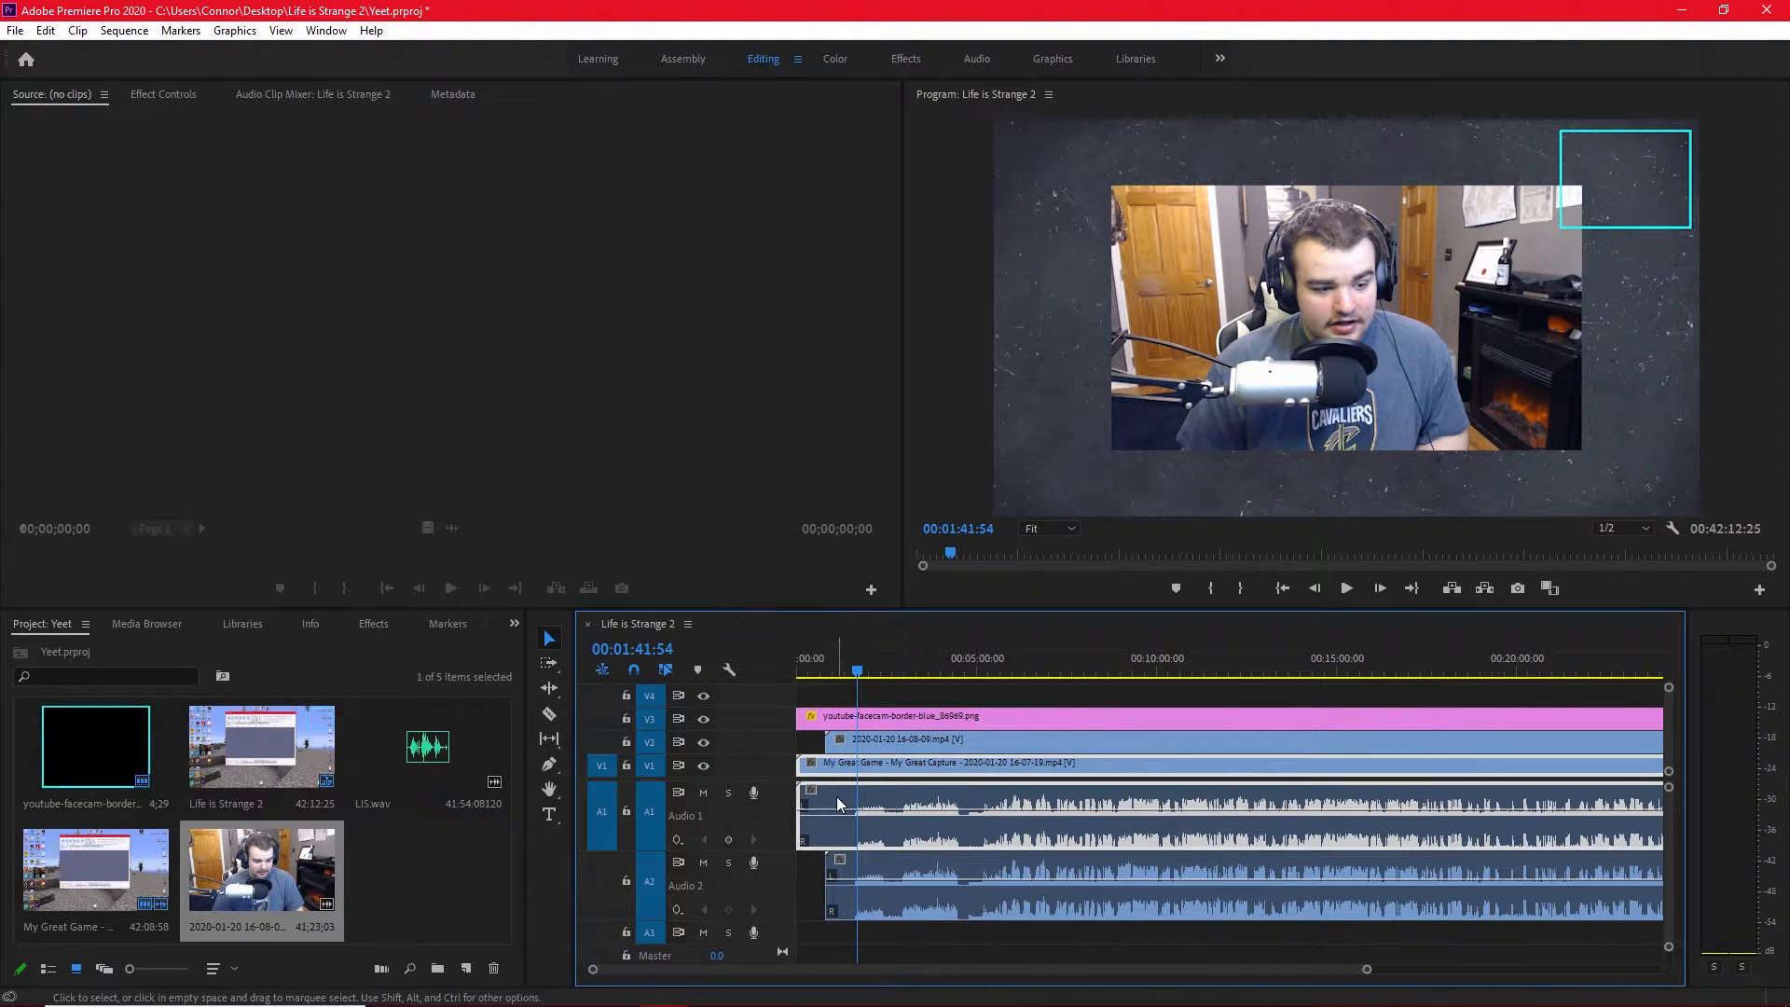
pyautogui.rightClick(837, 796)
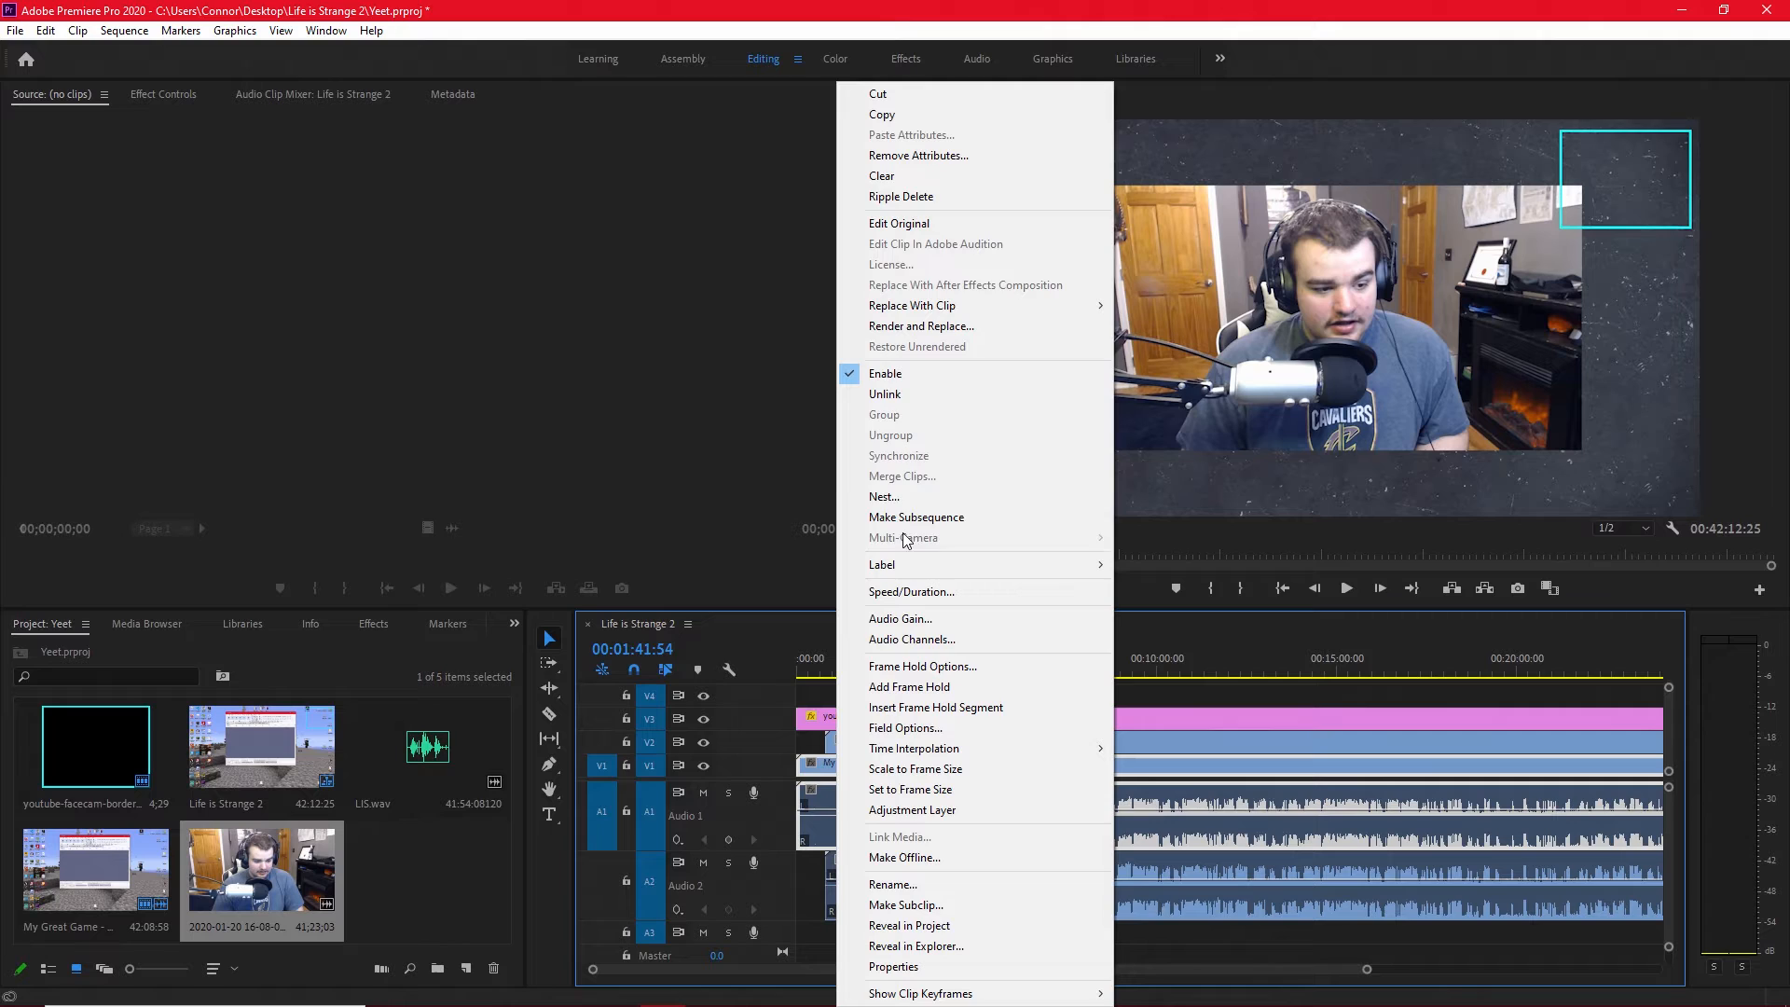
pyautogui.click(876, 394)
pyautogui.click(830, 797)
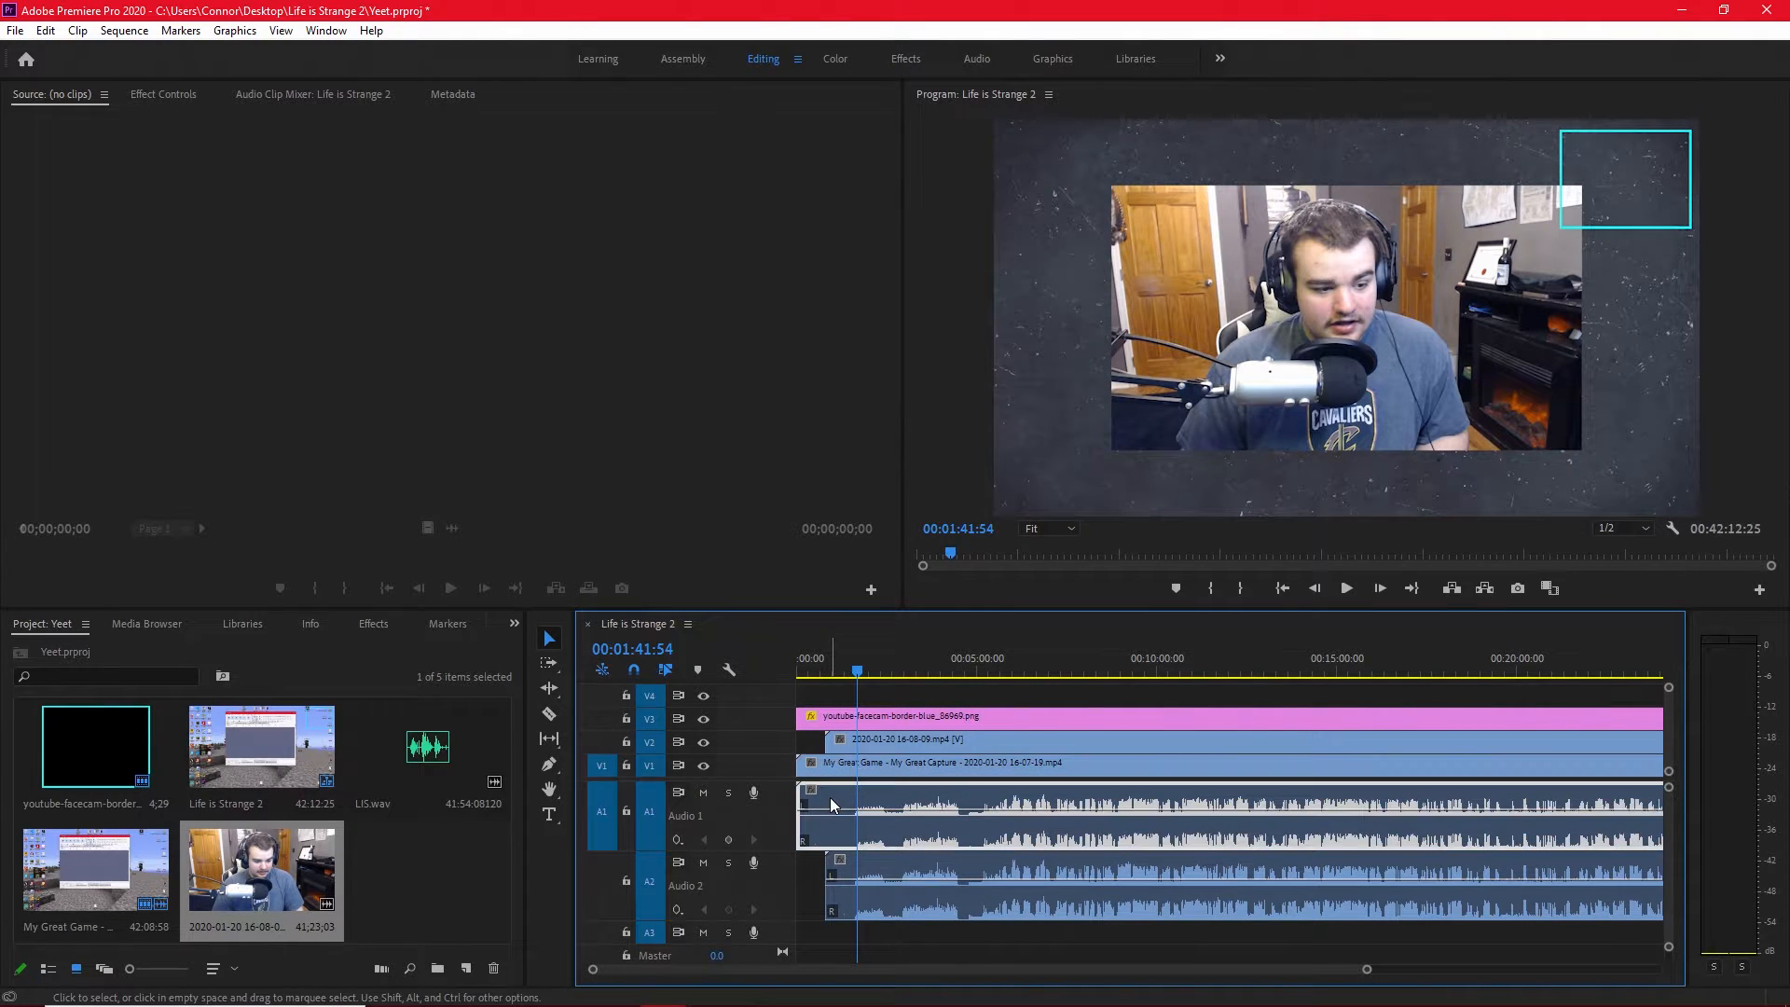
pyautogui.press('Delete')
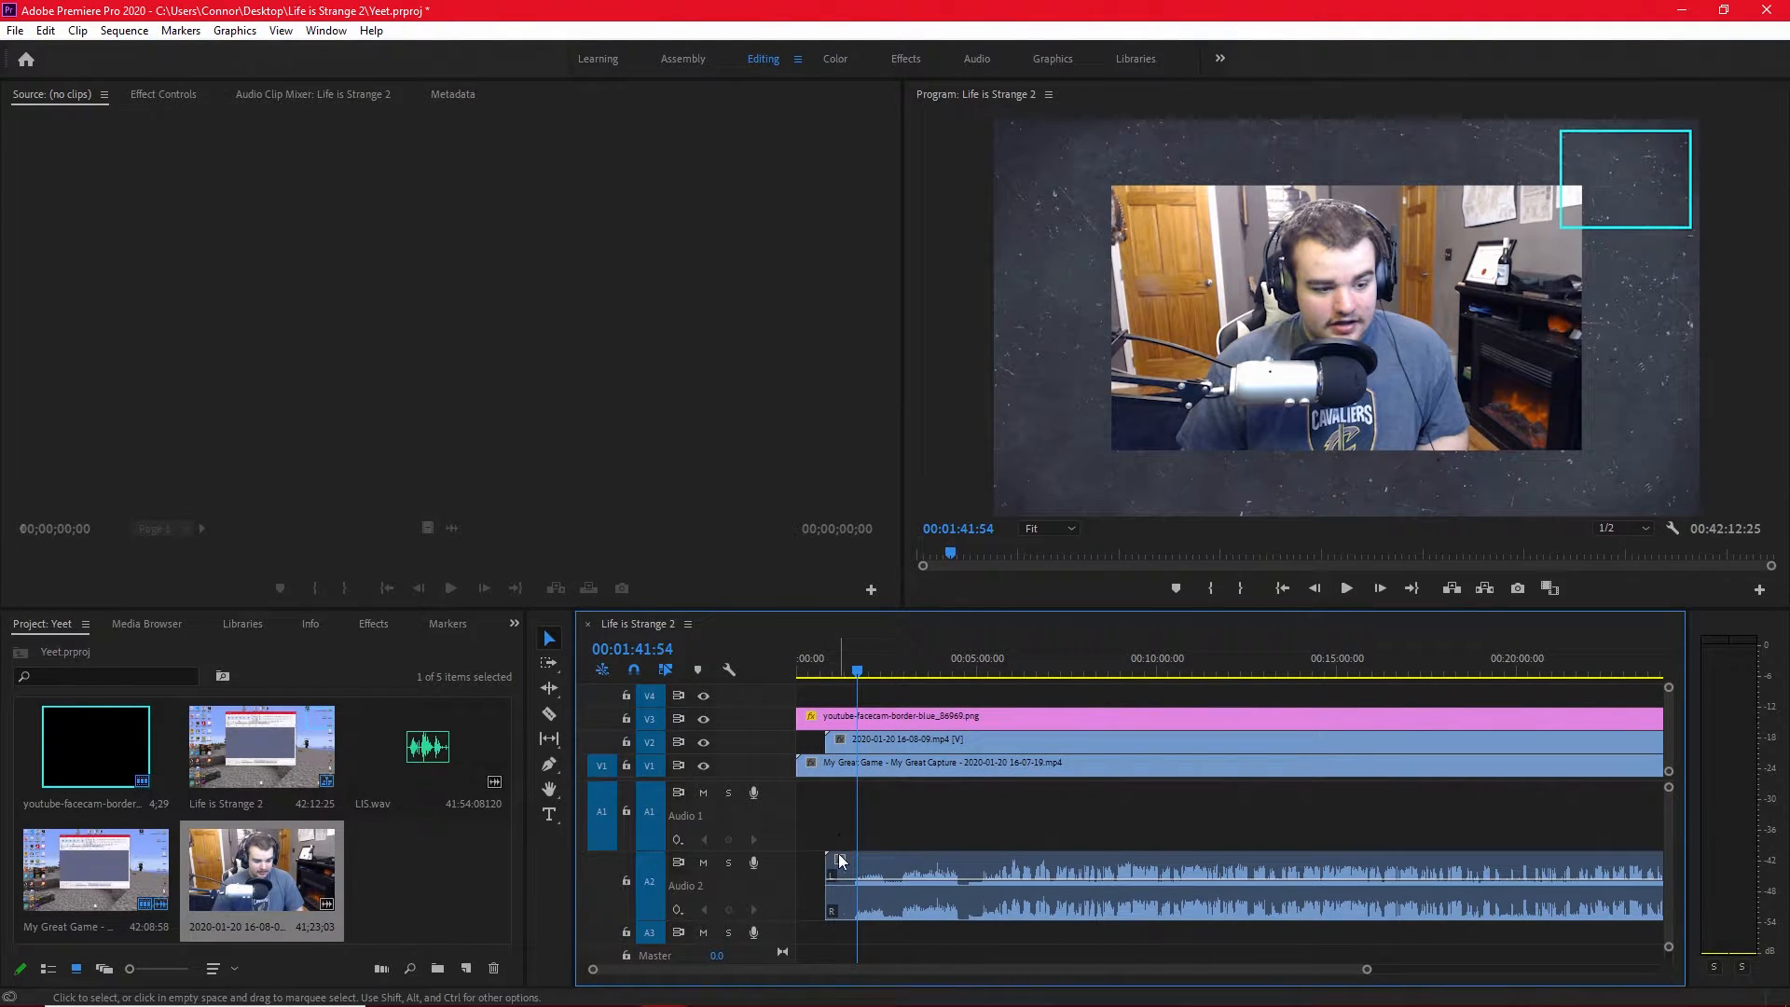
# Move the facecam clip's audio from A2 up to A1 and play the sequence briefly to check it.
pyautogui.moveTo(837, 853); pyautogui.dragTo(841, 848)
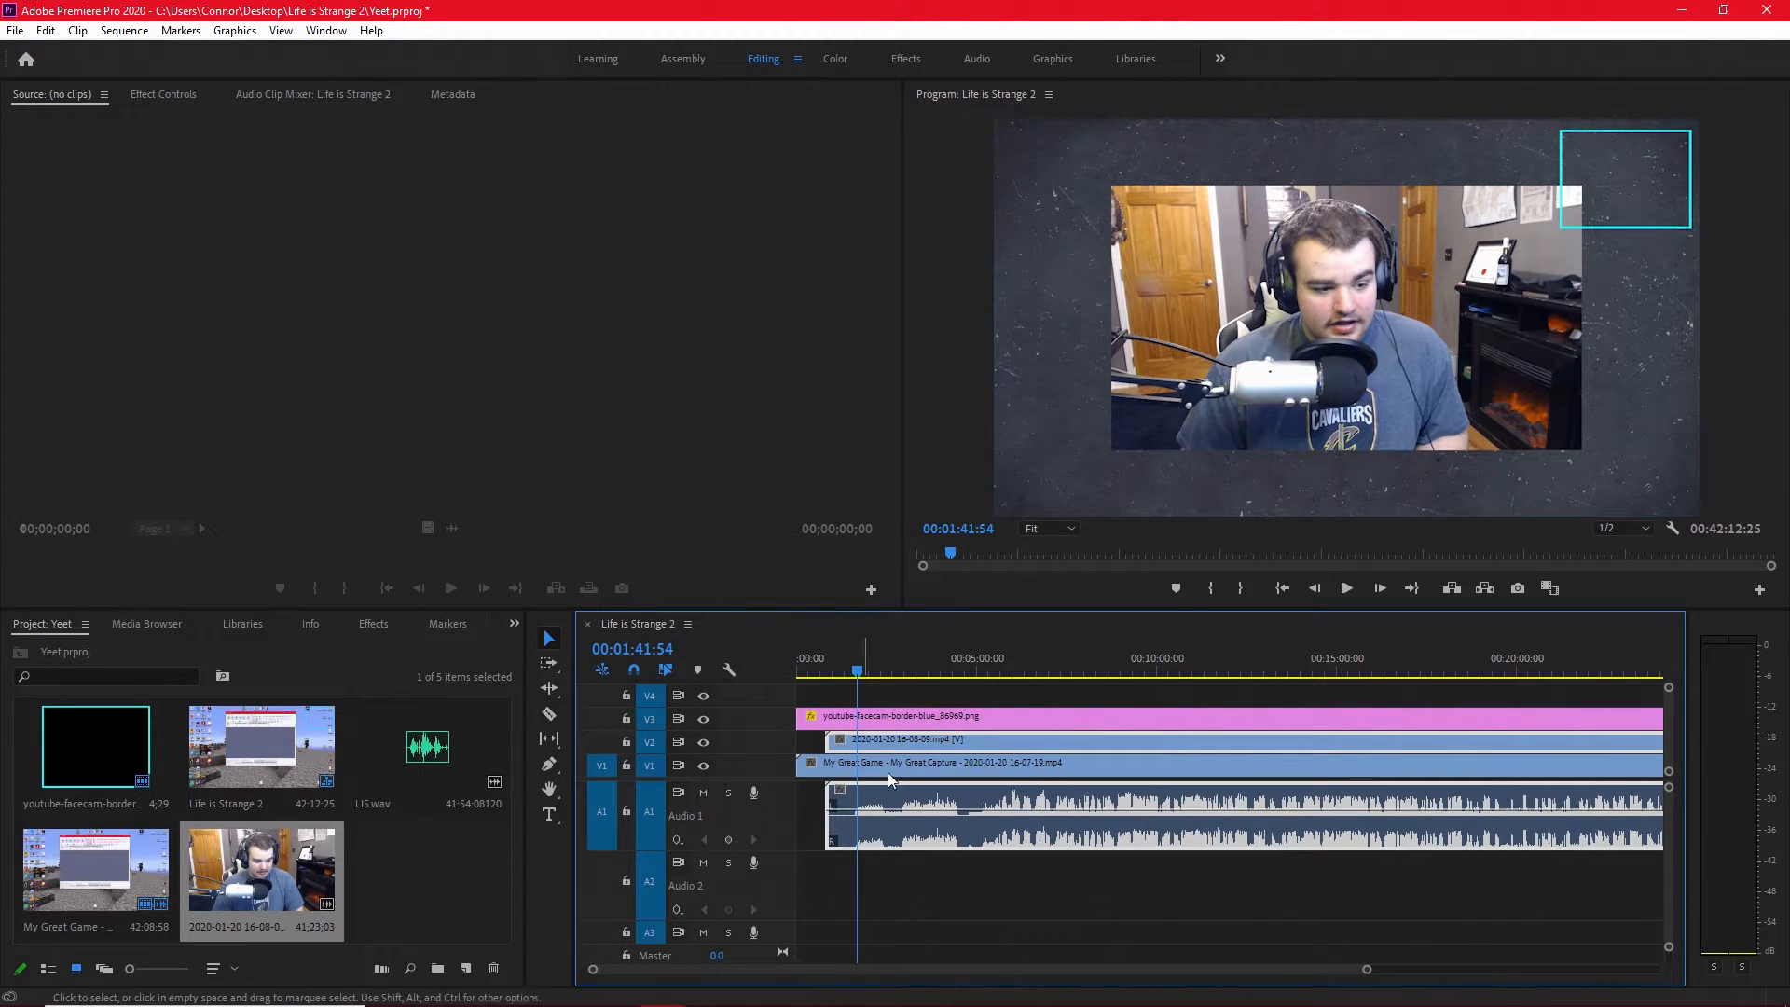
pyautogui.click(1346, 589)
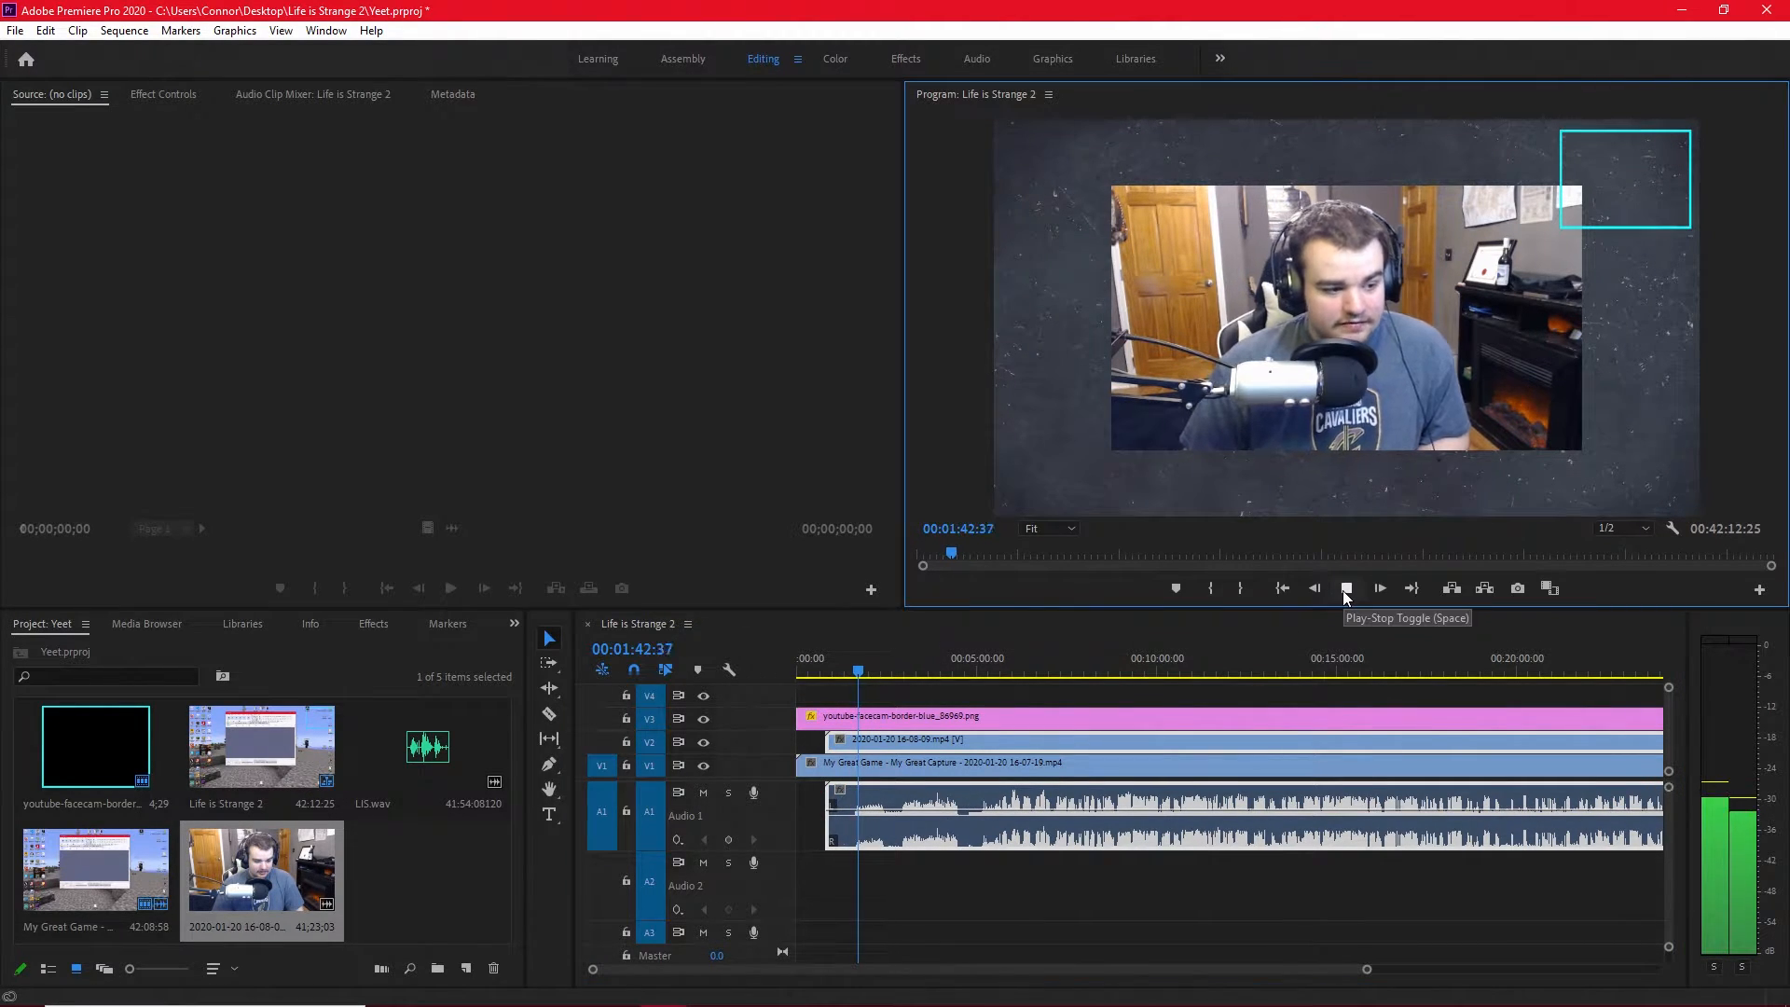
pyautogui.click(1346, 588)
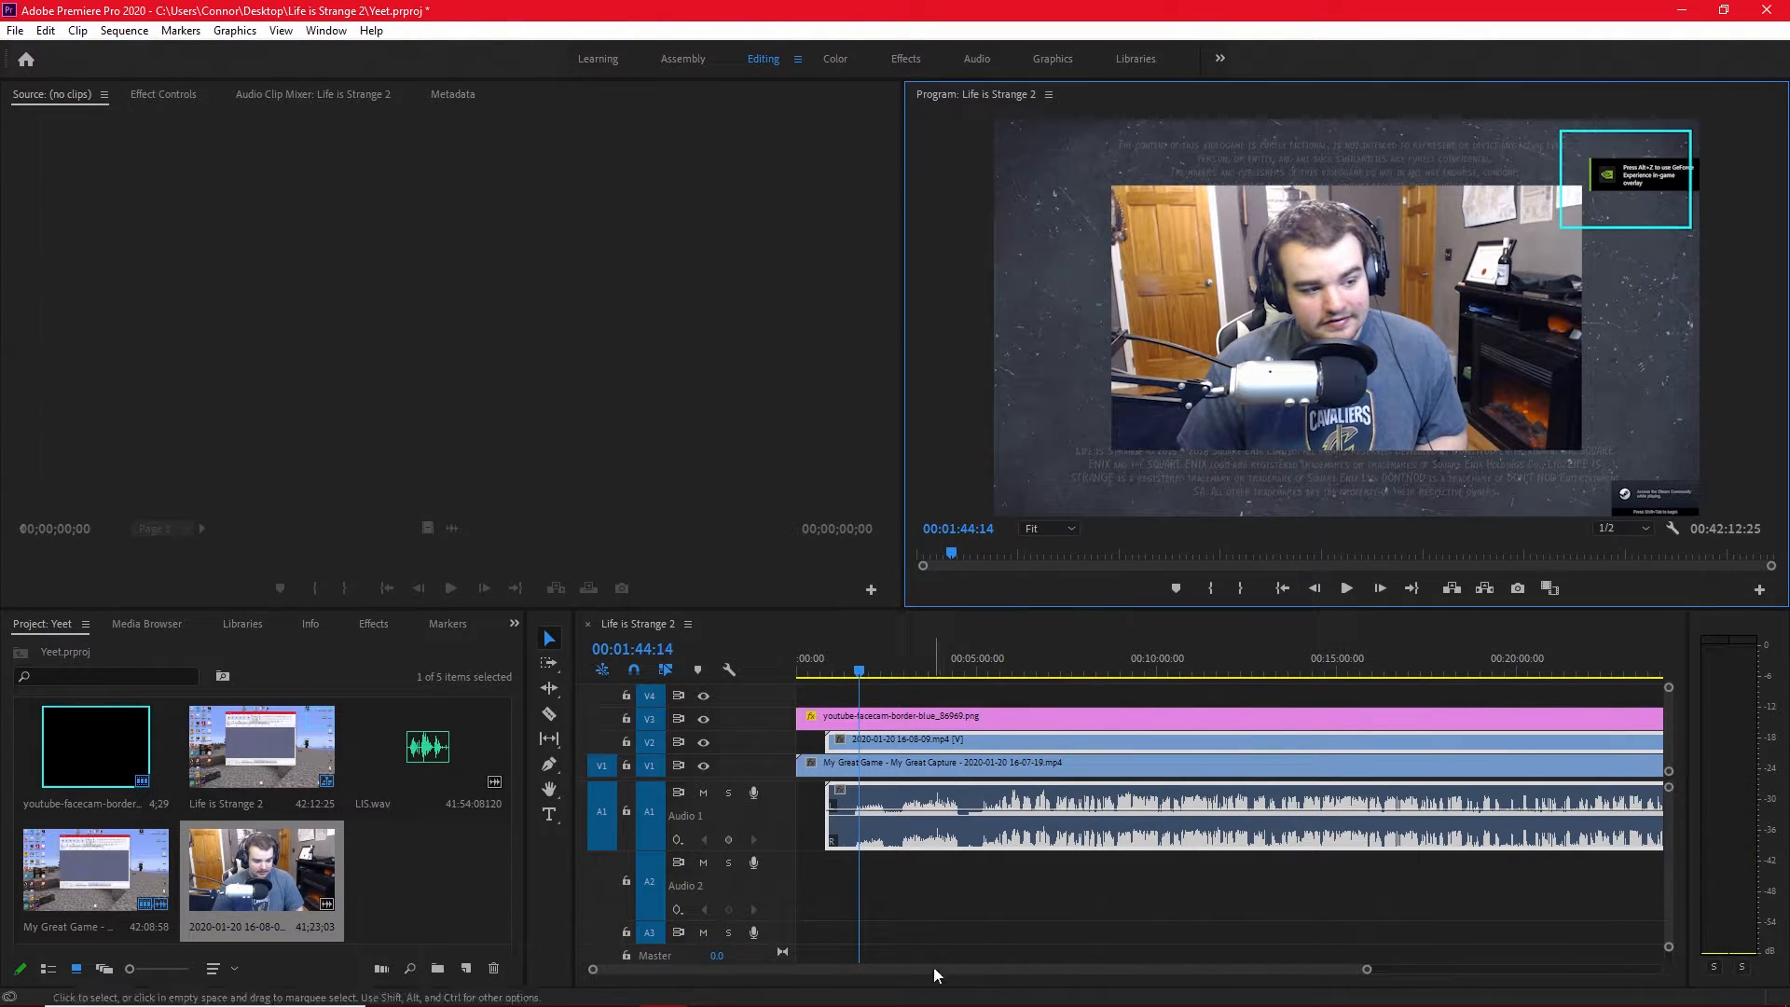
# Unlink the facecam clip, link its video and audio together with the gameplay video, and undo a trial move of the linked clips.
pyautogui.moveTo(944, 899); pyautogui.dragTo(895, 741)
pyautogui.rightClick(893, 743)
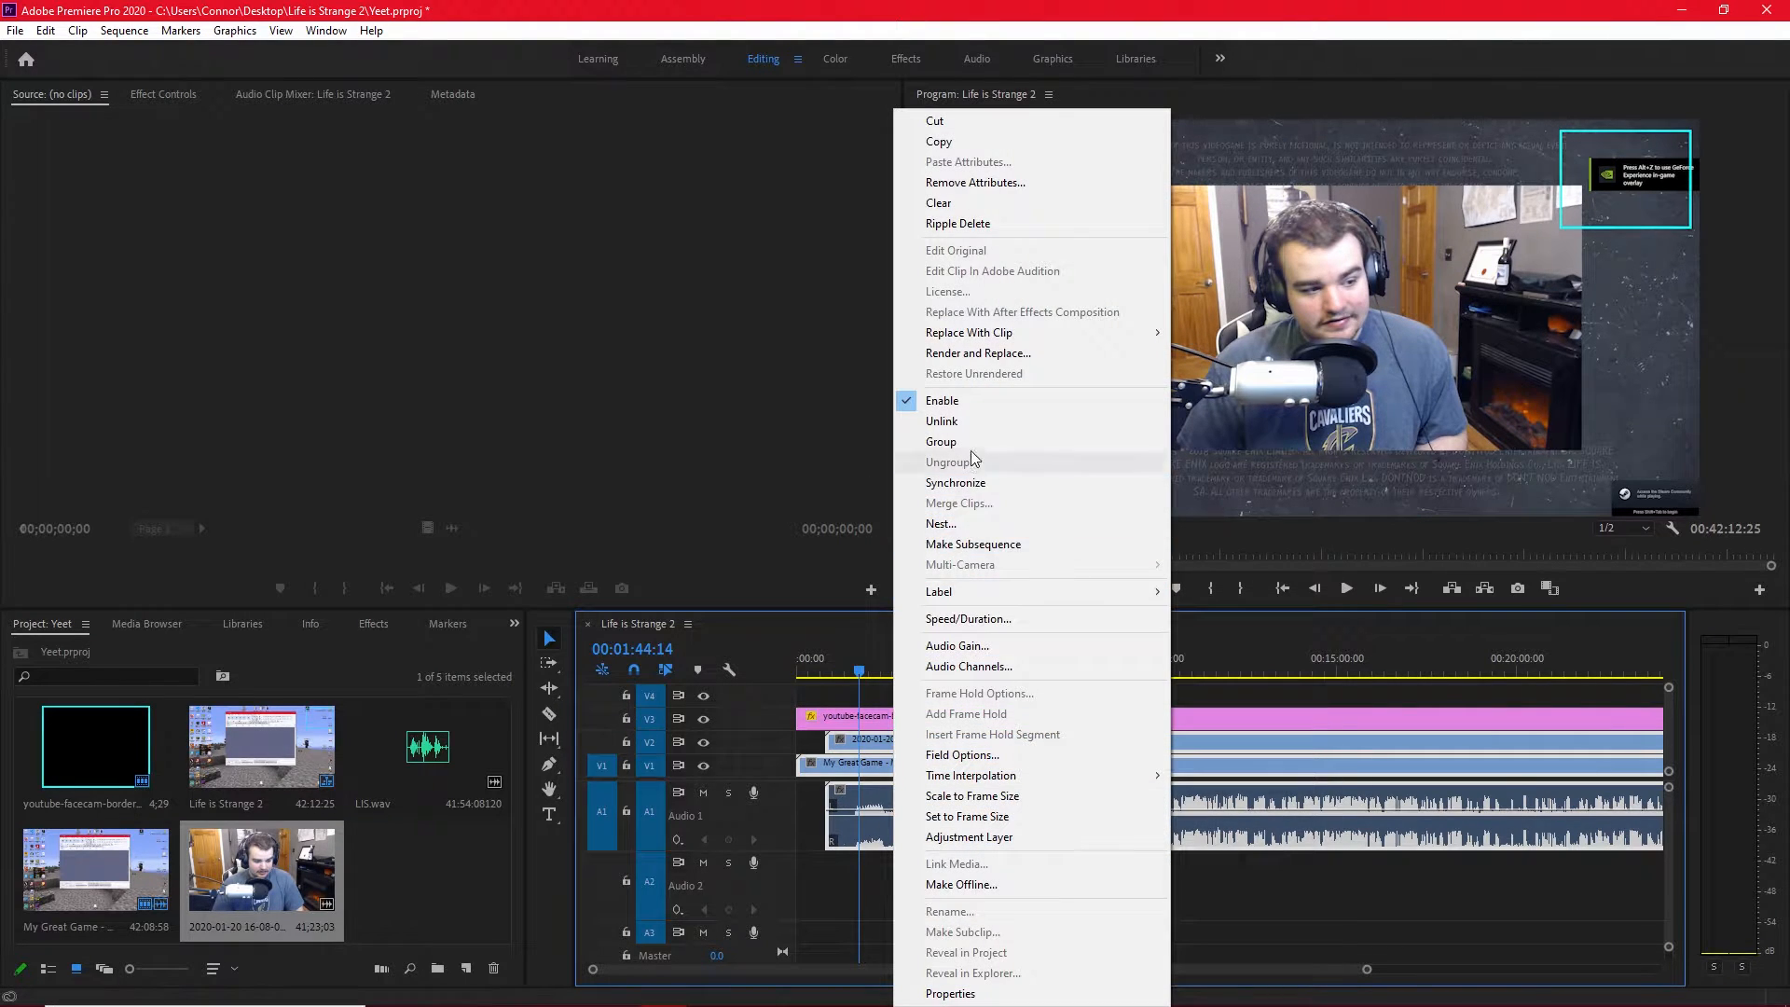
pyautogui.click(966, 417)
pyautogui.click(941, 813)
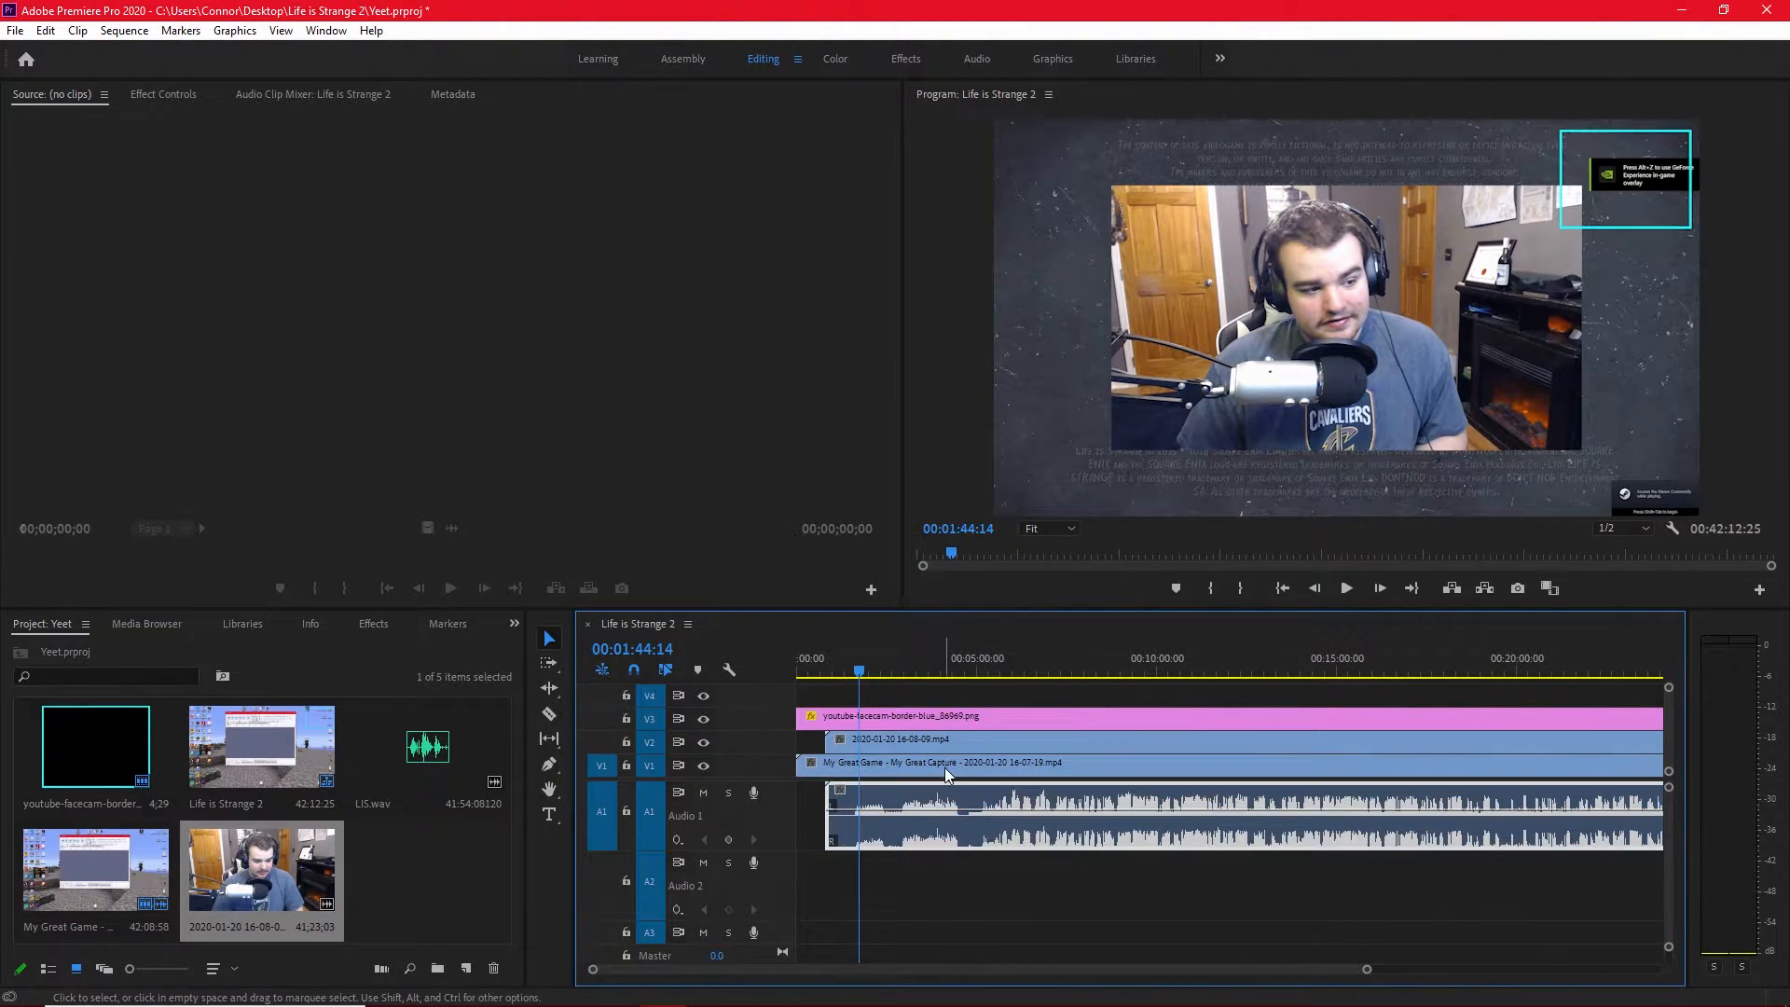
pyautogui.click(949, 792)
pyautogui.rightClick(914, 812)
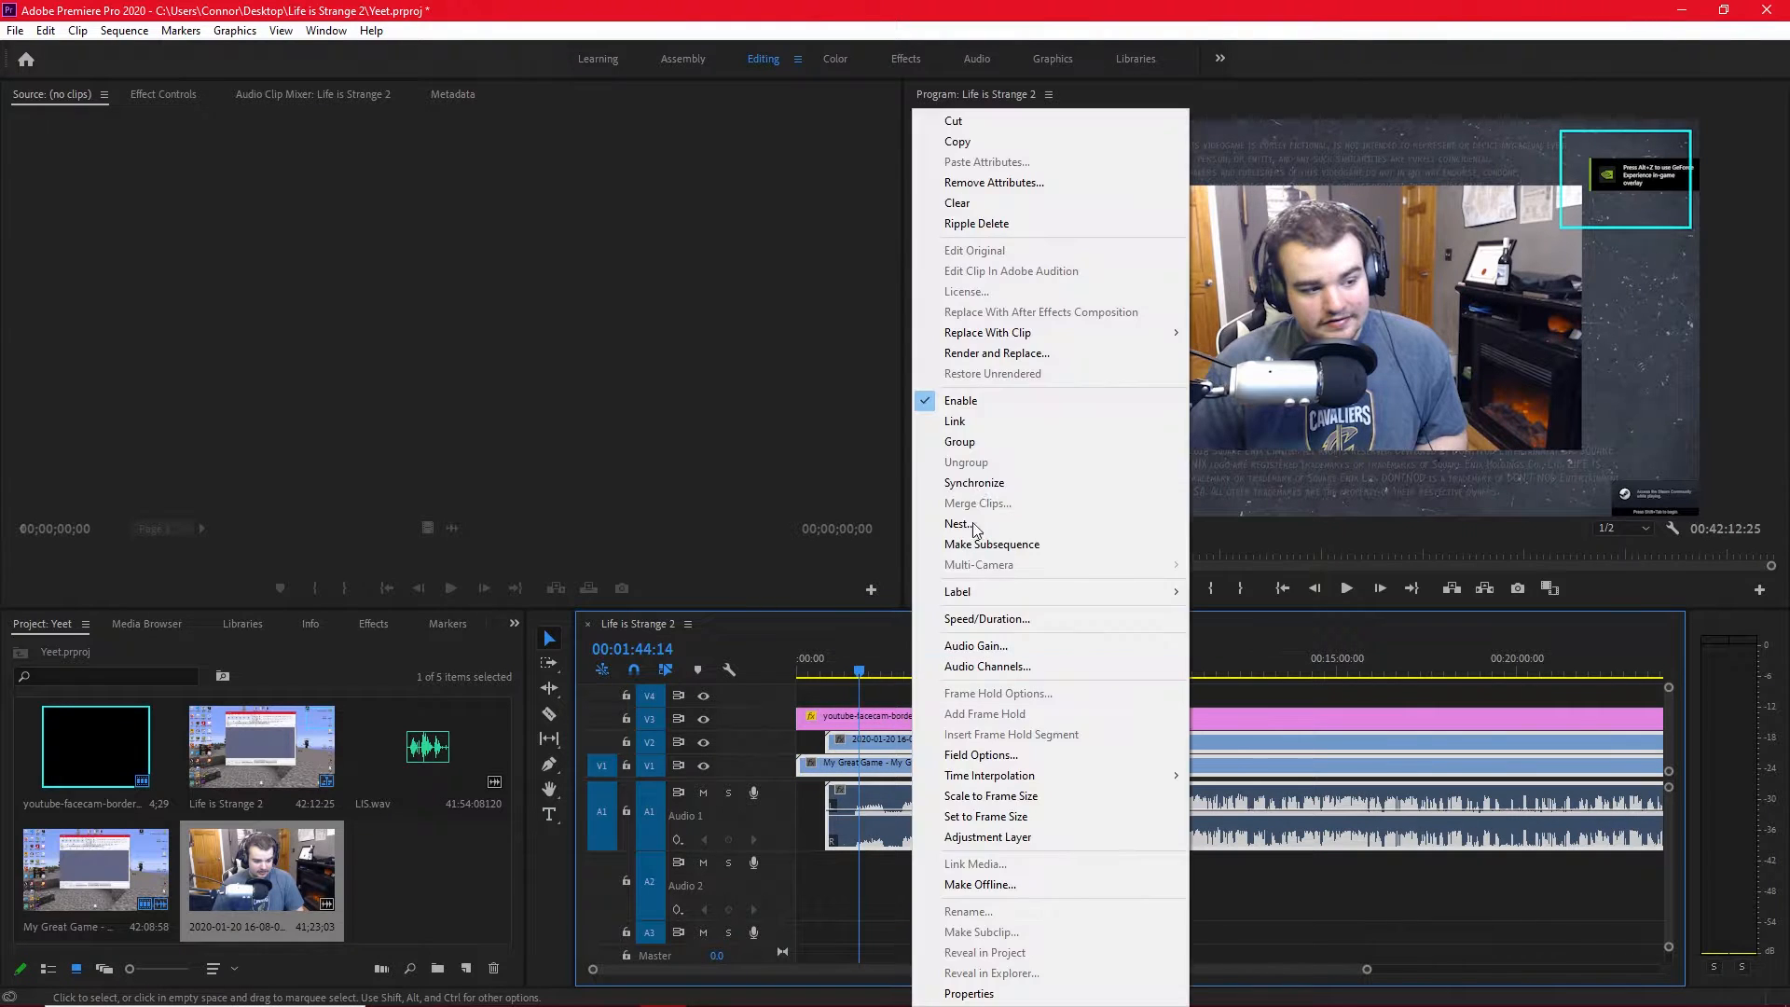
pyautogui.click(960, 441)
pyautogui.moveTo(944, 754); pyautogui.dragTo(1175, 748)
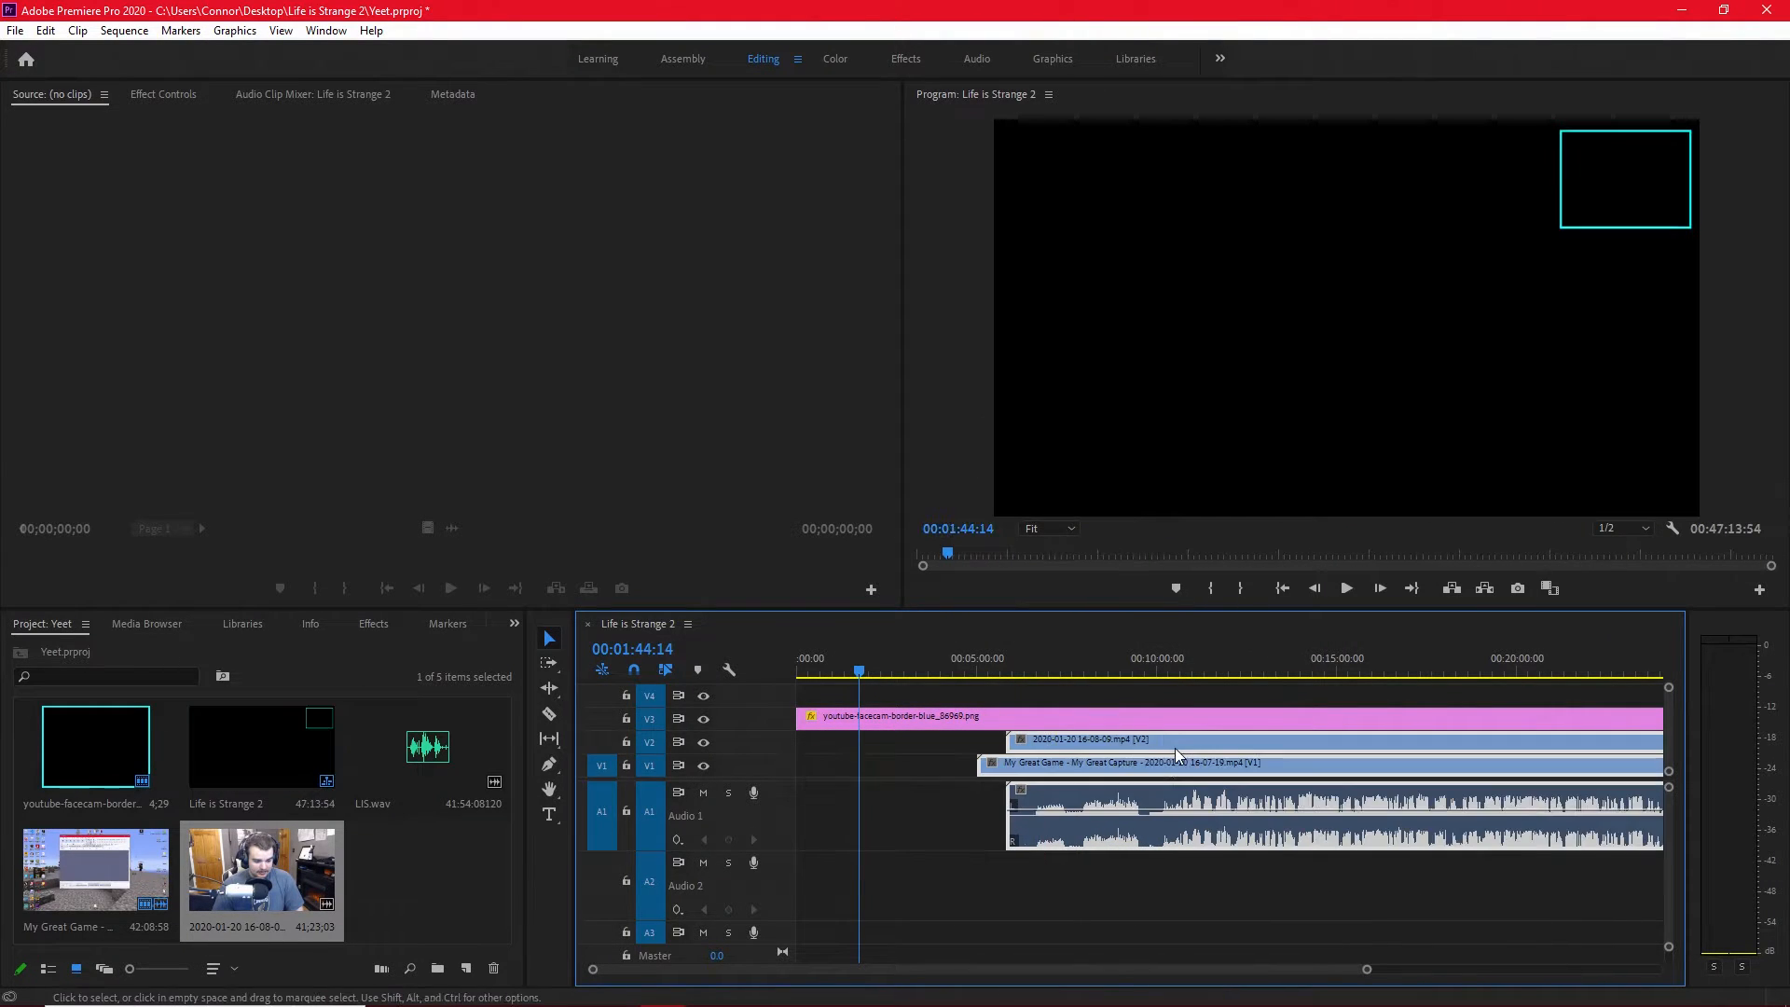
pyautogui.hotkey('ctrl', 'z')
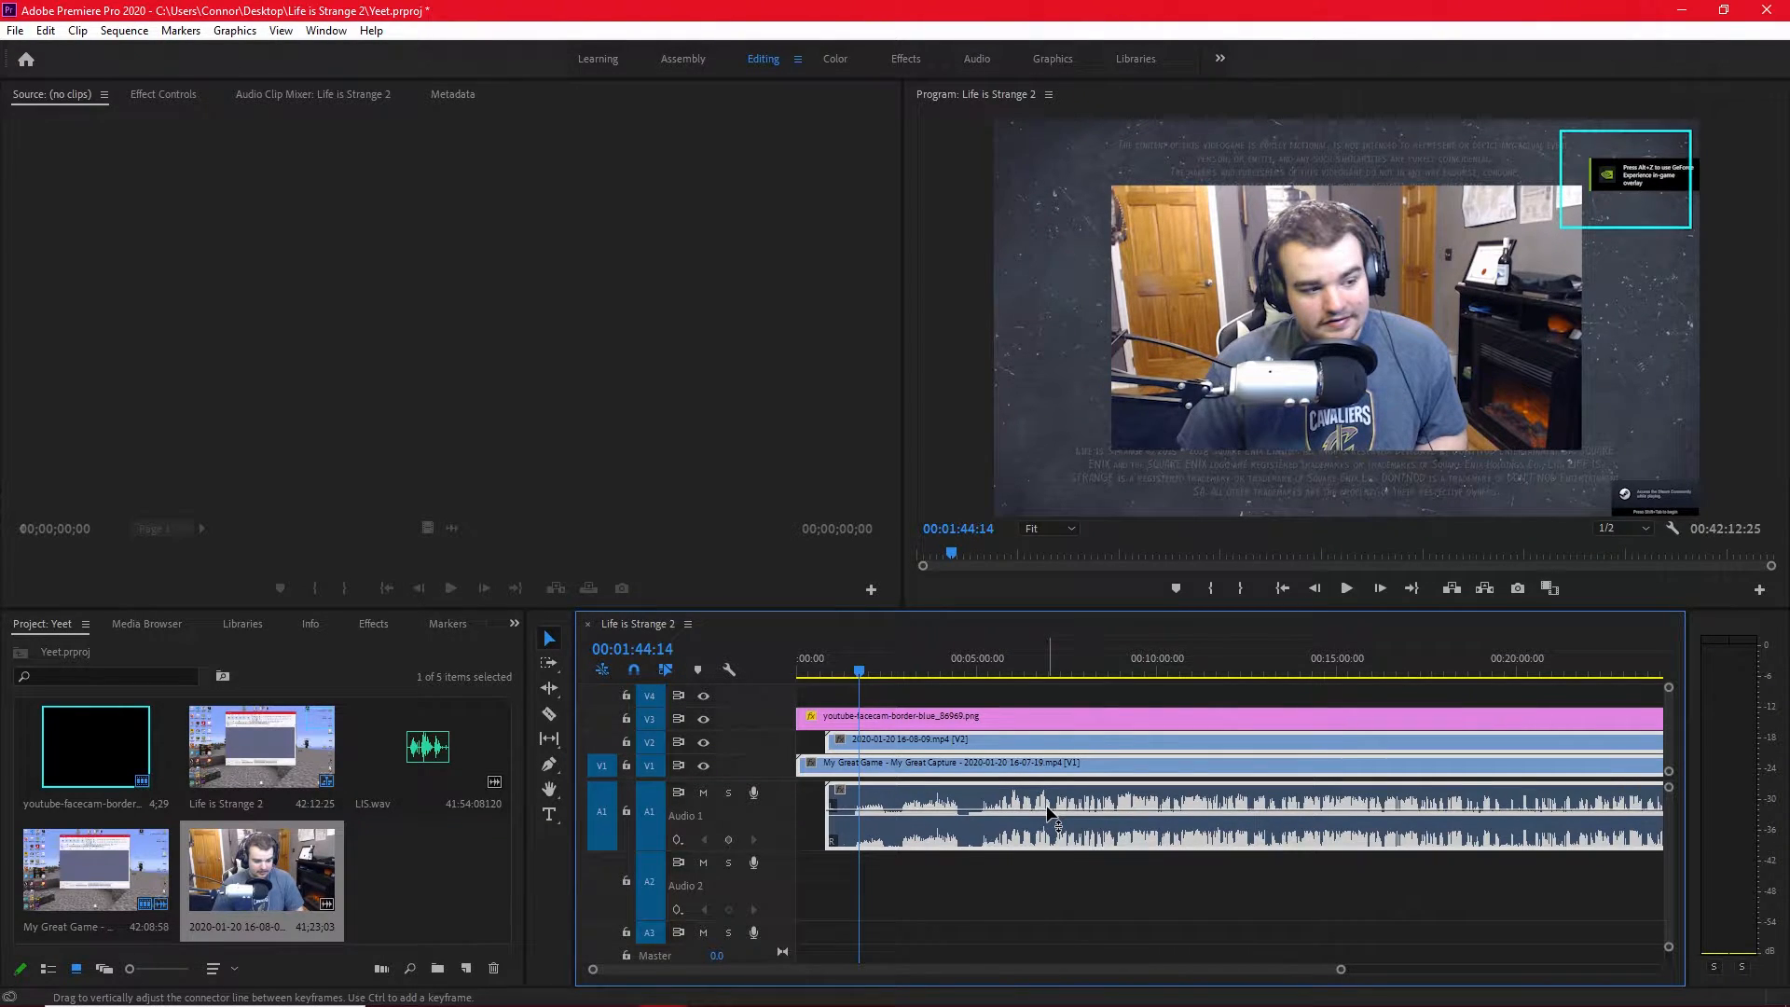
# Hide tracks V2 and V3 and place LIS.wav on A2 starting at 00:00:17:41, using the Audacity recording visible in the gameplay capture as reference.
pyautogui.click(703, 743)
pyautogui.click(703, 719)
pyautogui.scroll(4, 807, 776)
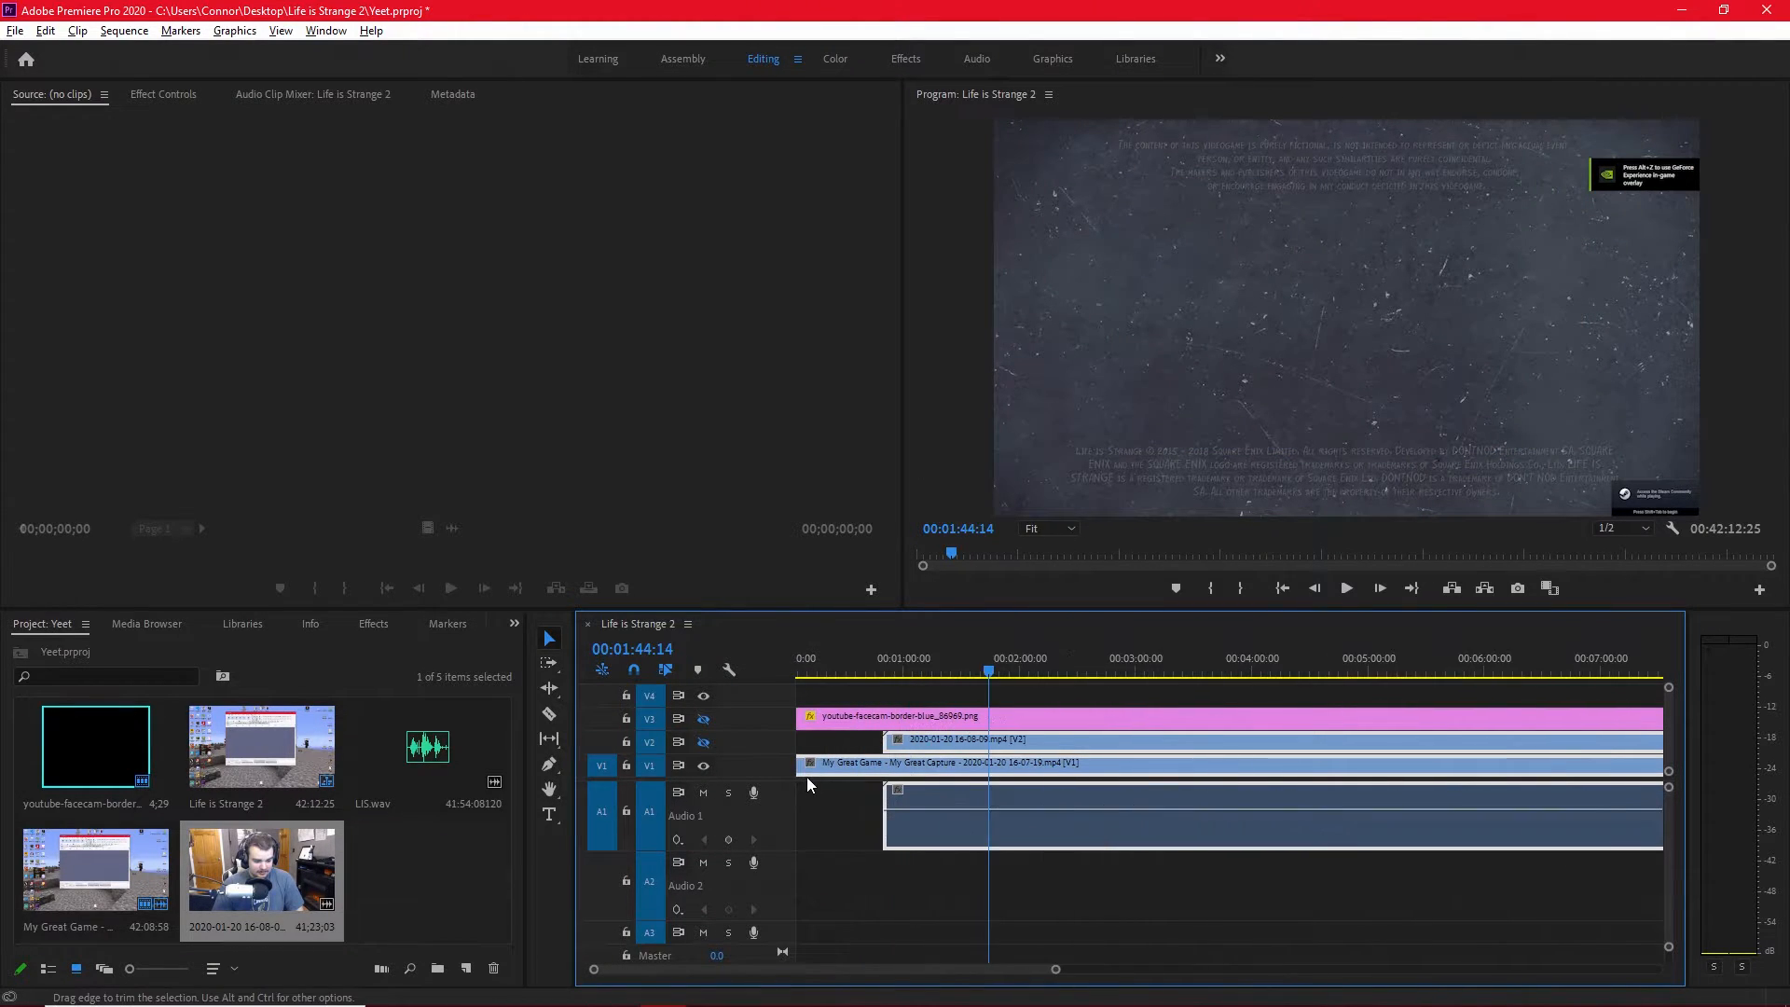
pyautogui.moveTo(1111, 698); pyautogui.dragTo(824, 696)
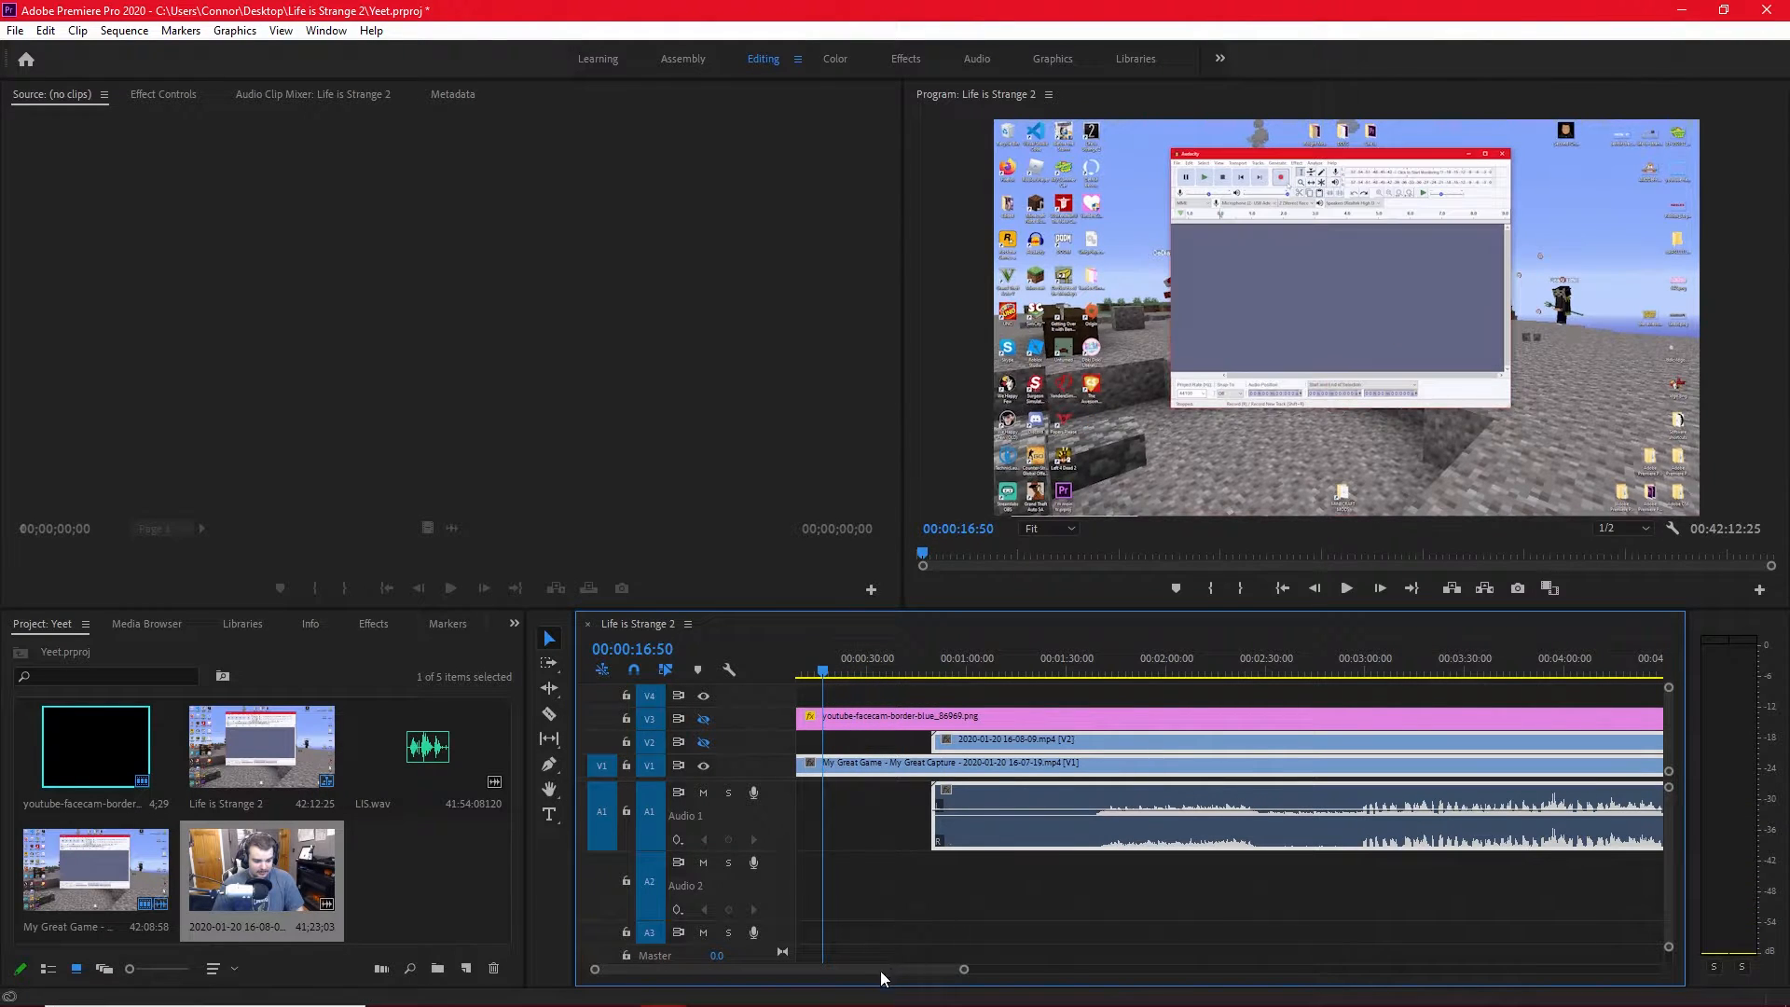
pyautogui.moveTo(881, 970); pyautogui.dragTo(875, 970)
pyautogui.moveTo(858, 695)
pyautogui.mouseDown()
pyautogui.moveTo(879, 701)
pyautogui.moveTo(856, 705)
pyautogui.mouseUp()
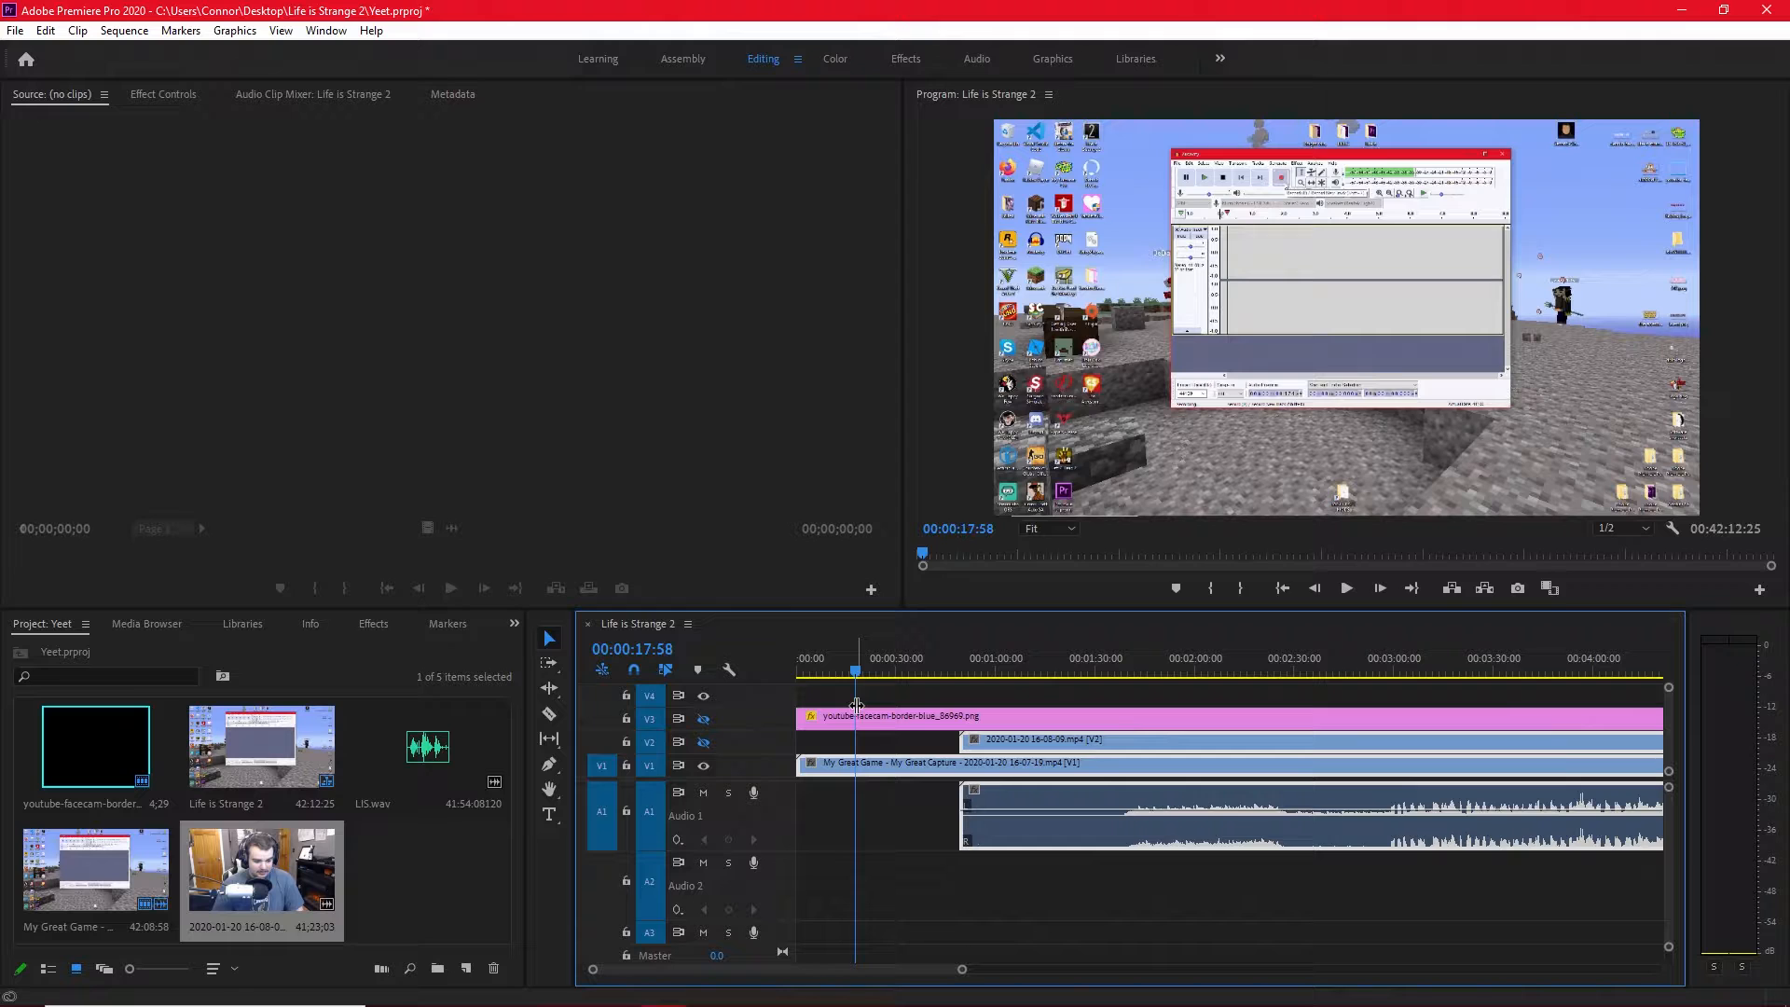
pyautogui.moveTo(856, 706); pyautogui.dragTo(854, 706)
pyautogui.click(440, 876)
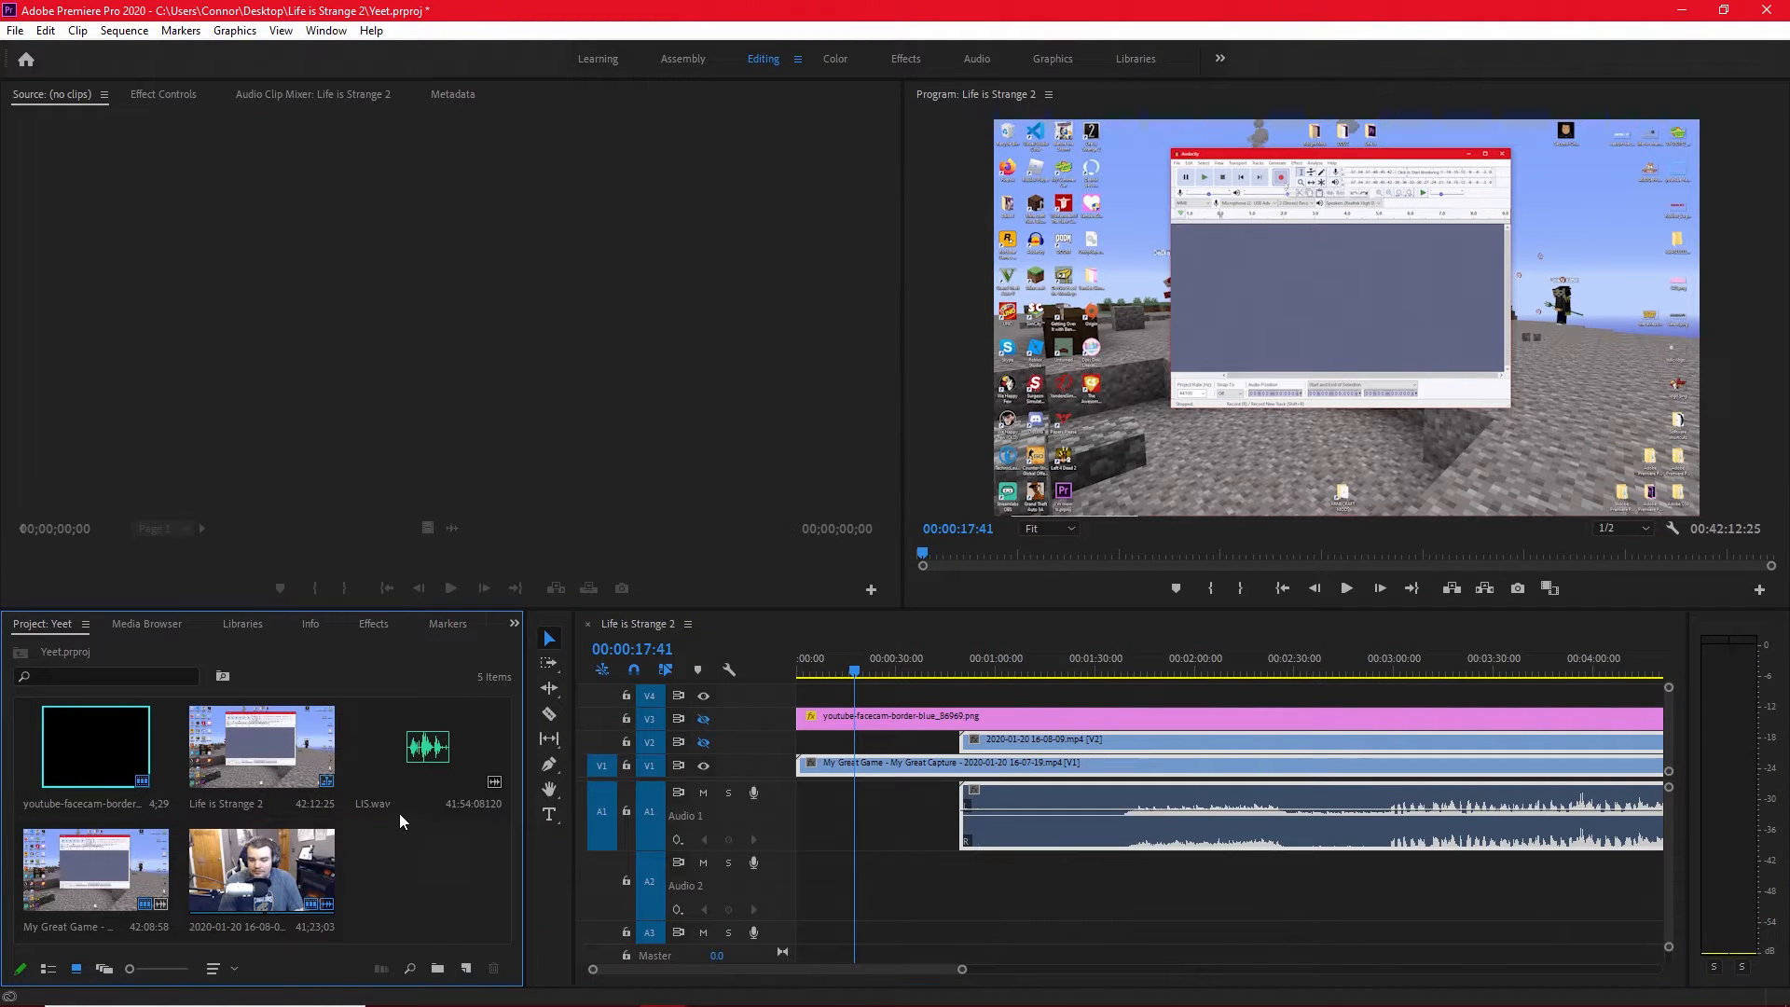
pyautogui.moveTo(399, 813); pyautogui.dragTo(859, 891)
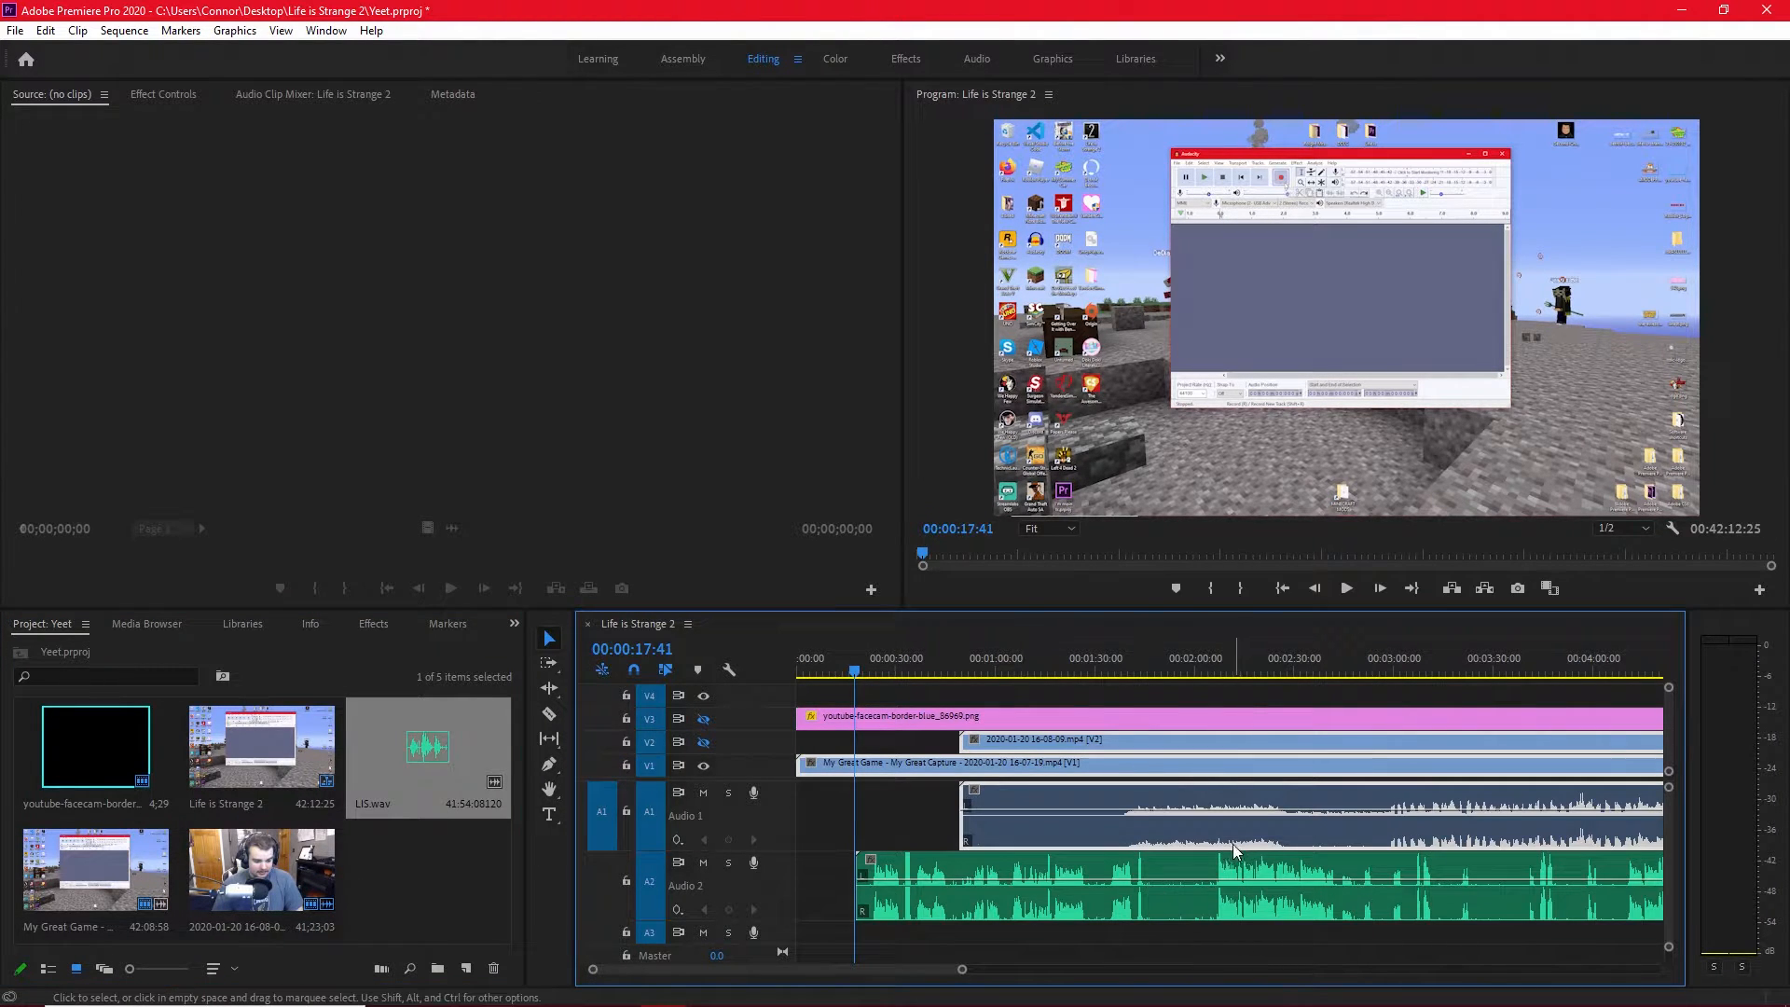
# Play ahead to the next Audacity recording start and shift LIS.wav to begin at 00:00:37:21.
pyautogui.click(1346, 588)
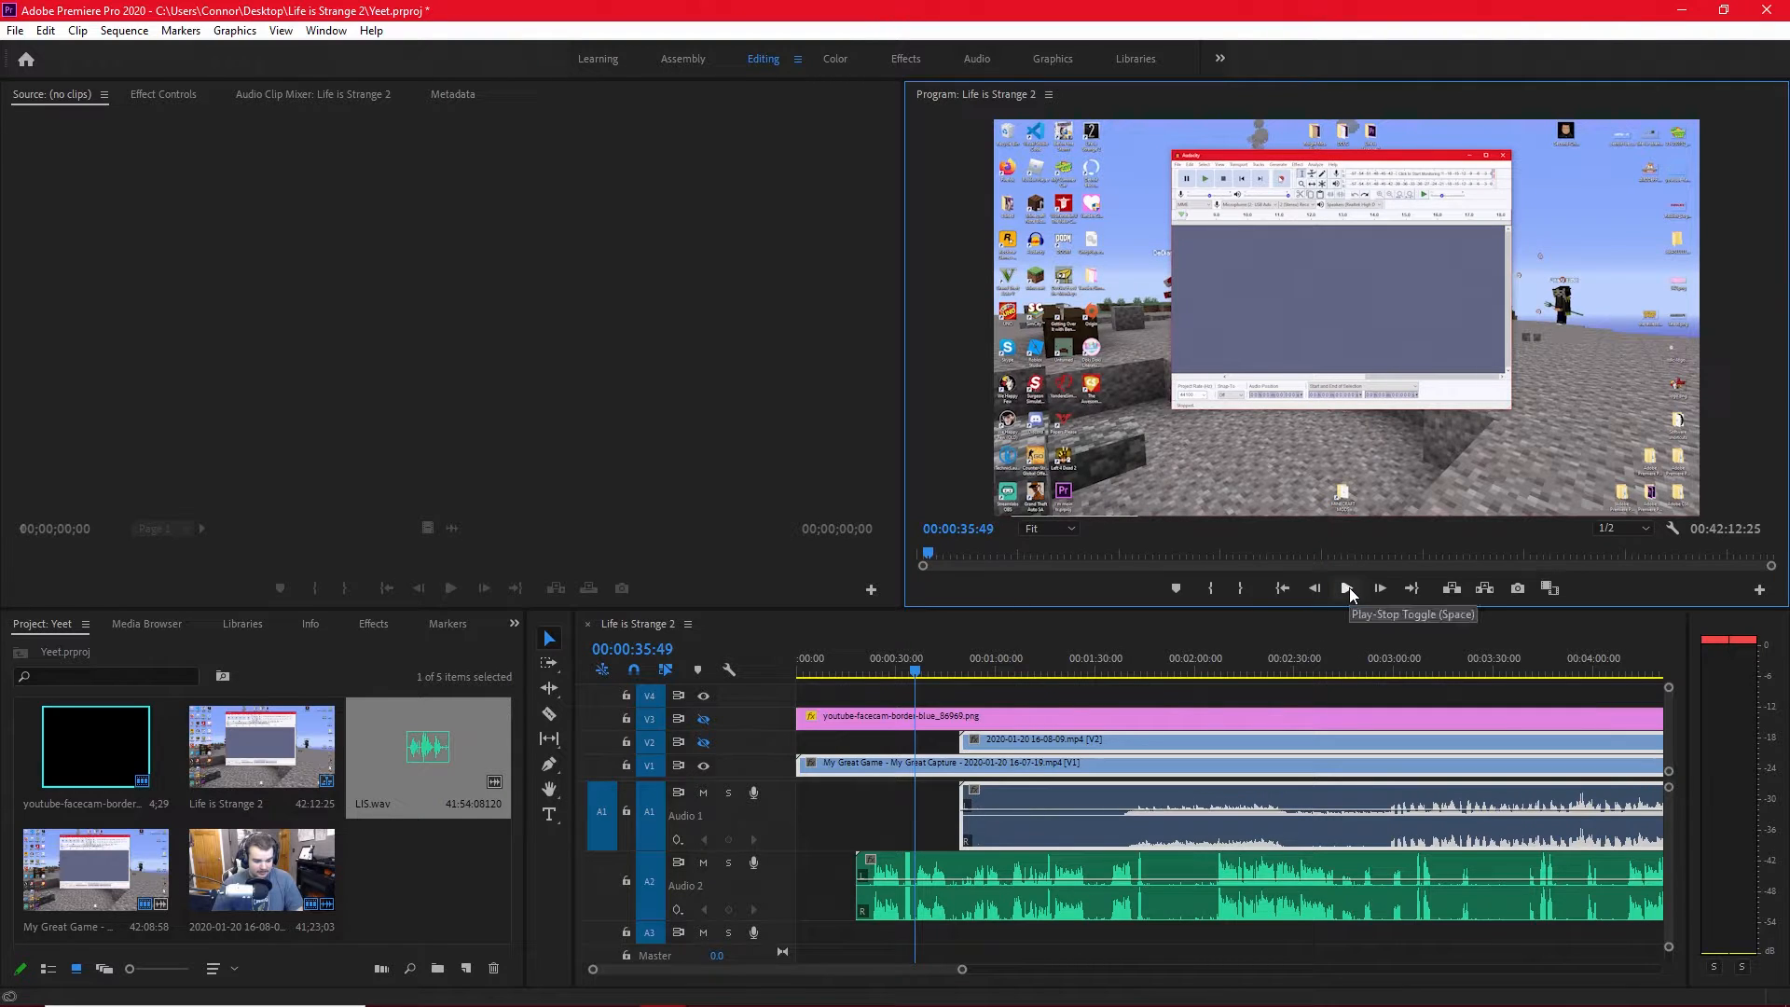
pyautogui.click(1347, 589)
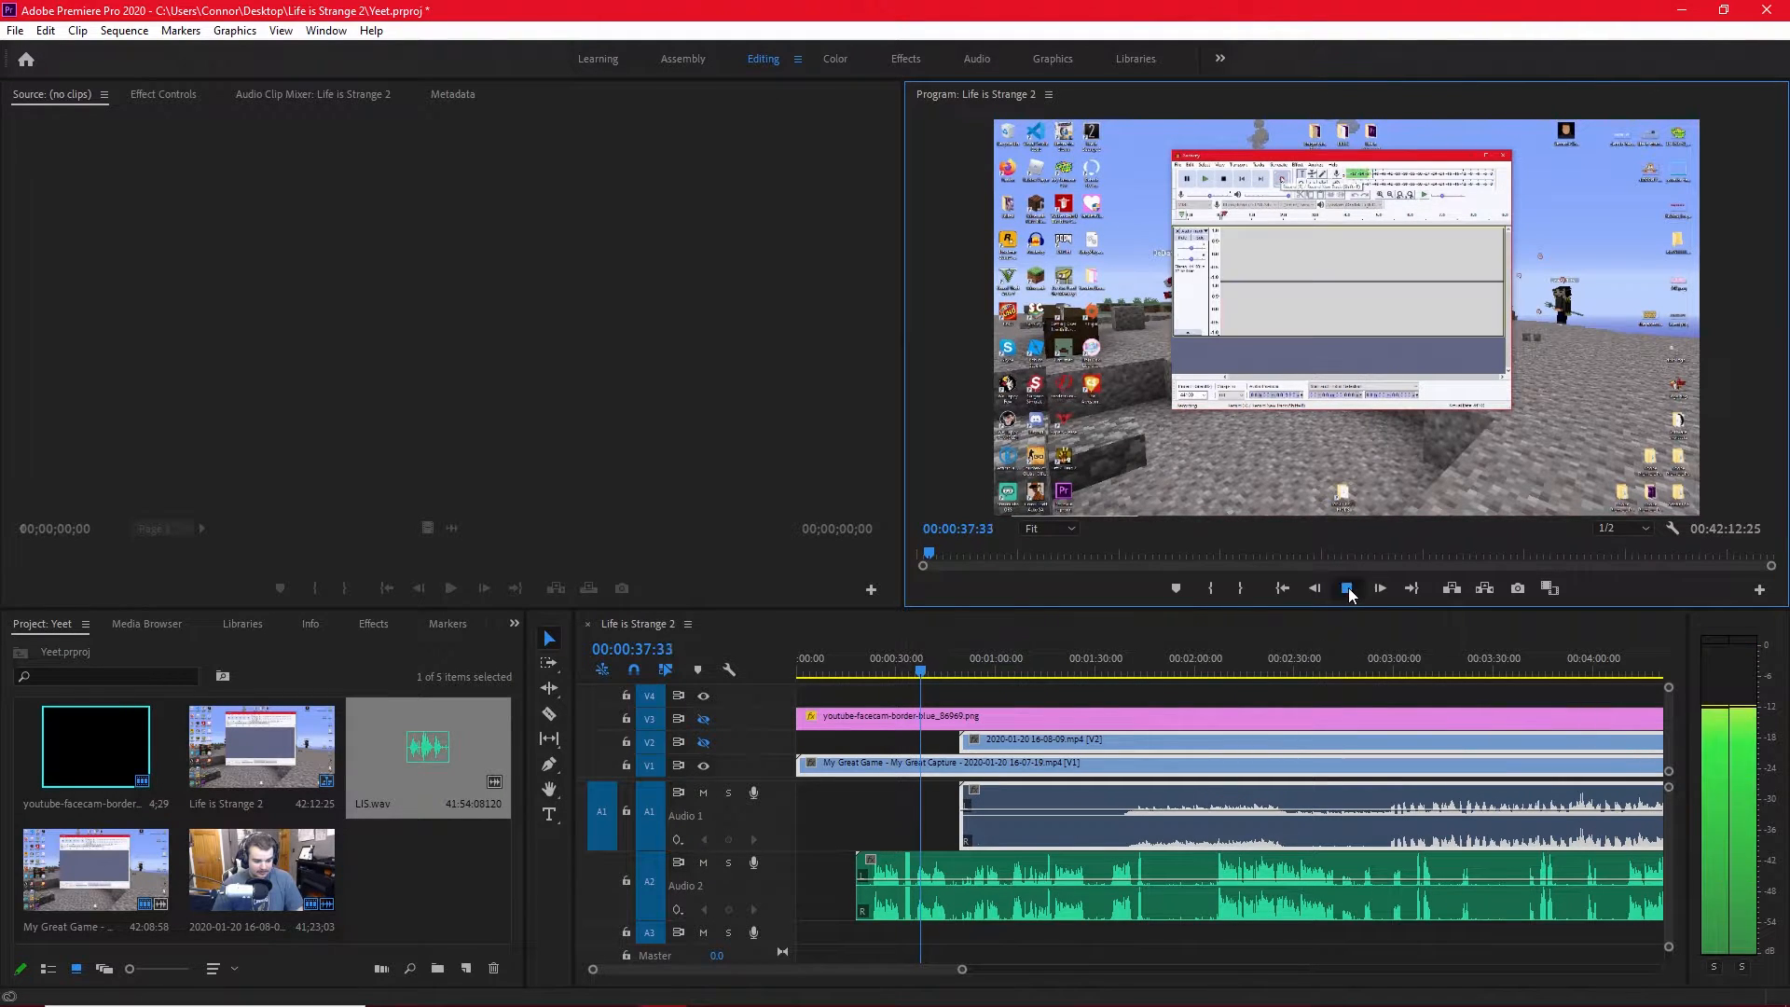
pyautogui.click(1347, 589)
pyautogui.click(916, 688)
pyautogui.moveTo(916, 689); pyautogui.dragTo(920, 696)
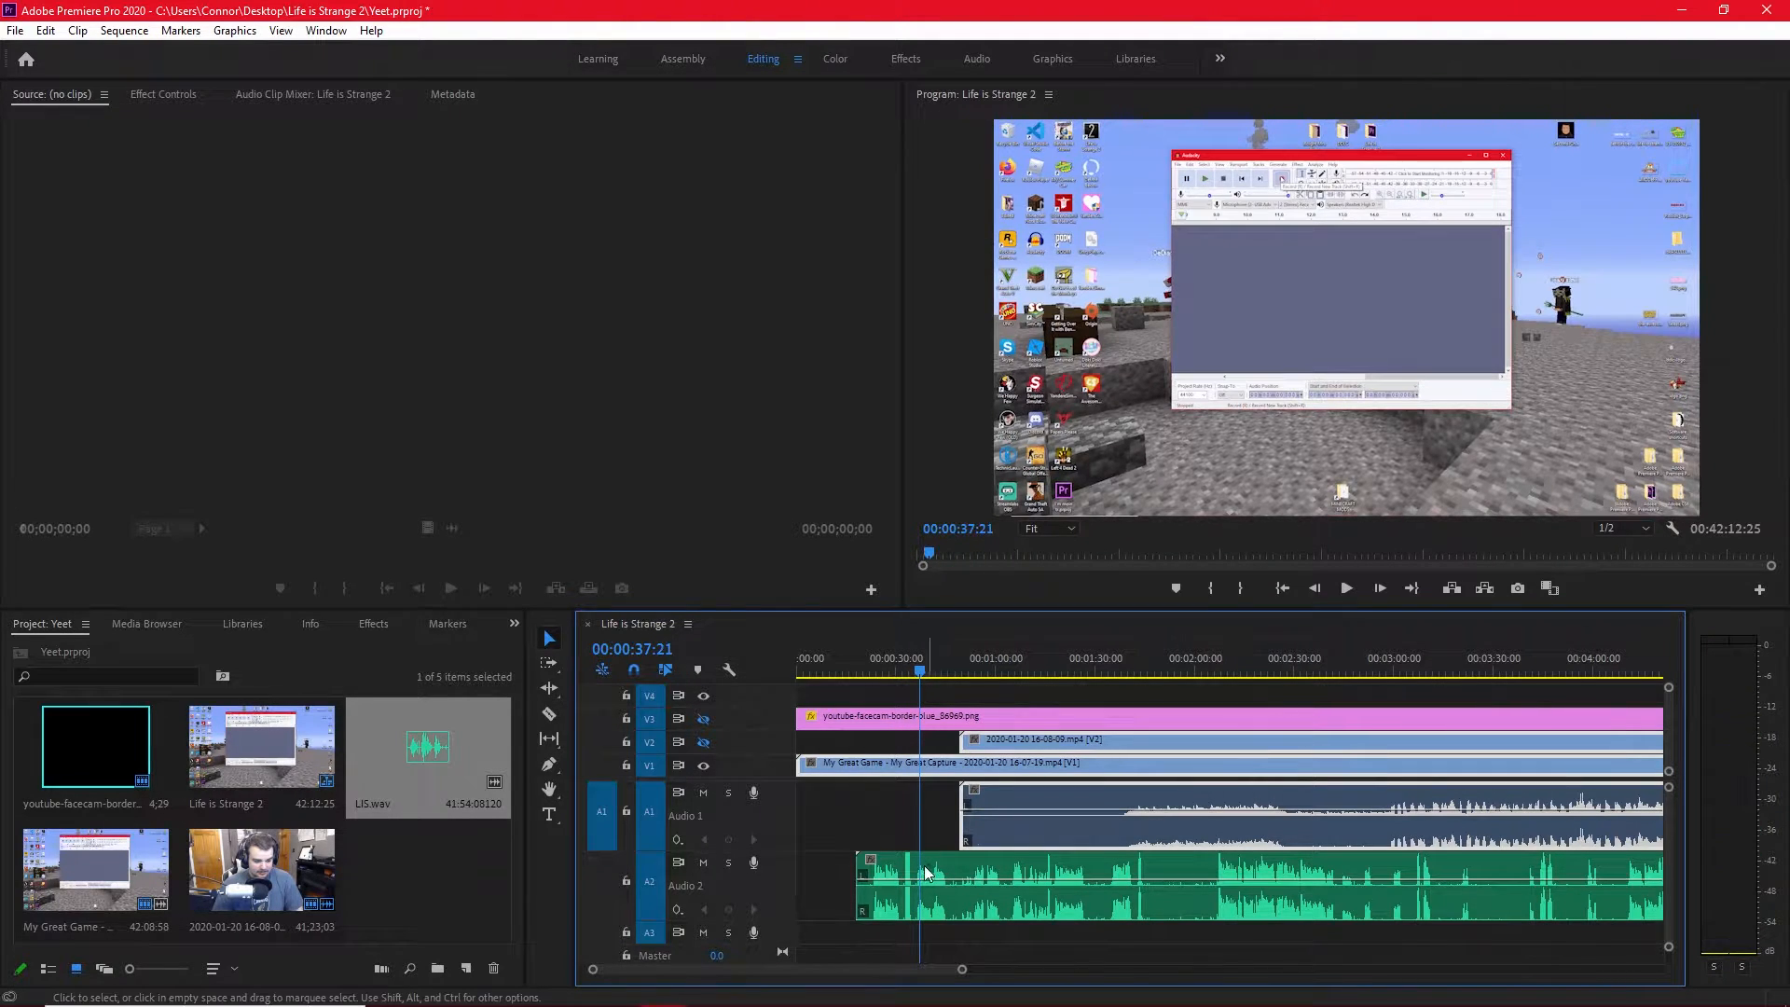
pyautogui.moveTo(899, 871); pyautogui.dragTo(951, 874)
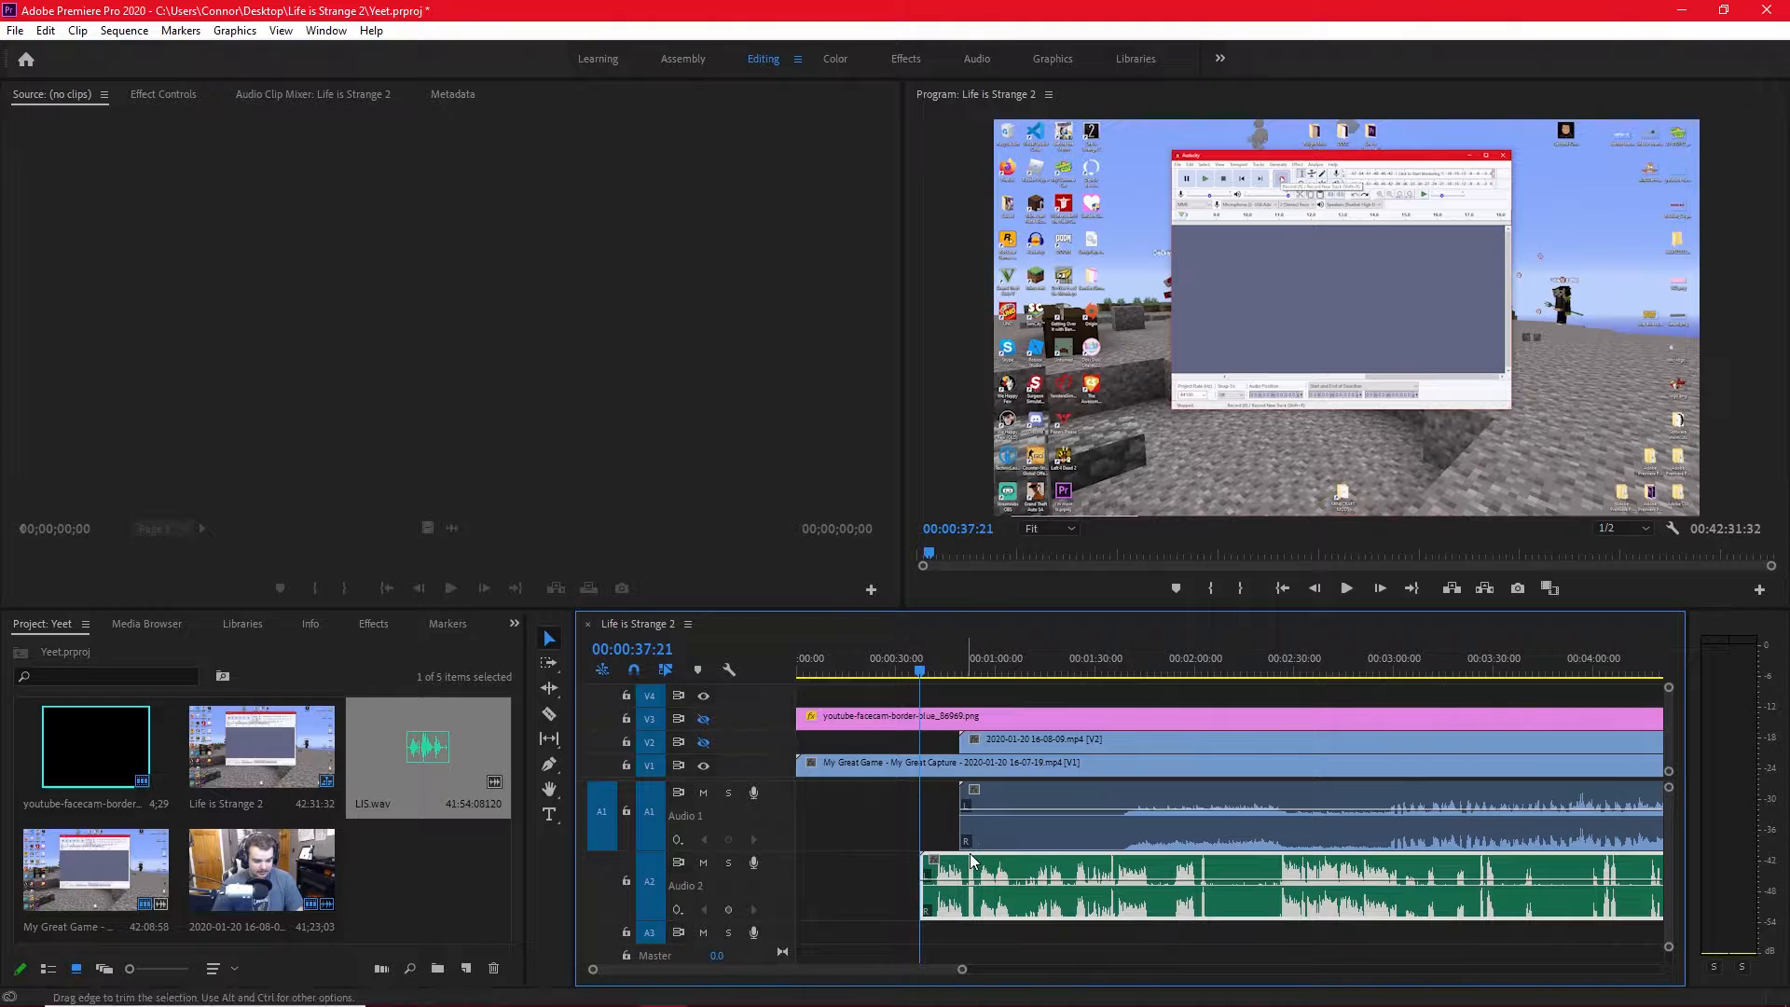
# Show the facecam track V2 again and set the playhead to 00:00:52:34, where the hands meet in the first clap.
pyautogui.scroll(3, 932, 849)
pyautogui.scroll(2, 935, 843)
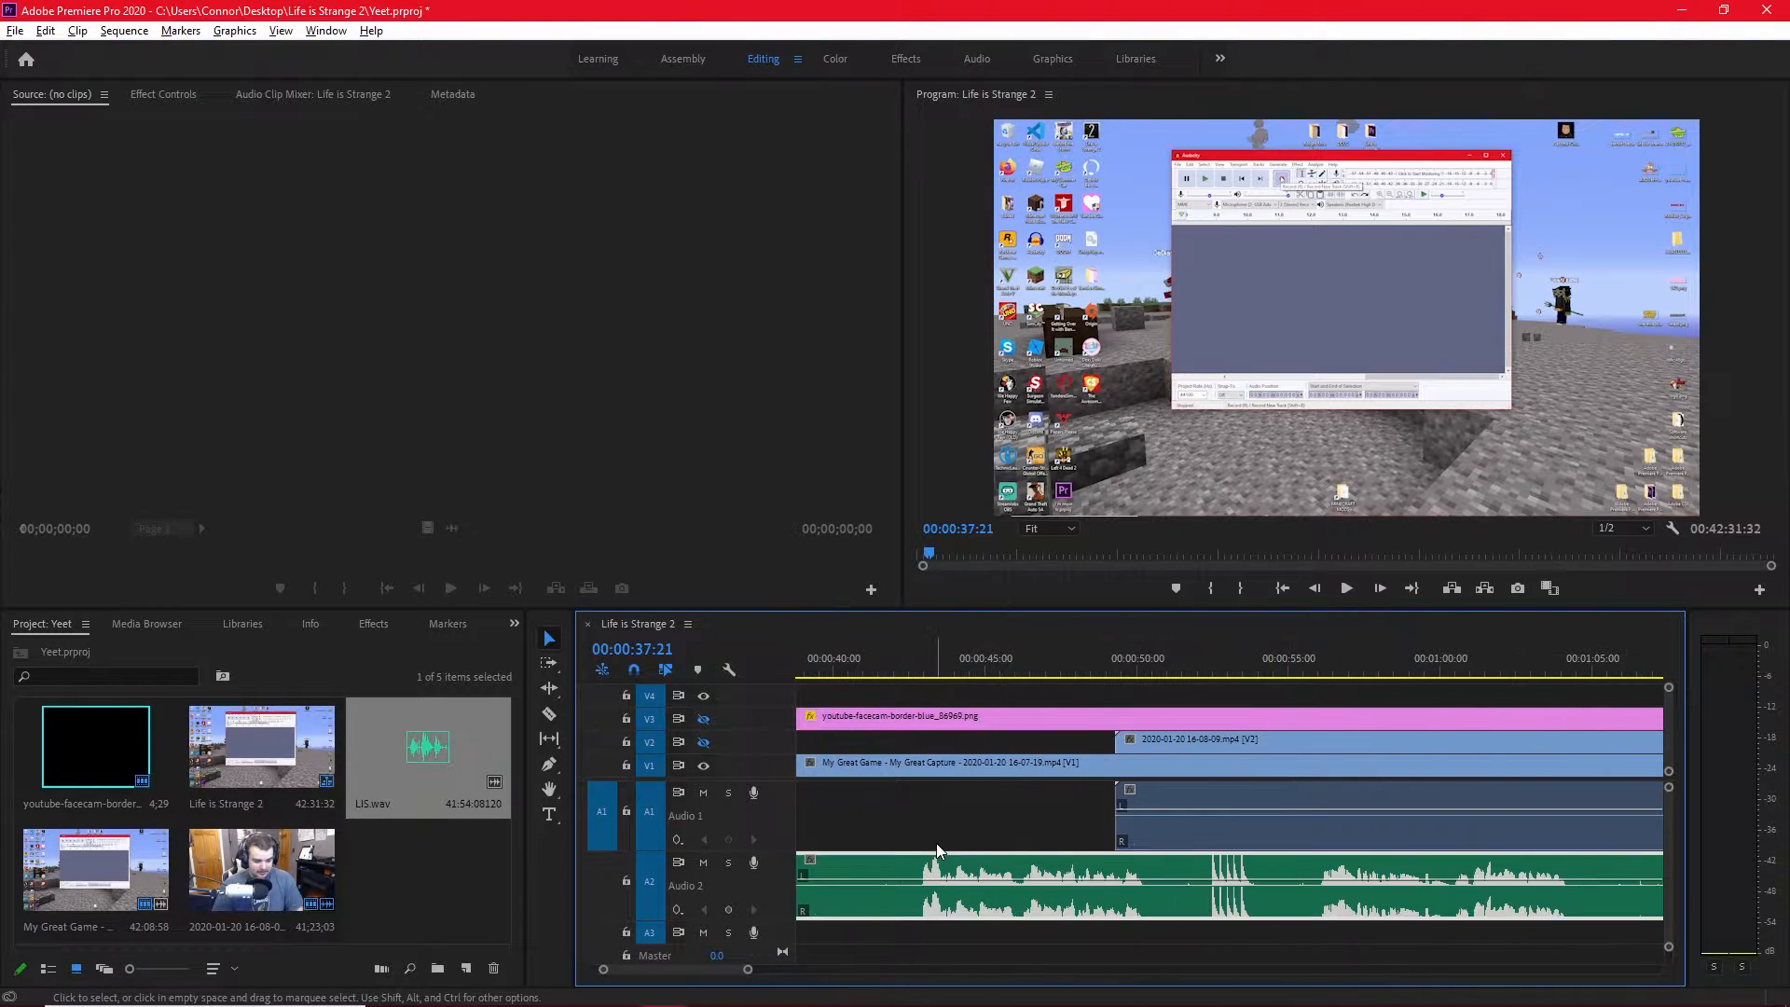
pyautogui.moveTo(1195, 657); pyautogui.dragTo(1208, 658)
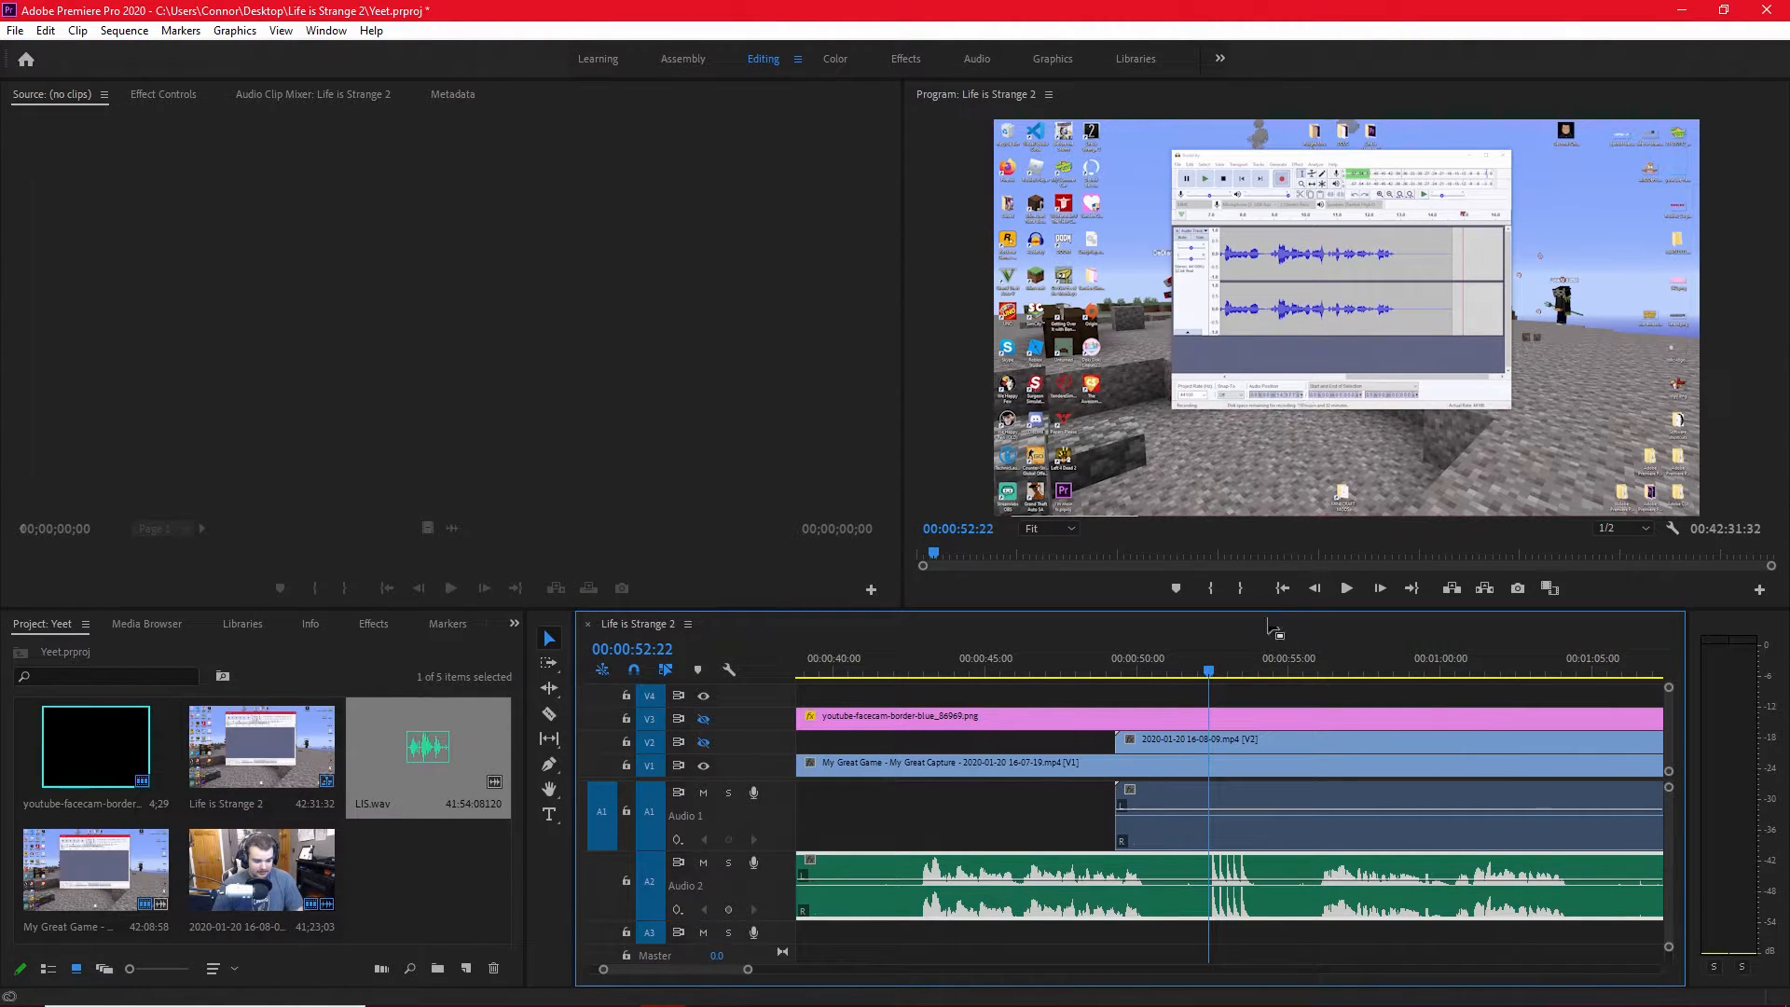
pyautogui.click(703, 742)
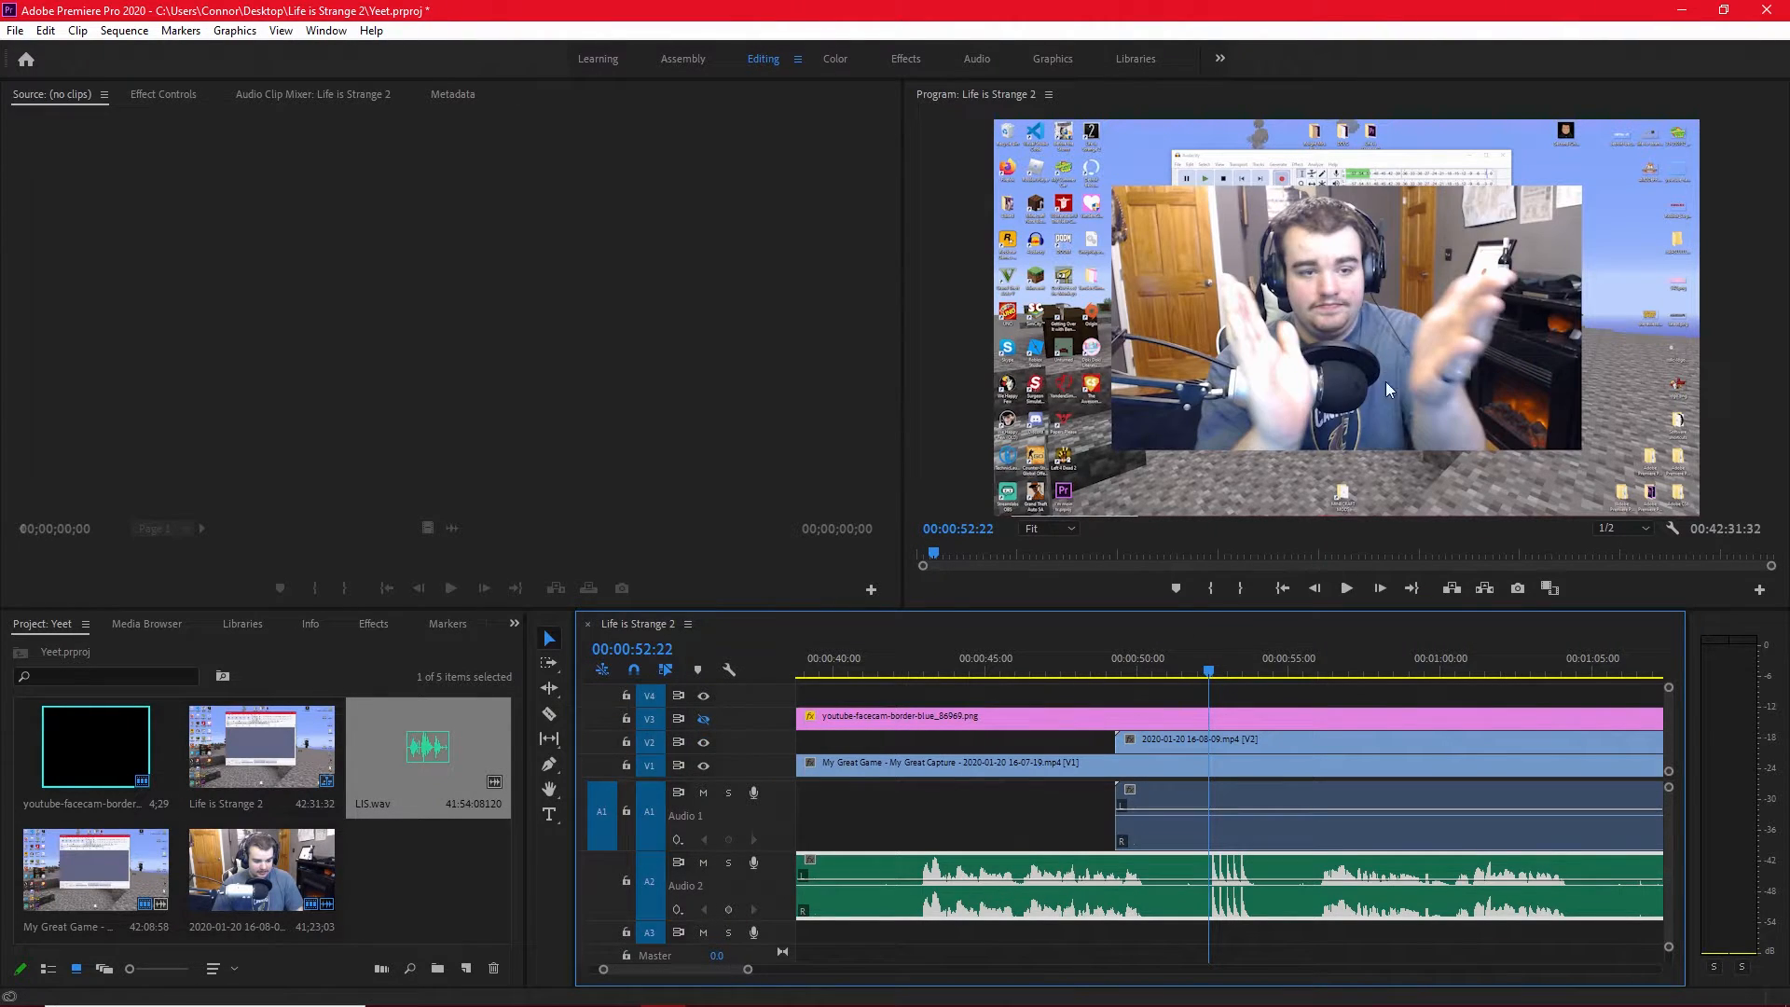
pyautogui.moveTo(1212, 691); pyautogui.dragTo(1215, 694)
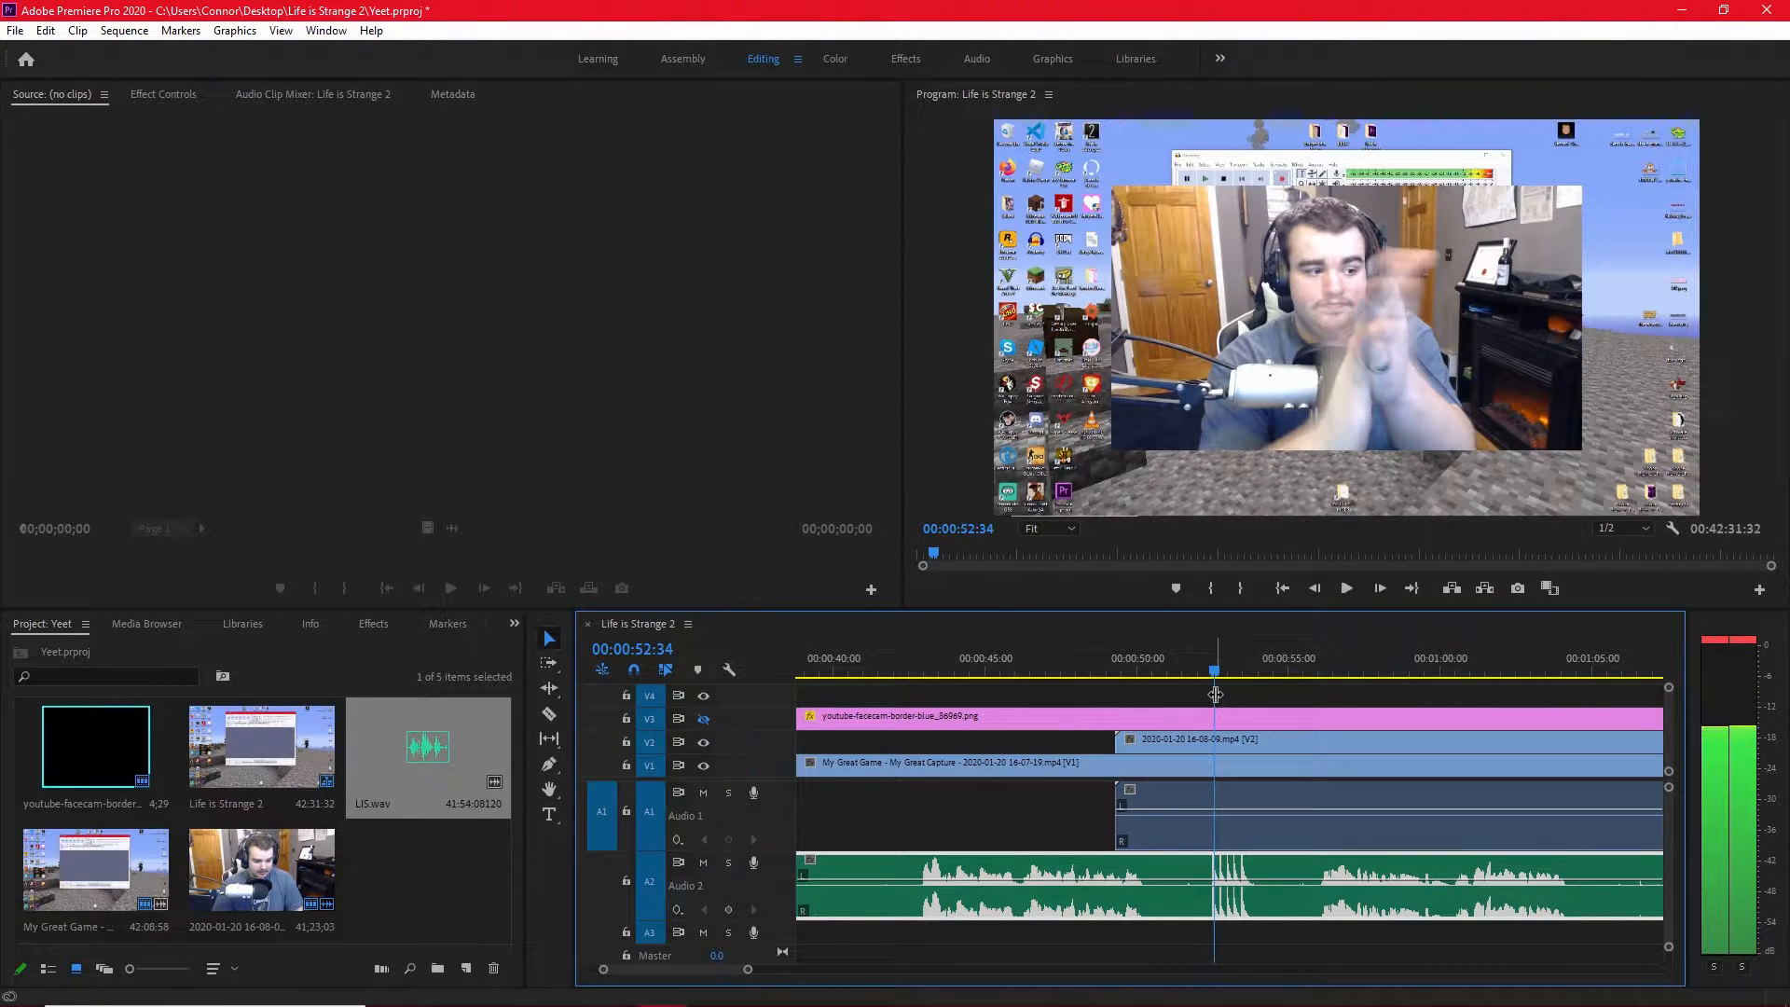
# Cut the linked gameplay and facecam clips at 00:00:52:34 and delete the portions before the cut.
pyautogui.click(1229, 740)
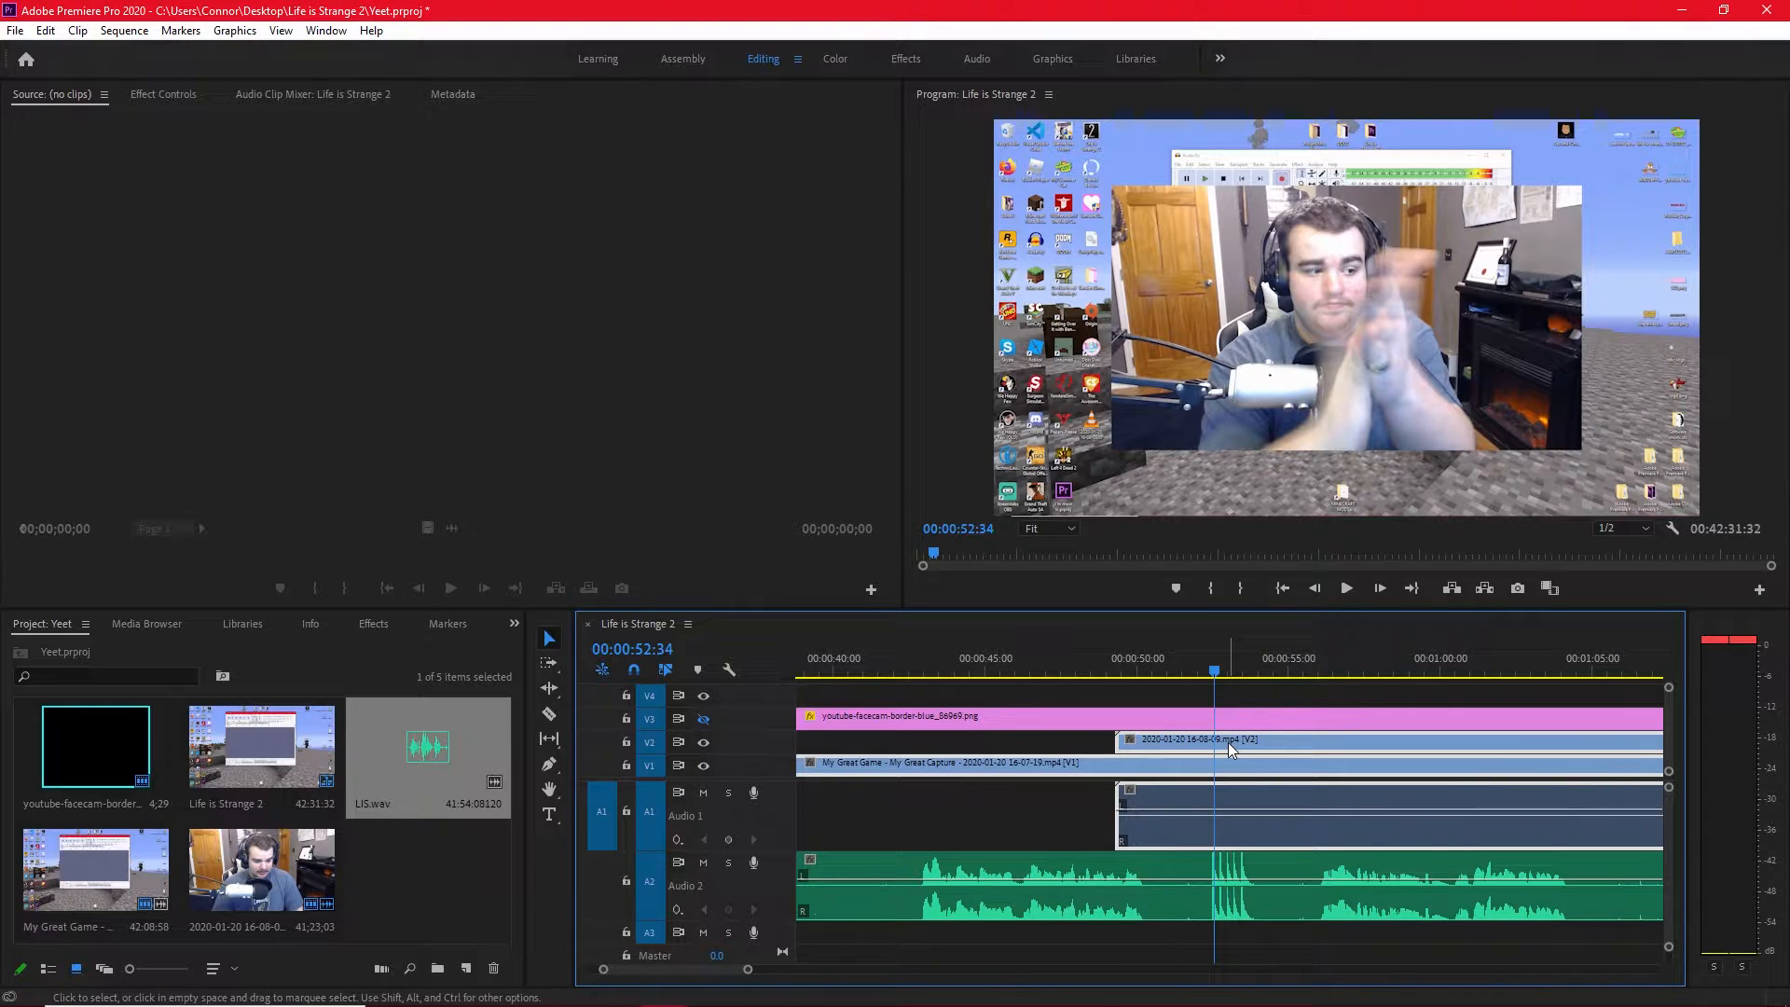
pyautogui.hotkey('ctrl', 'k')
pyautogui.press('=')
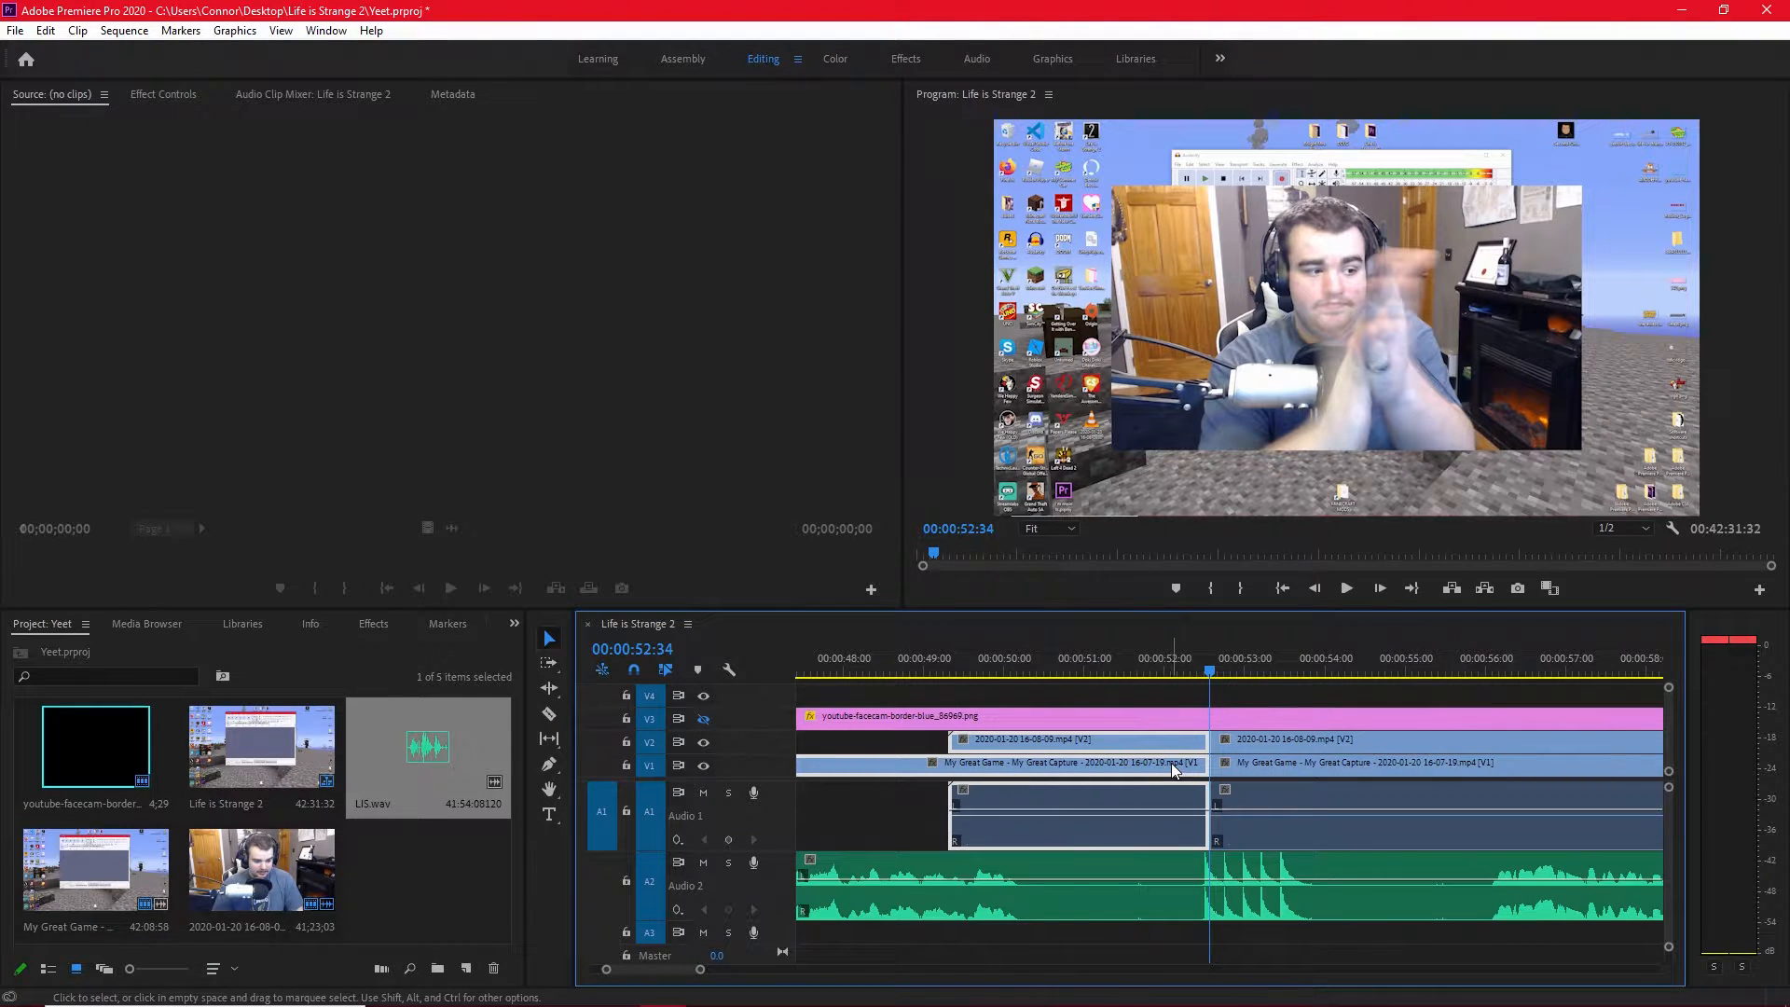
pyautogui.press('Delete')
# Nudge LIS.wav a few frames later so its first clap spike lines up with the clips' start at 00:00:52:34.
pyautogui.press('=')
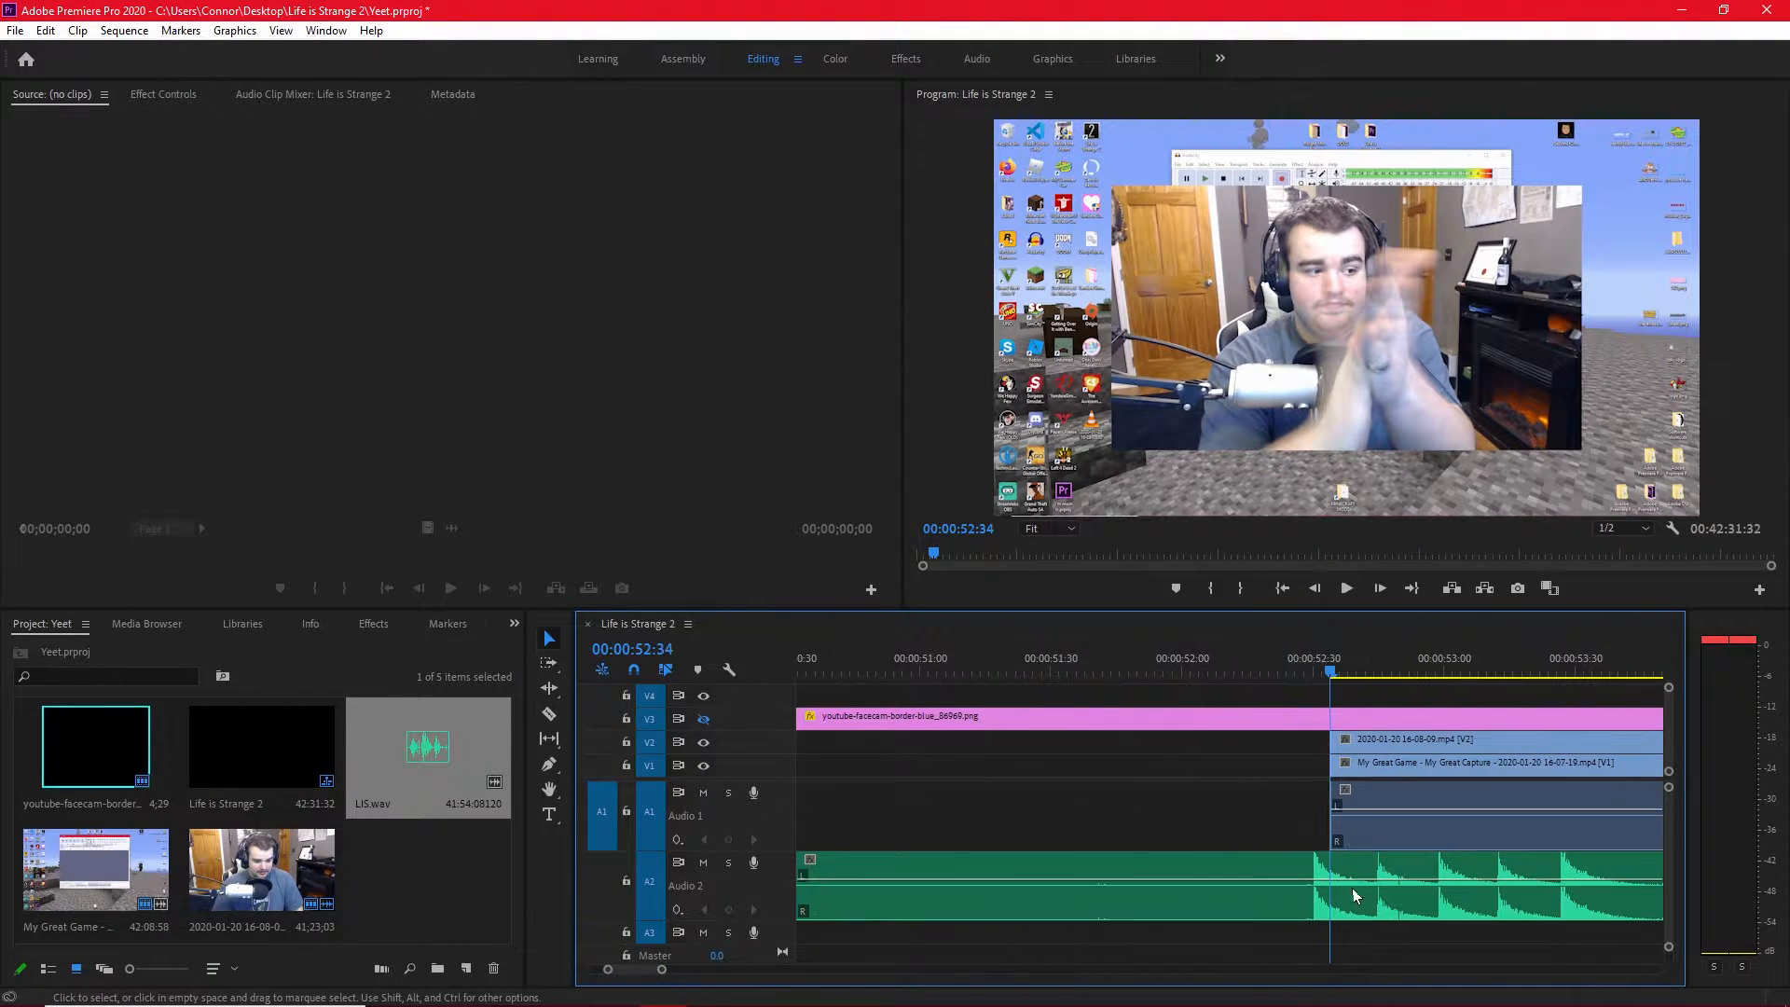
pyautogui.click(1297, 892)
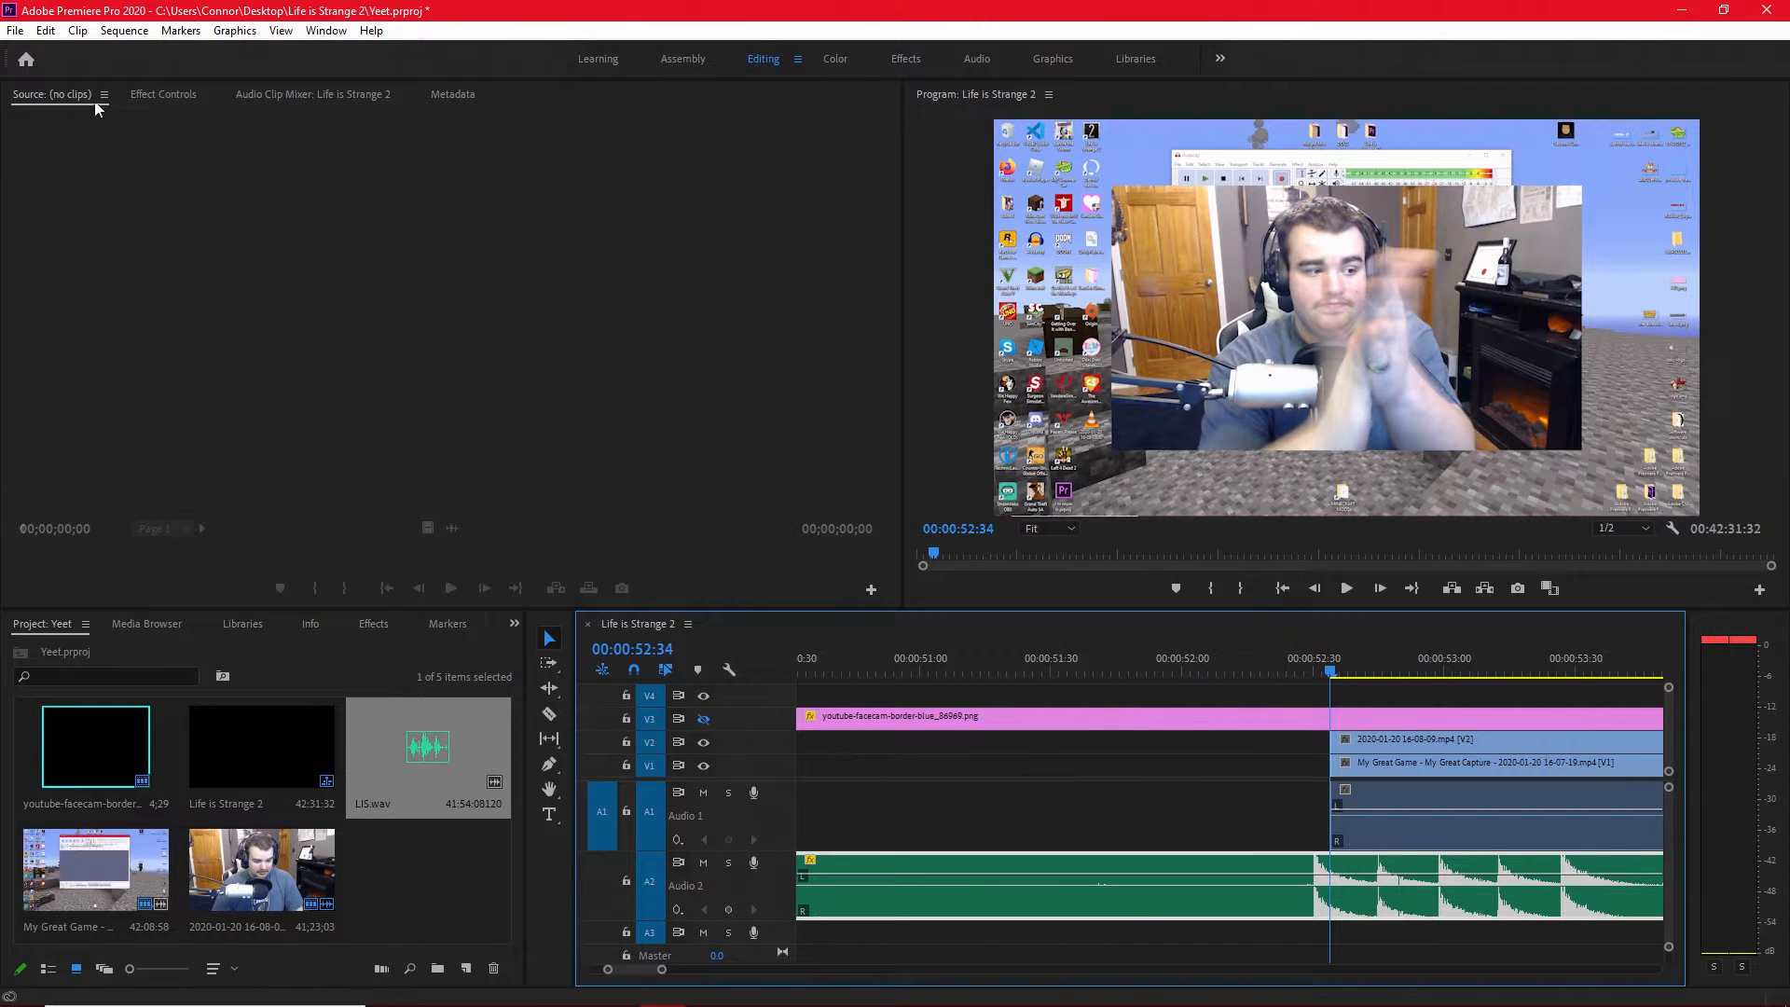
pyautogui.click(52, 33)
pyautogui.click(424, 280)
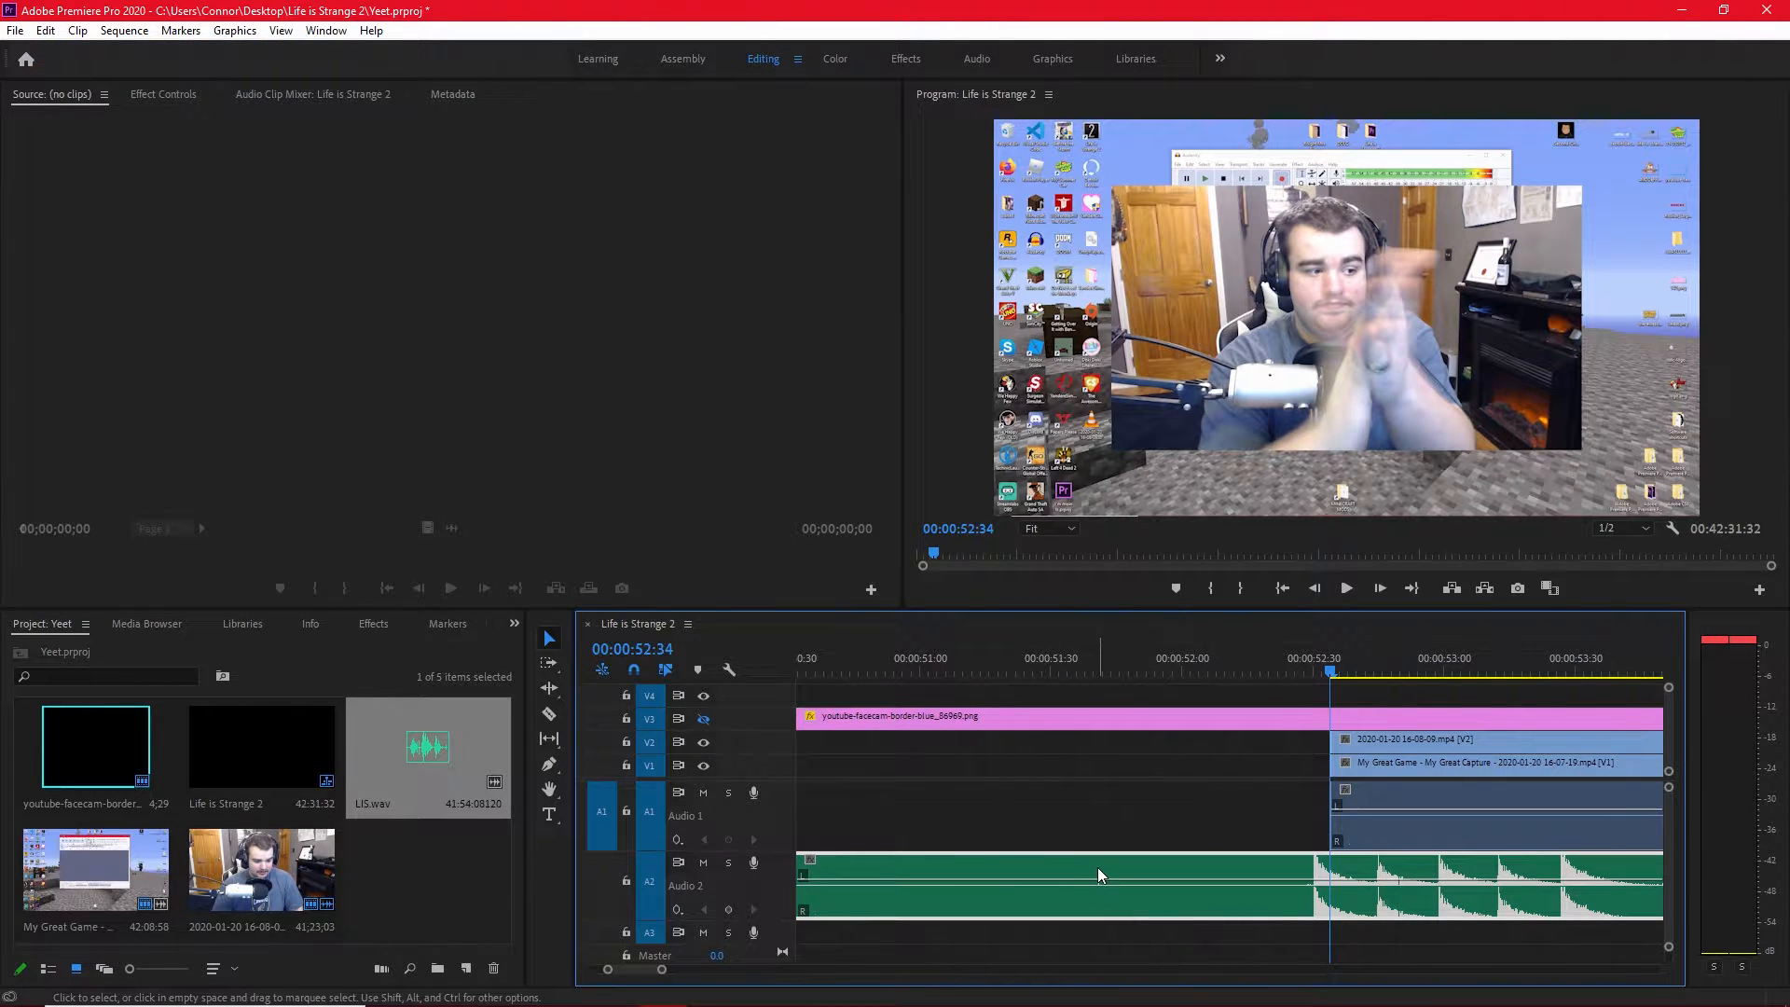
pyautogui.moveTo(1098, 867); pyautogui.dragTo(1109, 867)
pyautogui.press('=')
pyautogui.press('=')
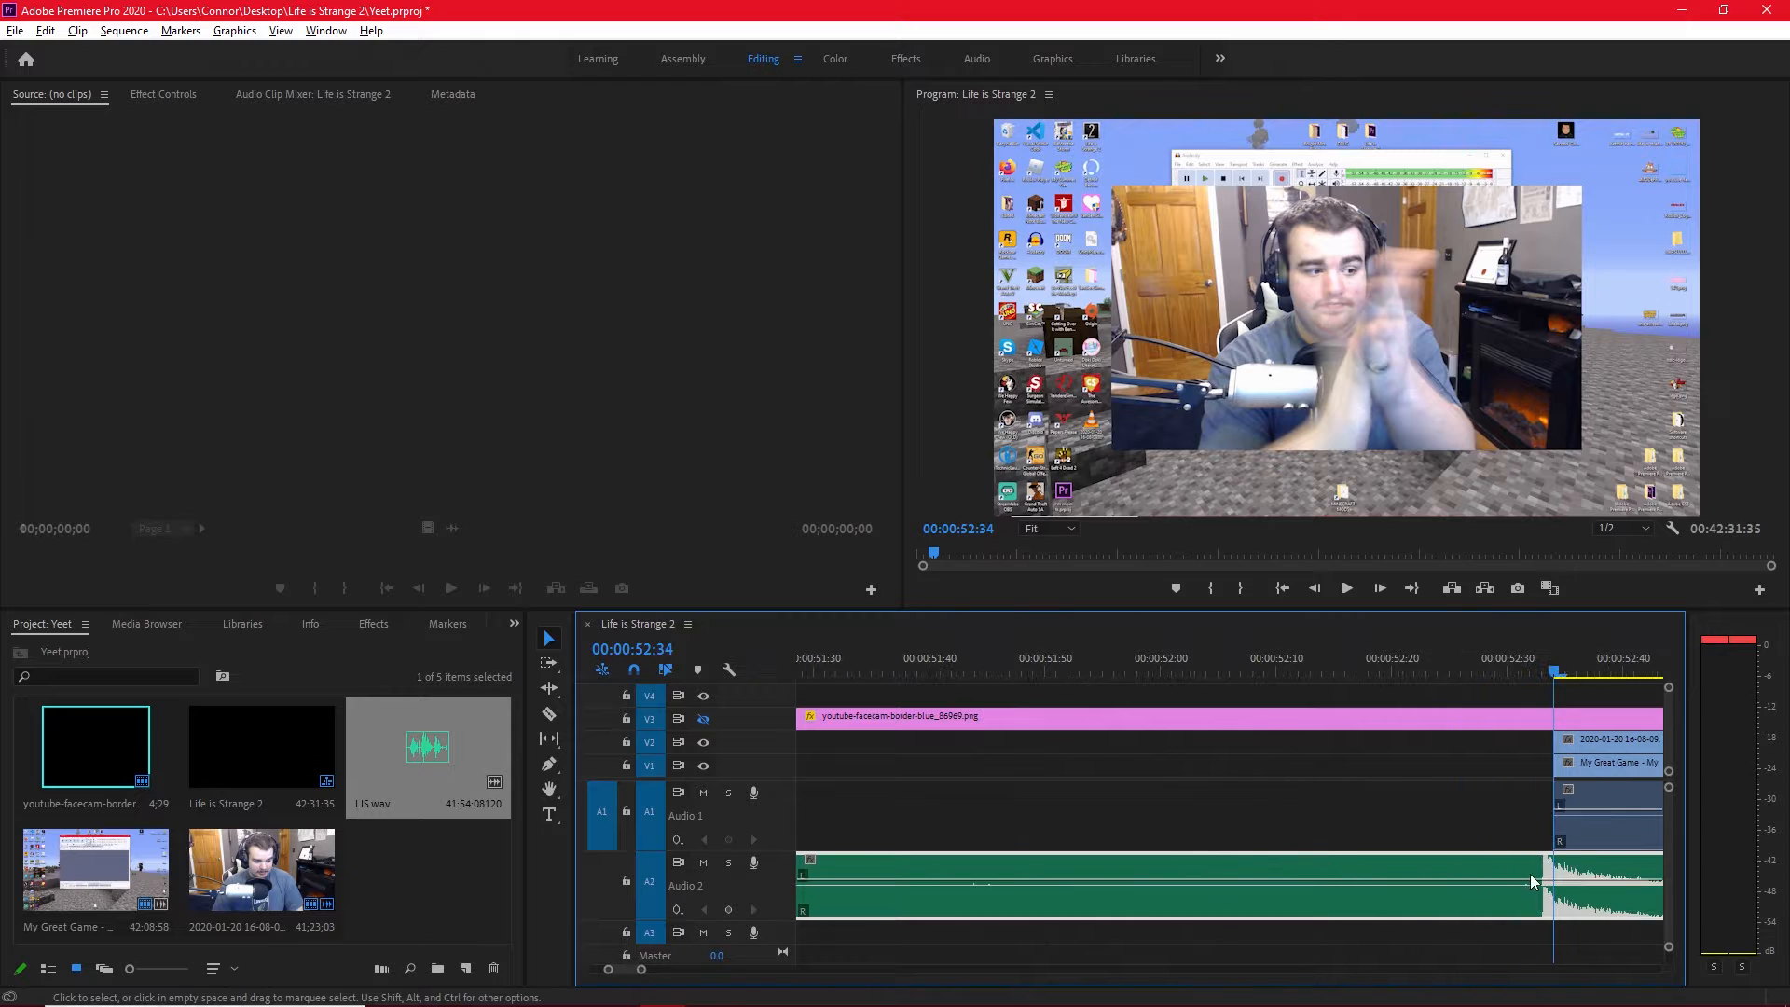
pyautogui.moveTo(1488, 865); pyautogui.dragTo(1500, 866)
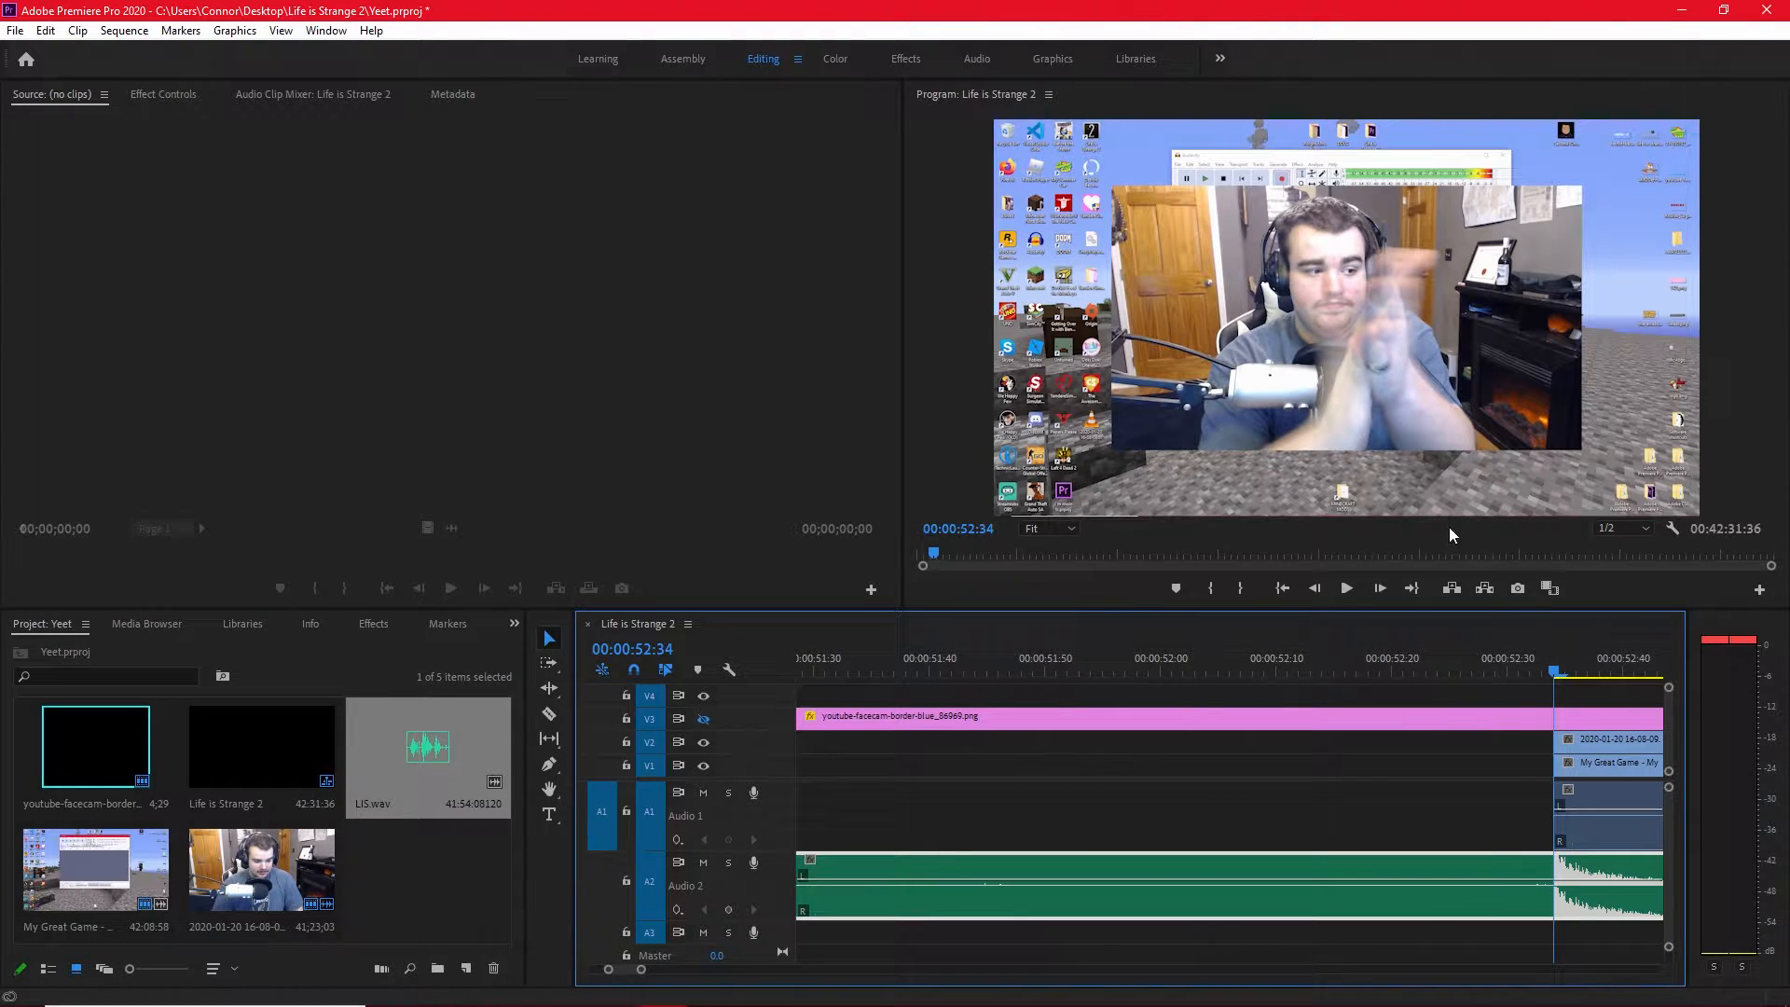
# Play the sequence from 00:00:52:34 through the claps to check the sync between LIS.wav and the facecam.
pyautogui.click(1347, 590)
pyautogui.click(1346, 588)
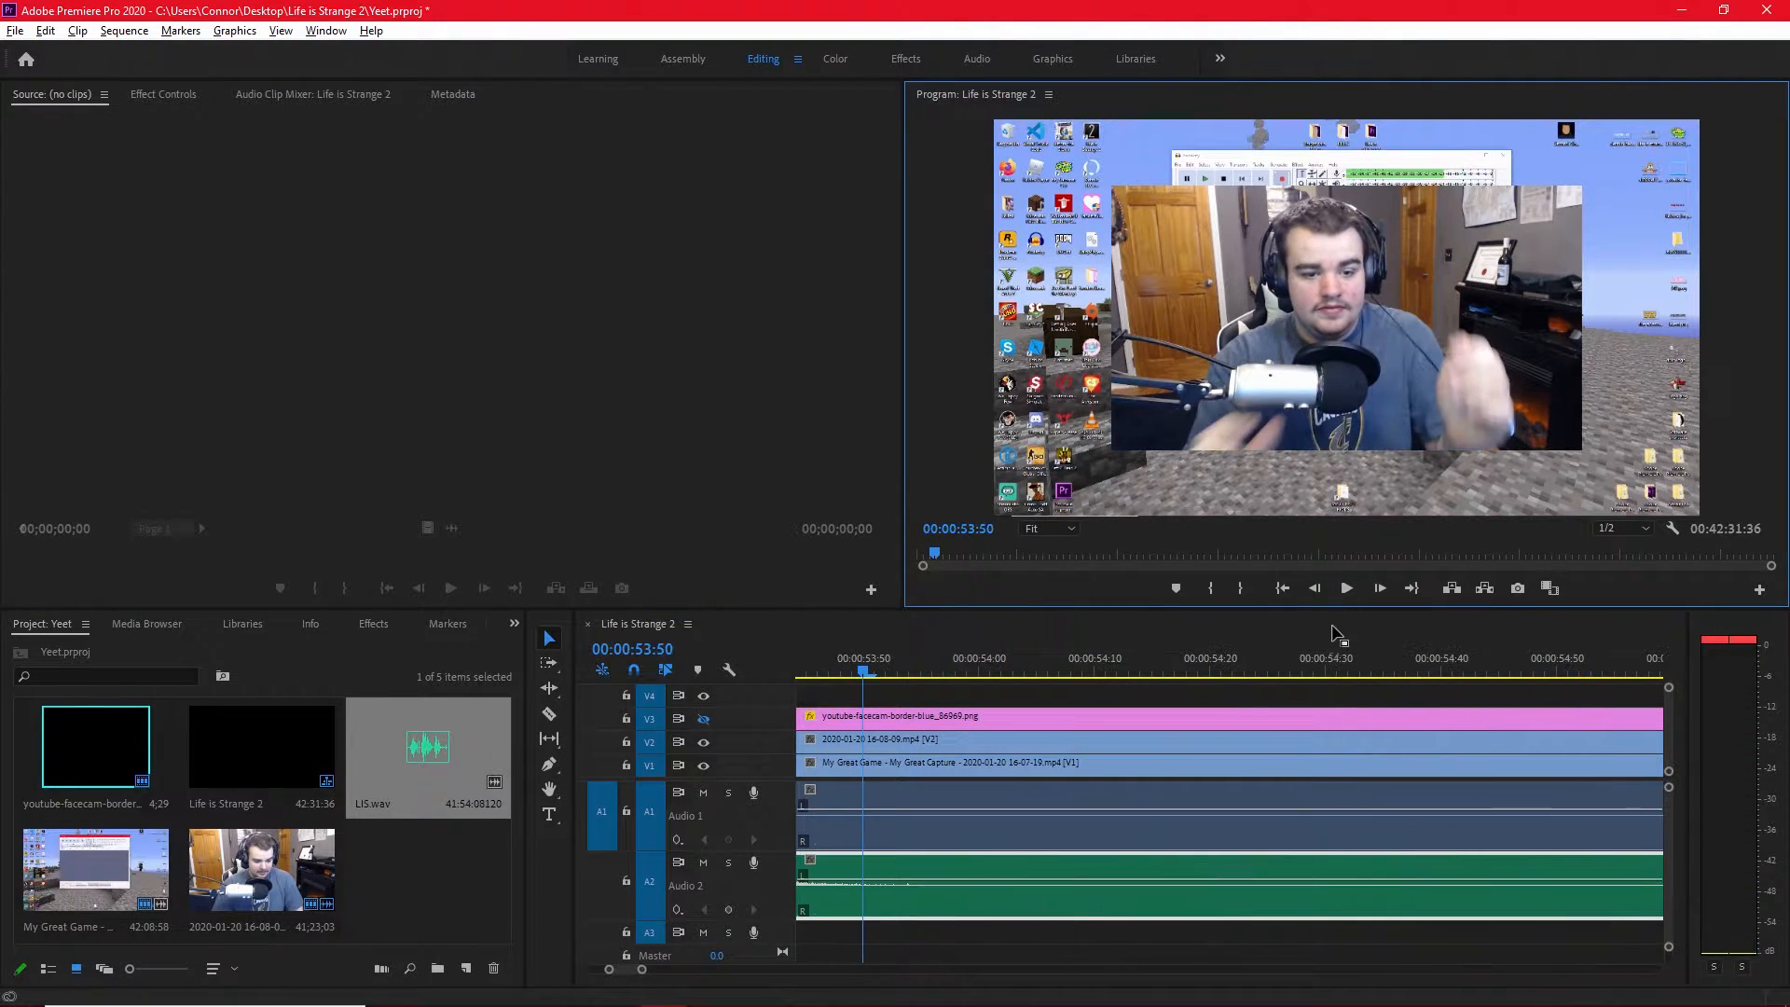
pyautogui.click(1338, 633)
pyautogui.scroll(-6, 1221, 772)
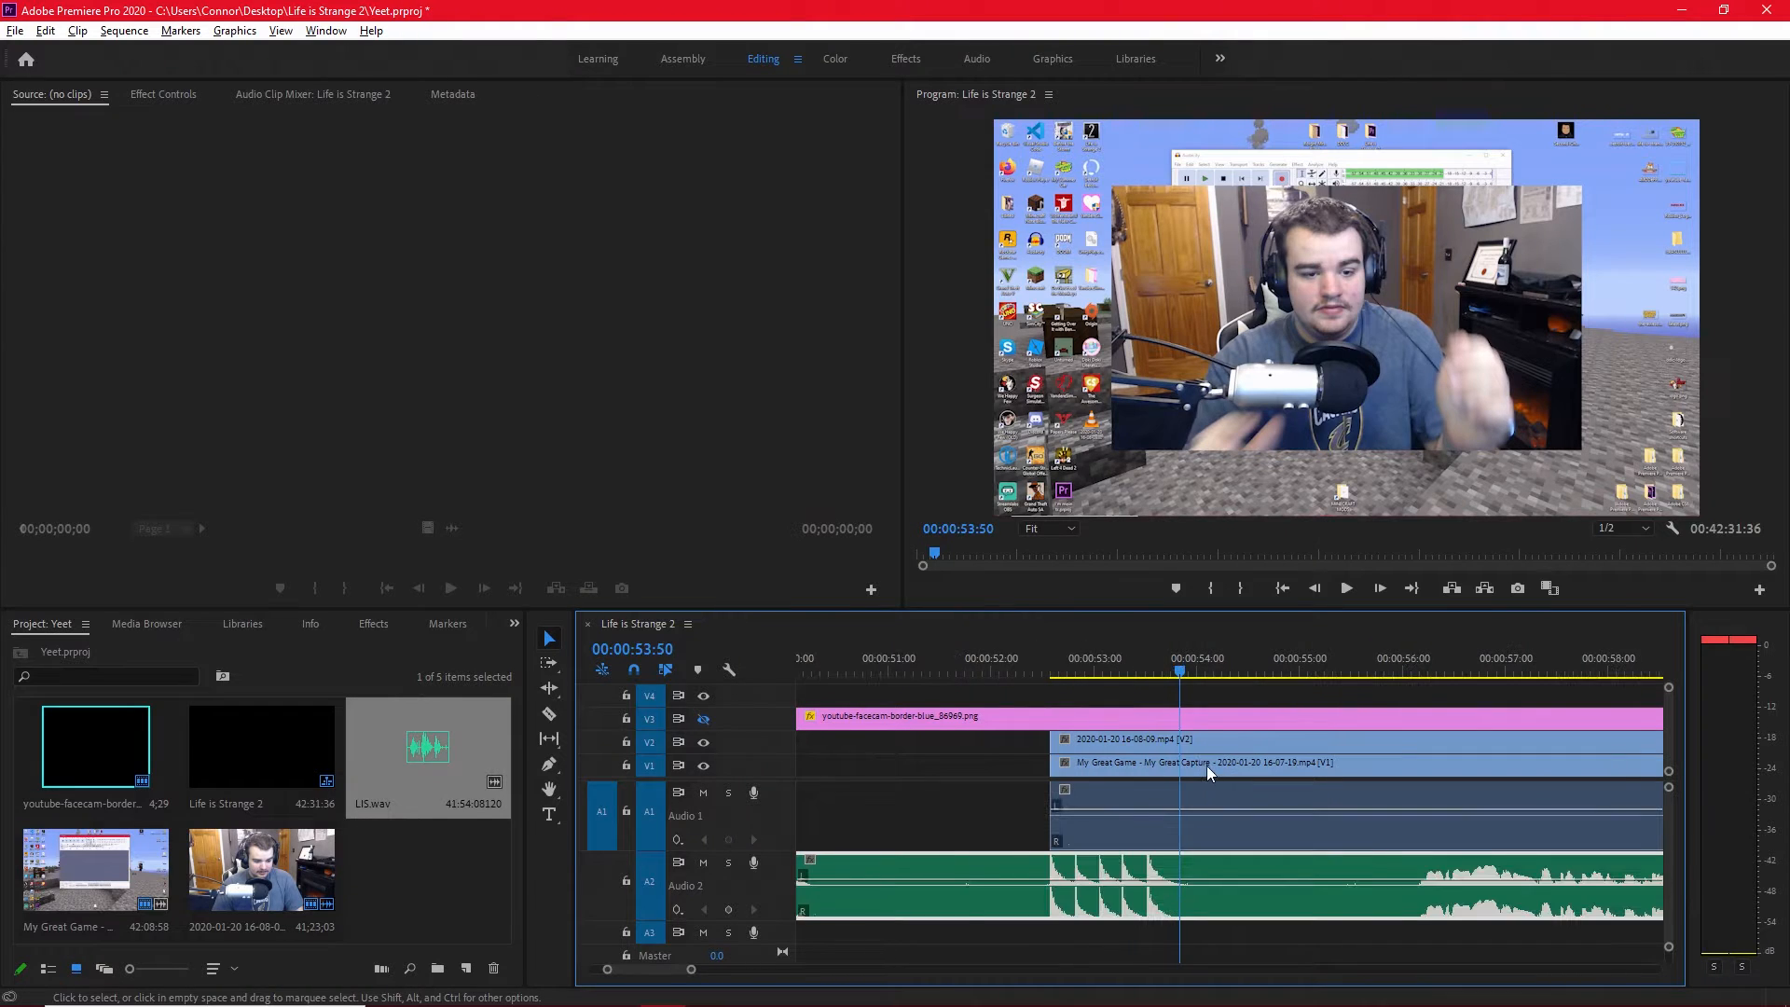
# Unlink the gameplay and facecam clips from their old links and link both together with the LIS.wav audio.
pyautogui.scroll(-4, 1208, 768)
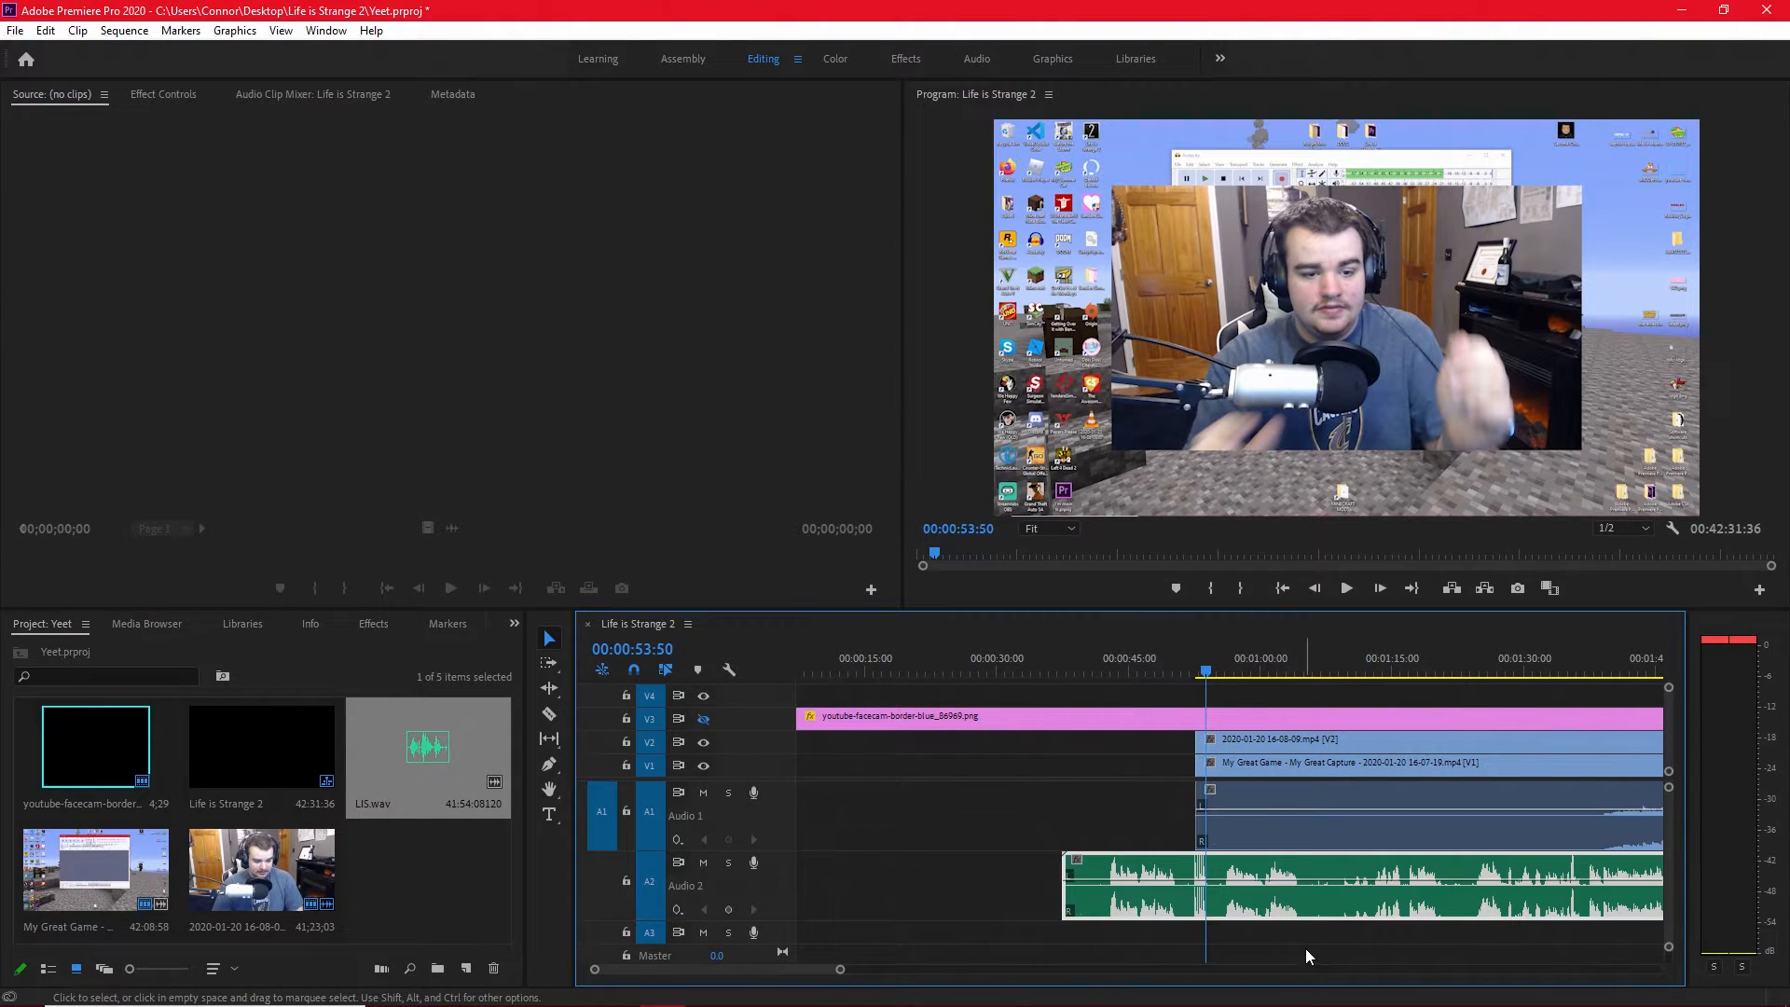
pyautogui.moveTo(1331, 836); pyautogui.dragTo(1333, 764)
pyautogui.rightClick(1333, 764)
pyautogui.click(1421, 422)
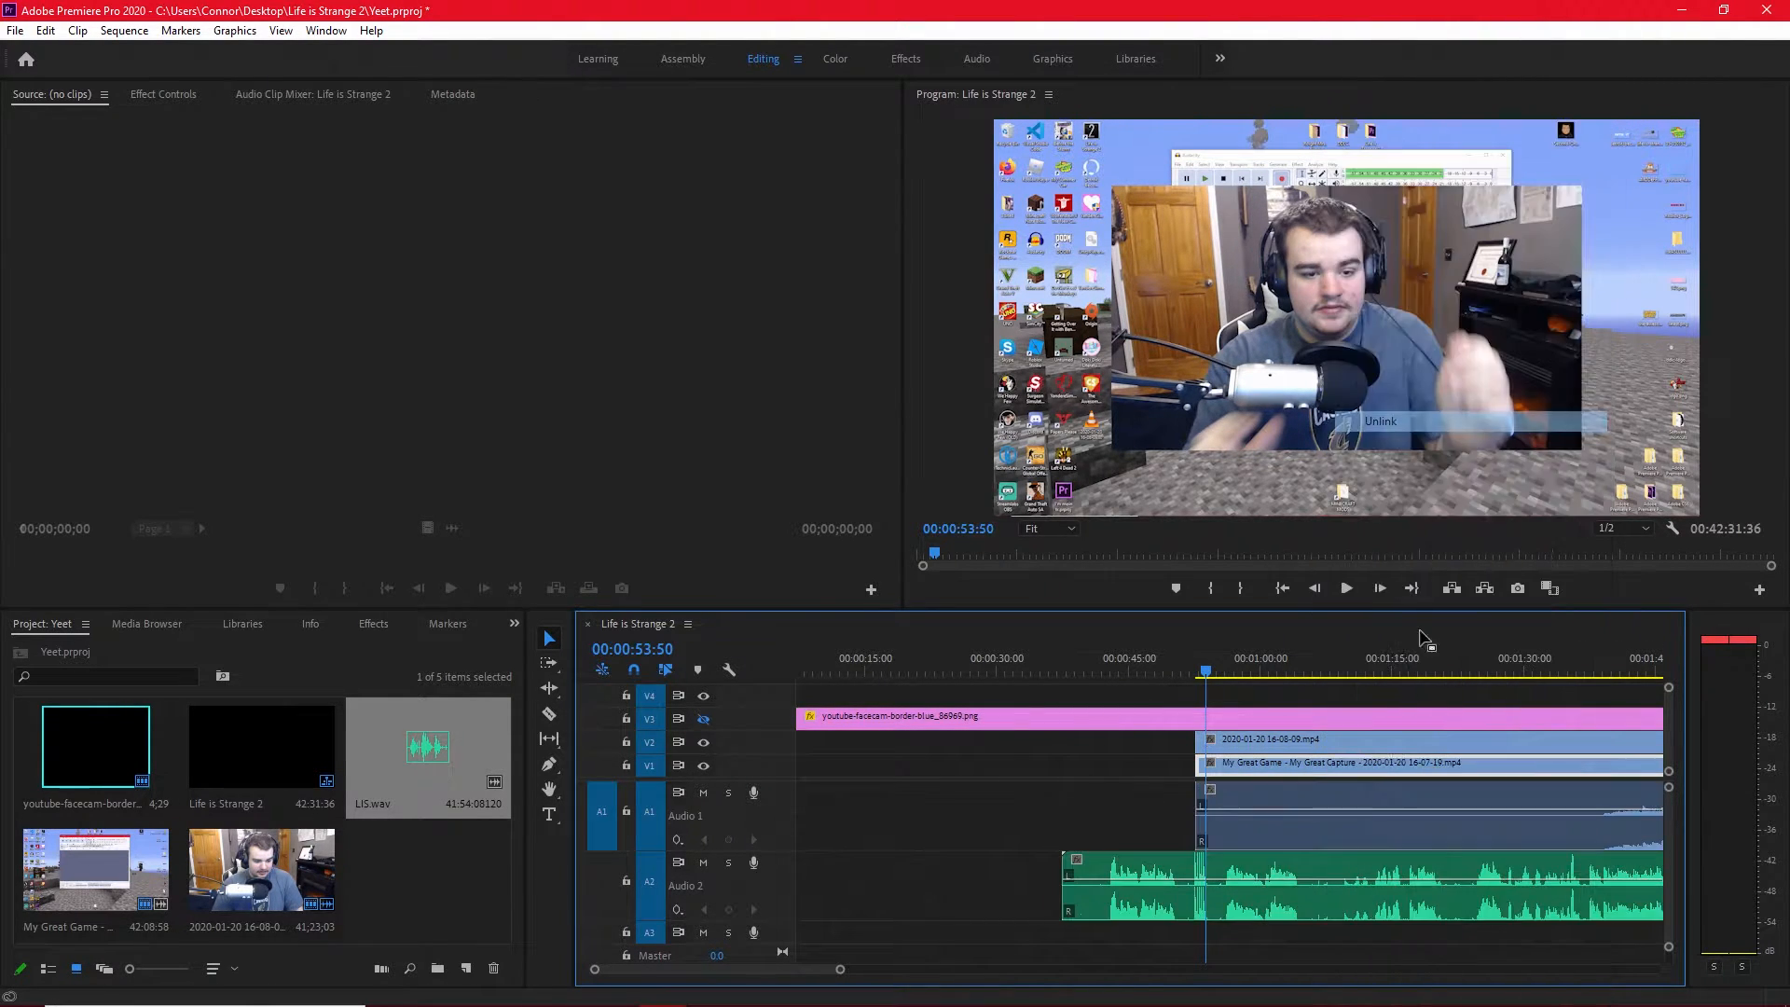
pyautogui.moveTo(1297, 935); pyautogui.dragTo(1307, 741)
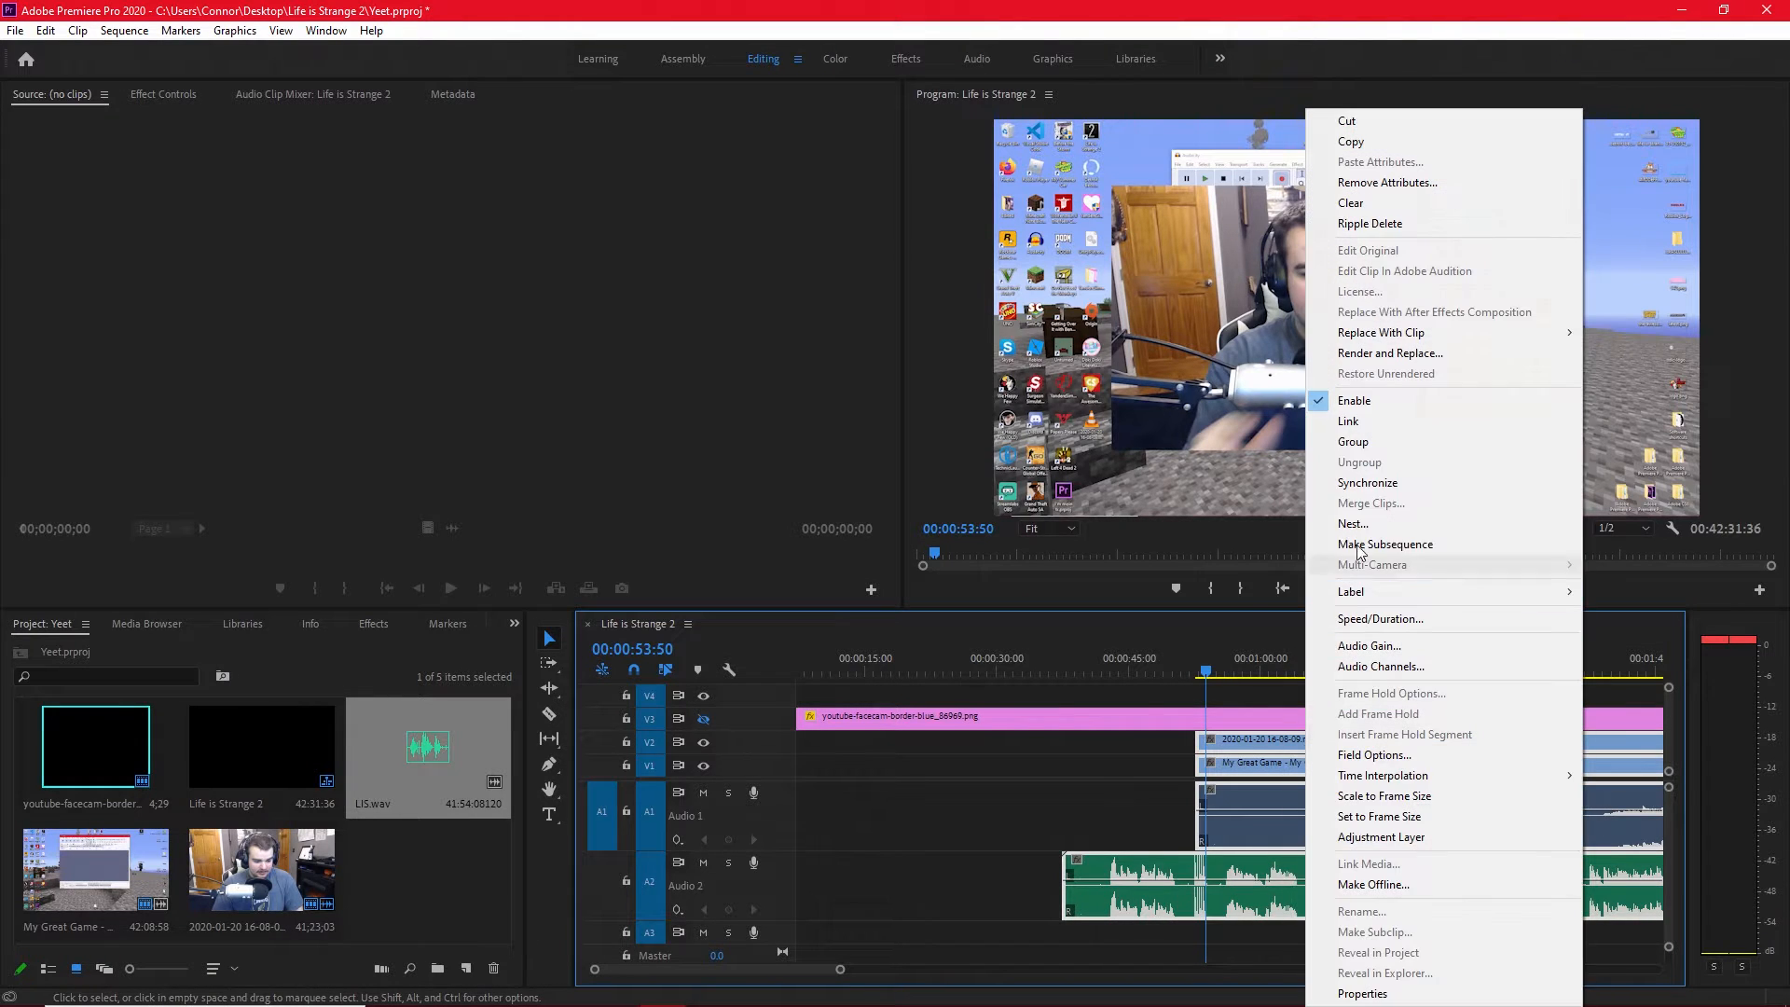
pyautogui.rightClick(1306, 741)
pyautogui.click(1352, 441)
# Set the playhead to 00:02:26:46, show the facecam border track V3 again and play the sequence from there.
pyautogui.scroll(-3, 1342, 742)
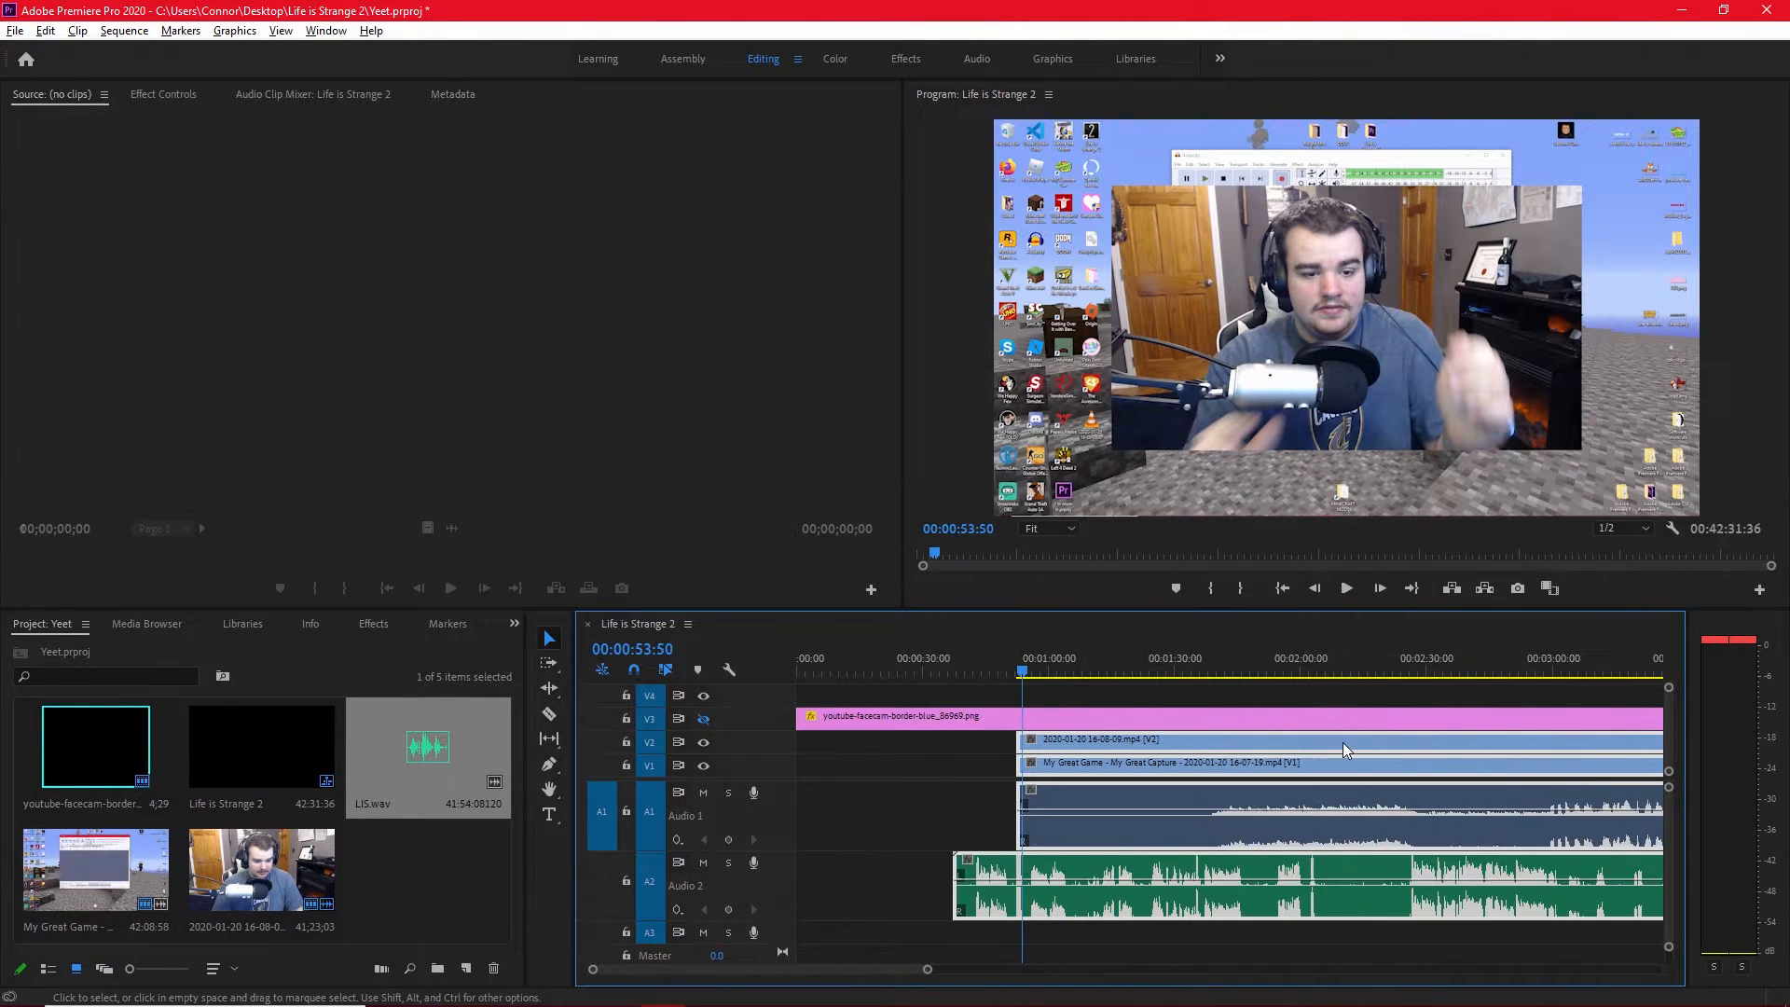
pyautogui.scroll(5, 1221, 811)
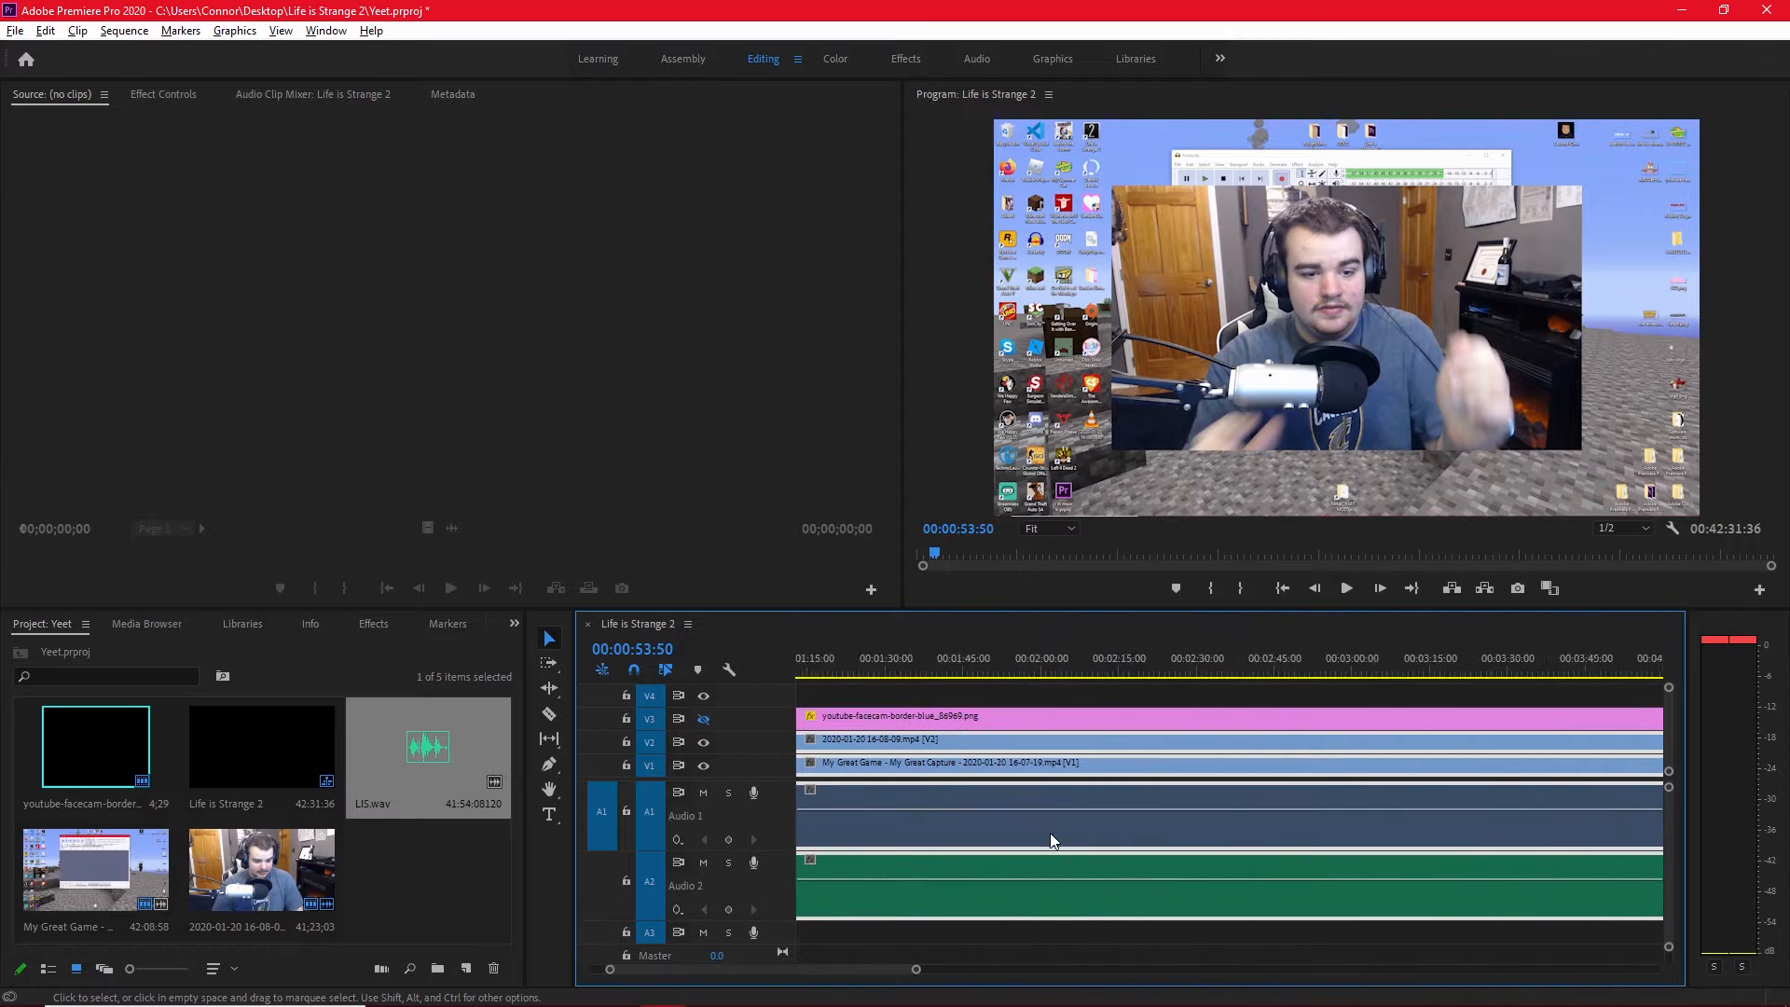
pyautogui.scroll(3, 1238, 854)
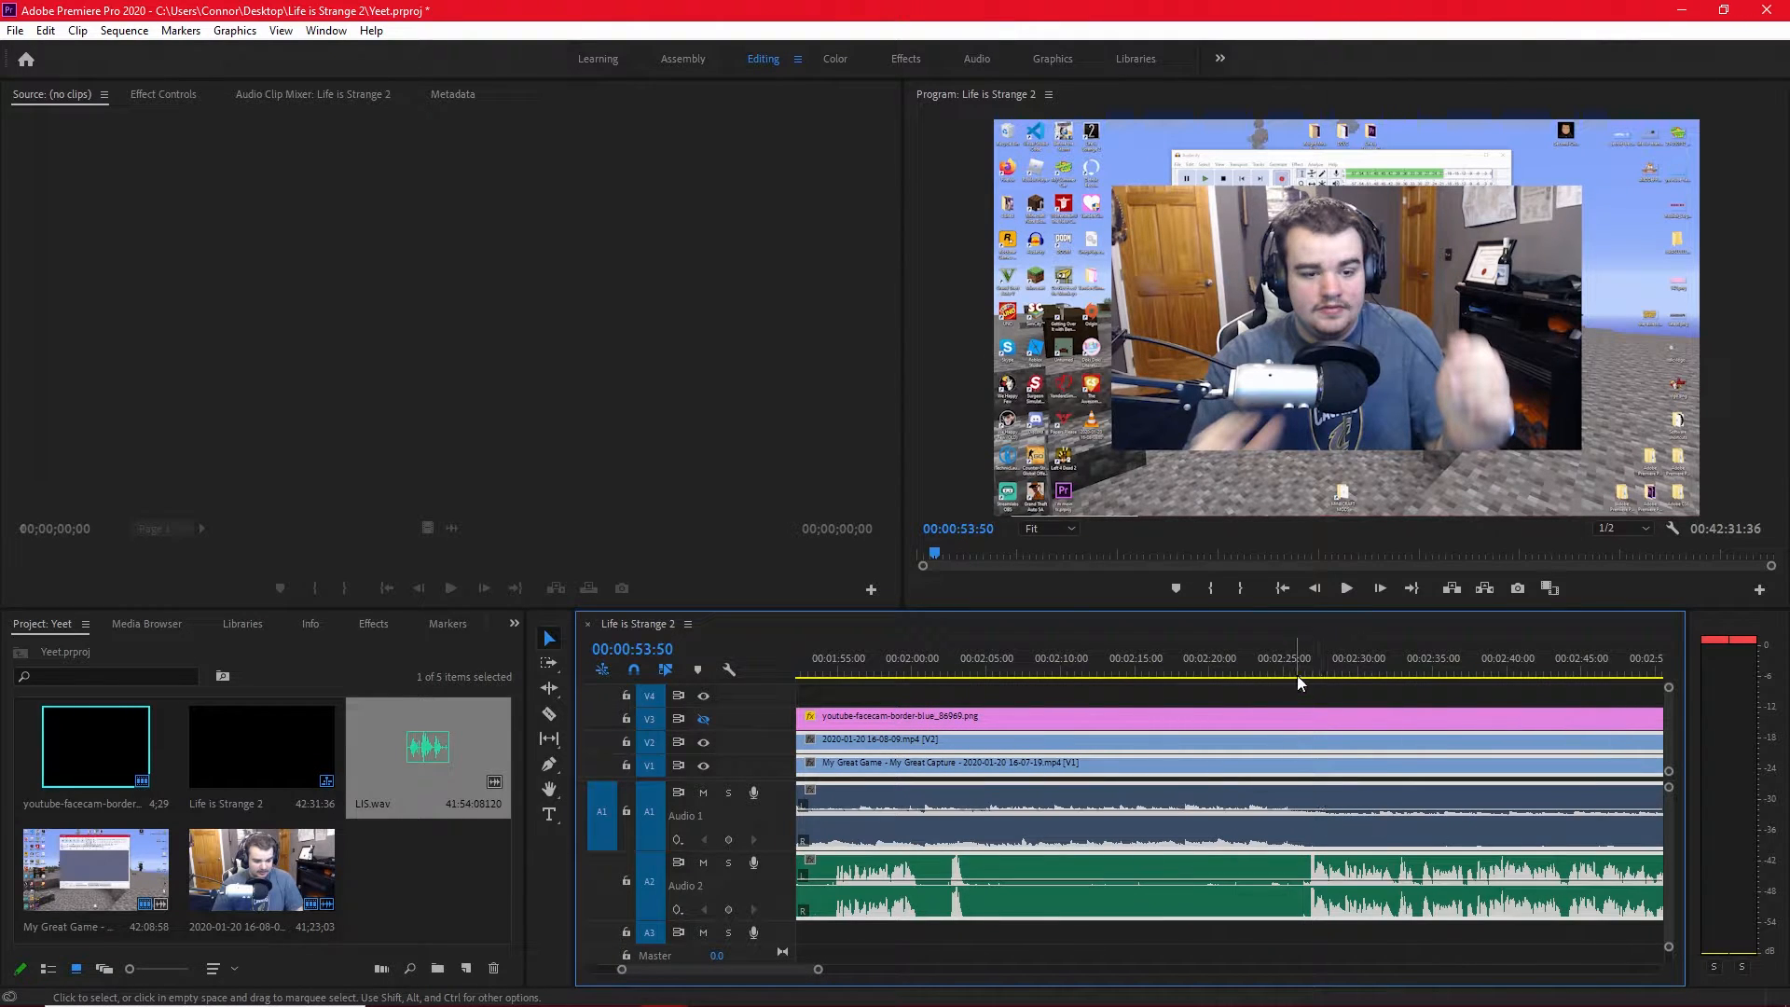
pyautogui.moveTo(1296, 671); pyautogui.dragTo(1312, 668)
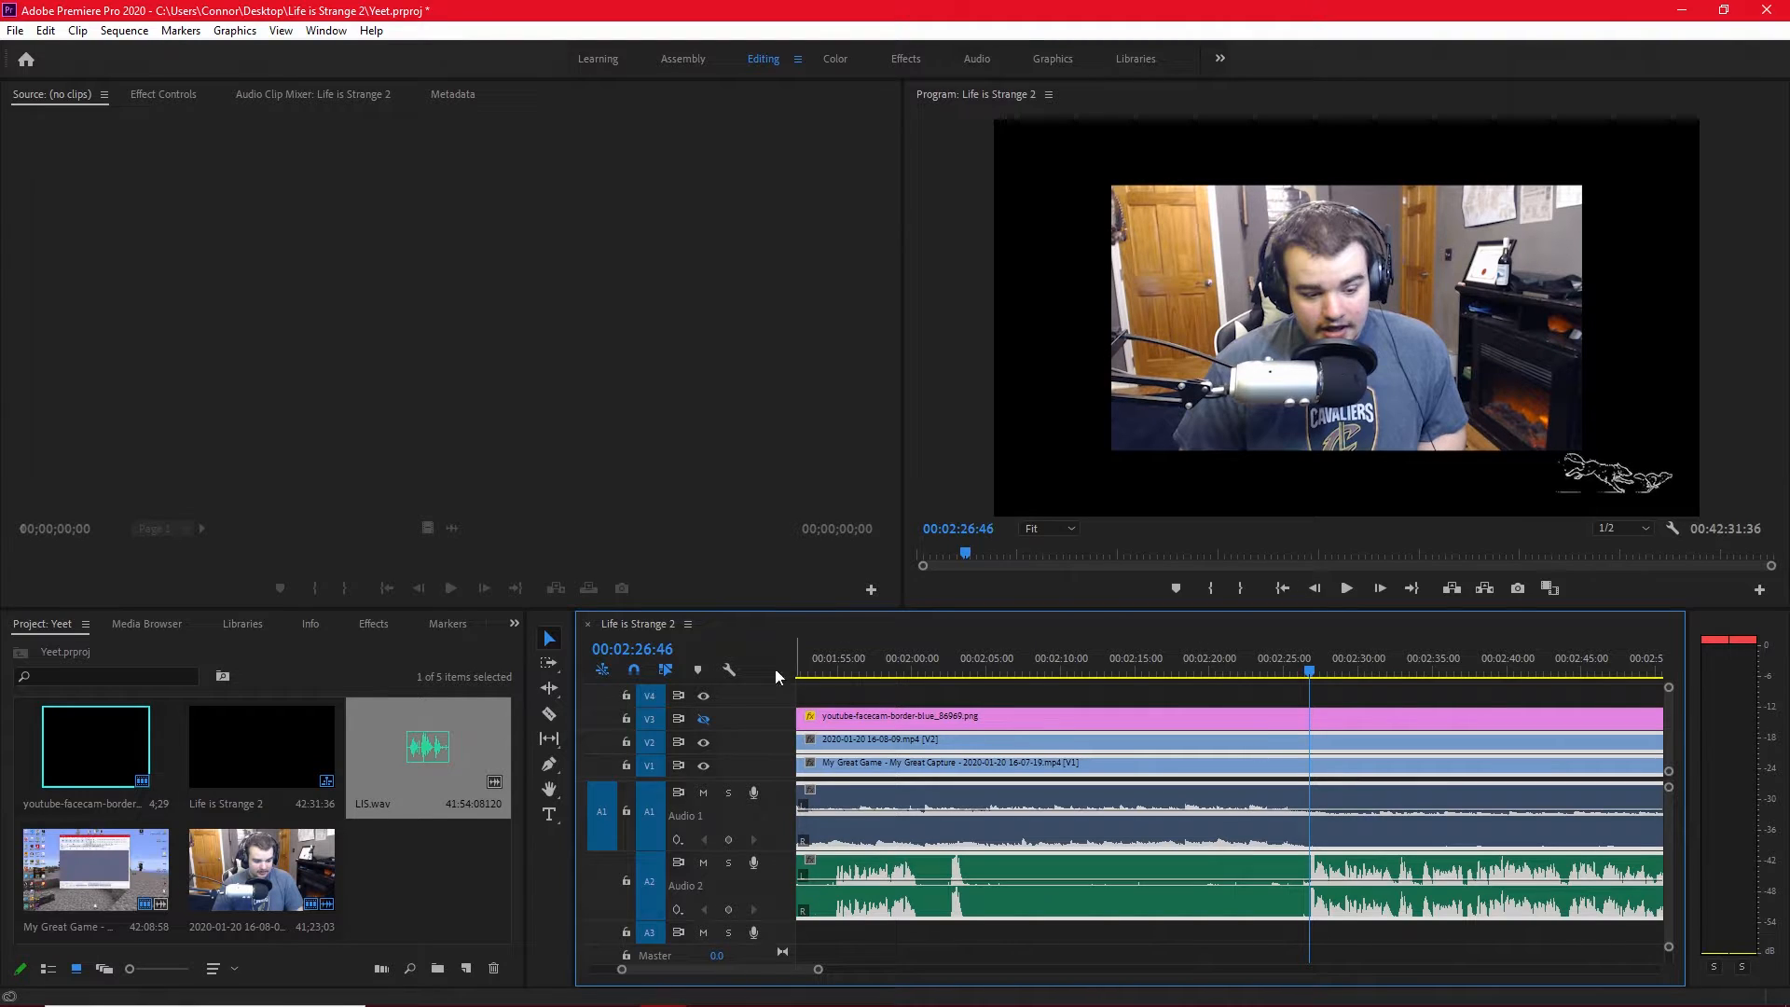
pyautogui.click(703, 719)
pyautogui.press('space')
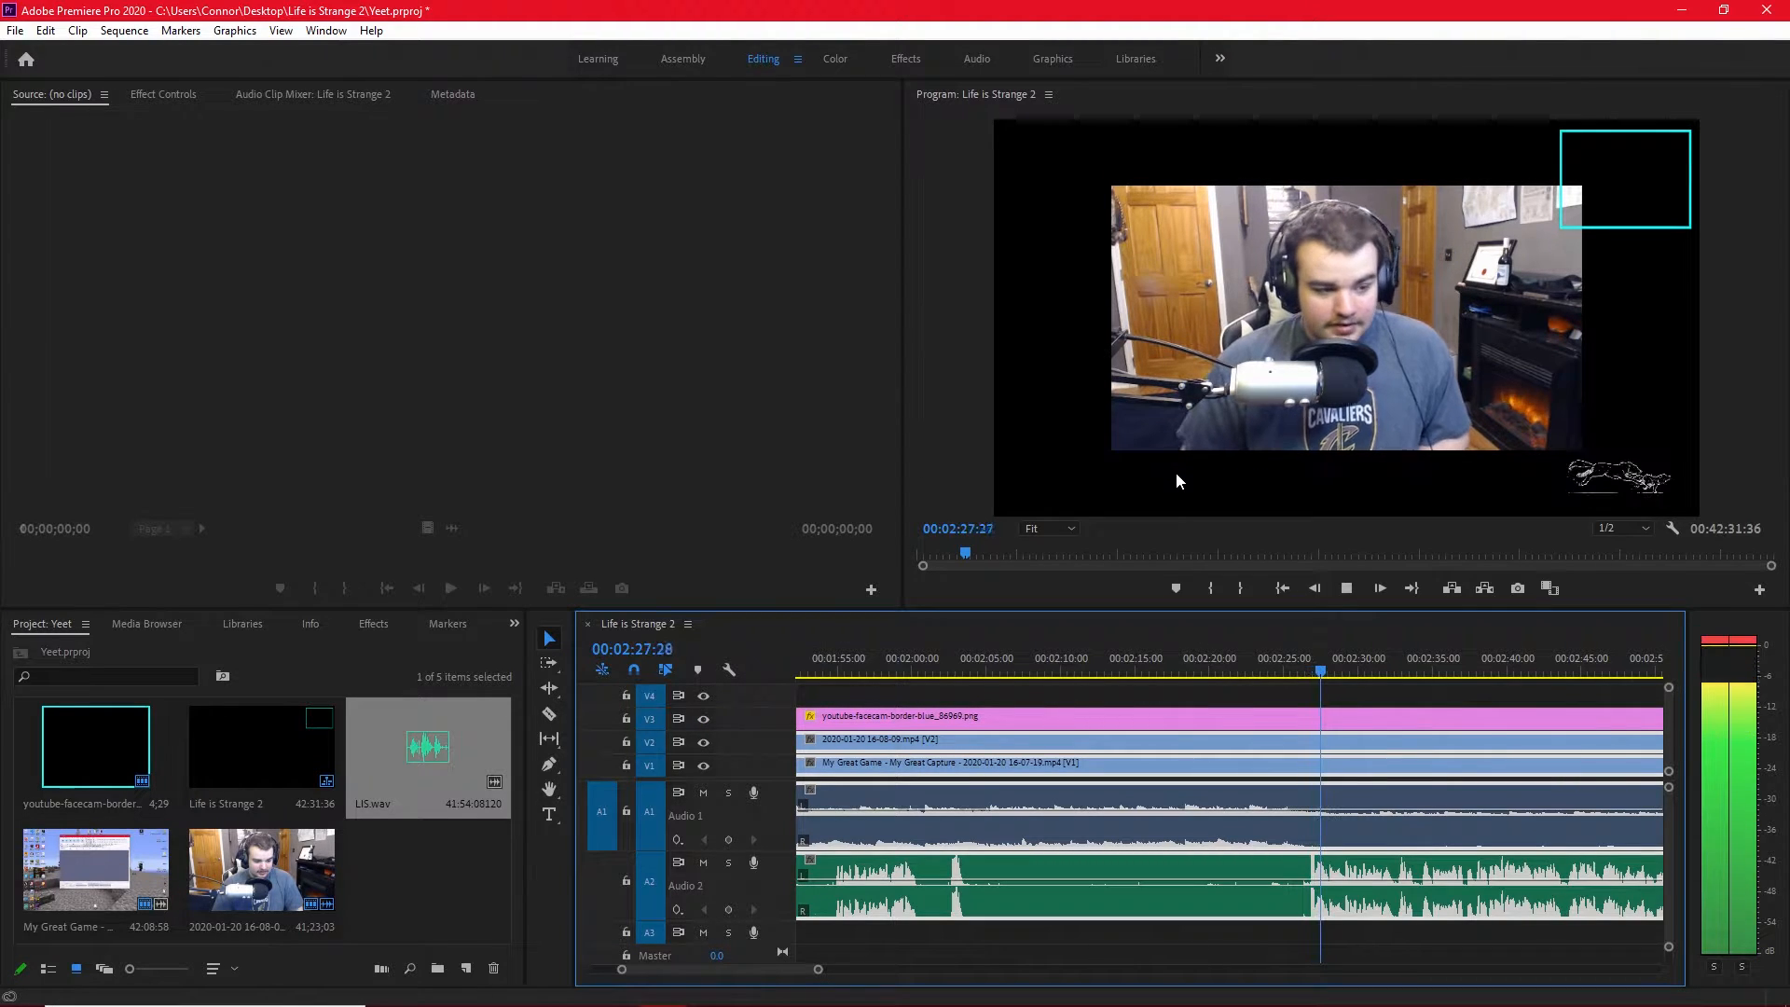
pyautogui.press('space')
# Cut the linked gameplay, facecam and audio clips at 00:02:26:49 and ripple delete the portions before the cut.
pyautogui.moveTo(1328, 696); pyautogui.dragTo(1310, 698)
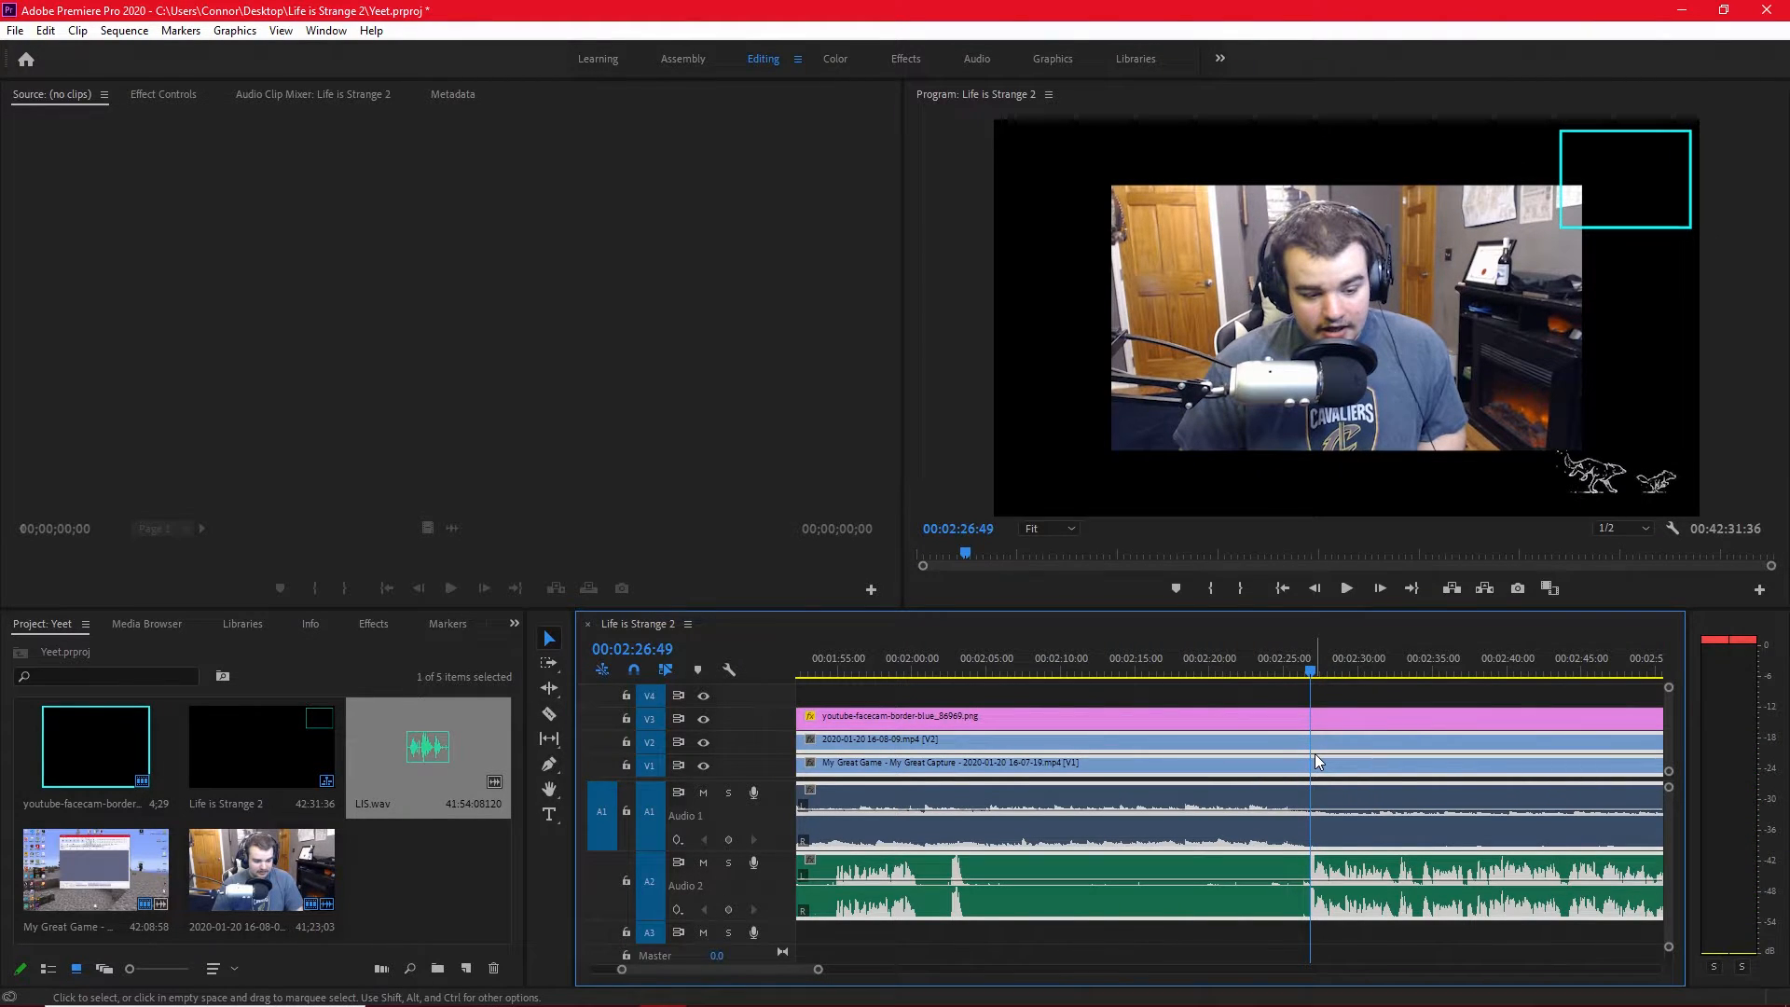
pyautogui.hotkey('ctrl', 'k')
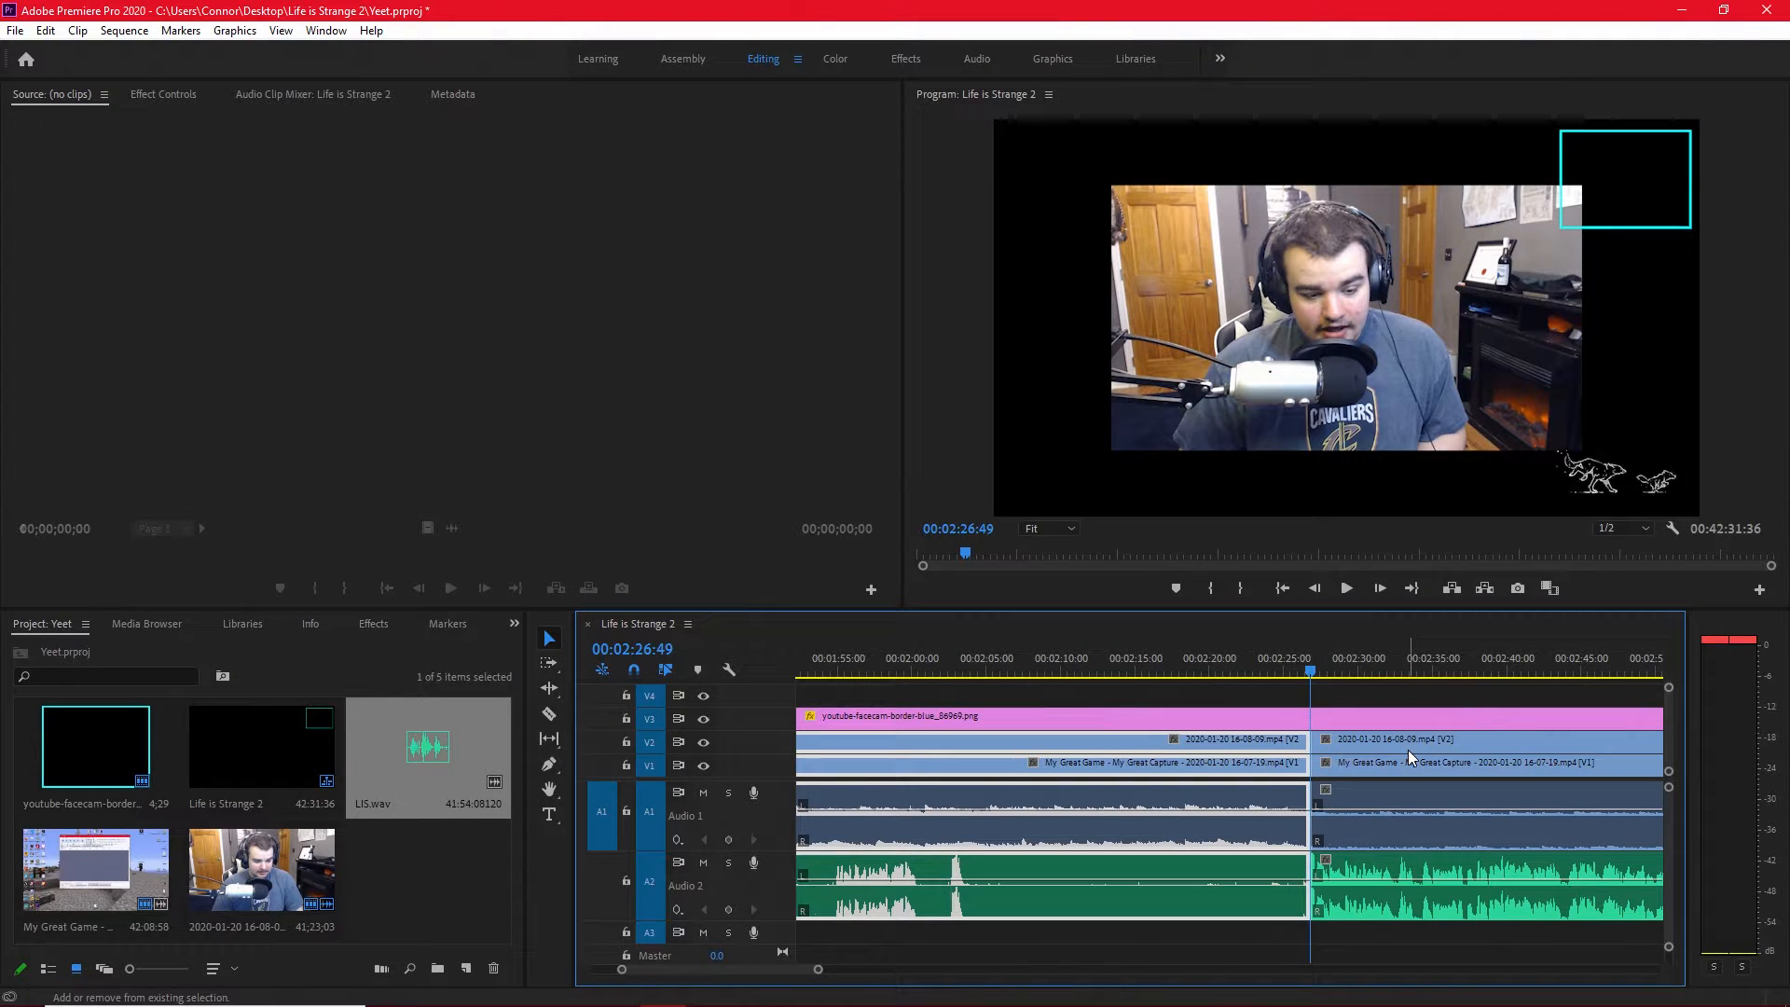
pyautogui.hotkey('shift', 'Delete')
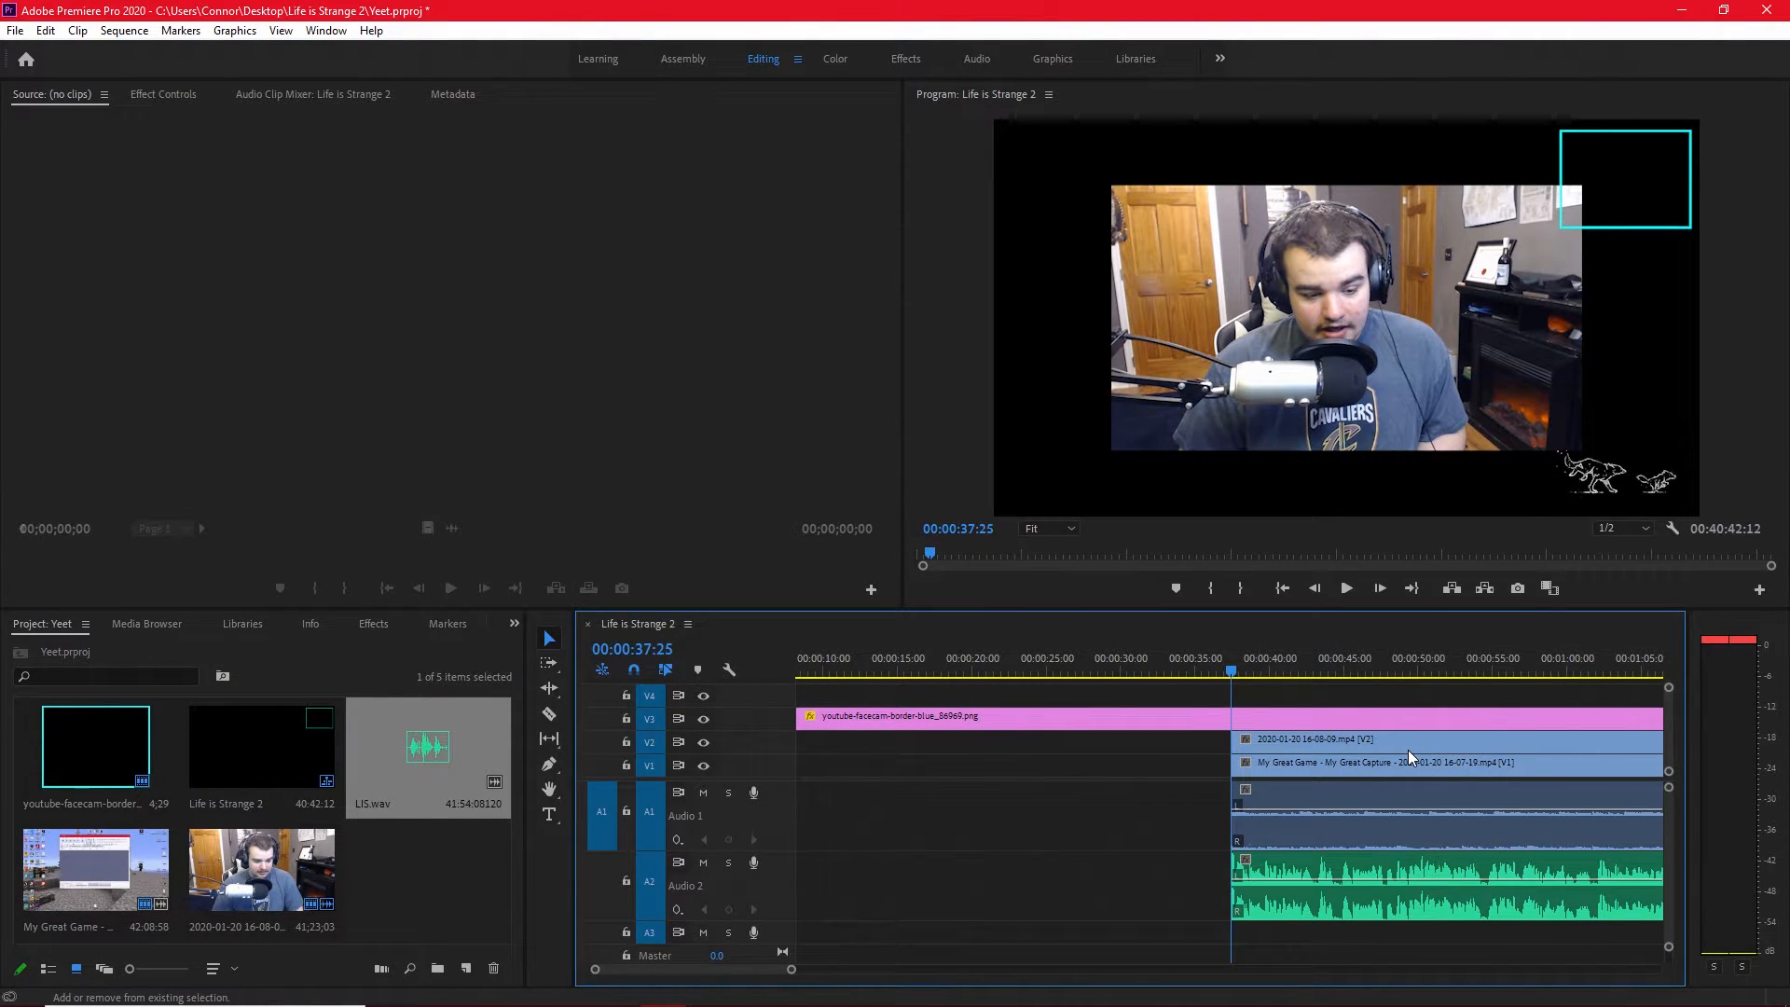
# Move the linked gameplay, facecam and LIS.wav clips to the start of the sequence at 00:00:00:00.
pyautogui.scroll(-5, 1356, 752)
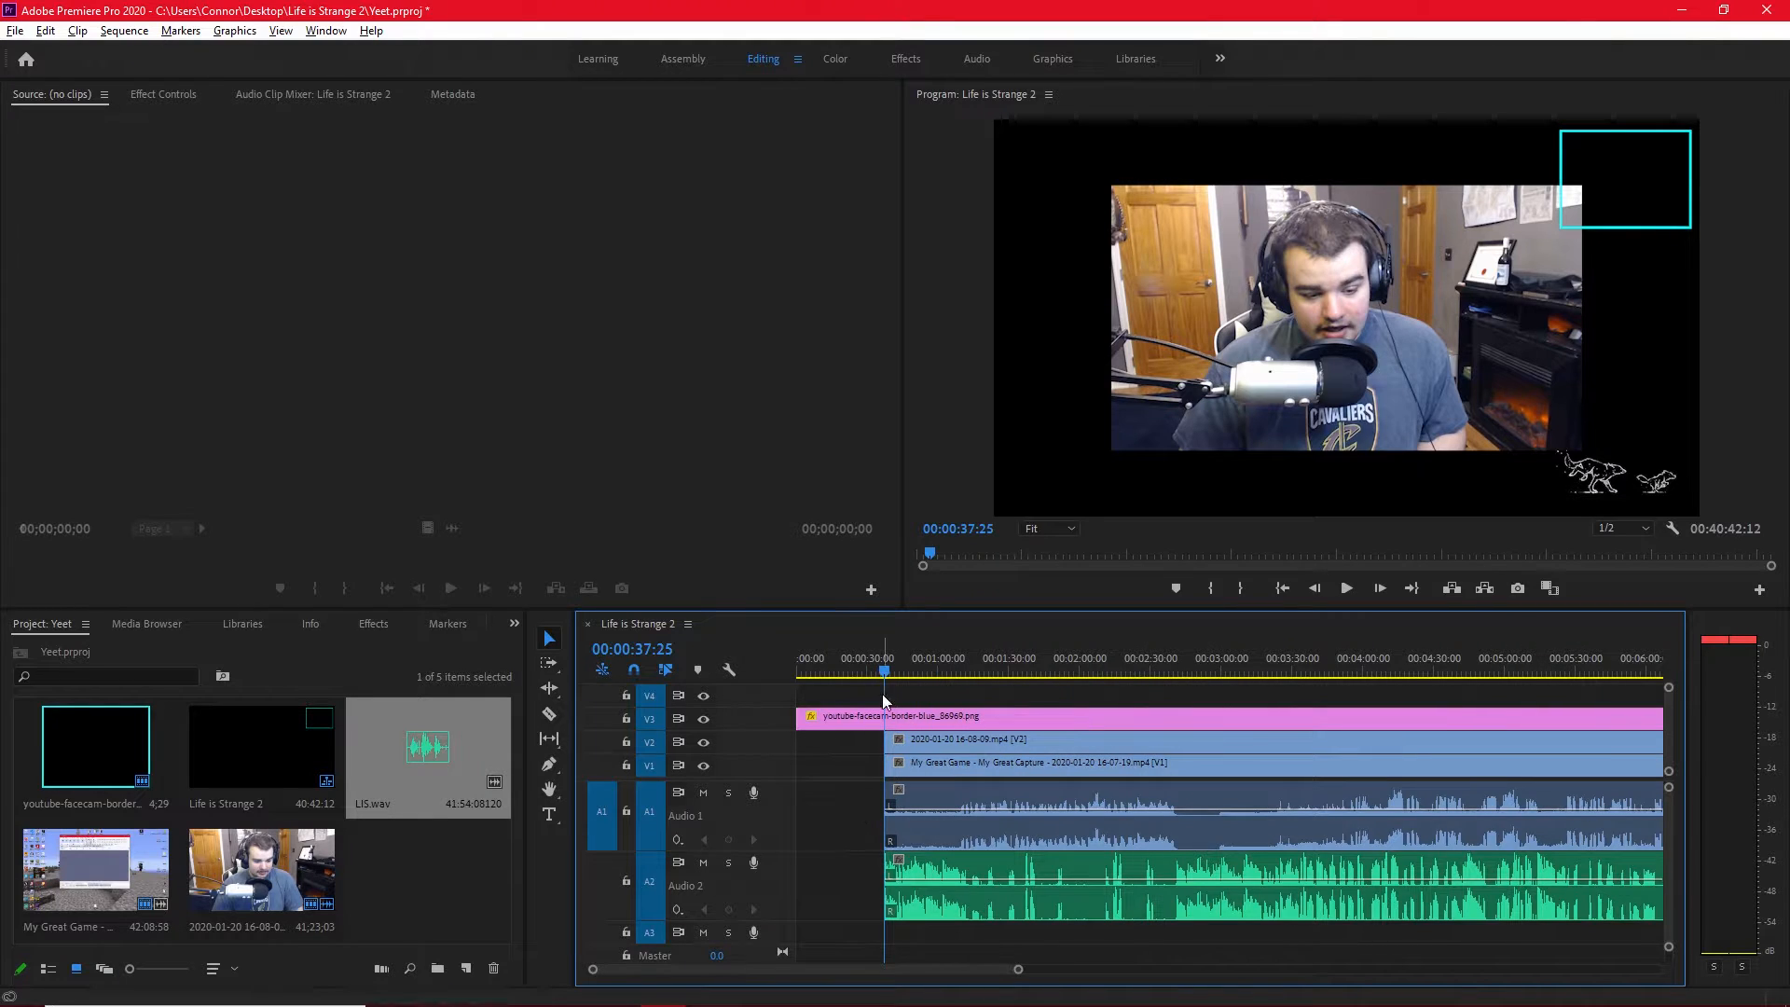
pyautogui.press('Home')
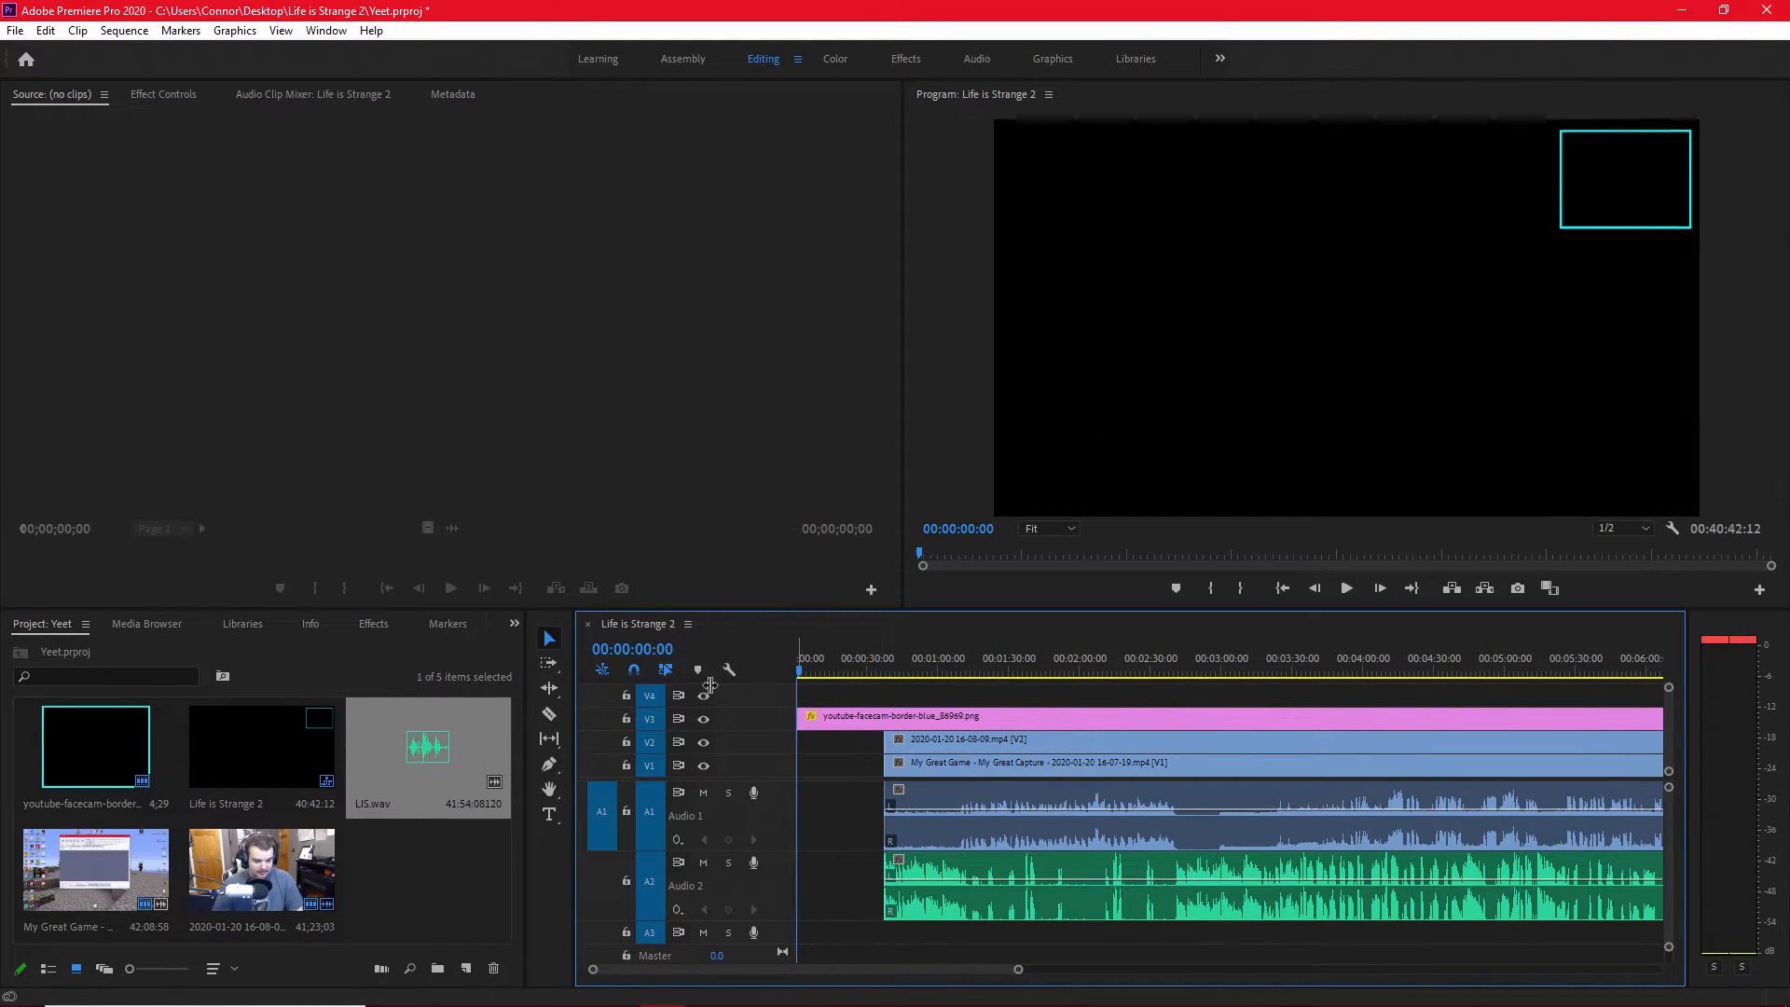
pyautogui.moveTo(923, 746); pyautogui.dragTo(820, 746)
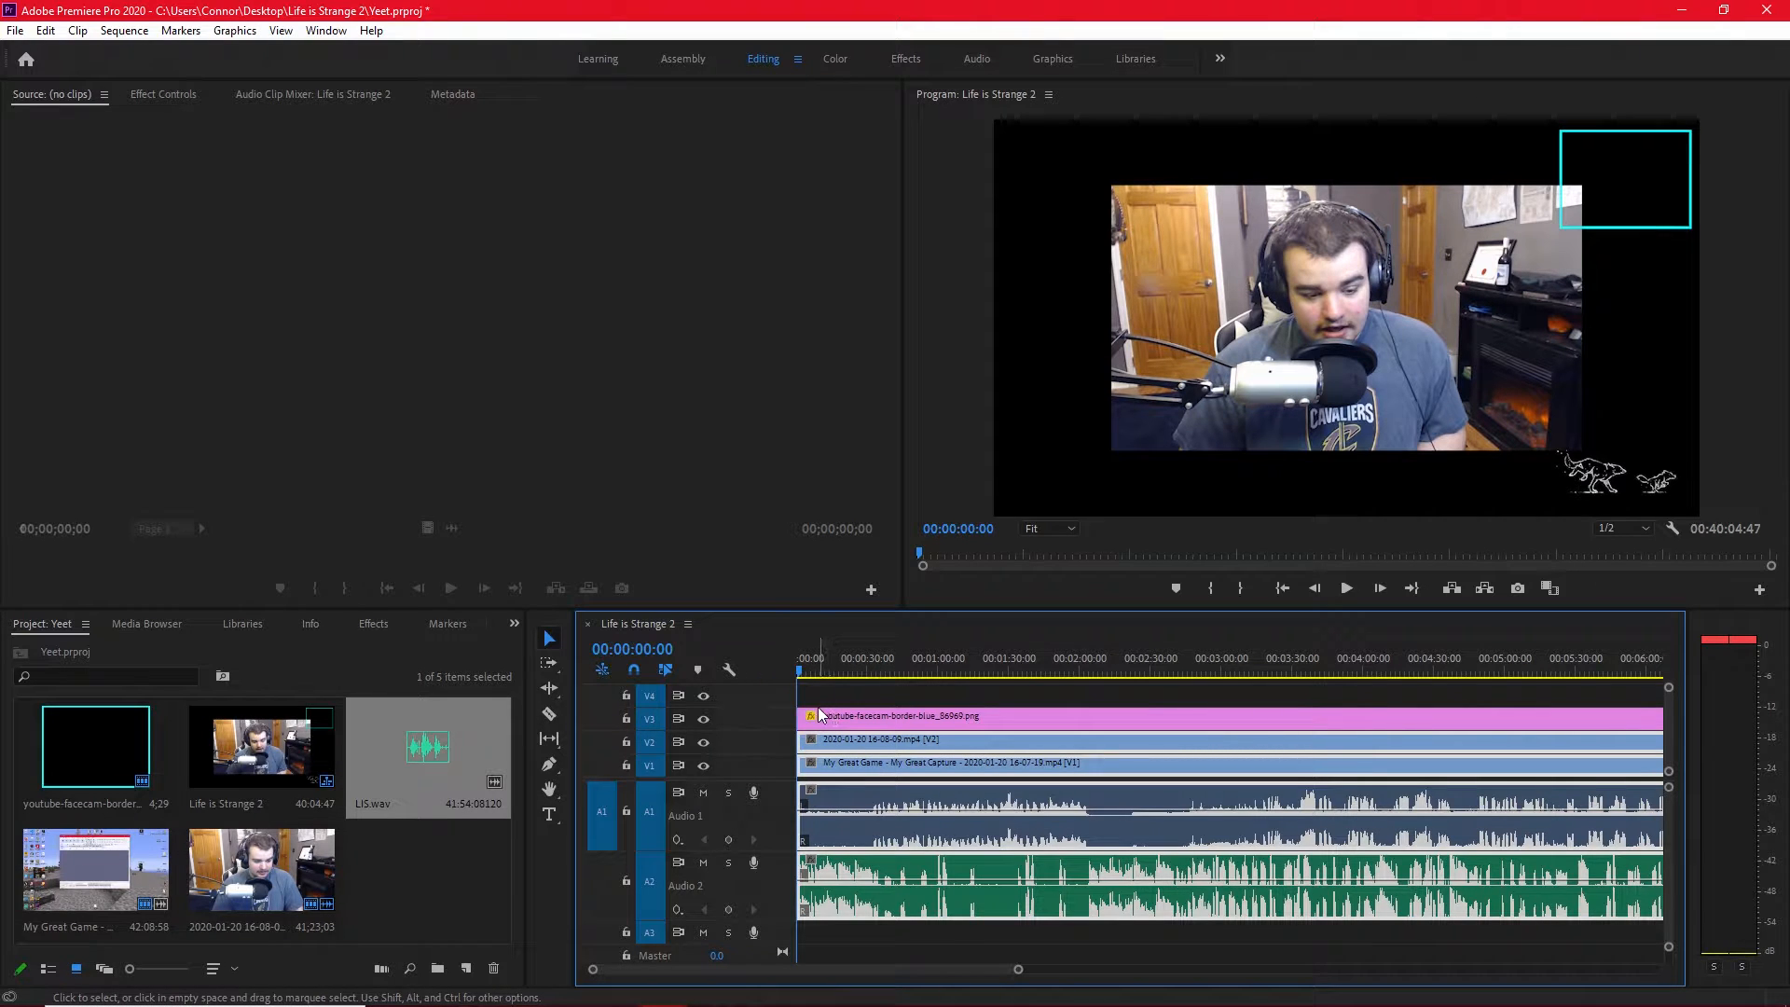
pyautogui.scroll(3, 914, 888)
pyautogui.scroll(2, 839, 965)
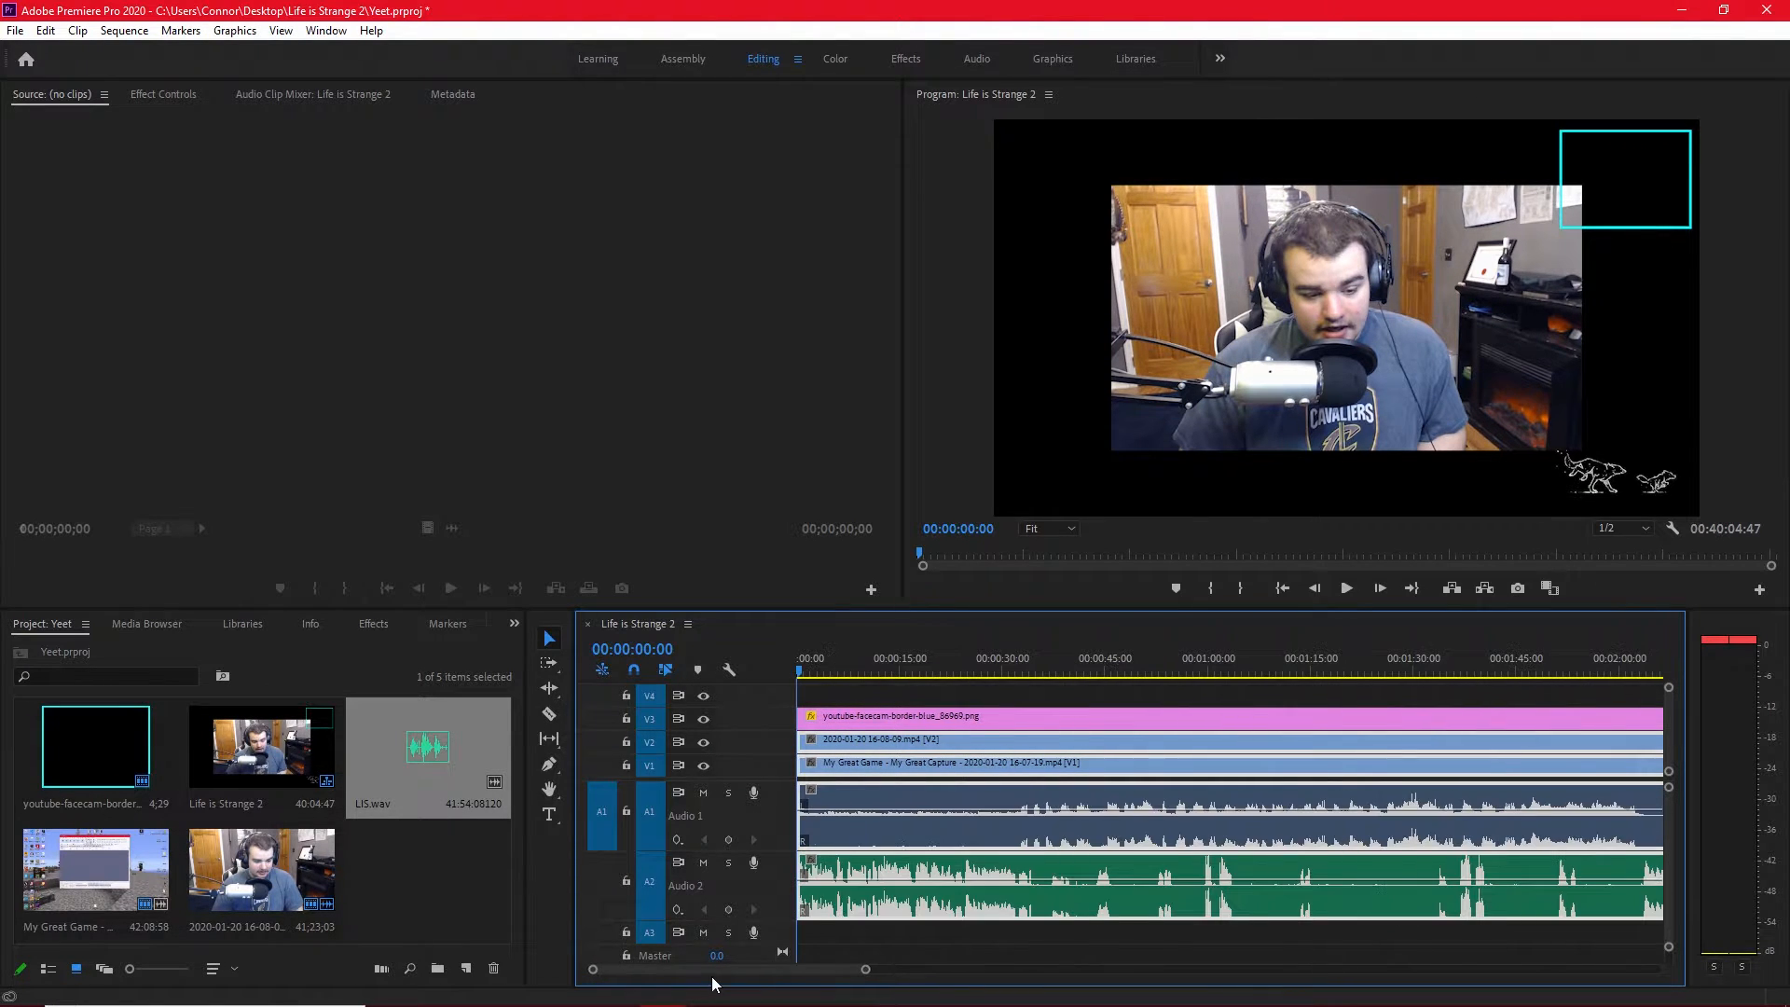
pyautogui.scroll(2, 849, 927)
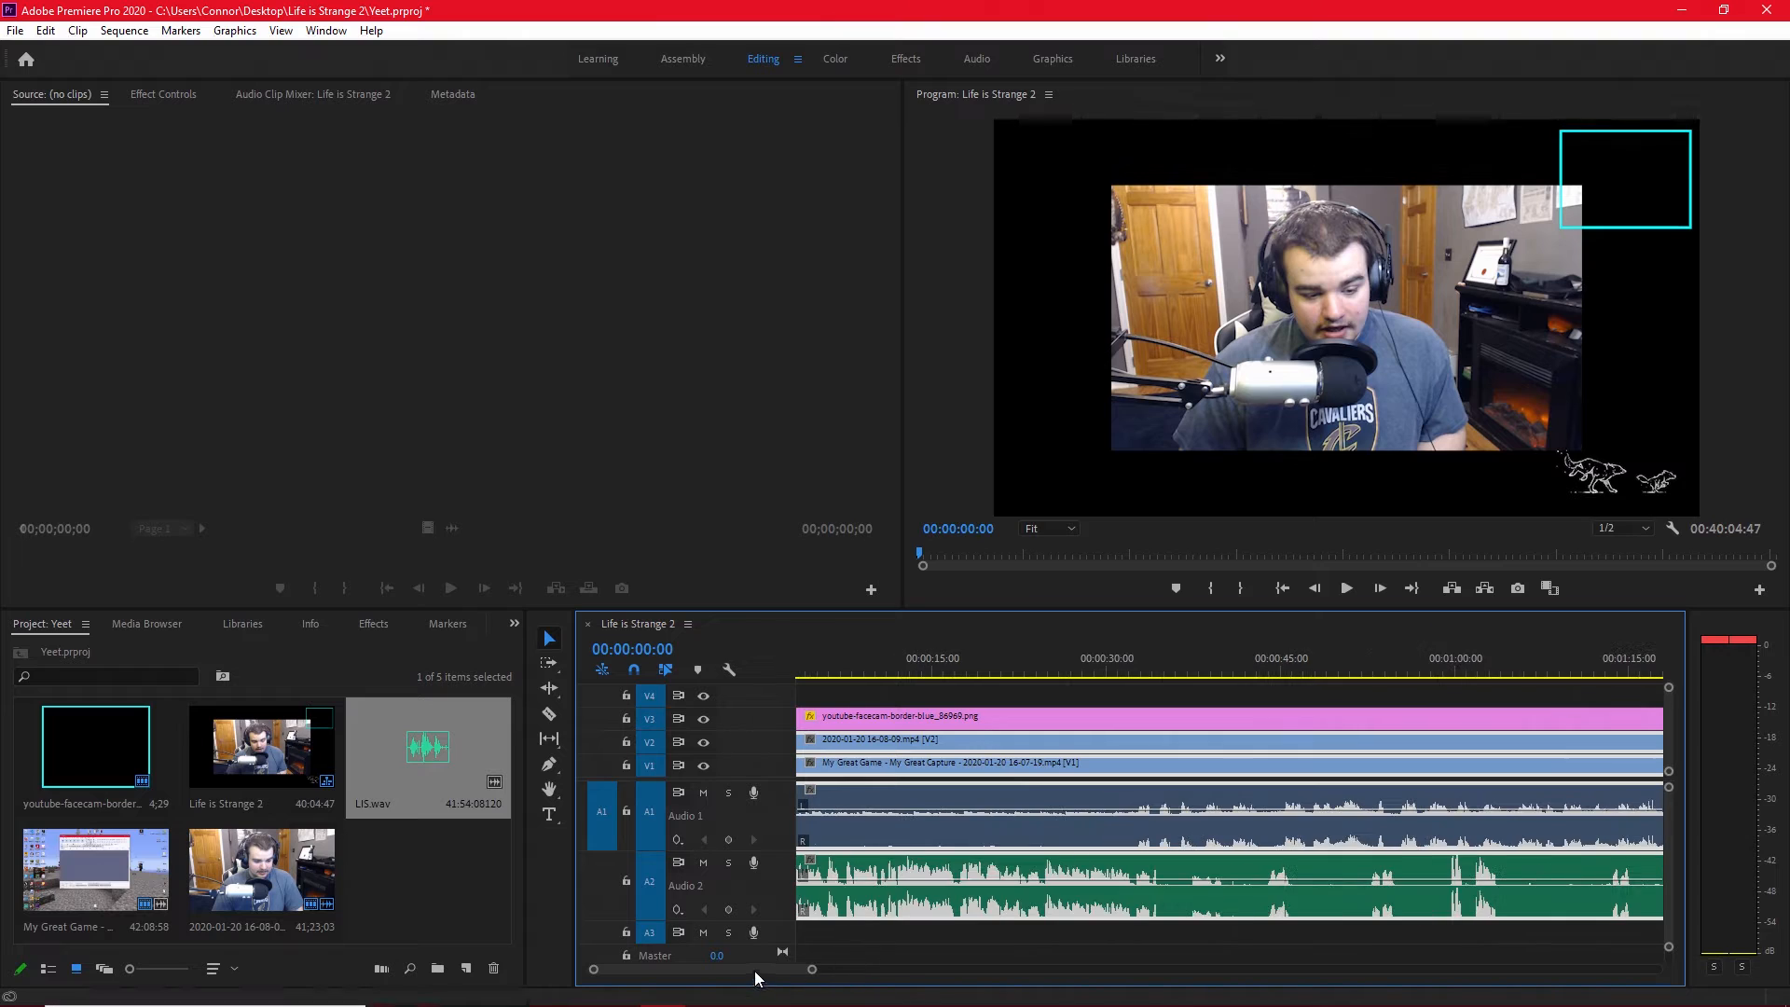
pyautogui.moveTo(757, 971); pyautogui.dragTo(727, 970)
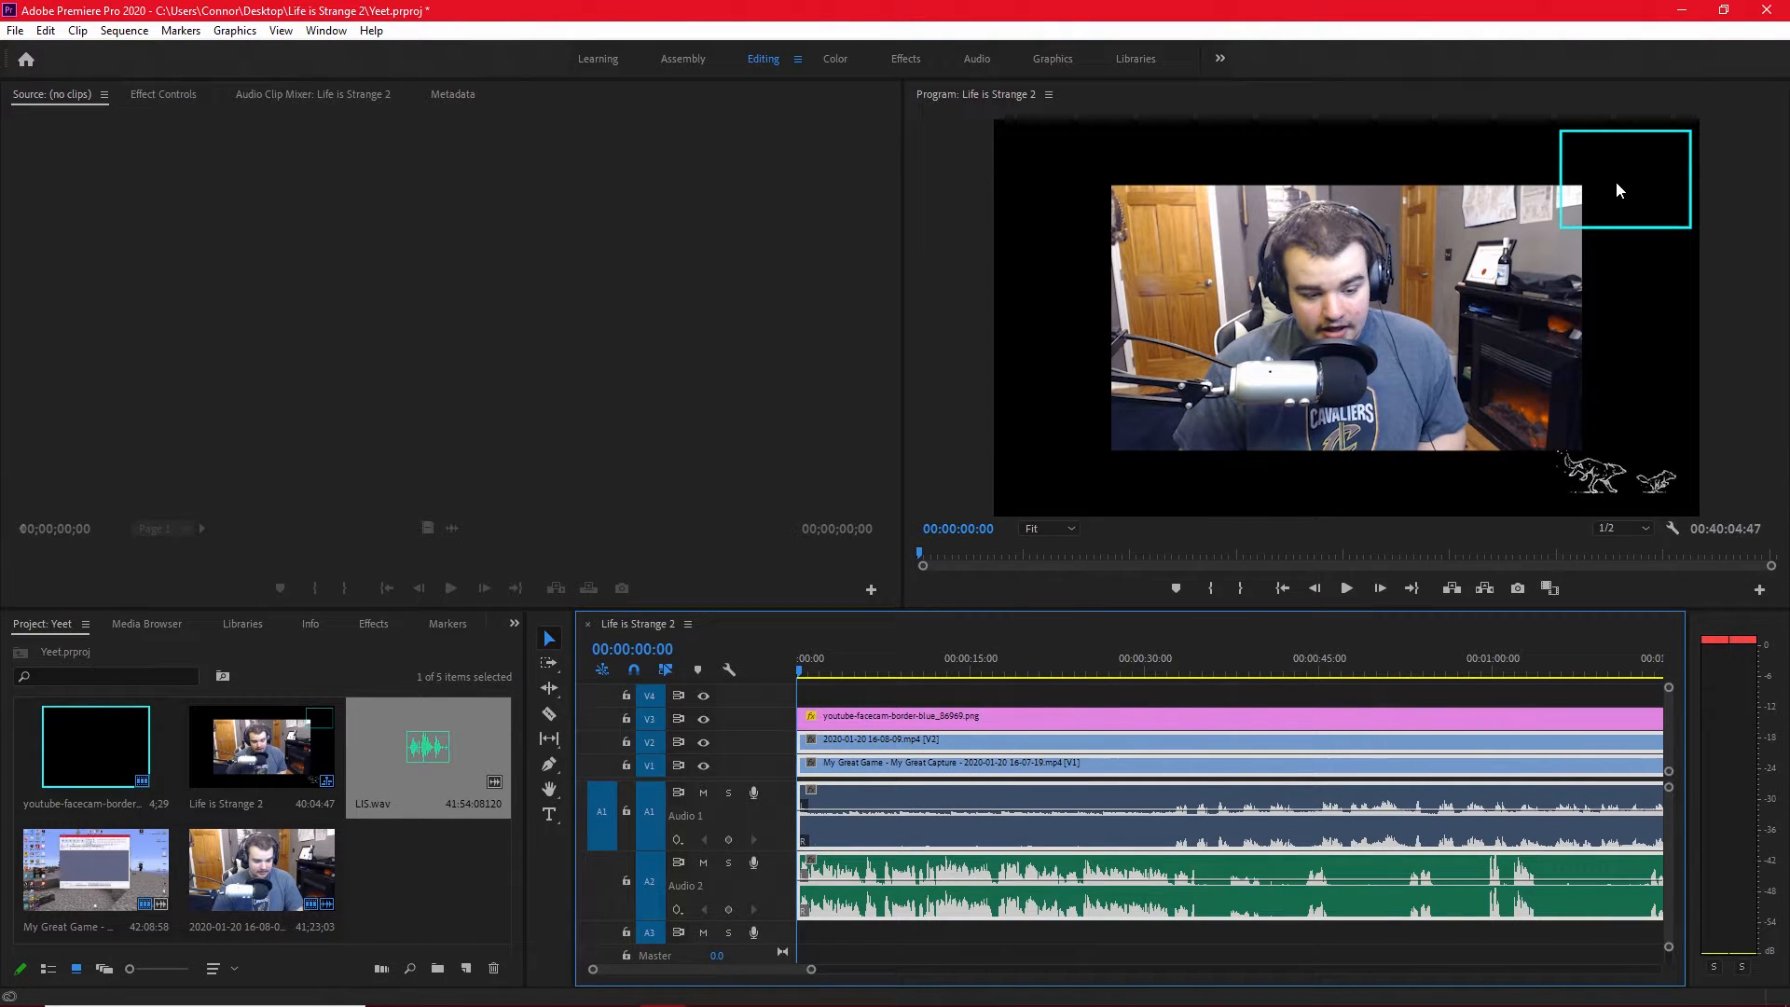
pyautogui.rightClick(1061, 746)
pyautogui.click(1161, 395)
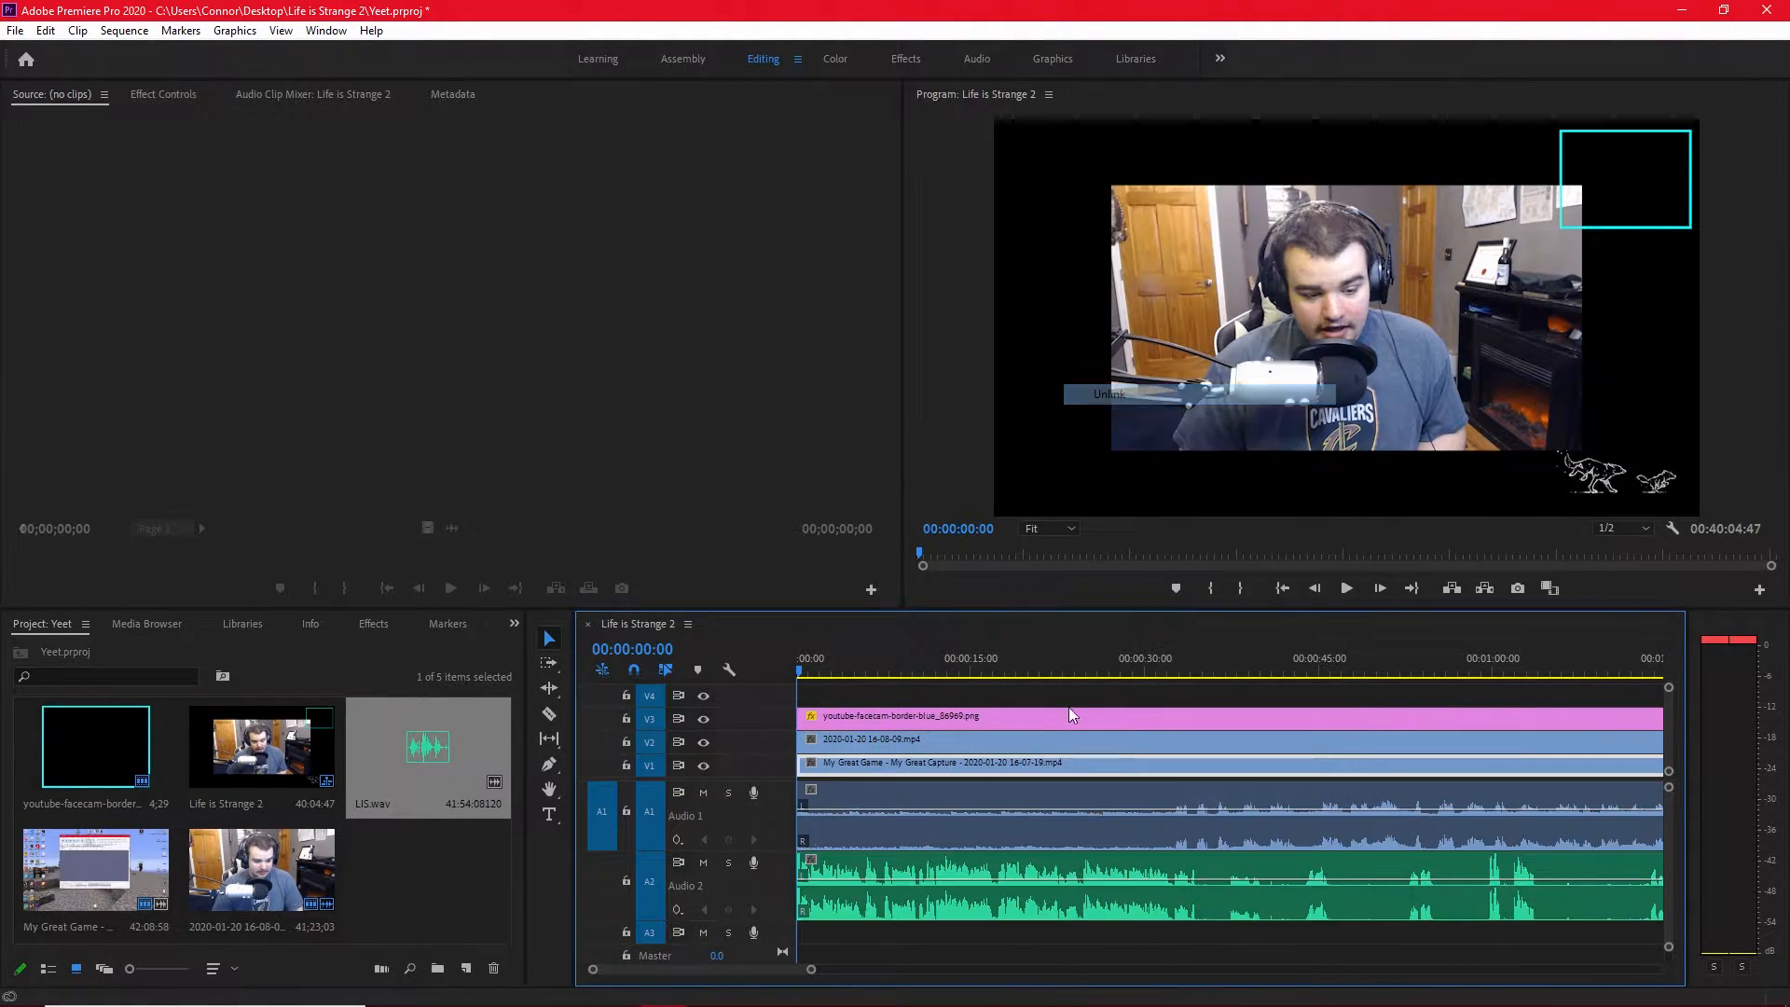
pyautogui.click(914, 748)
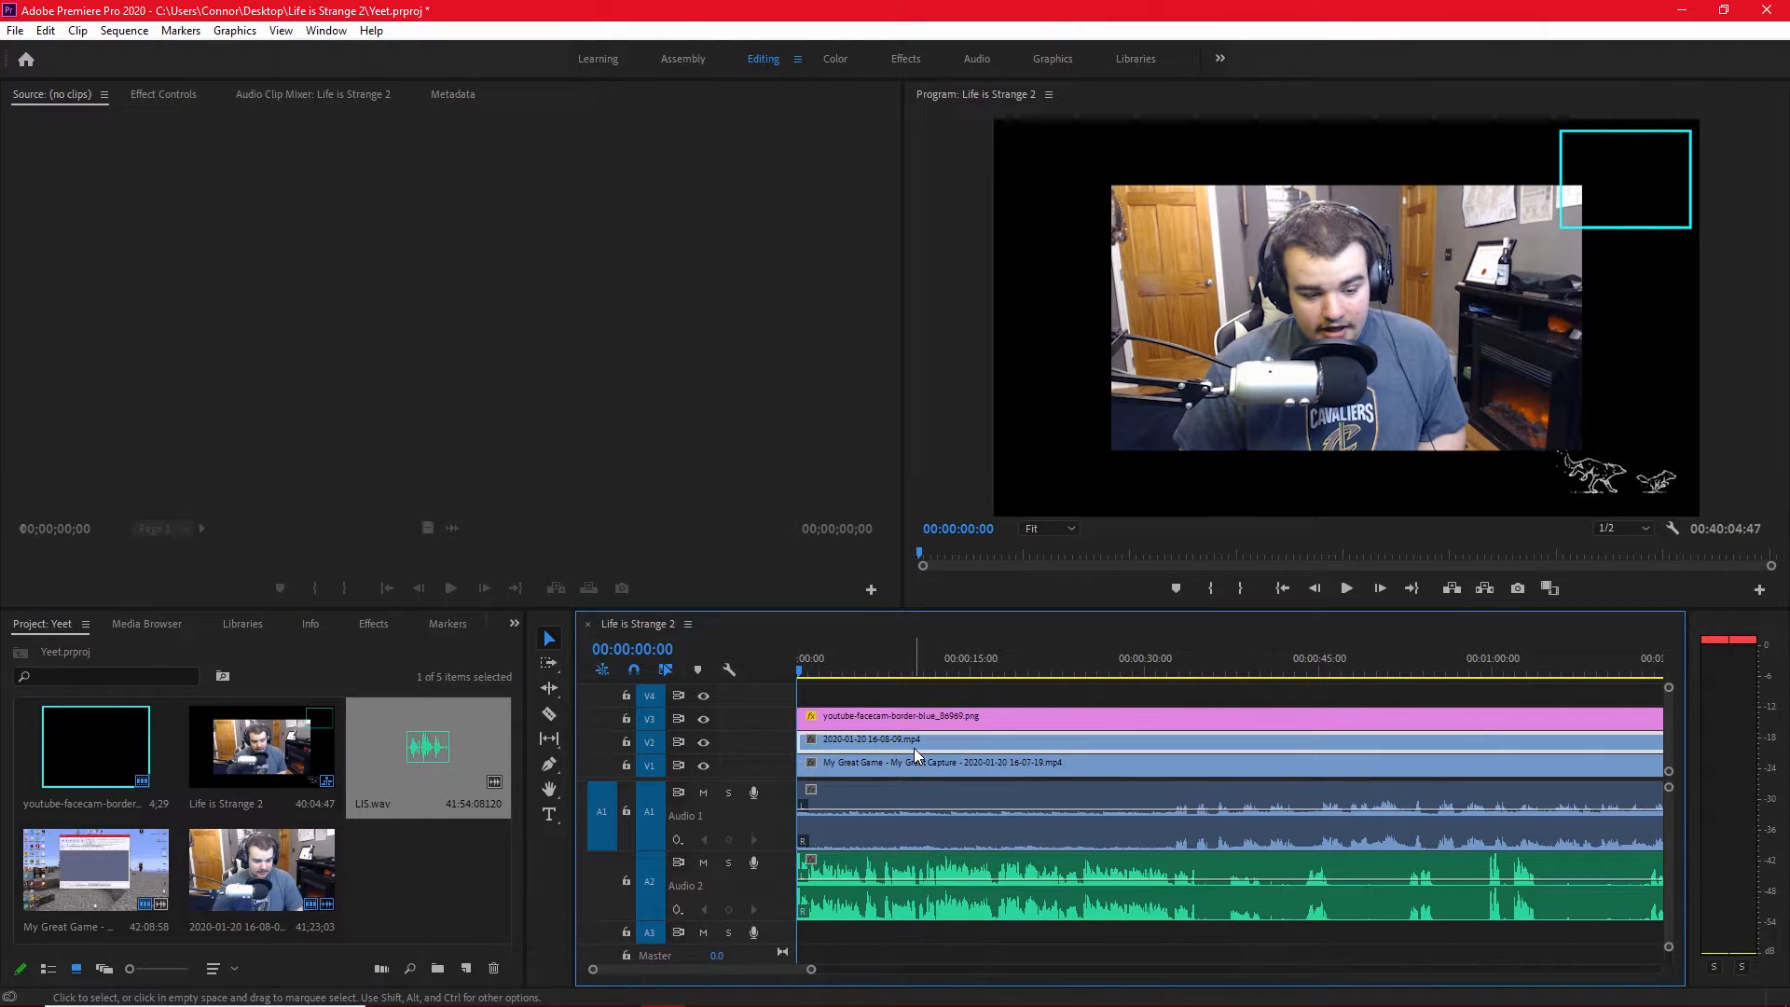
pyautogui.doubleClick(863, 741)
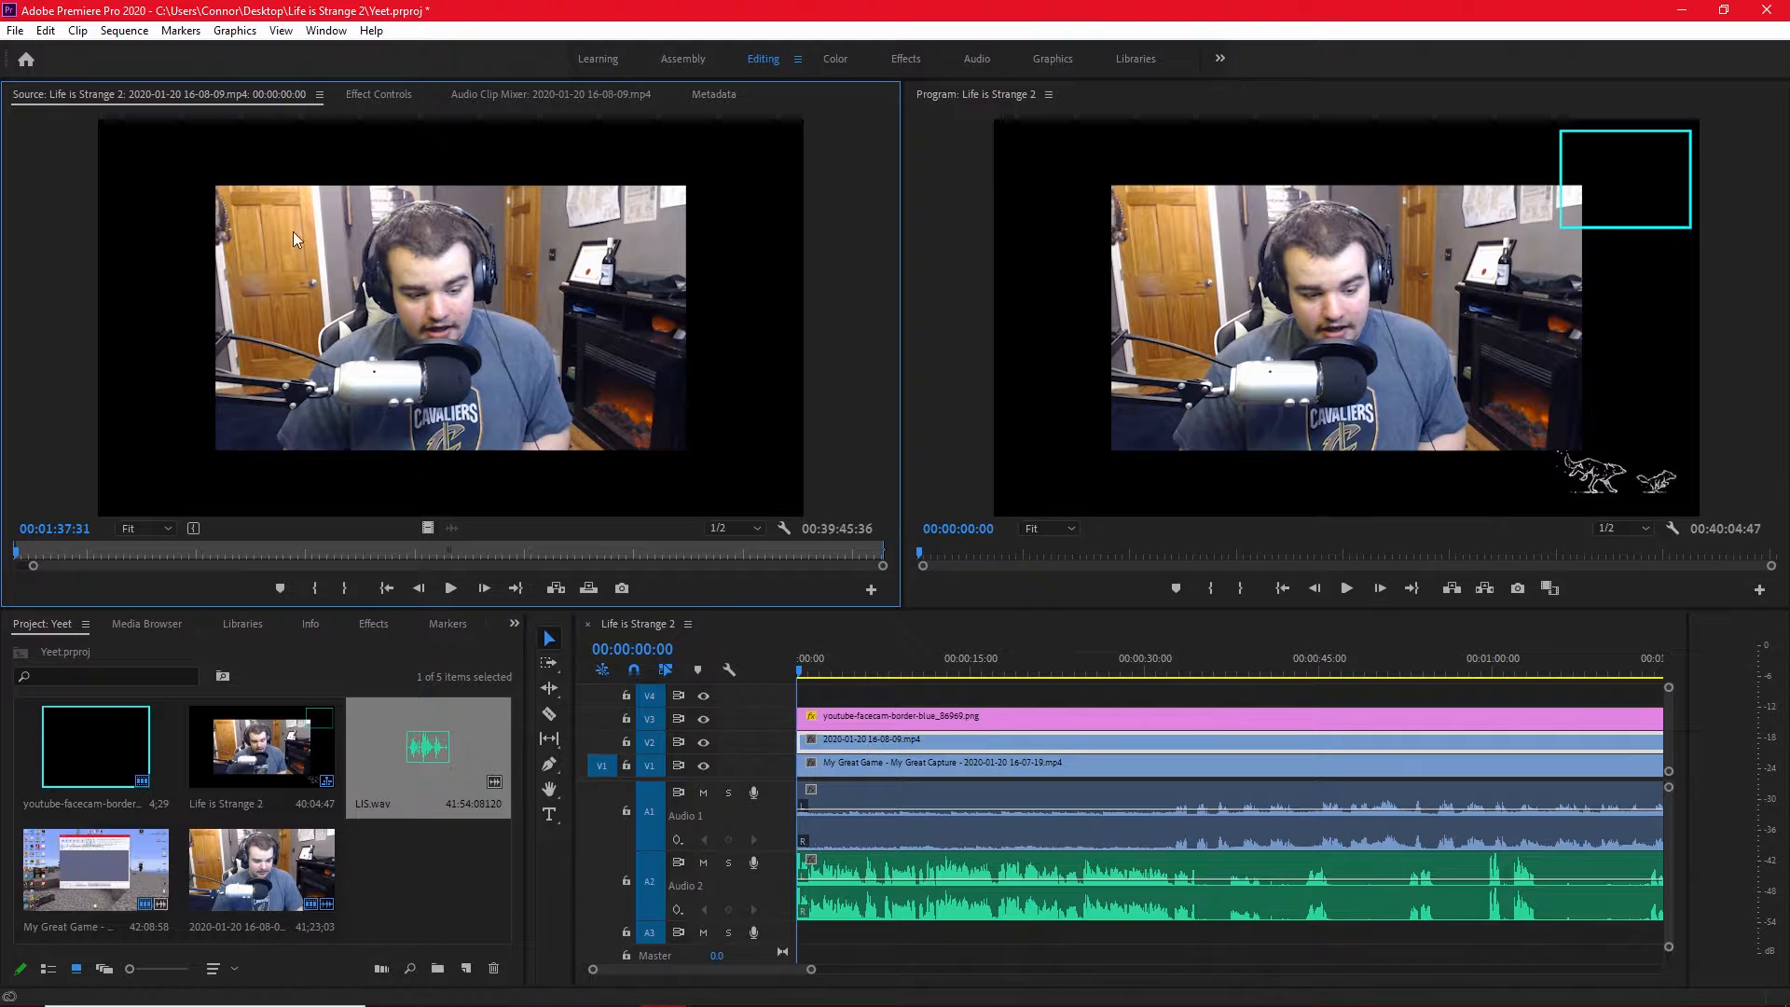
pyautogui.click(373, 95)
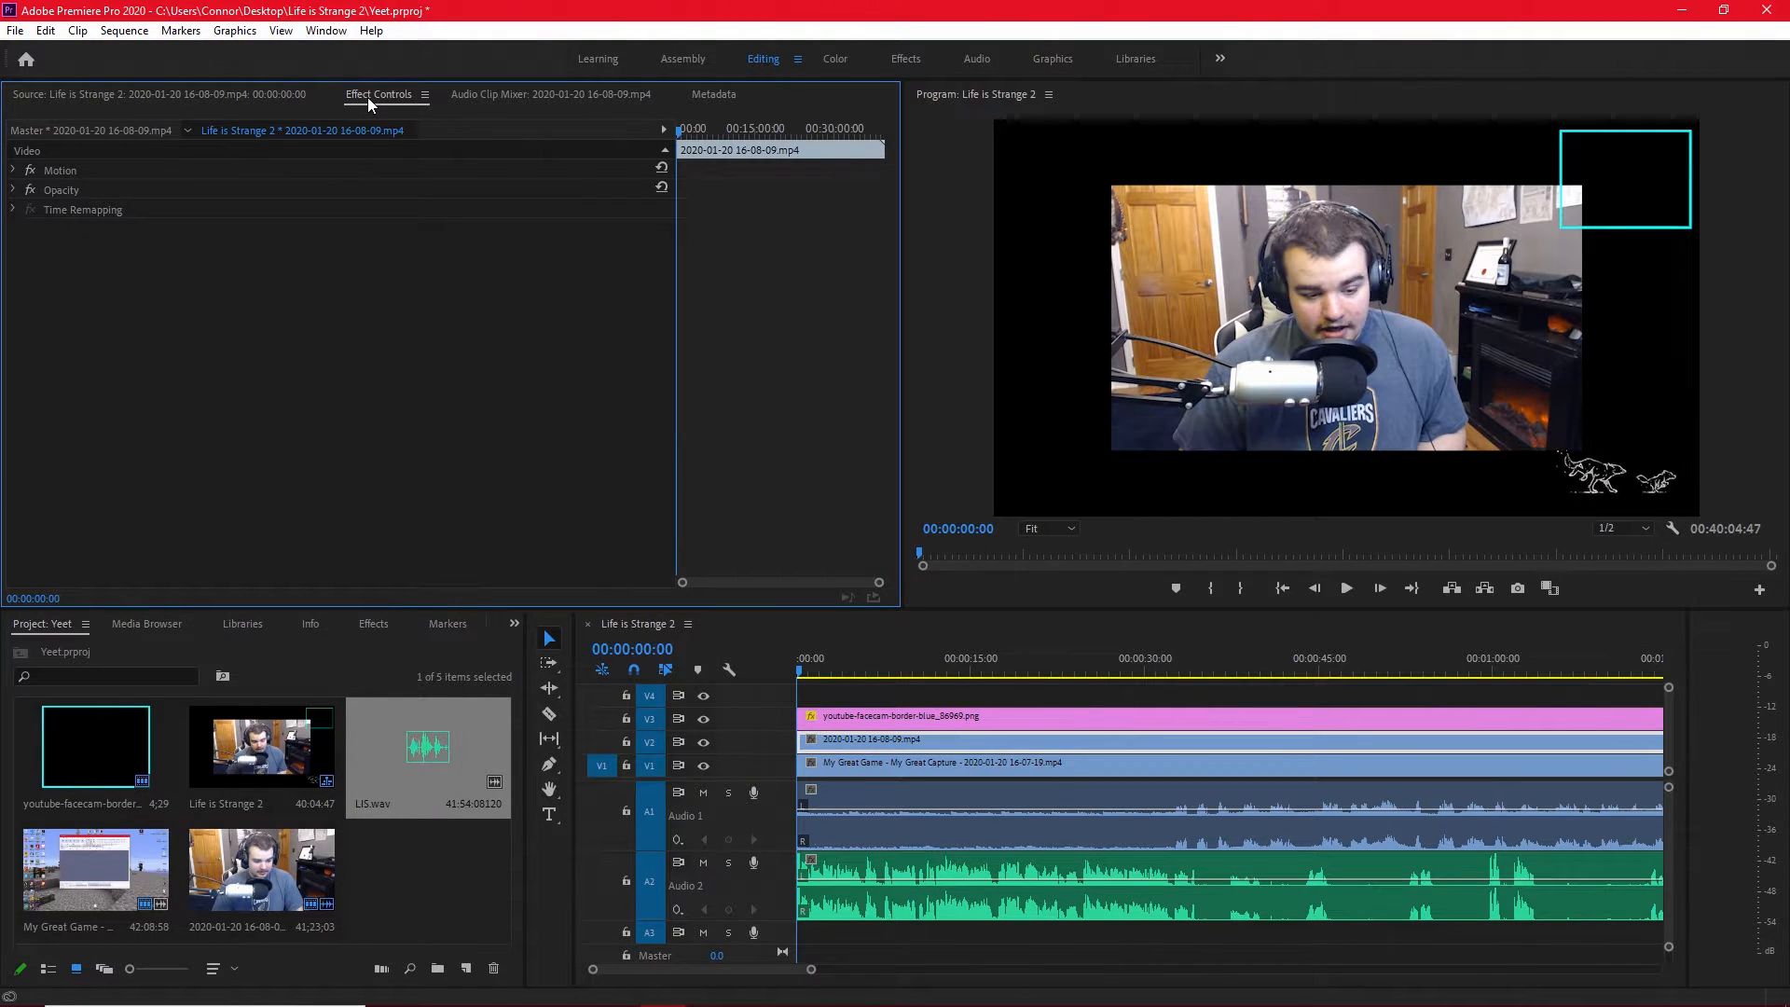
pyautogui.click(13, 191)
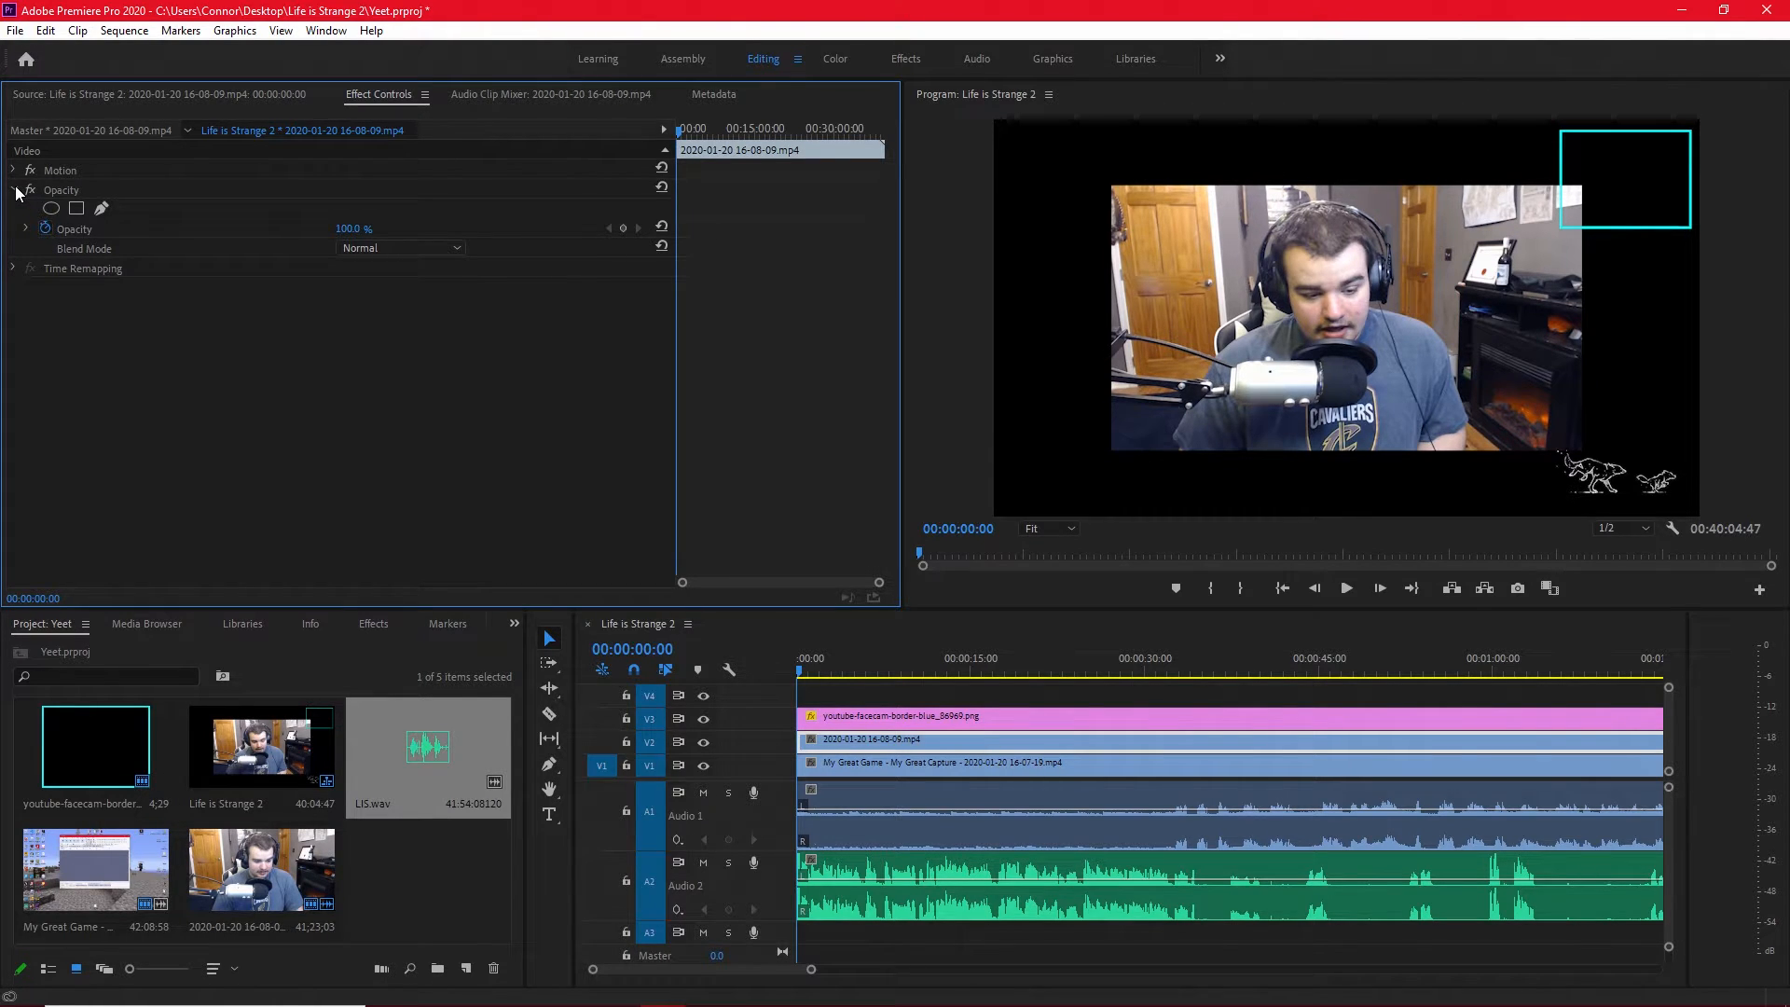
pyautogui.click(14, 172)
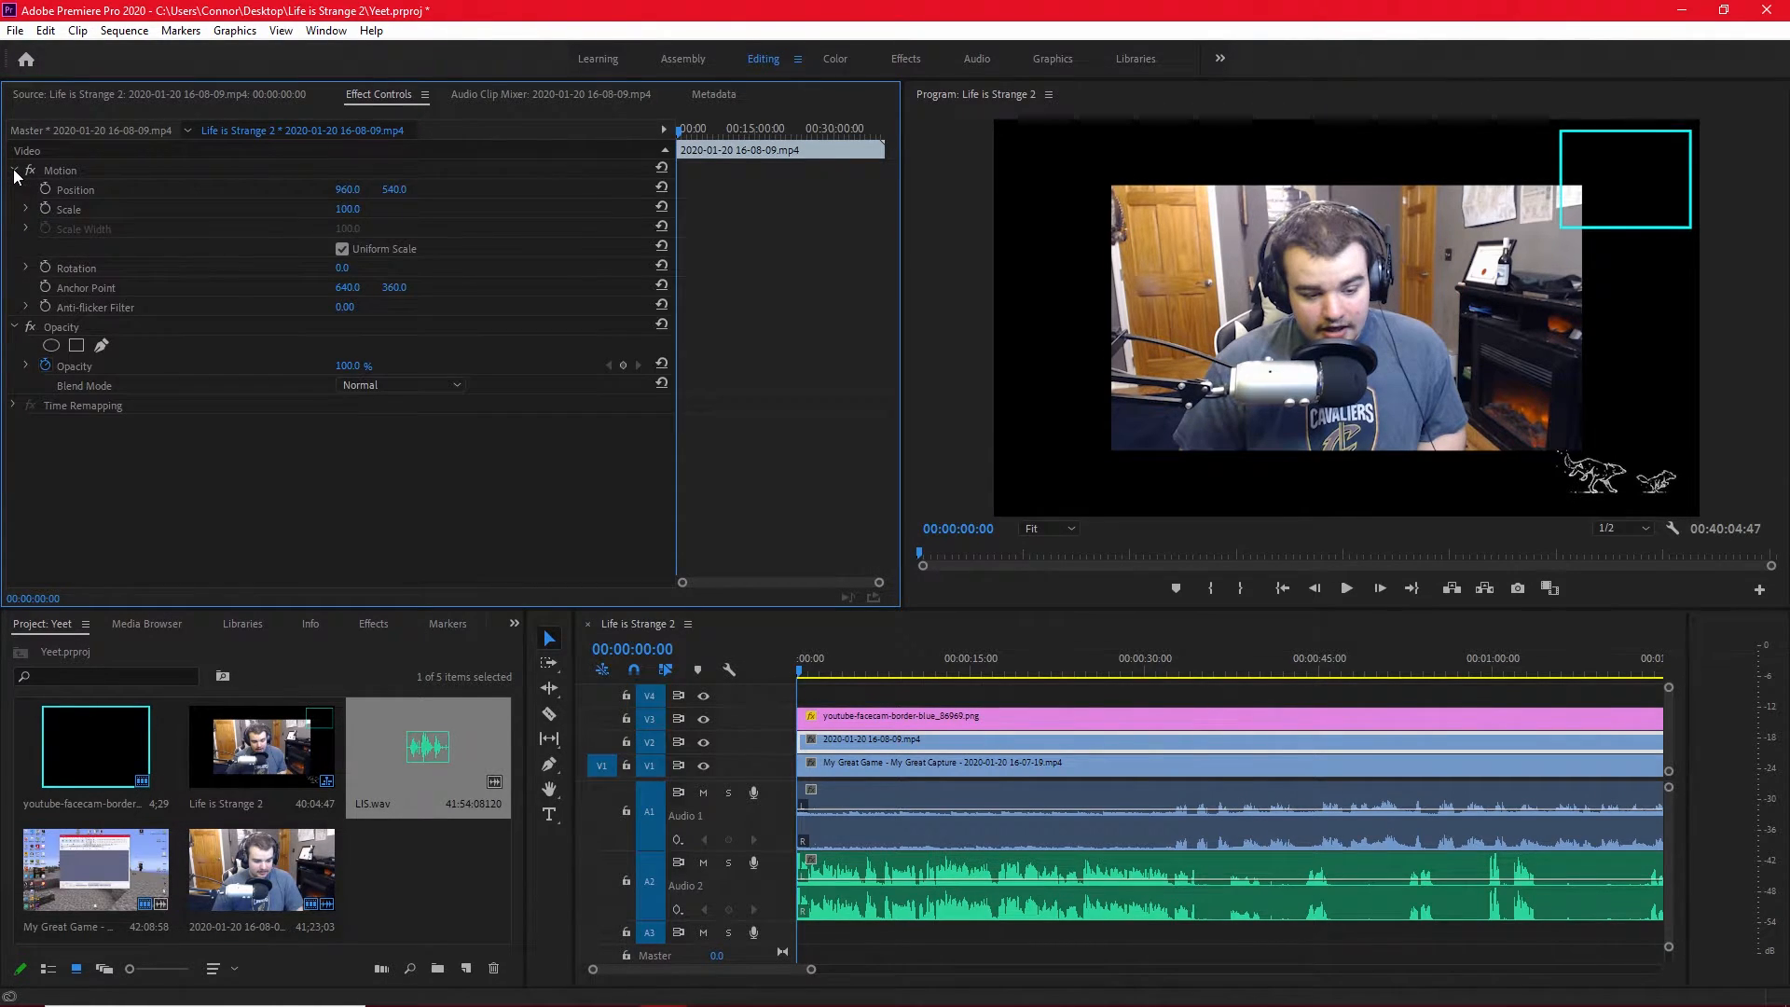
pyautogui.click(90, 186)
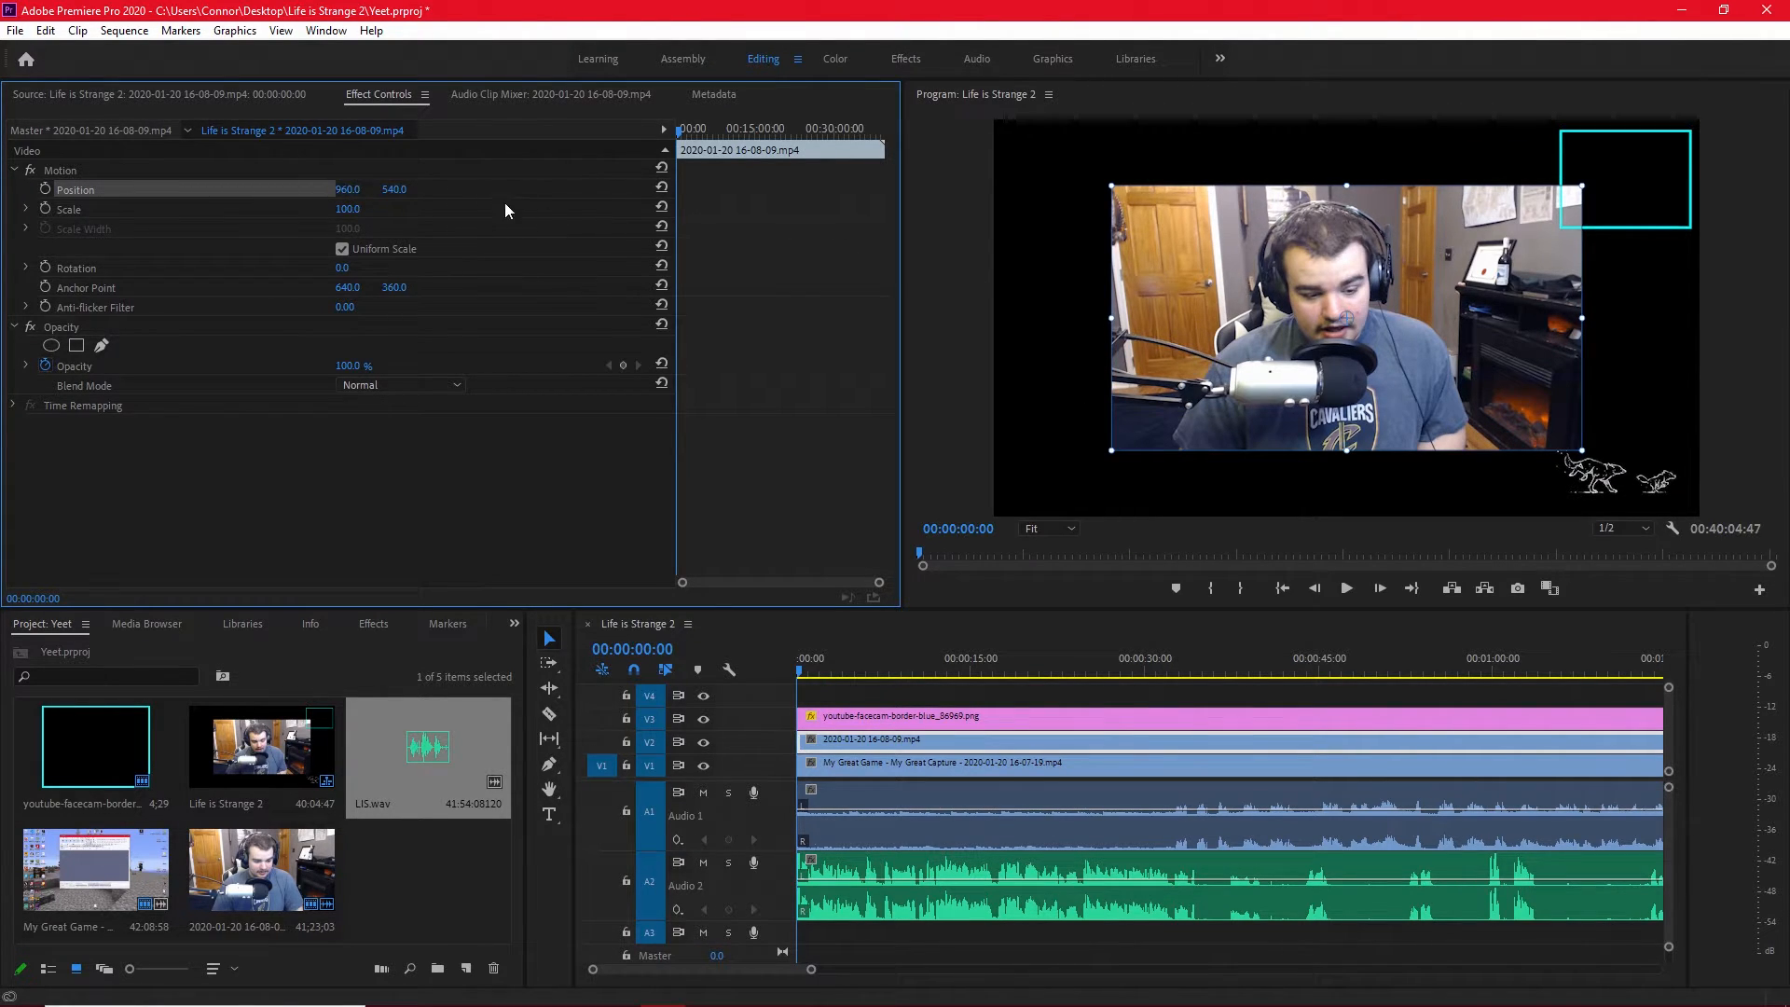
# Scale the facecam to about 36.5 % and place it behind the blue border at about 1731, 163, matching the border's height.
pyautogui.moveTo(1111, 450); pyautogui.dragTo(1246, 375)
pyautogui.moveTo(1087, 371)
pyautogui.mouseDown()
pyautogui.moveTo(1074, 387)
pyautogui.moveTo(1118, 370)
pyautogui.mouseUp()
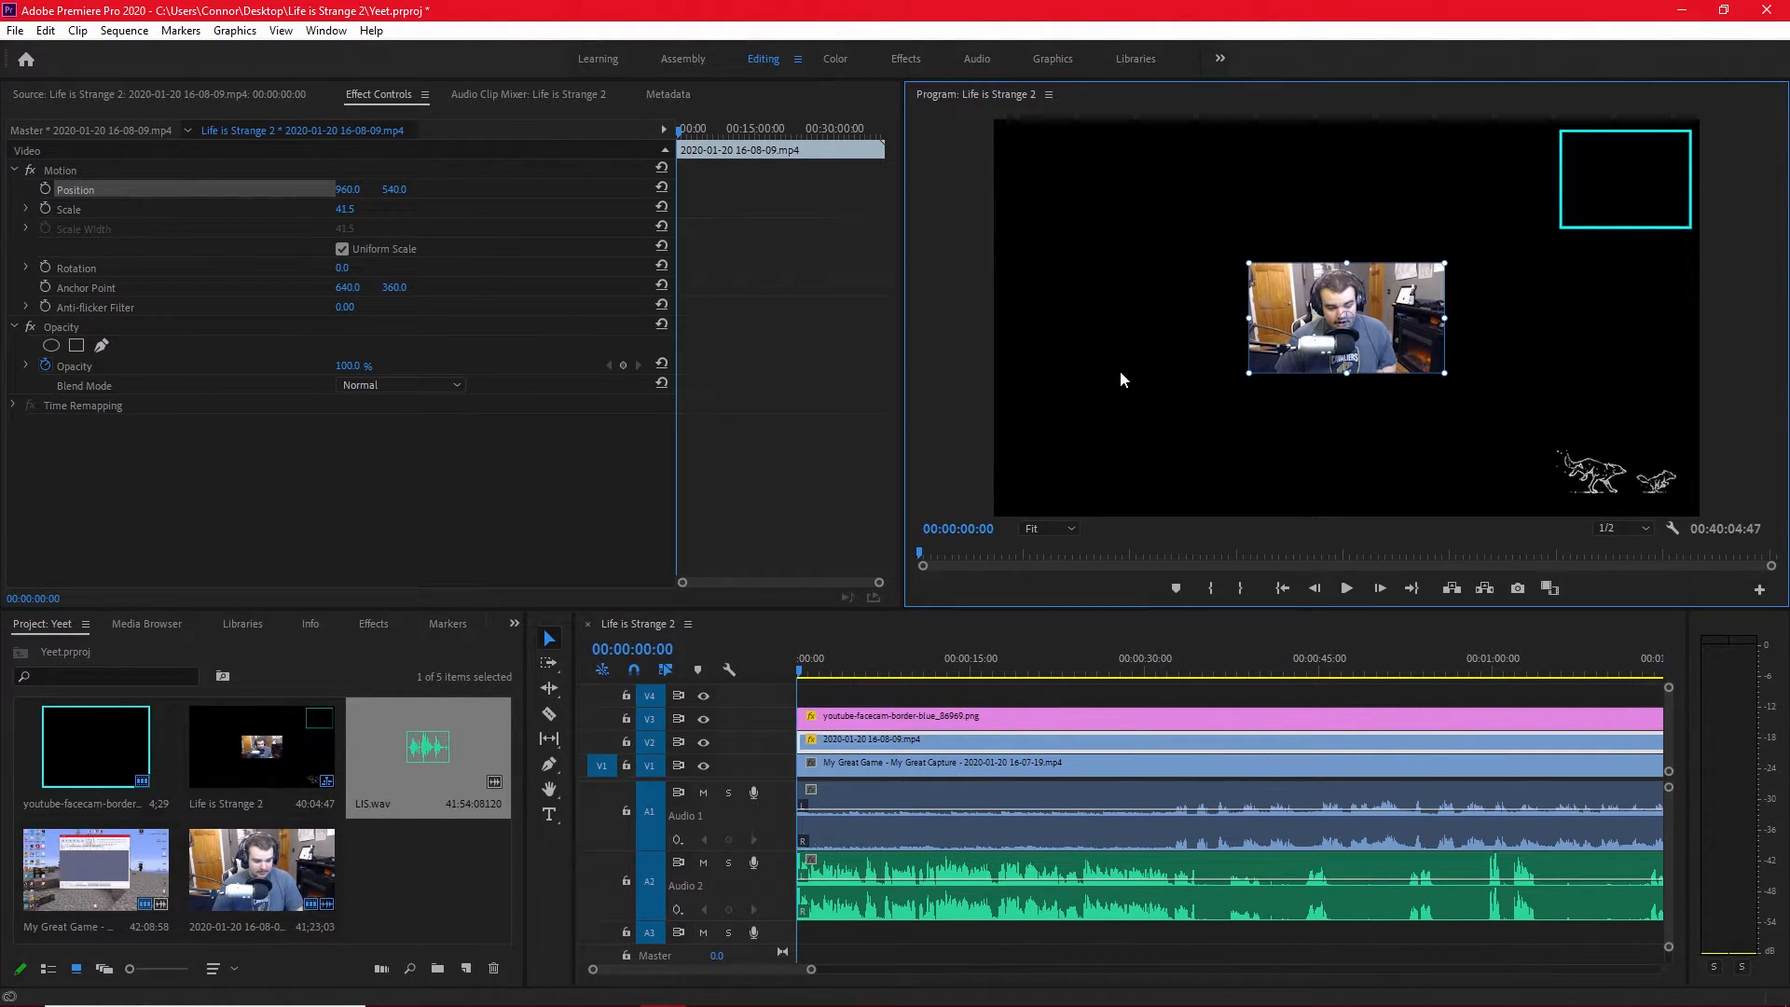
pyautogui.press('`')
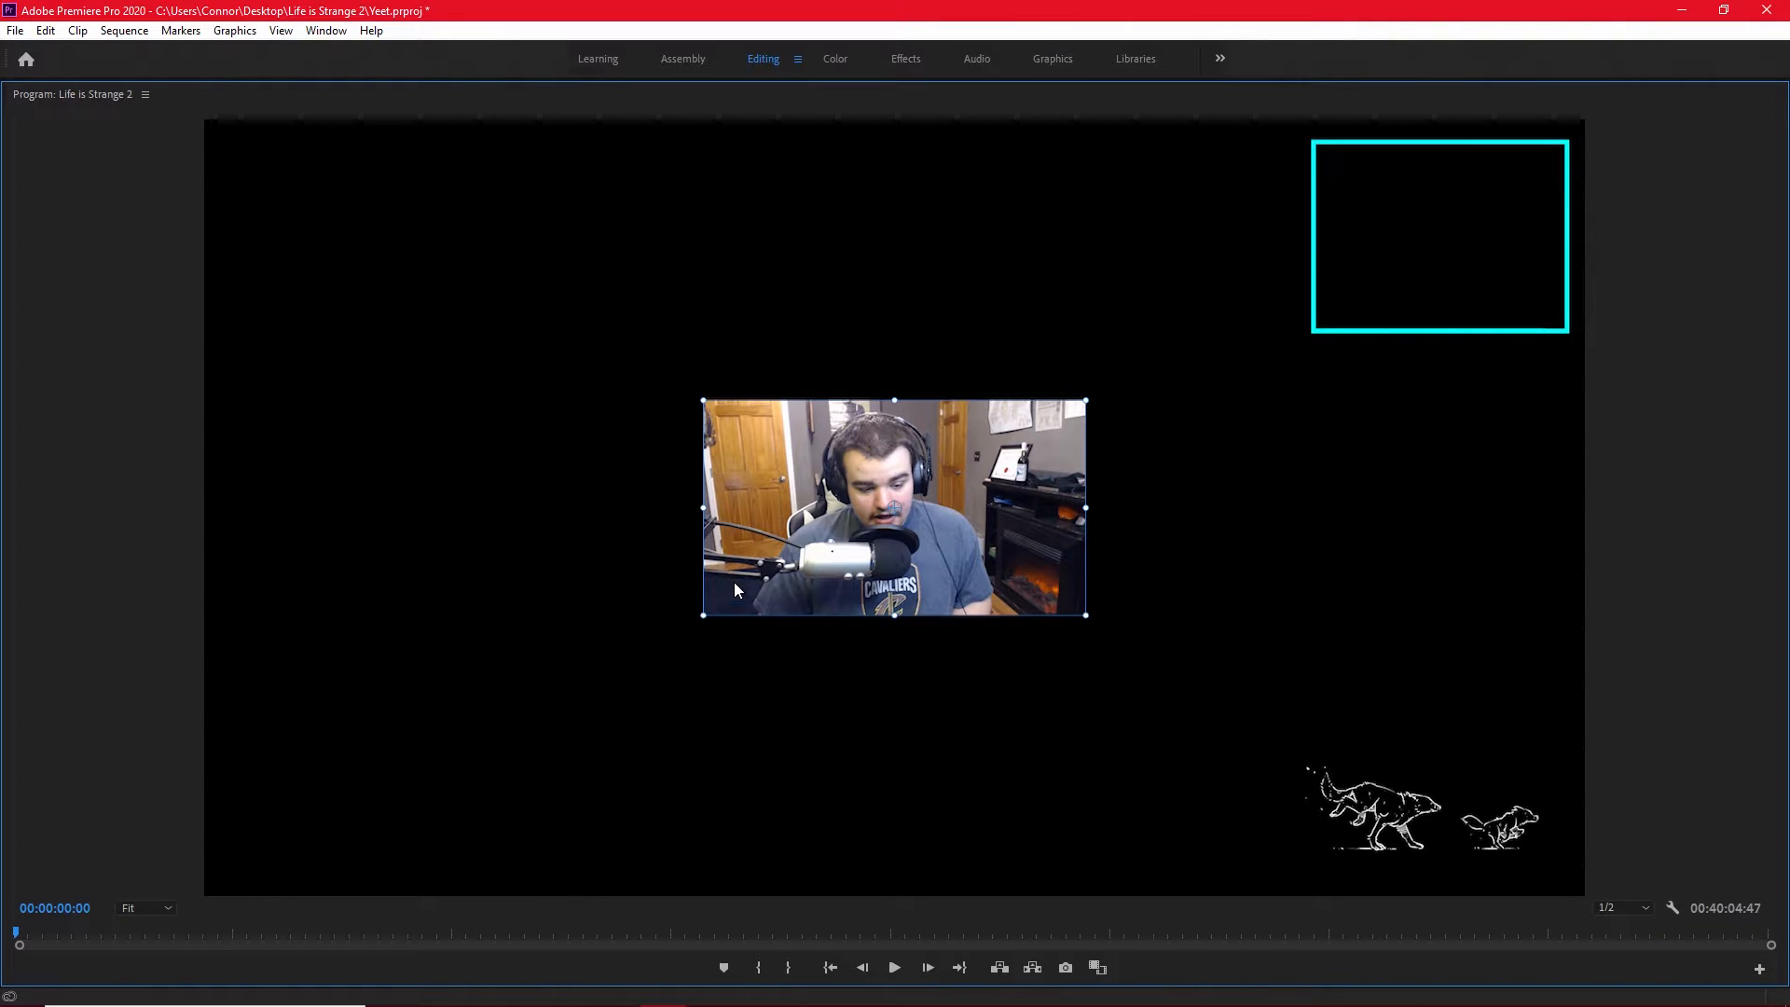
pyautogui.moveTo(831, 536); pyautogui.dragTo(1311, 294)
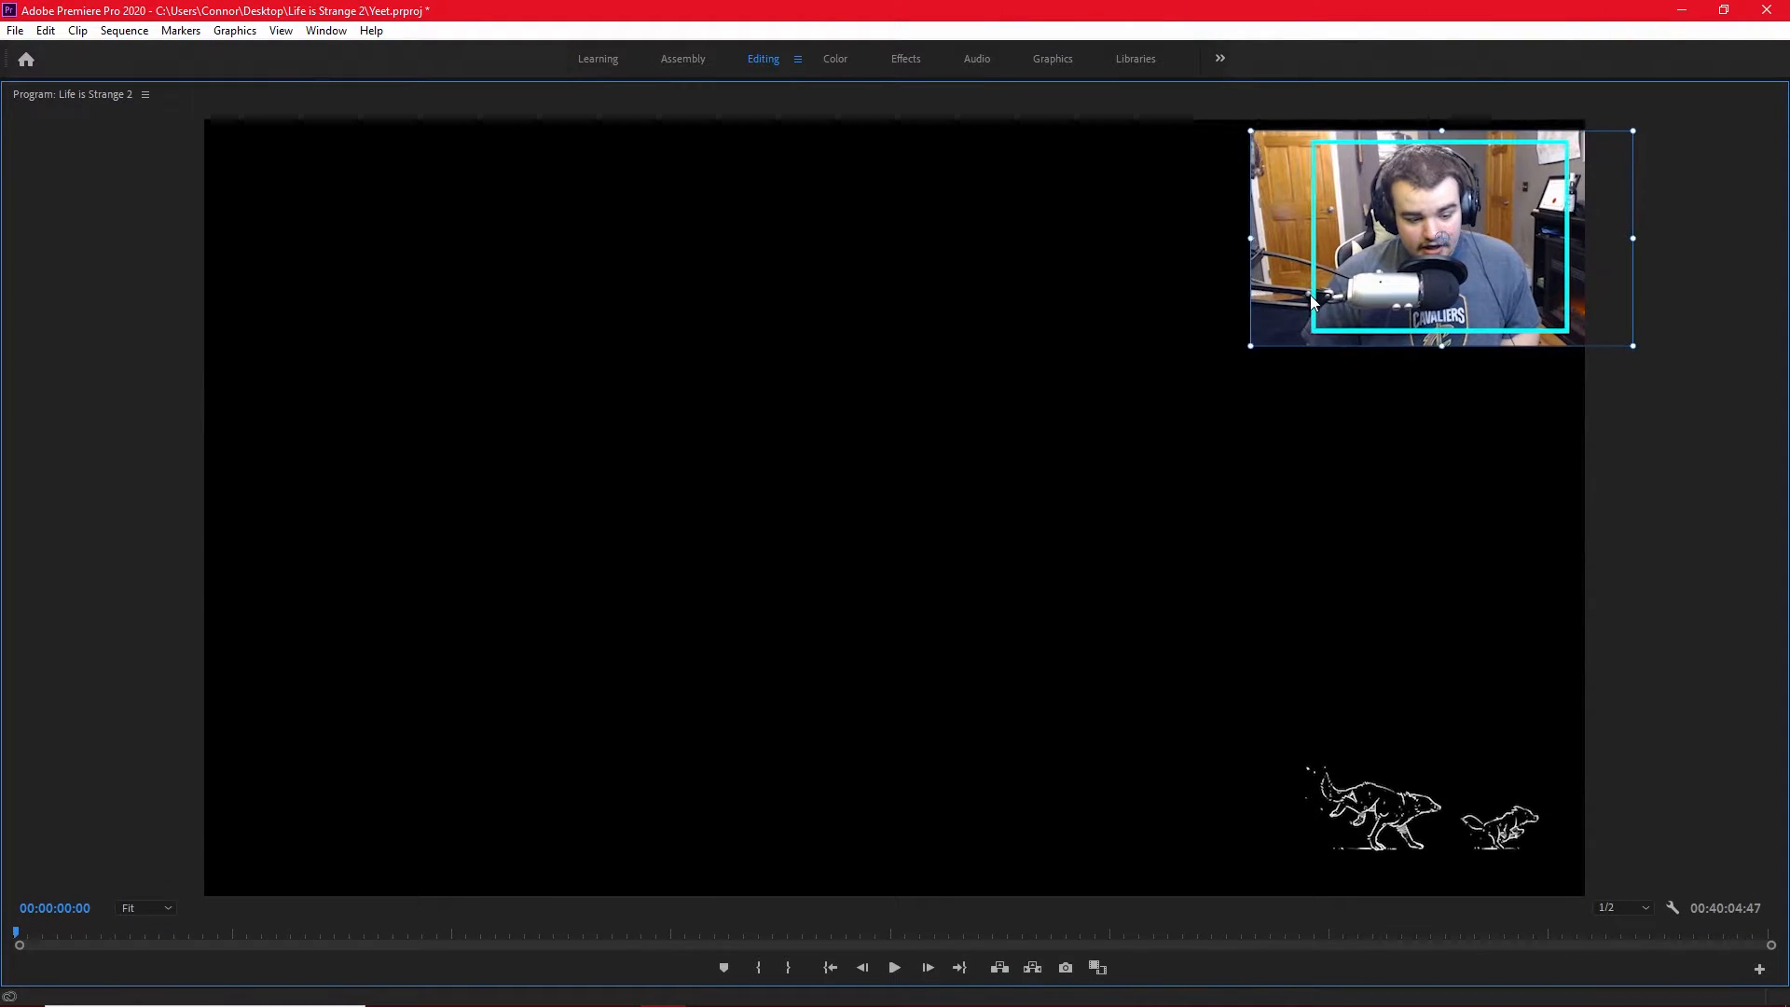
pyautogui.moveTo(1633, 239); pyautogui.dragTo(1614, 239)
pyautogui.moveTo(1294, 313); pyautogui.dragTo(1307, 318)
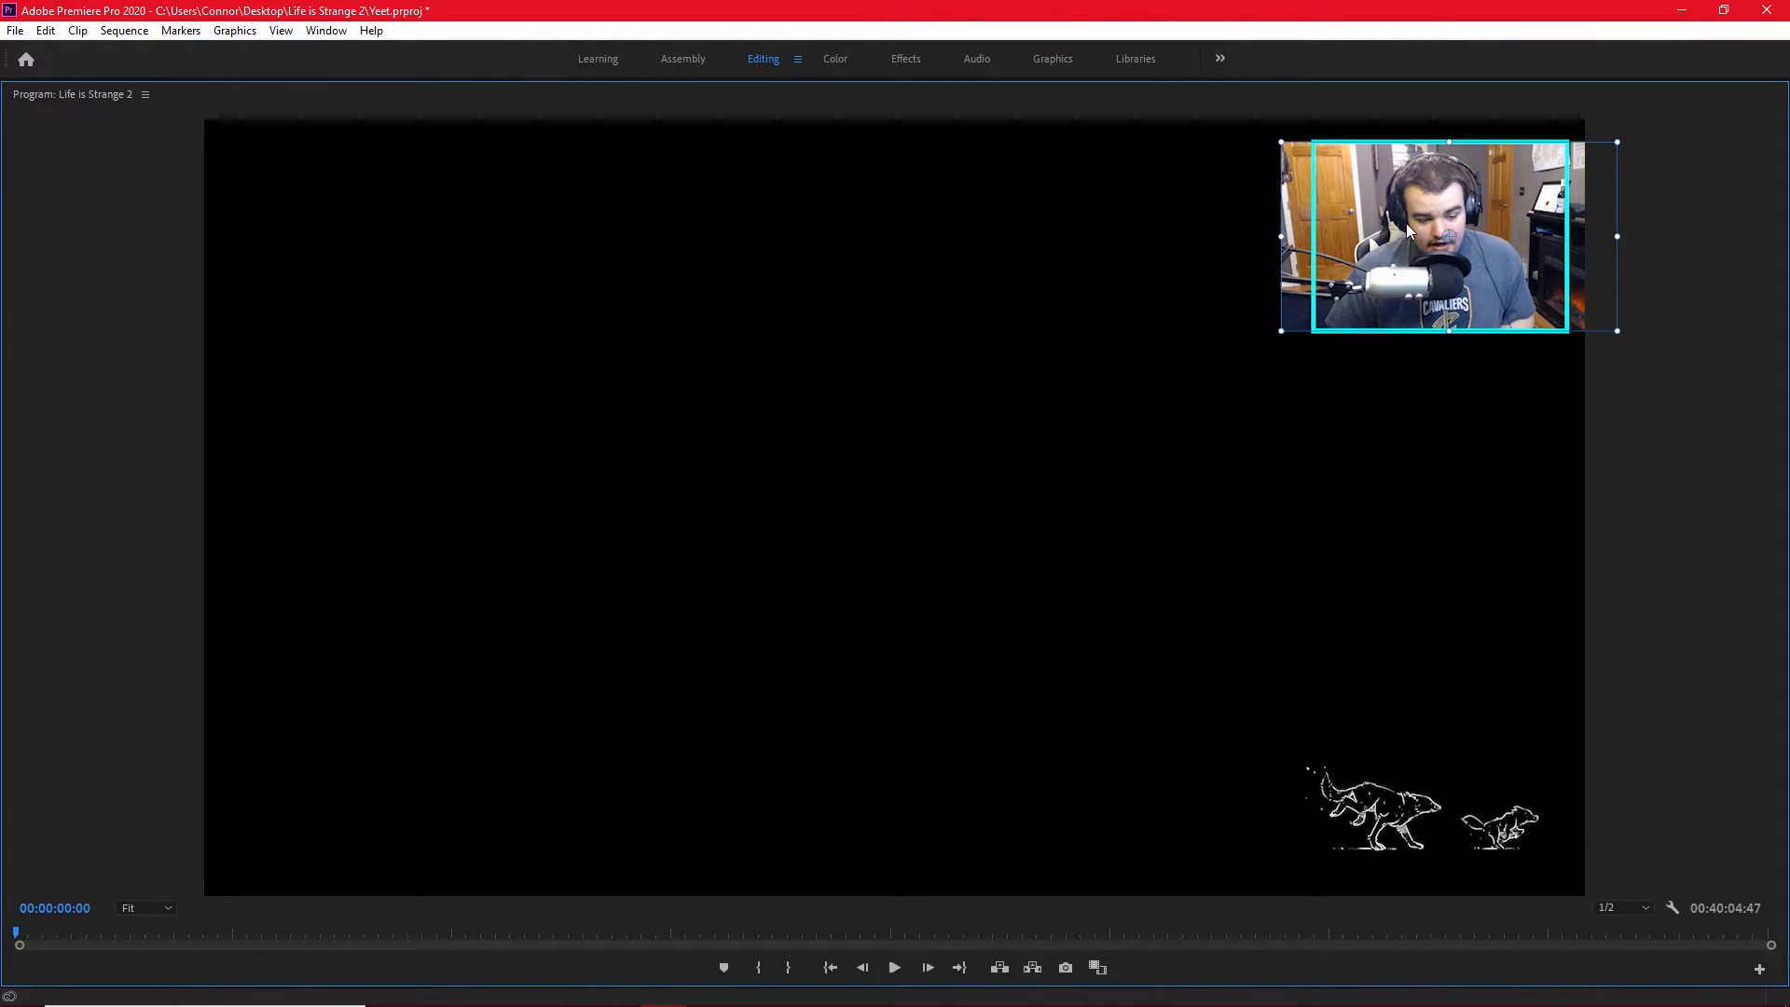
pyautogui.press('`')
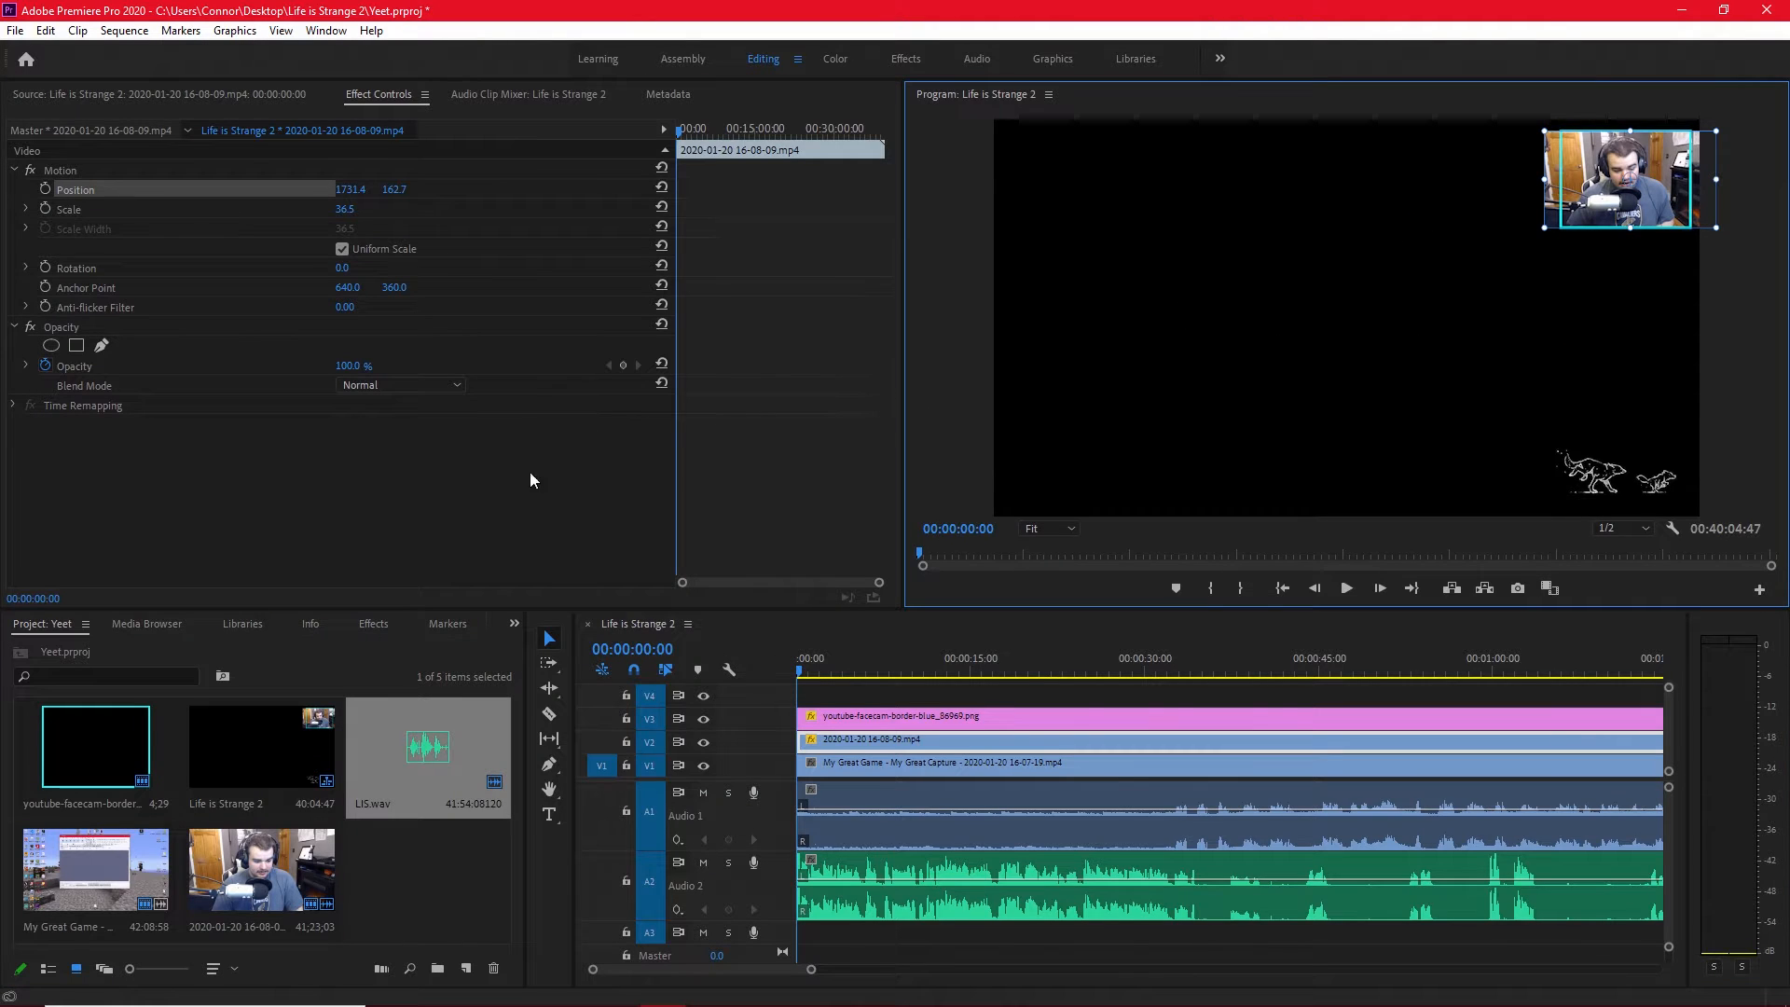
# Search the effects for "crop" and apply the Crop effect to the facecam clip on V2.
pyautogui.click(373, 624)
pyautogui.click(96, 647)
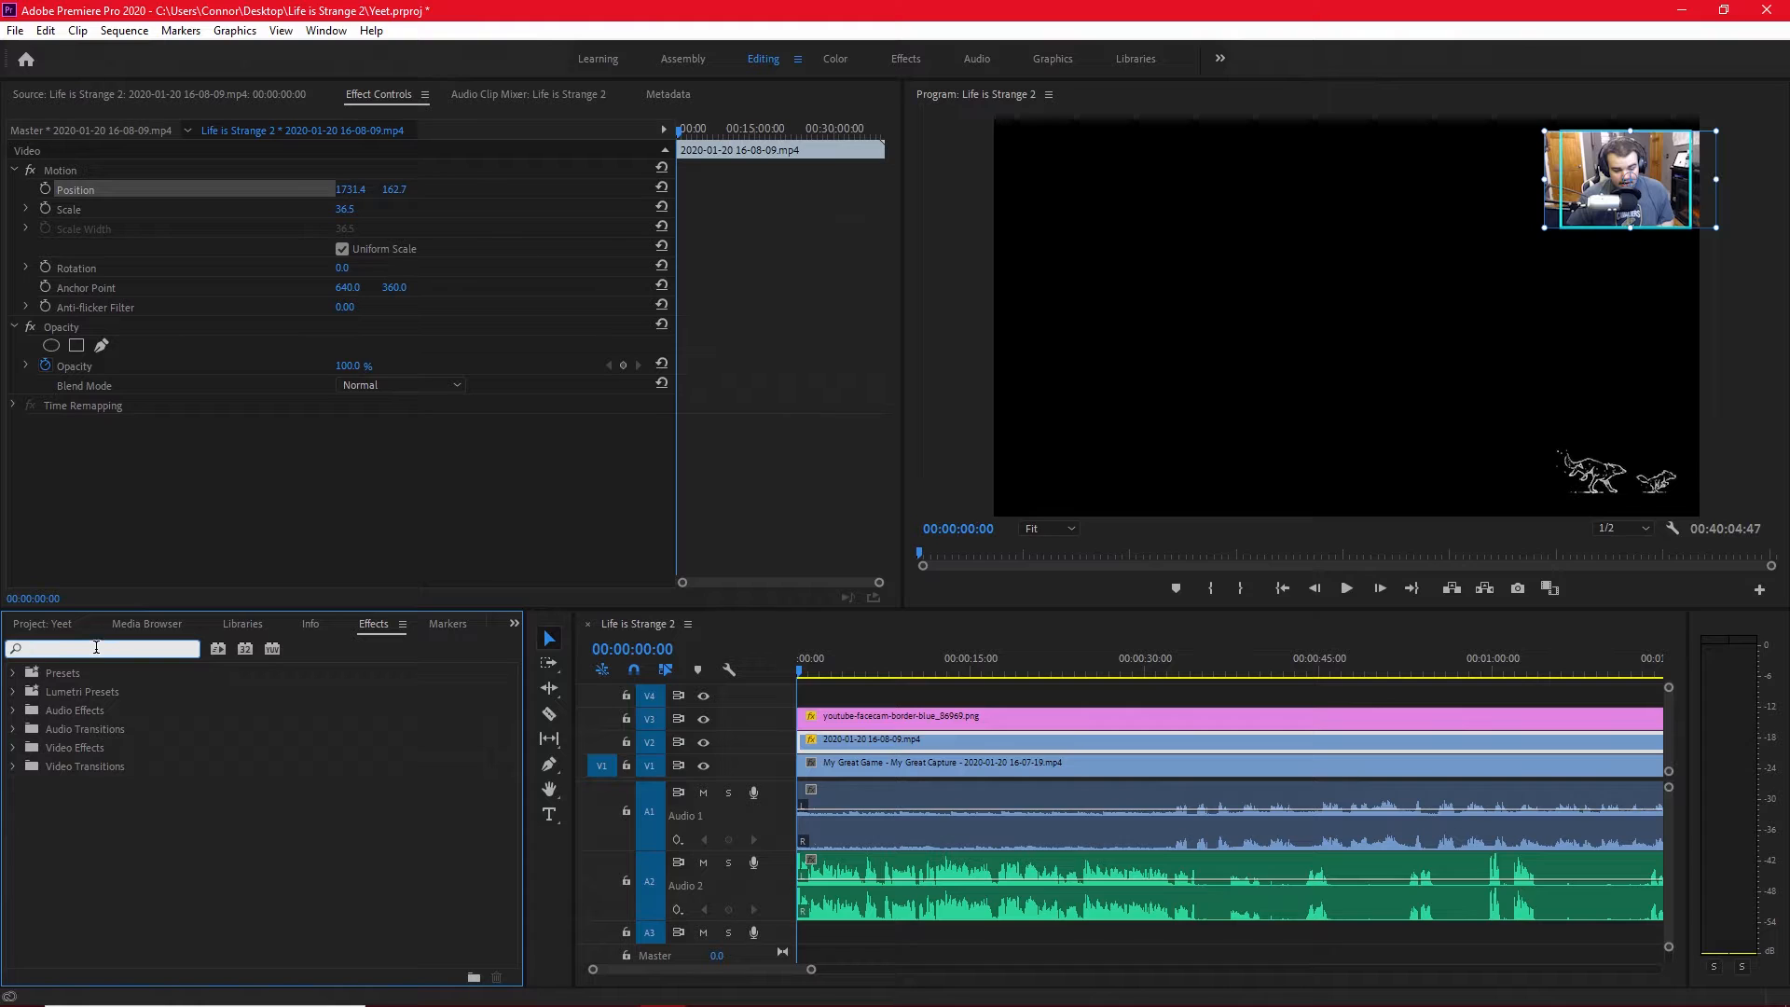
pyautogui.write('corp')
pyautogui.press('BackSpace')
pyautogui.press('BackSpace')
pyautogui.write('rop')
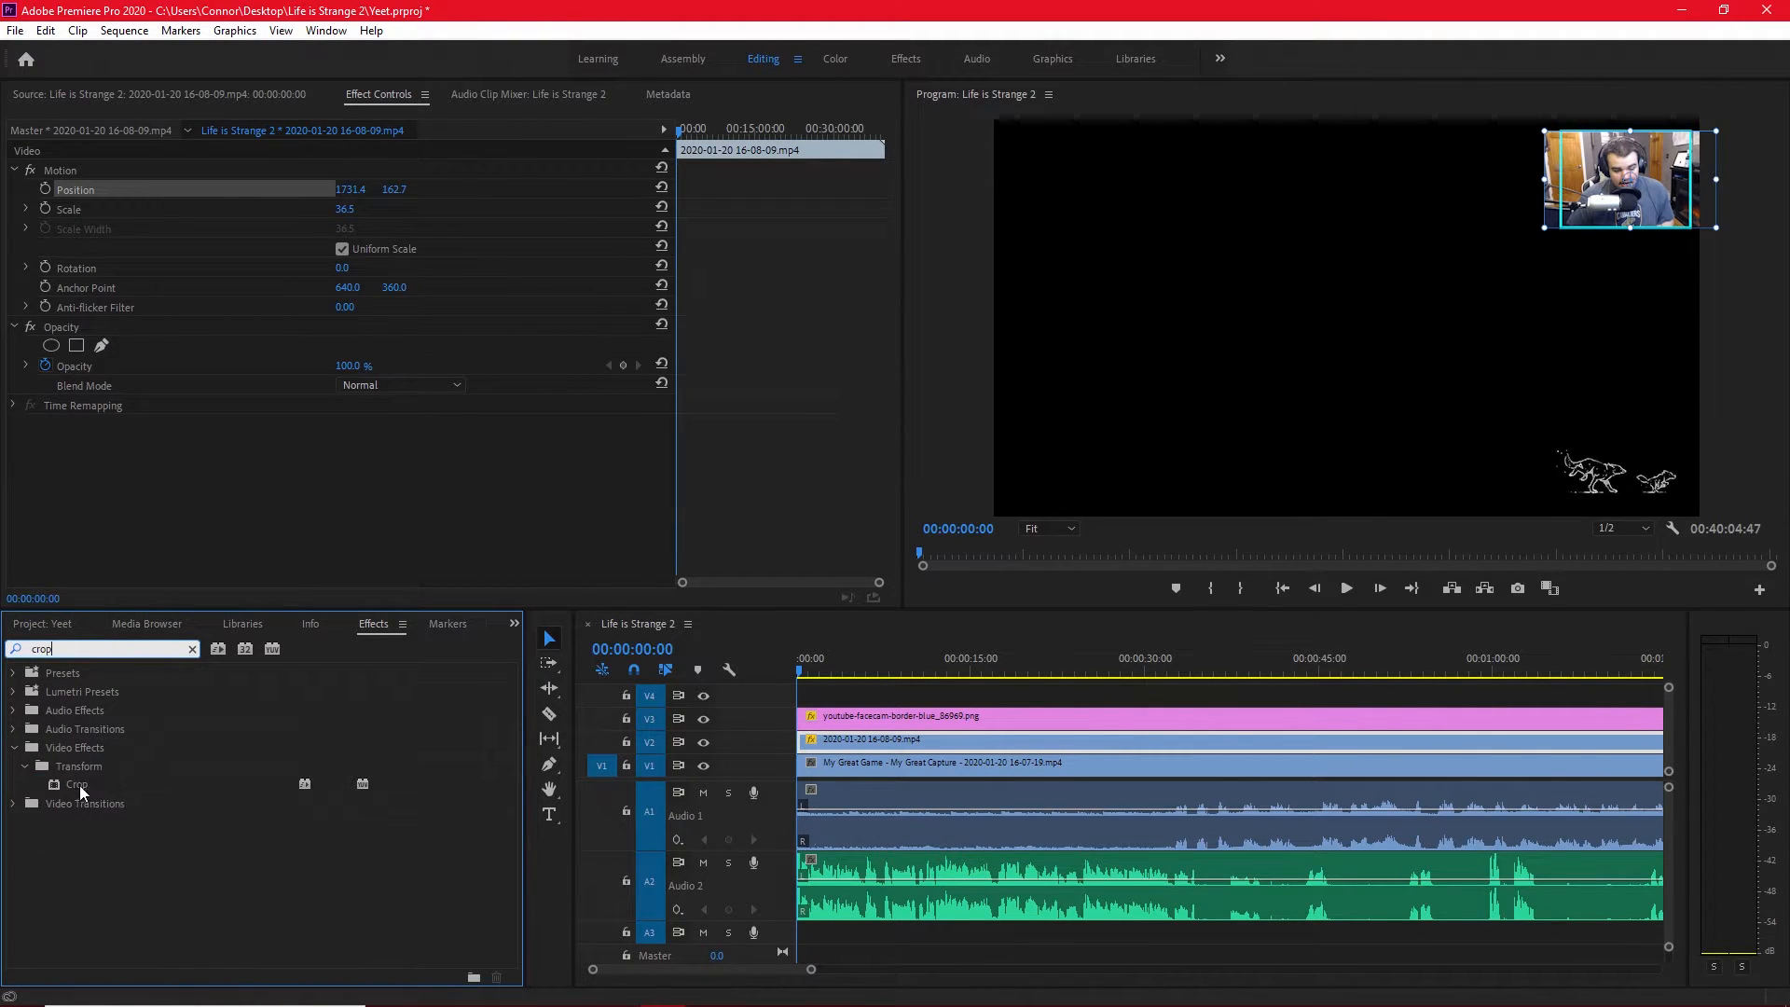
pyautogui.moveTo(80, 791); pyautogui.dragTo(97, 787)
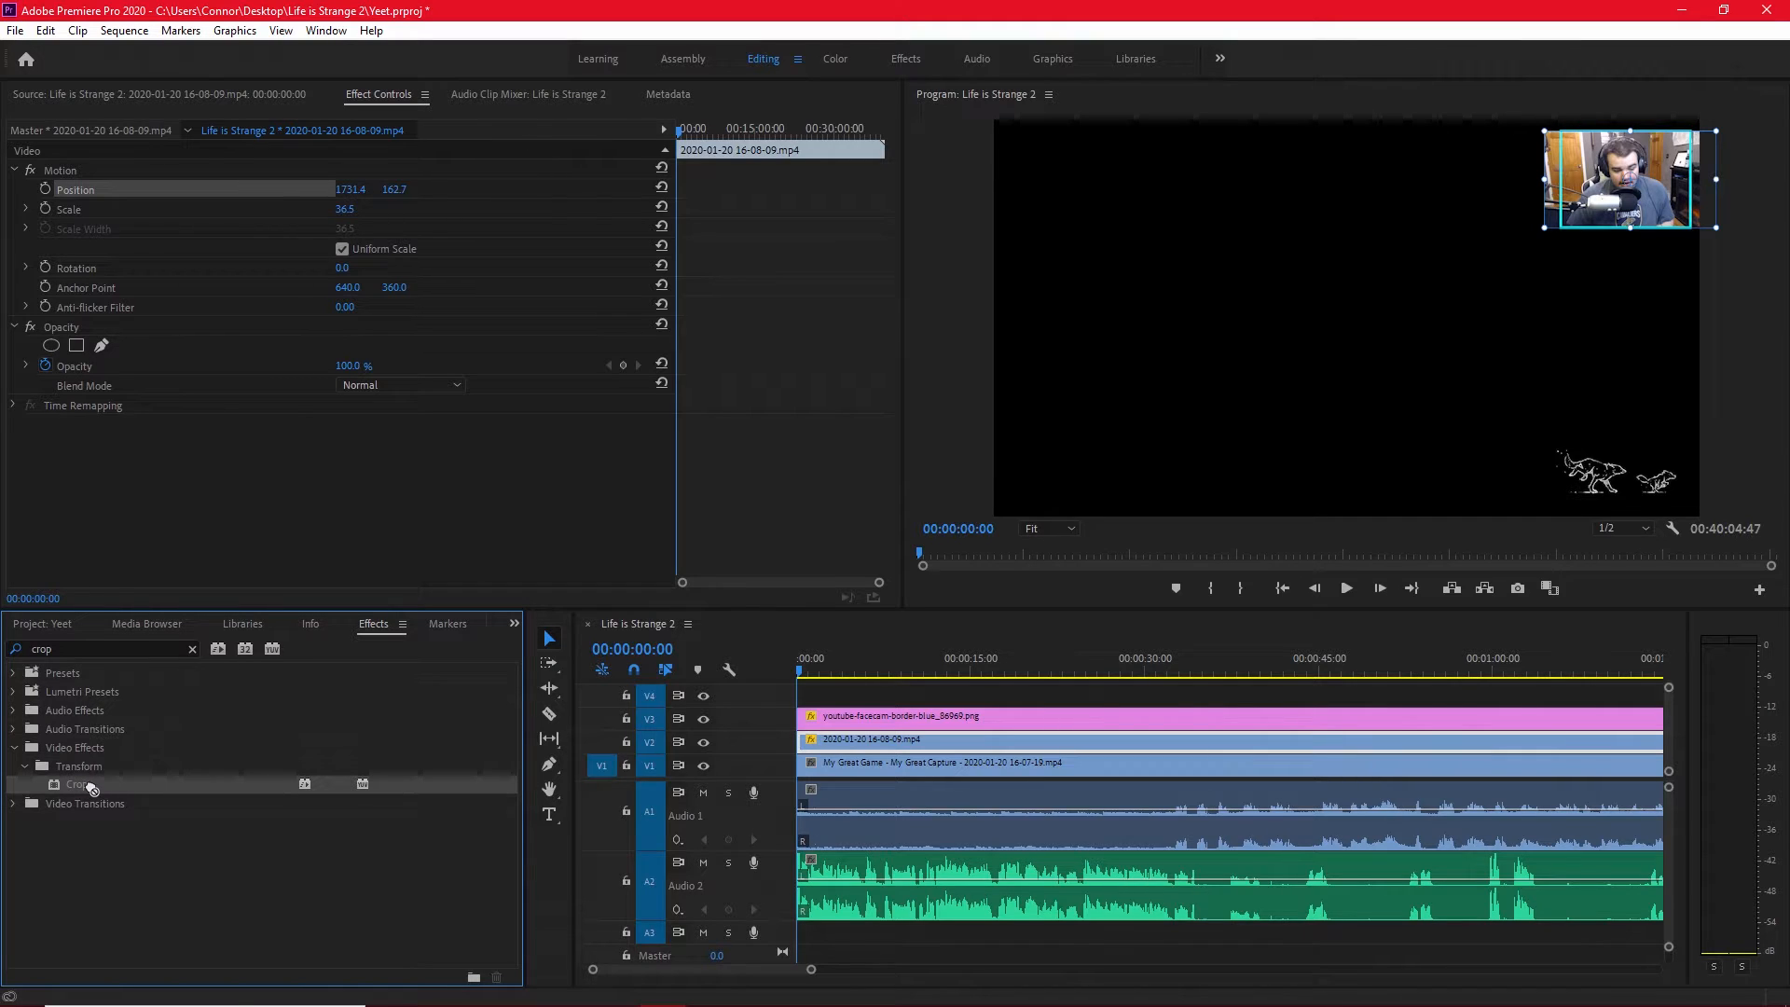
pyautogui.moveTo(227, 775); pyautogui.dragTo(826, 738)
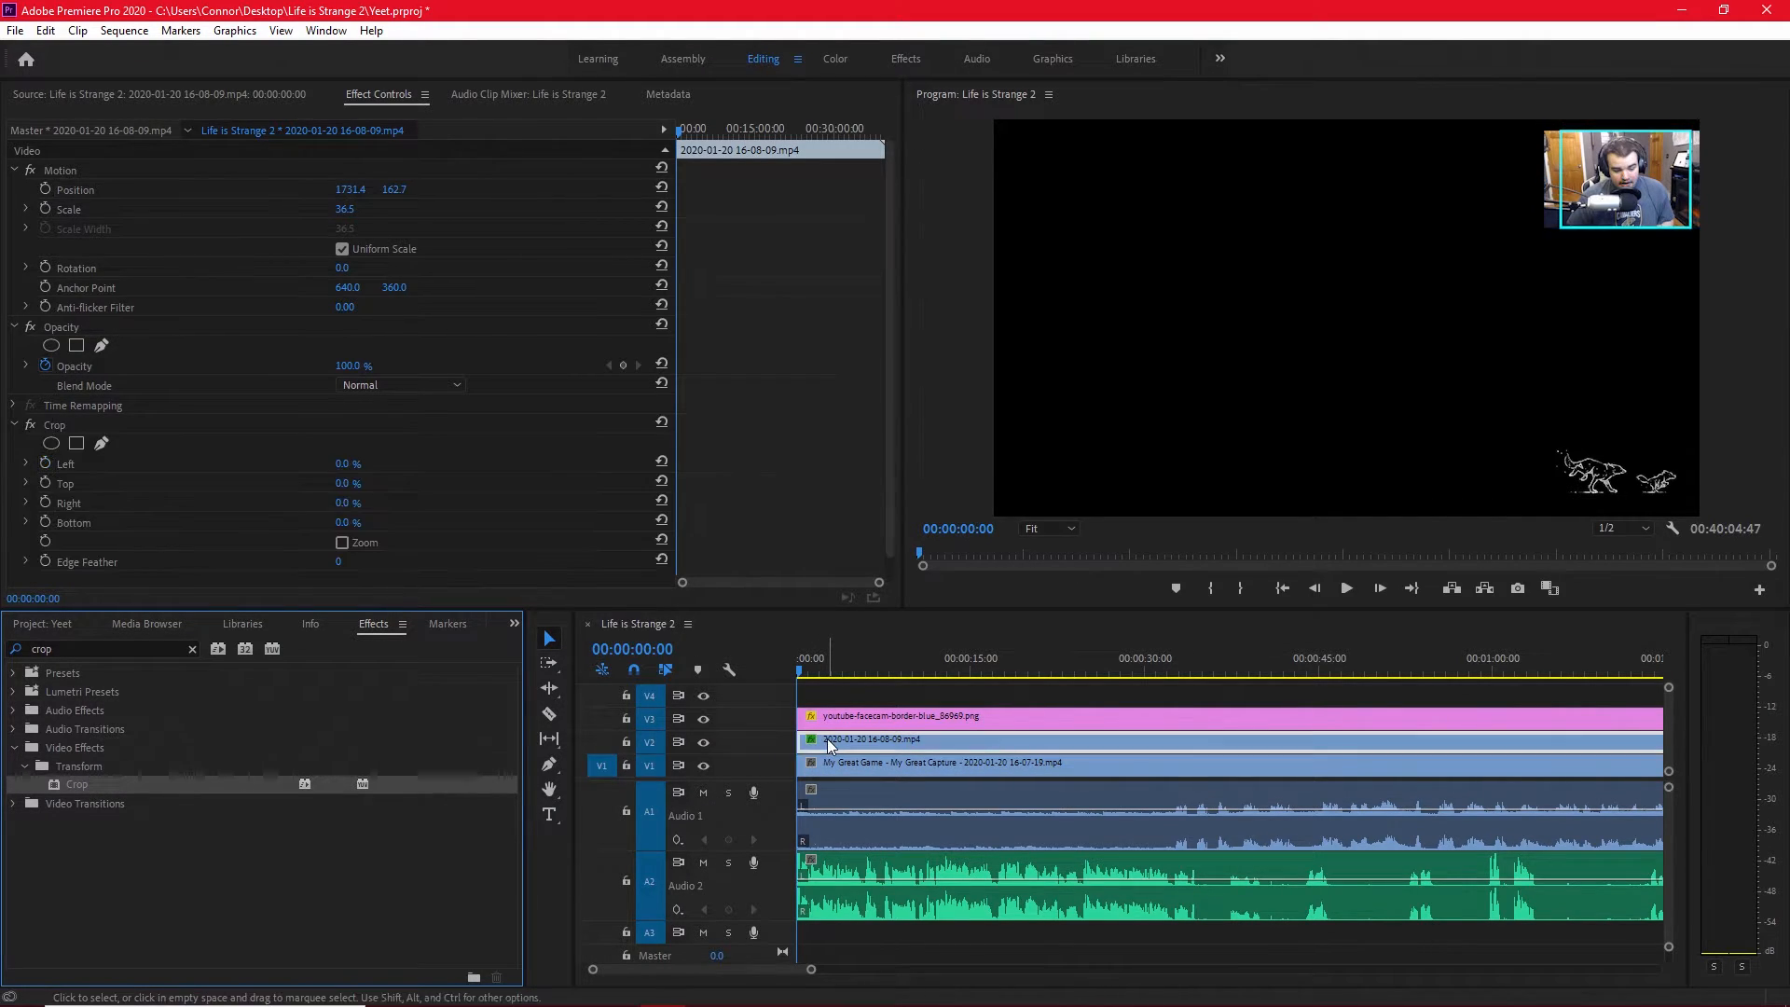
# Crop the left side of the facecam so its edge meets the left edge of the blue border.
pyautogui.click(56, 428)
pyautogui.click(1539, 179)
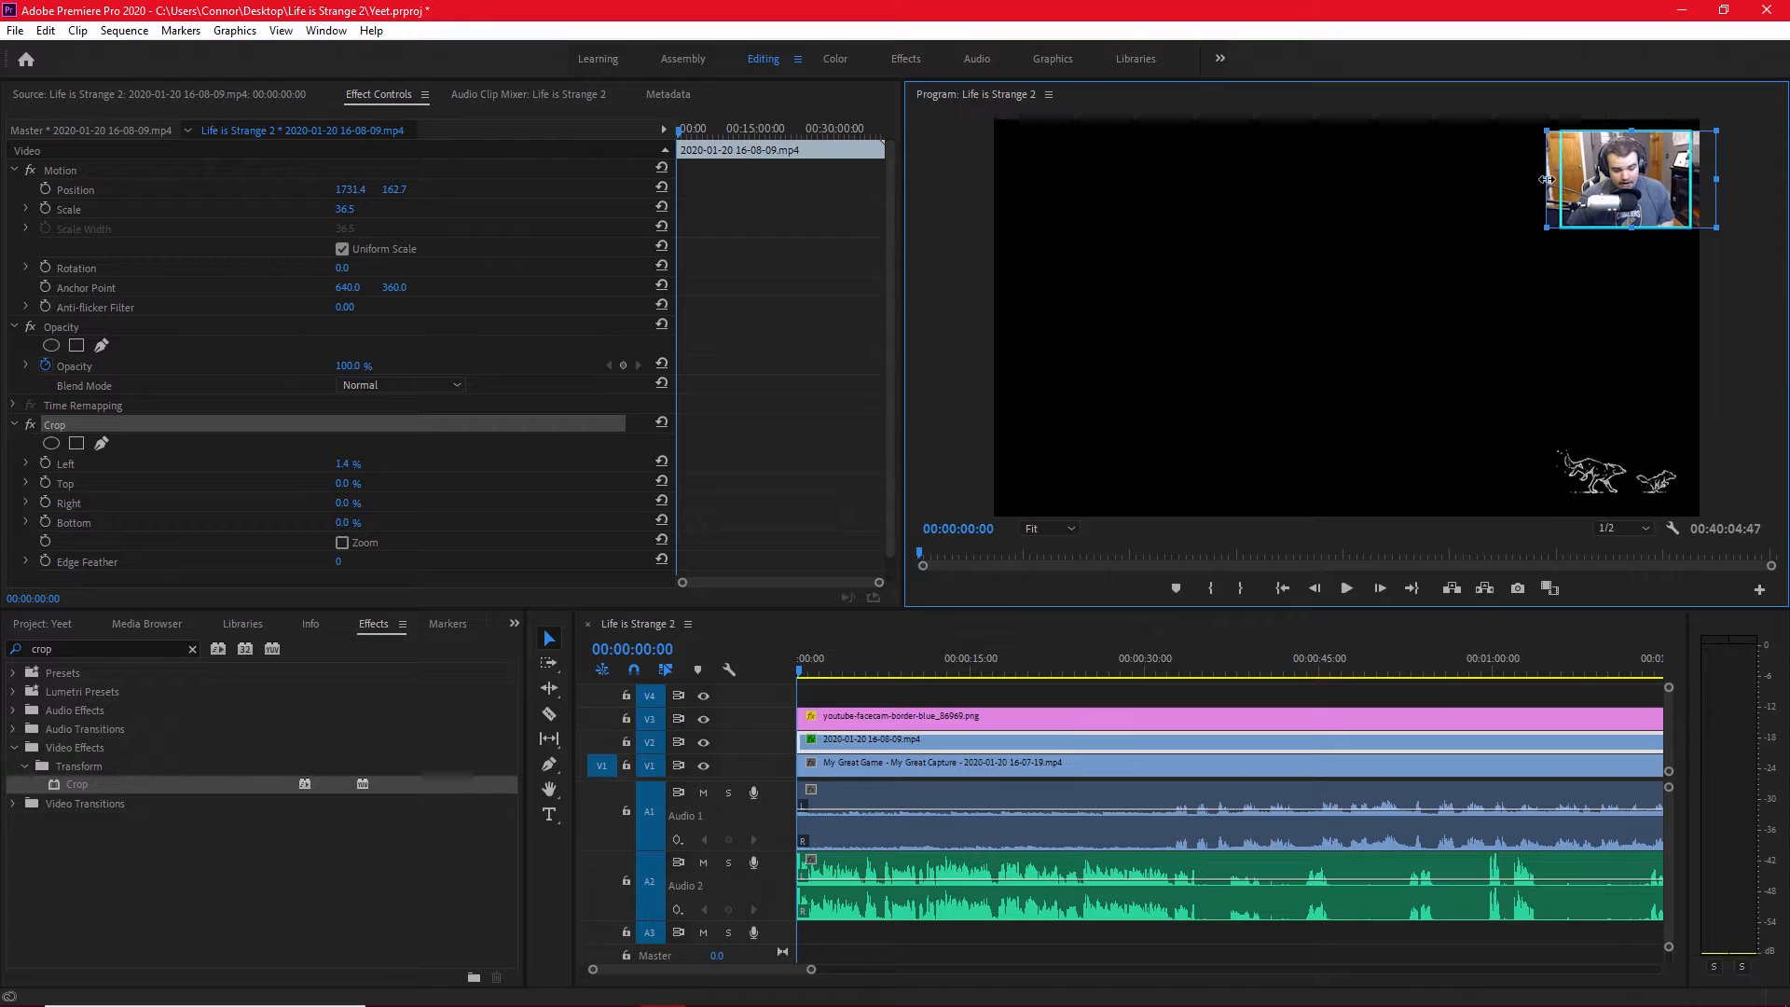
pyautogui.press('`')
pyautogui.moveTo(1286, 236); pyautogui.dragTo(1315, 233)
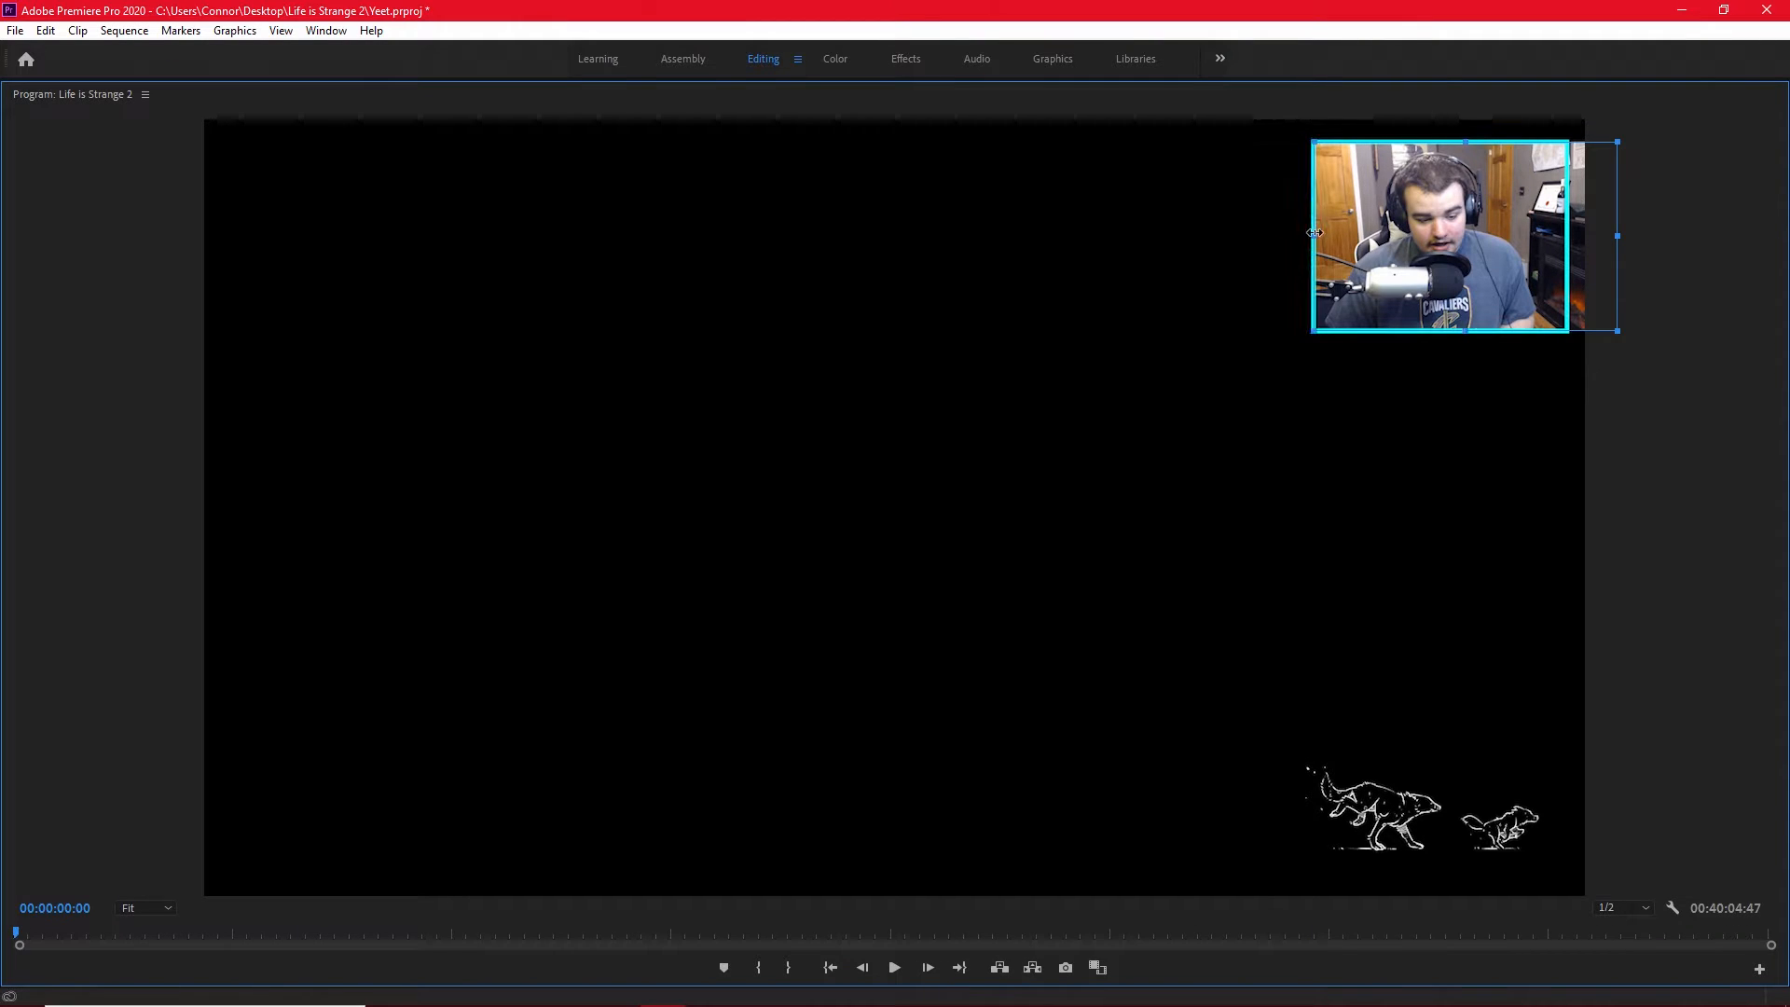
# Crop the right side of the facecam so its edge meets the right edge of the blue border.
pyautogui.moveTo(1617, 235); pyautogui.dragTo(1568, 239)
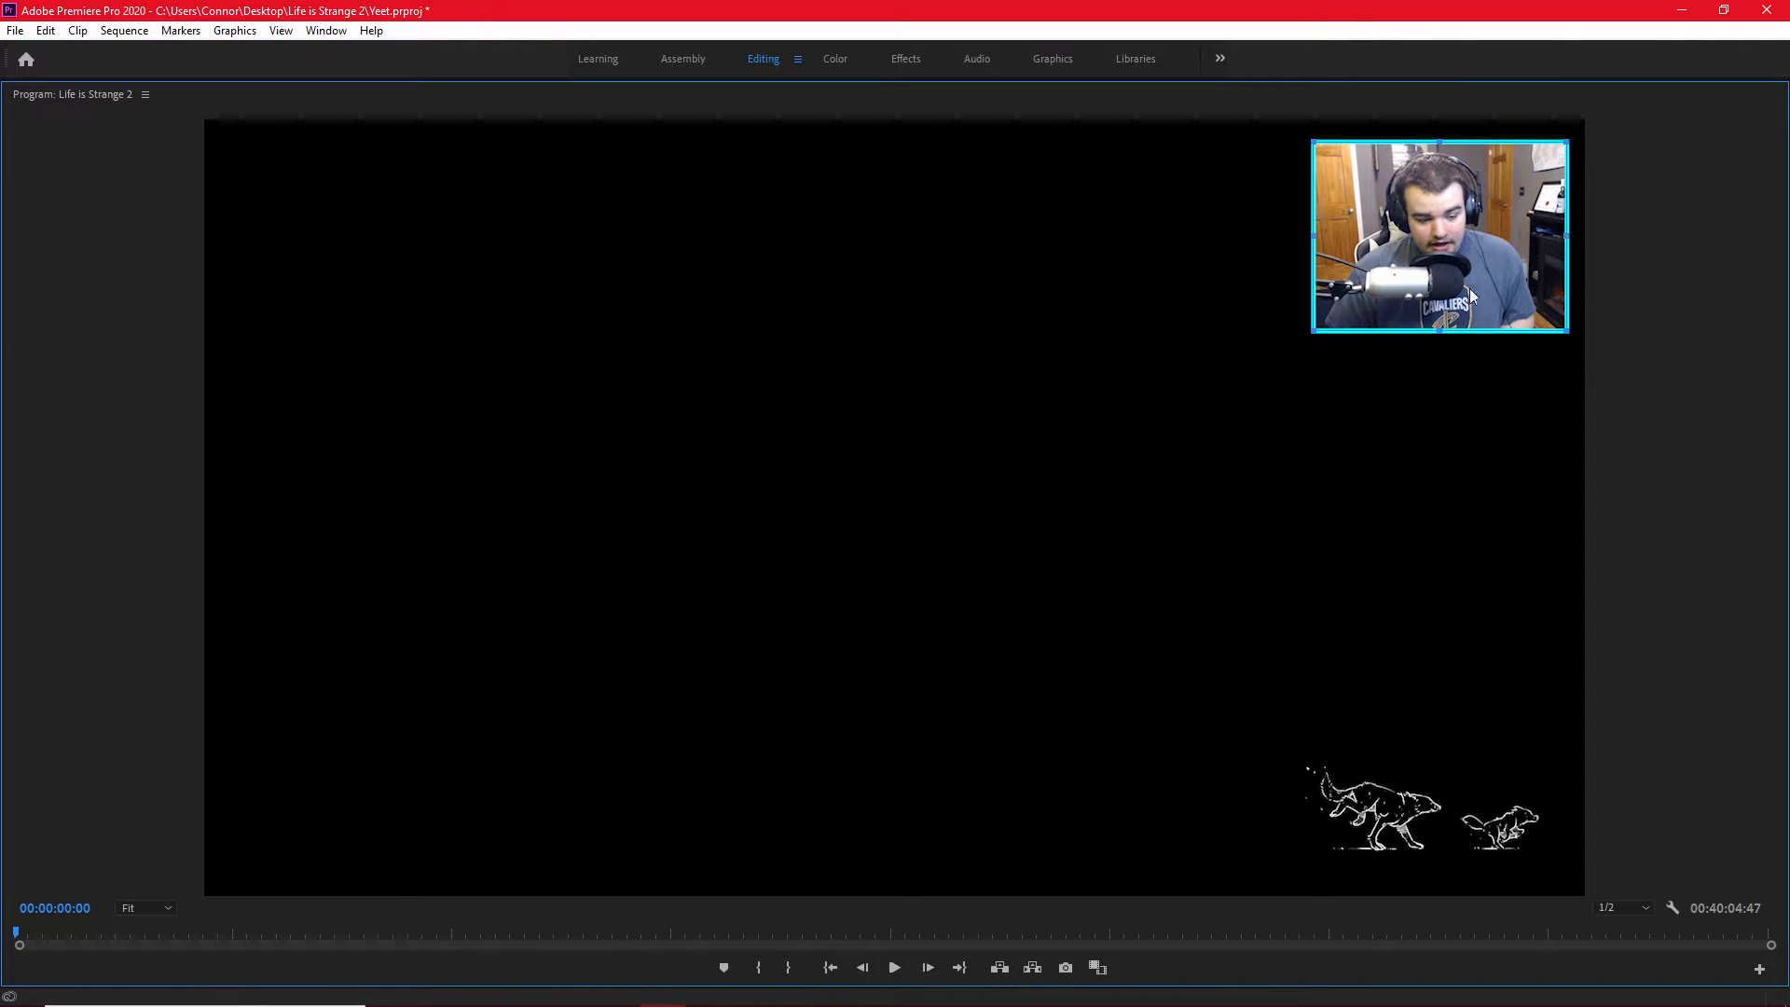
pyautogui.press('`')
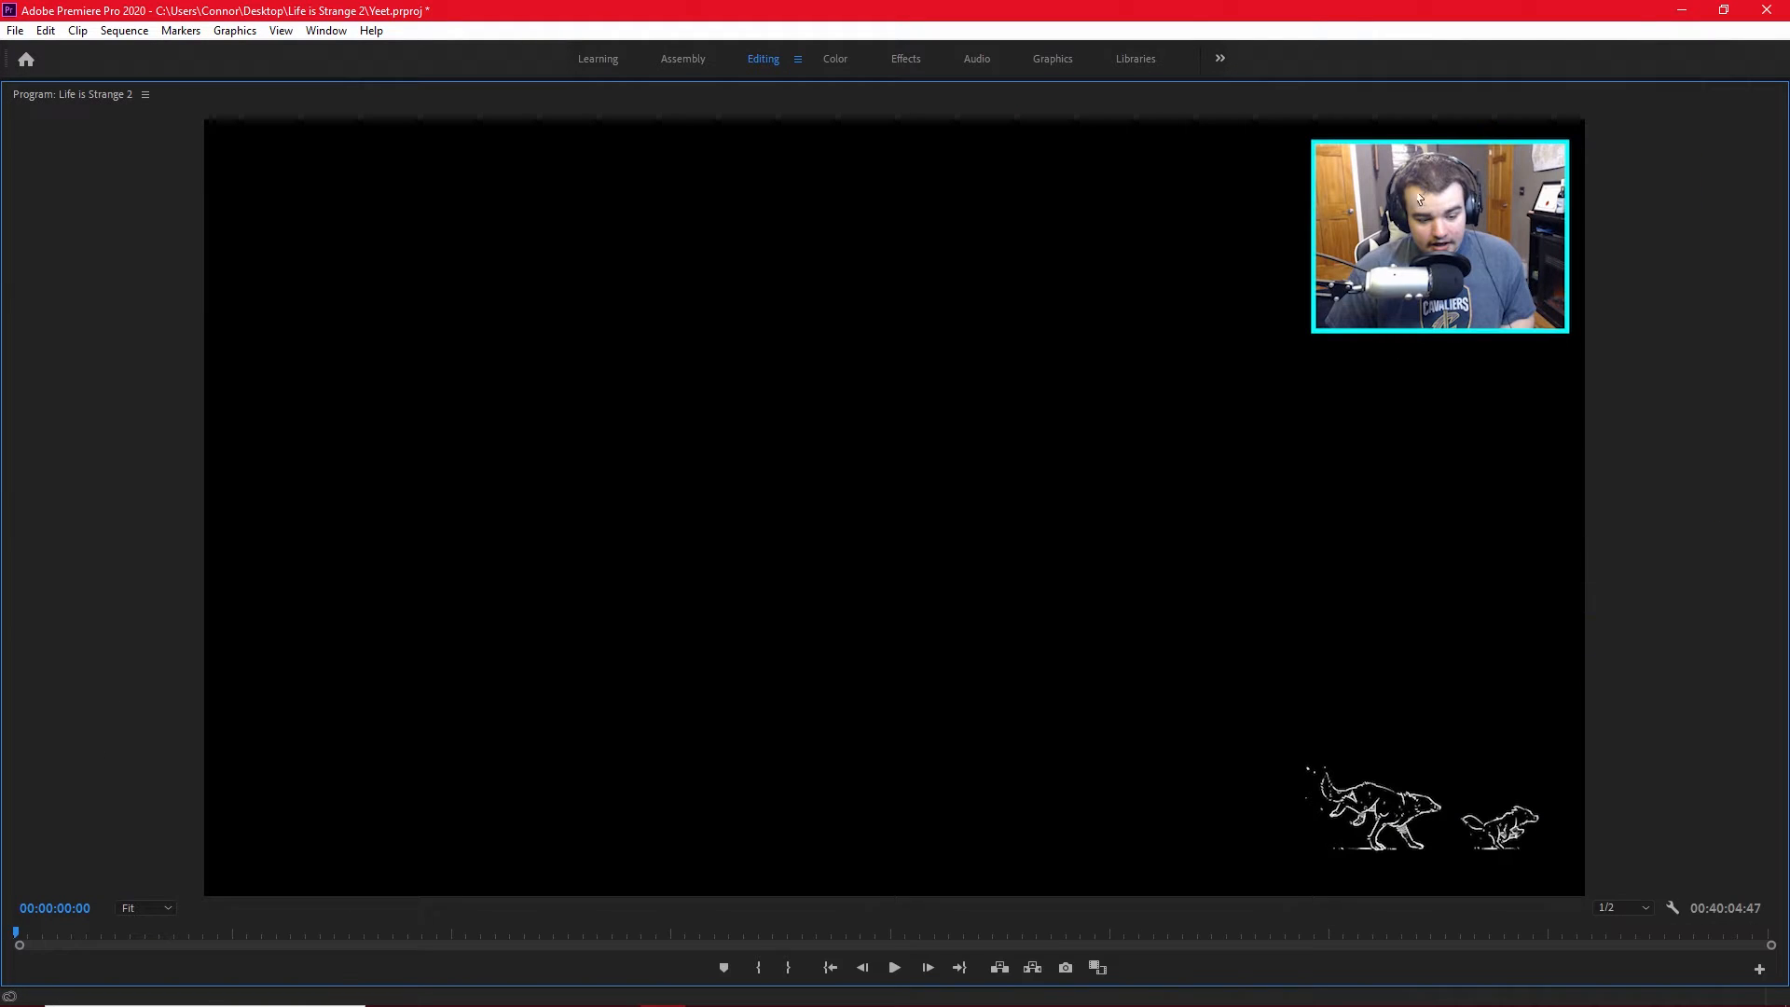
pyautogui.press('`')
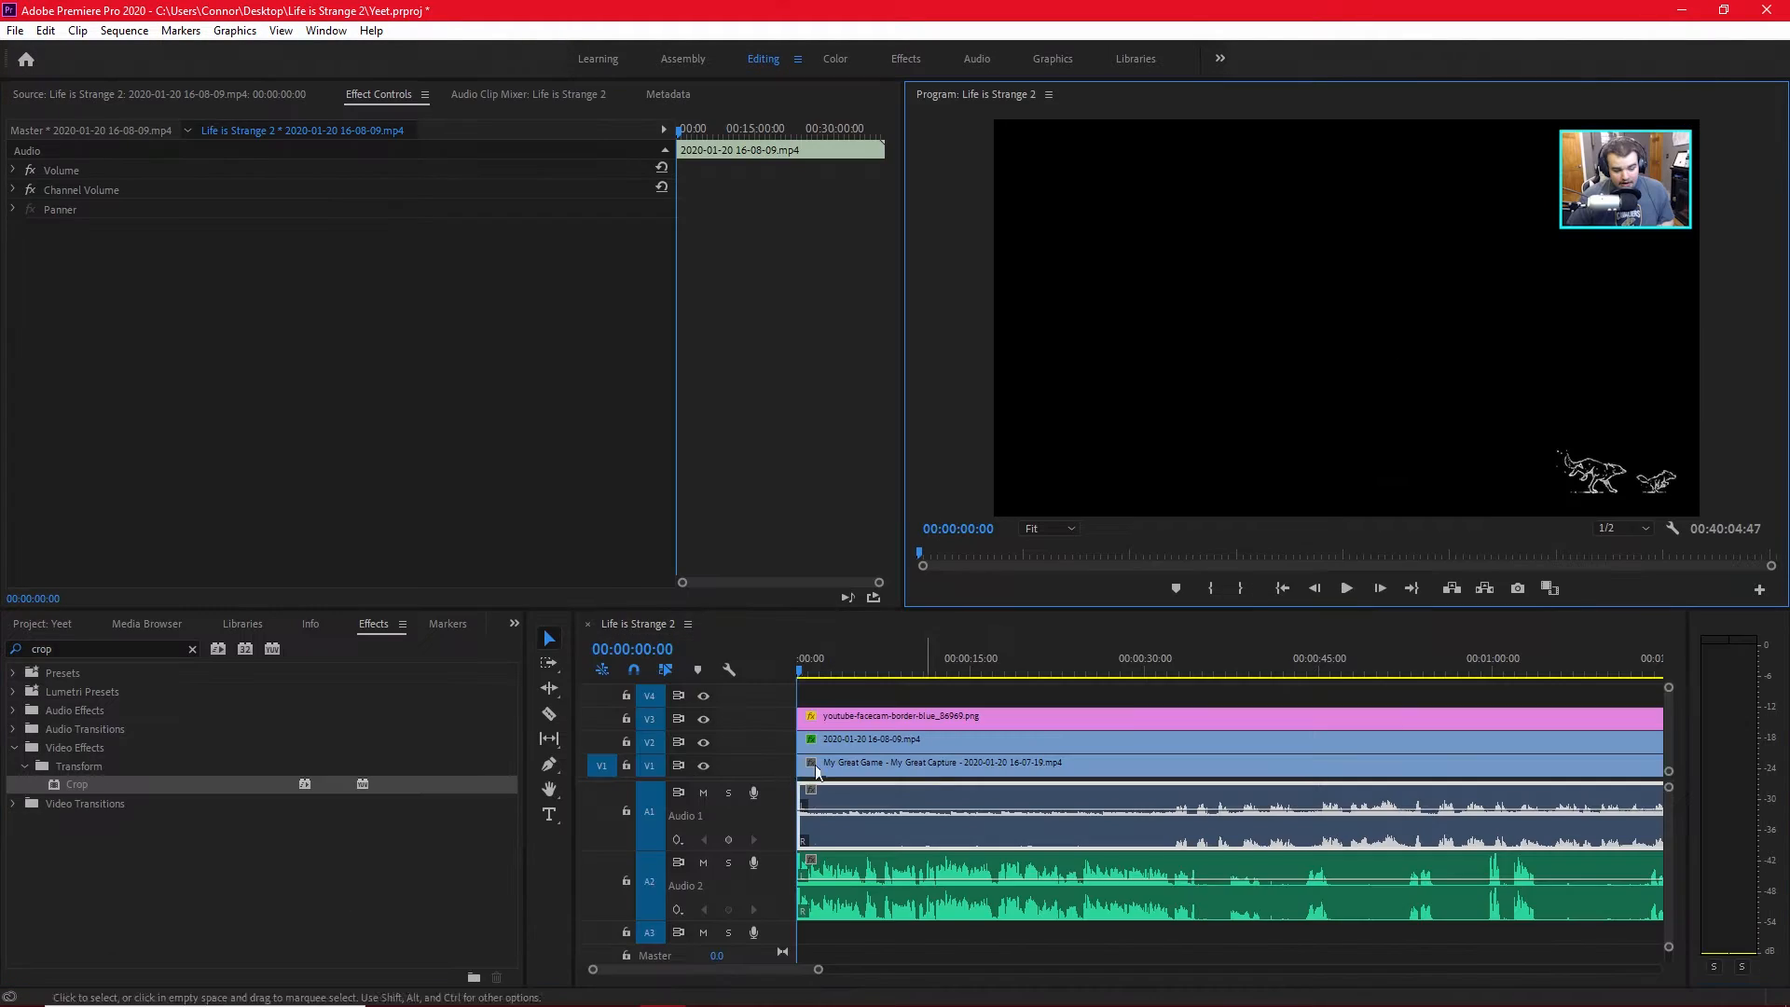
# Link the facecam and gameplay clips on V2 and V1 with the audio clips on A1 and A2.
pyautogui.moveTo(855, 819); pyautogui.dragTo(859, 744)
pyautogui.rightClick(860, 745)
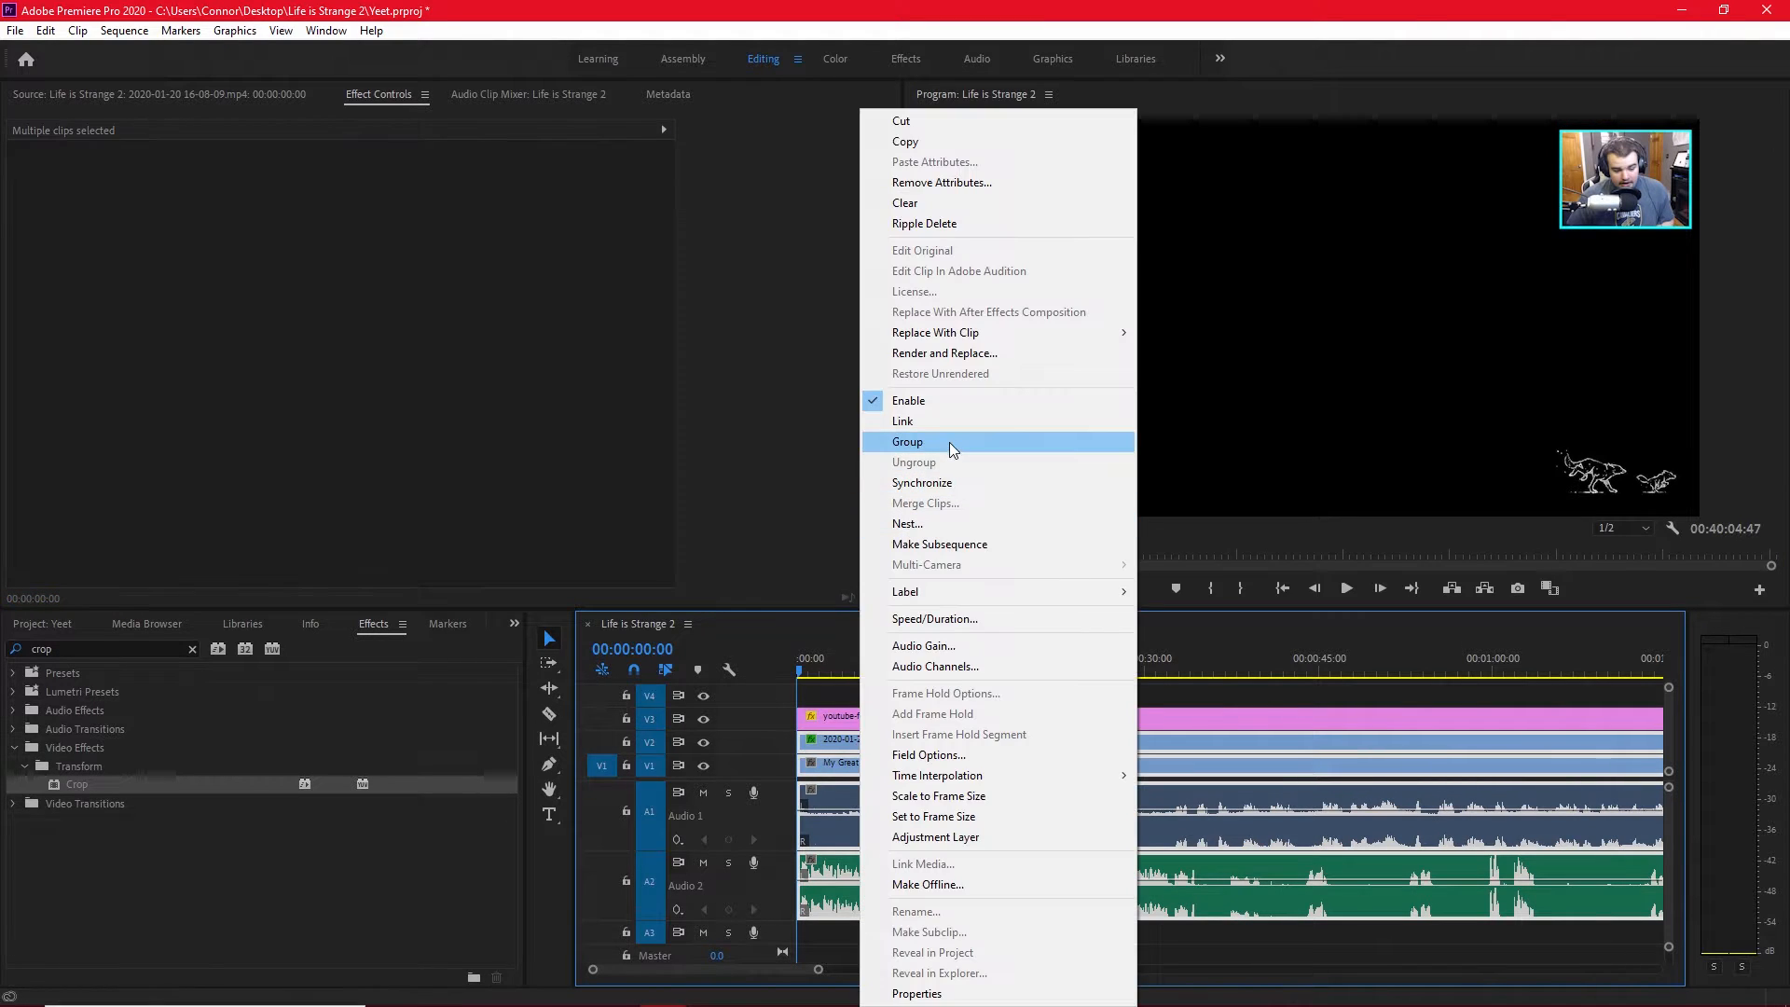
pyautogui.click(948, 422)
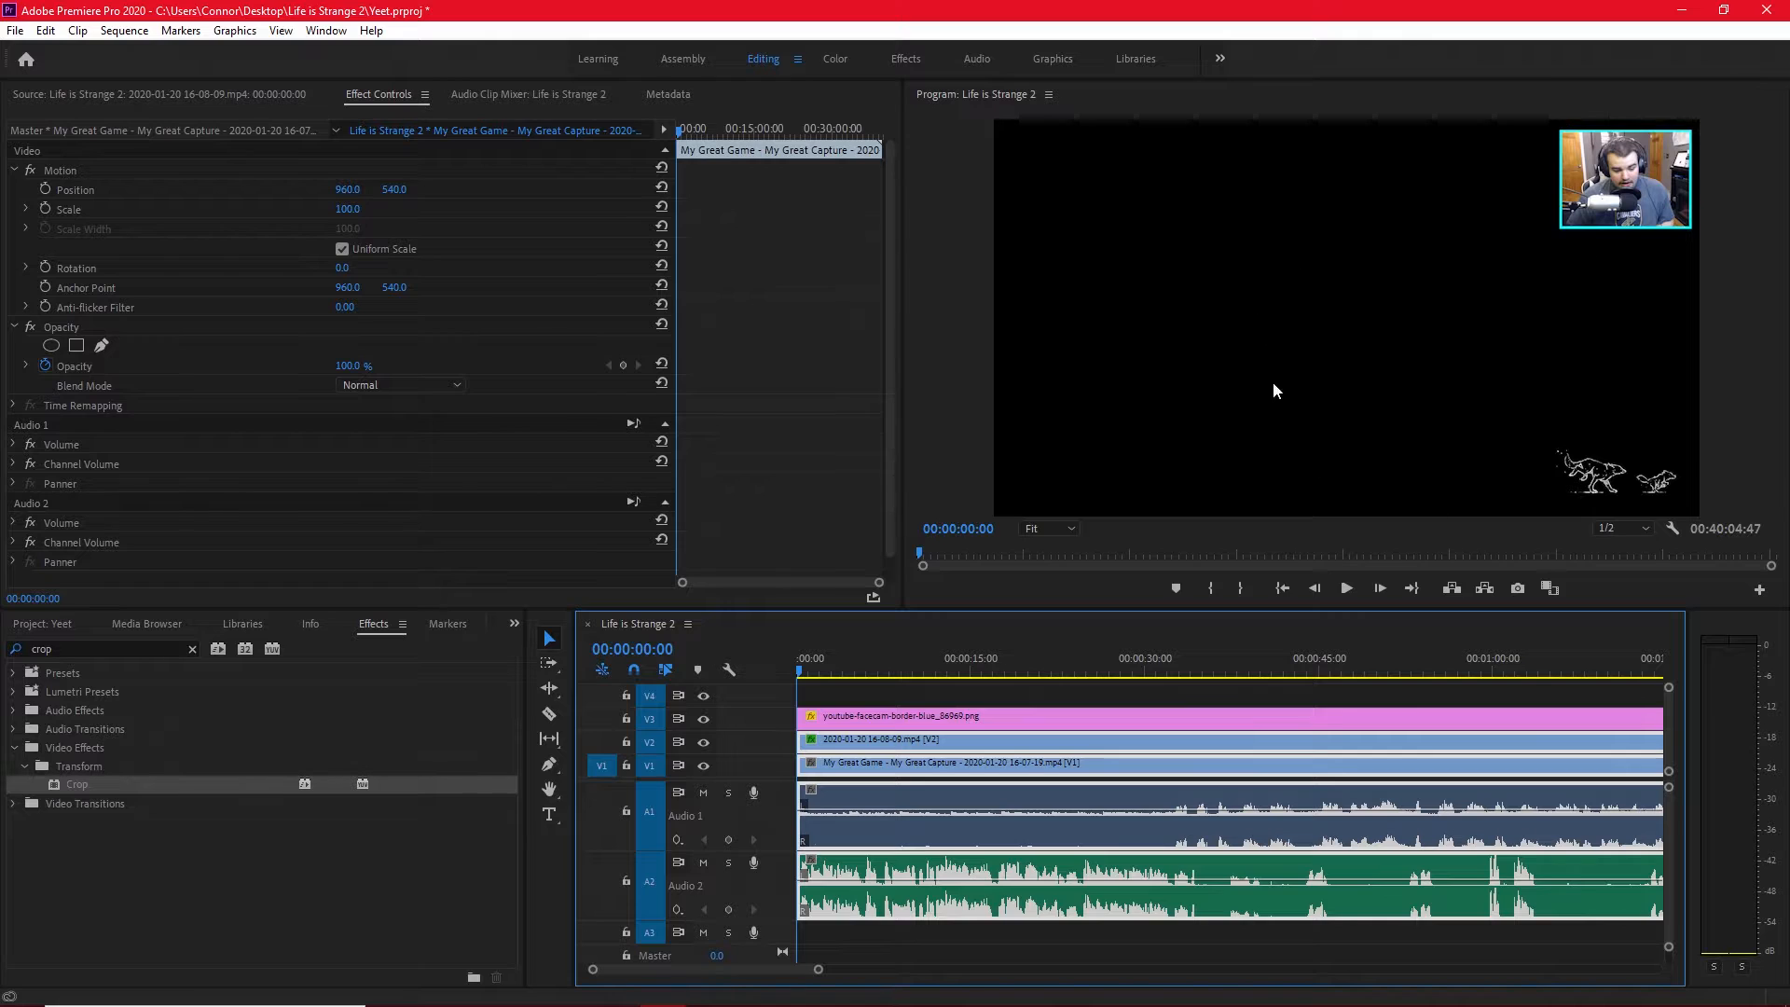
# Examine the facecam overlay on the gameplay at 00:00:22:58 and 00:00:56:19, enlarged and with the V3 border hidden and shown.
pyautogui.click(1064, 671)
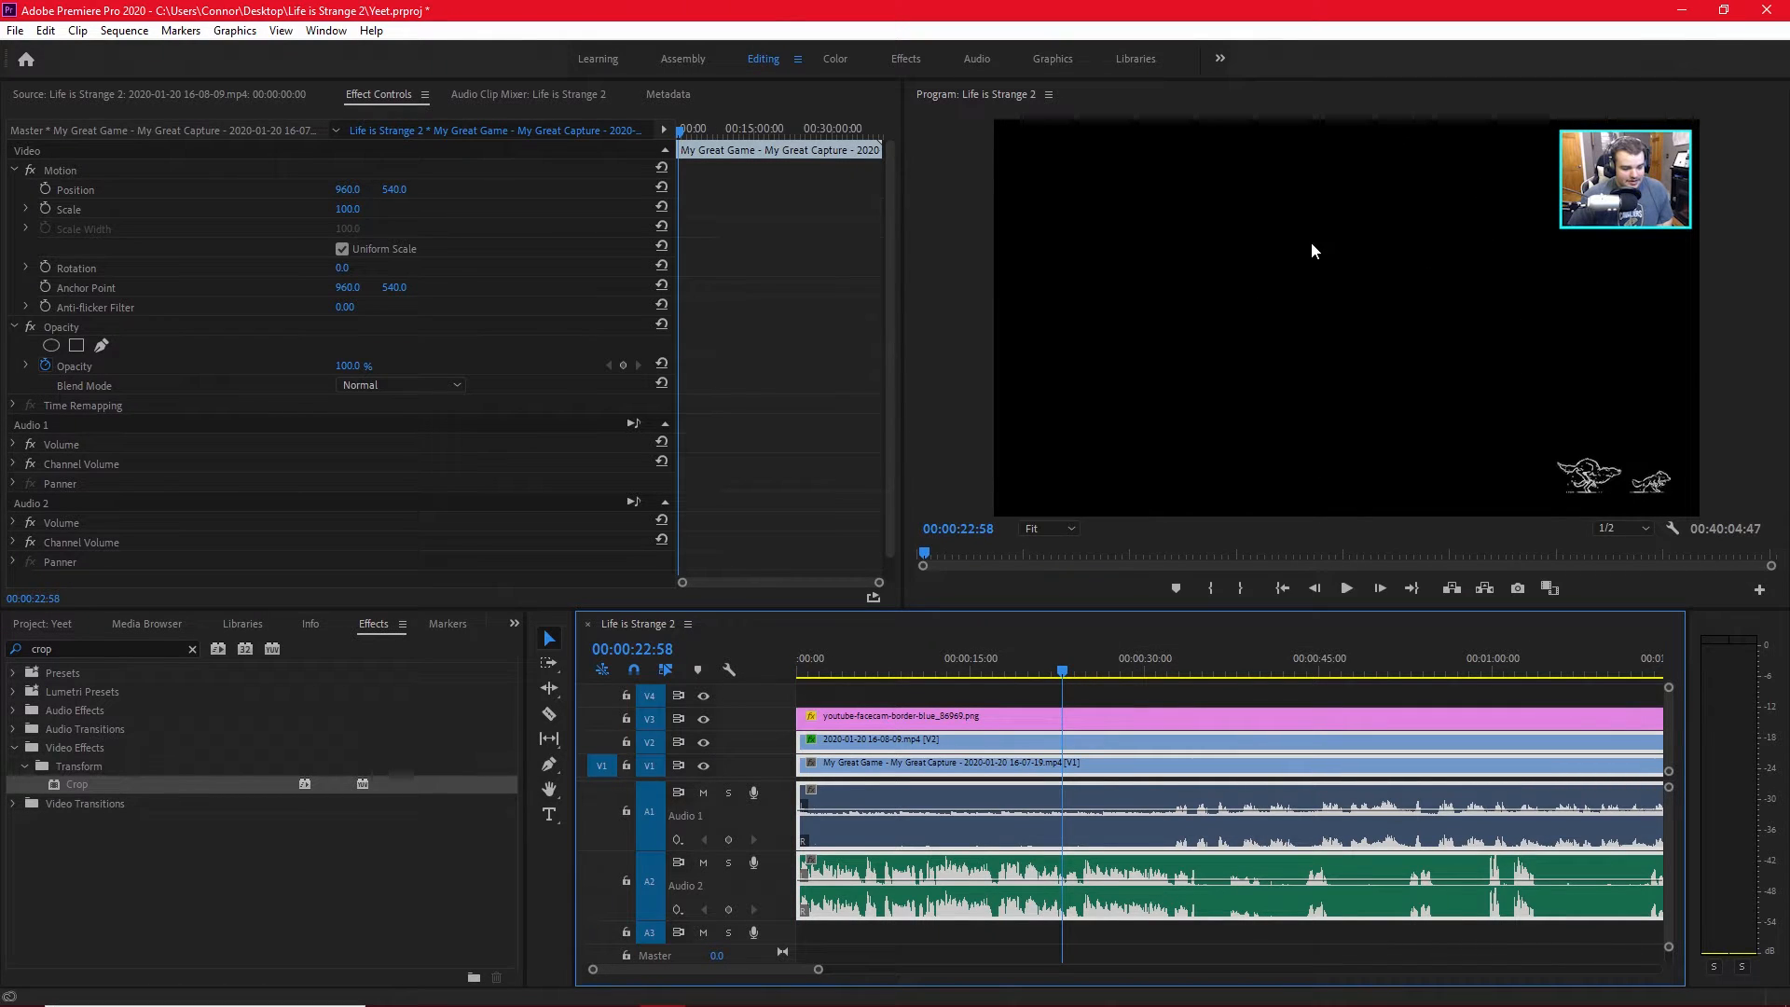
pyautogui.click(1450, 667)
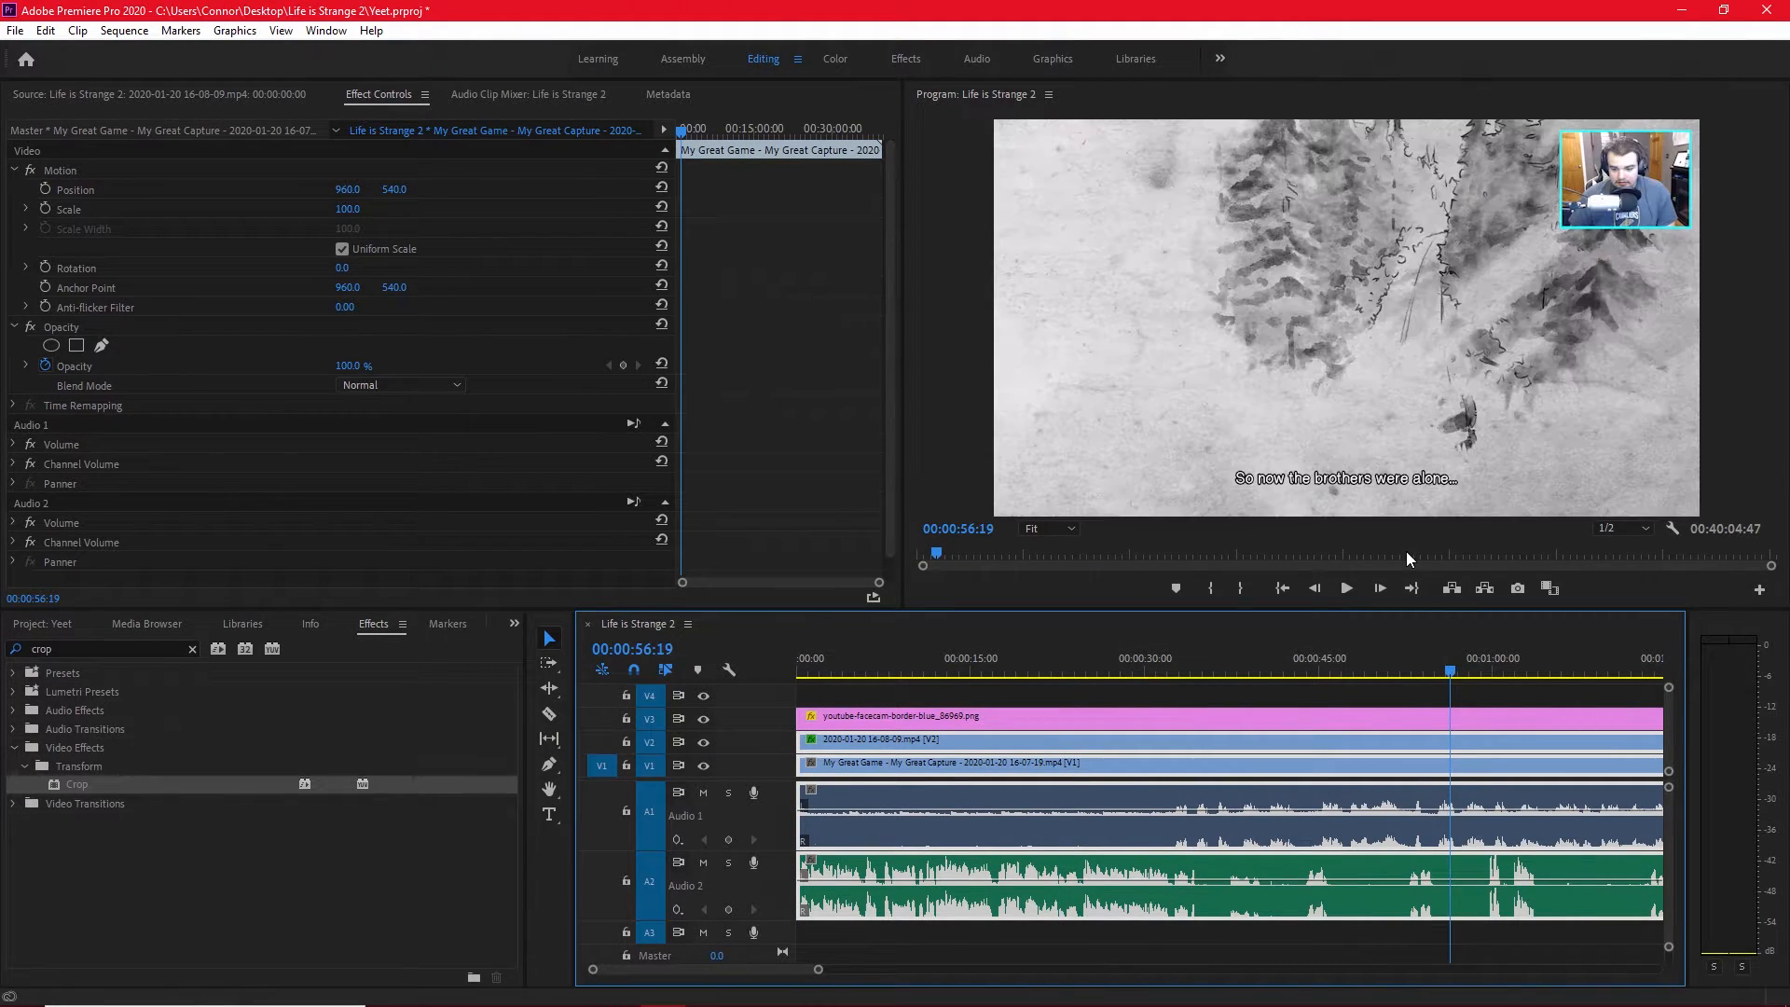
pyautogui.click(1413, 407)
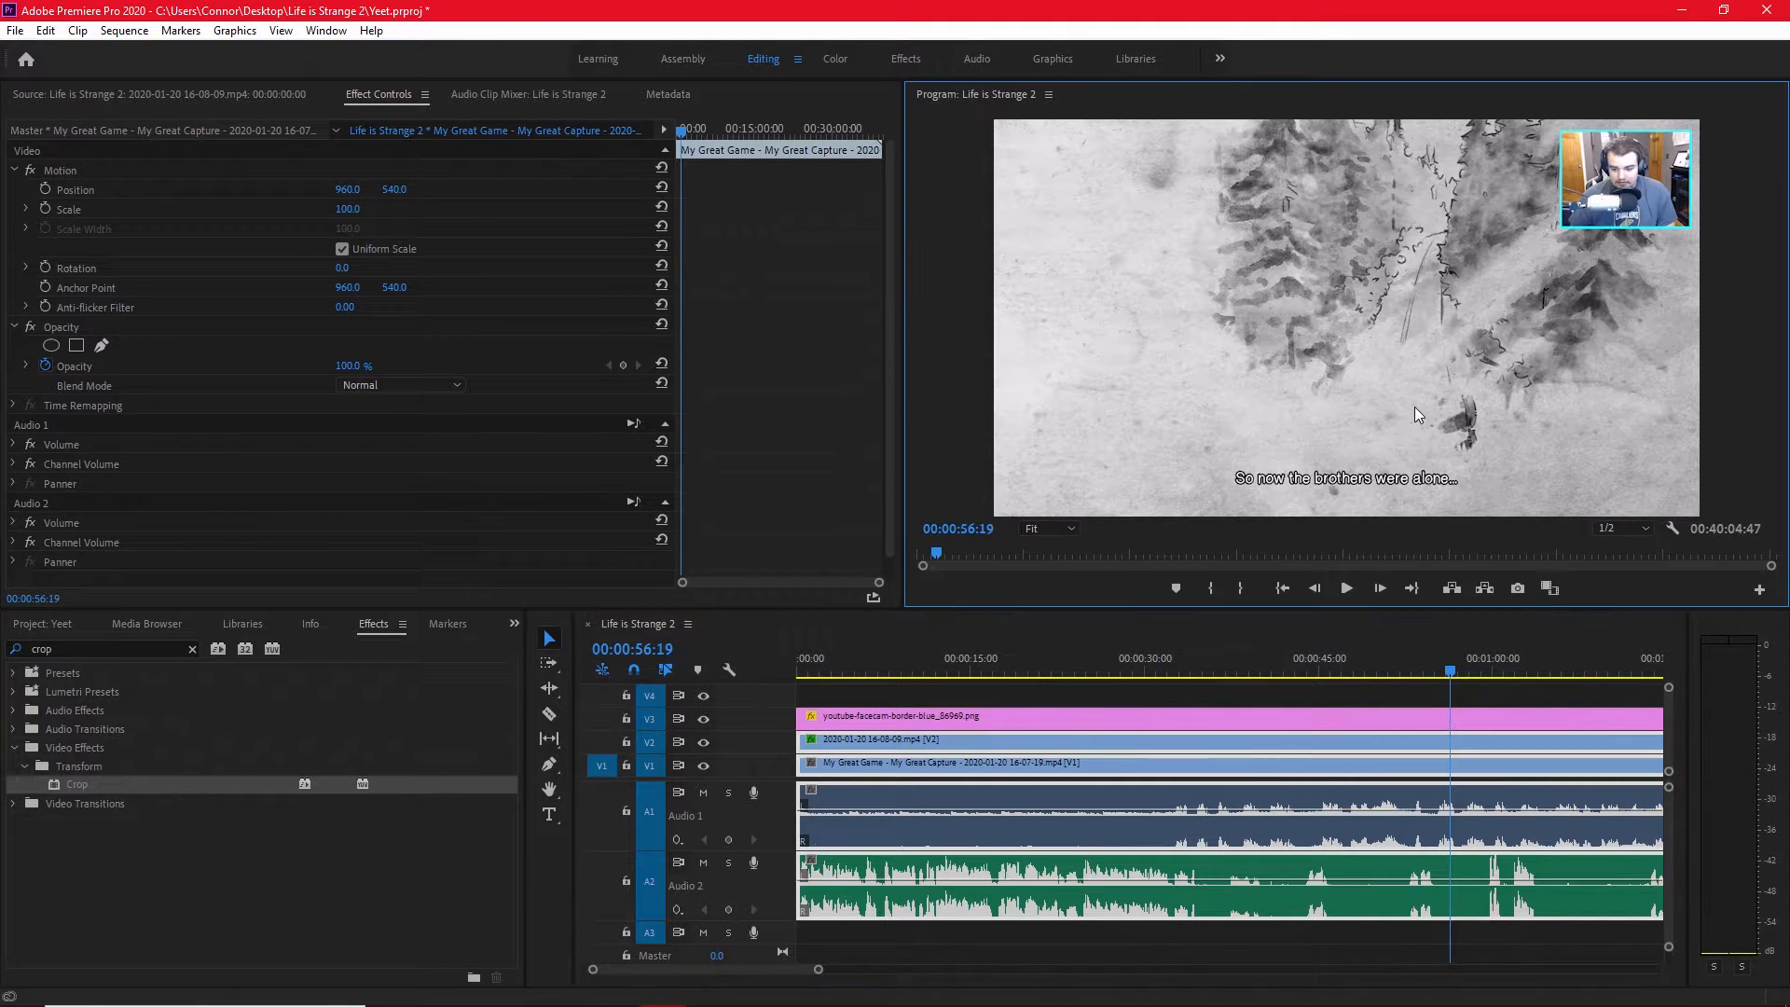
pyautogui.press('`')
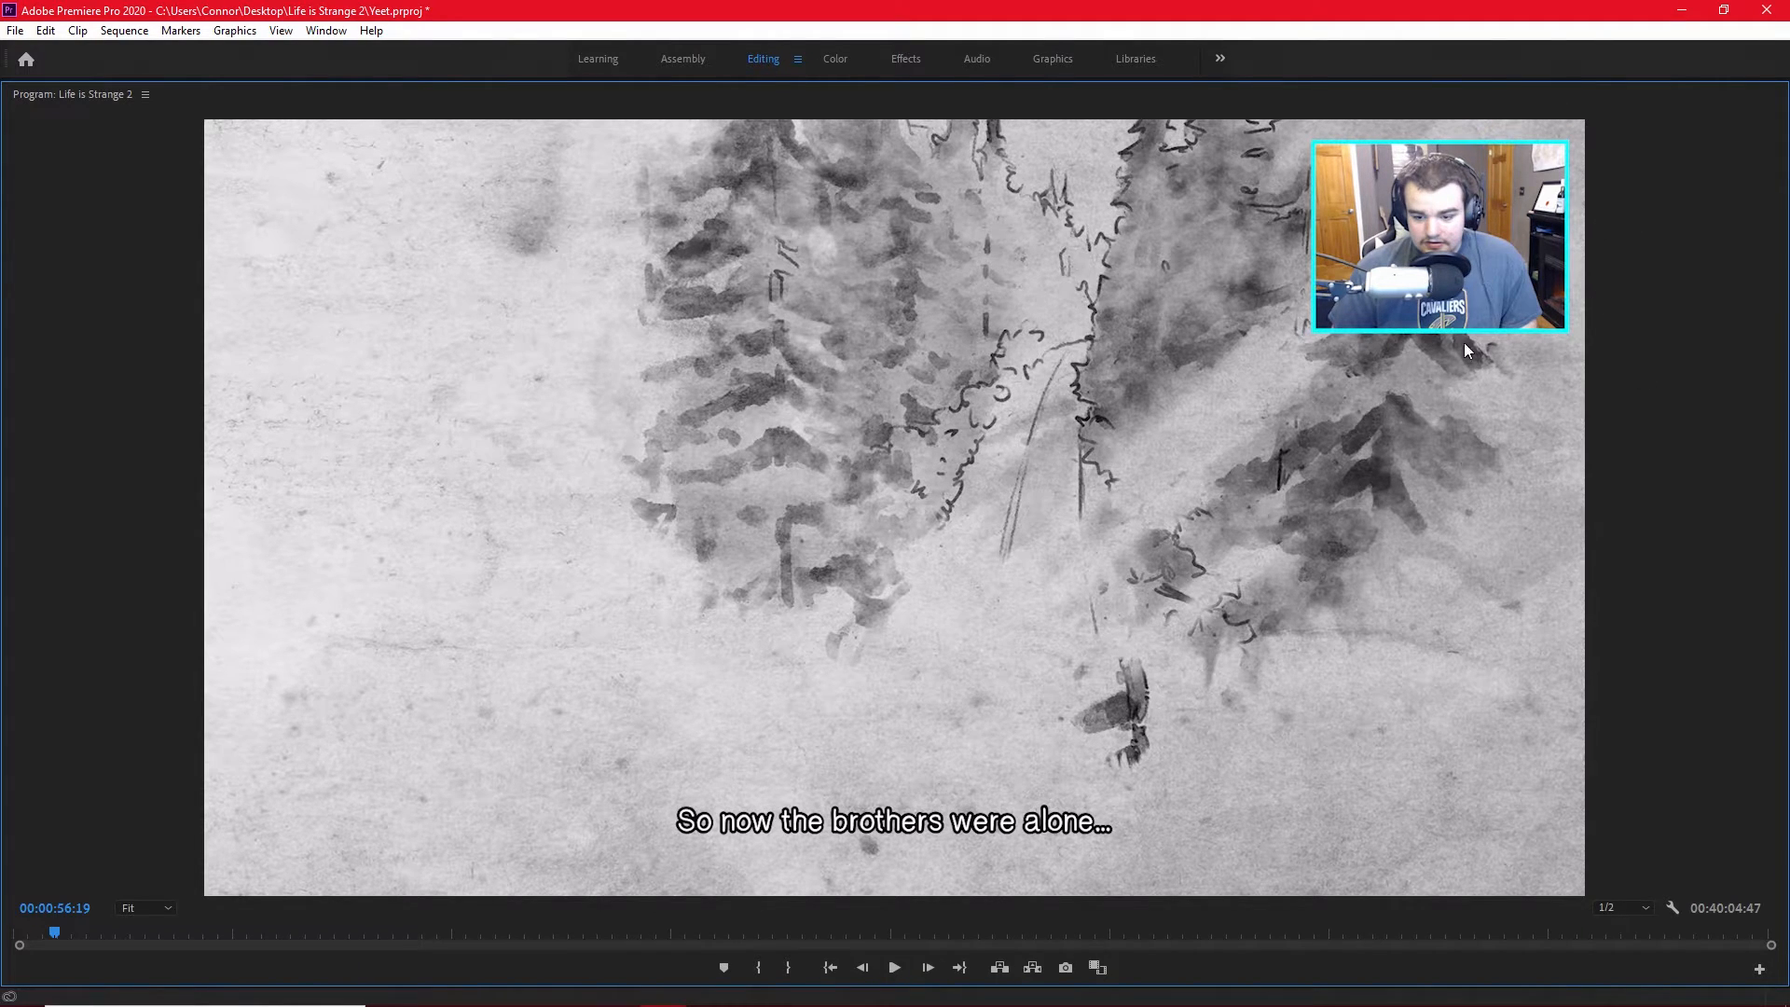
pyautogui.press('`')
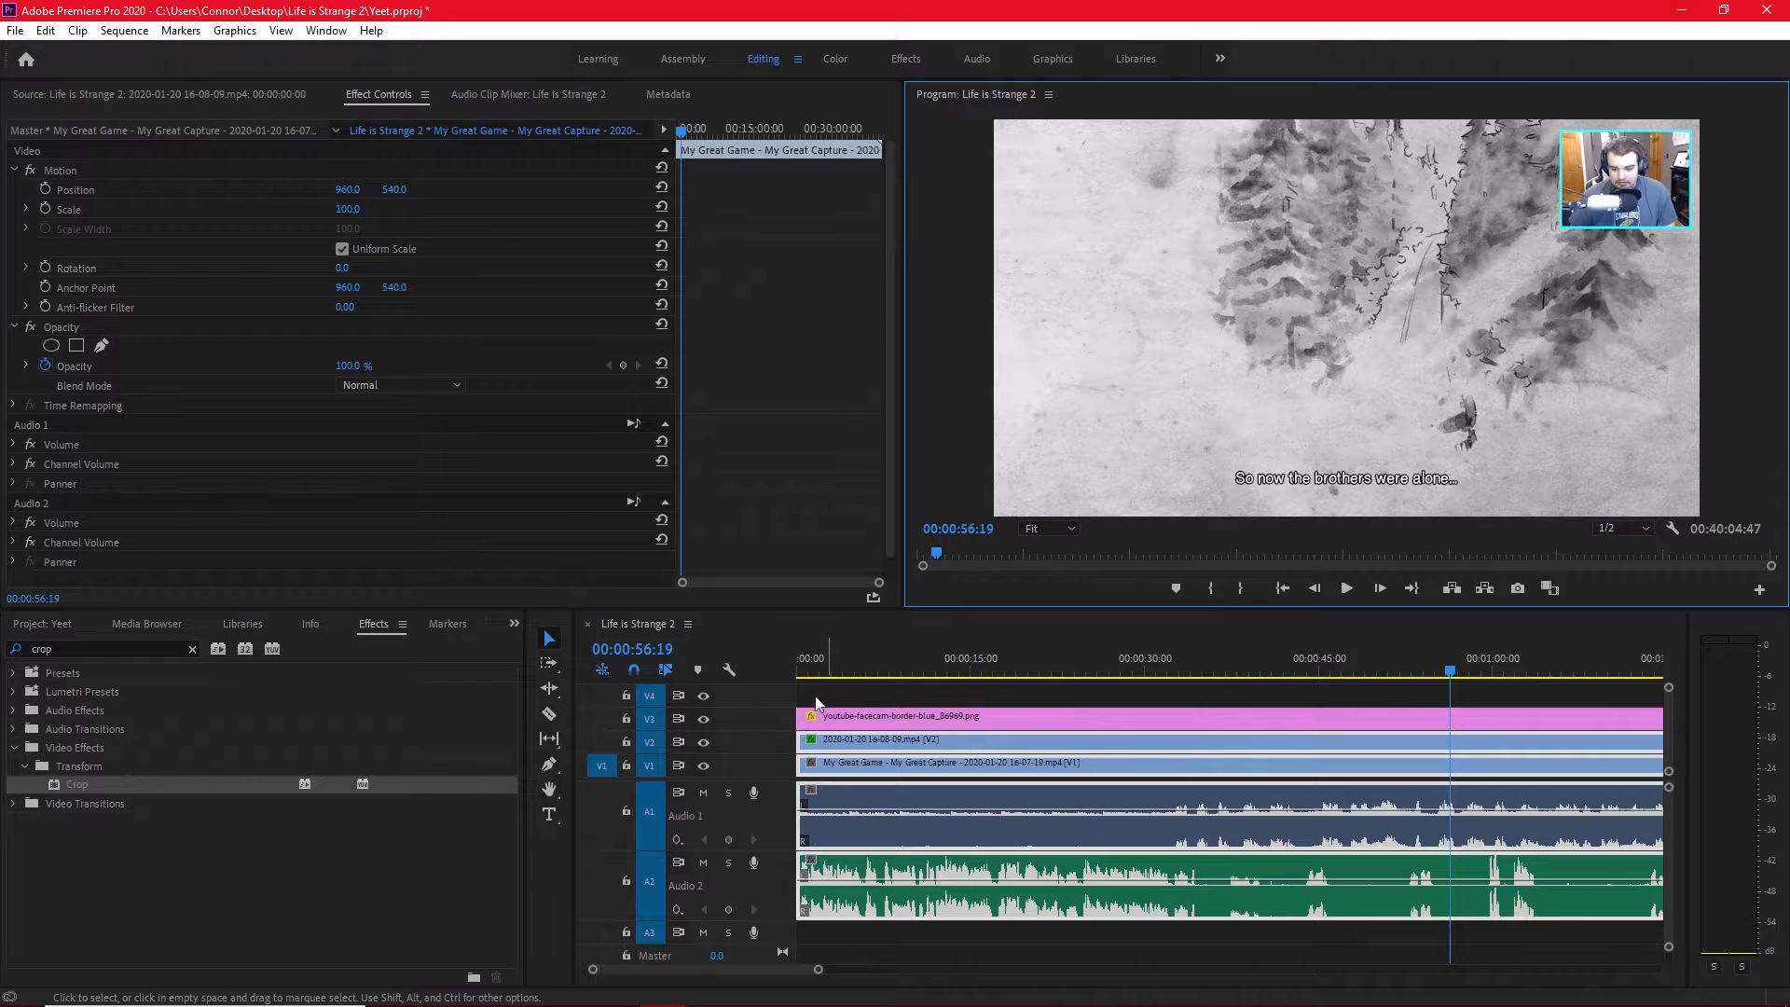
pyautogui.click(705, 720)
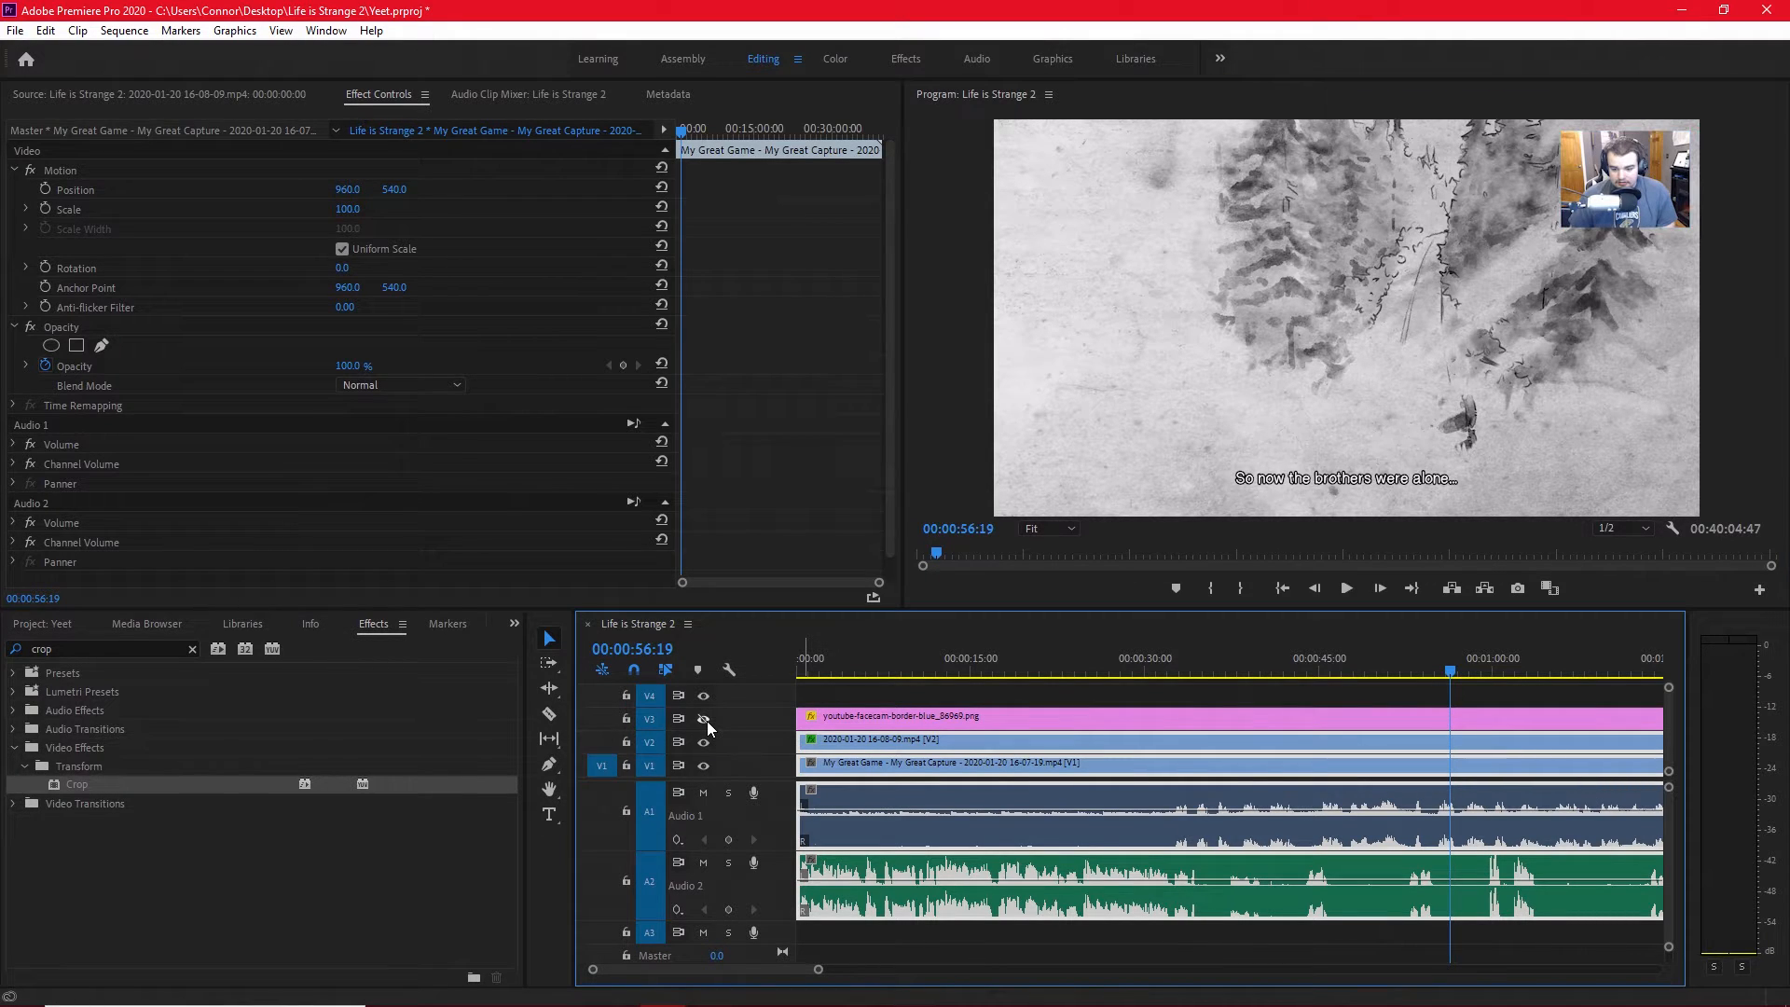
pyautogui.click(705, 719)
pyautogui.click(705, 720)
pyautogui.click(704, 720)
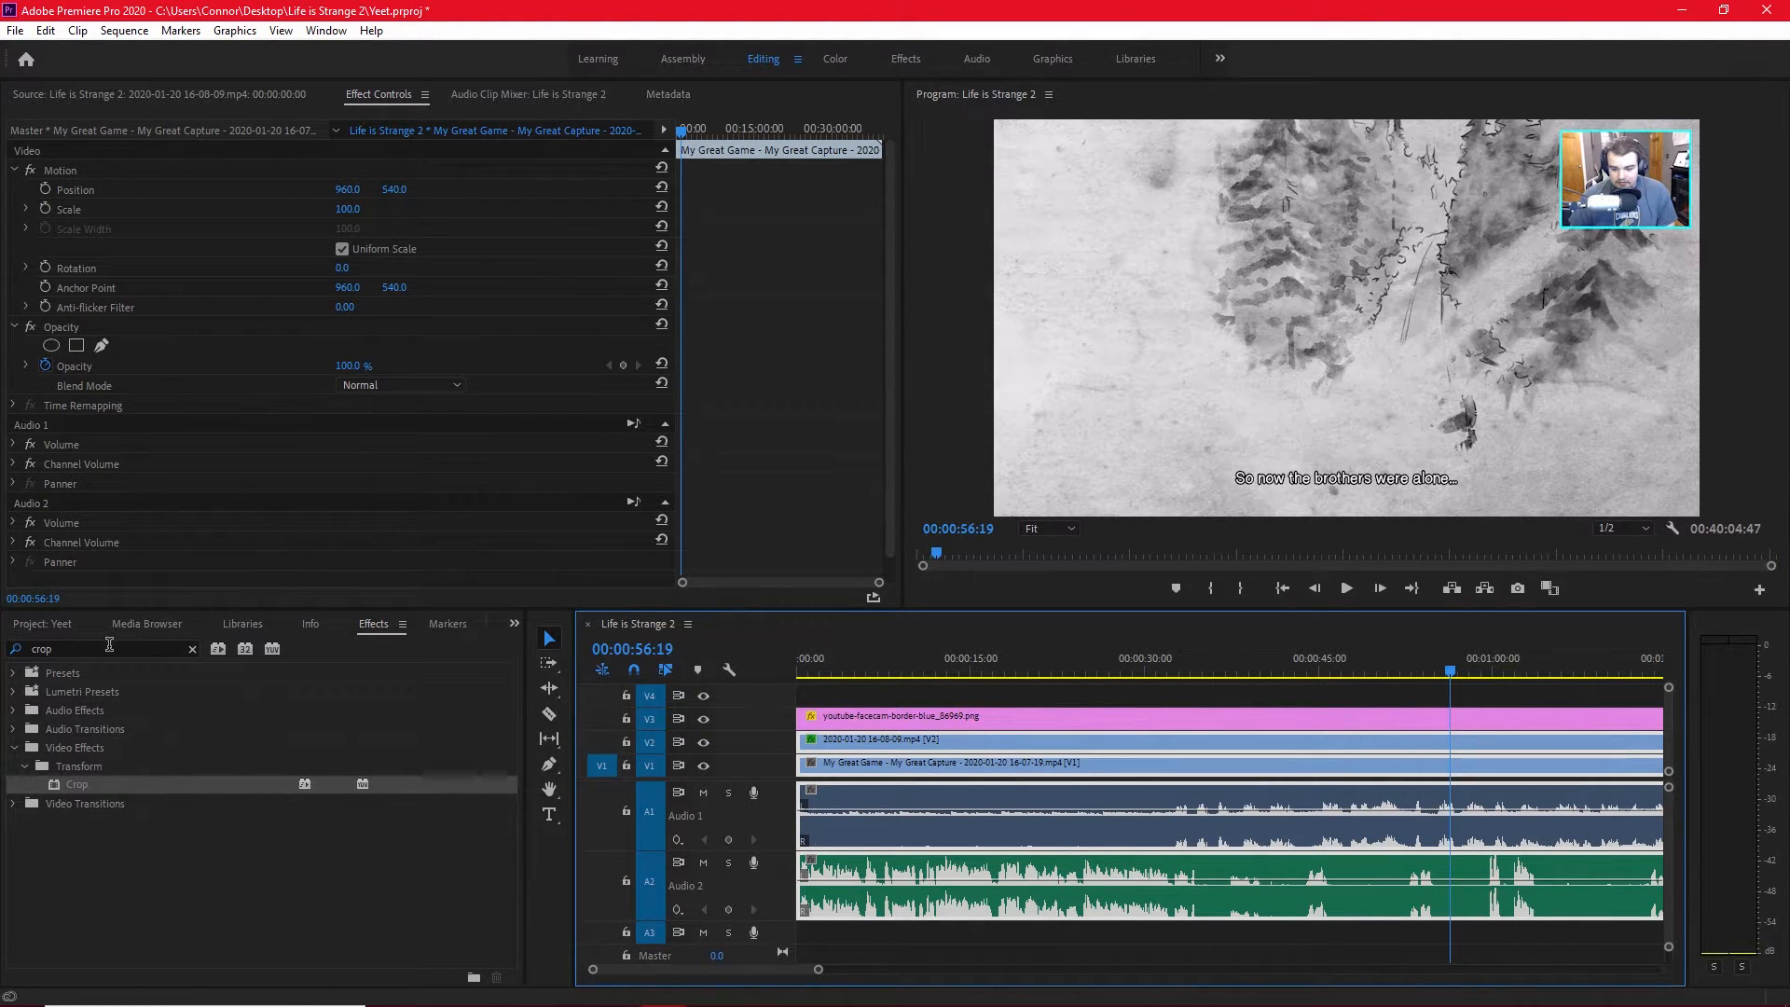
# Show the project's media items and move the playhead through the sequence to 00:06:28:36.
pyautogui.click(69, 632)
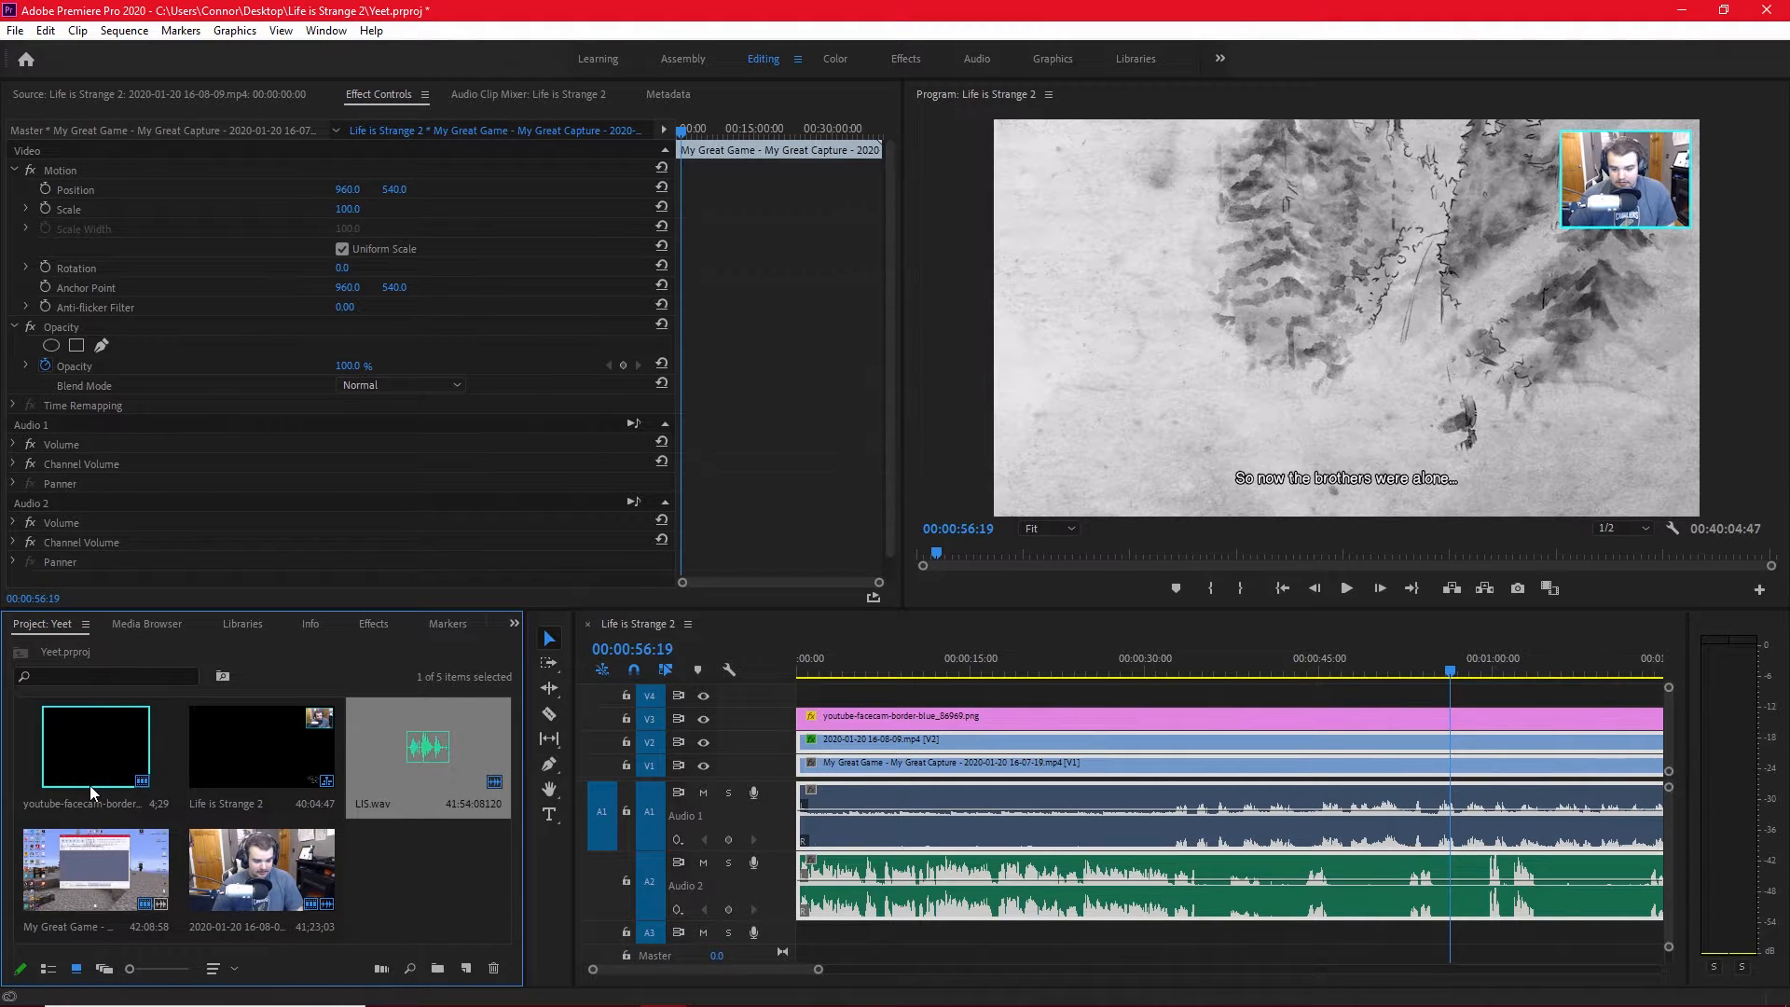
pyautogui.scroll(-8, 1330, 951)
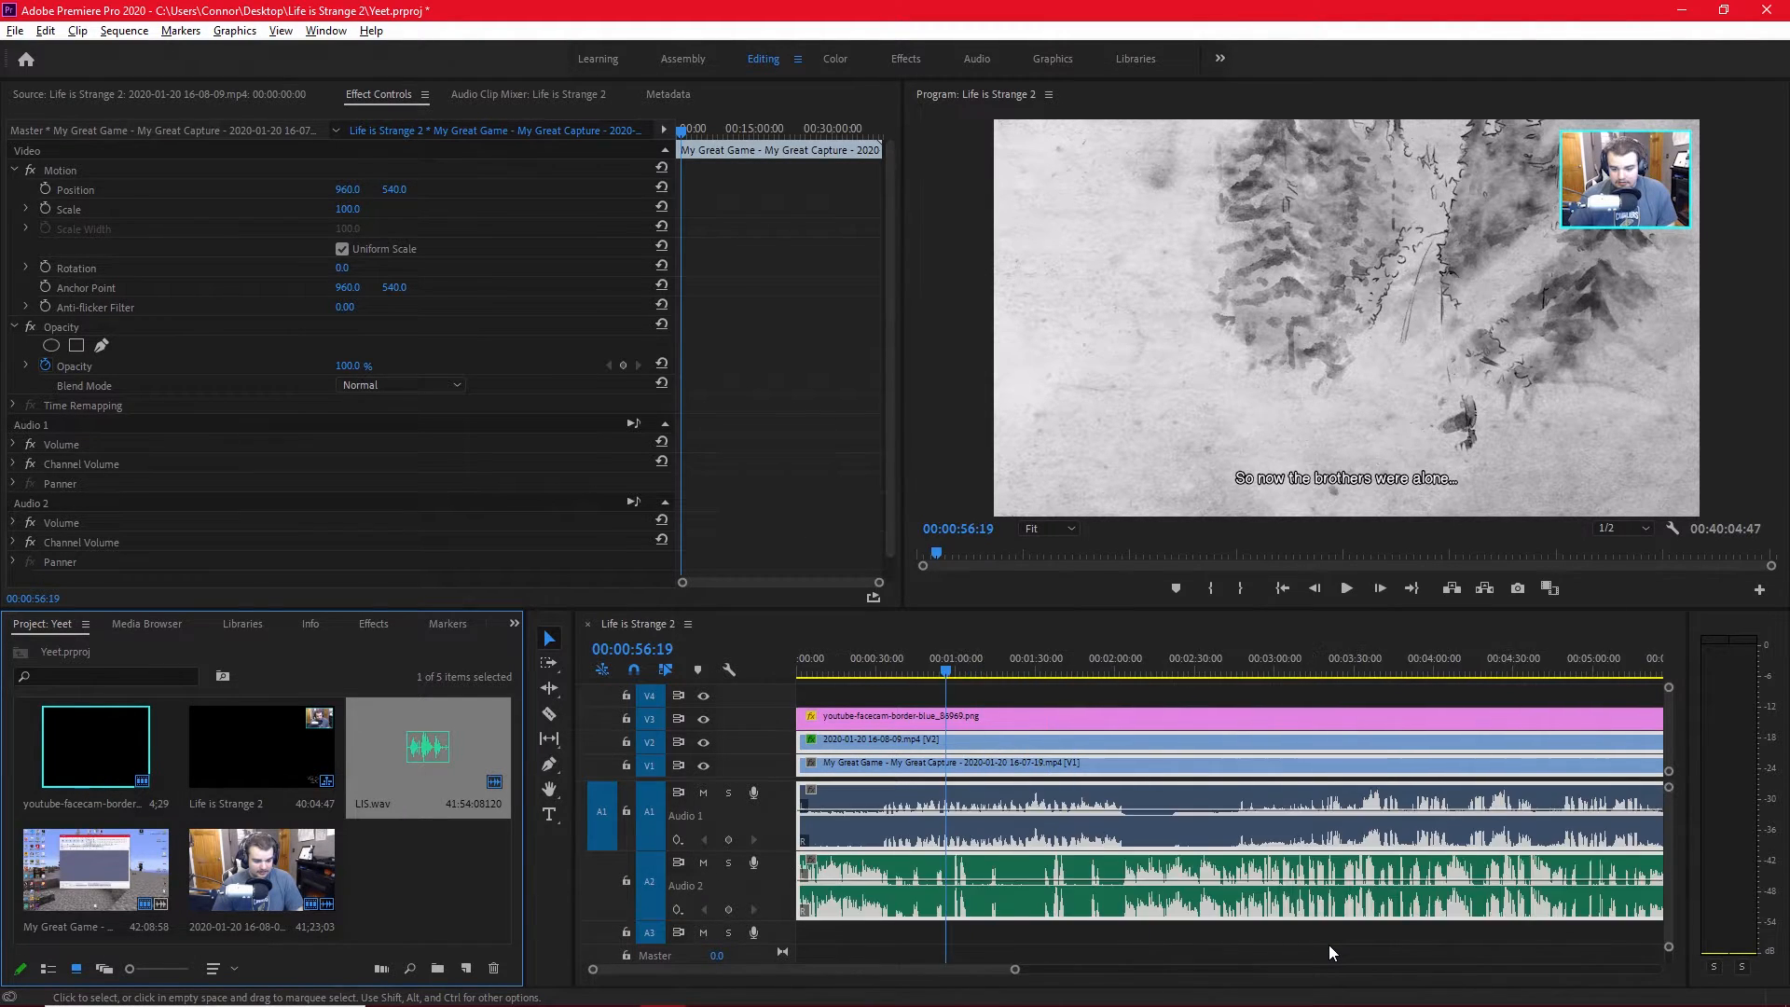
pyautogui.scroll(-8, 1326, 945)
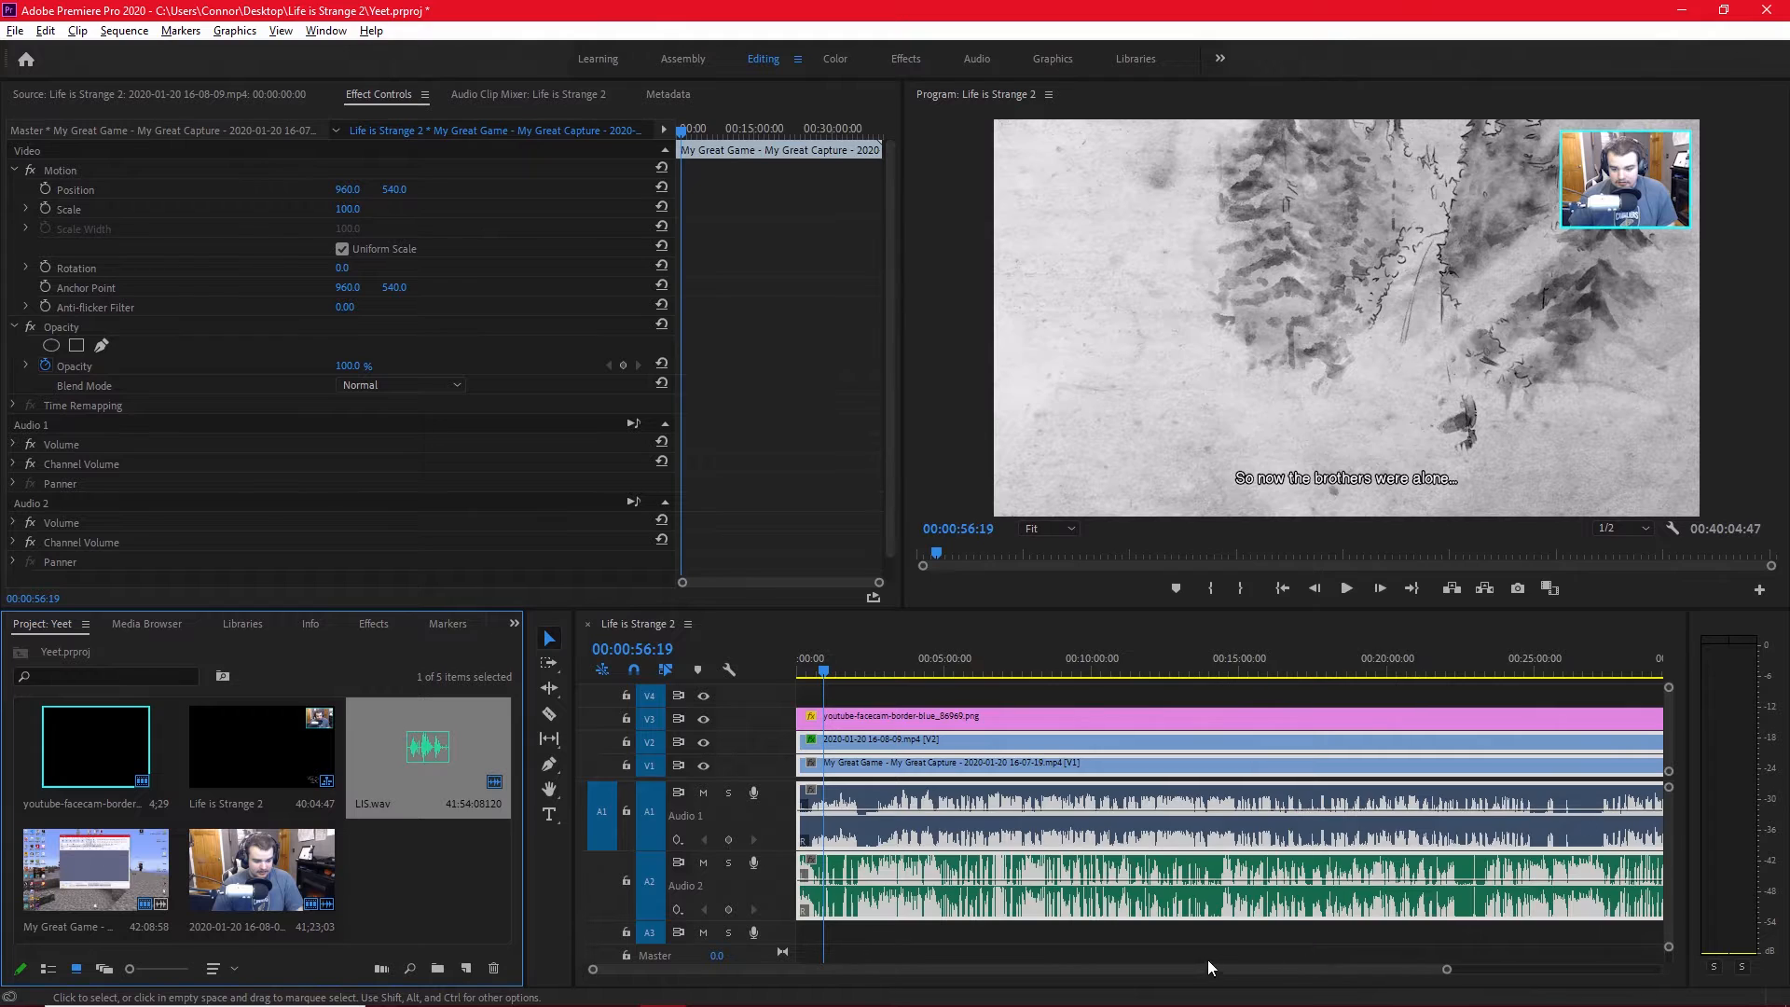
pyautogui.scroll(-3, 1207, 960)
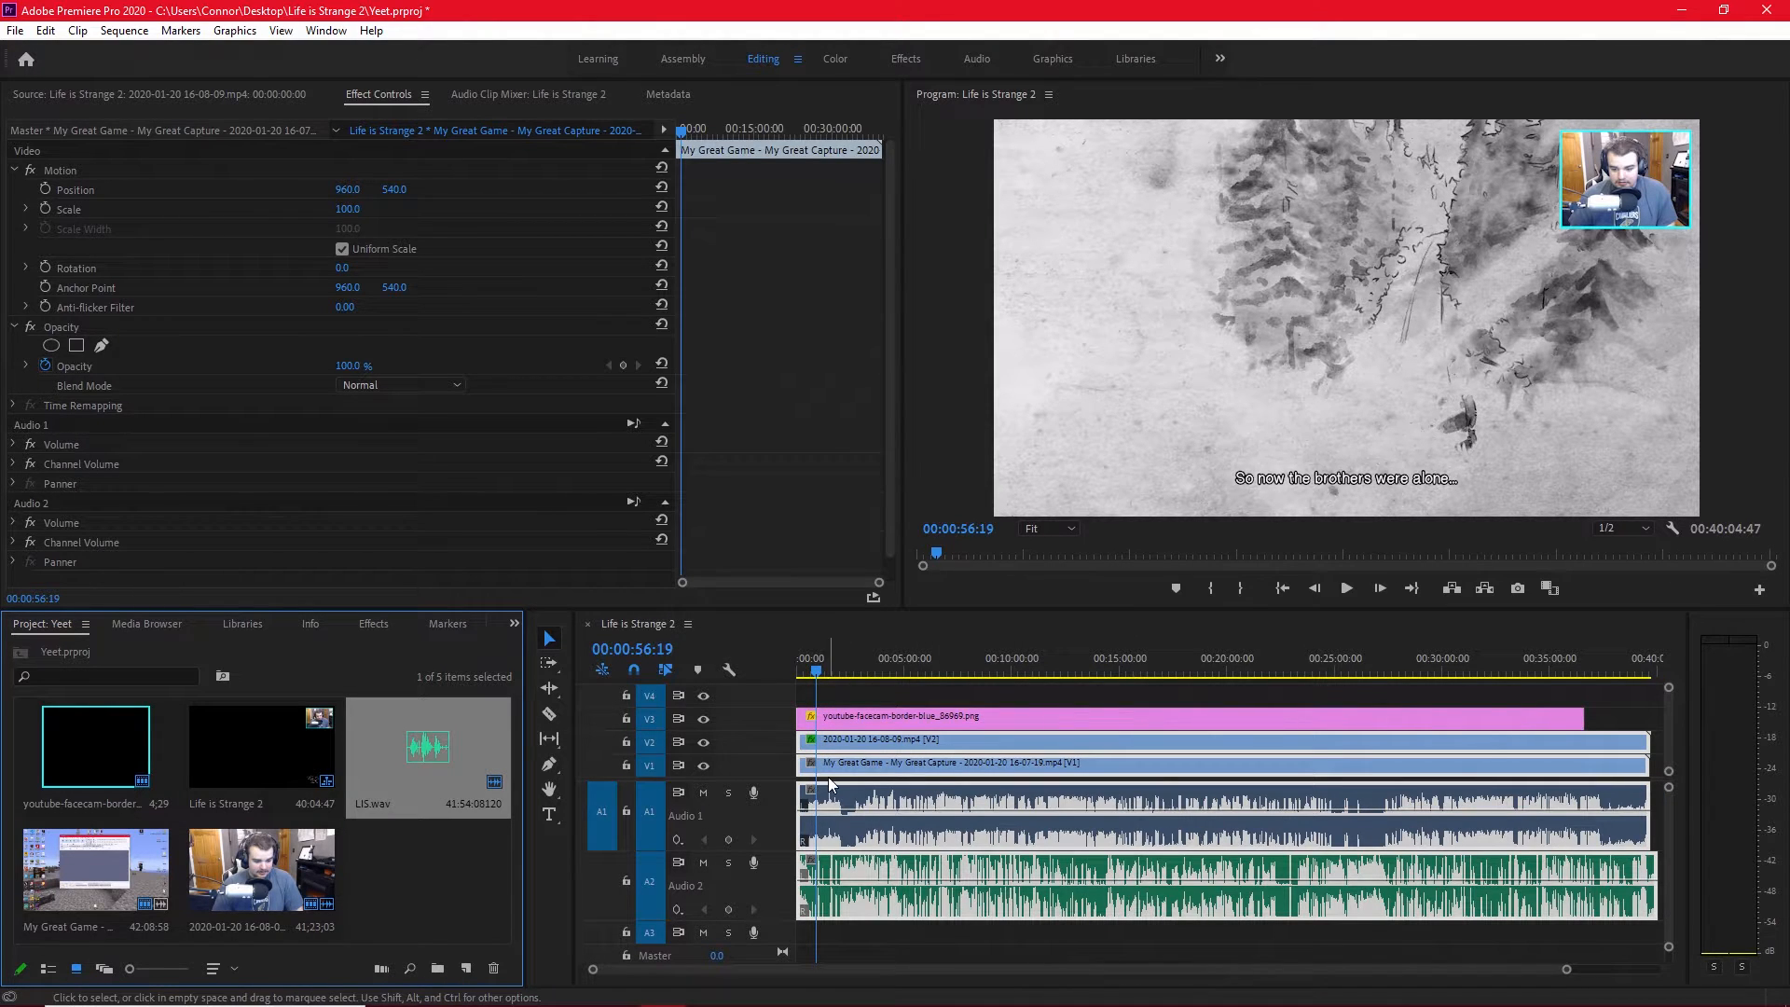
pyautogui.scroll(4, 900, 941)
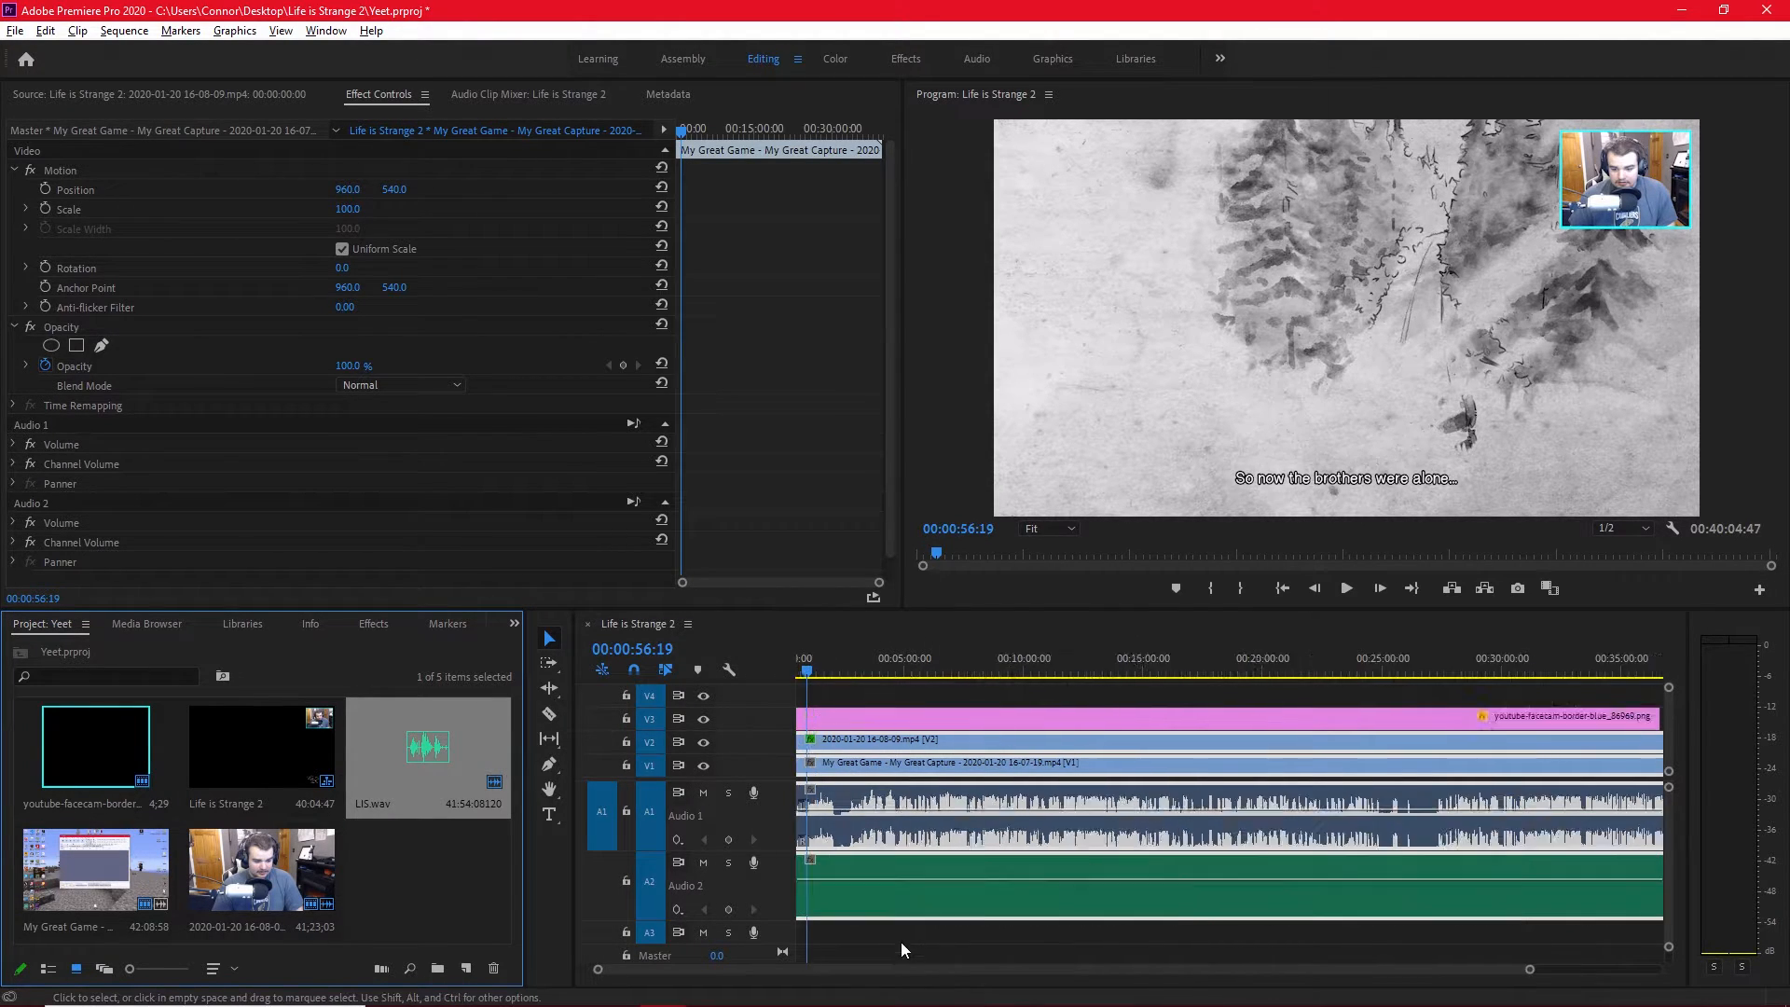
pyautogui.moveTo(834, 990); pyautogui.dragTo(788, 985)
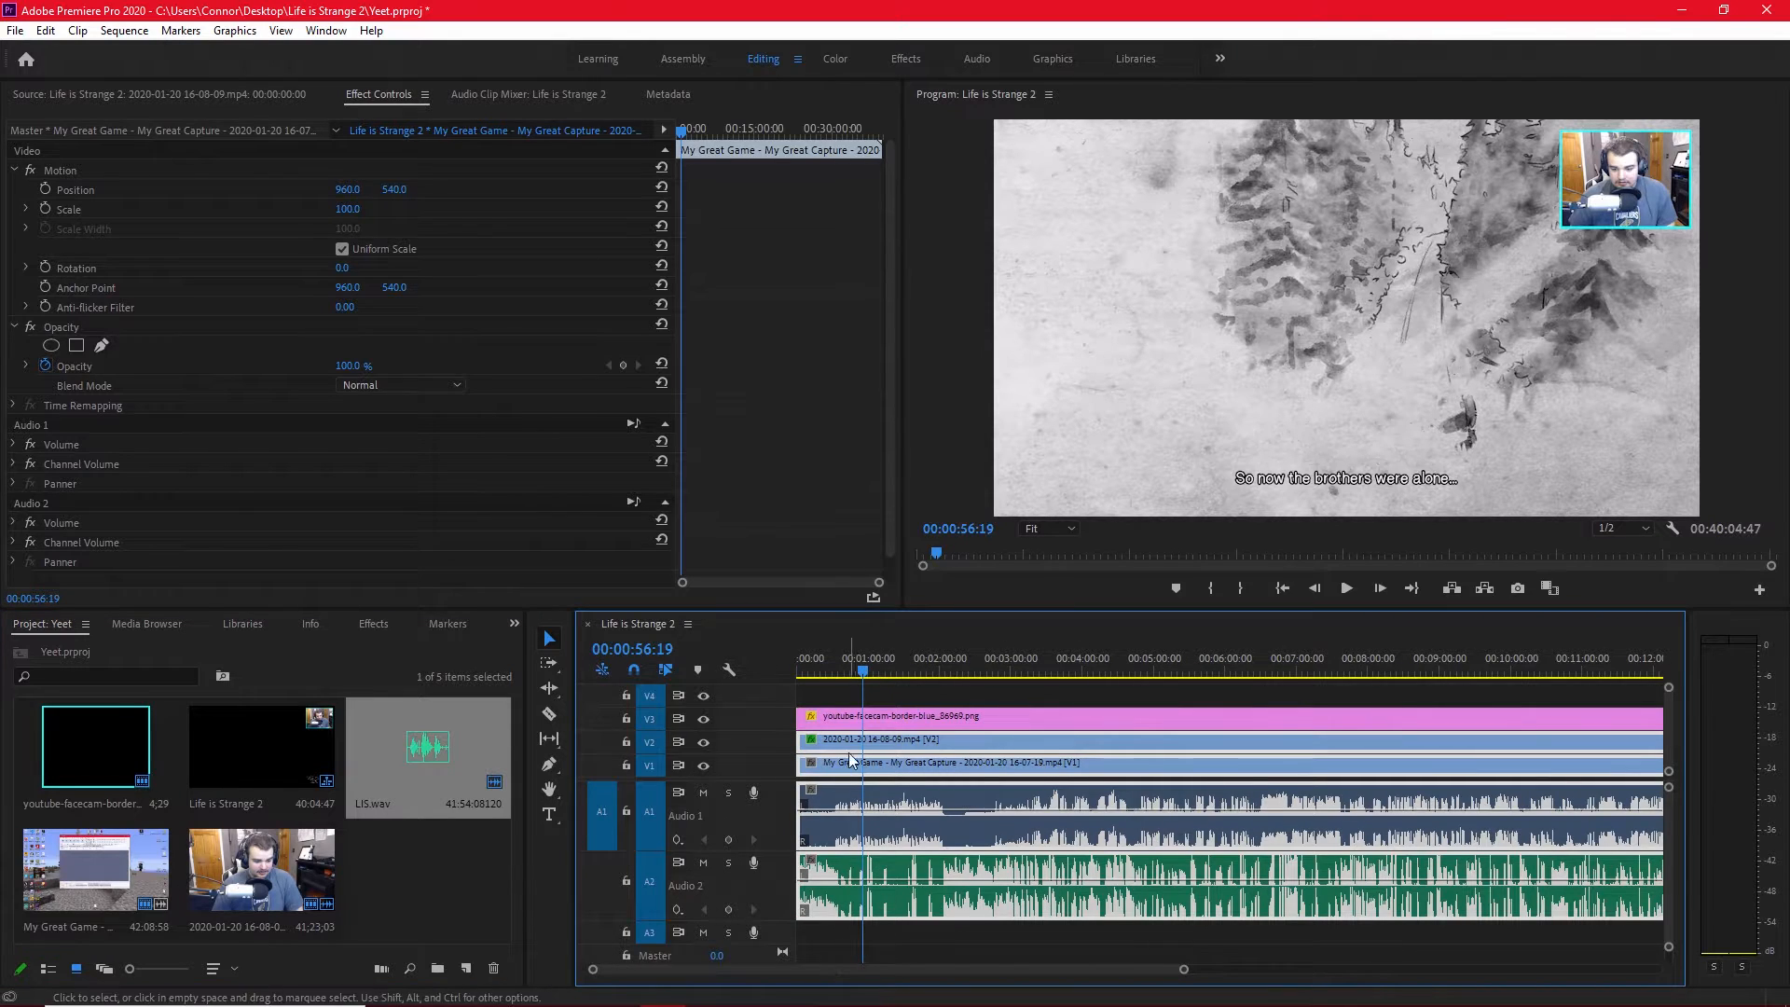
pyautogui.moveTo(862, 700); pyautogui.dragTo(1211, 683)
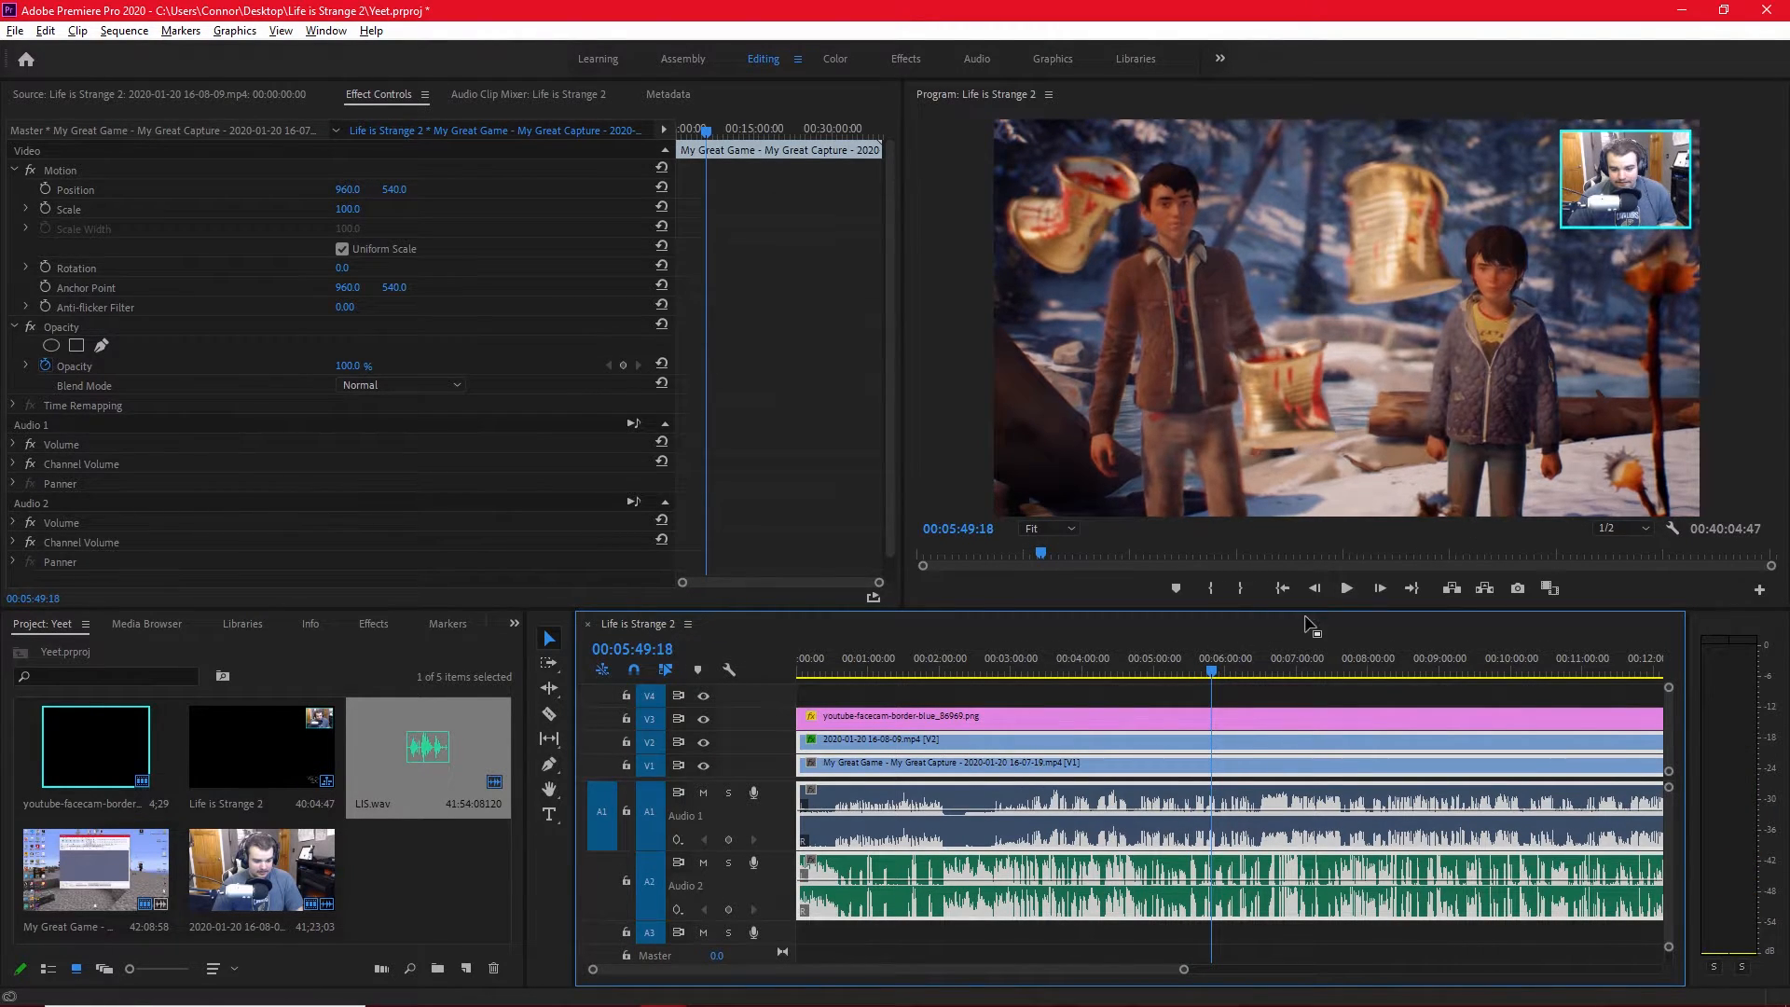
pyautogui.scroll(5, 1206, 708)
pyautogui.moveTo(1346, 665); pyautogui.dragTo(1359, 672)
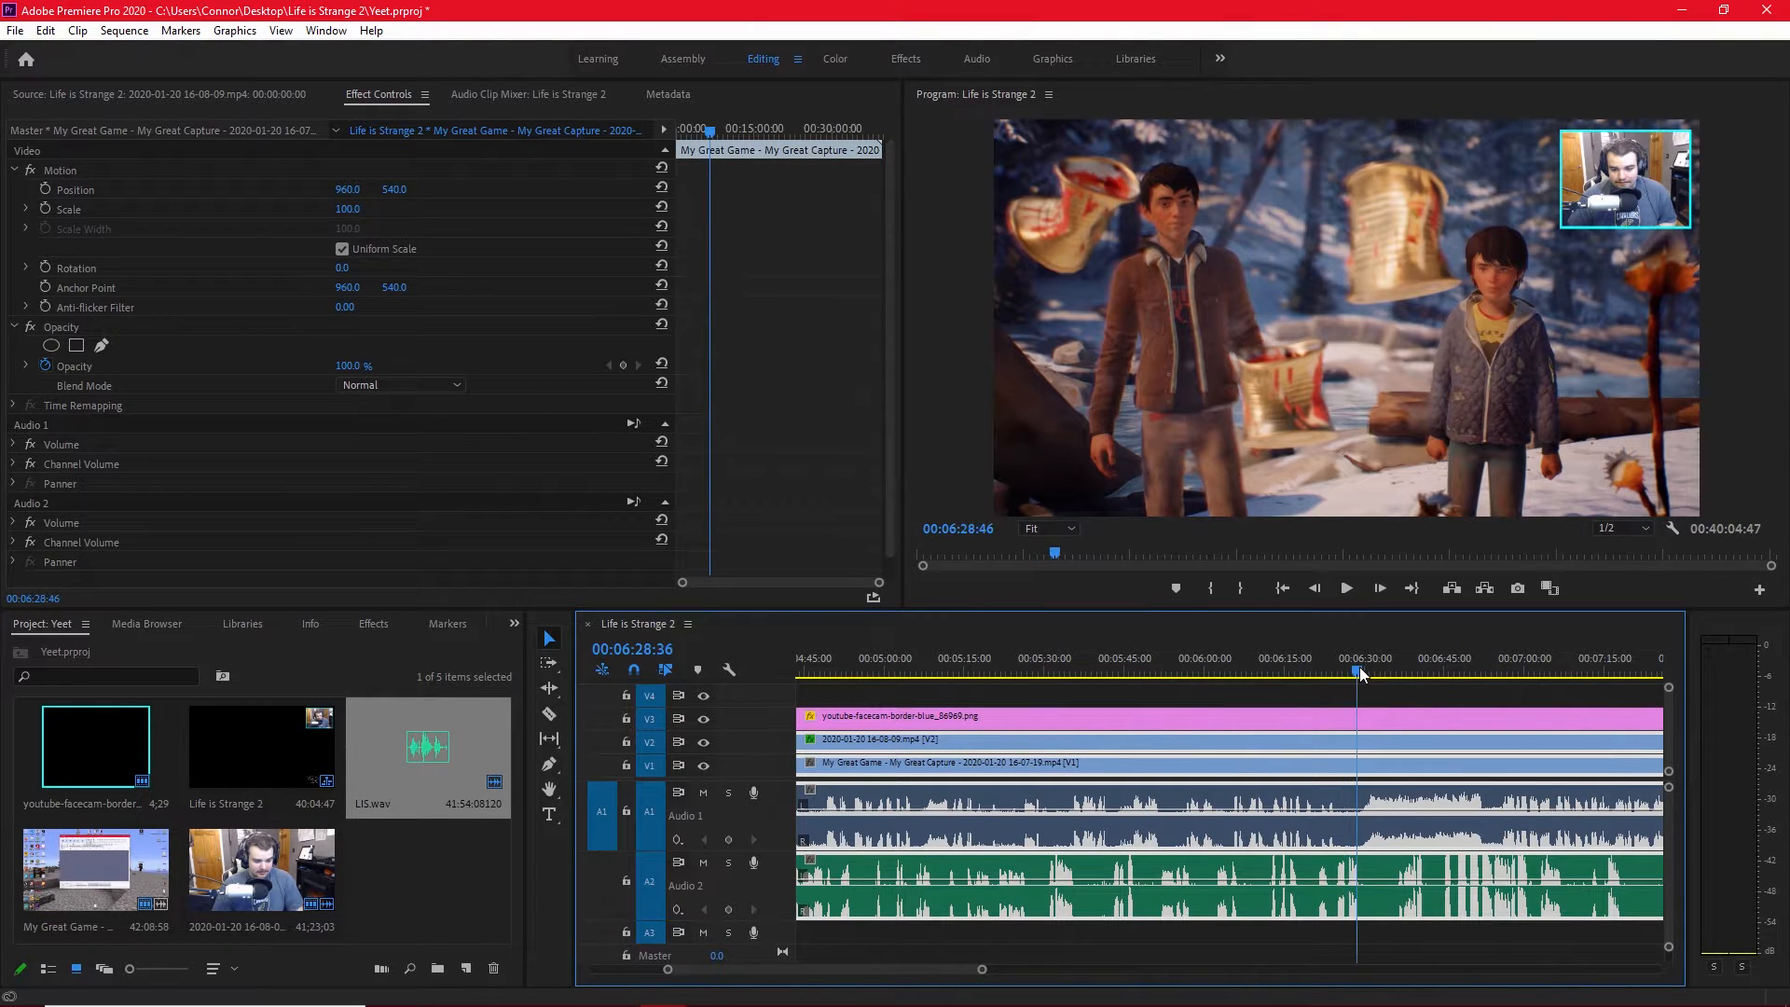
# Play the sequence from the current position and stop at 00:06:52:37.
pyautogui.click(1348, 594)
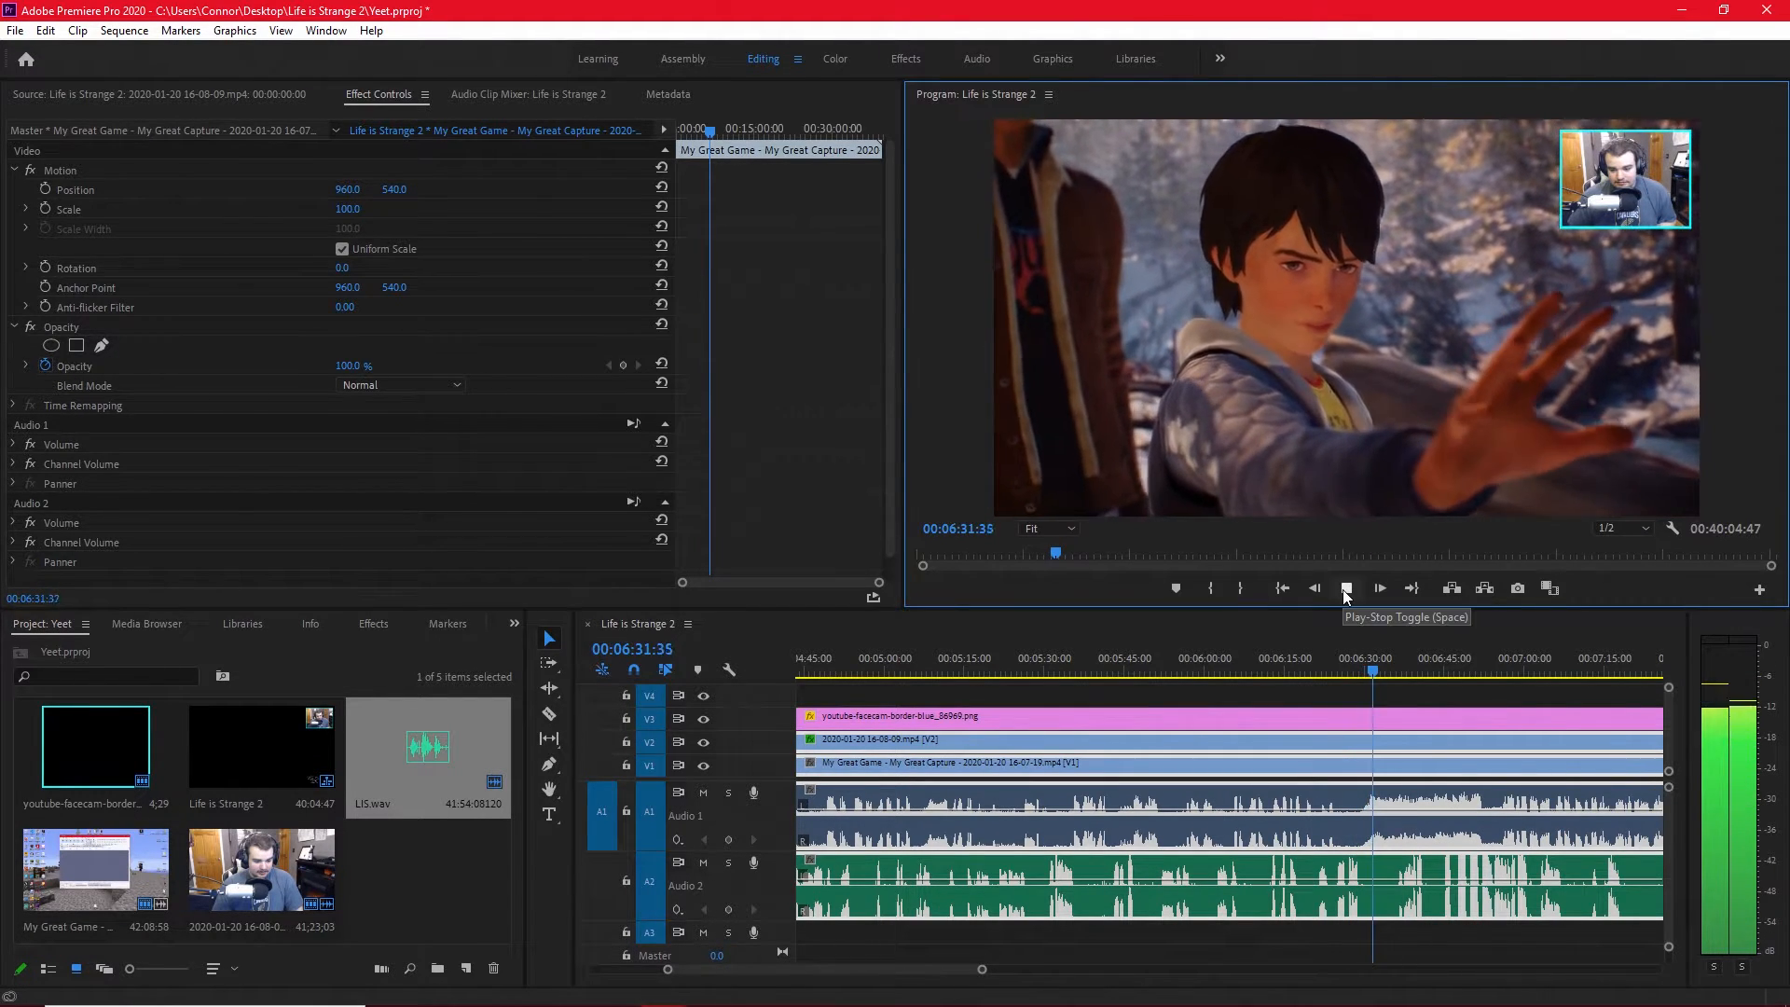
pyautogui.click(1346, 588)
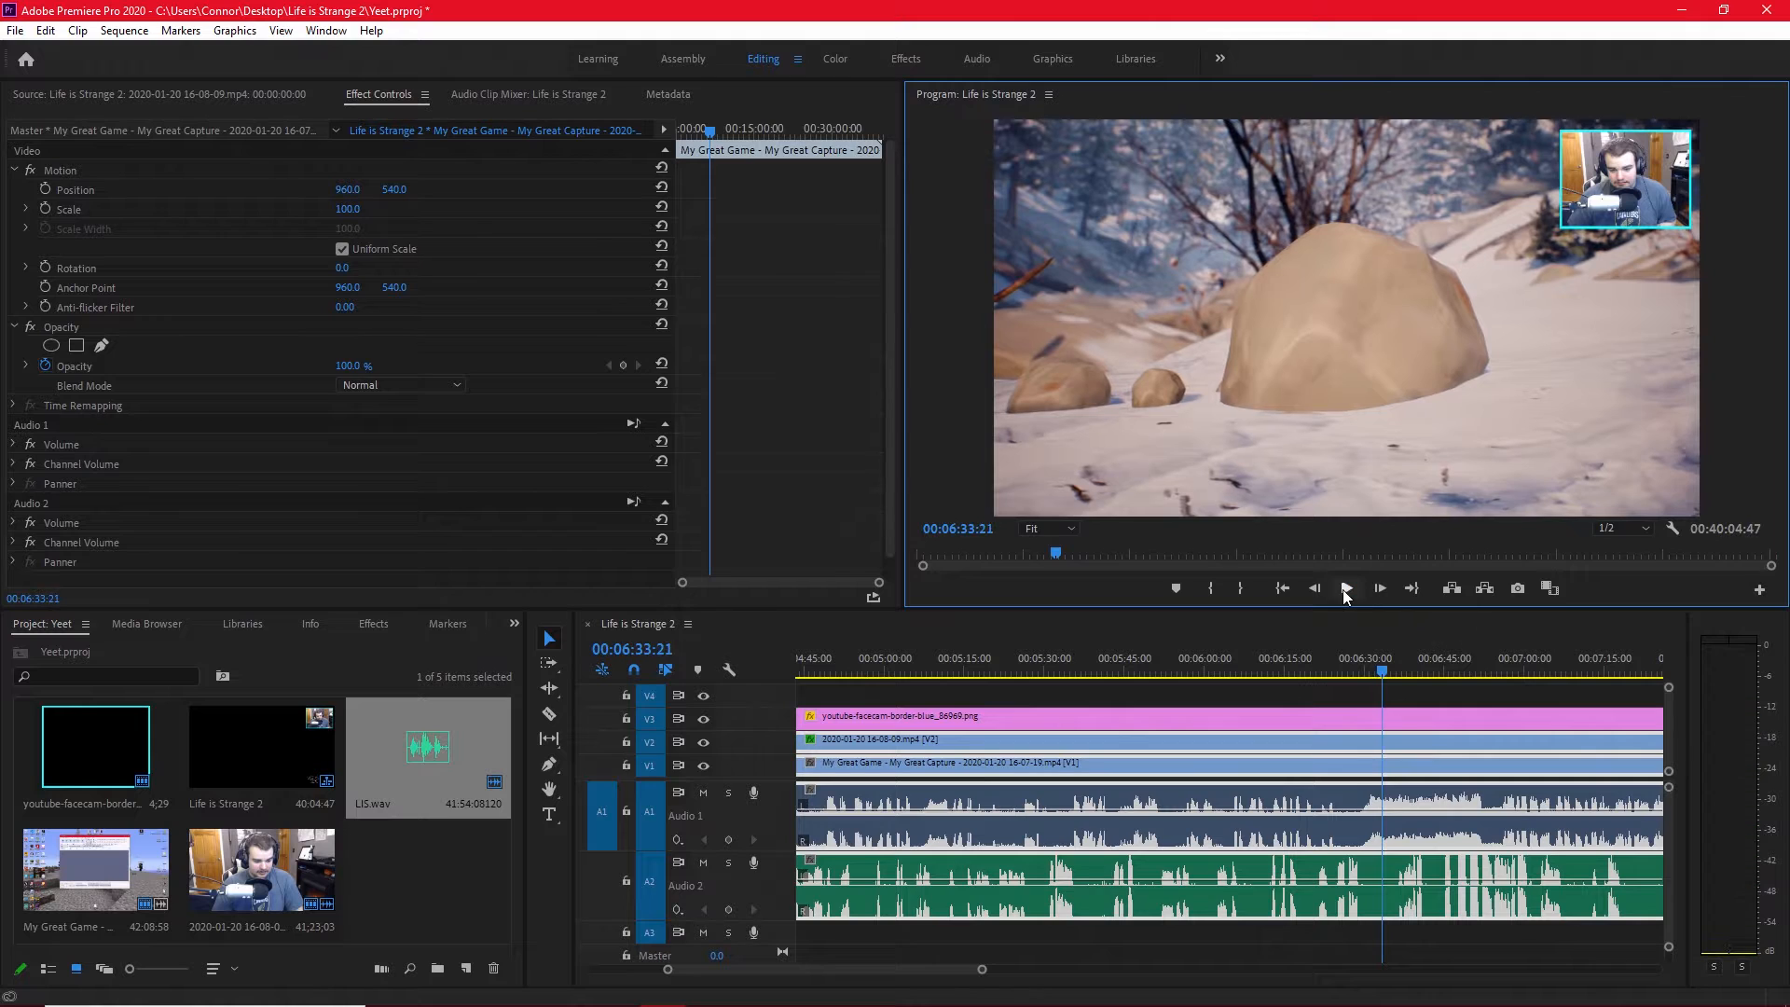
pyautogui.click(1346, 588)
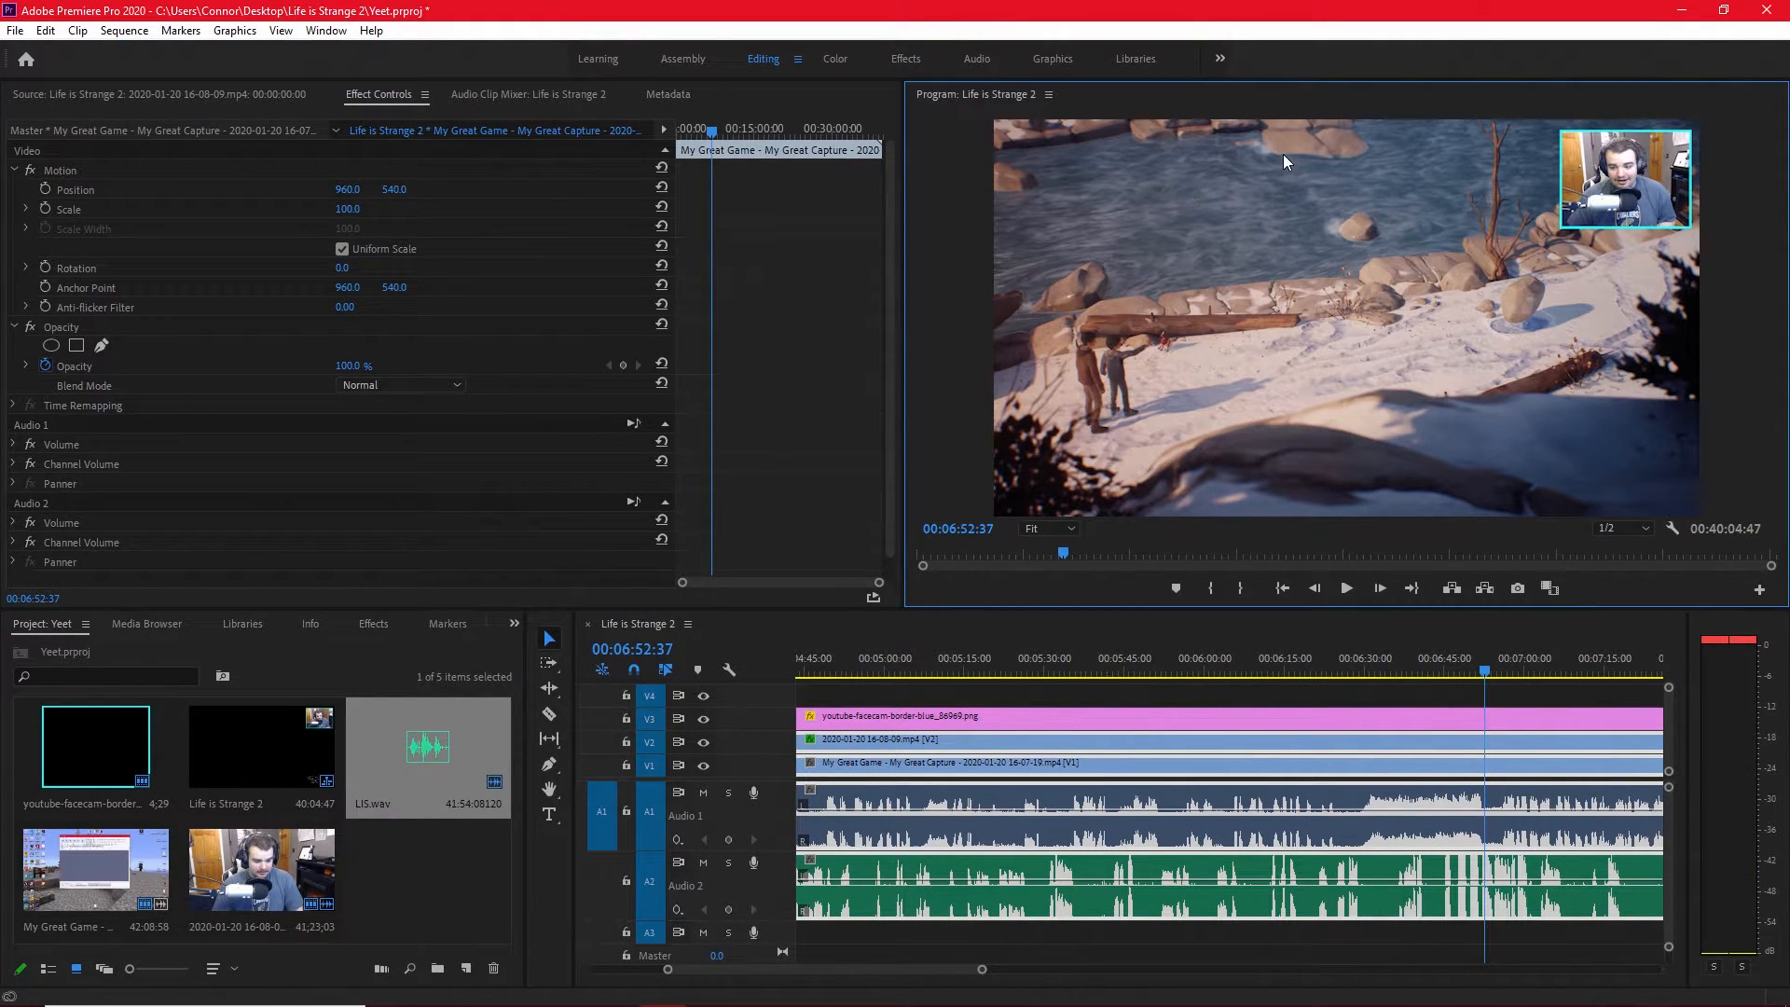
# Hide video tracks V2 and V3 and start exporting the current gameplay frame as a still image.
pyautogui.click(705, 743)
pyautogui.click(704, 719)
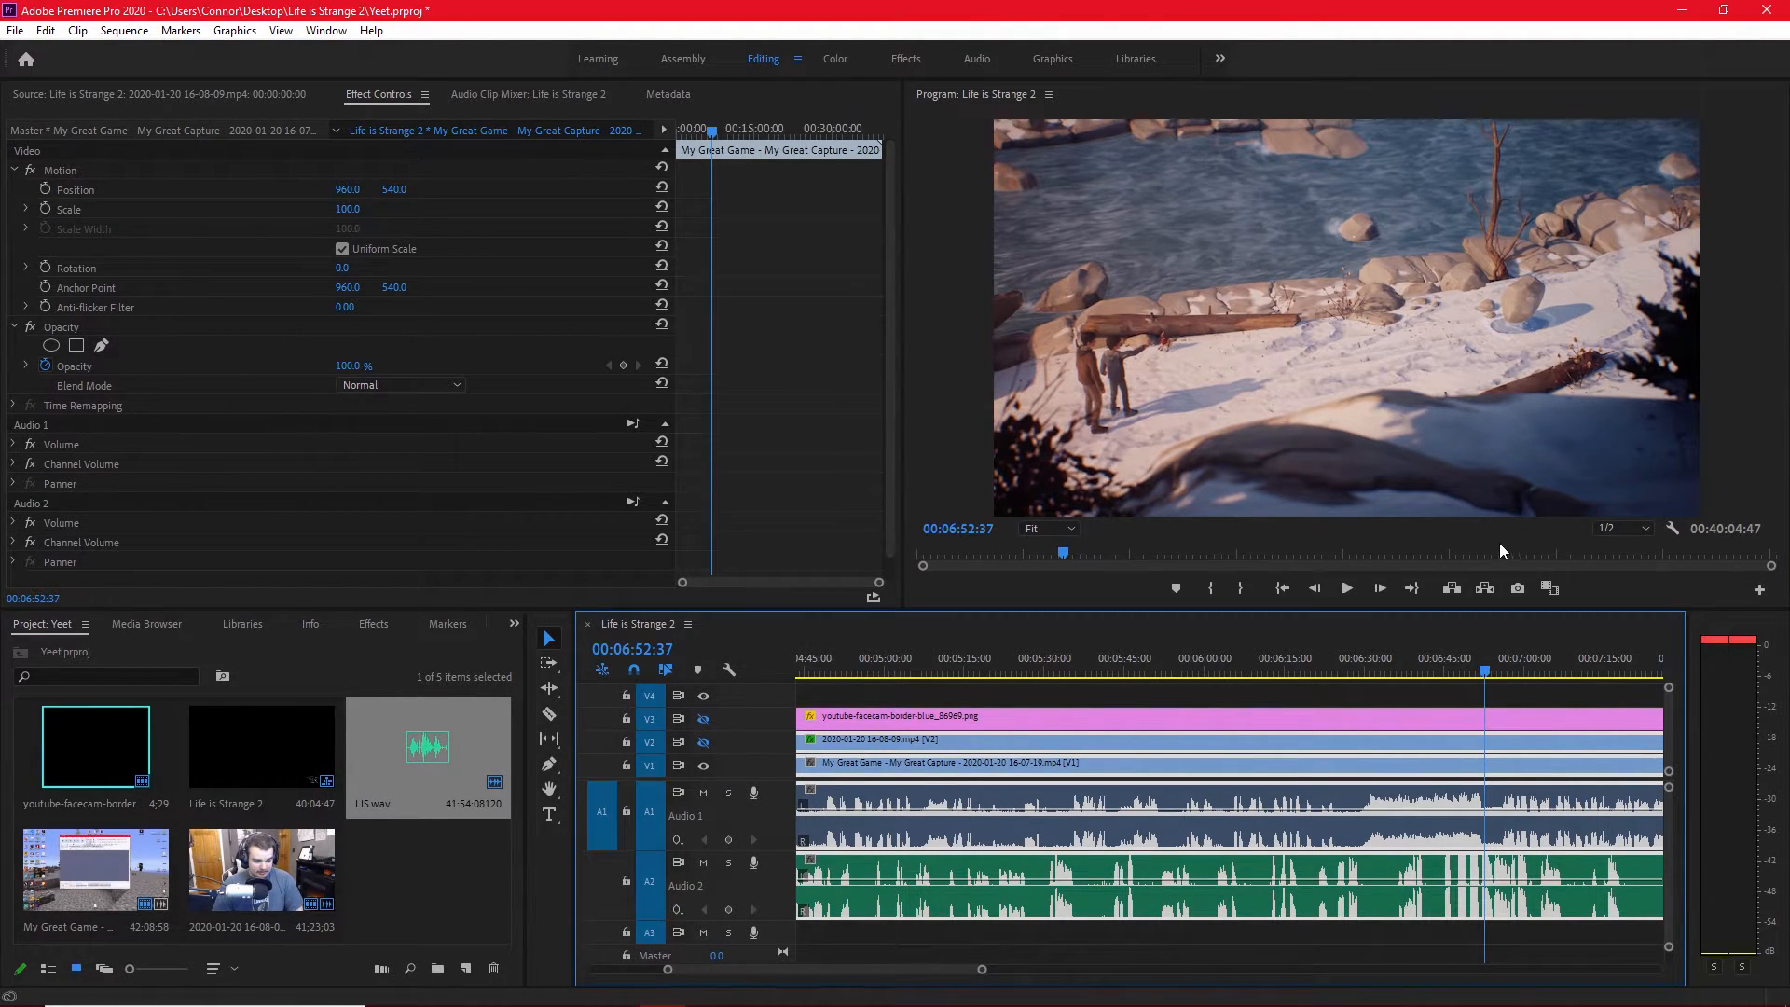
pyautogui.click(1516, 589)
pyautogui.click(1072, 541)
pyautogui.hotkey('ctrl', 'shift', 'e')
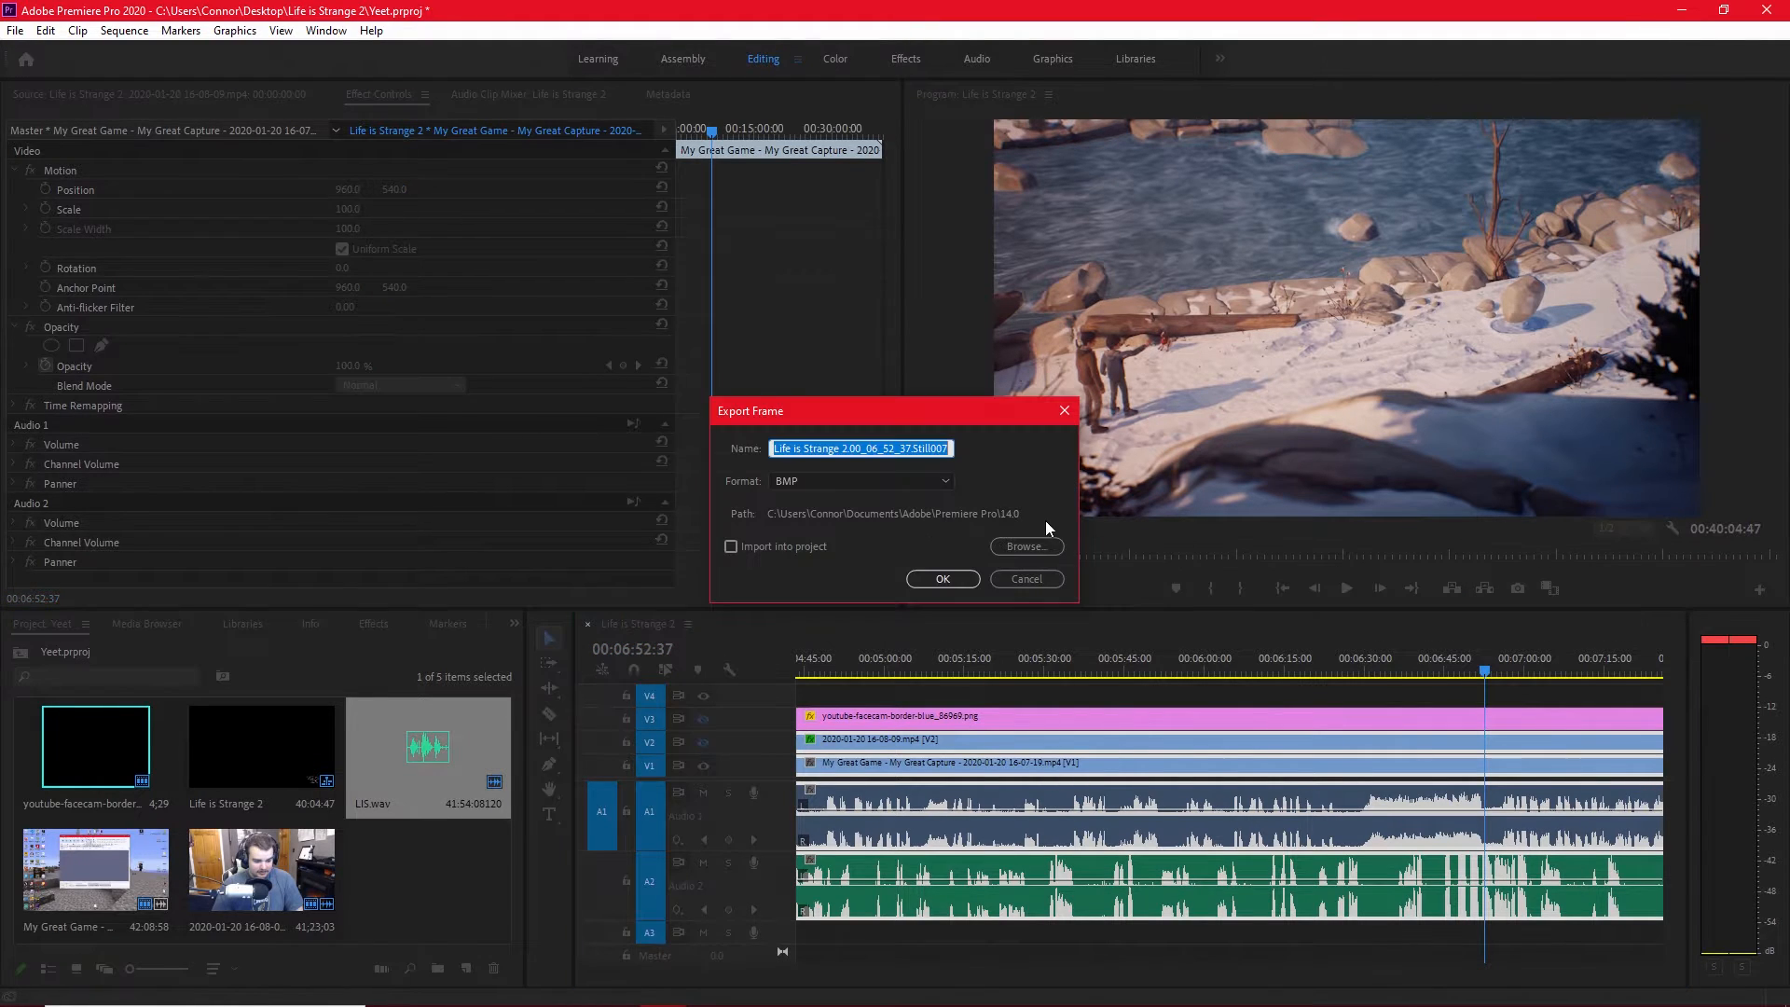
# Export the still frame in PNG format to the Desktop folder.
pyautogui.click(825, 481)
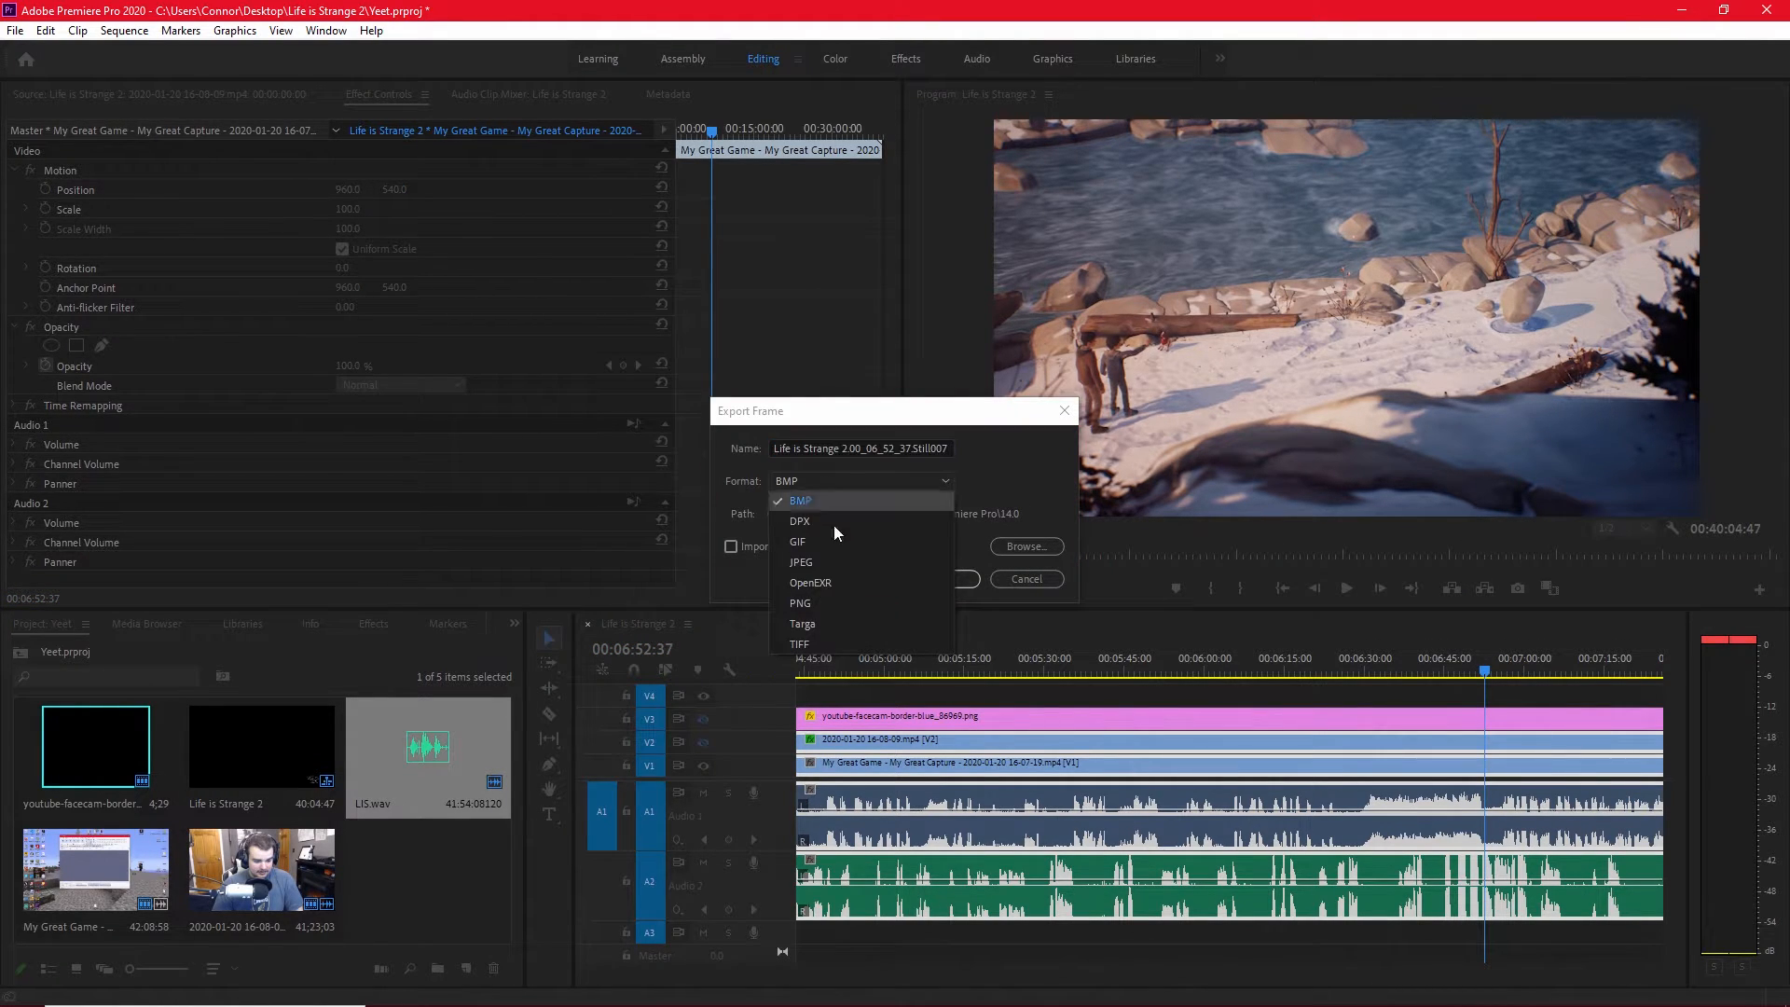
pyautogui.click(833, 604)
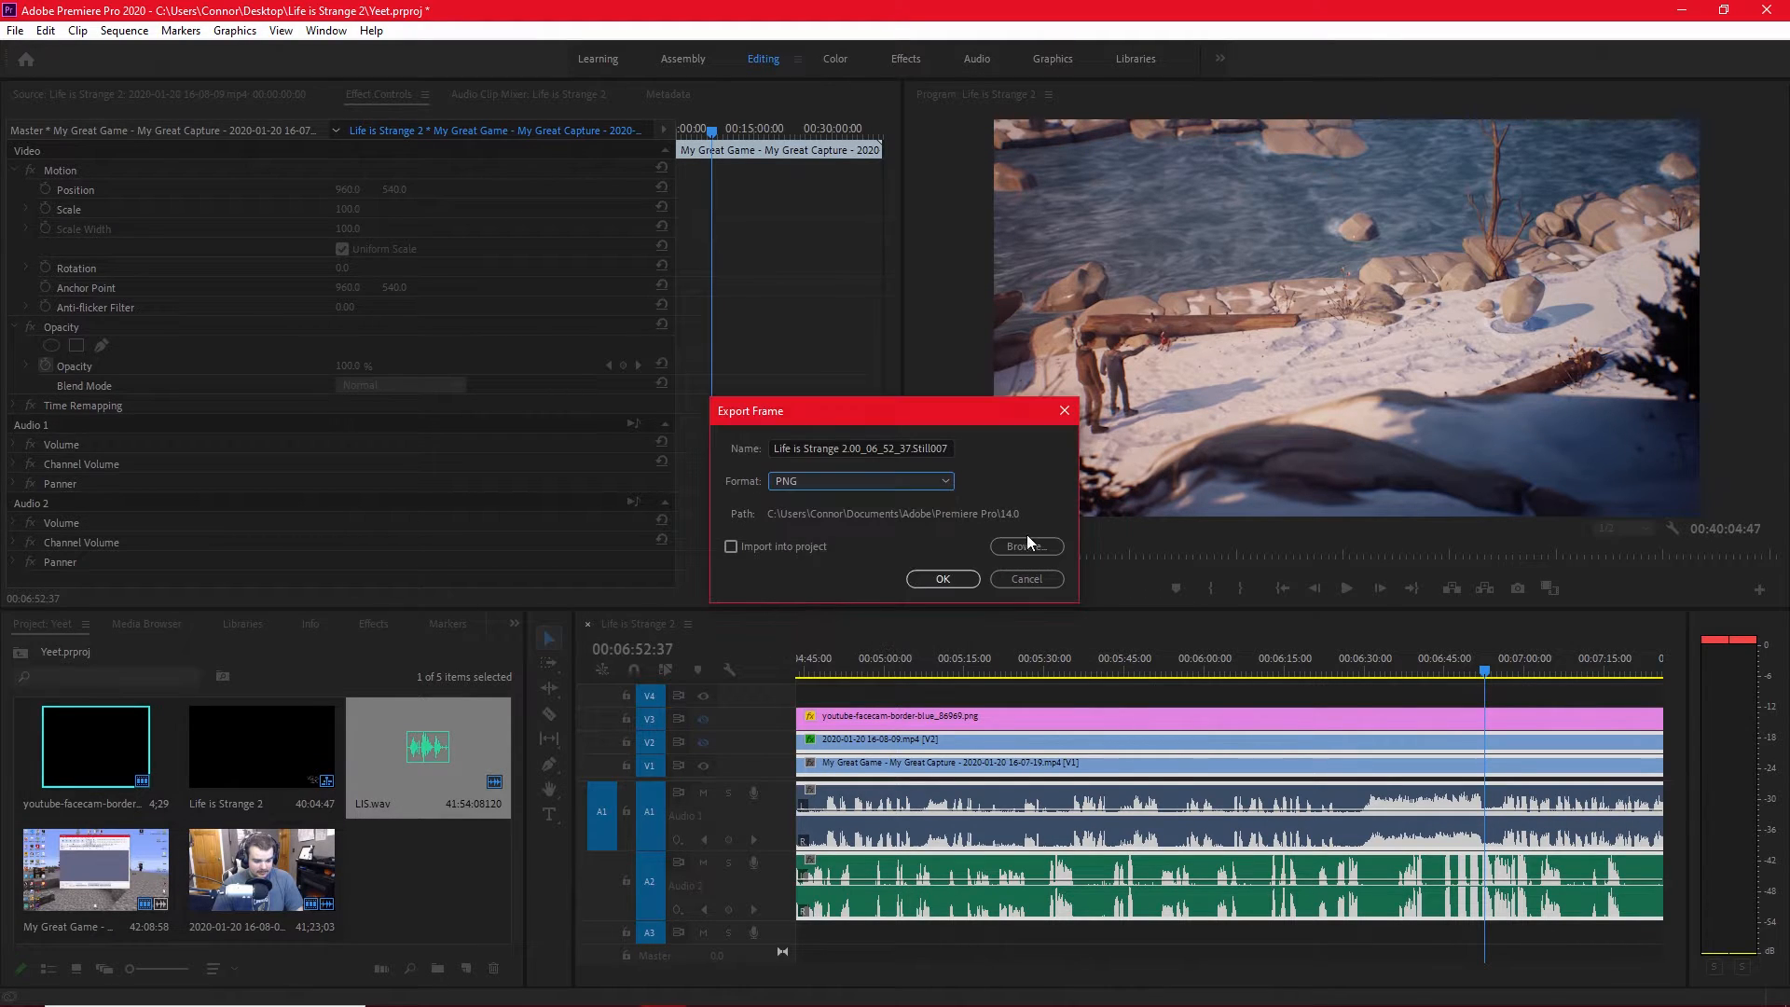
pyautogui.click(1027, 543)
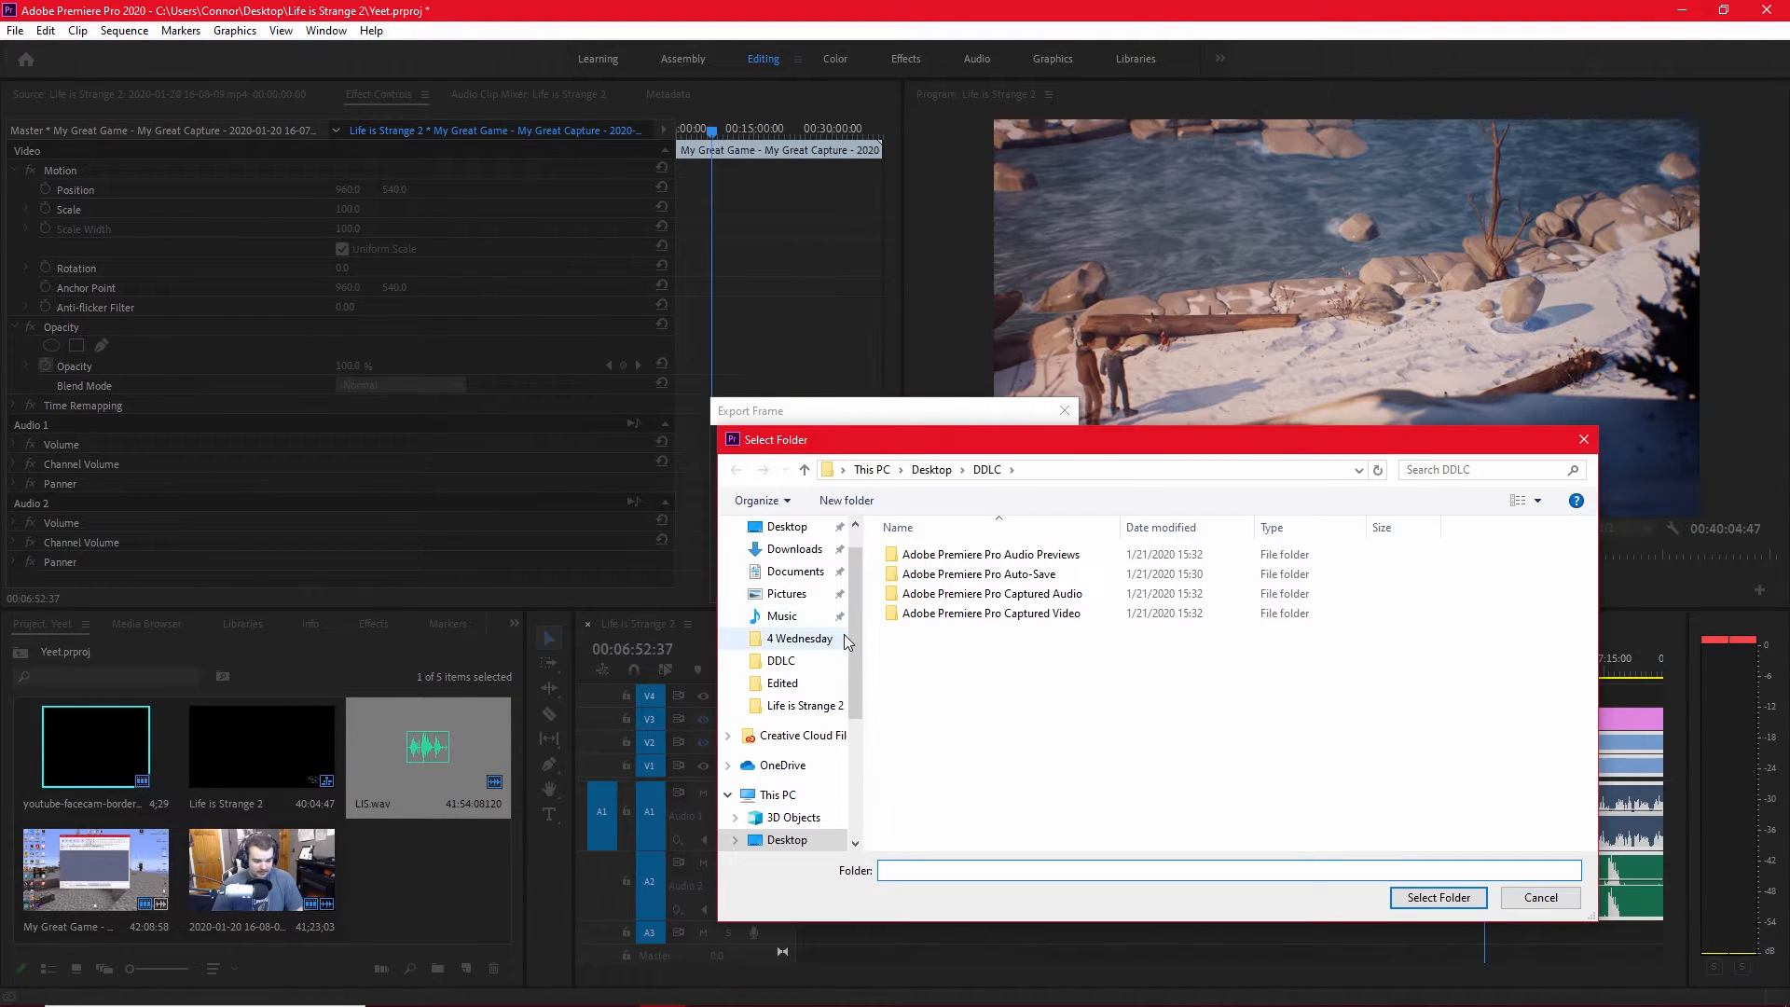
pyautogui.click(787, 526)
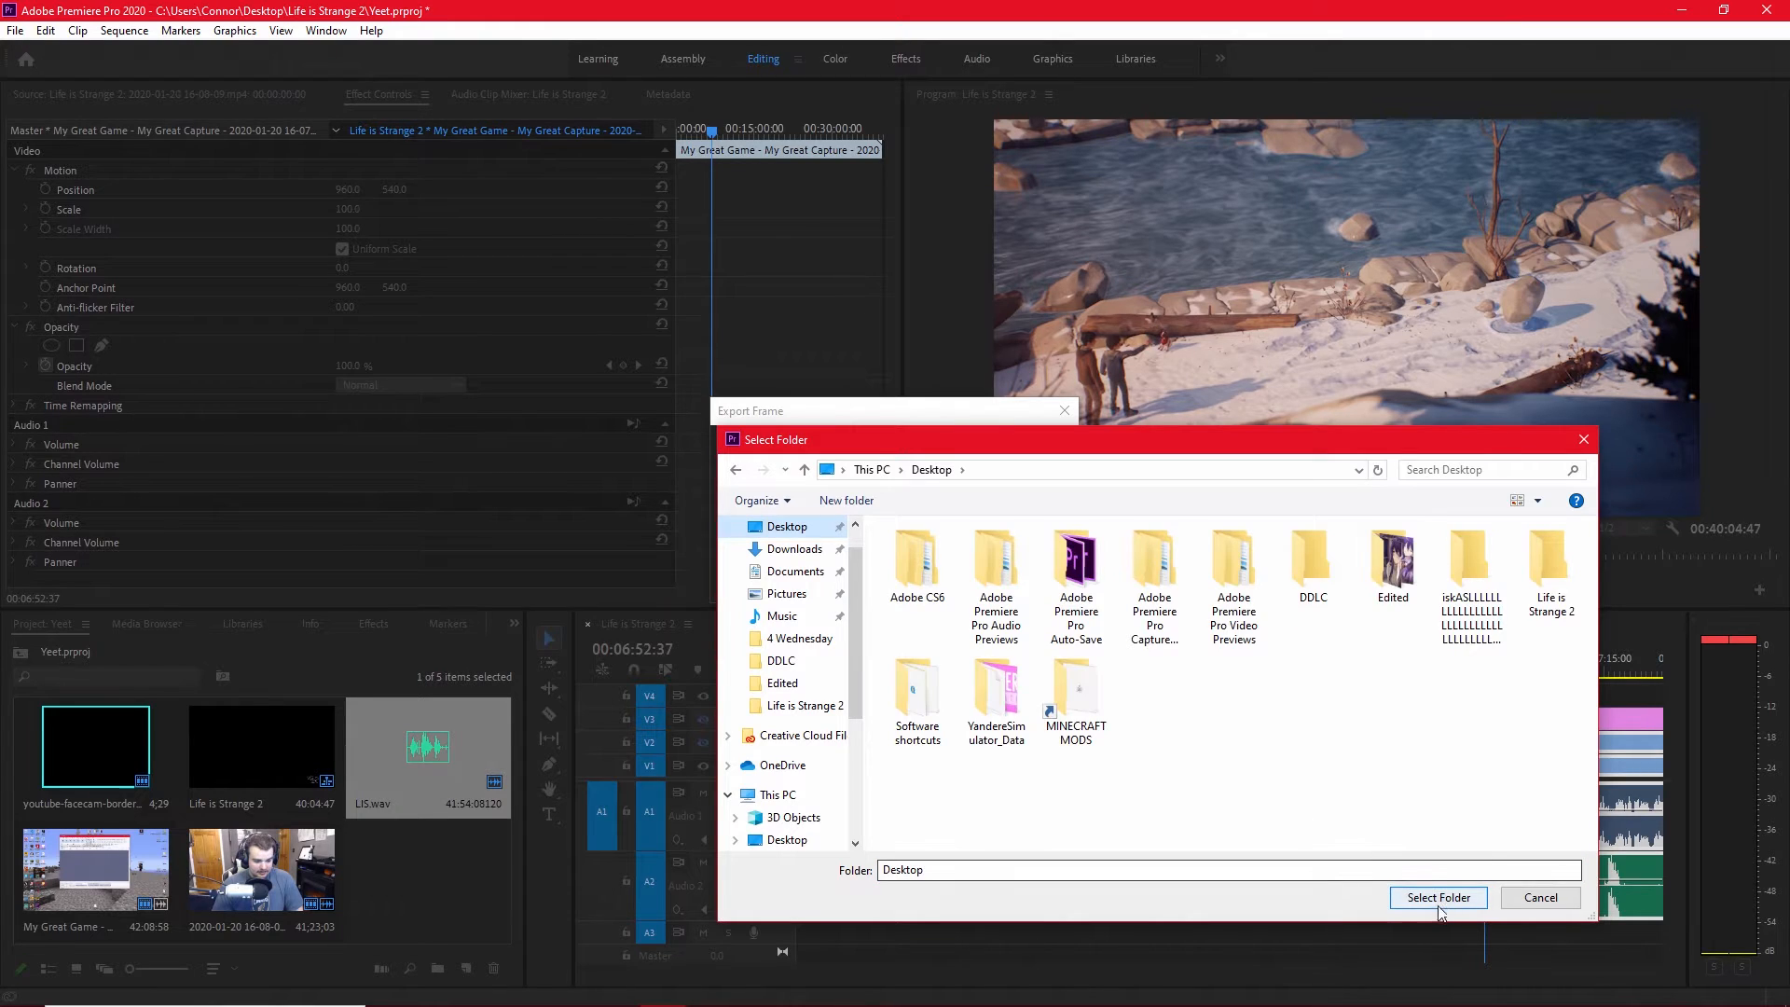
pyautogui.click(1426, 896)
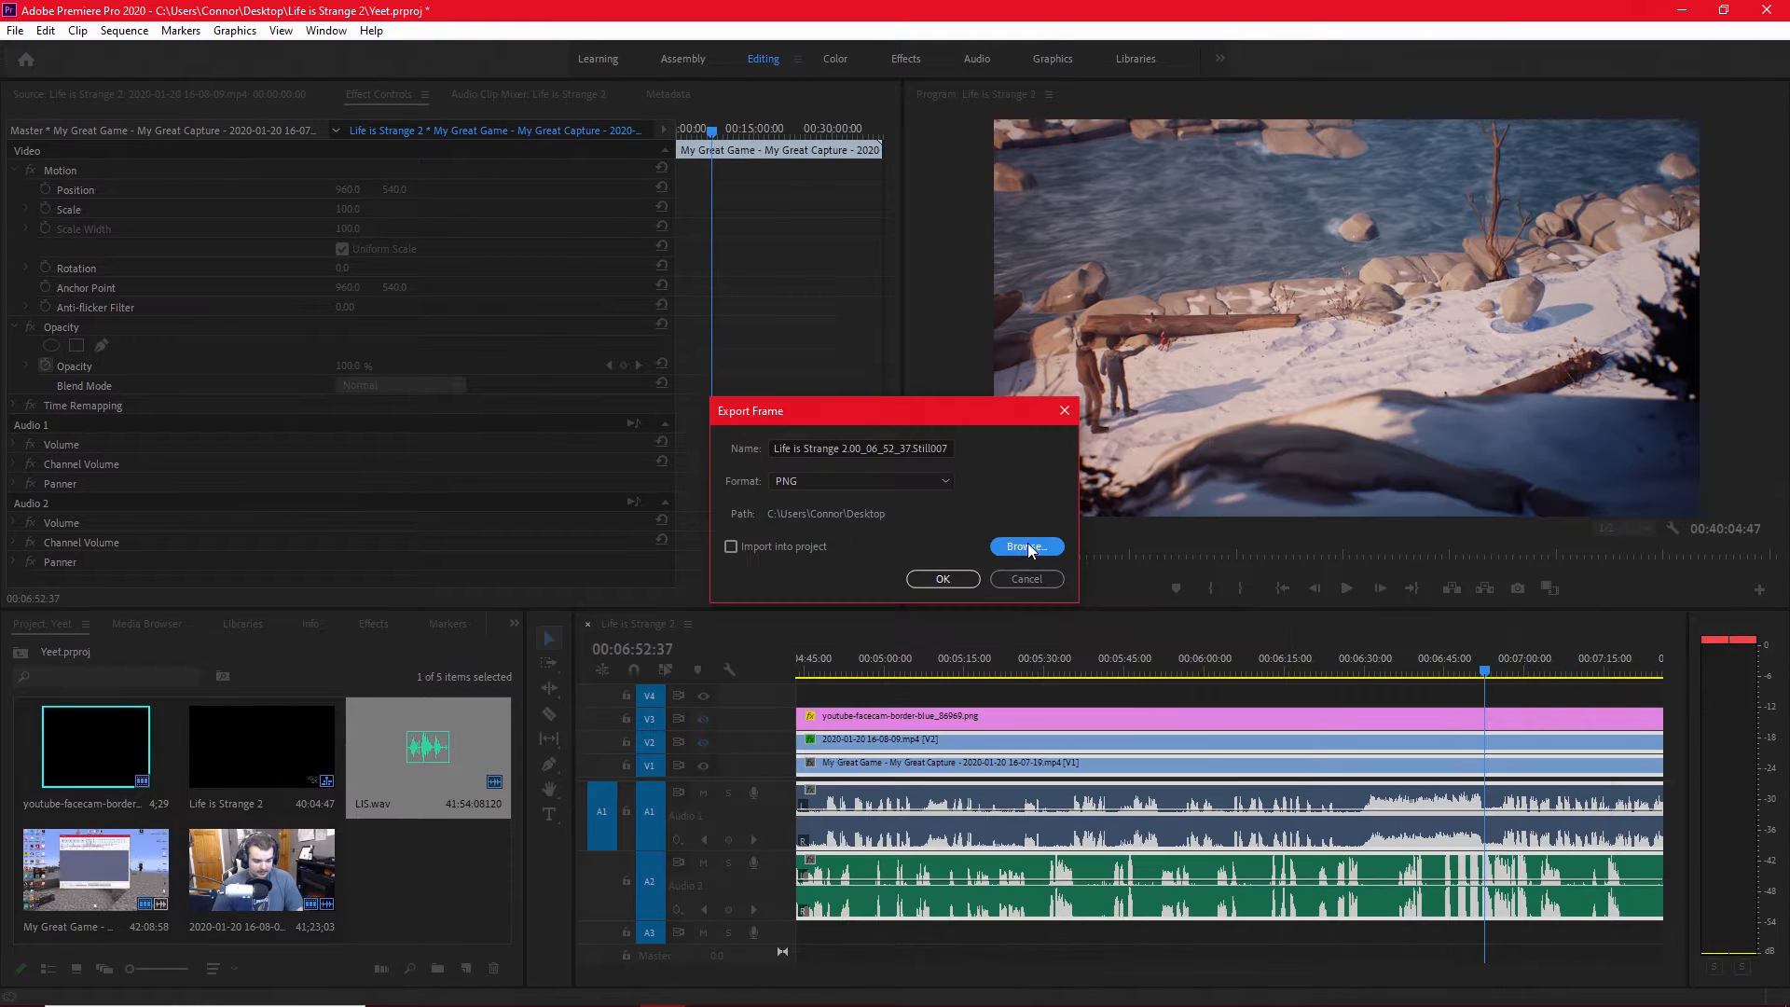
pyautogui.click(932, 579)
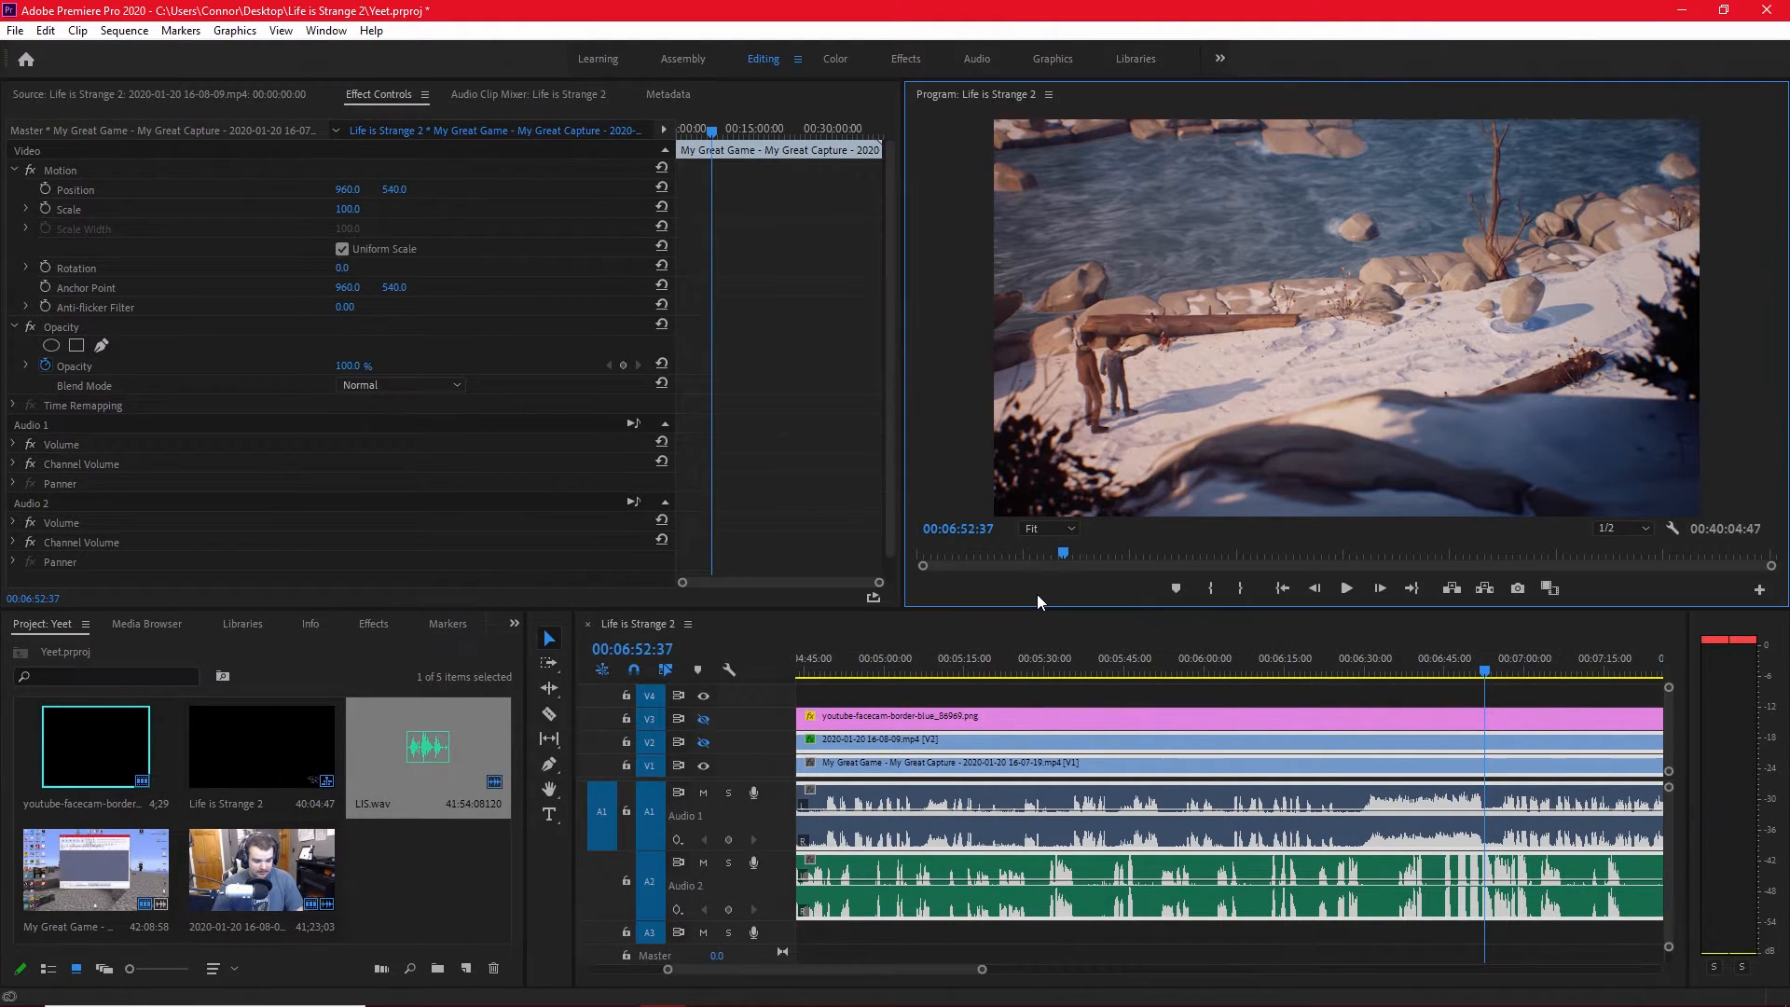
# Make video tracks V2 and V3 visible again and save the project.
pyautogui.click(703, 742)
pyautogui.click(703, 719)
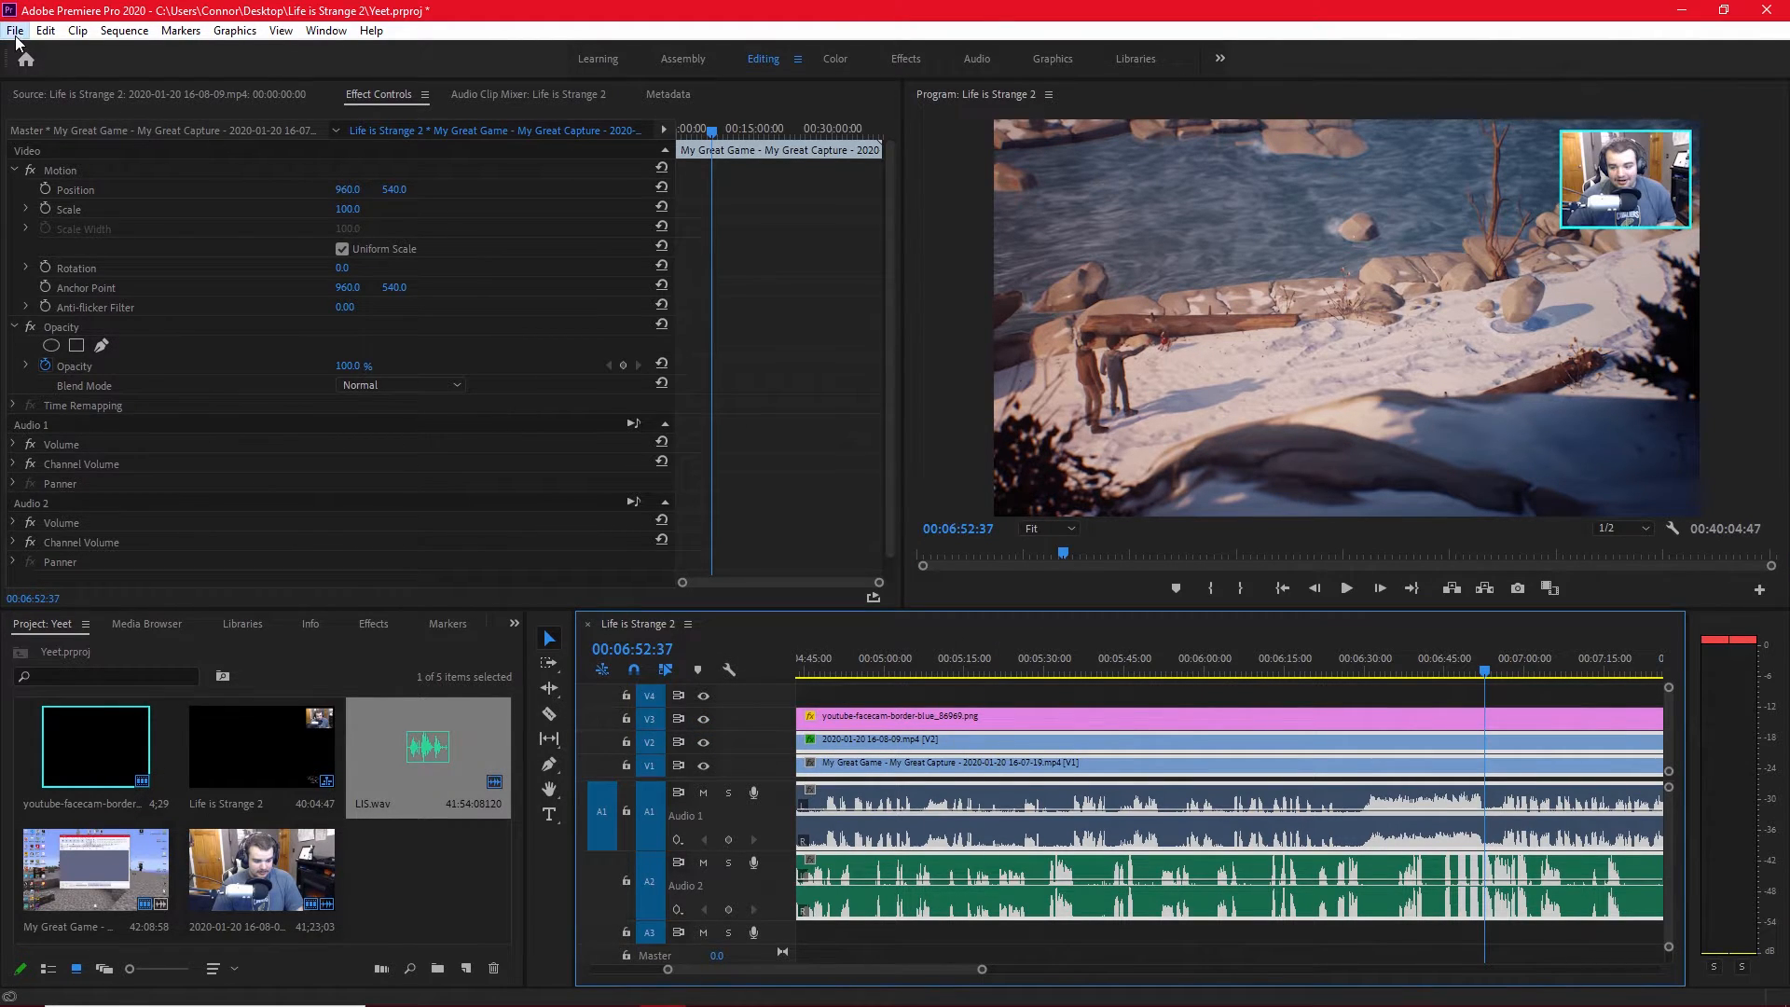
pyautogui.click(15, 29)
pyautogui.click(61, 244)
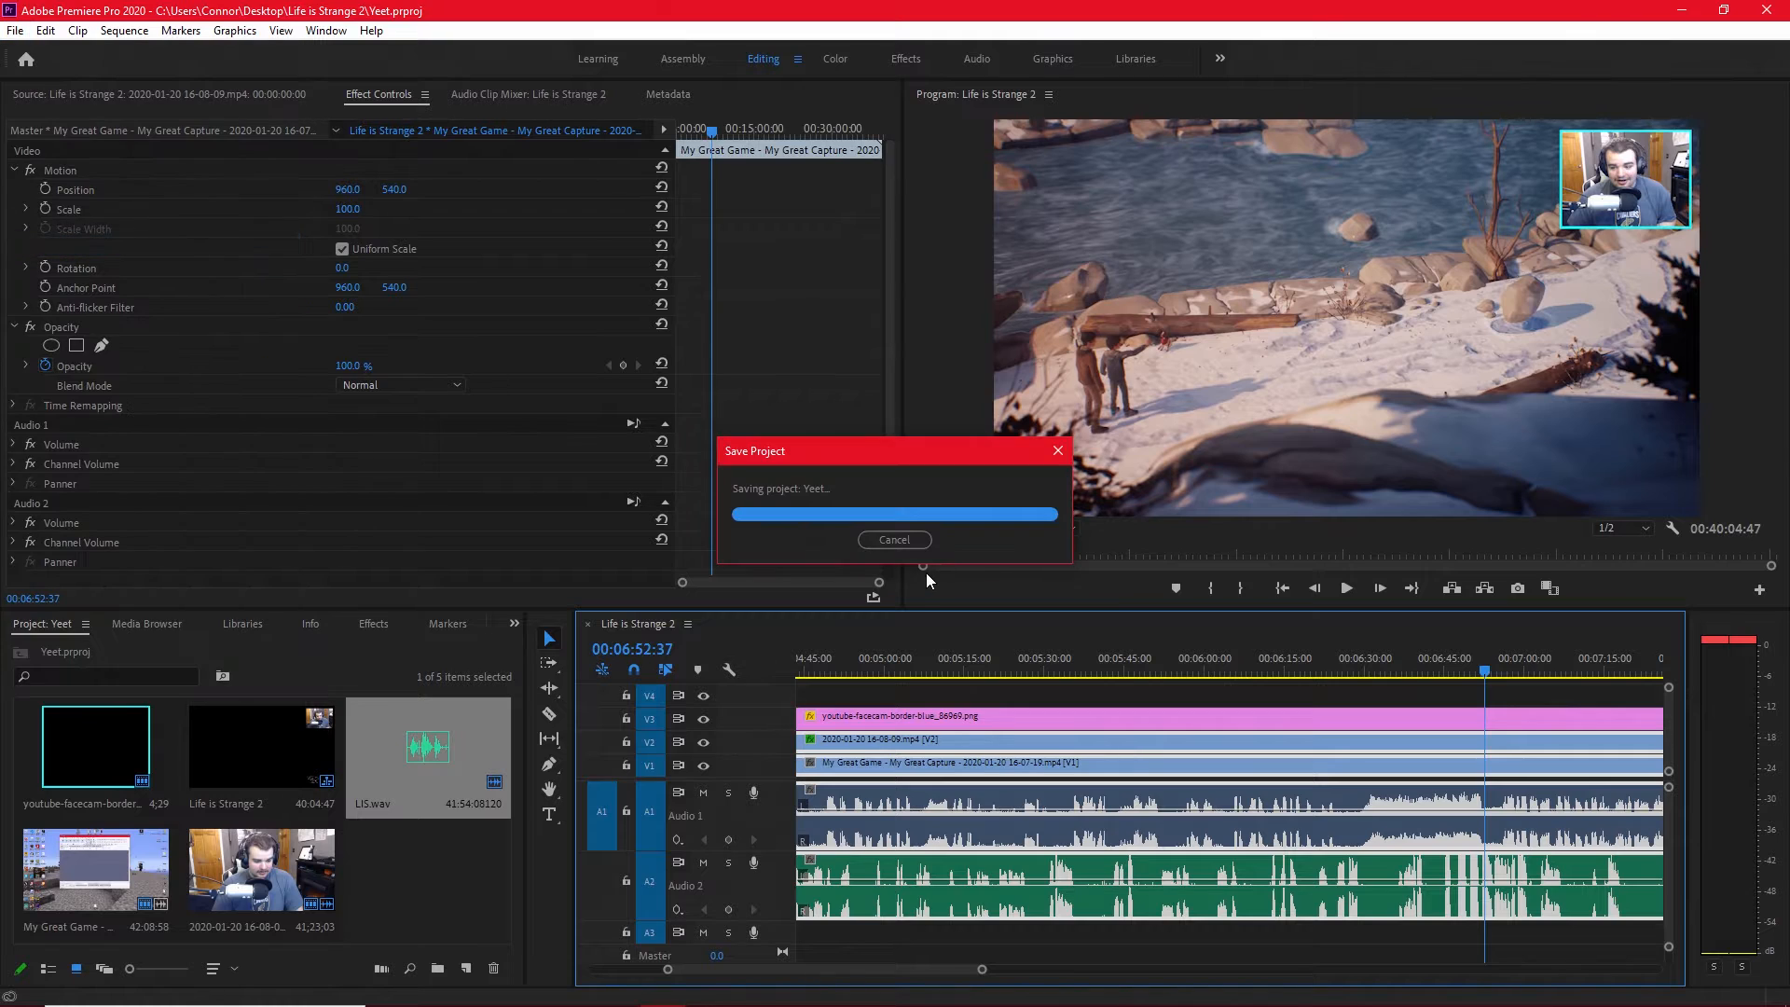
pyautogui.keyDown('alt'); pyautogui.scroll(-5, 960, 944); pyautogui.keyUp('alt')
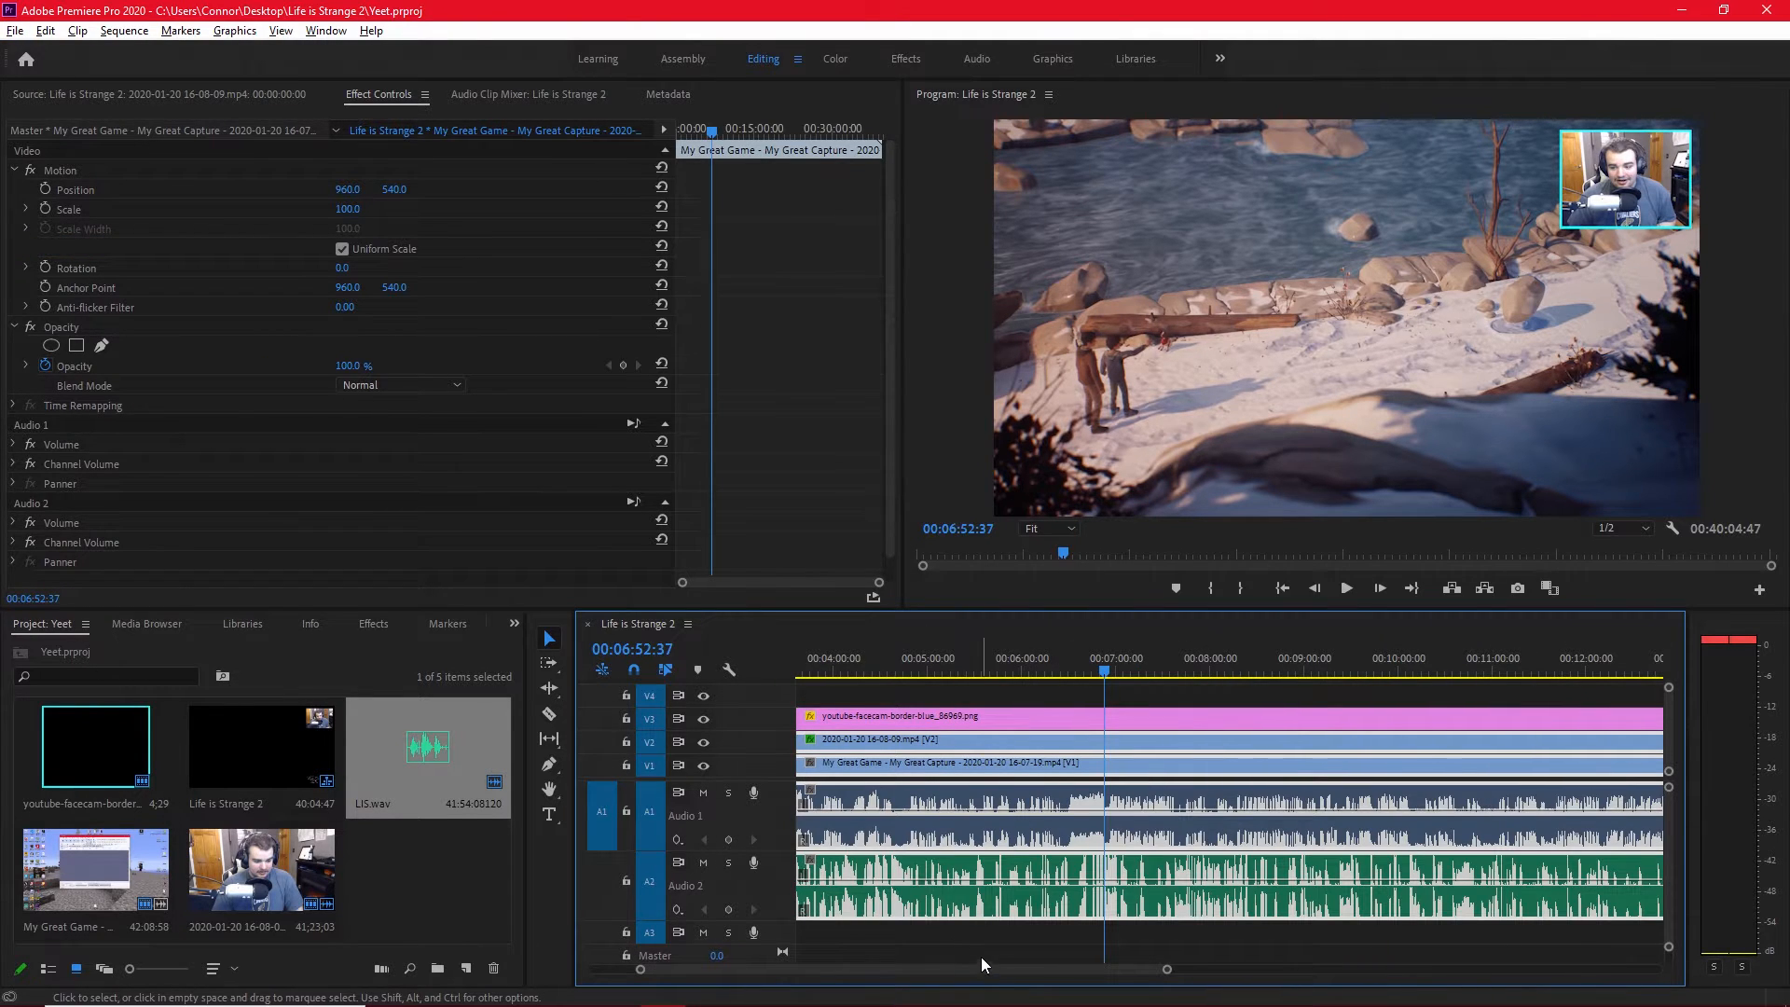
pyautogui.keyDown('alt'); pyautogui.scroll(-2, 971, 960); pyautogui.keyUp('alt')
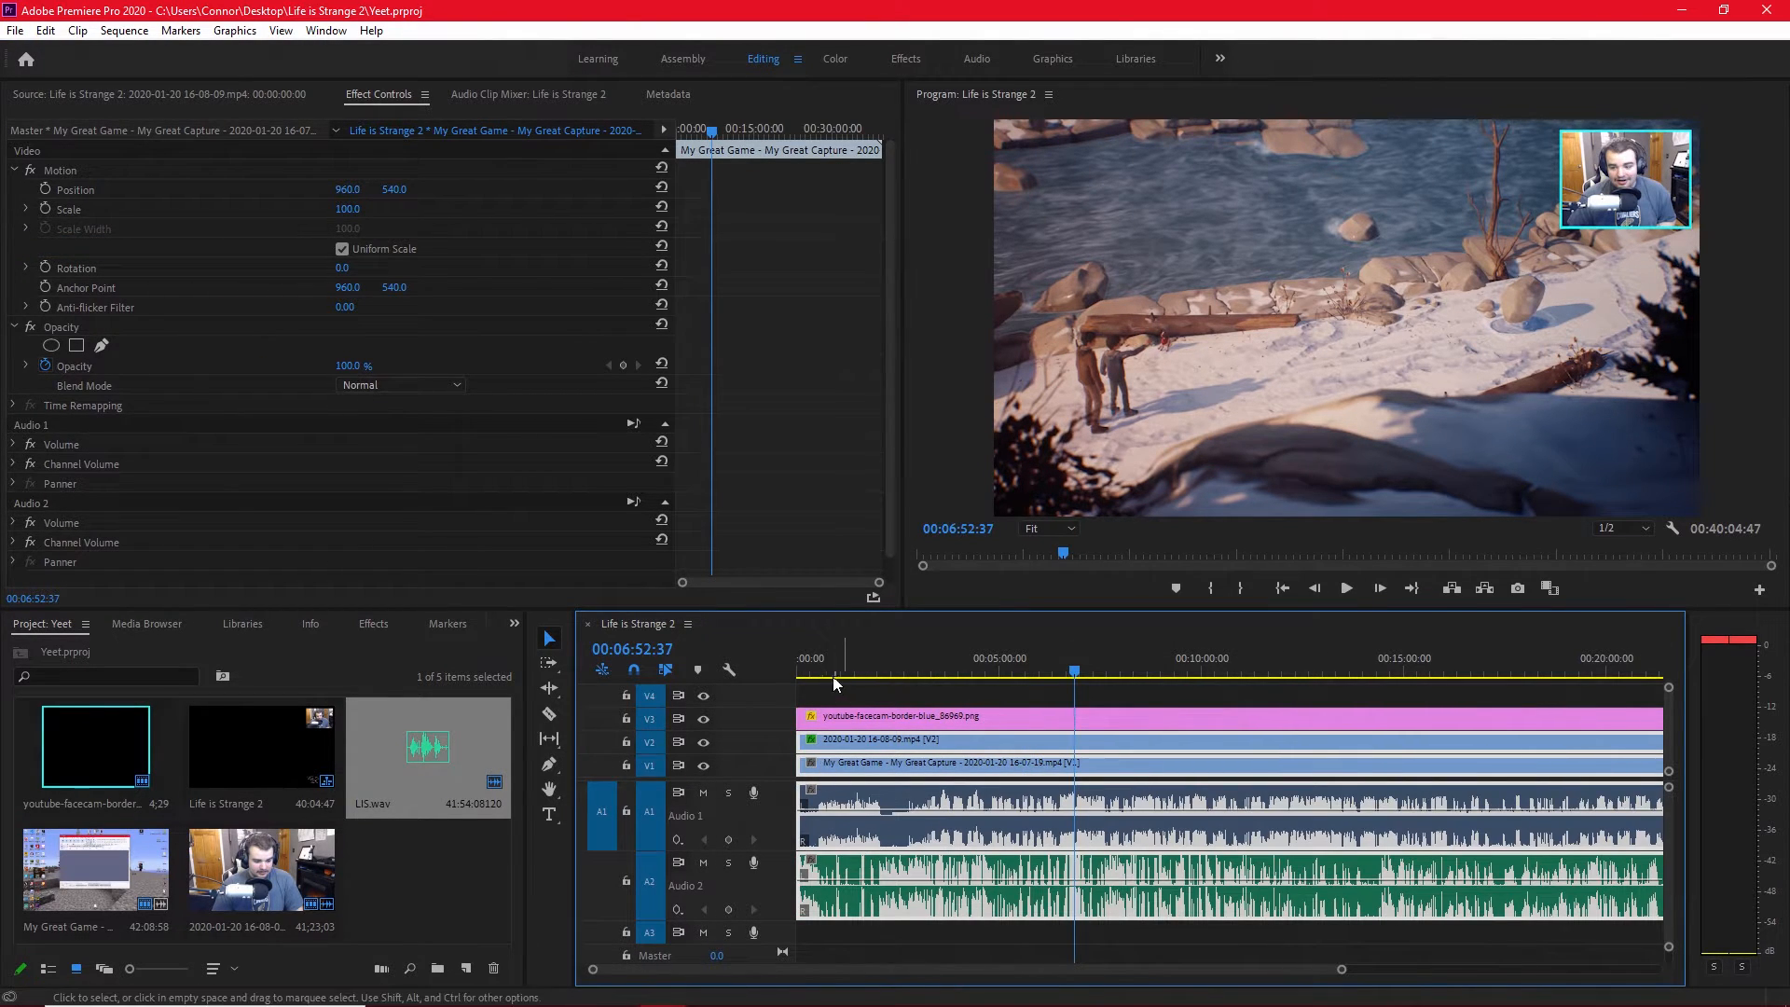
# Return the playhead to the start of the Life is Strange 2 sequence.
pyautogui.press('Home')
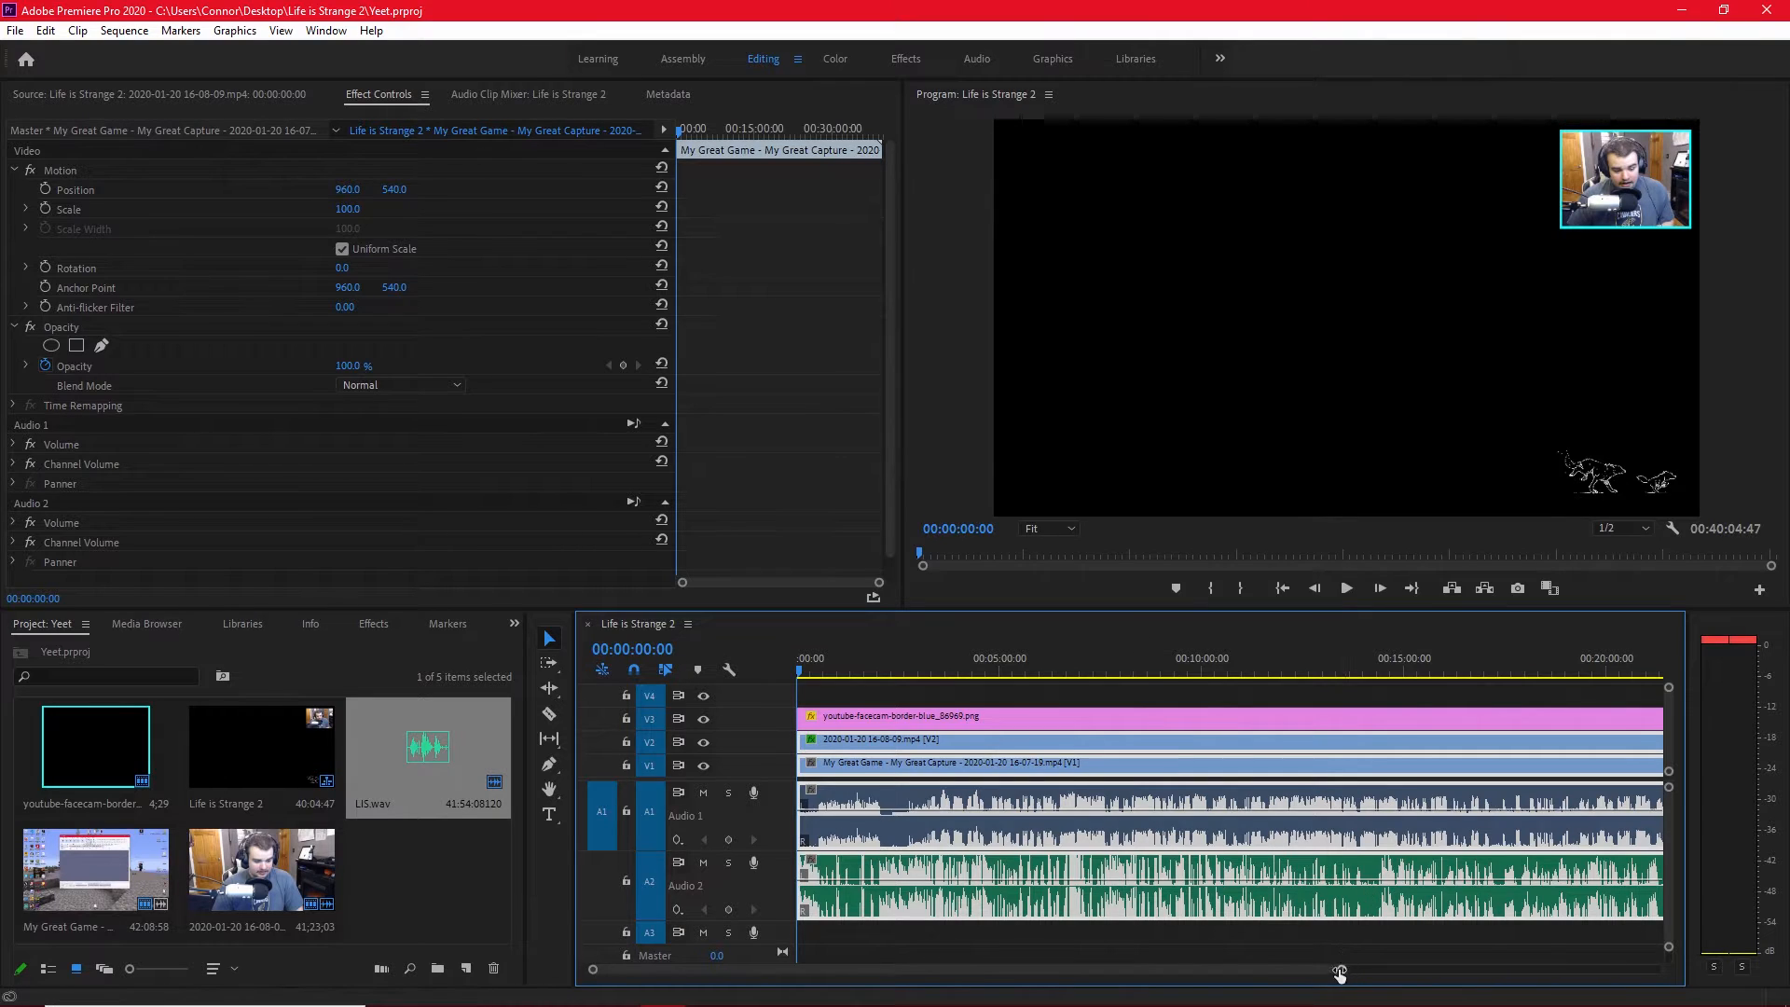
pyautogui.keyDown('alt'); pyautogui.scroll(3, 1192, 973); pyautogui.keyUp('alt')
pyautogui.keyDown('alt'); pyautogui.scroll(2, 1179, 973); pyautogui.keyUp('alt')
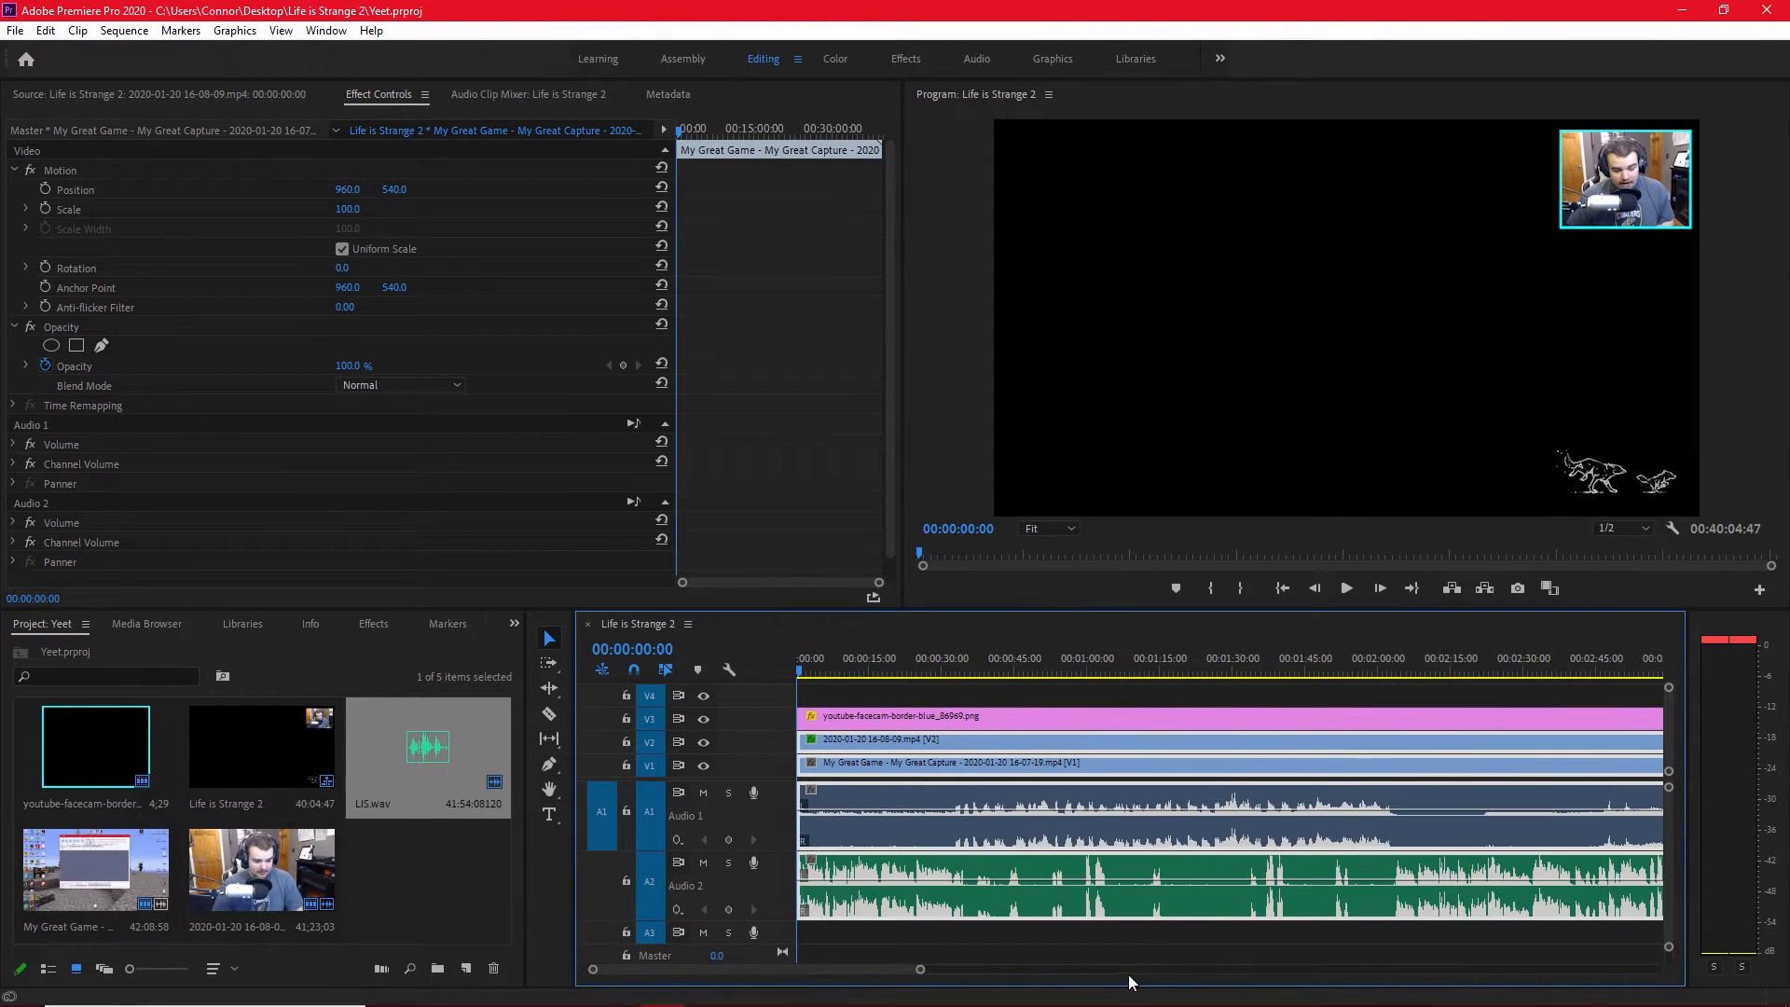
# Minimize Premiere Pro and Audacity, move the Premiere Pro folder window aside, and switch to Photoshop.
pyautogui.click(15, 31)
pyautogui.click(43, 31)
pyautogui.click(44, 31)
pyautogui.click(1650, 45)
pyautogui.click(1681, 10)
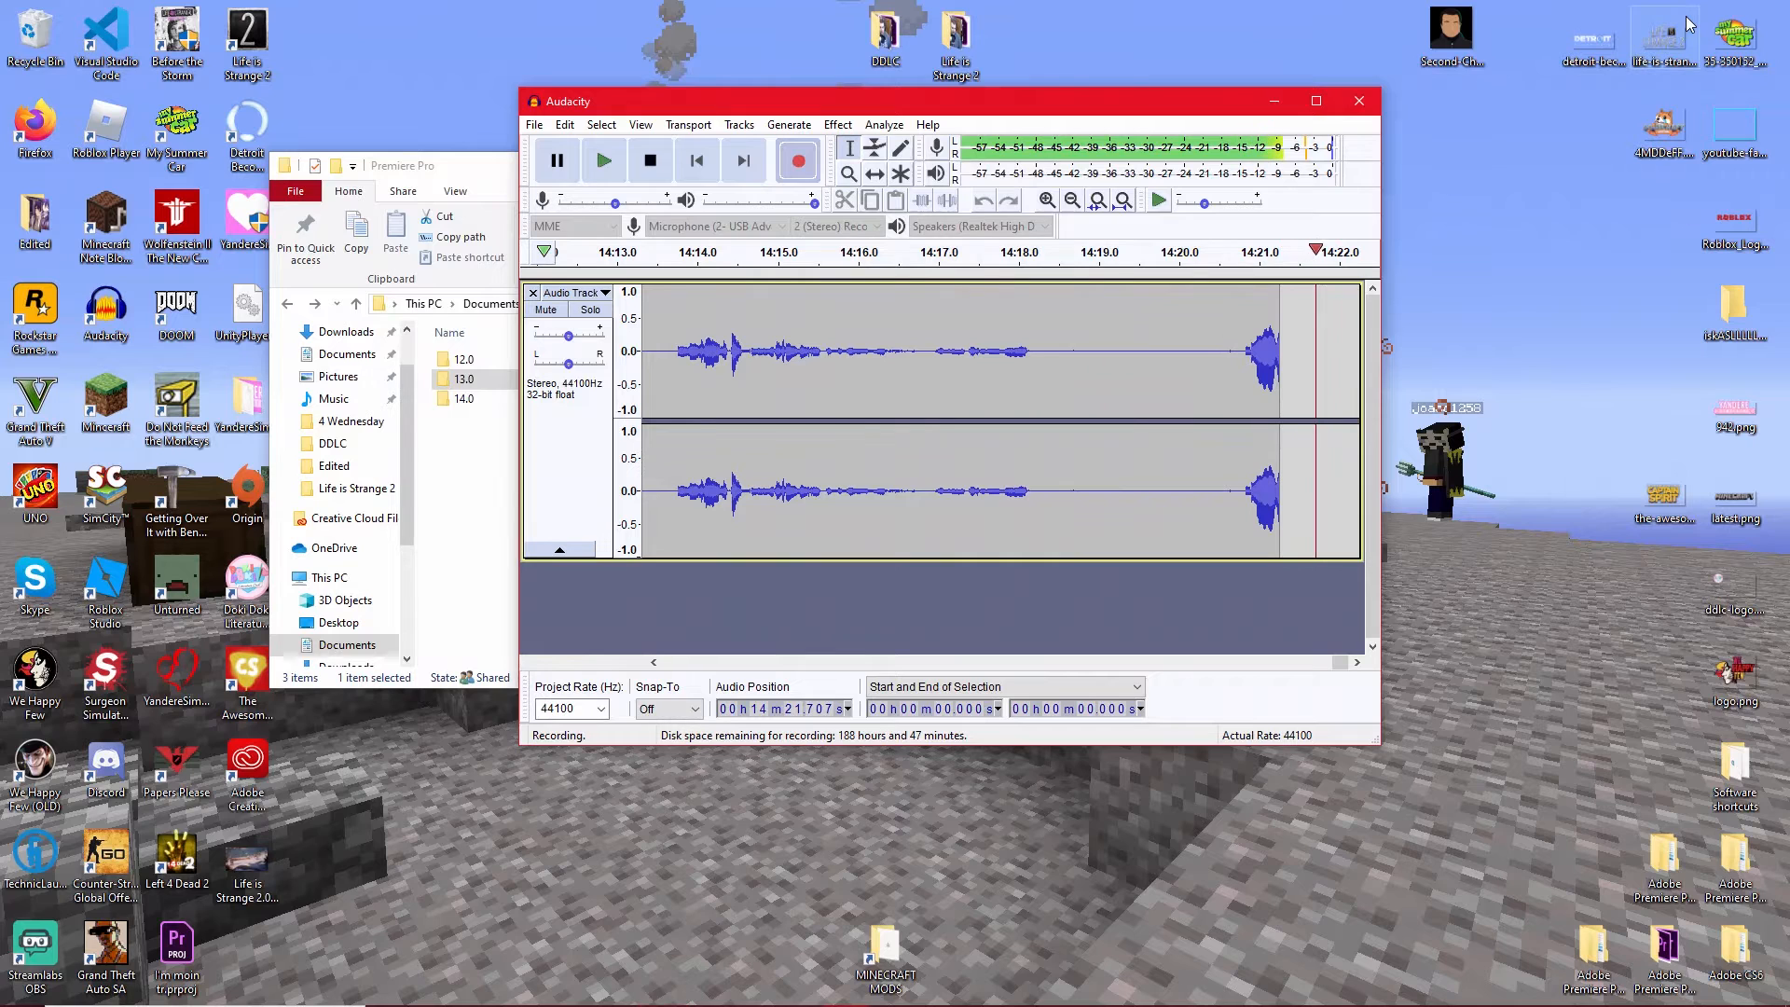
pyautogui.click(1274, 103)
pyautogui.moveTo(922, 172); pyautogui.dragTo(1178, 160)
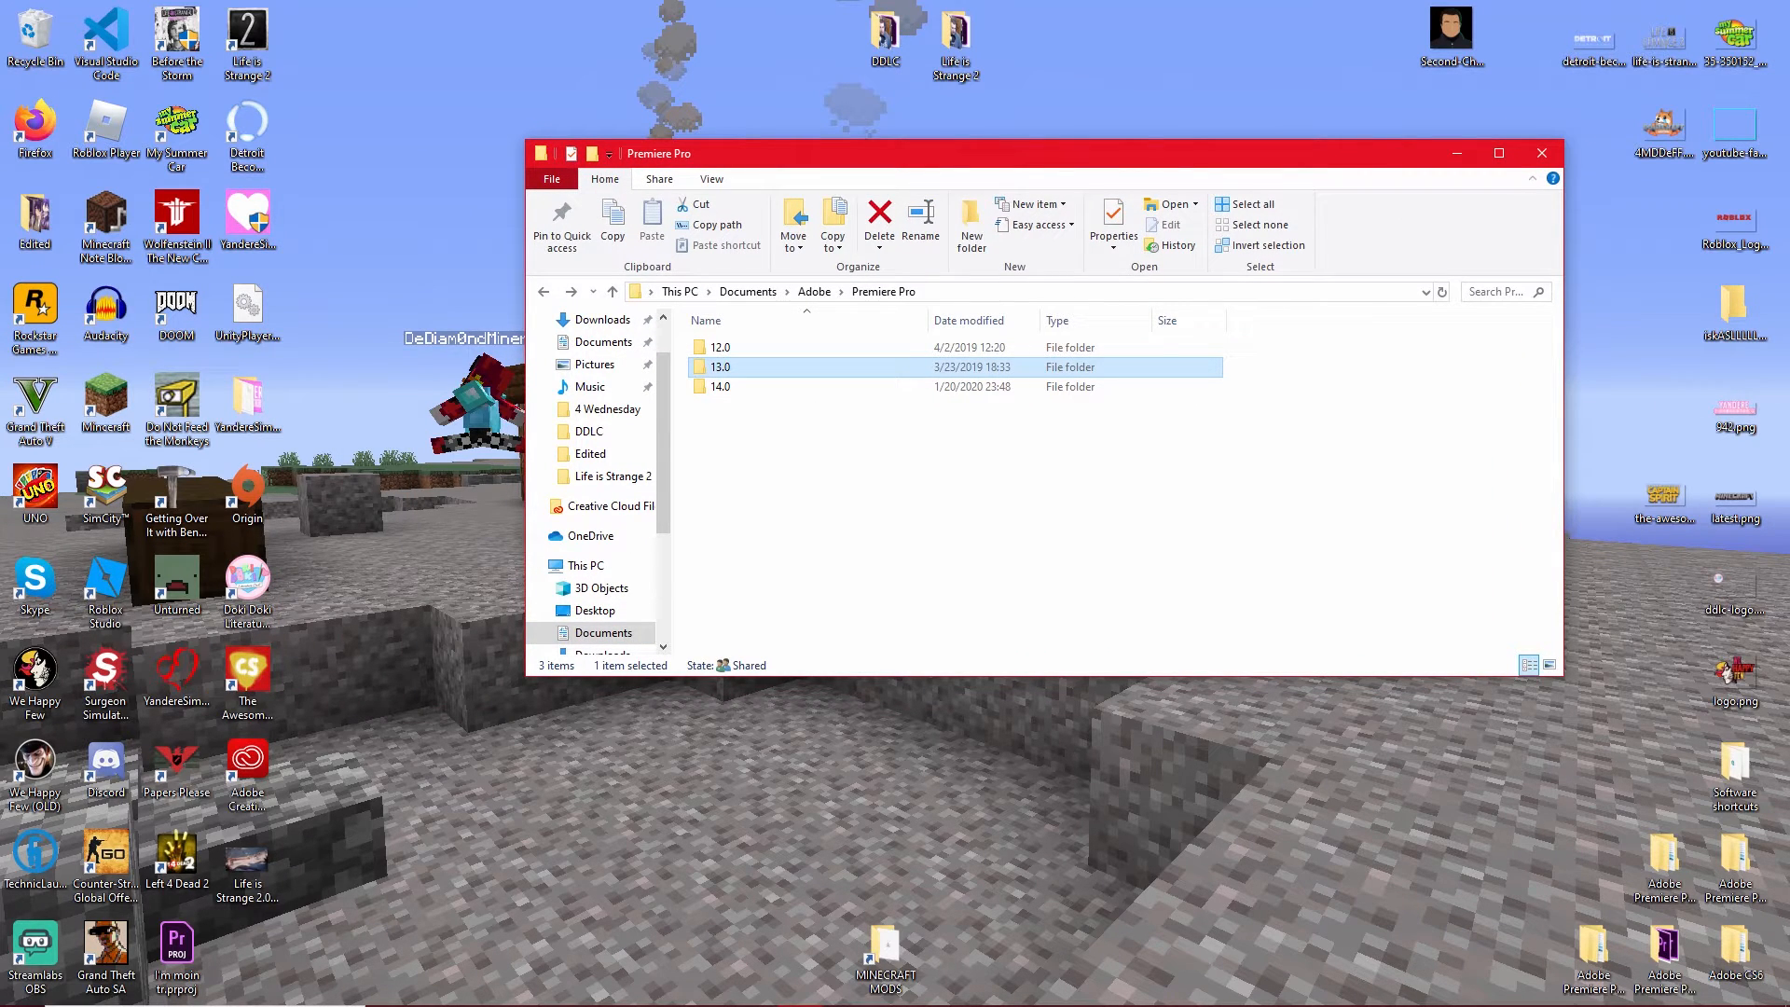
pyautogui.moveTo(0, 14); pyautogui.dragTo(1093, 0)
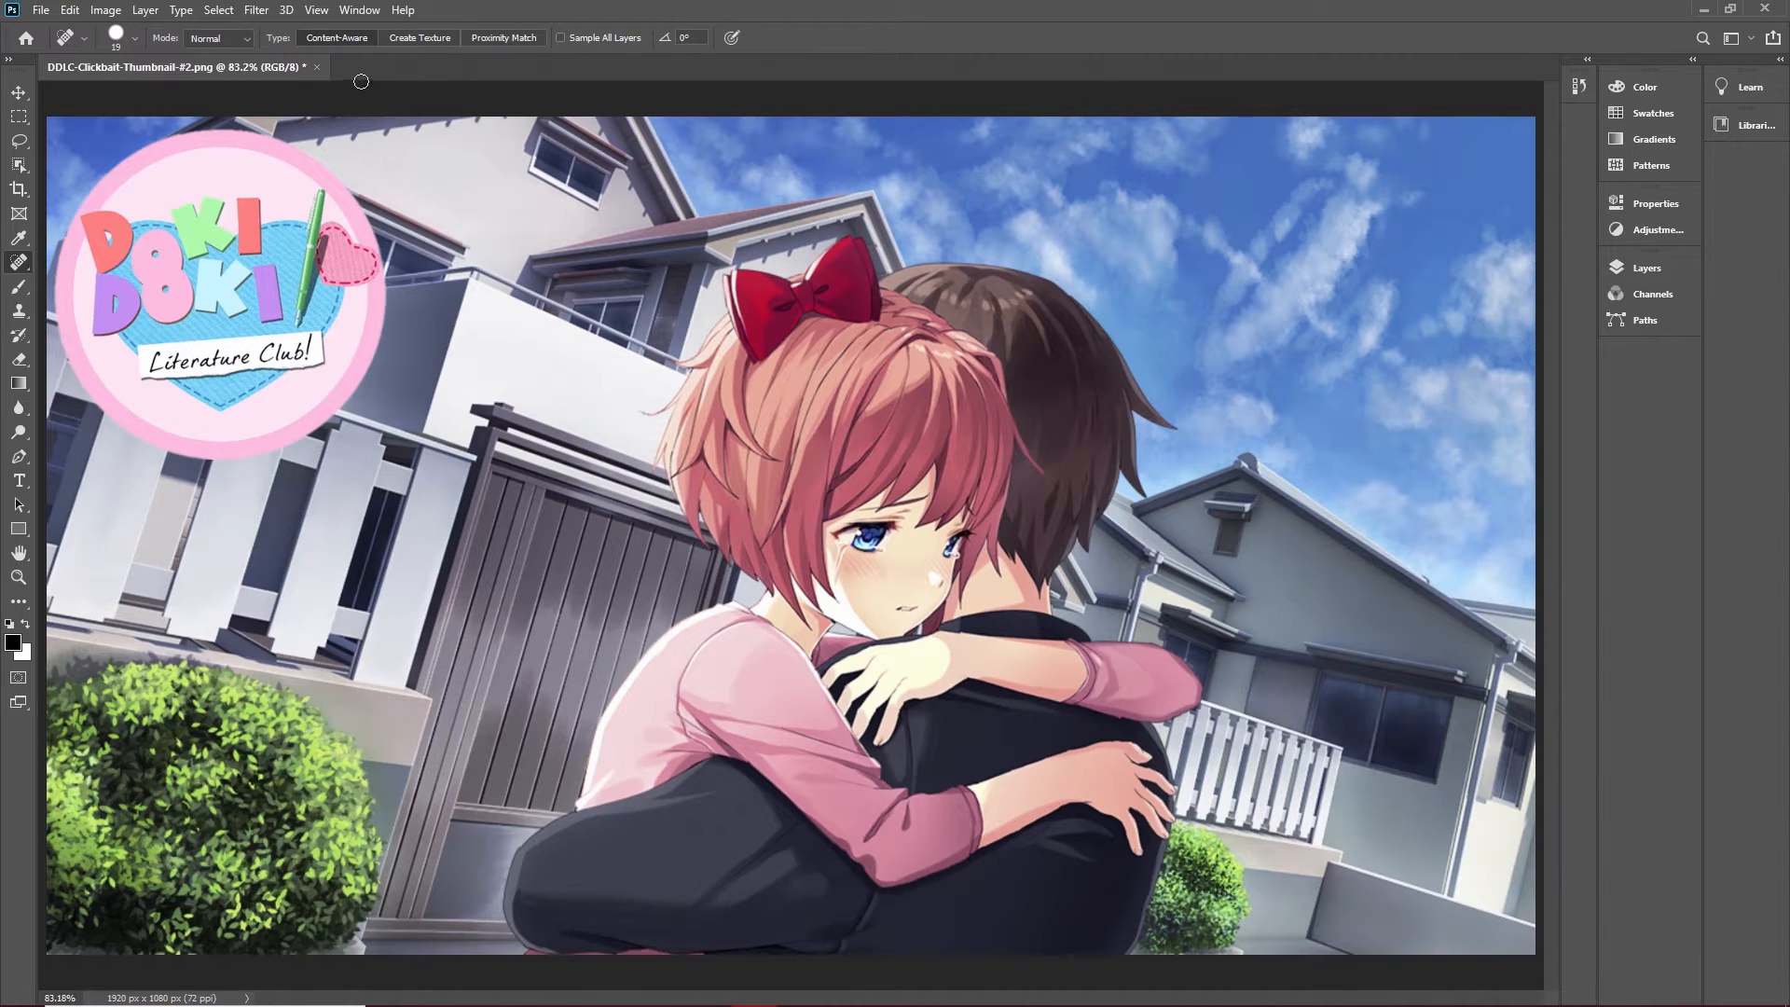
# Close the open DDLC-Clickbait-Thumbnail-#2.png document.
pyautogui.click(20, 93)
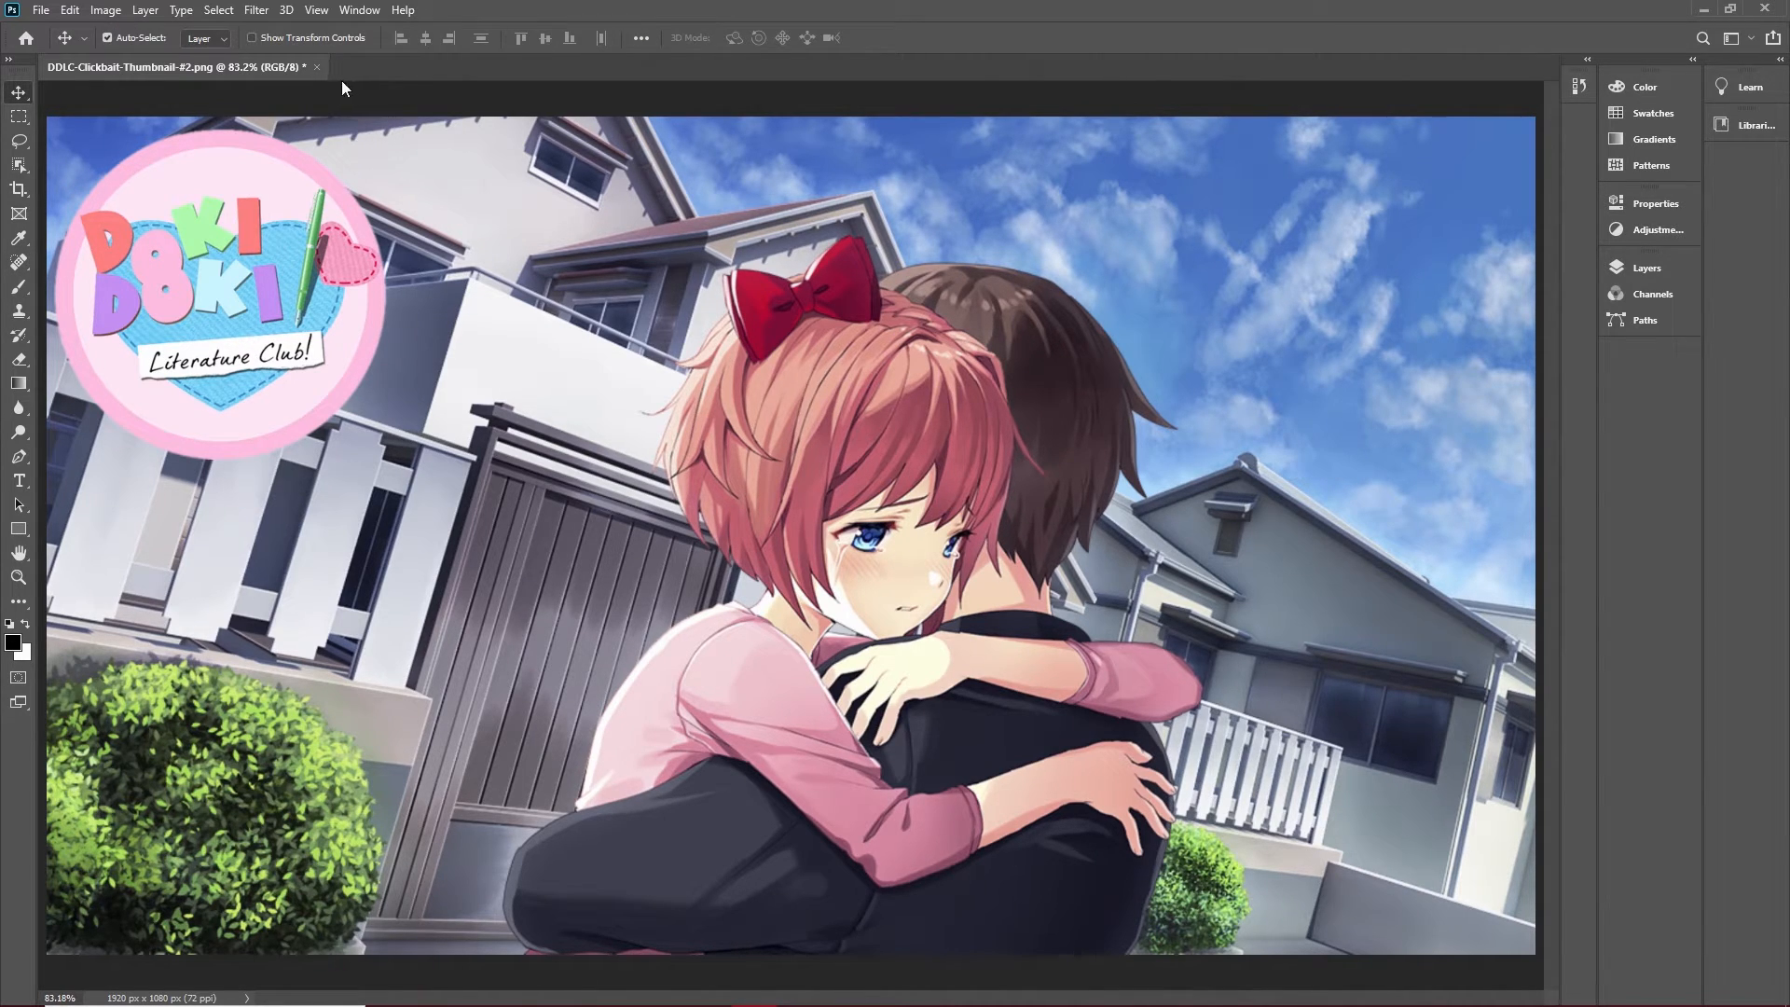
pyautogui.click(316, 67)
pyautogui.click(865, 378)
# Open the still frame Life is Strange 2.00_06_52_37.Still007.png from the desktop in Photoshop and restore the full-size window.
pyautogui.doubleClick(519, 5)
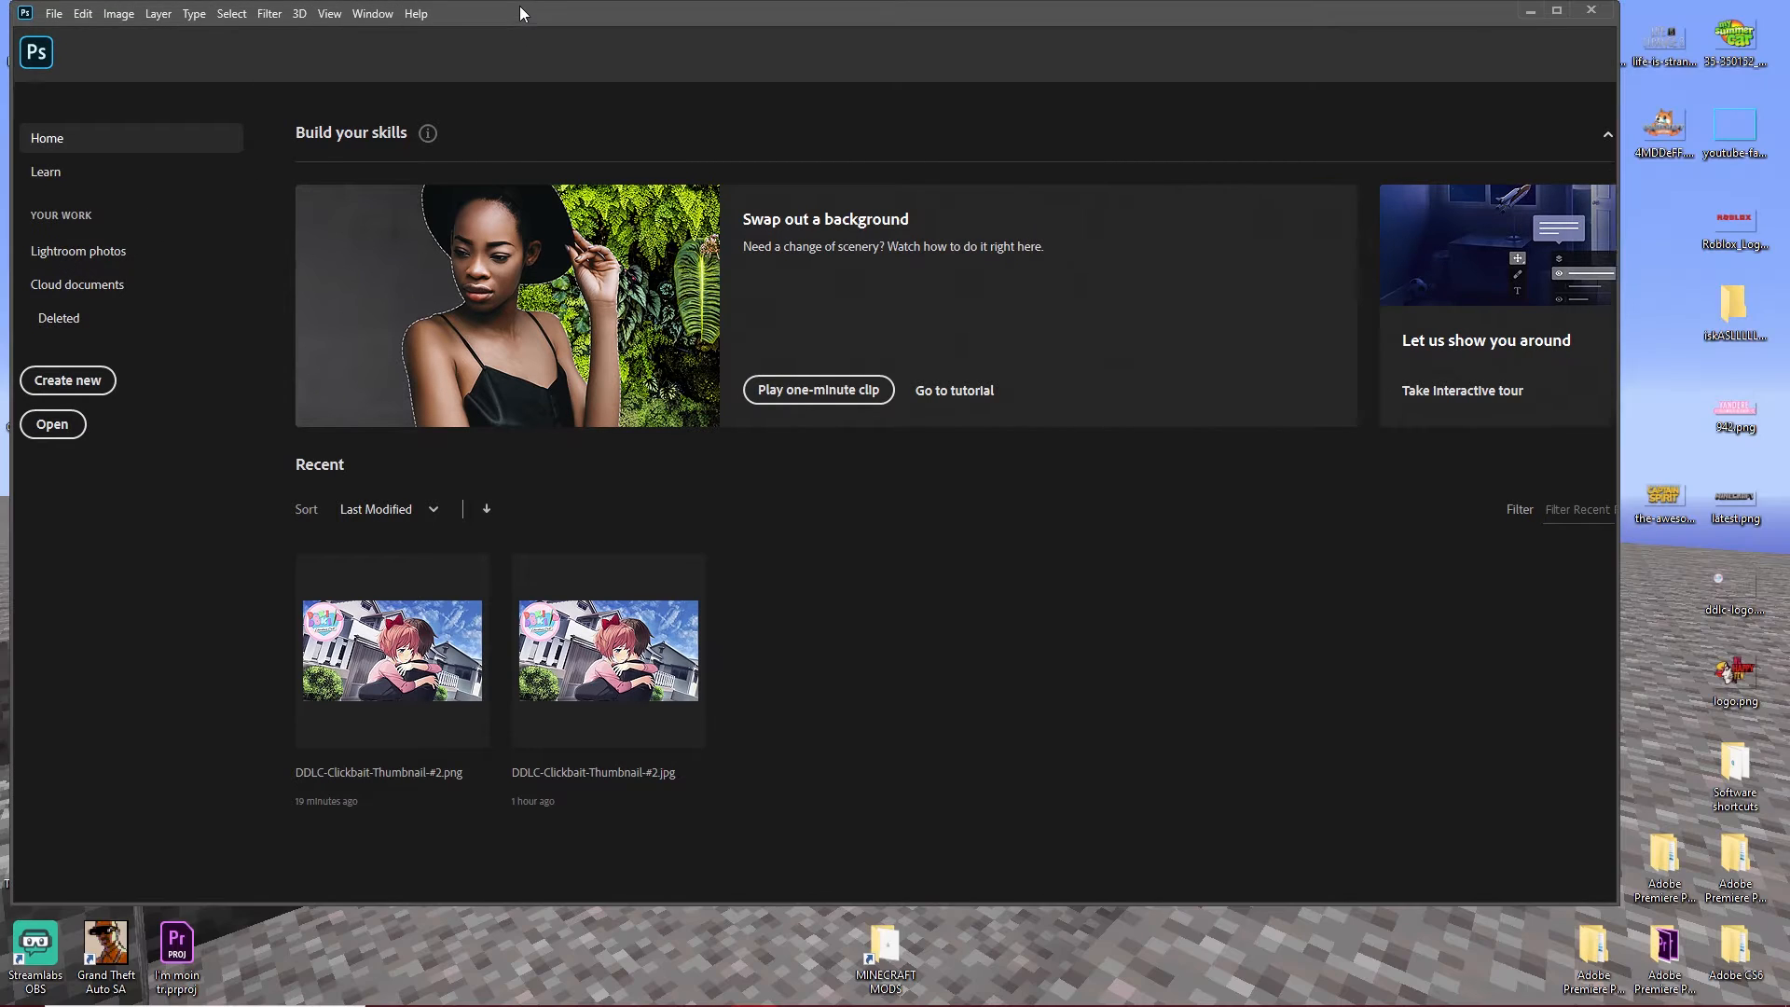
pyautogui.moveTo(518, 5); pyautogui.dragTo(978, 136)
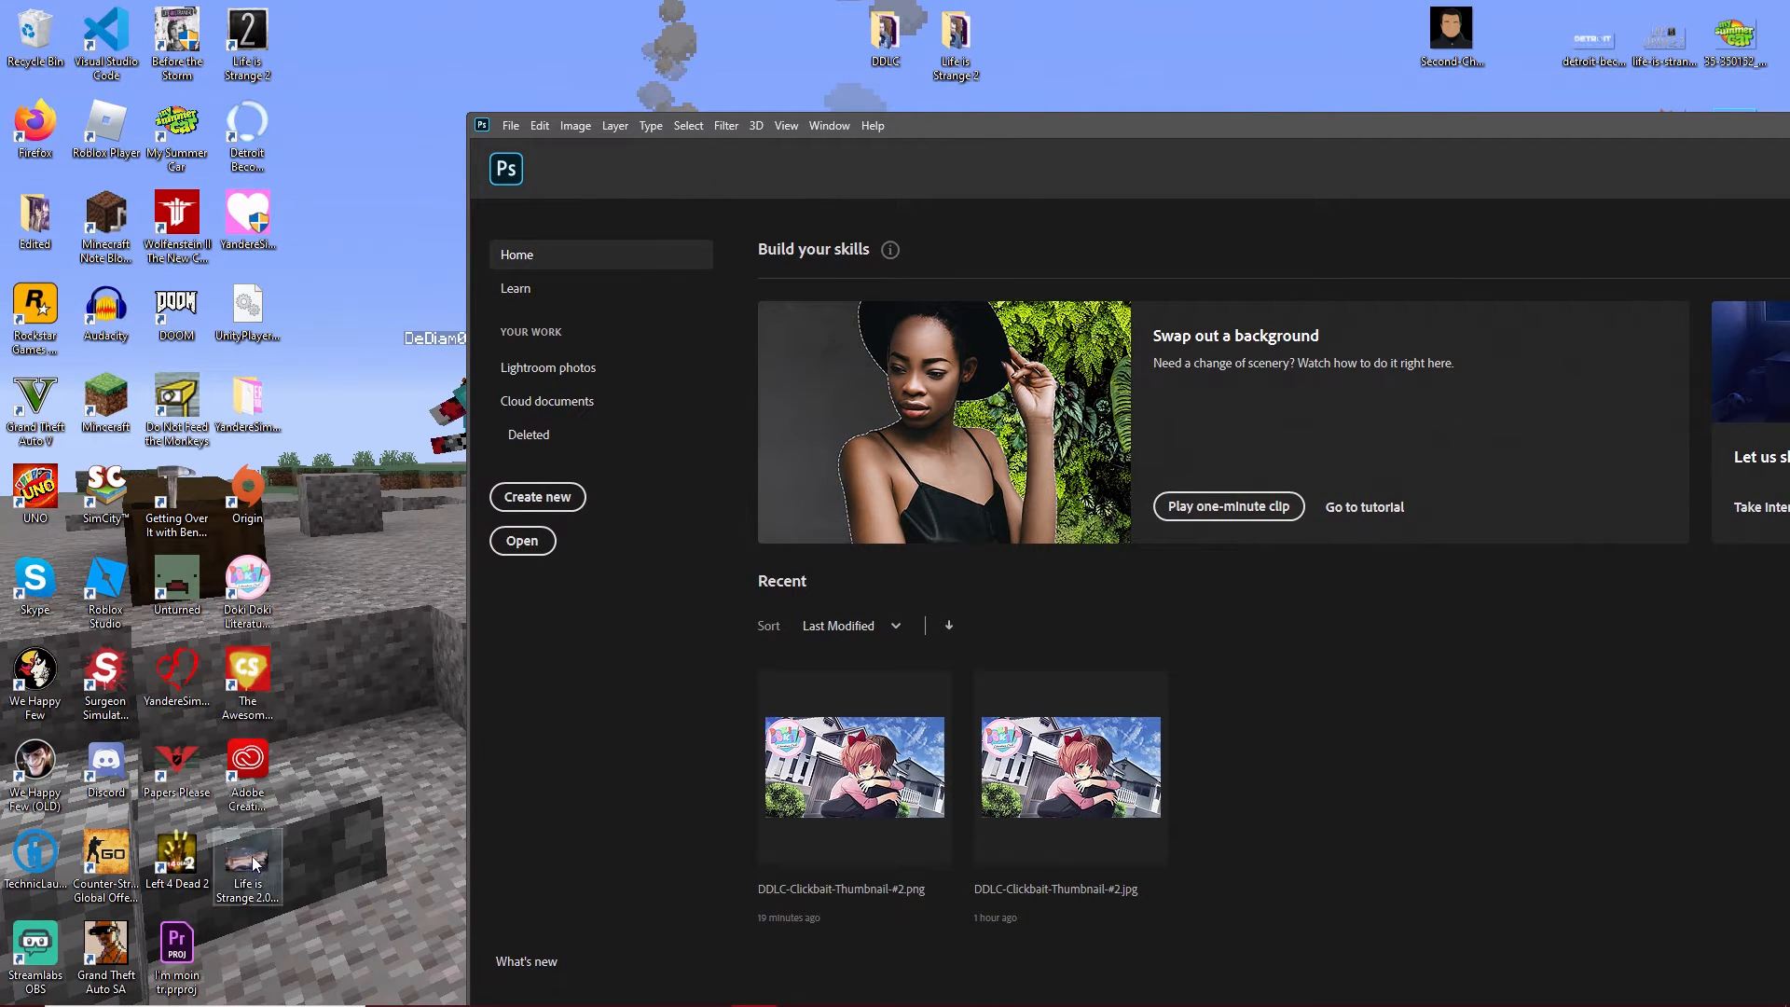
pyautogui.moveTo(250, 865); pyautogui.dragTo(1152, 774)
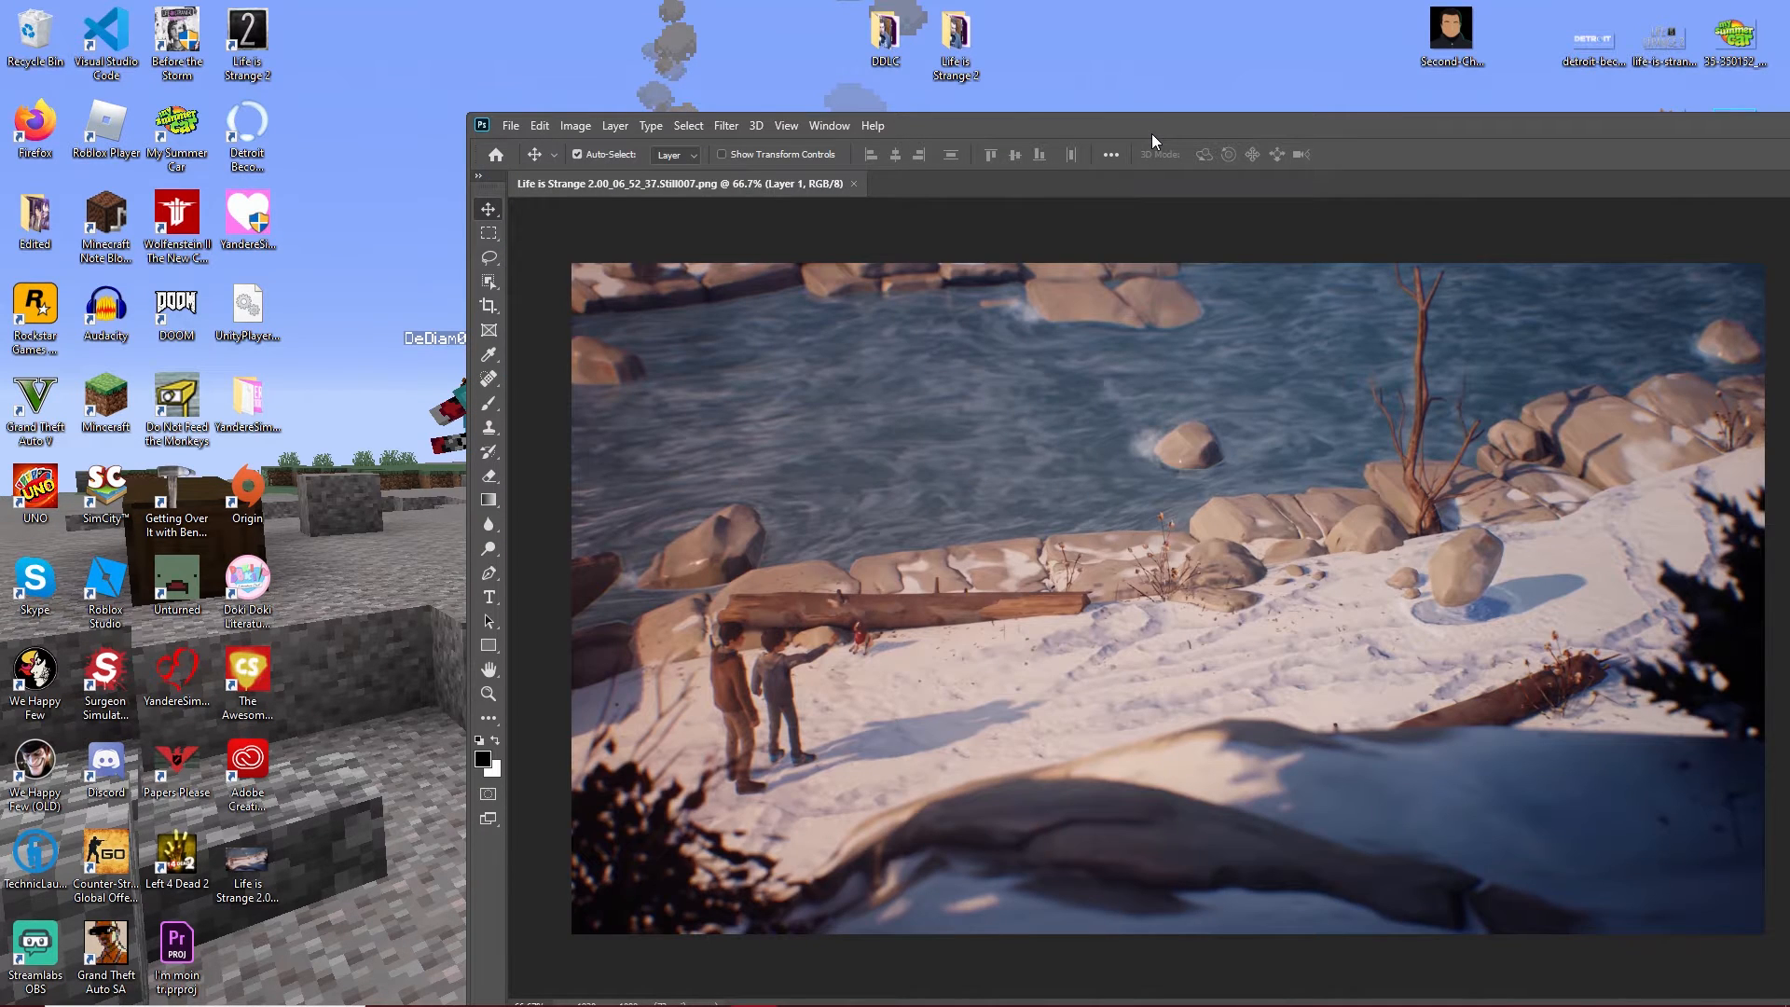
pyautogui.doubleClick(1152, 133)
# Crop the still at a 16 : 9 ratio to about 1377 × 775 px, keeping the two characters and the floating rock in frame.
pyautogui.click(18, 577)
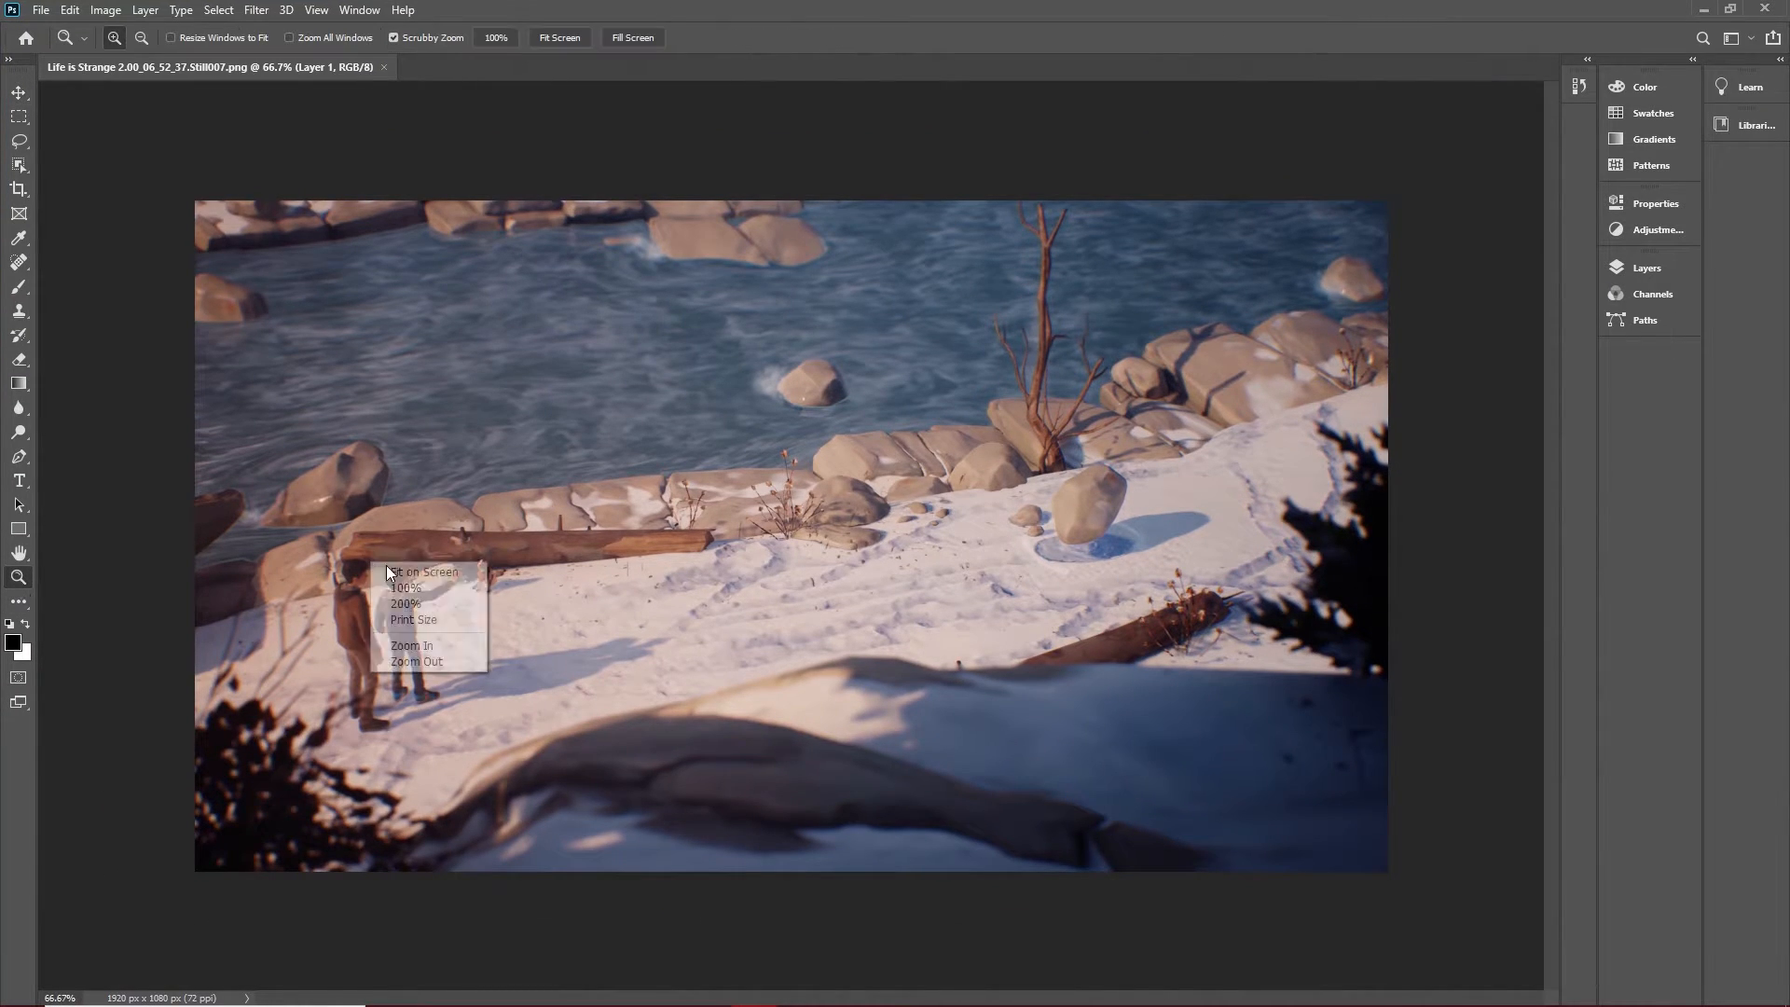
pyautogui.click(385, 564)
pyautogui.moveTo(652, 1002)
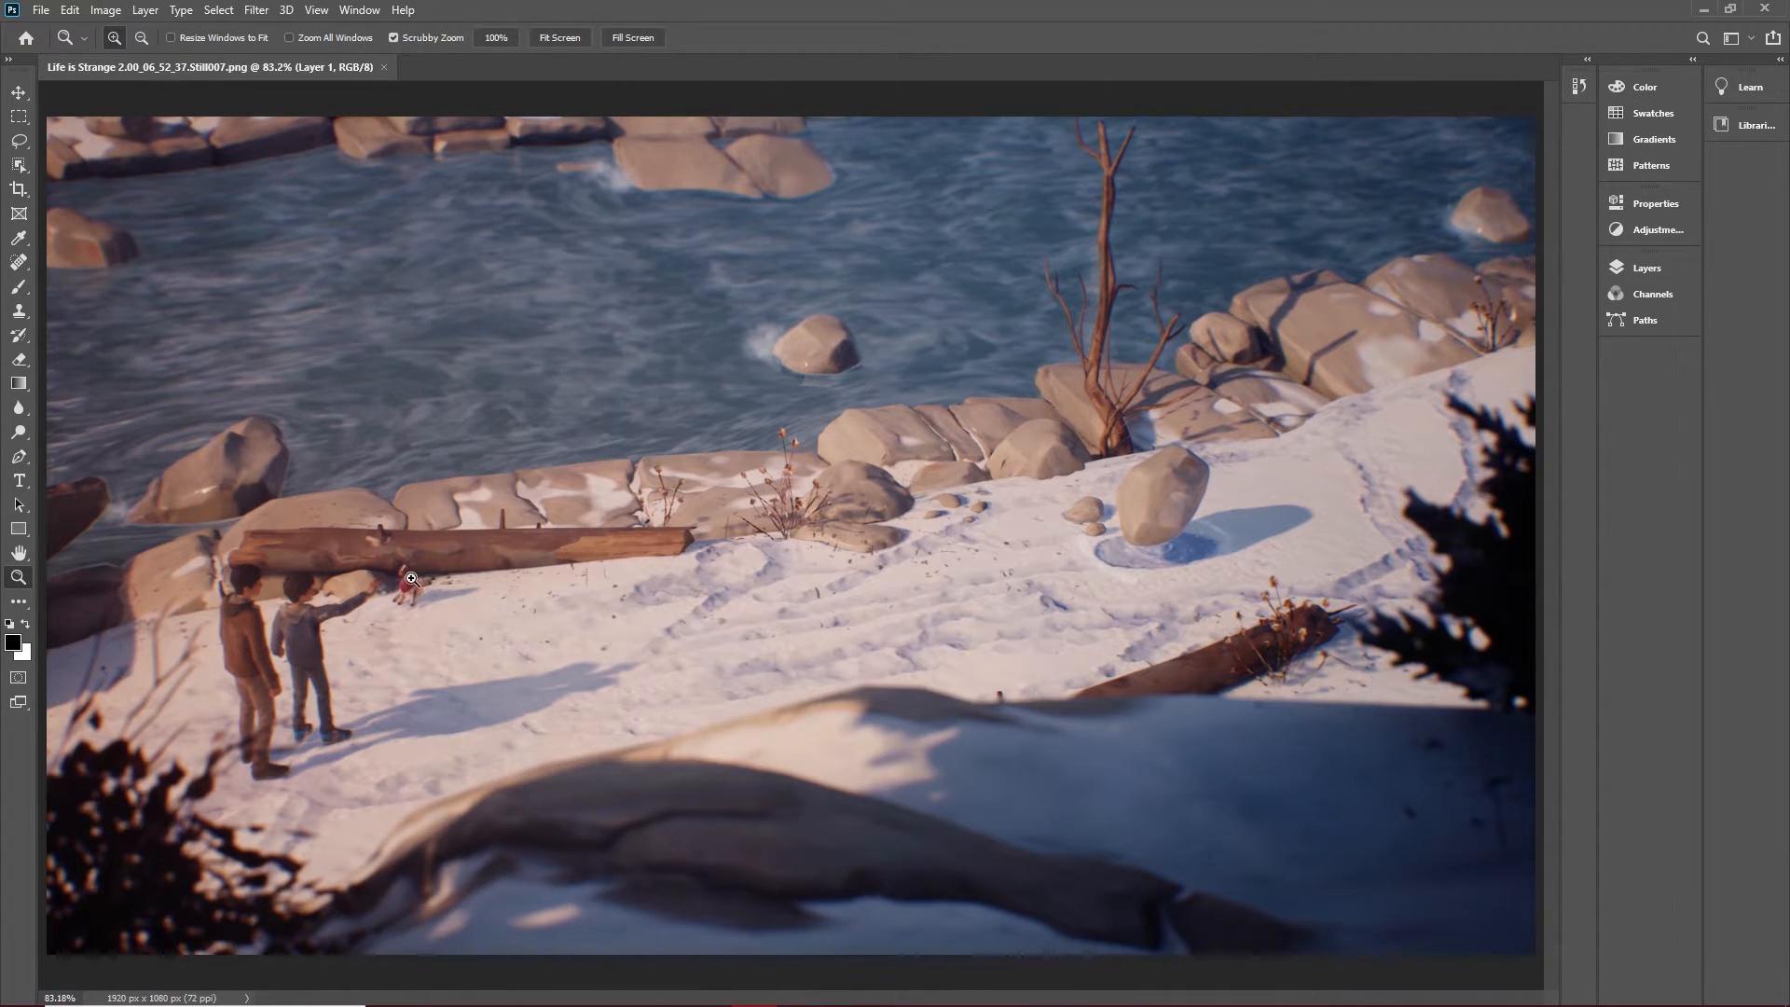
pyautogui.click(19, 190)
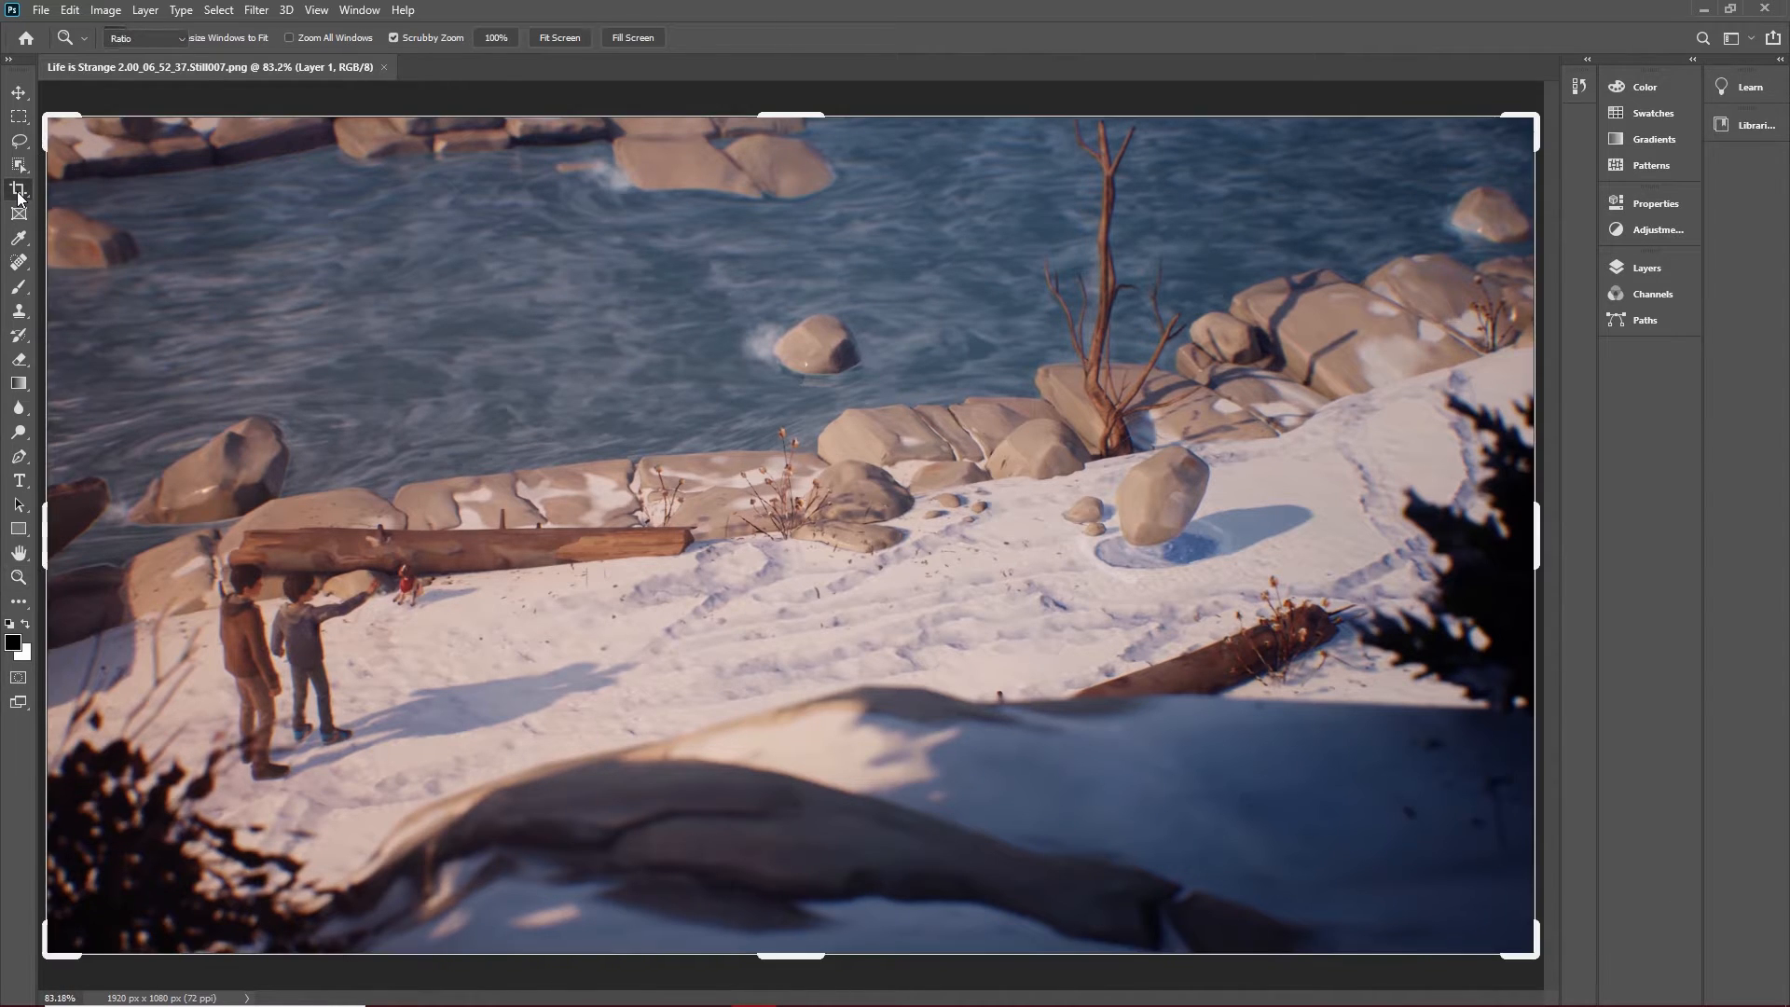
pyautogui.click(129, 41)
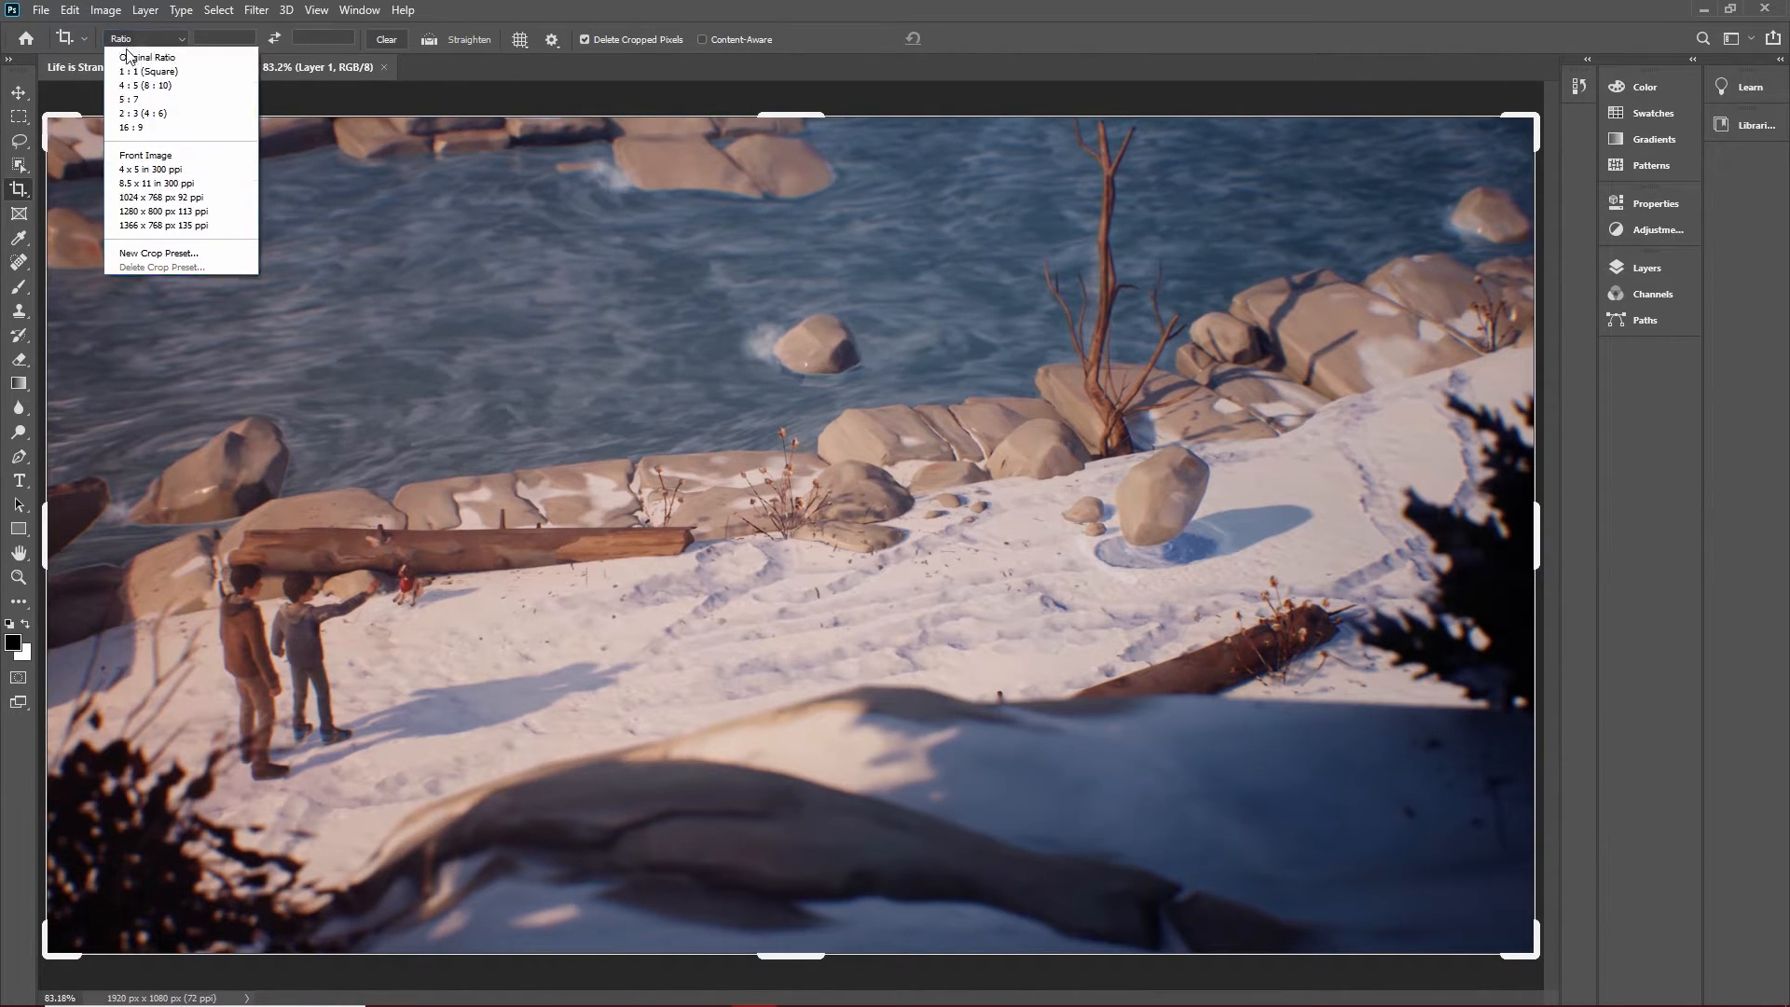
pyautogui.click(132, 167)
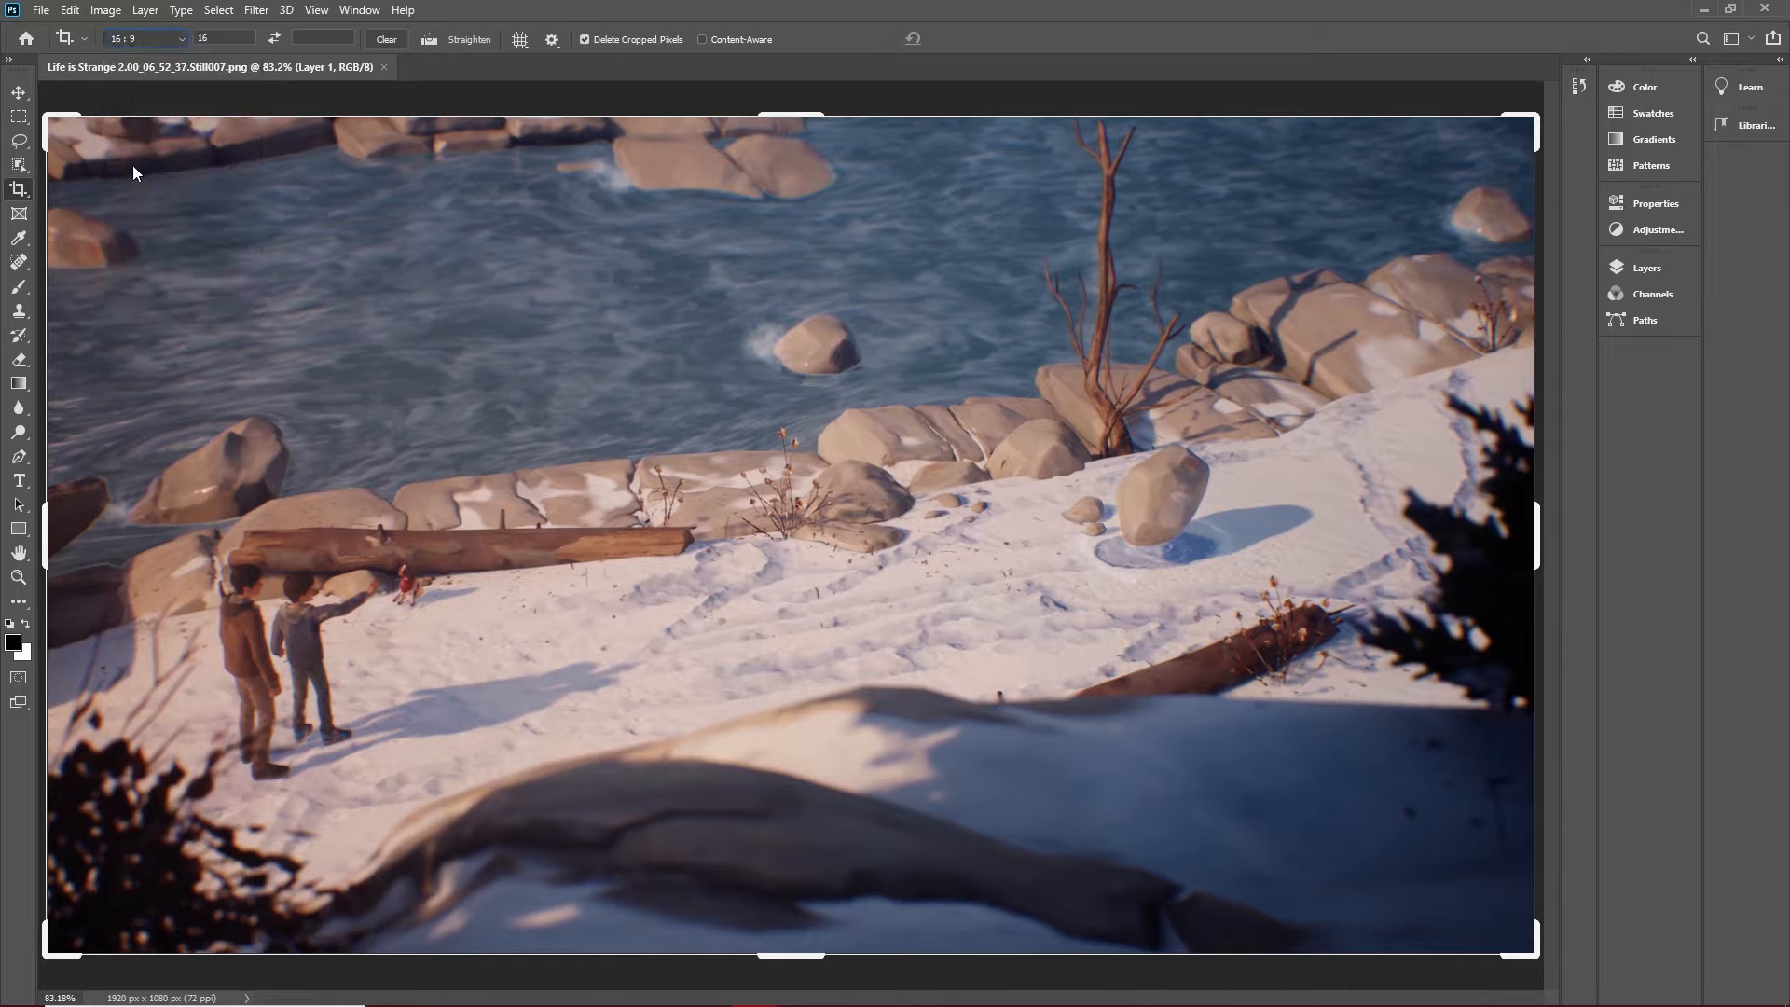
pyautogui.moveTo(45, 118); pyautogui.dragTo(110, 160)
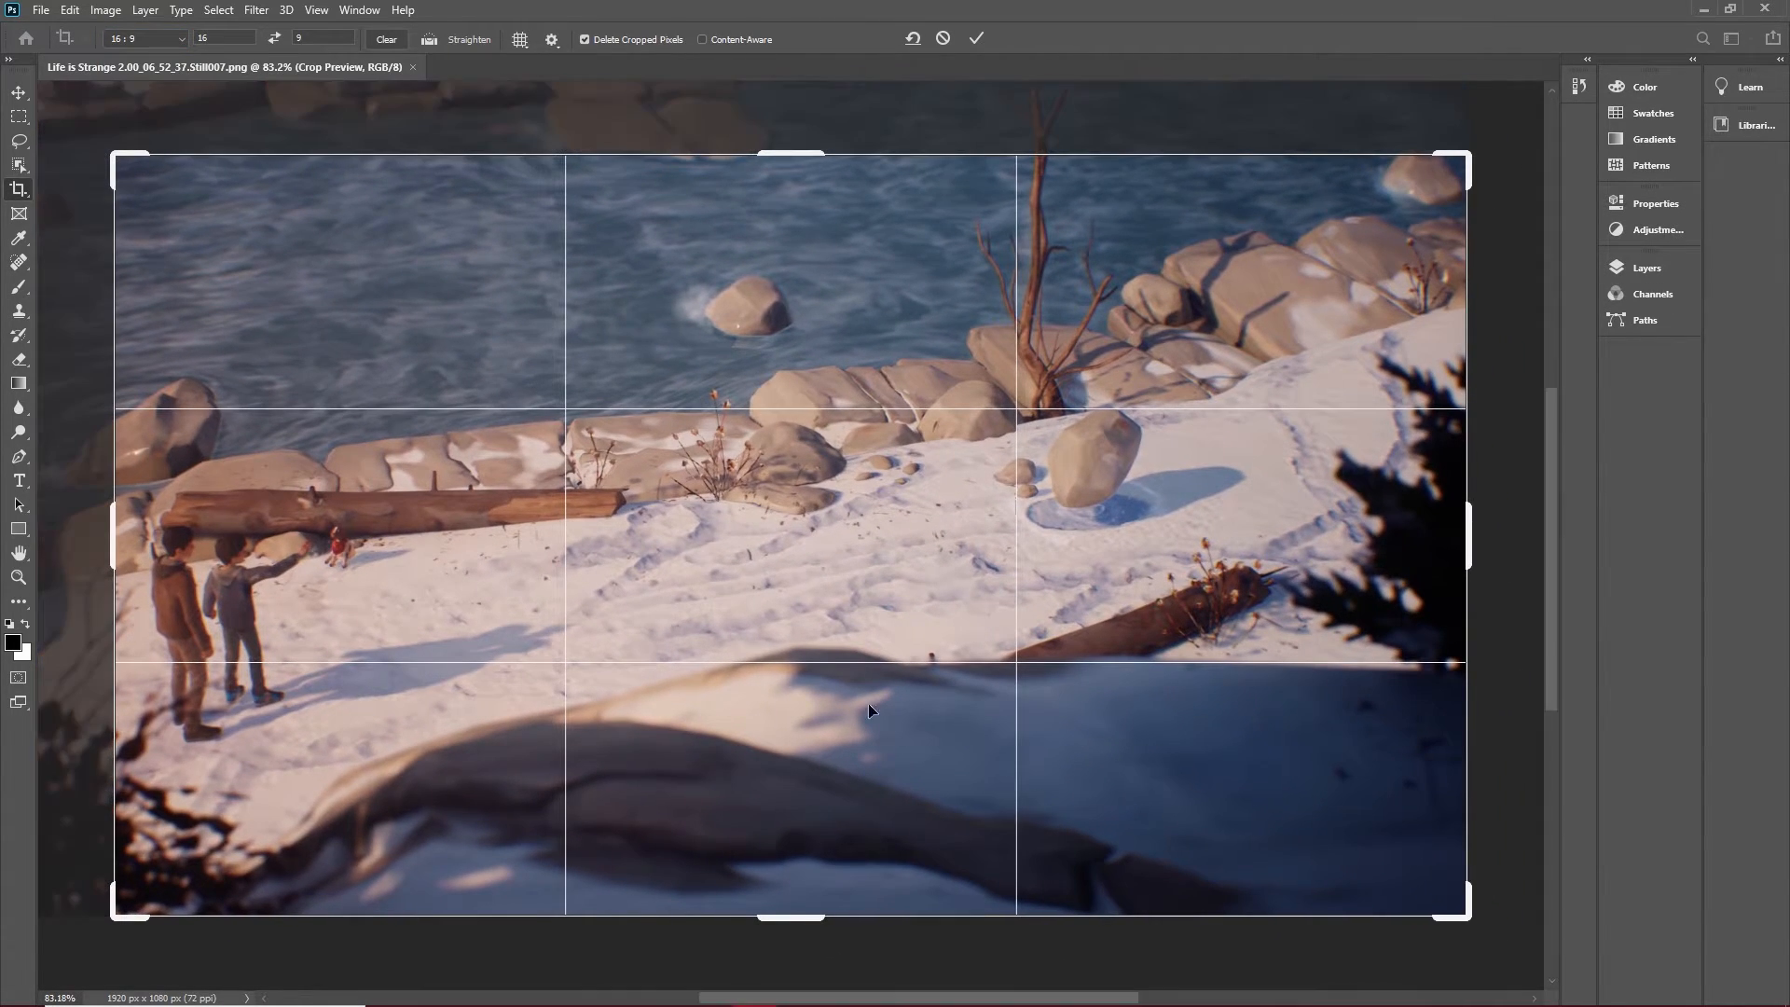
pyautogui.moveTo(1466, 923); pyautogui.dragTo(1407, 879)
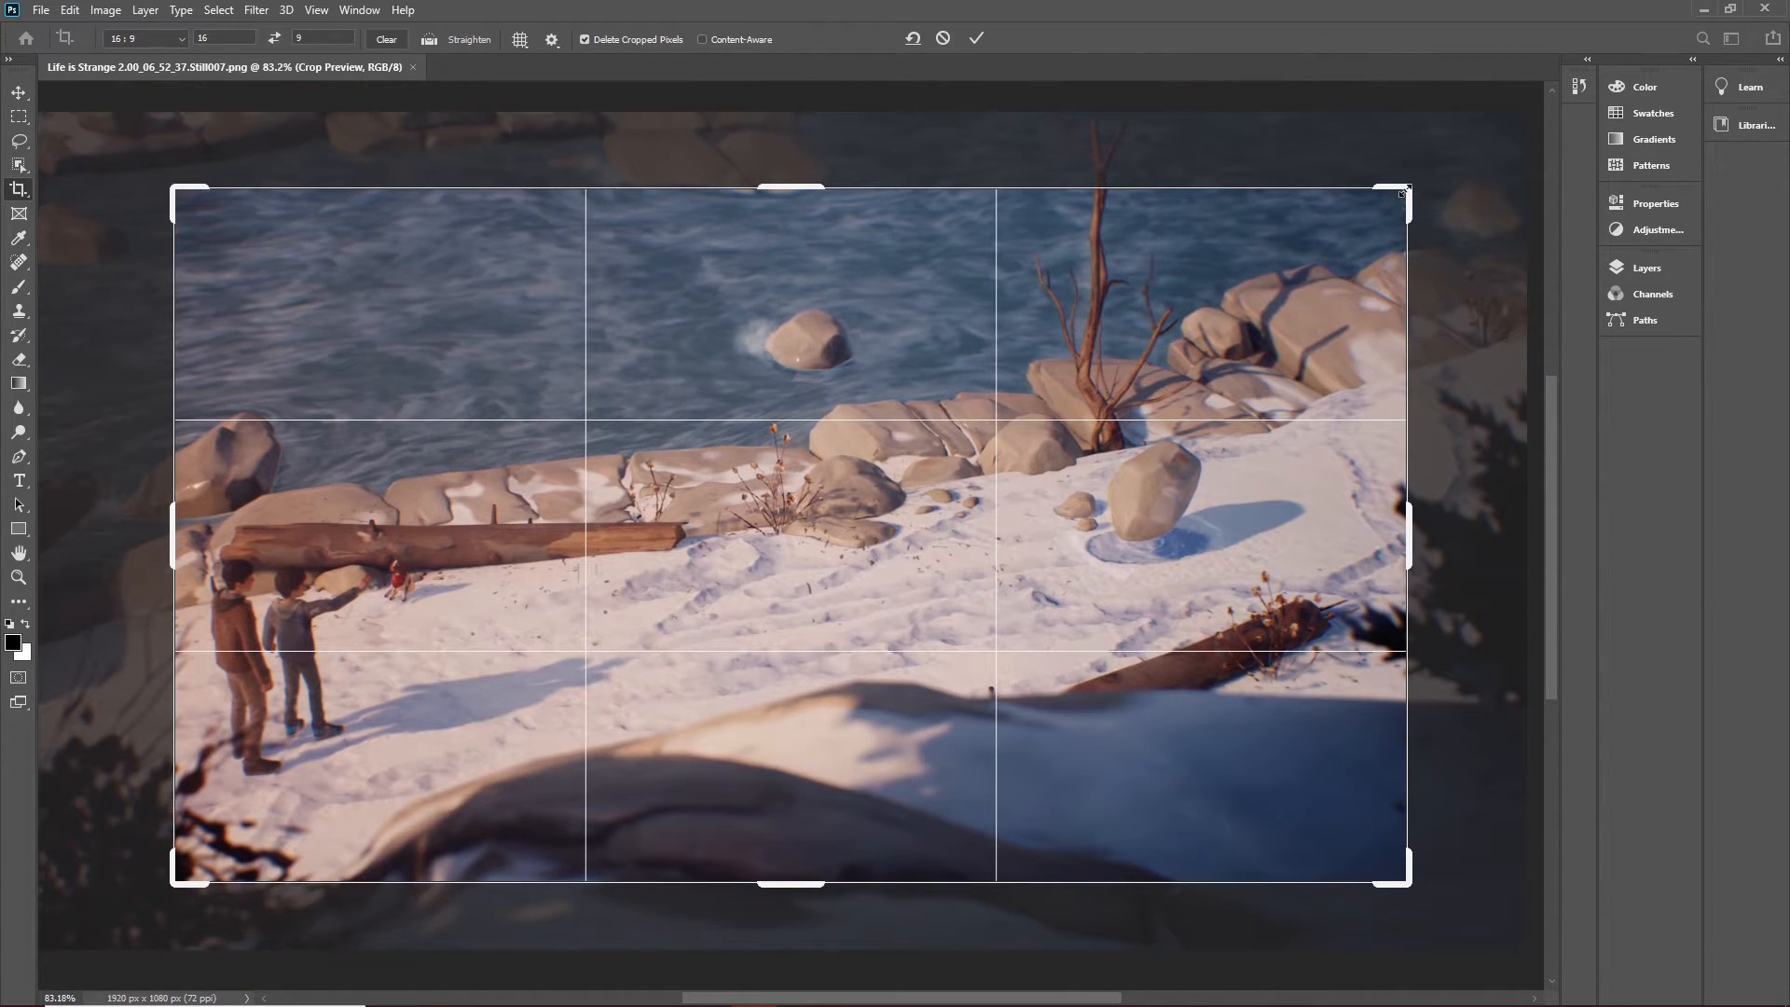
pyautogui.moveTo(1405, 189); pyautogui.dragTo(1336, 275)
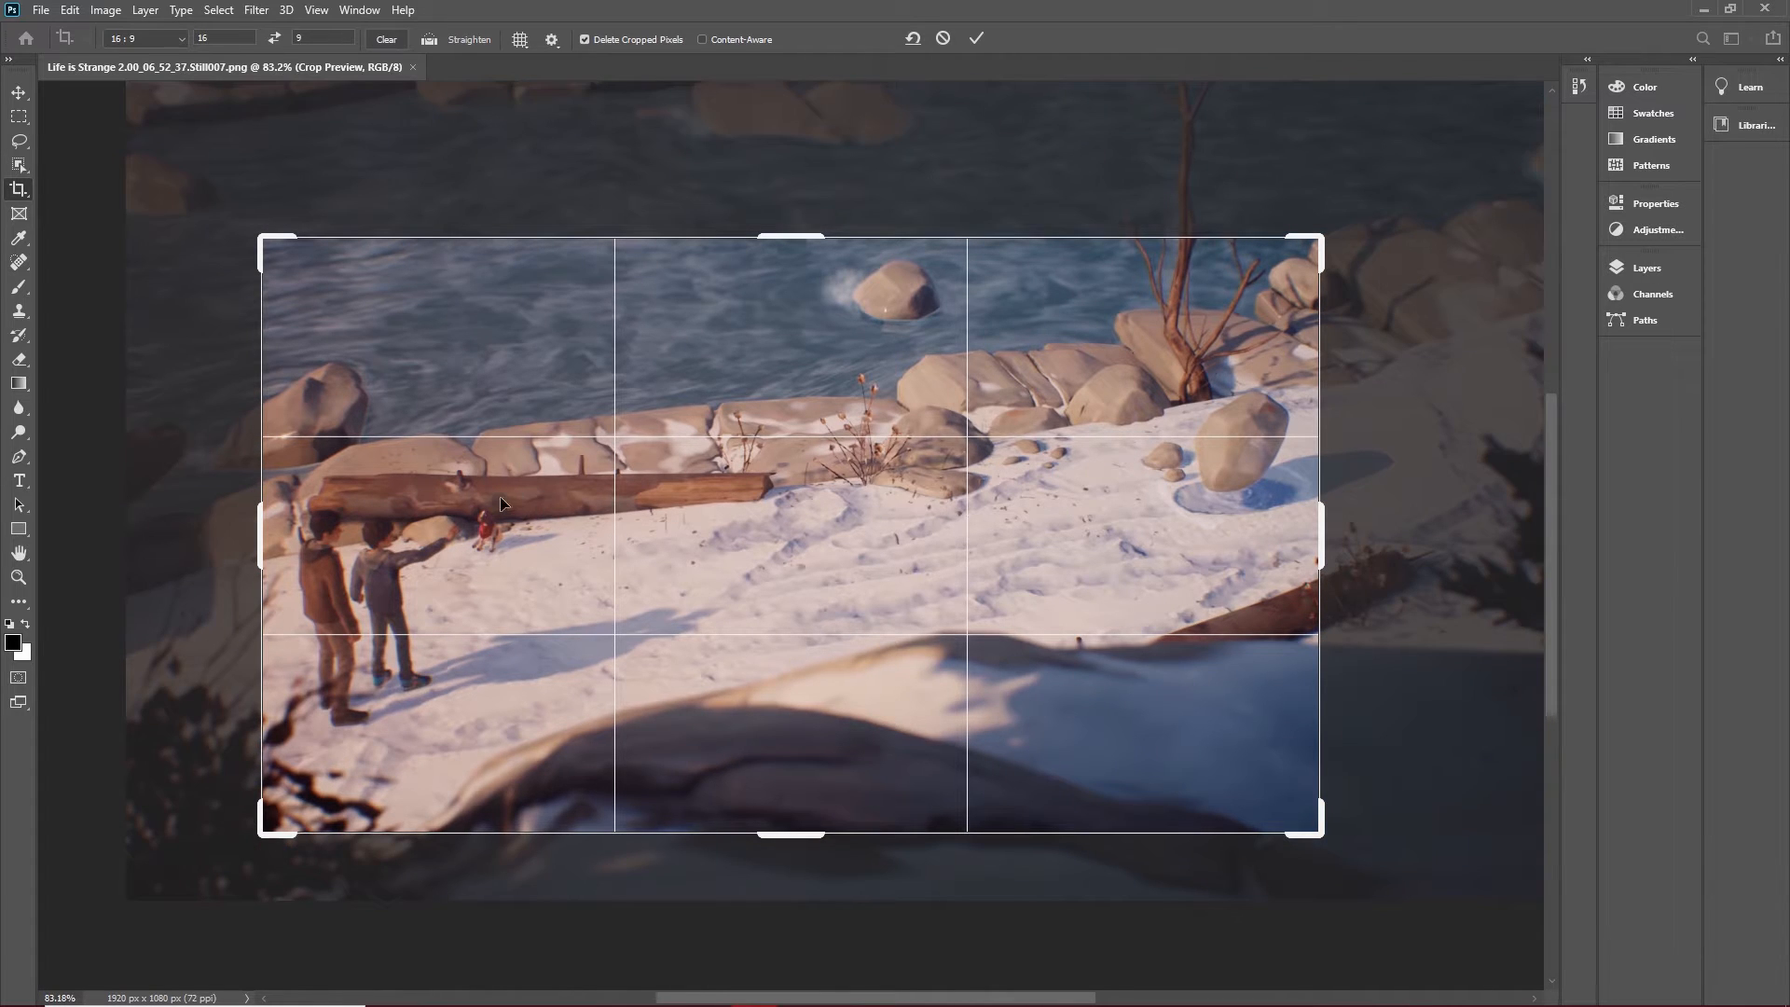
pyautogui.moveTo(263, 839); pyautogui.dragTo(260, 849)
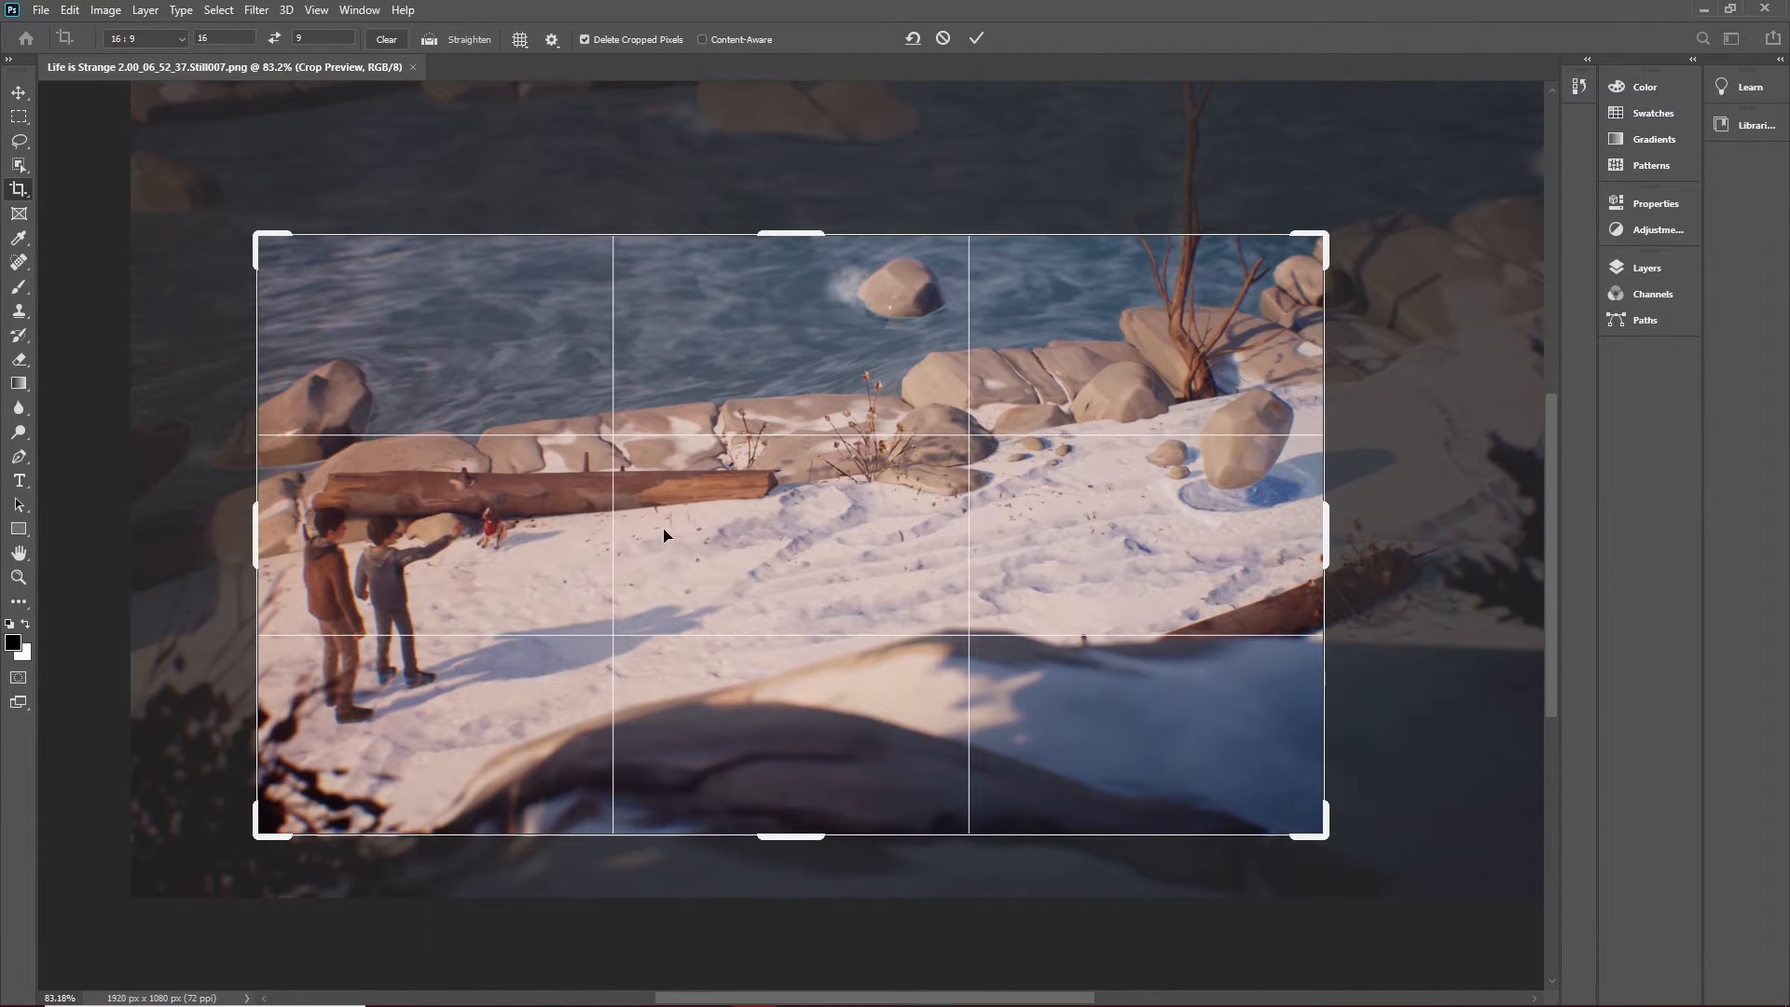
pyautogui.click(19, 93)
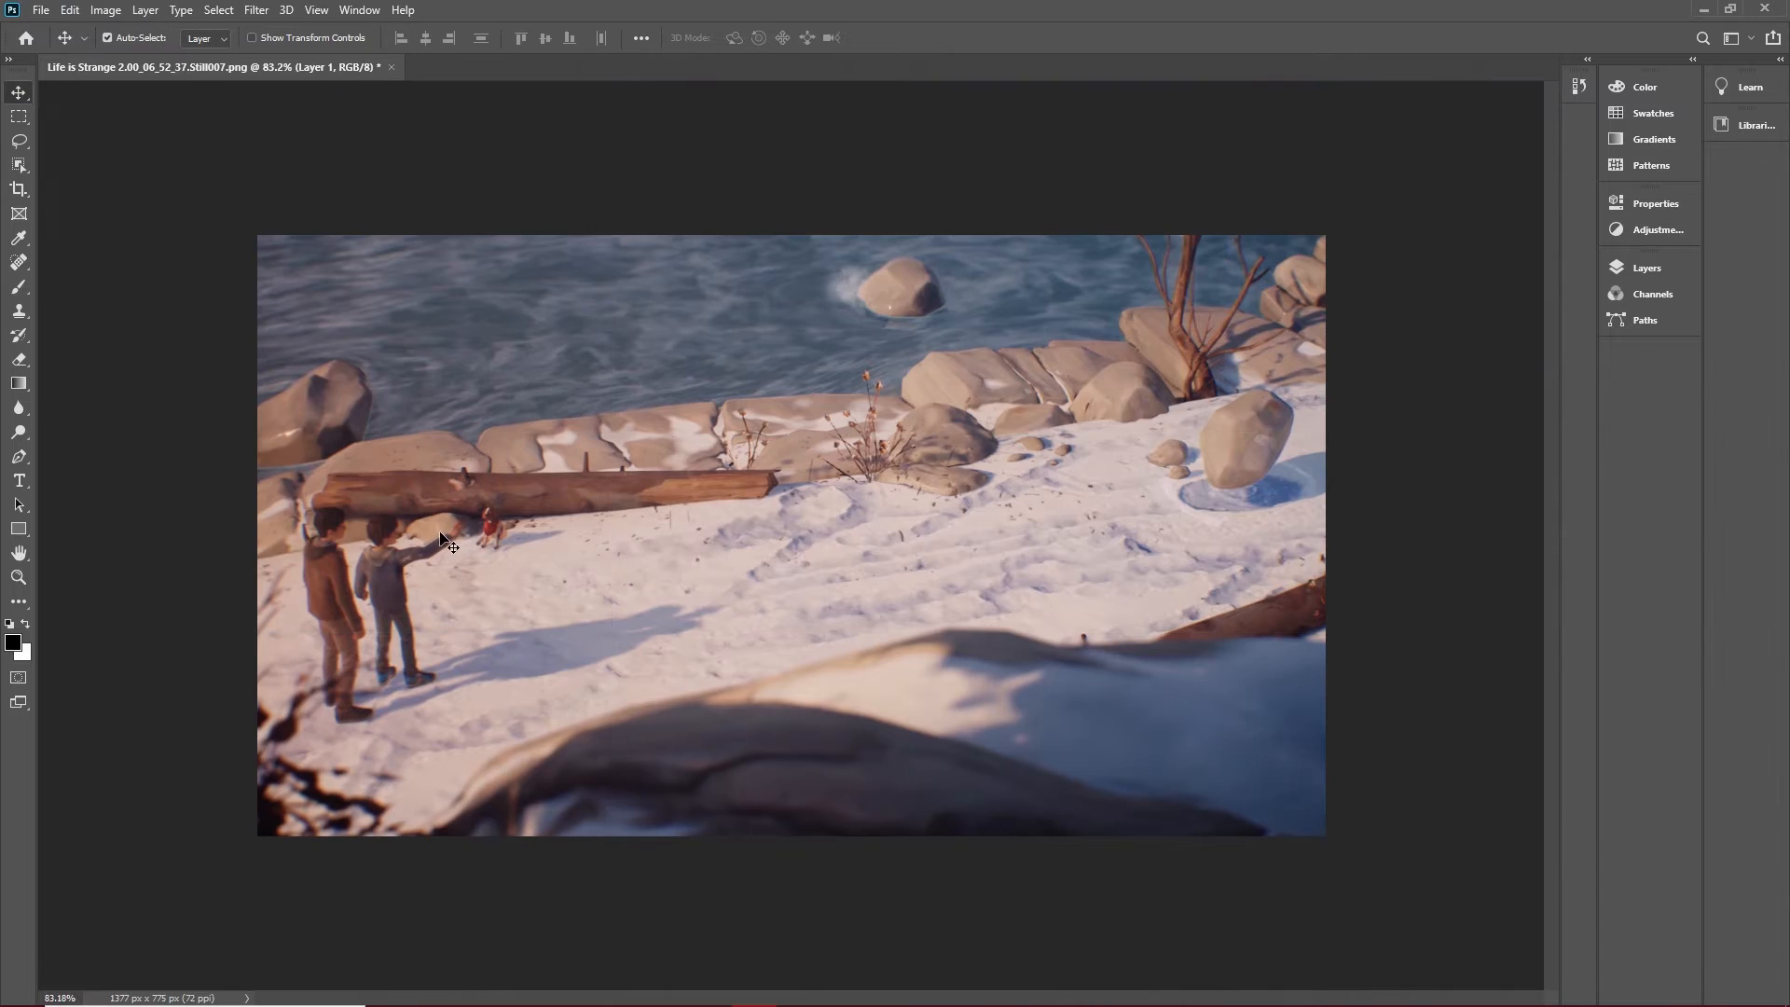
# Place life-is-strange-2-logo-01-ps4-us-12sep18.png from the Desktop folder into the image as an embedded file.
pyautogui.click(19, 577)
pyautogui.rightClick(359, 585)
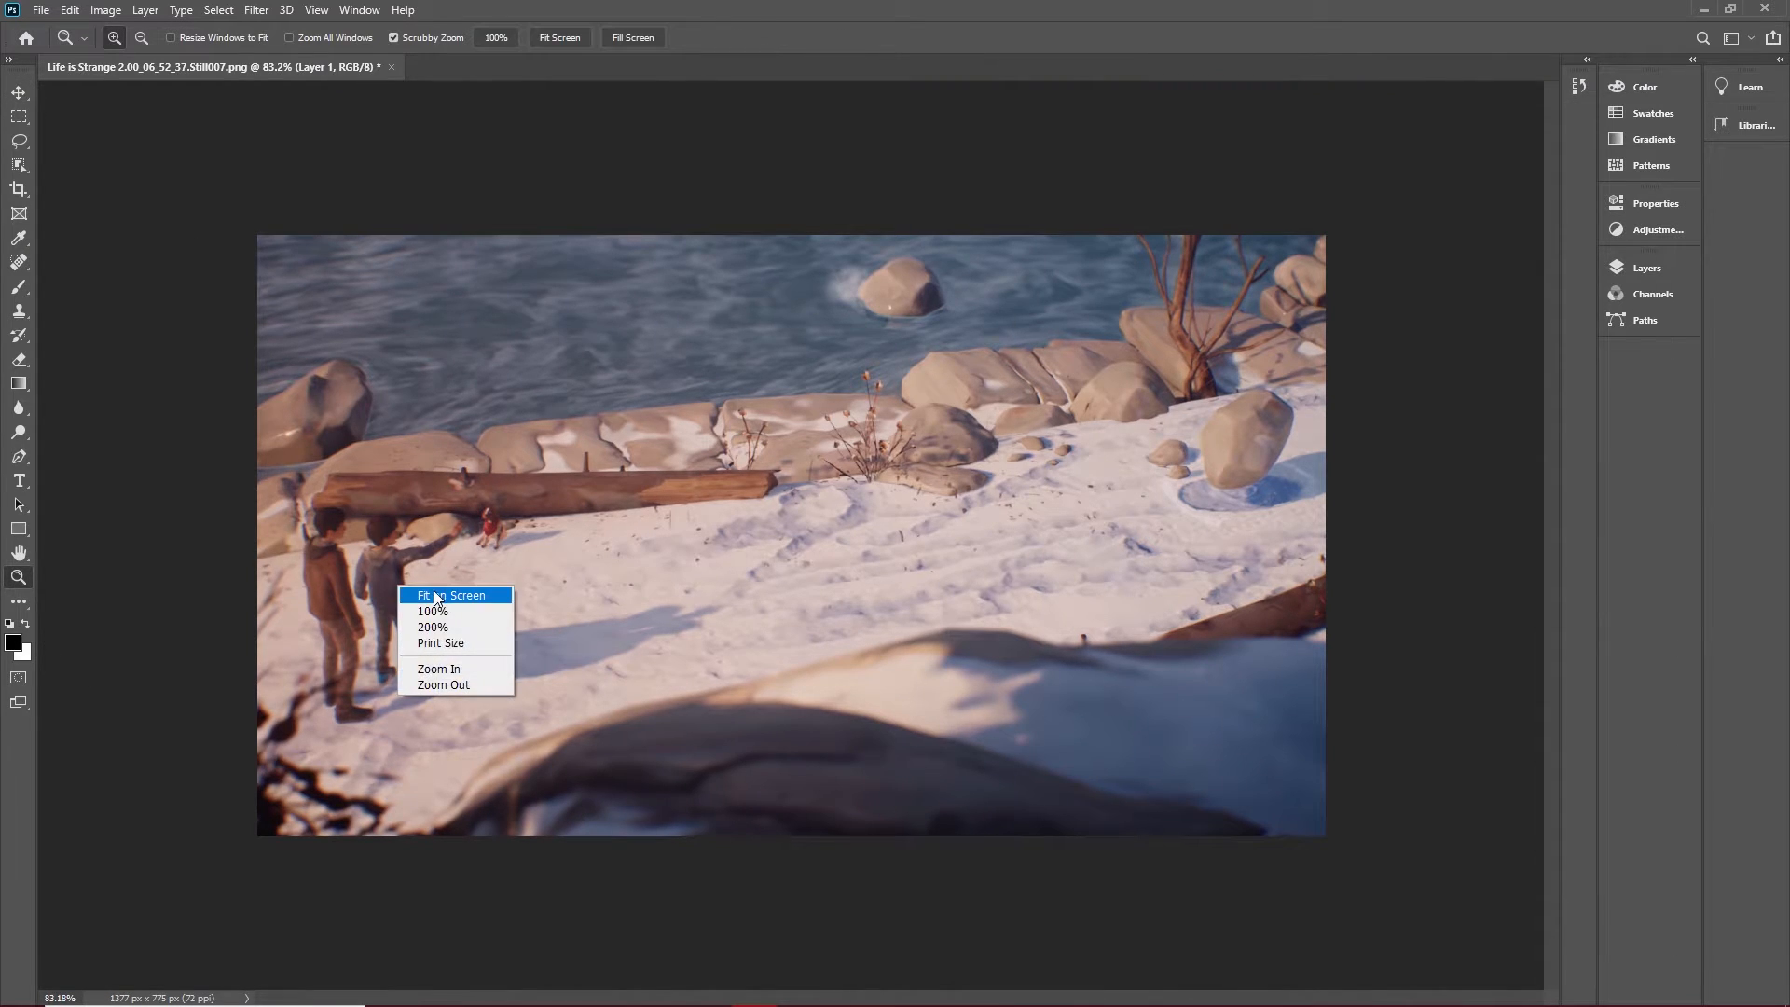
pyautogui.click(391, 591)
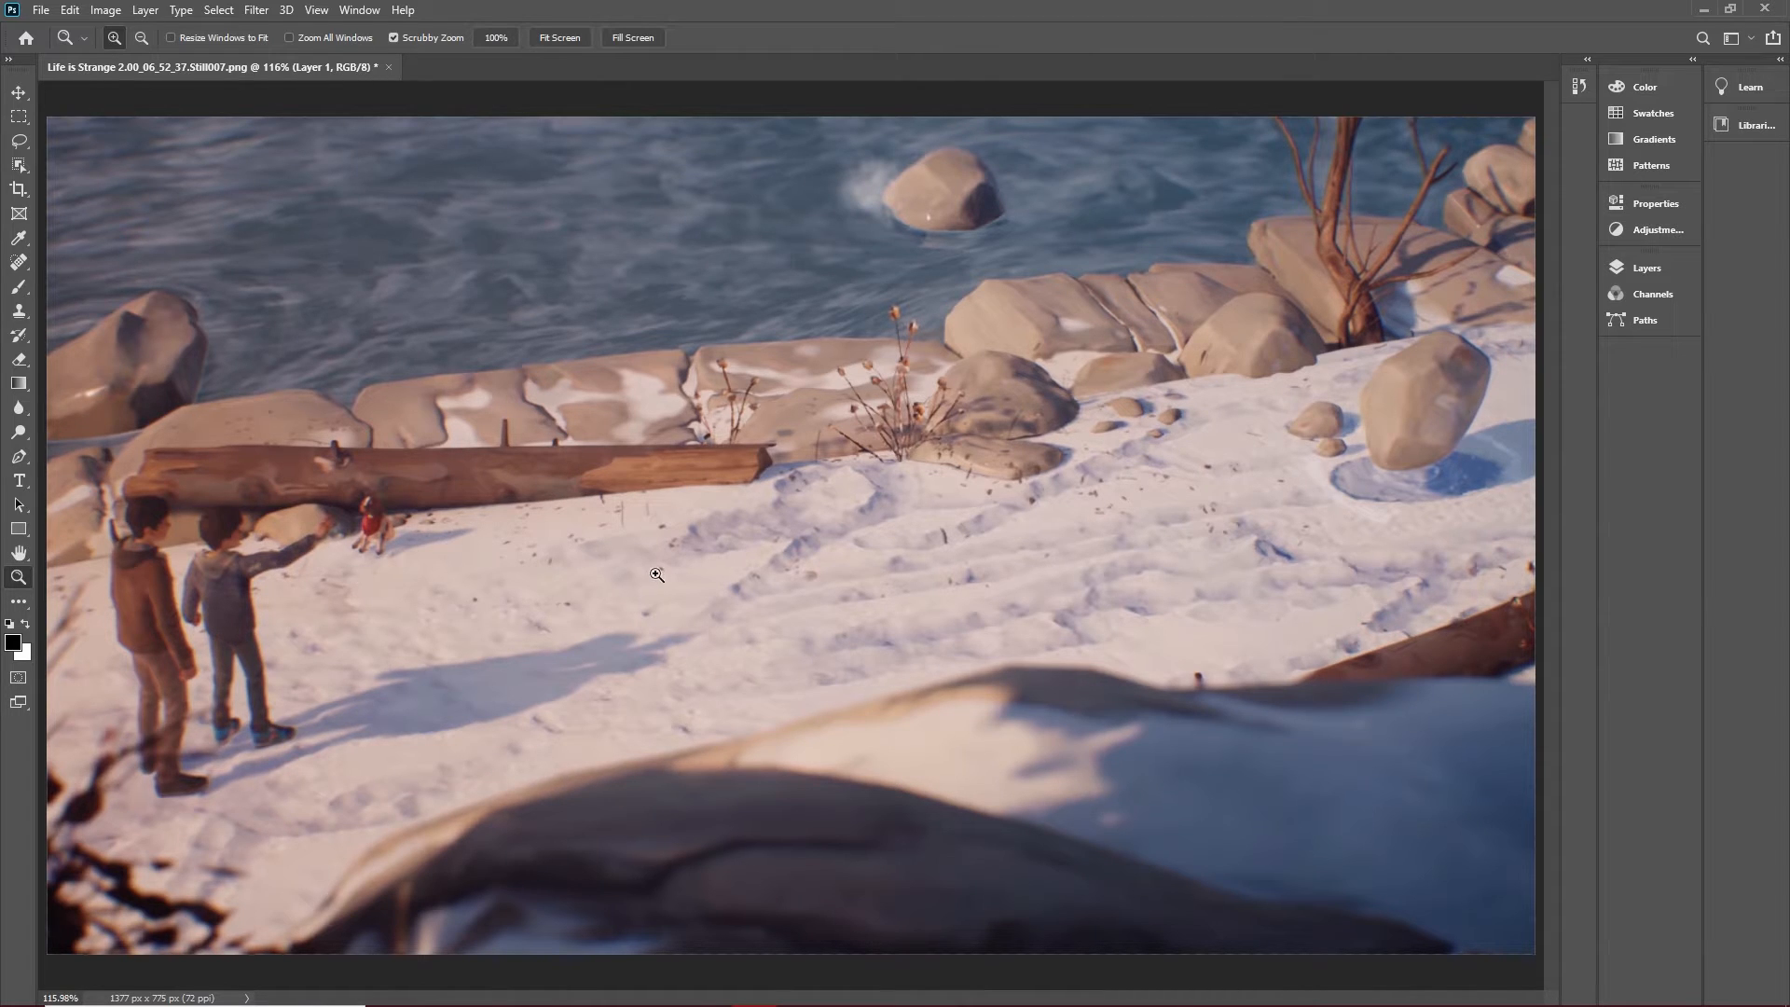
pyautogui.click(41, 10)
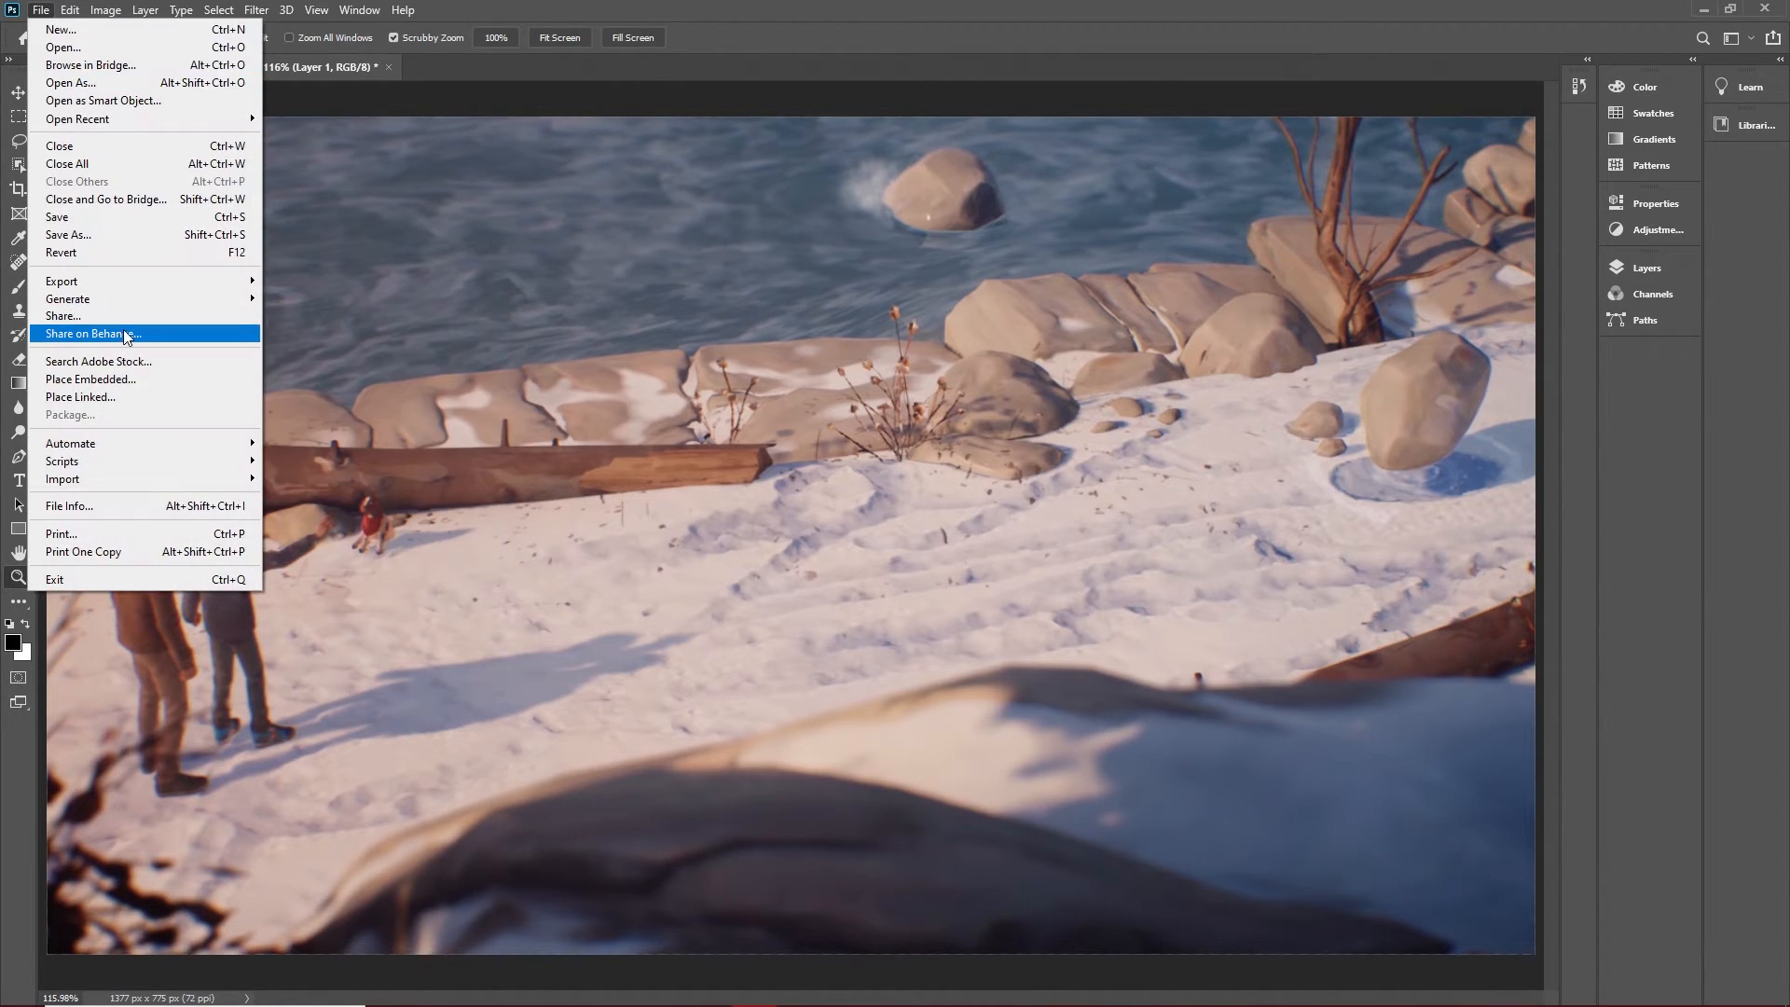
pyautogui.click(121, 377)
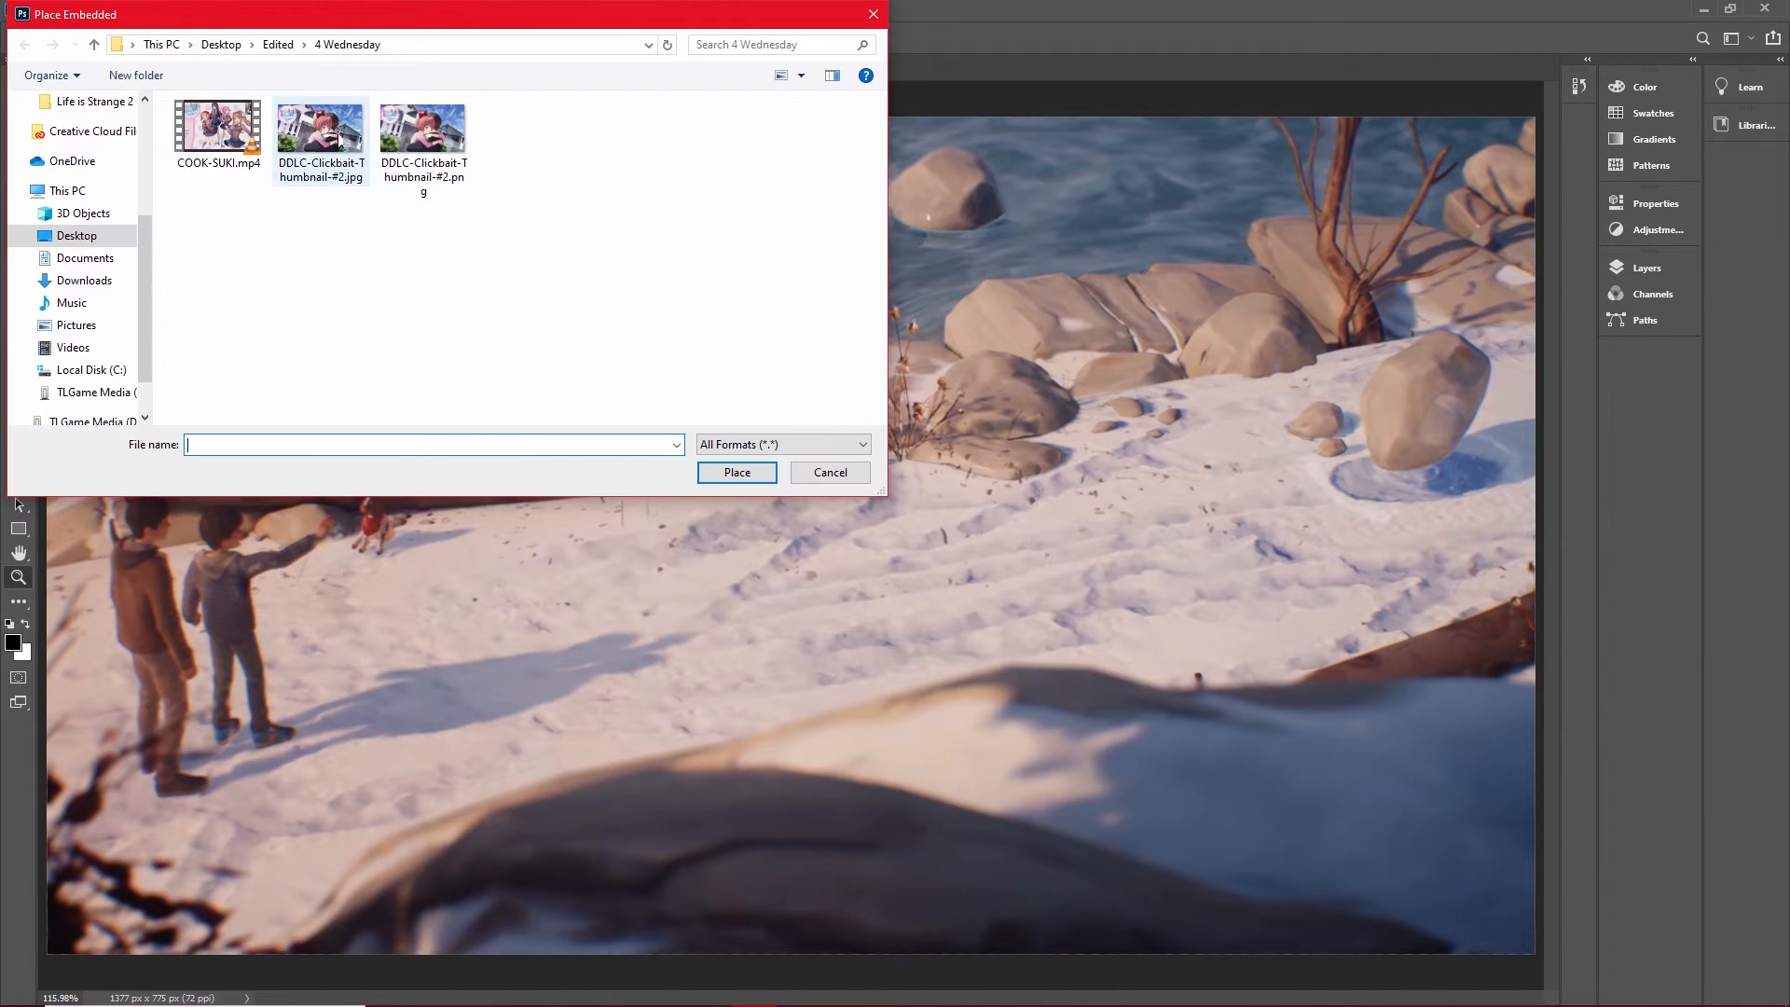
pyautogui.click(107, 235)
pyautogui.moveTo(881, 191); pyautogui.dragTo(867, 281)
pyautogui.doubleClick(525, 333)
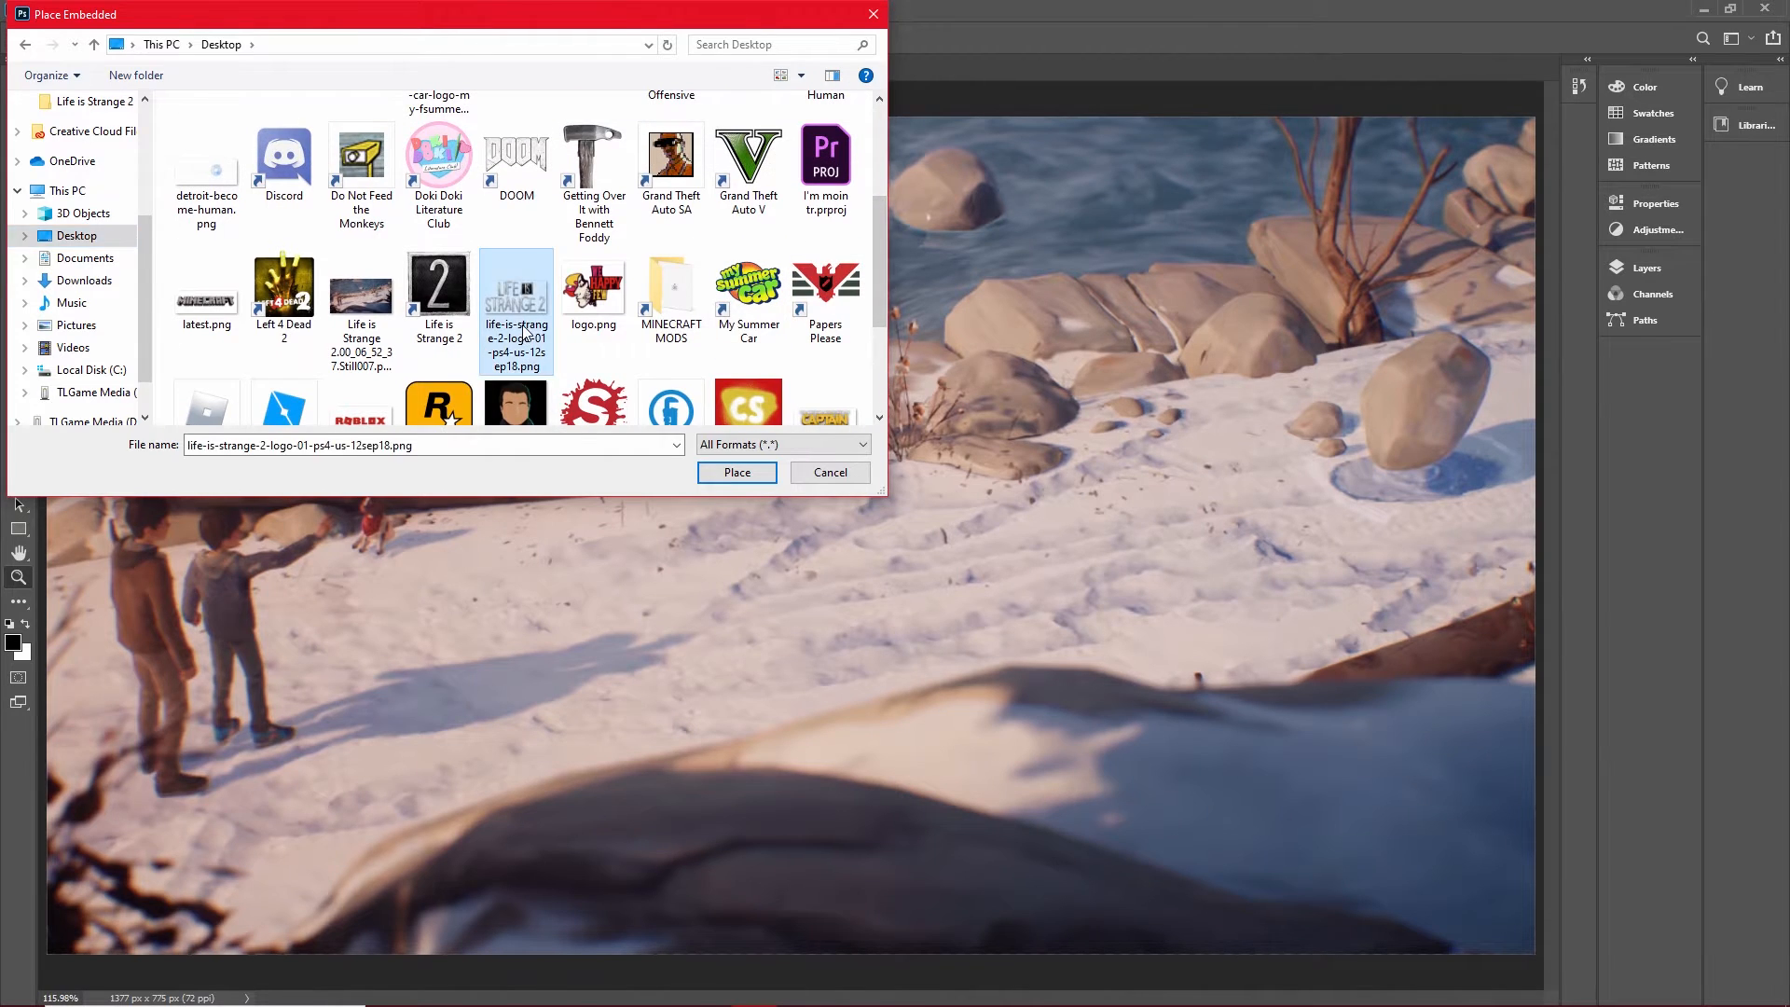
# Scale the Life is Strange 2 logo to about 122.5% and position it centred near the image's upper edge.
pyautogui.moveTo(783, 530); pyautogui.dragTo(874, 506)
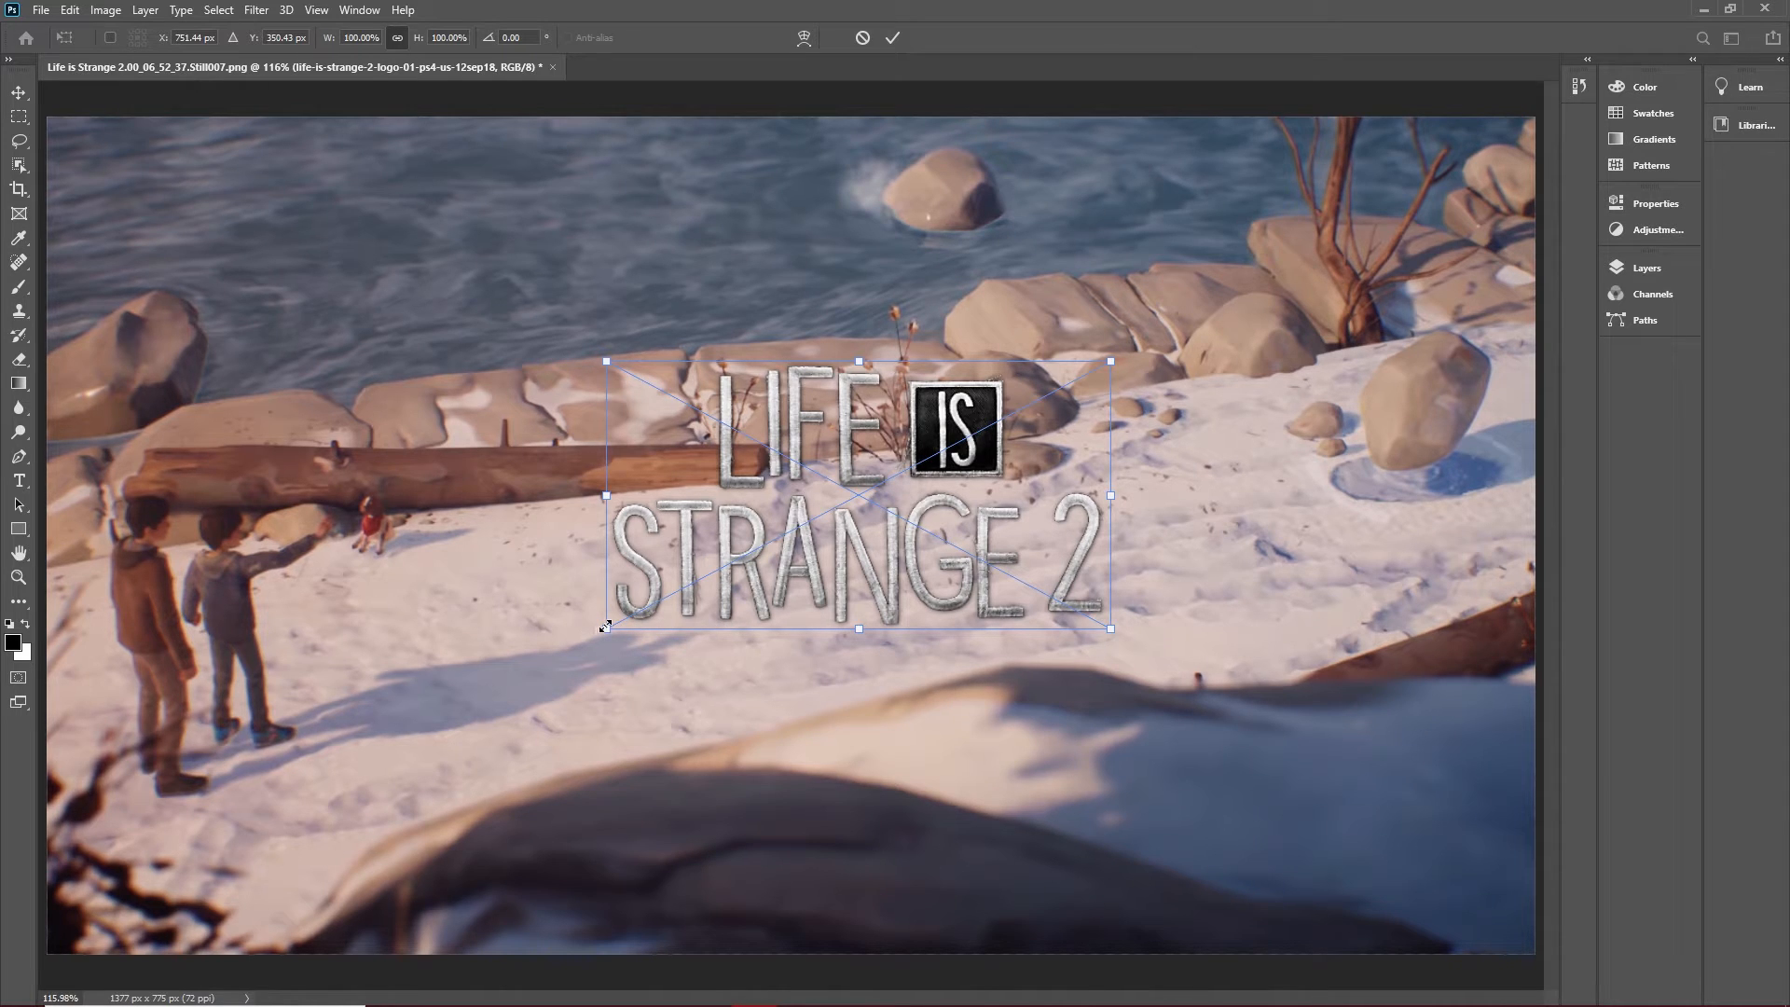
pyautogui.moveTo(606, 630); pyautogui.dragTo(439, 797)
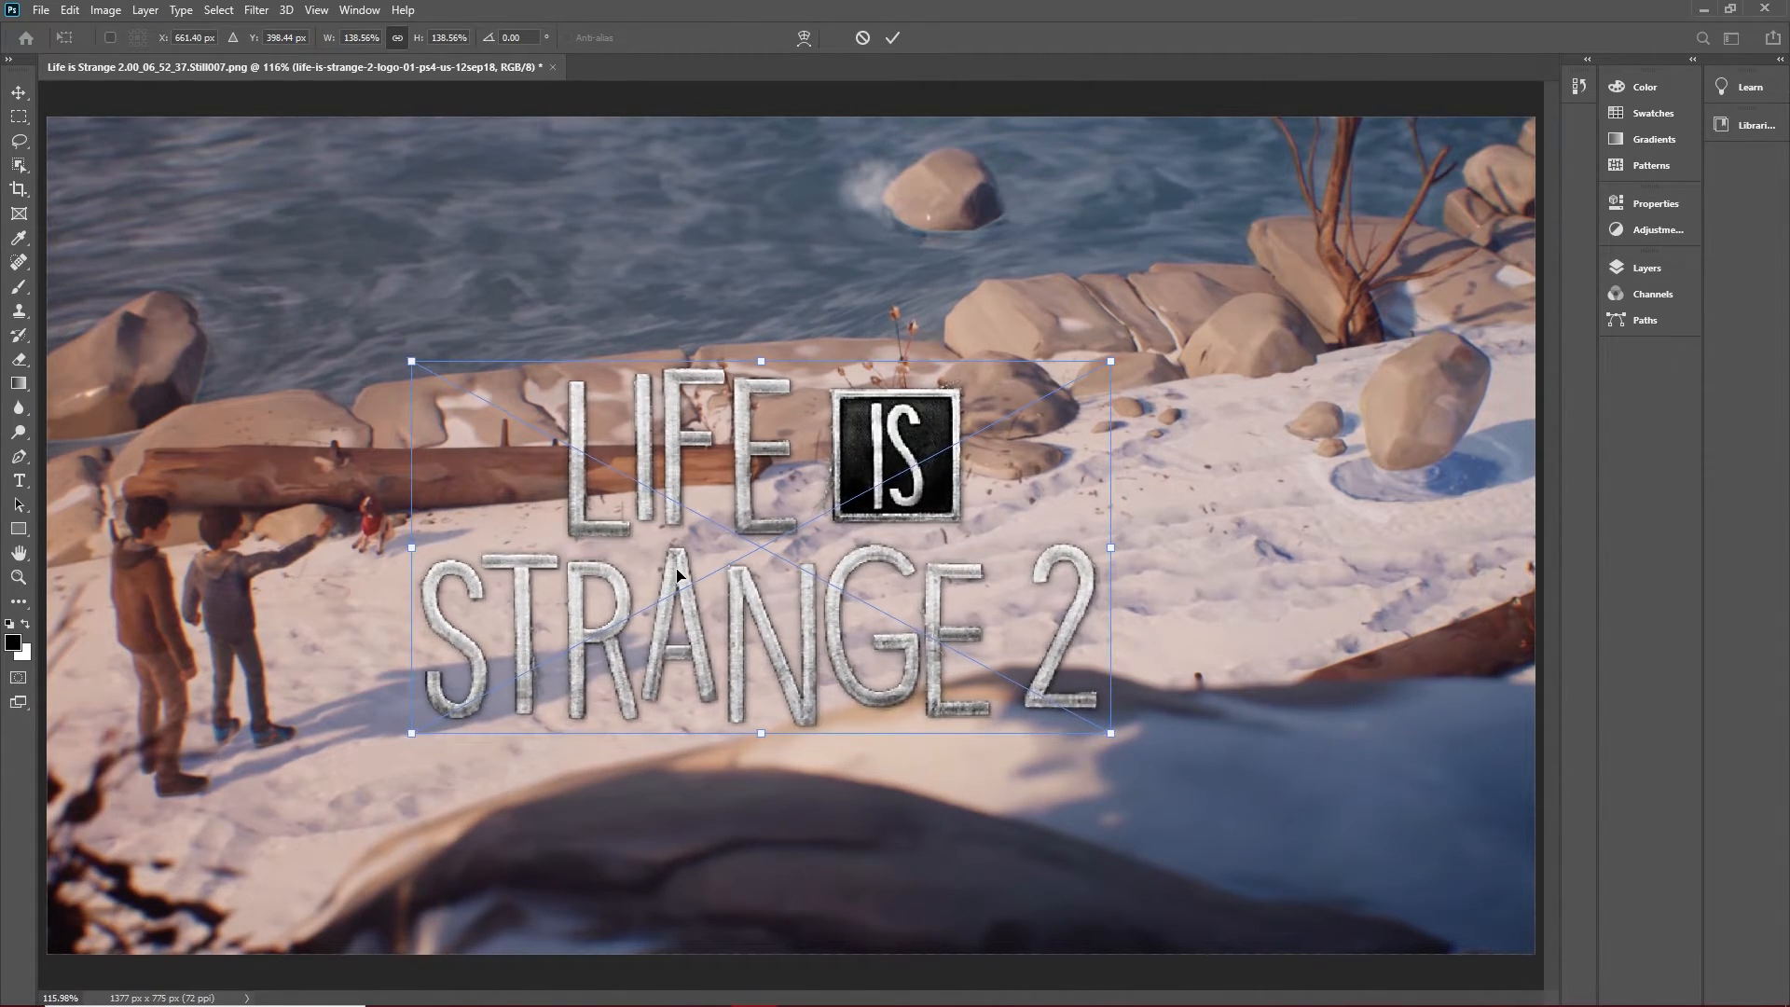
pyautogui.moveTo(781, 611); pyautogui.dragTo(789, 412)
pyautogui.moveTo(471, 500); pyautogui.dragTo(551, 457)
pyautogui.moveTo(798, 411); pyautogui.dragTo(738, 411)
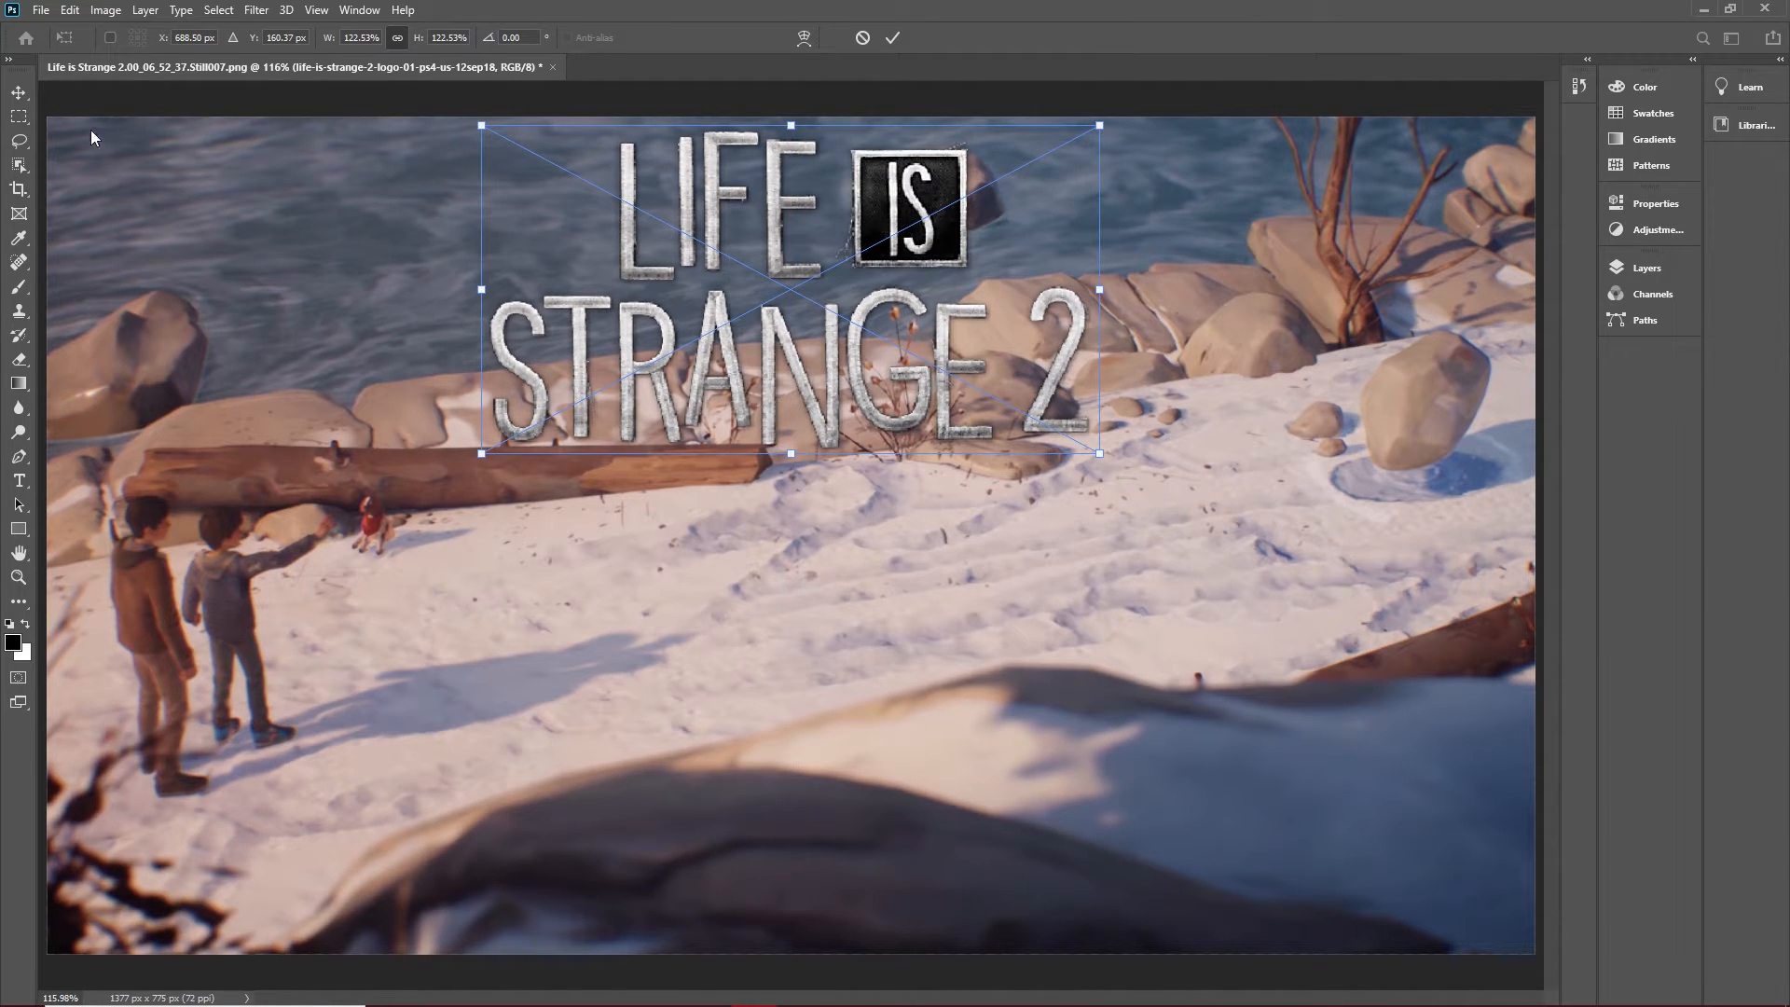
pyautogui.click(23, 96)
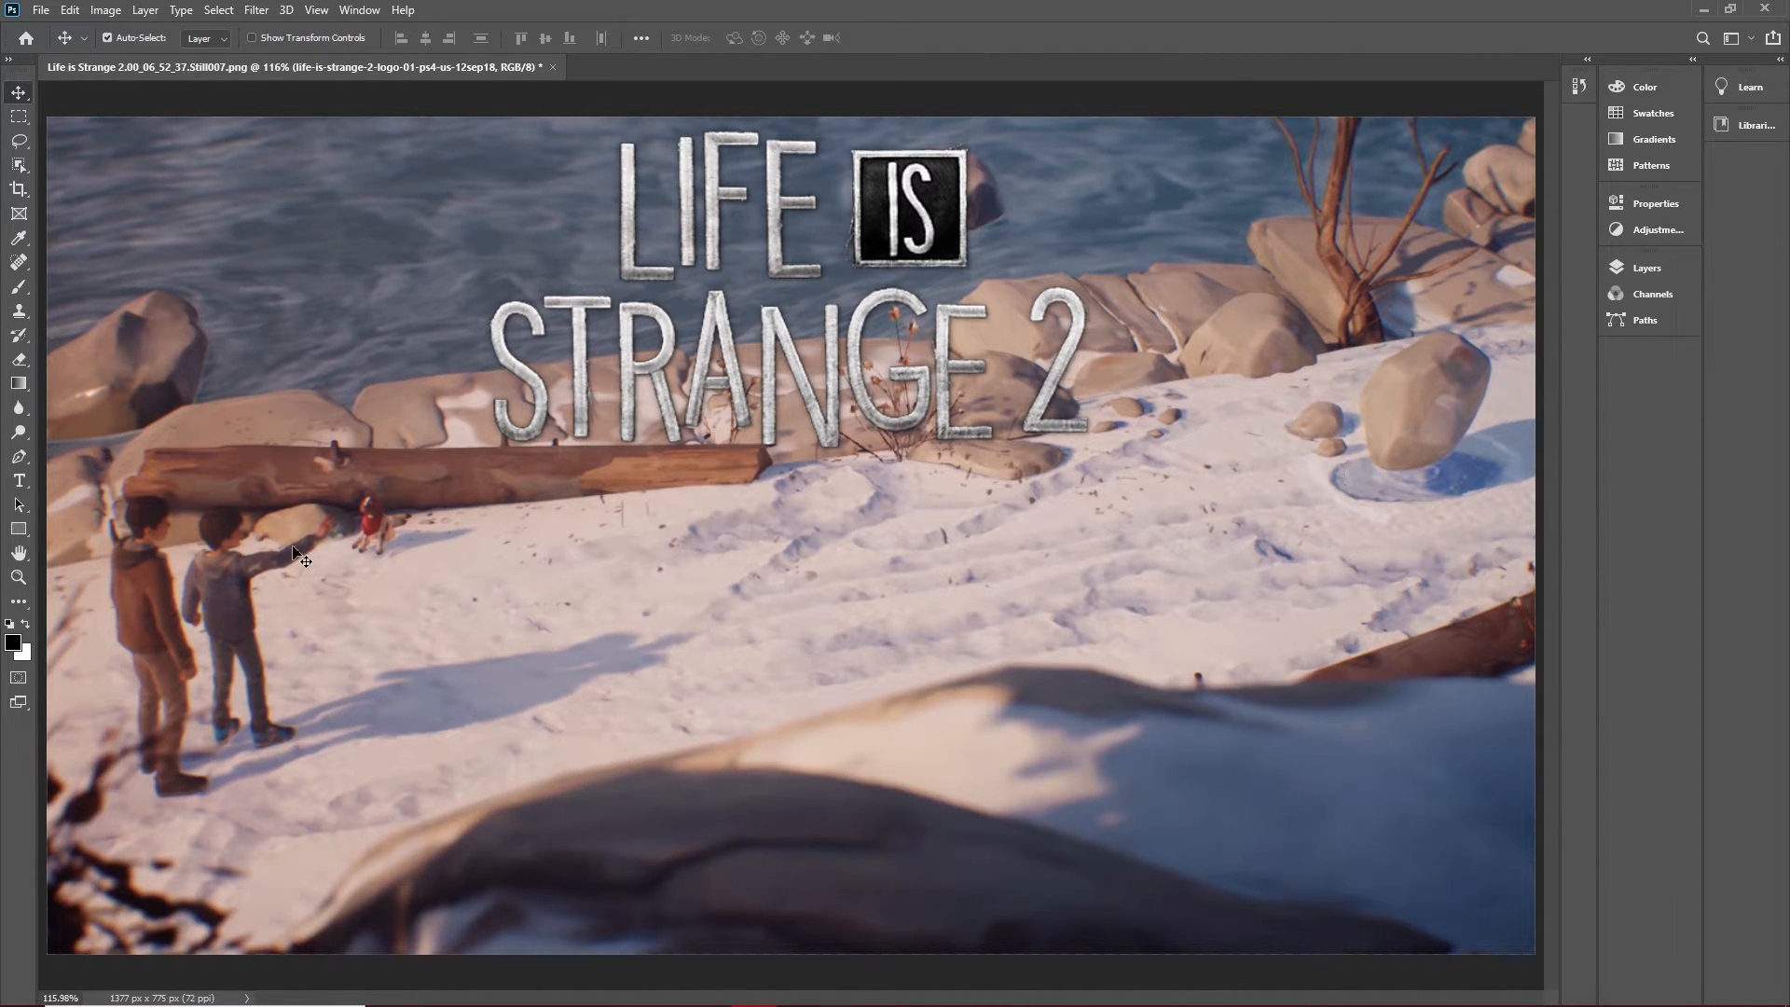
pyautogui.scroll(5, 337, 513)
pyautogui.scroll(2, 337, 513)
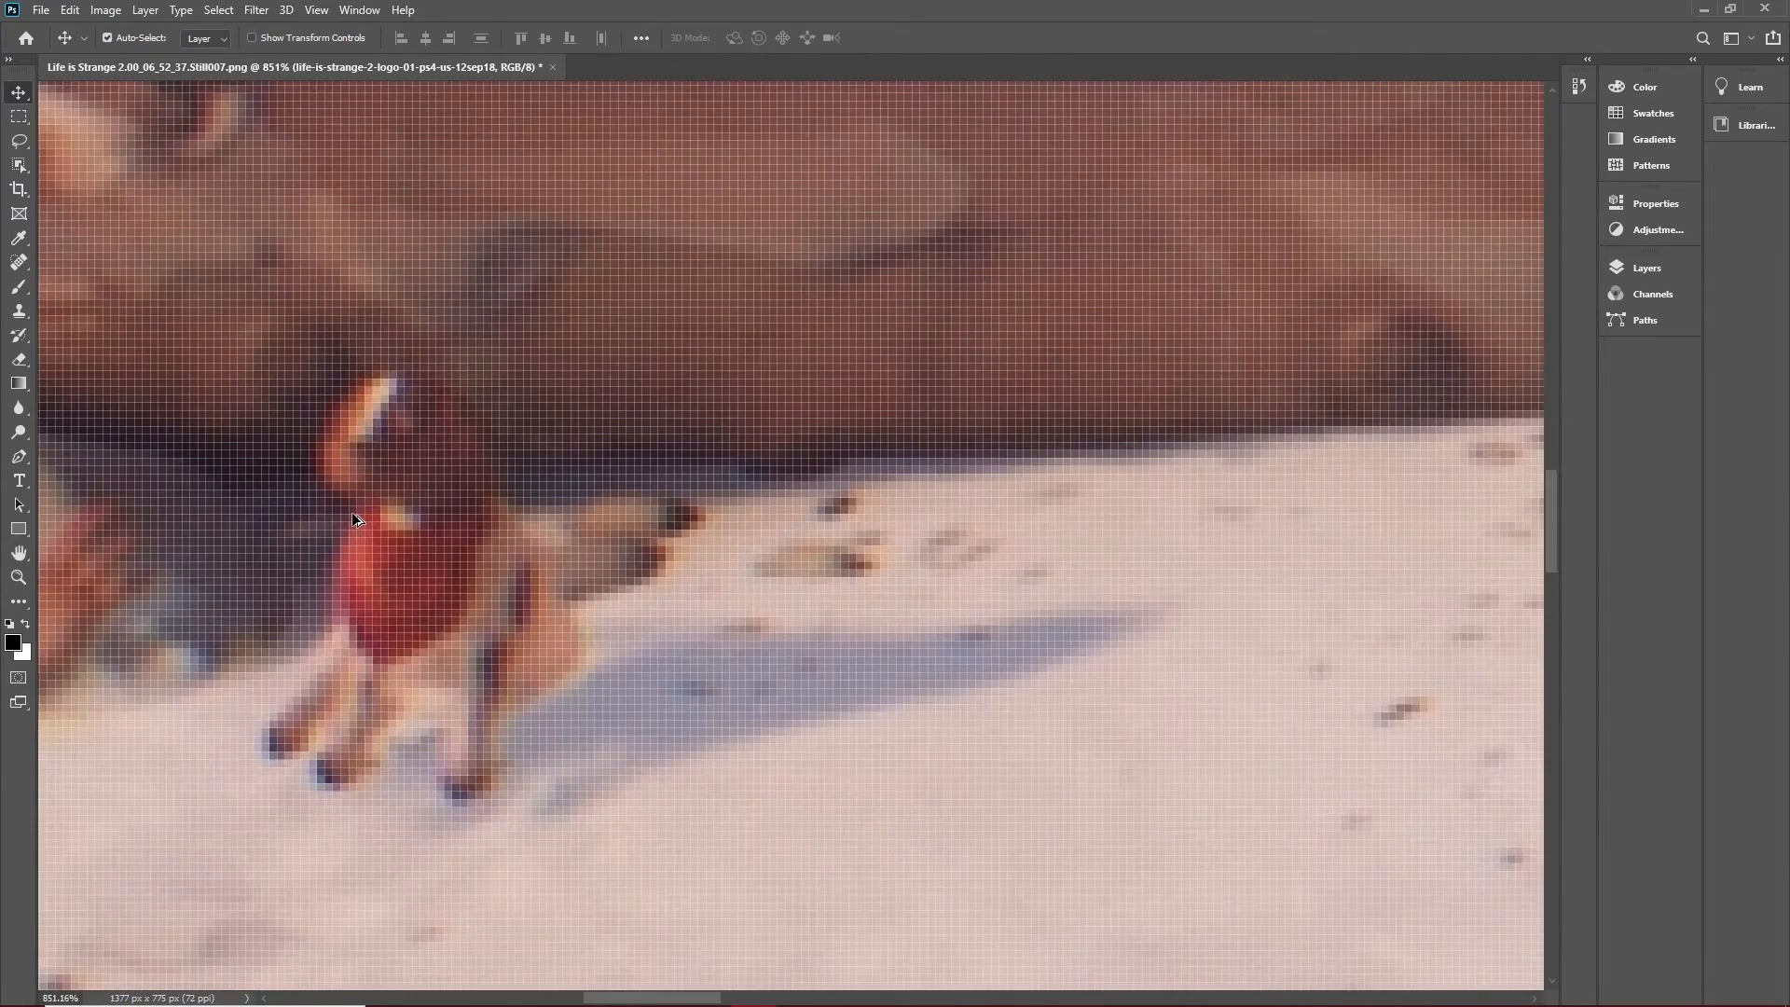
pyautogui.scroll(-10, 351, 512)
pyautogui.scroll(2, 517, 533)
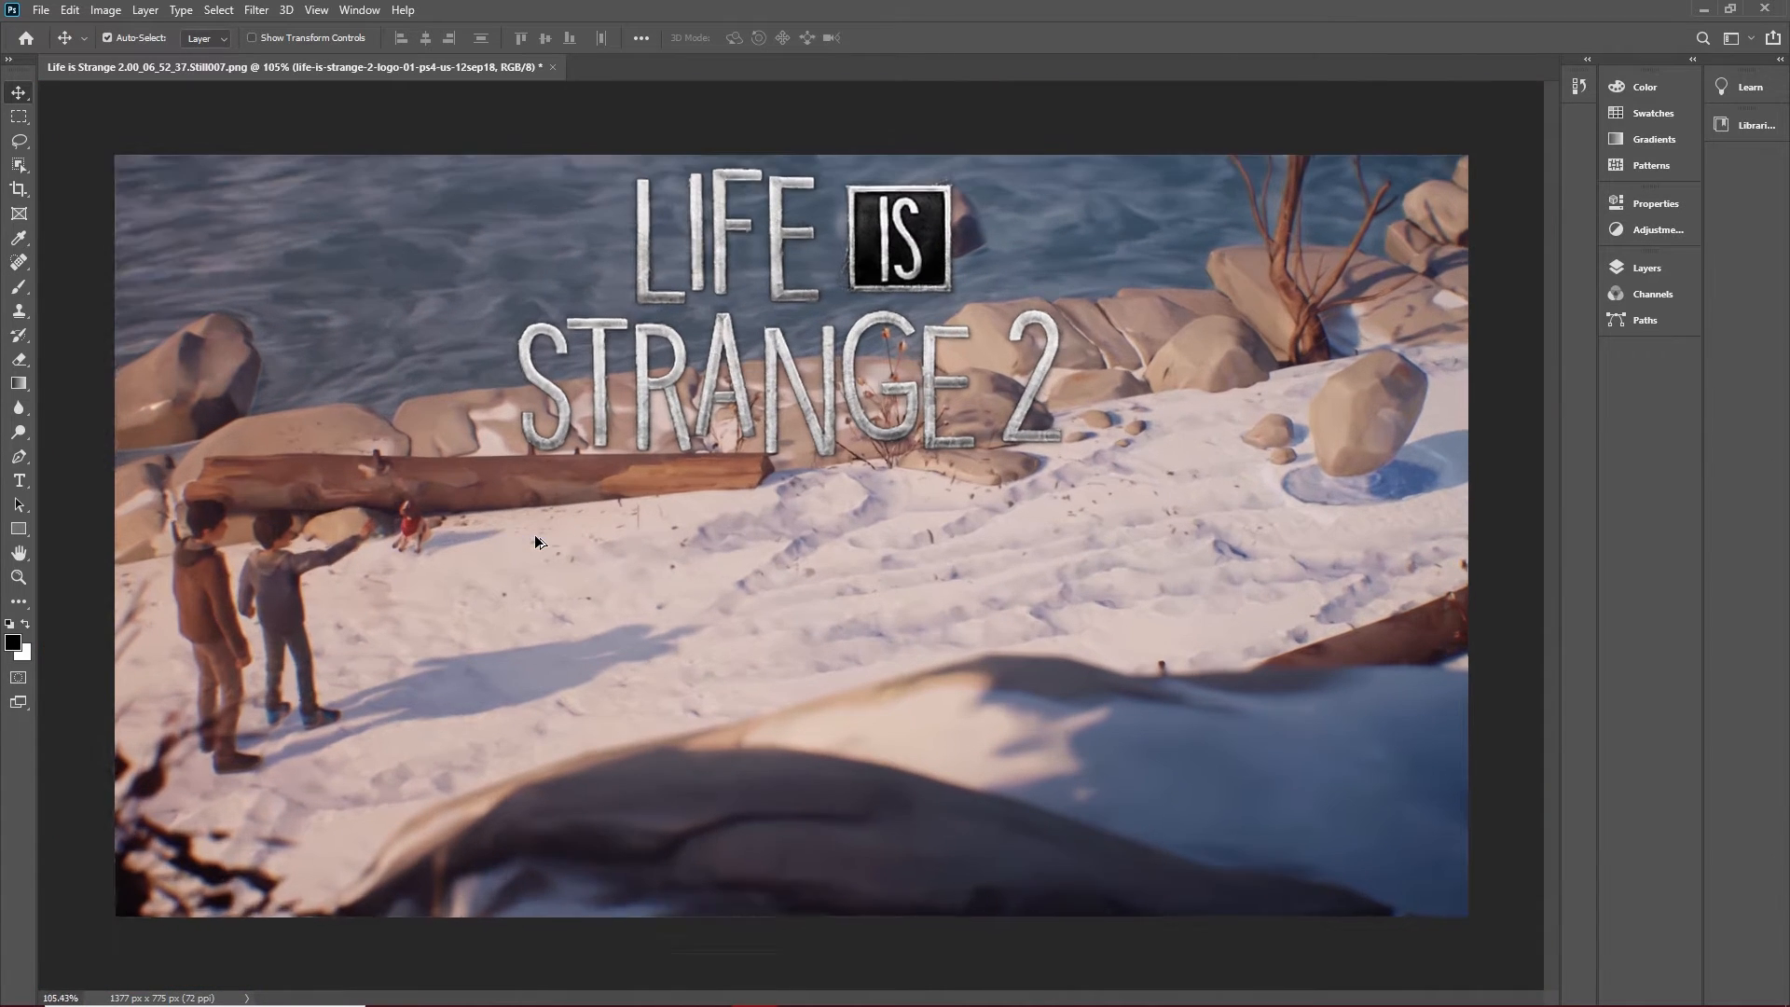
pyautogui.scroll(-1, 535, 534)
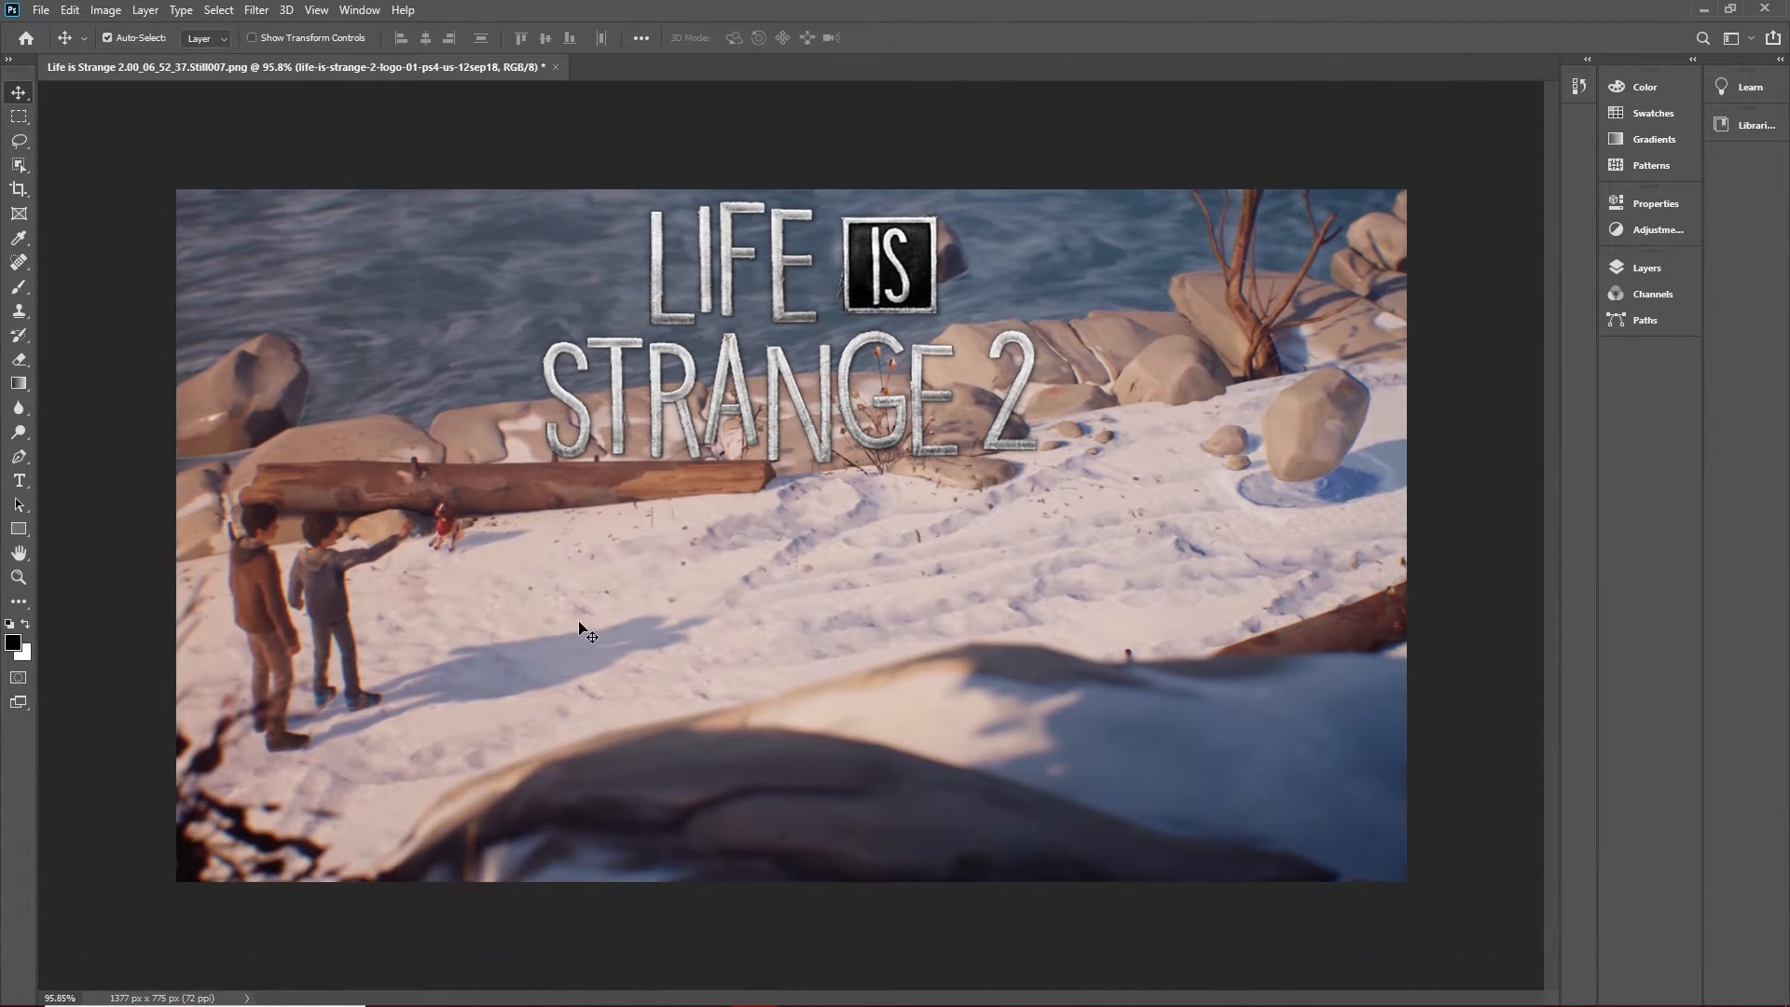
# Set up a PNG export of the thumbnail with the image width at 1280 px.
pyautogui.click(44, 13)
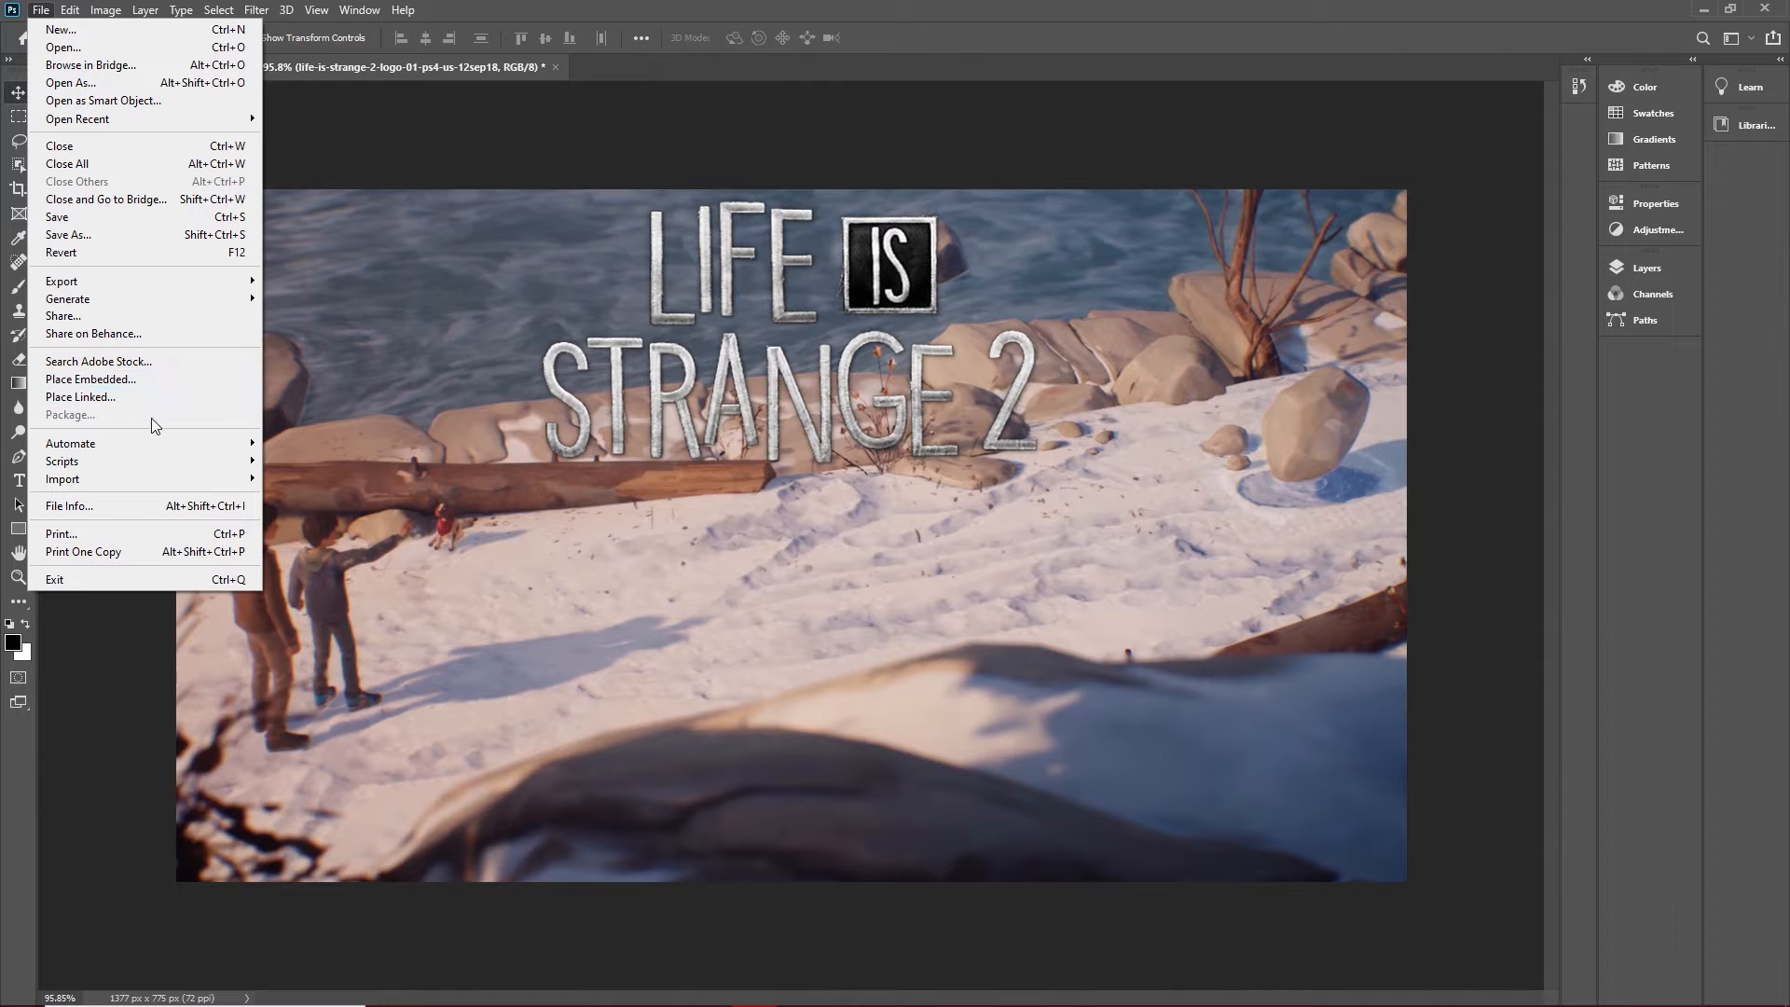
pyautogui.moveTo(163, 282)
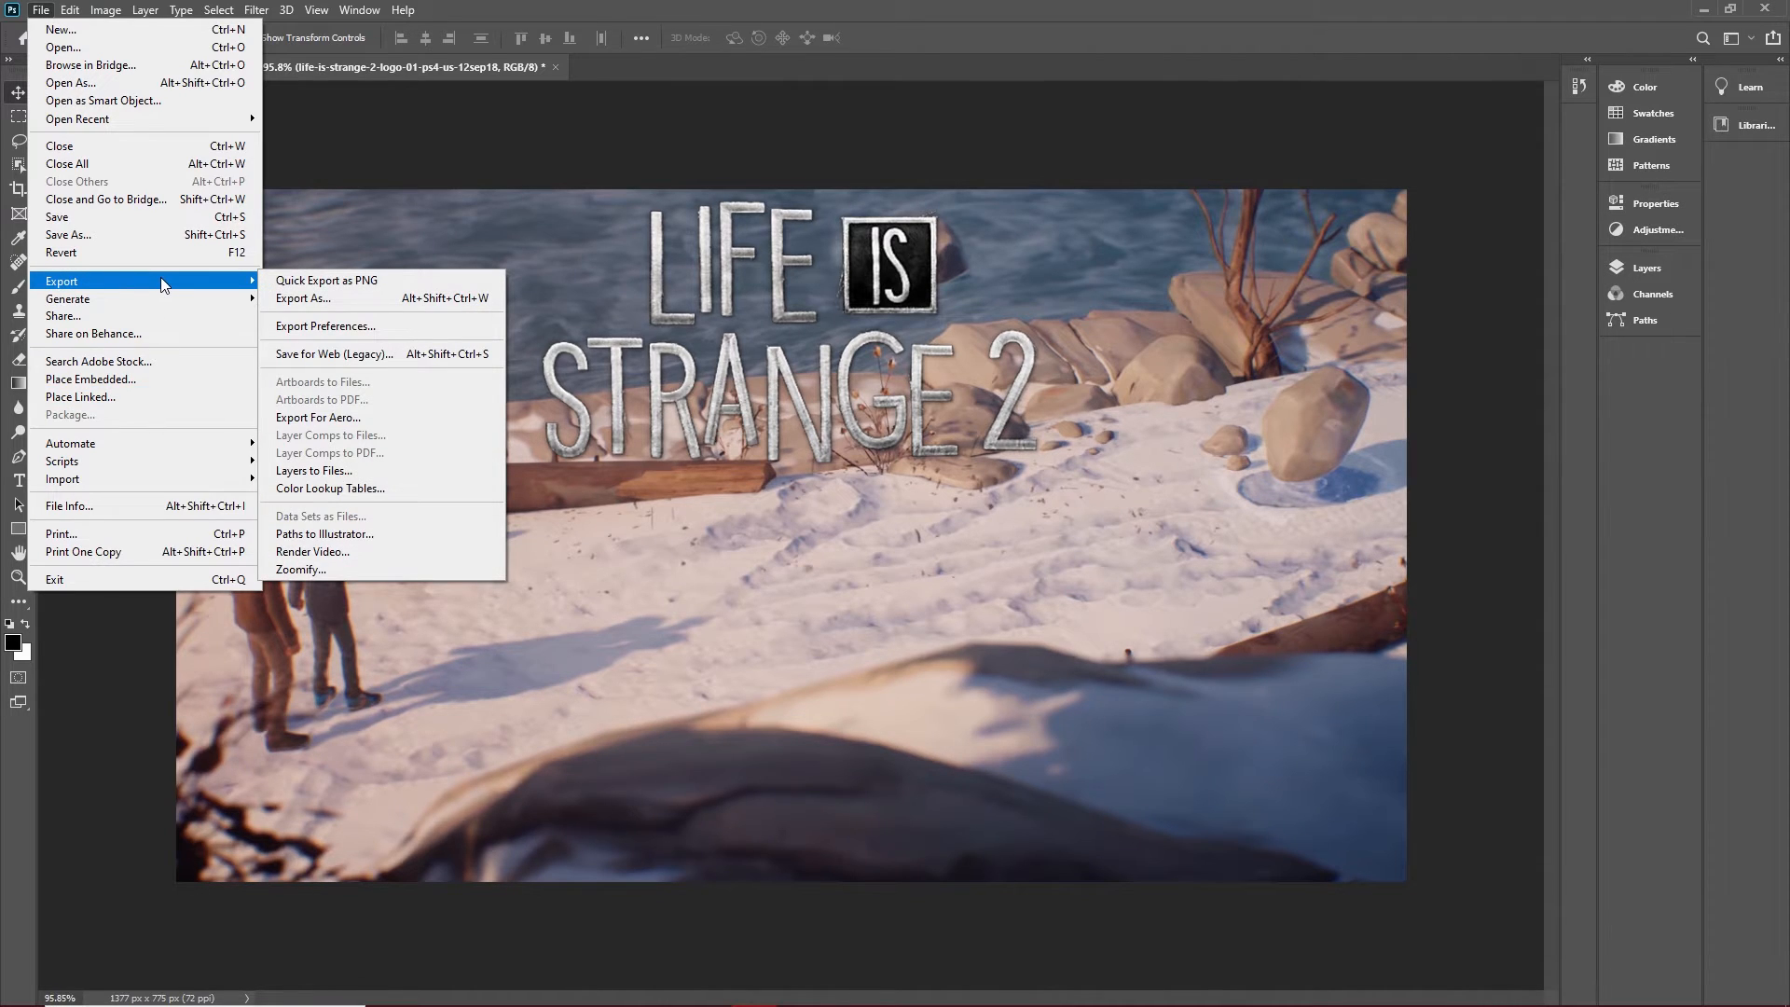
pyautogui.click(286, 300)
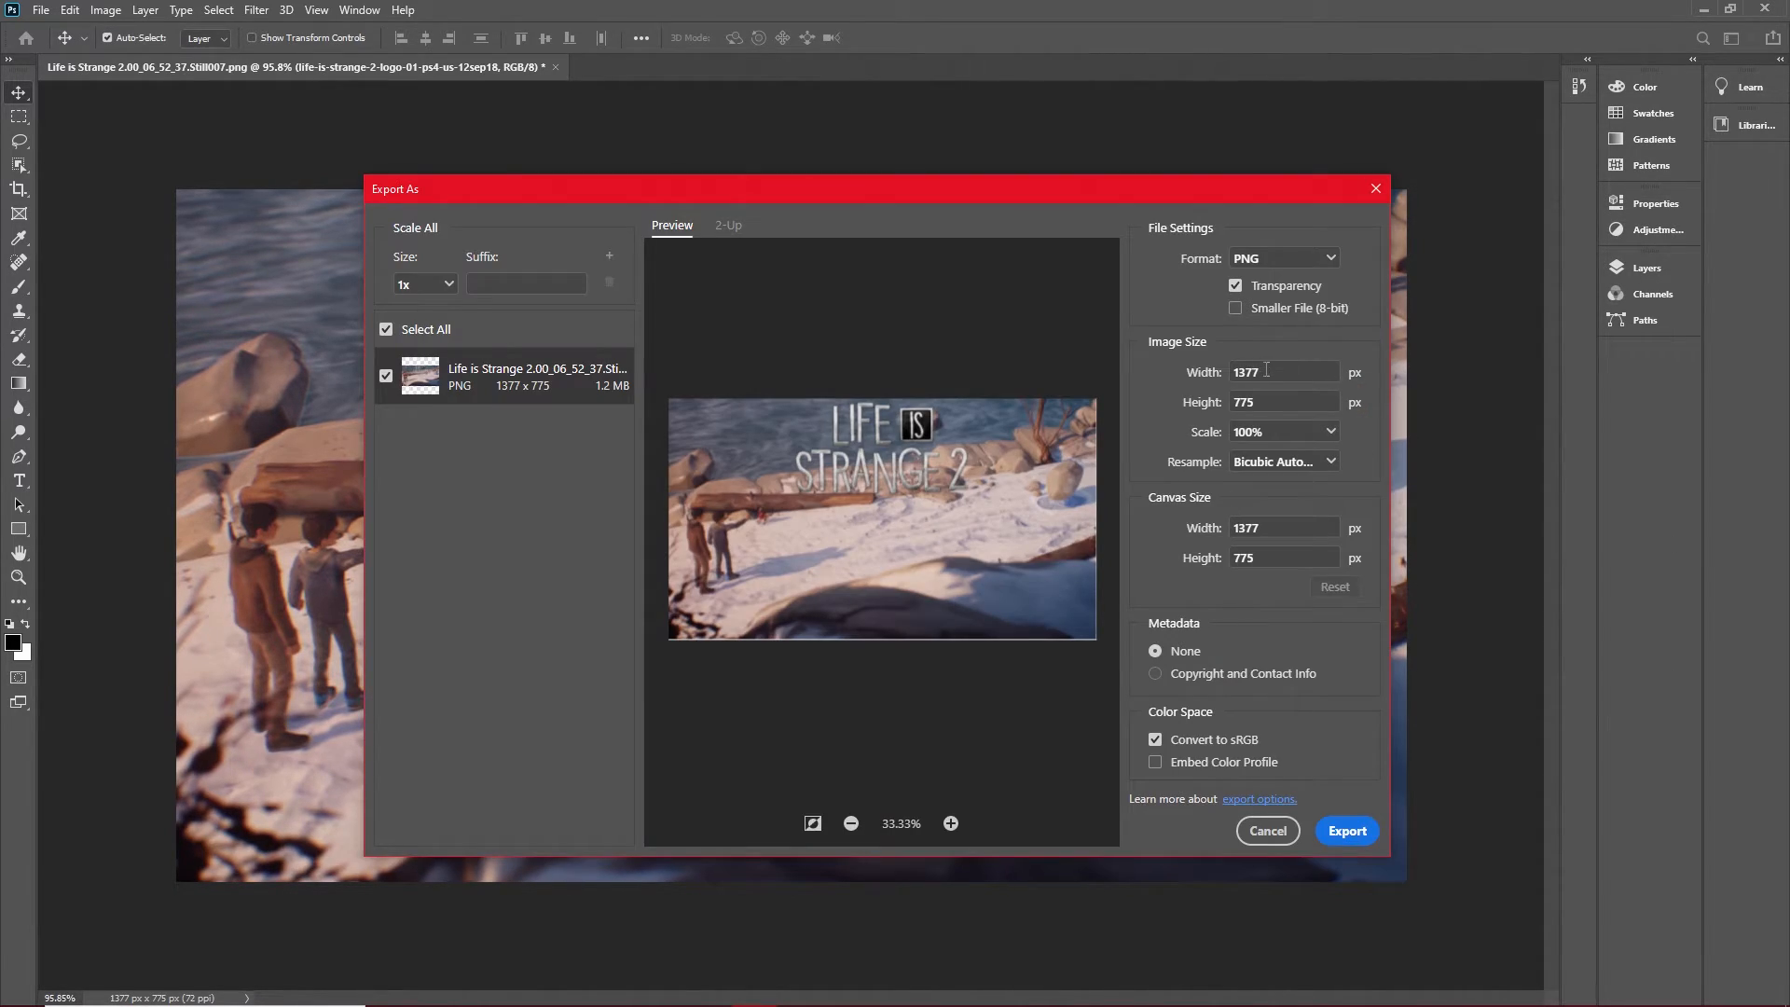
pyautogui.moveTo(1266, 370); pyautogui.dragTo(1251, 370)
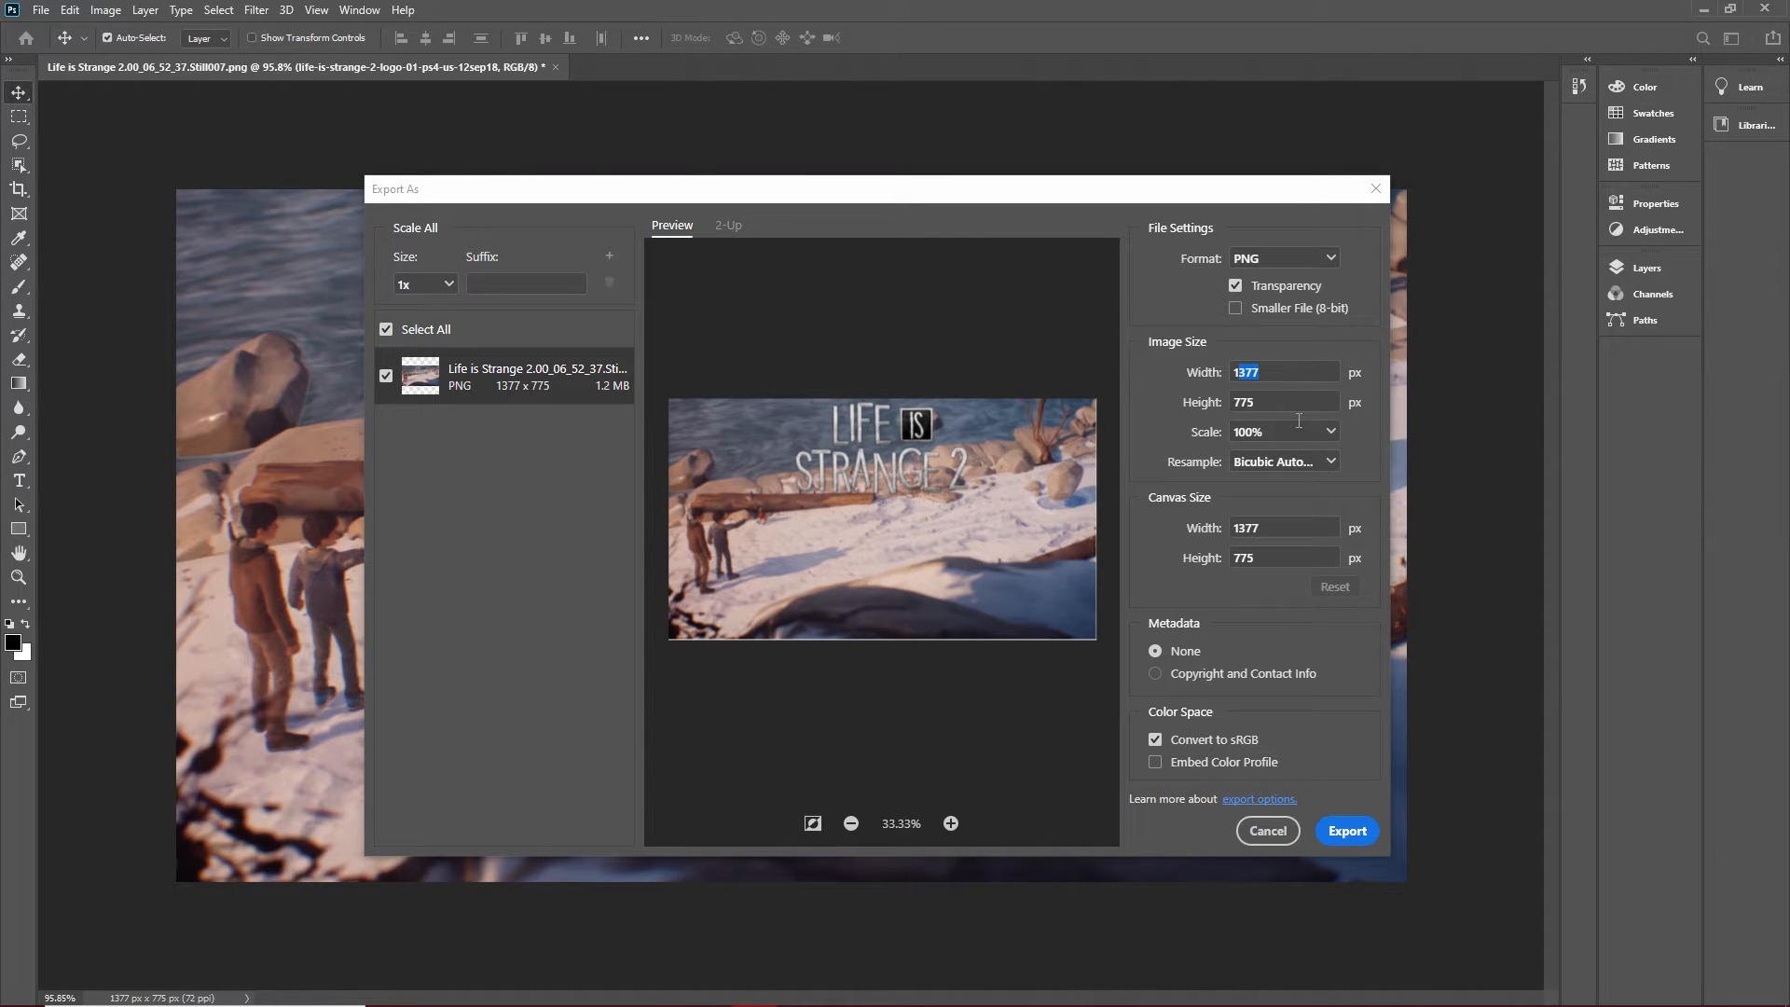
pyautogui.write('1280')
pyautogui.press('Tab')
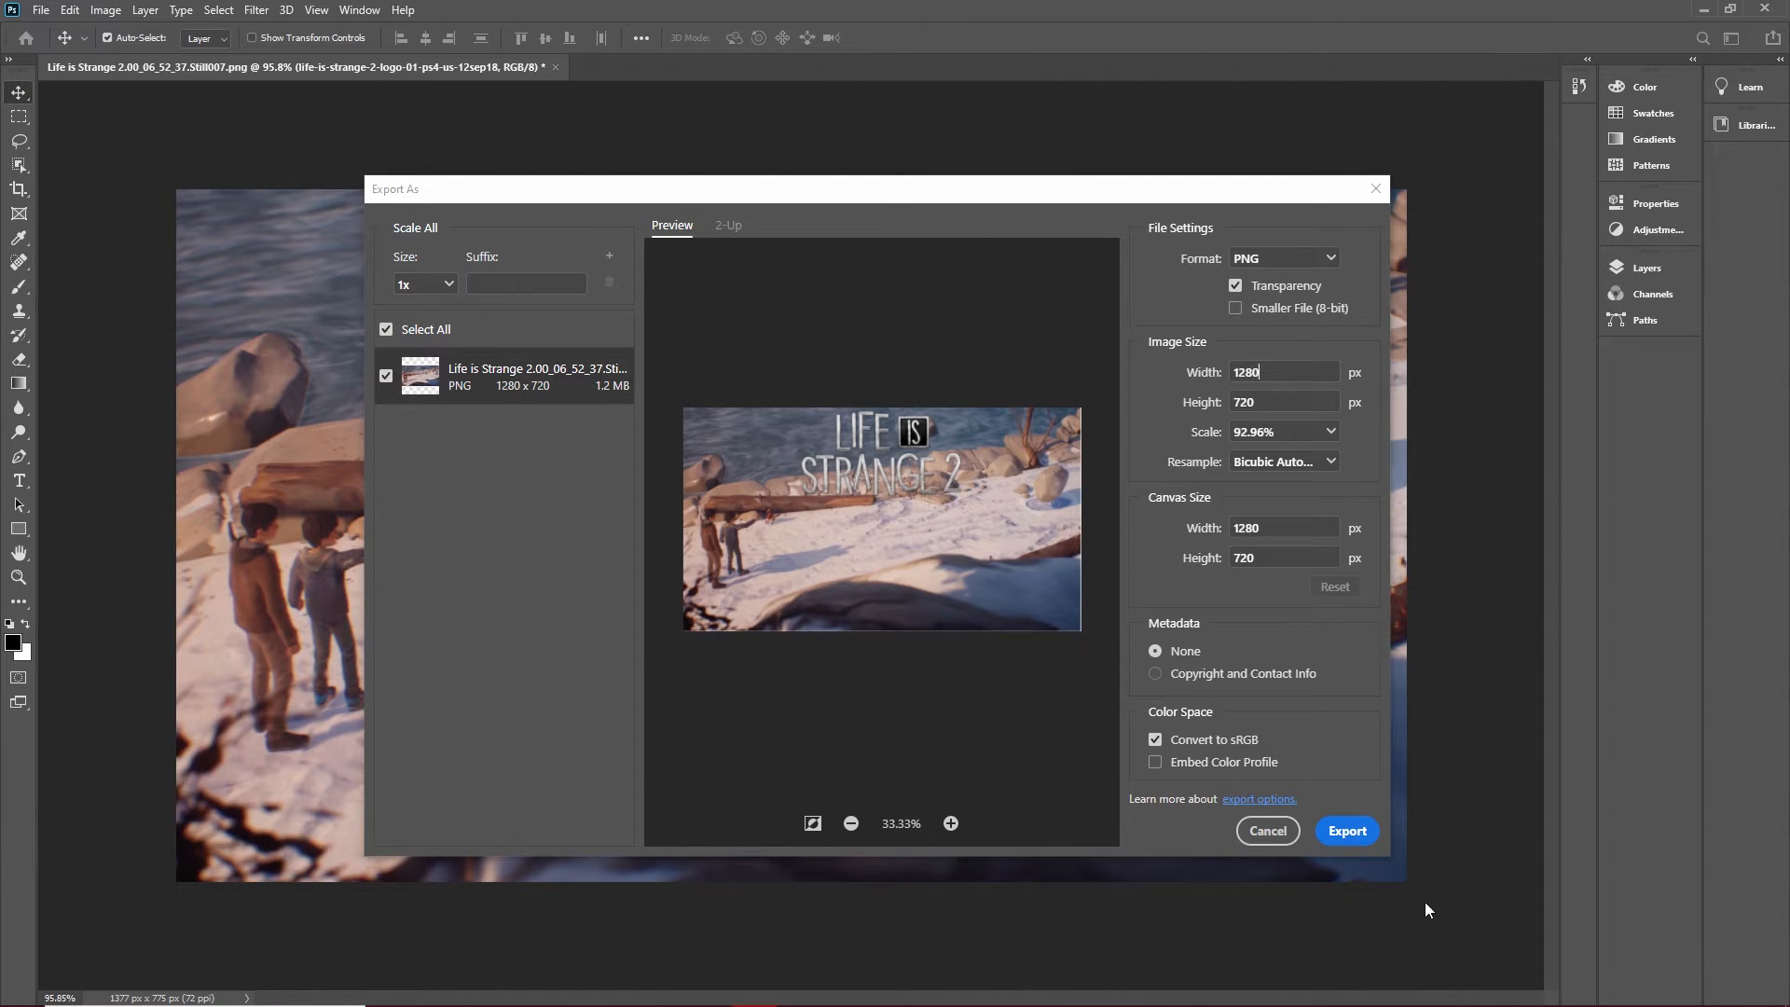
# Export the thumbnail to the Desktop as Life is Strange 2.png.
pyautogui.click(1365, 839)
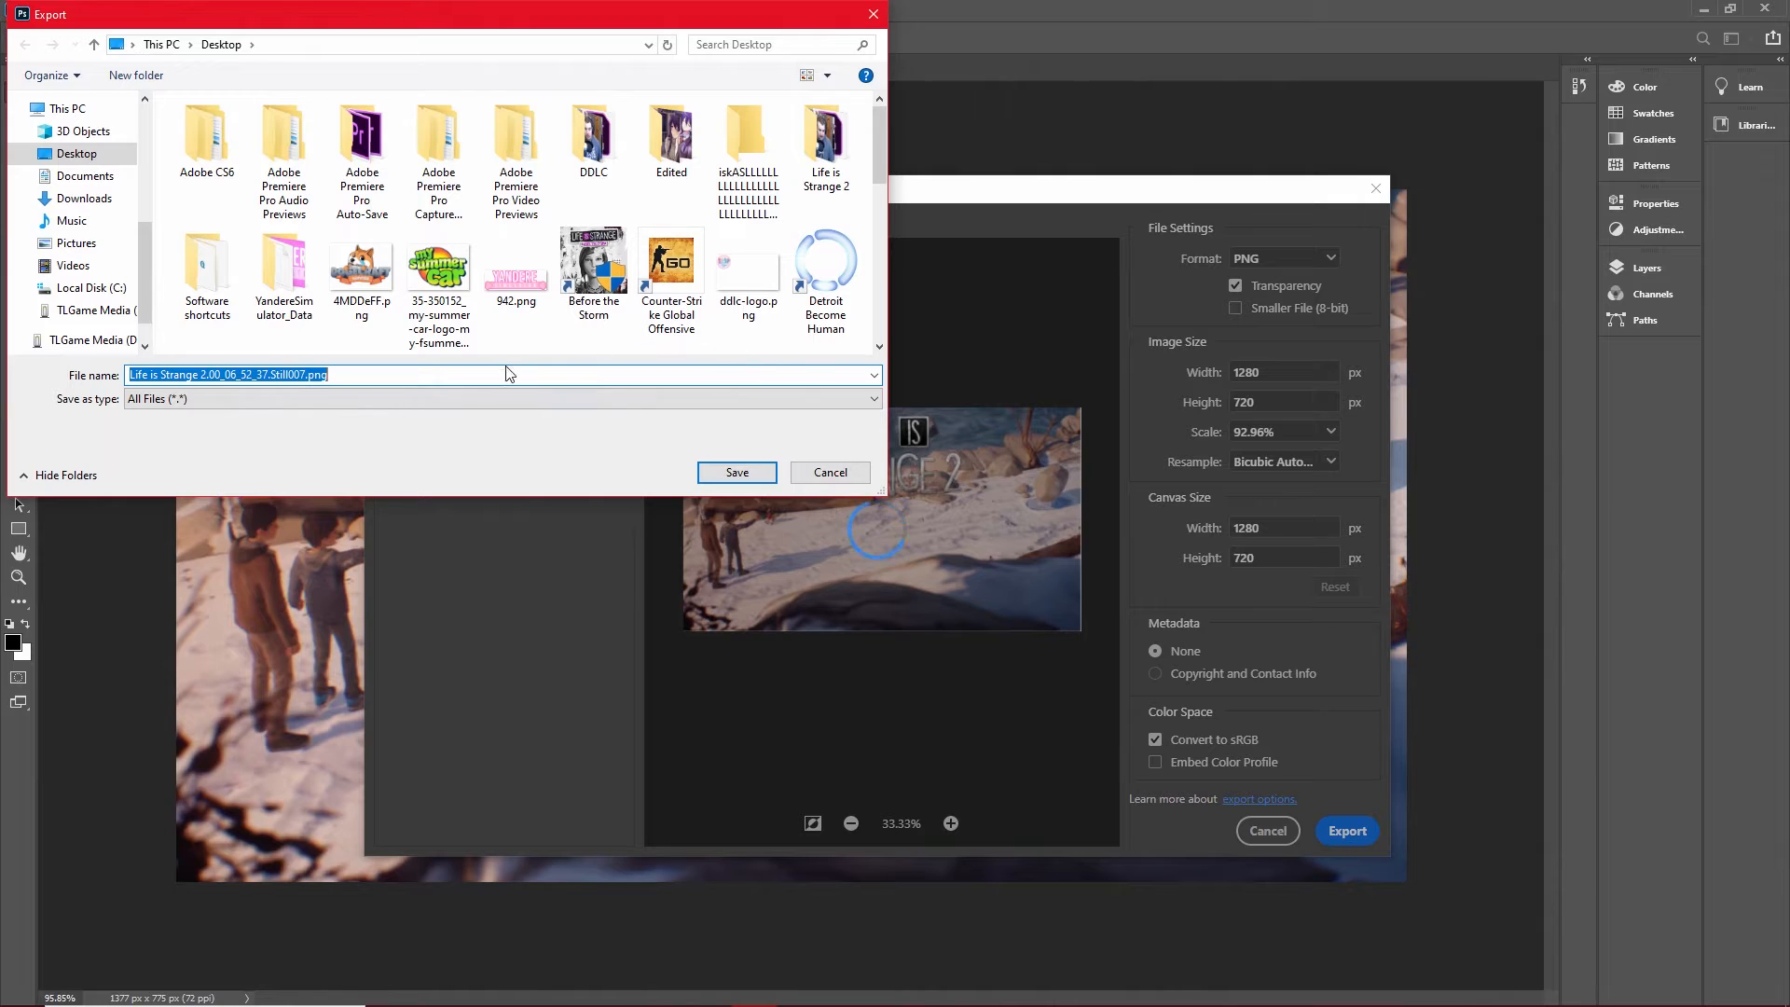
pyautogui.click(310, 374)
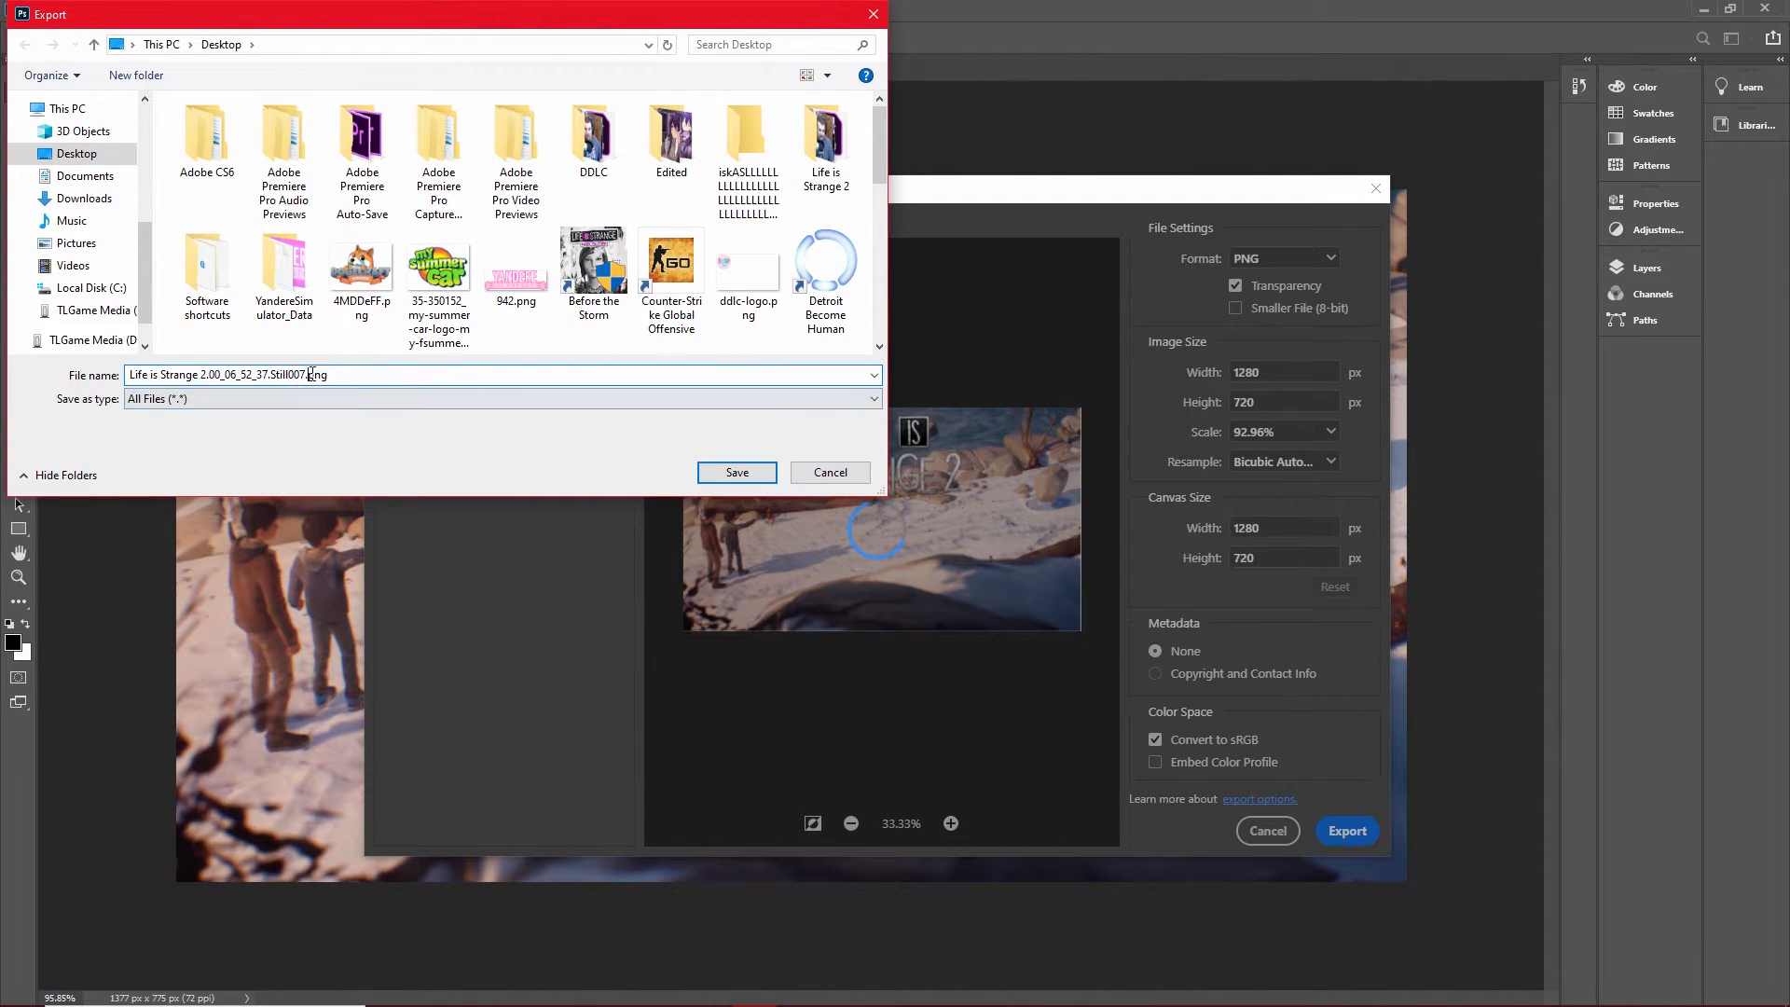
pyautogui.press('BackSpace')
pyautogui.press('BackSpace')
pyautogui.press('BackSpace')
pyautogui.press('BackSpace')
pyautogui.press('BackSpace')
pyautogui.press('BackSpace')
pyautogui.press('BackSpace')
pyautogui.press('BackSpace')
pyautogui.press('BackSpace')
pyautogui.press('BackSpace')
pyautogui.press('BackSpace')
pyautogui.press('BackSpace')
pyautogui.press('BackSpace')
pyautogui.press('BackSpace')
pyautogui.press('BackSpace')
pyautogui.press('BackSpace')
pyautogui.press('BackSpace')
pyautogui.press('BackSpace')
pyautogui.press('BackSpace')
pyautogui.press('BackSpace')
pyautogui.write('Life is ')
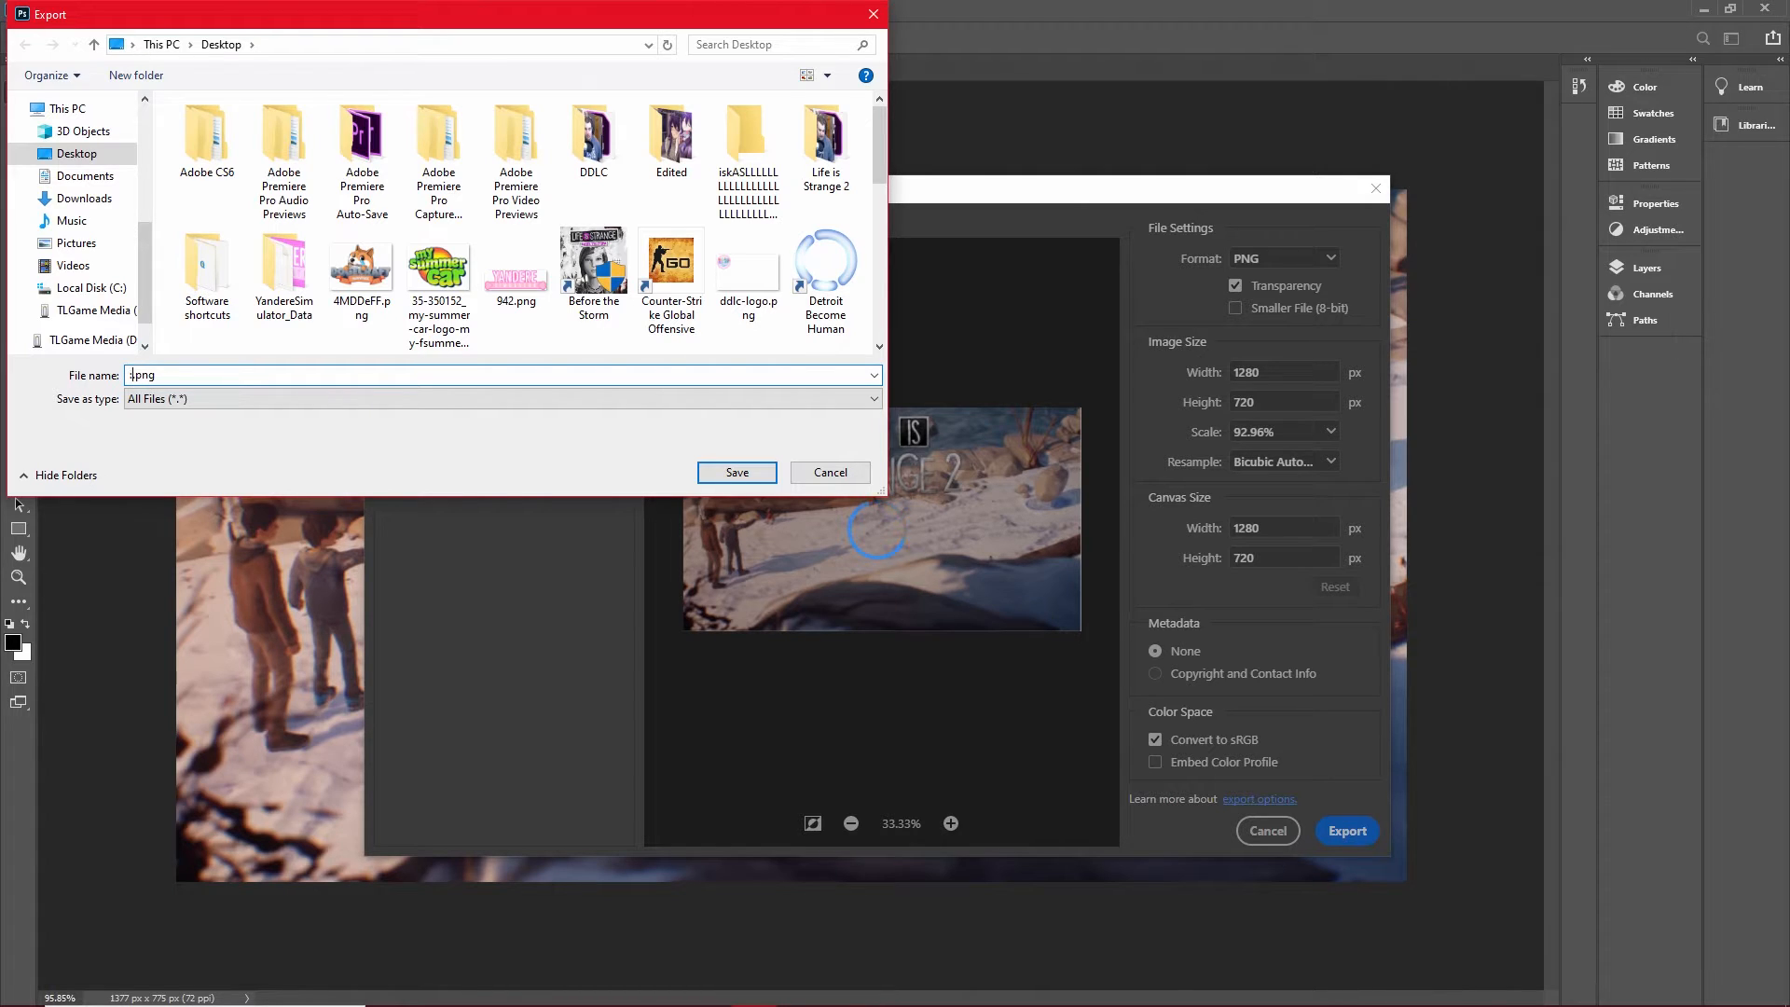
pyautogui.write('Strange 2')
pyautogui.press('Return')
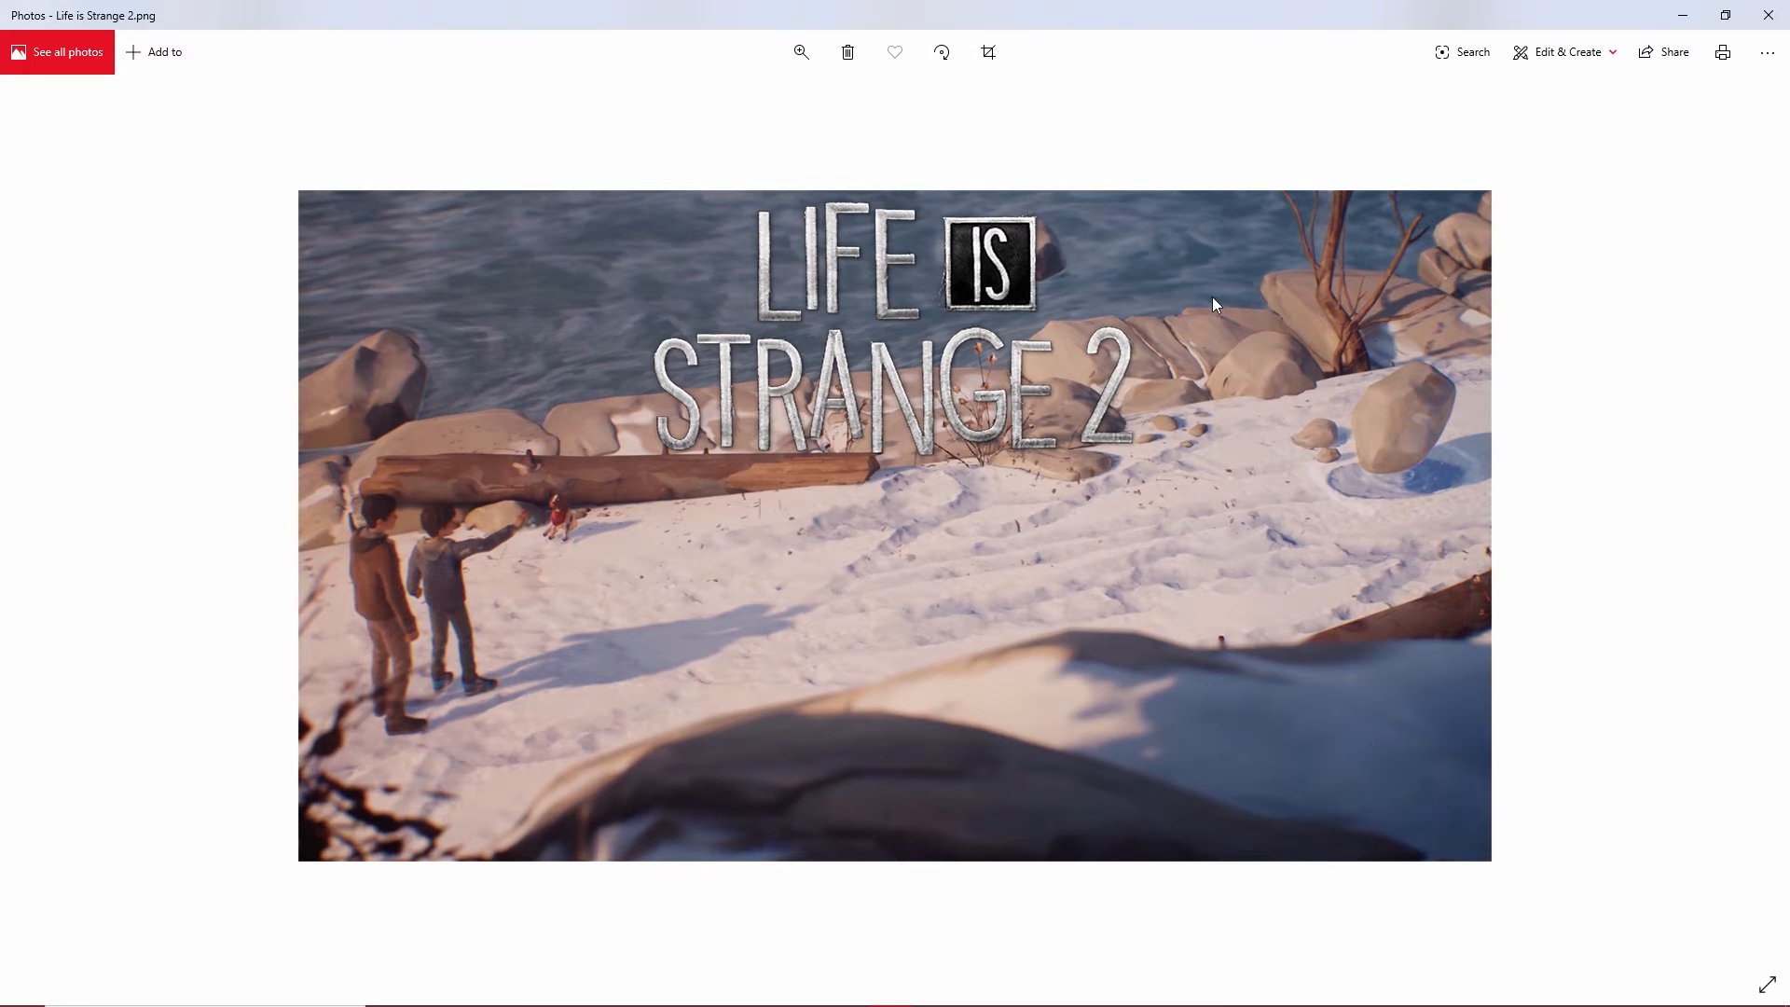
# Close the exported image's preview, open the Edited folder from the desktop and close the Premiere Pro folder window.
pyautogui.click(1767, 15)
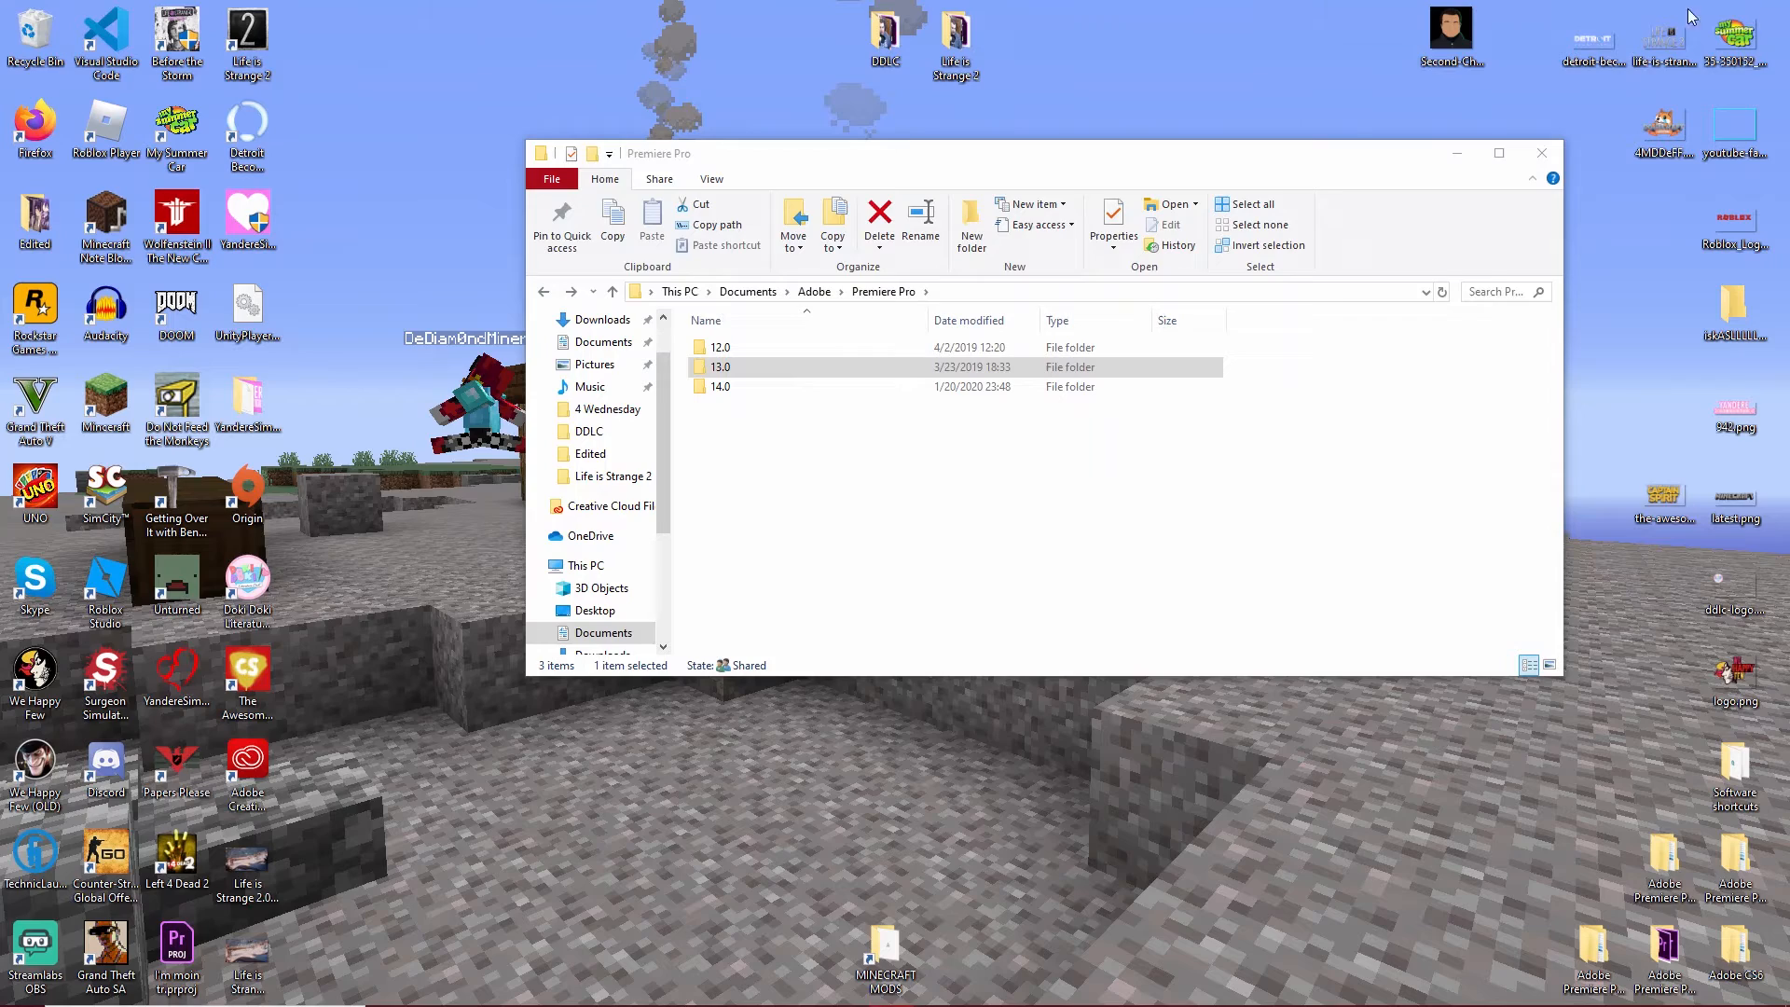
pyautogui.doubleClick(46, 227)
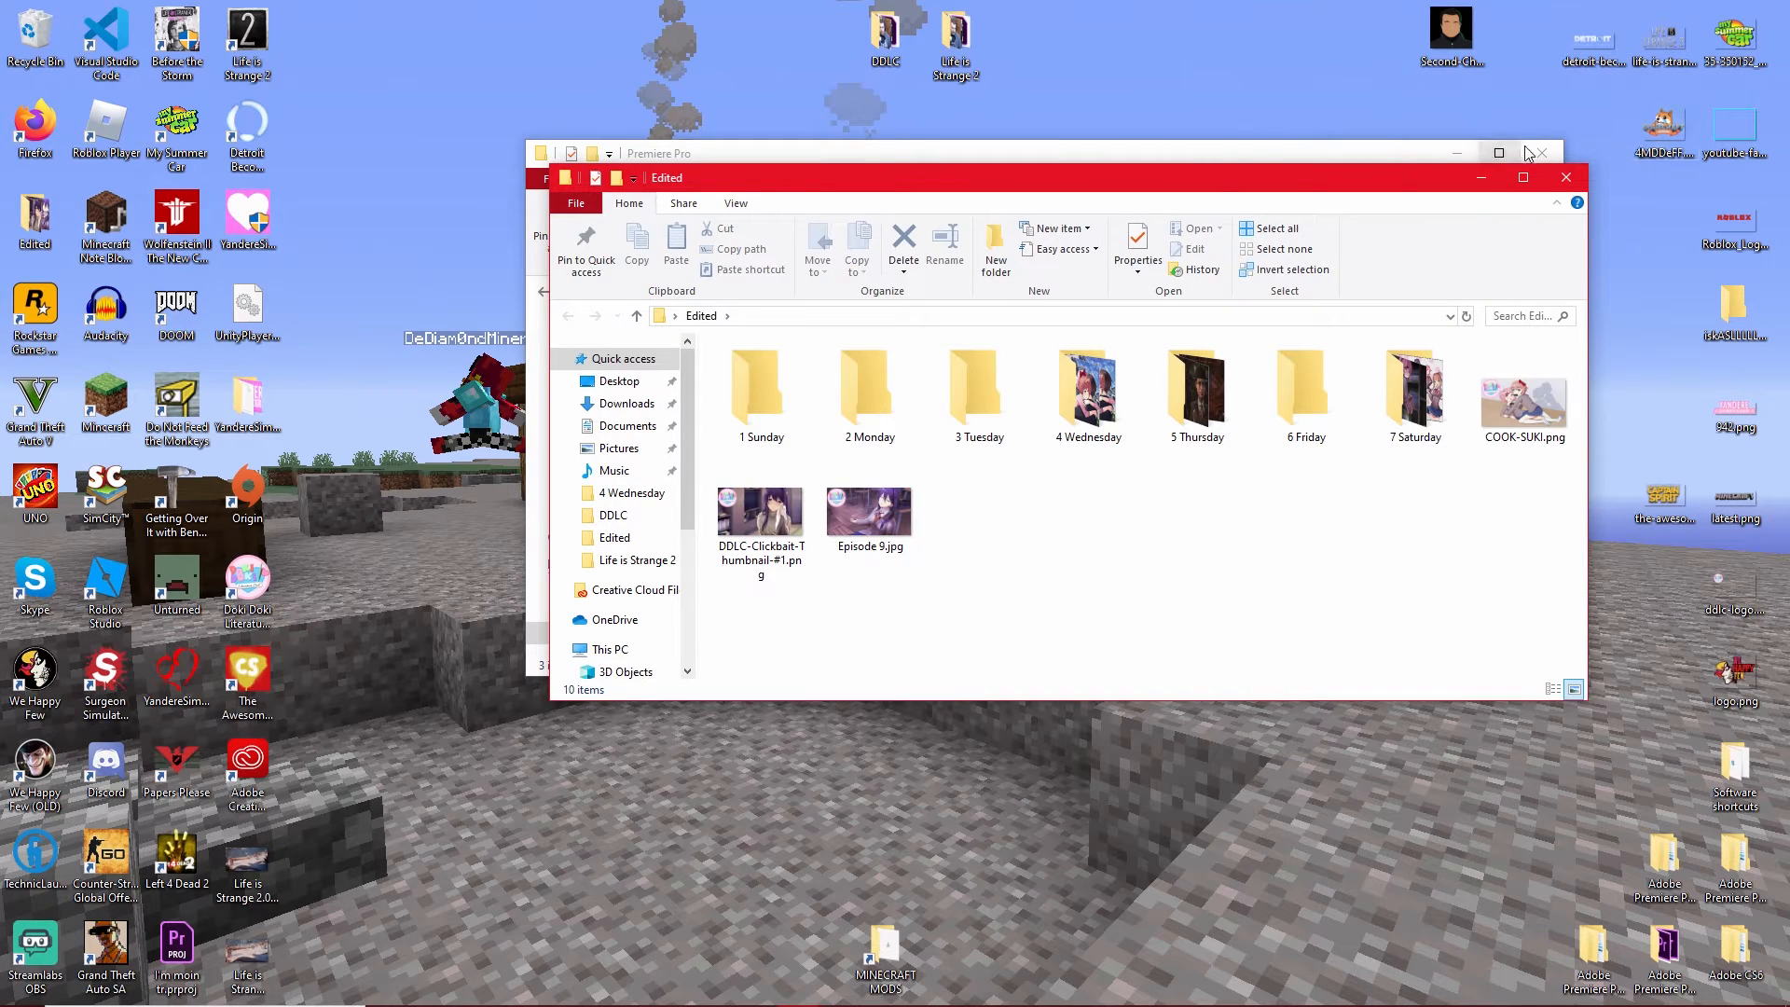
pyautogui.click(1529, 153)
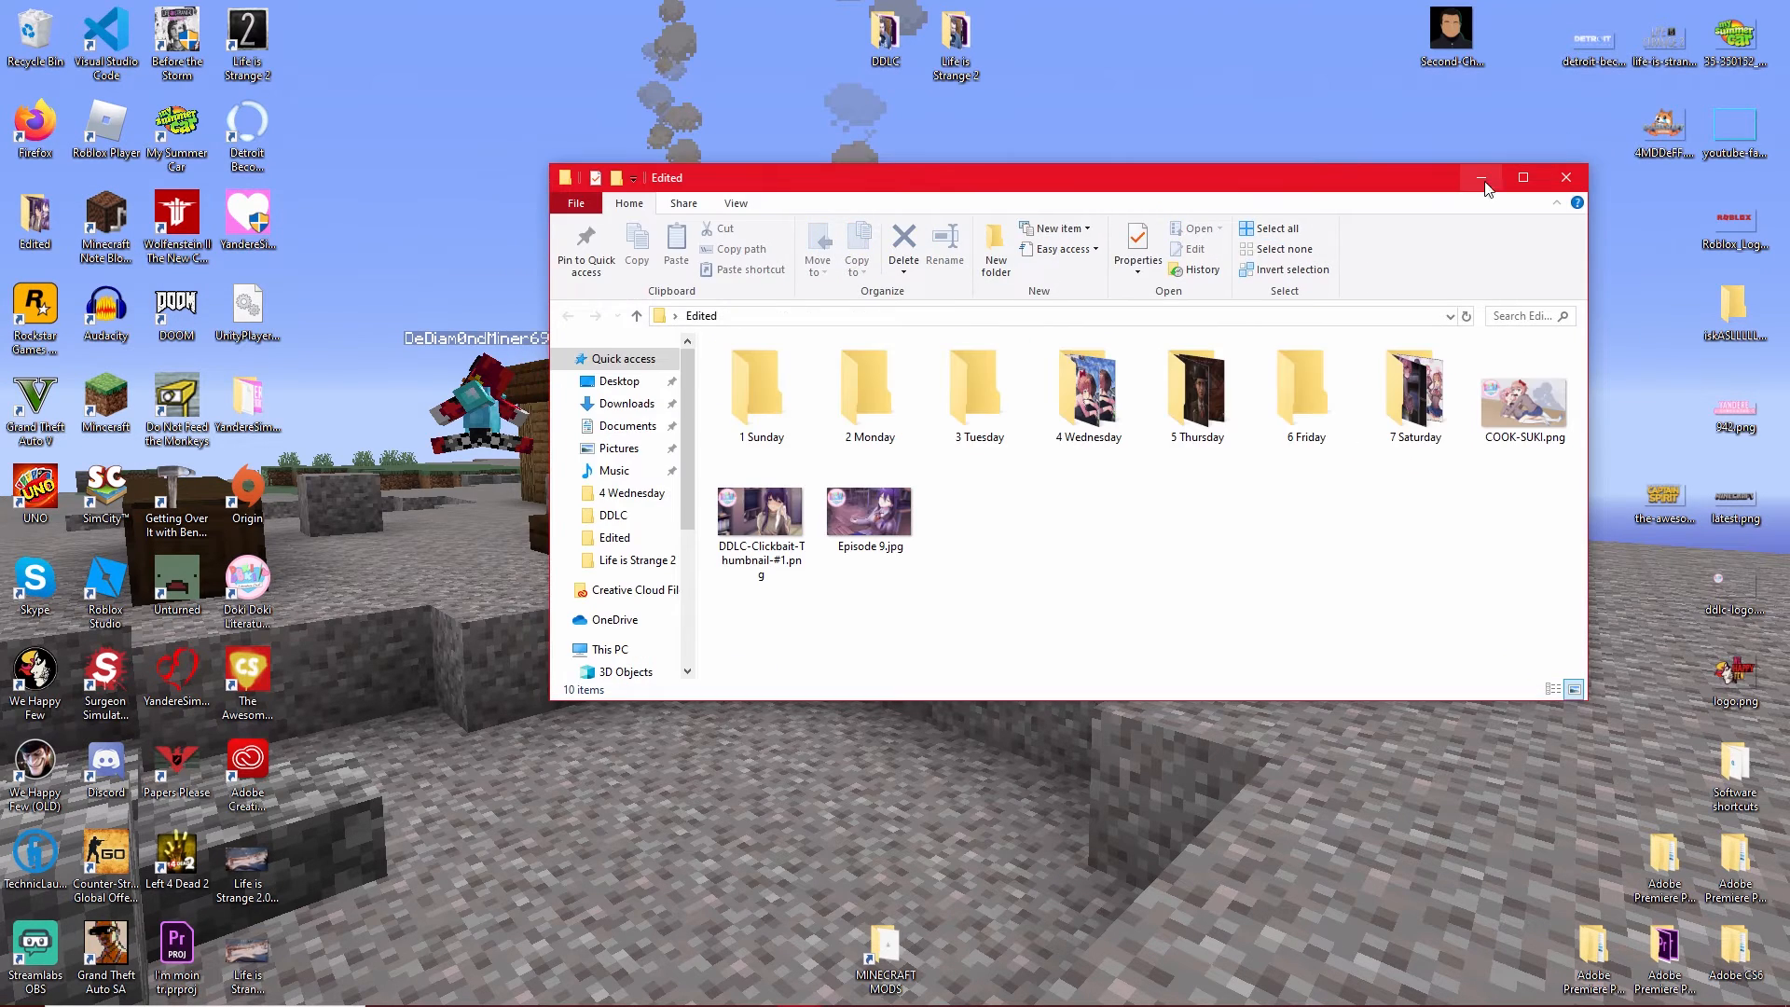
# Look over the weekday folders from 1 Sunday to 7 Saturday in the Edited folder.
pyautogui.click(794, 422)
pyautogui.click(837, 420)
pyautogui.click(972, 423)
pyautogui.click(1081, 424)
pyautogui.click(1186, 425)
pyautogui.click(1317, 419)
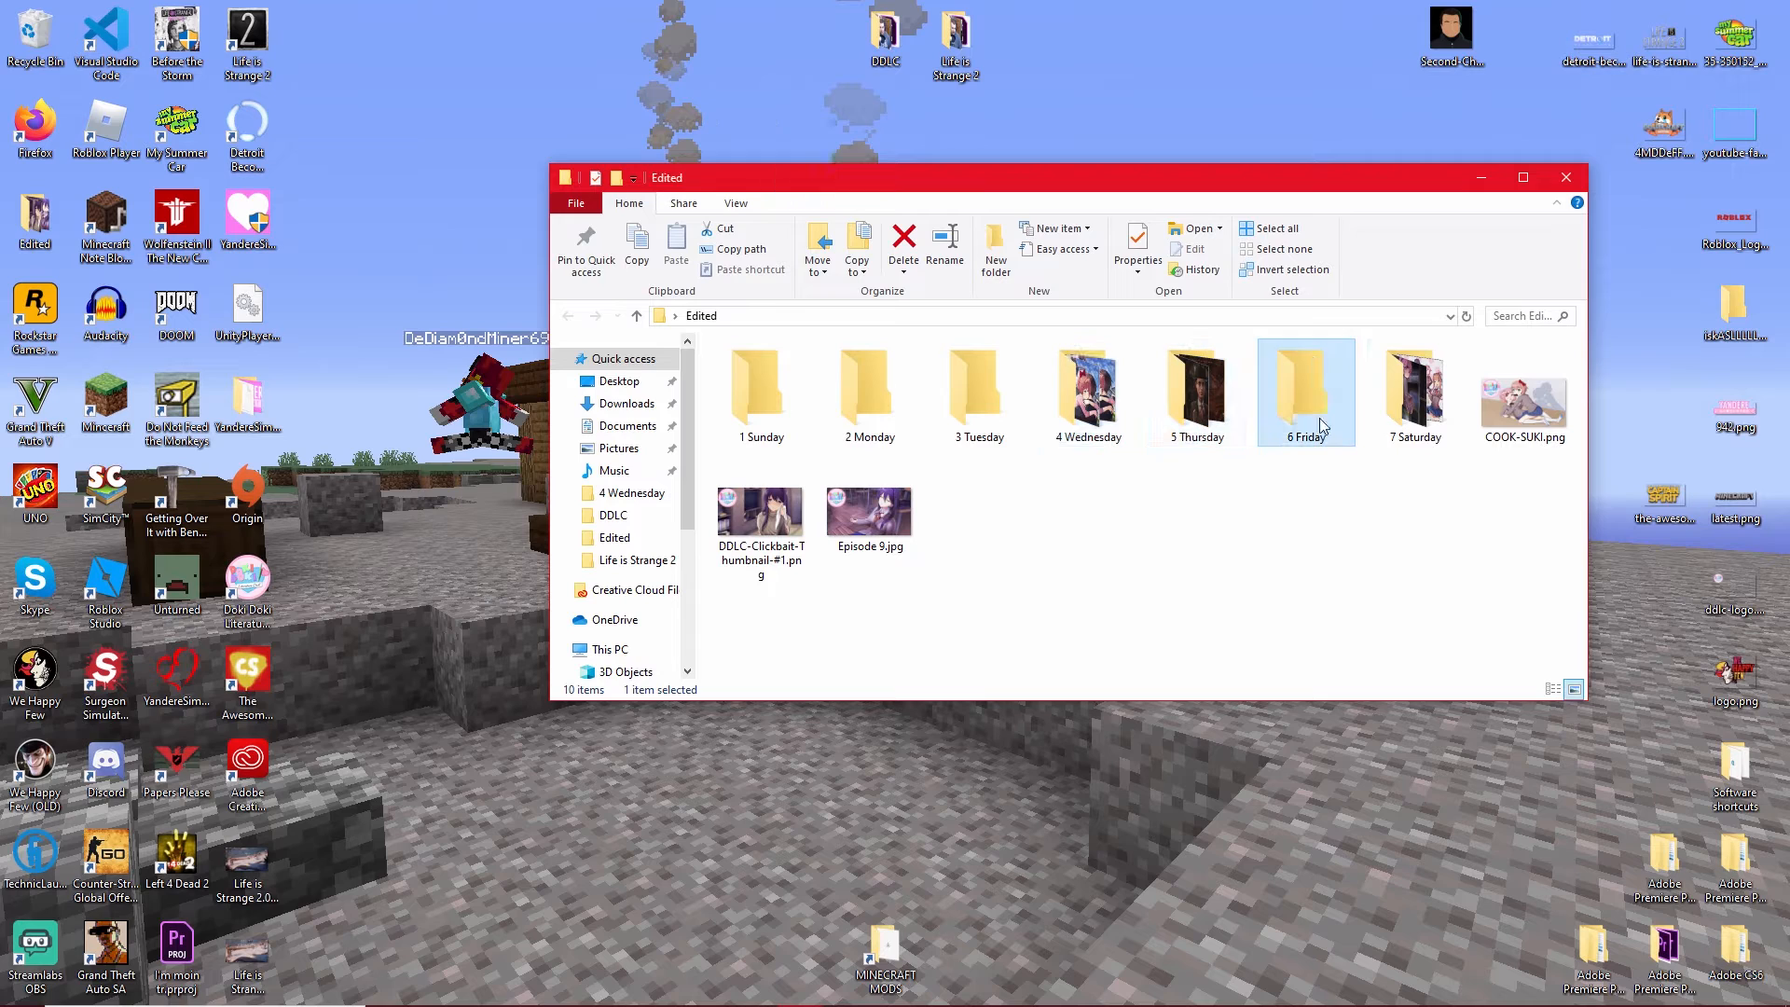
pyautogui.click(1393, 412)
pyautogui.click(1336, 620)
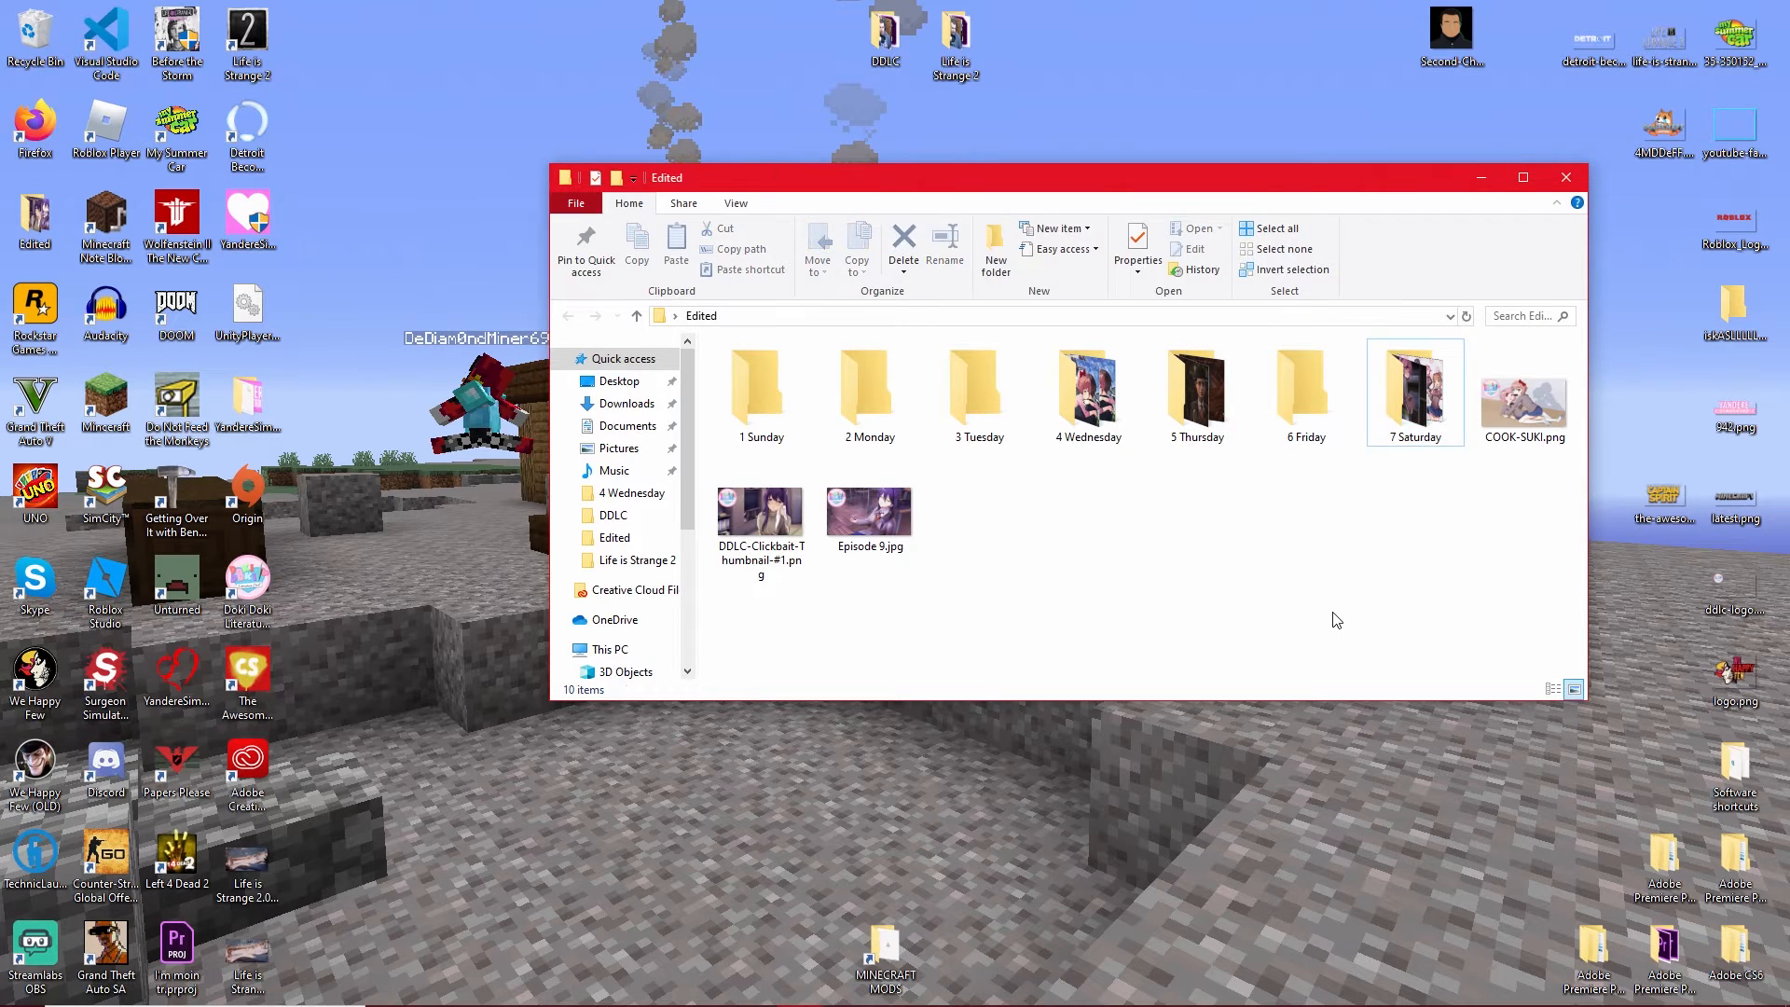
# Move Life is Strange 2.png from the desktop into the 6 Friday folder and return to the Edited folder.
pyautogui.doubleClick(1304, 392)
pyautogui.moveTo(301, 916); pyautogui.dragTo(364, 905)
pyautogui.moveTo(247, 953); pyautogui.dragTo(1047, 612)
pyautogui.click(1573, 689)
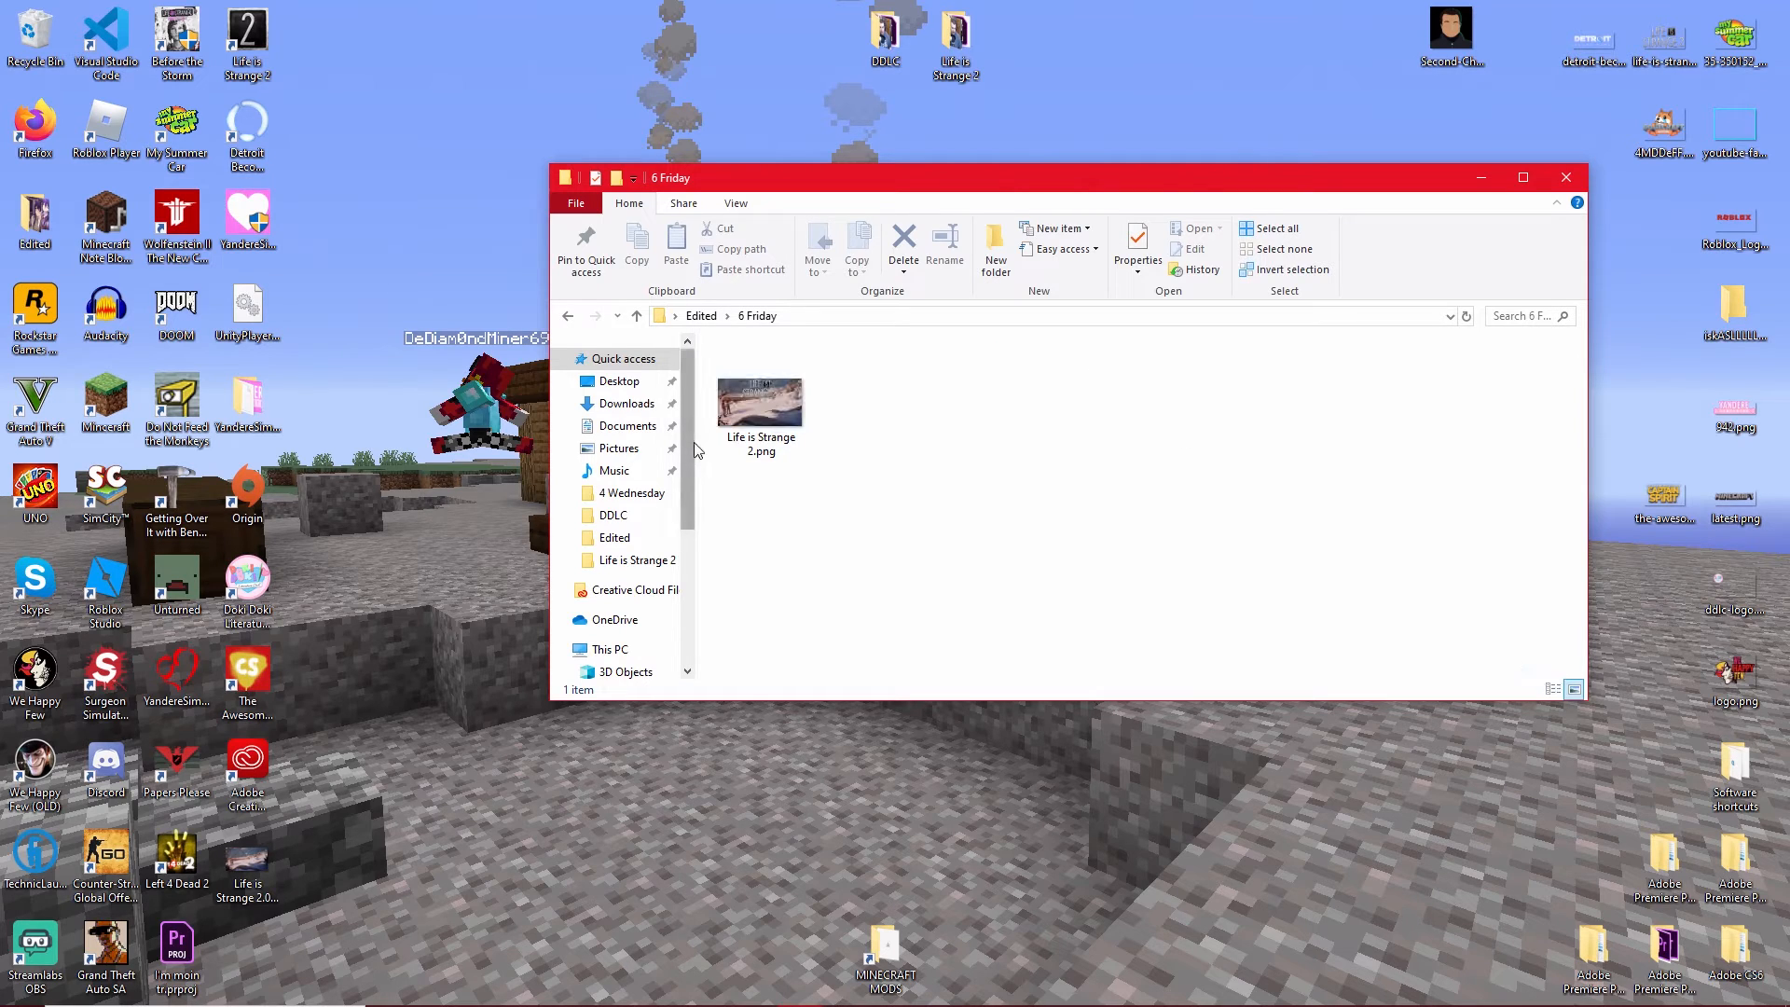
pyautogui.moveTo(857, 484); pyautogui.dragTo(780, 412)
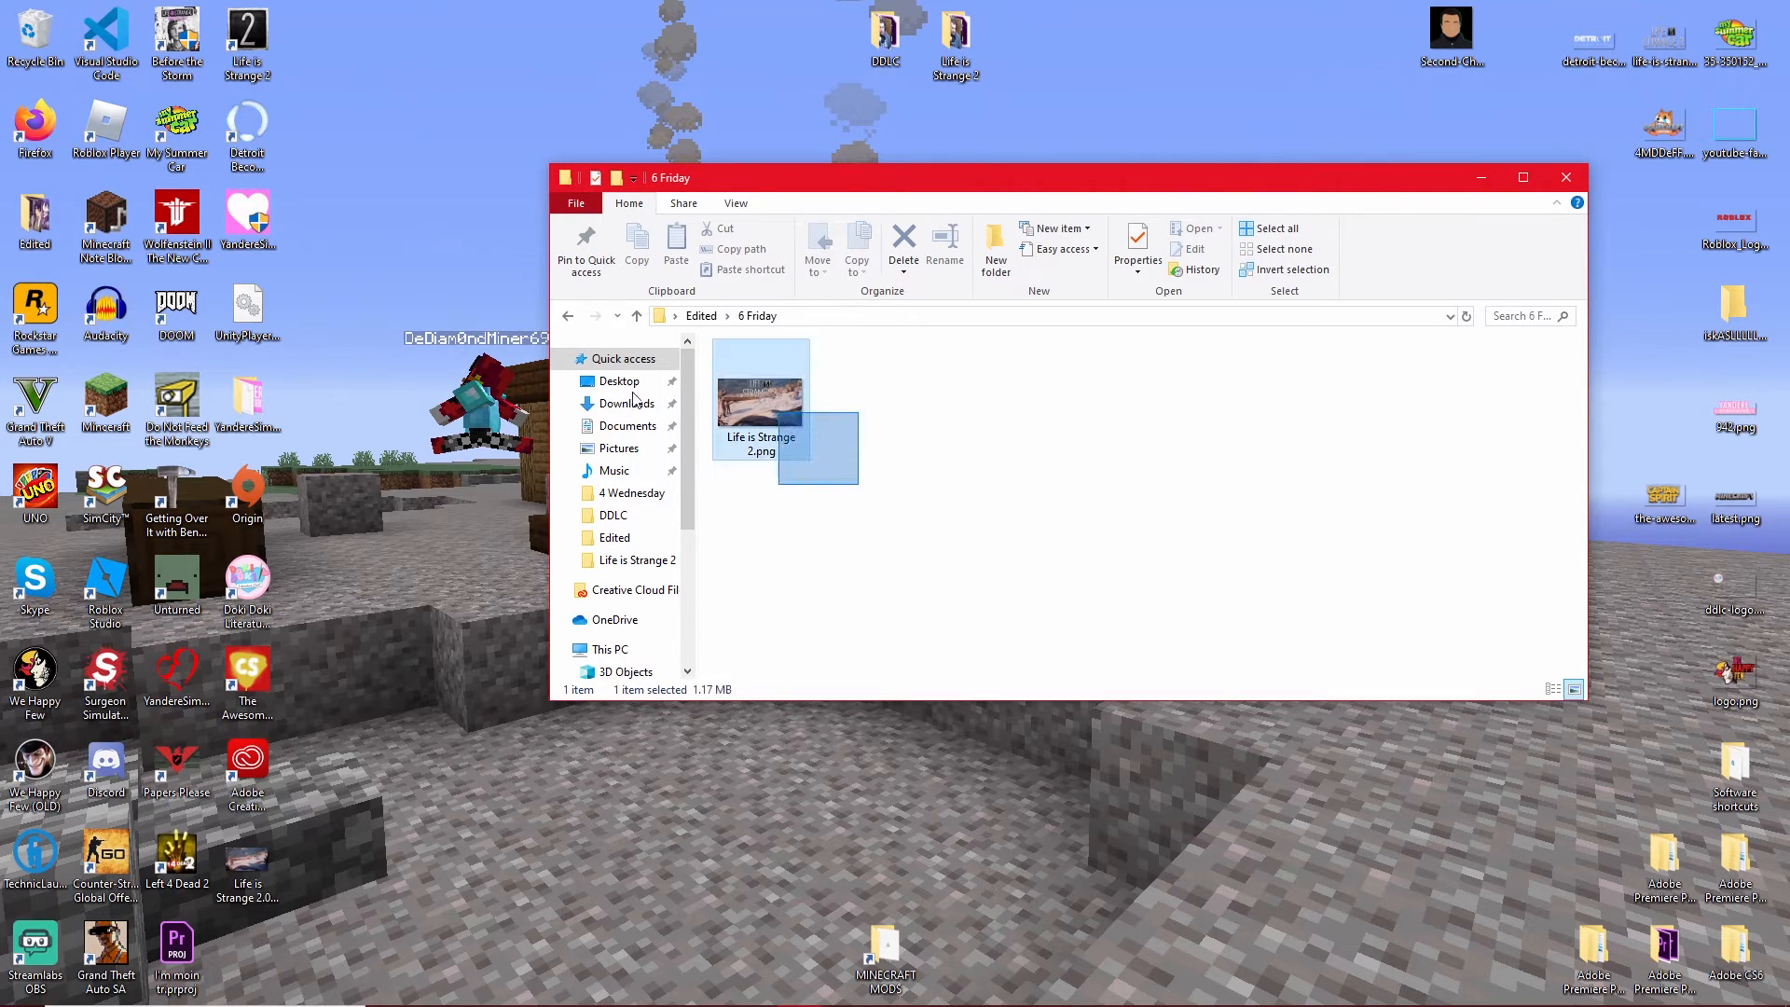
pyautogui.click(568, 316)
pyautogui.click(1236, 548)
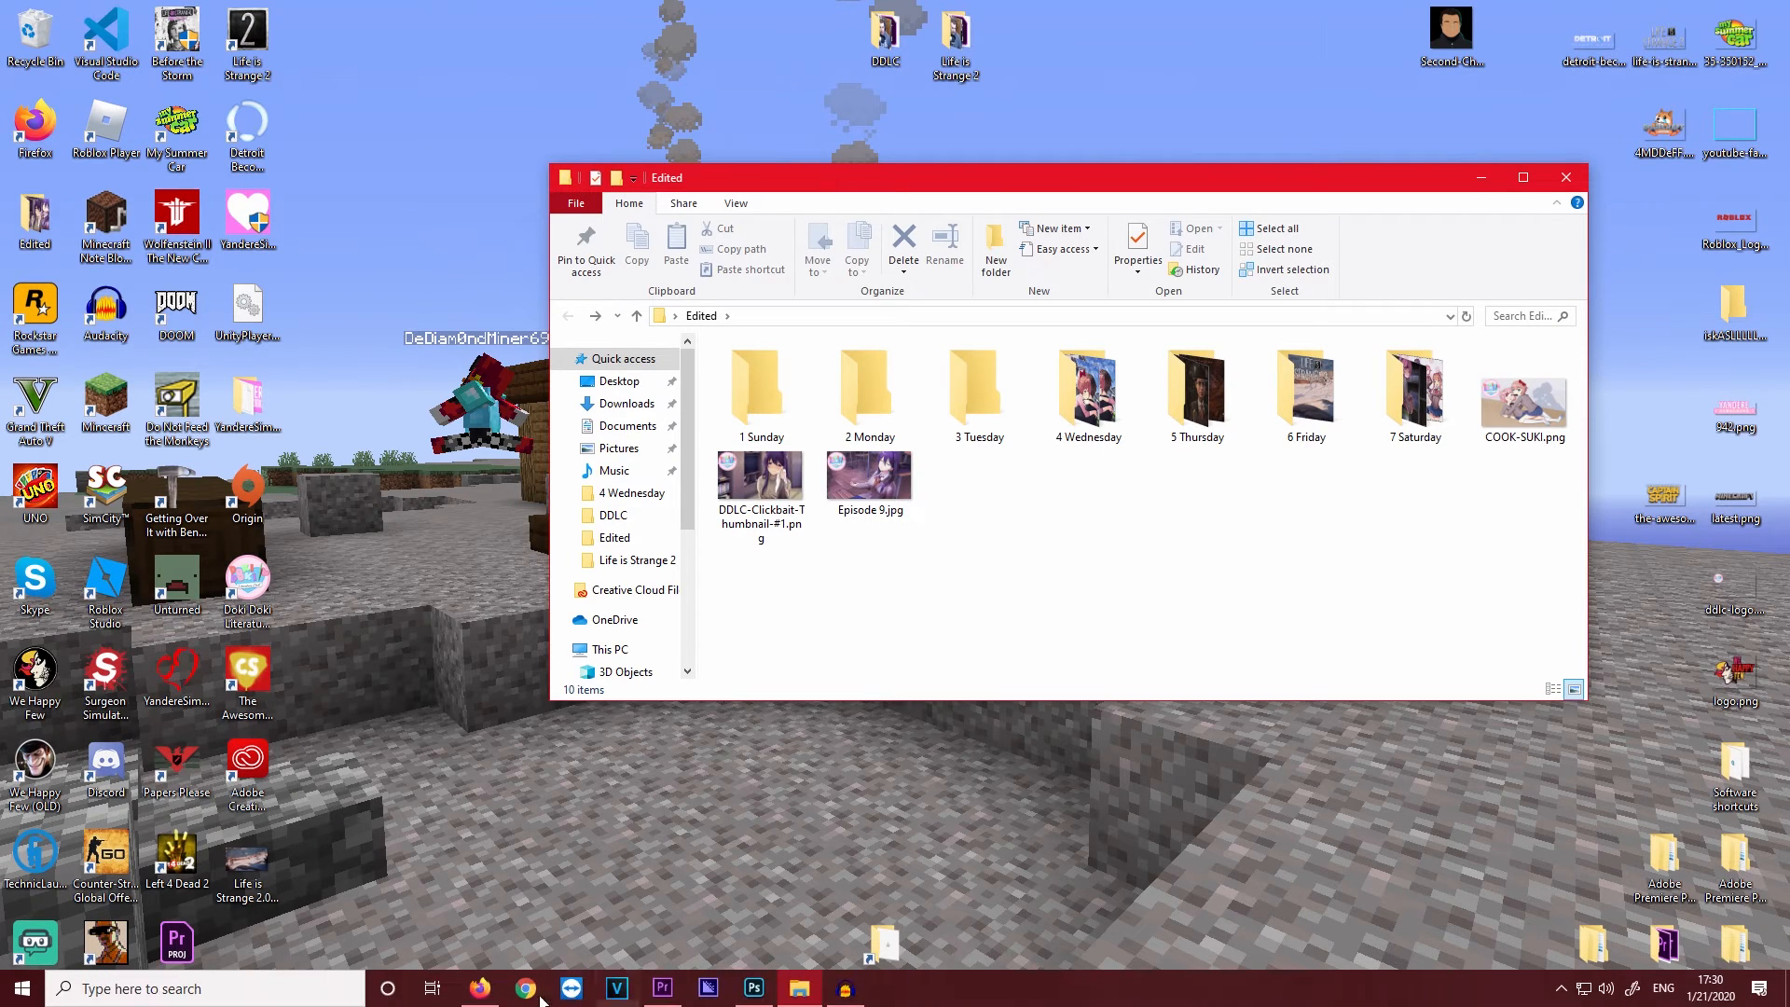
# Switch to Firefox, check the scheduled and published uploads in YouTube Studio, and minimize the browser.
pyautogui.click(479, 987)
pyautogui.click(471, 131)
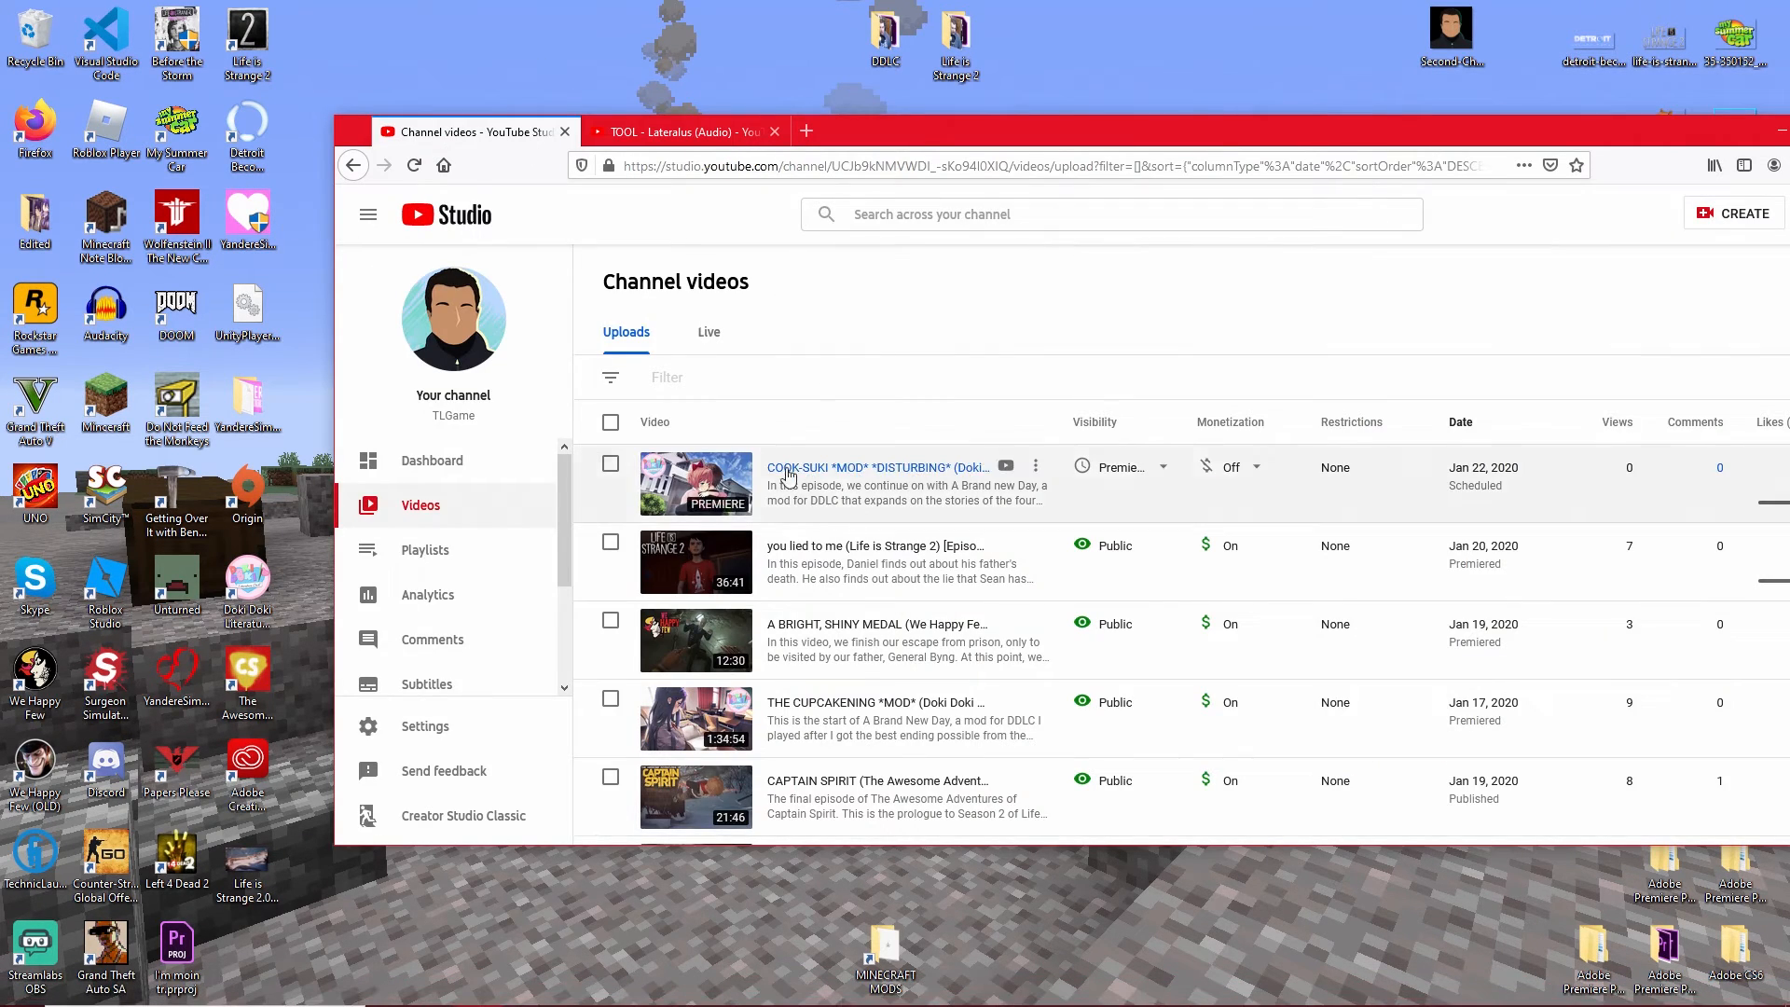
pyautogui.moveTo(1641, 121); pyautogui.dragTo(1313, 122)
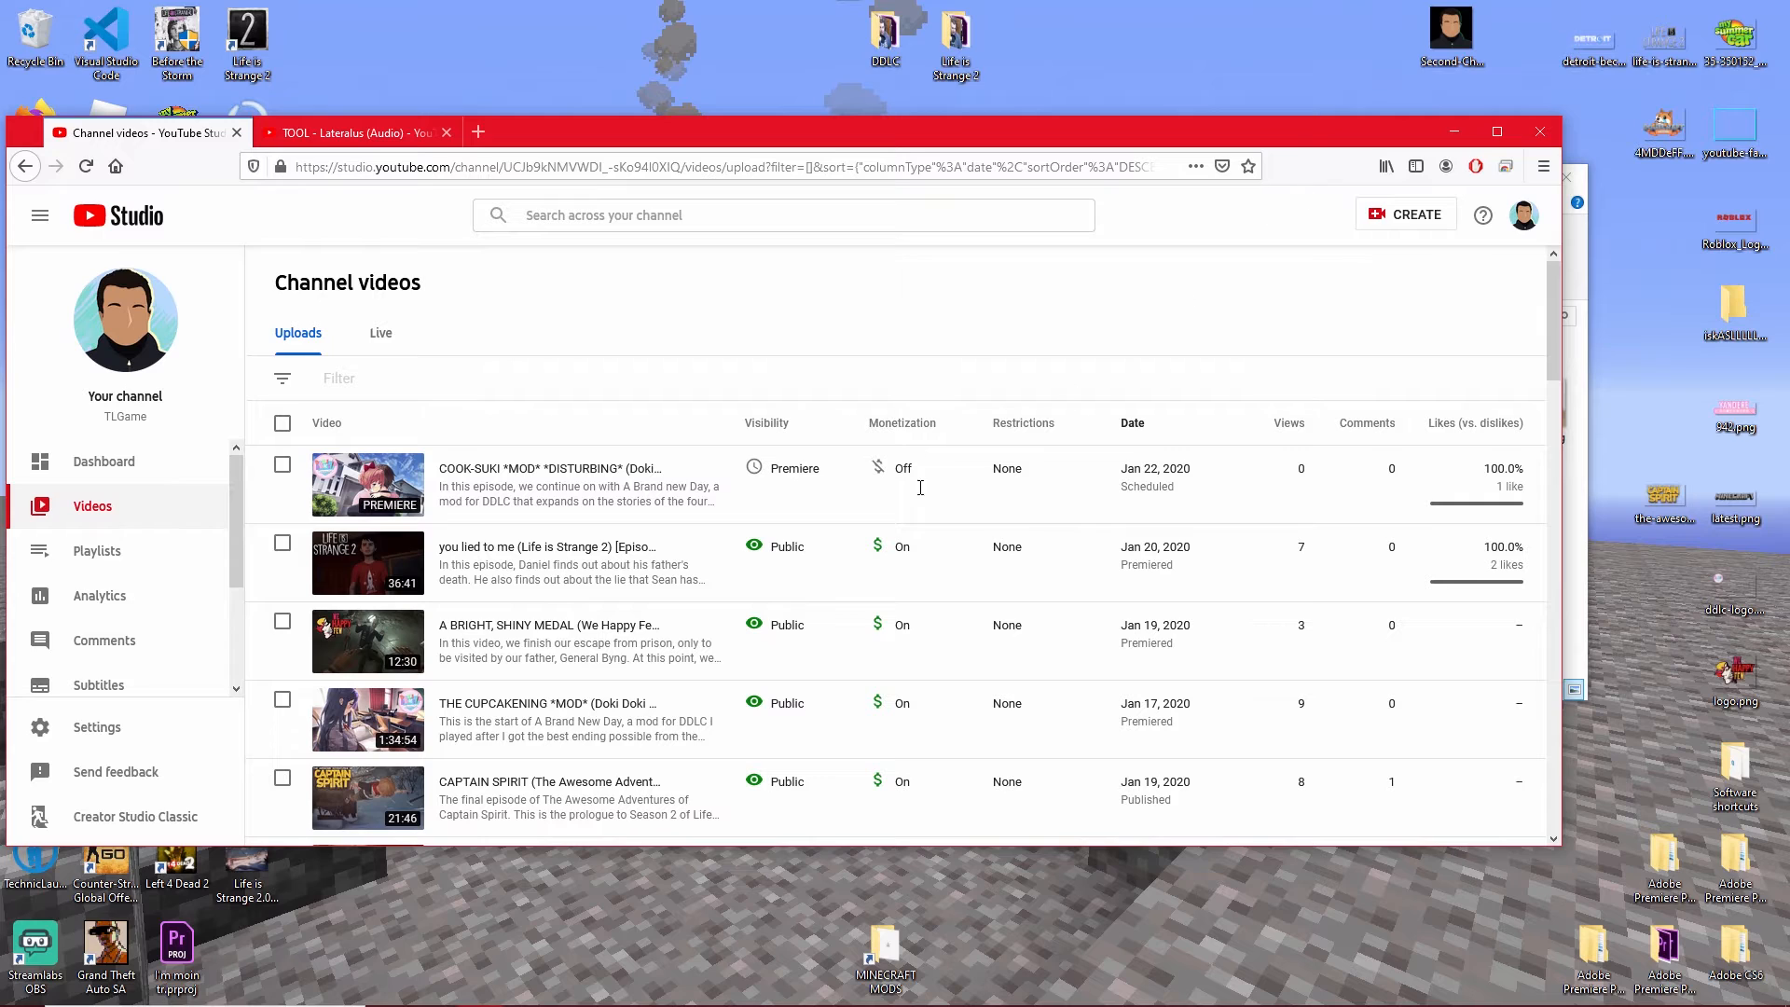
pyautogui.click(1452, 130)
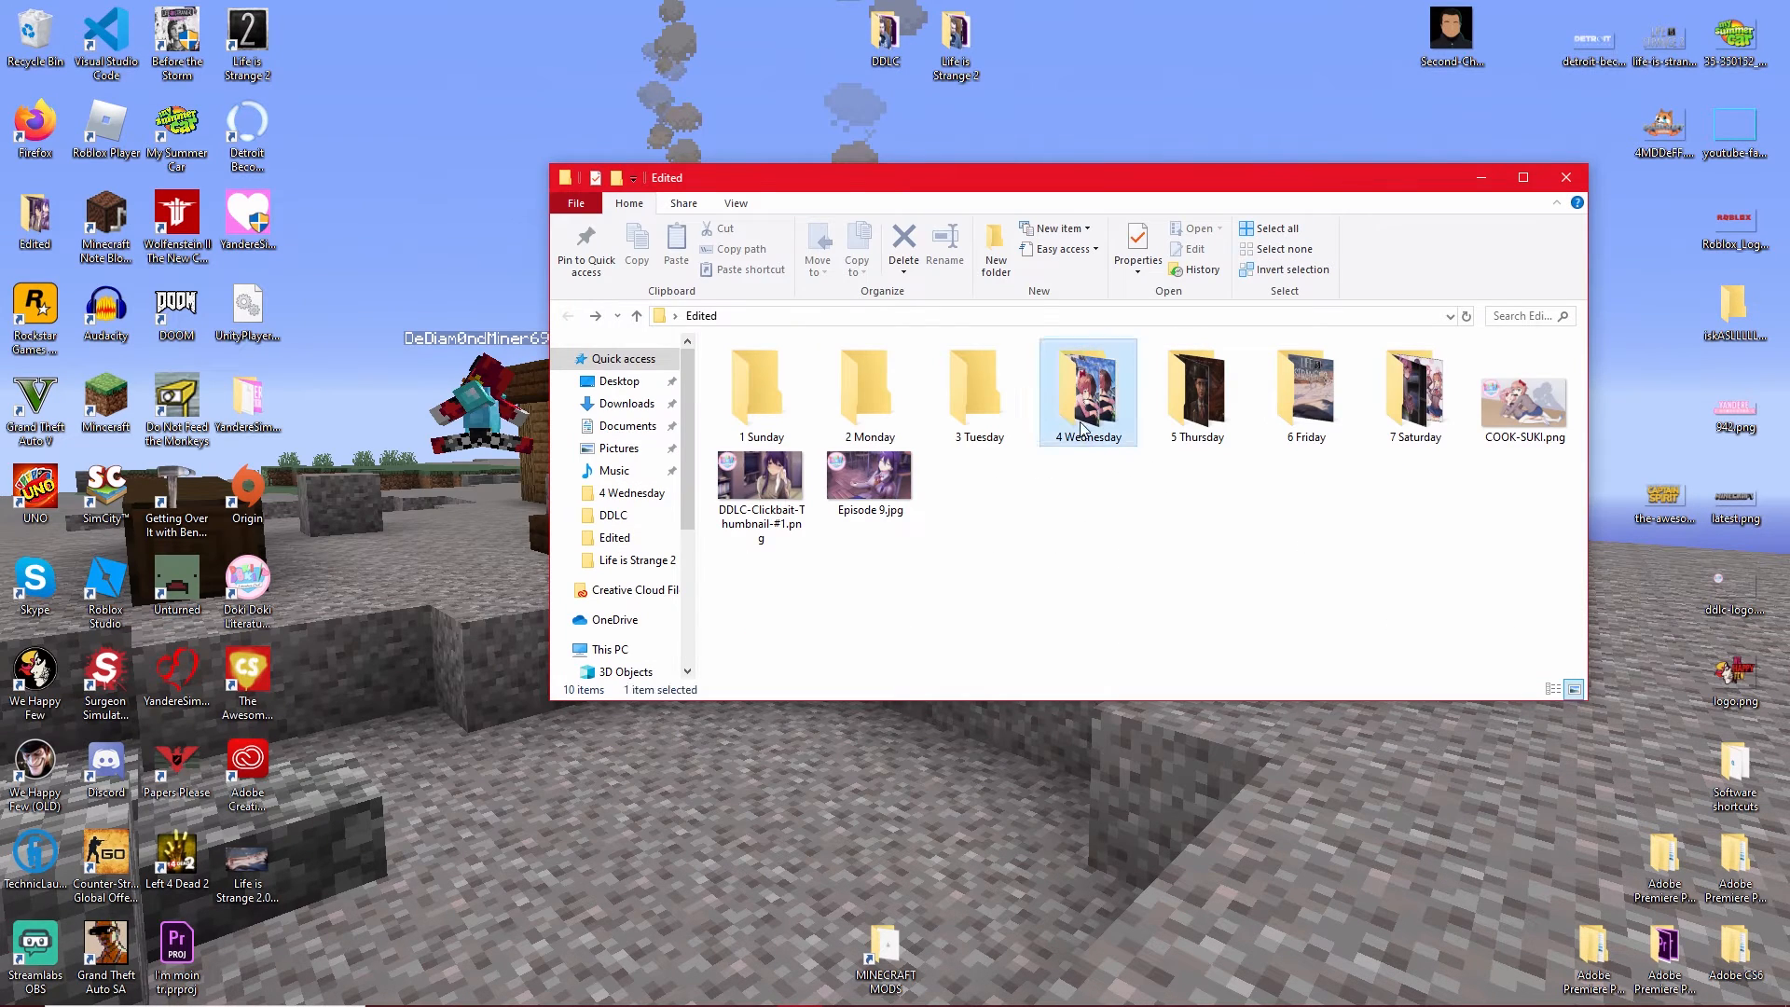
# Delete everything in the 4 Wednesday folder and return to the Edited folder.
pyautogui.doubleClick(1087, 391)
pyautogui.moveTo(1096, 587); pyautogui.dragTo(759, 367)
pyautogui.press('Delete')
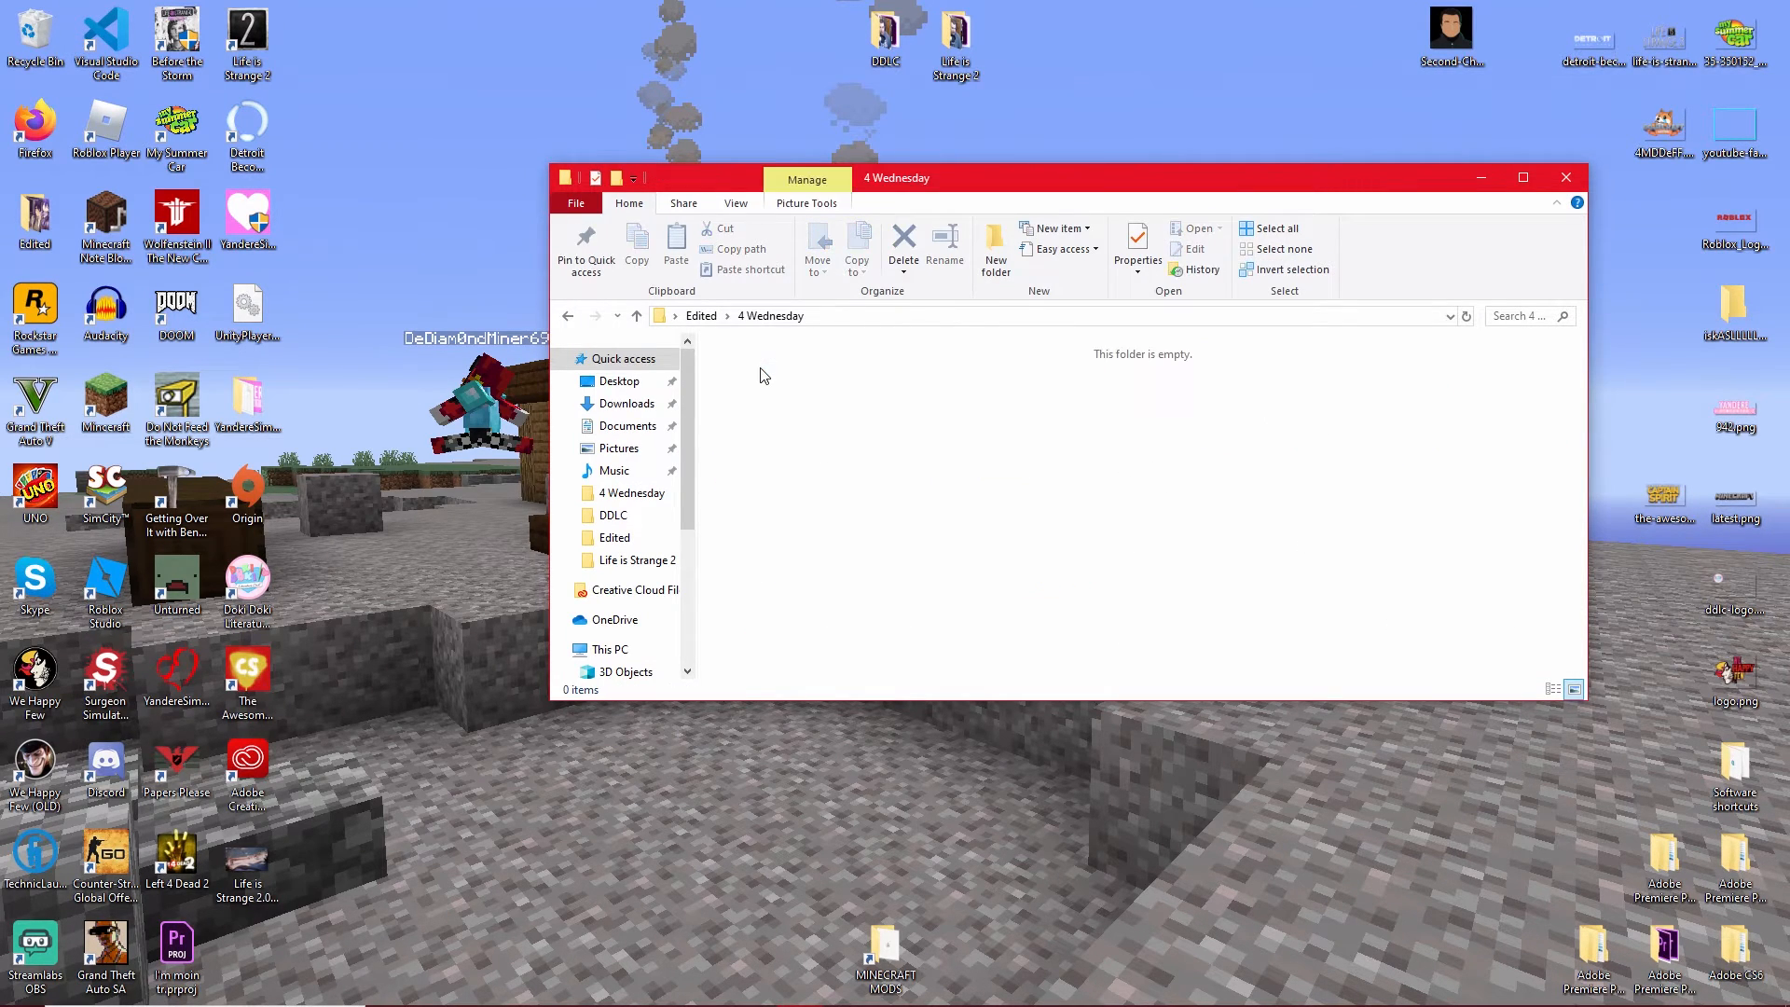
pyautogui.click(567, 316)
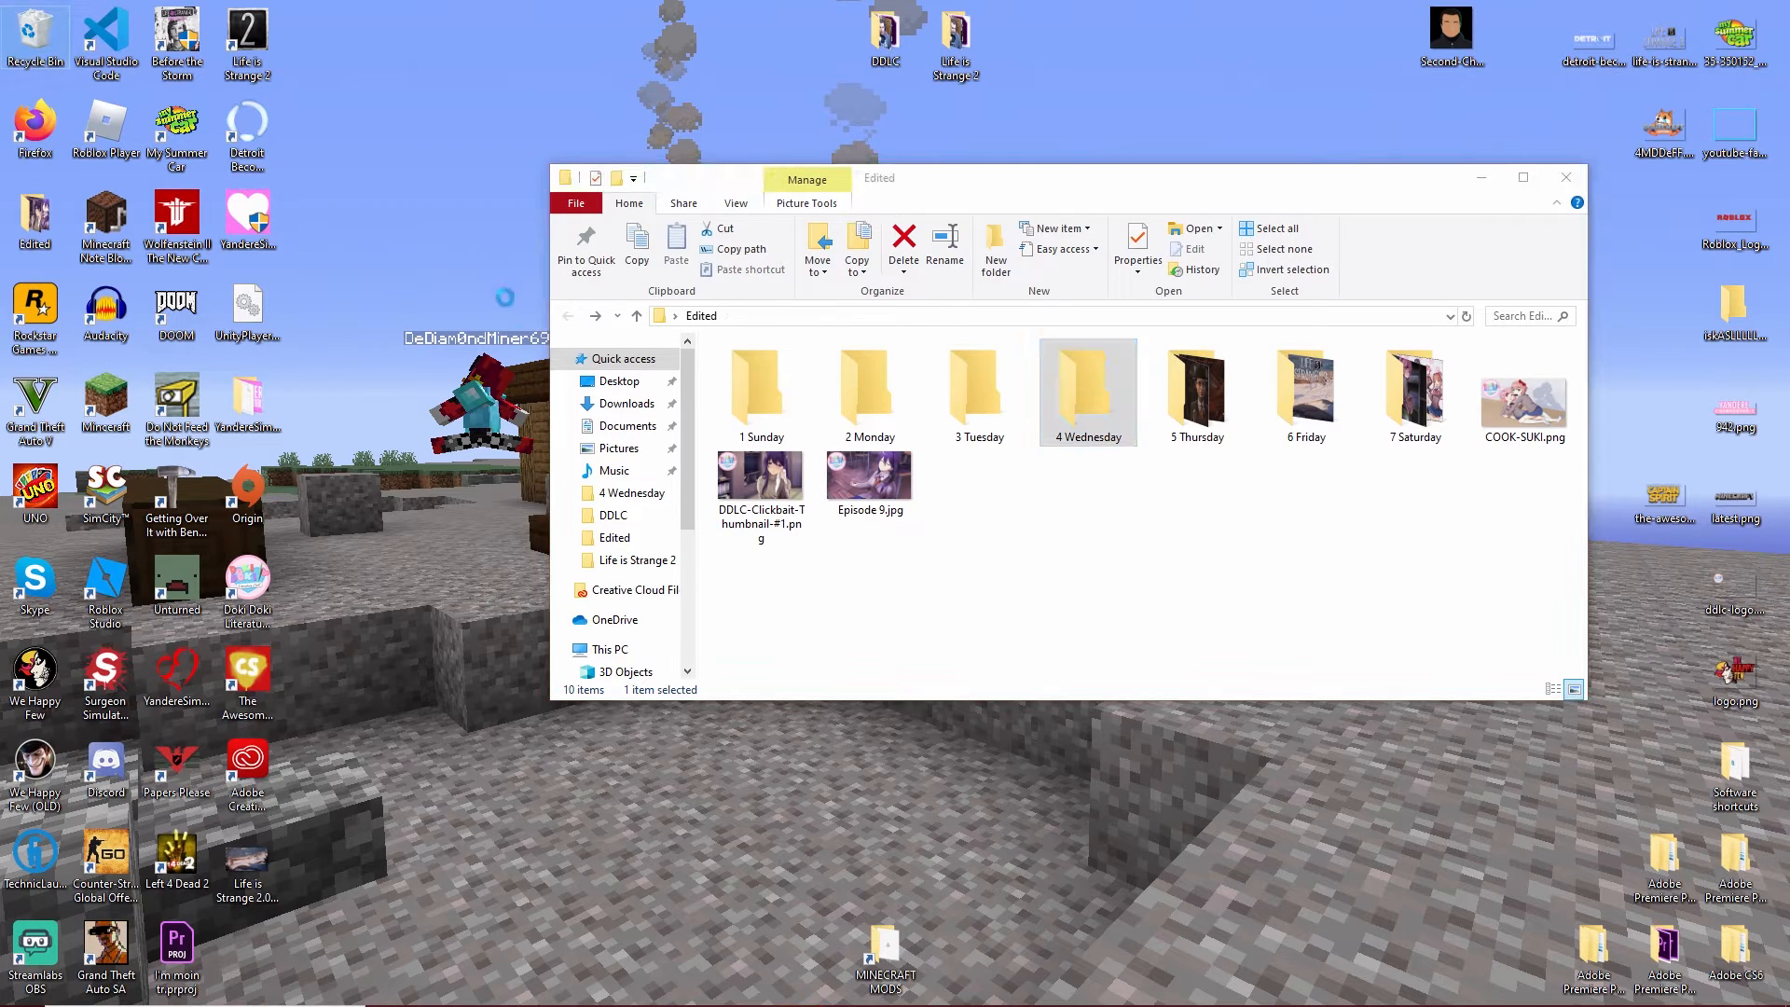
# Empty the Recycle Bin and clear the folder selection in the Edited window.
pyautogui.rightClick(47, 41)
pyautogui.click(121, 74)
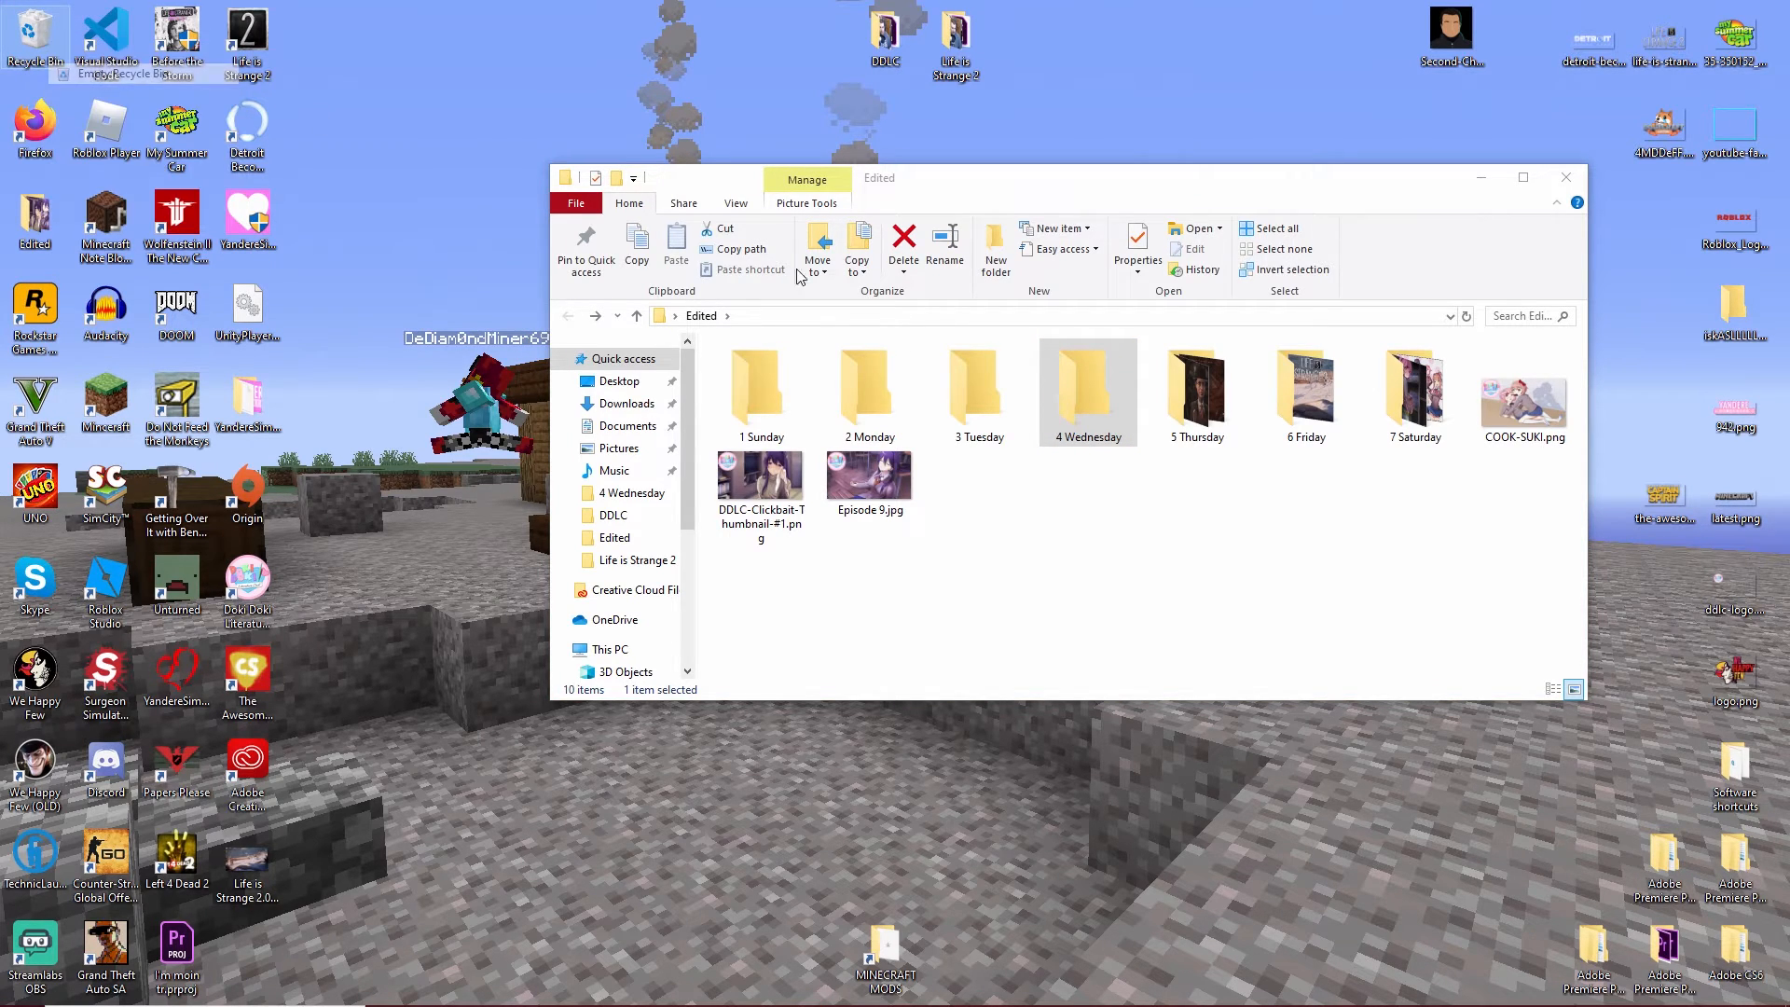
pyautogui.click(969, 528)
pyautogui.click(1052, 553)
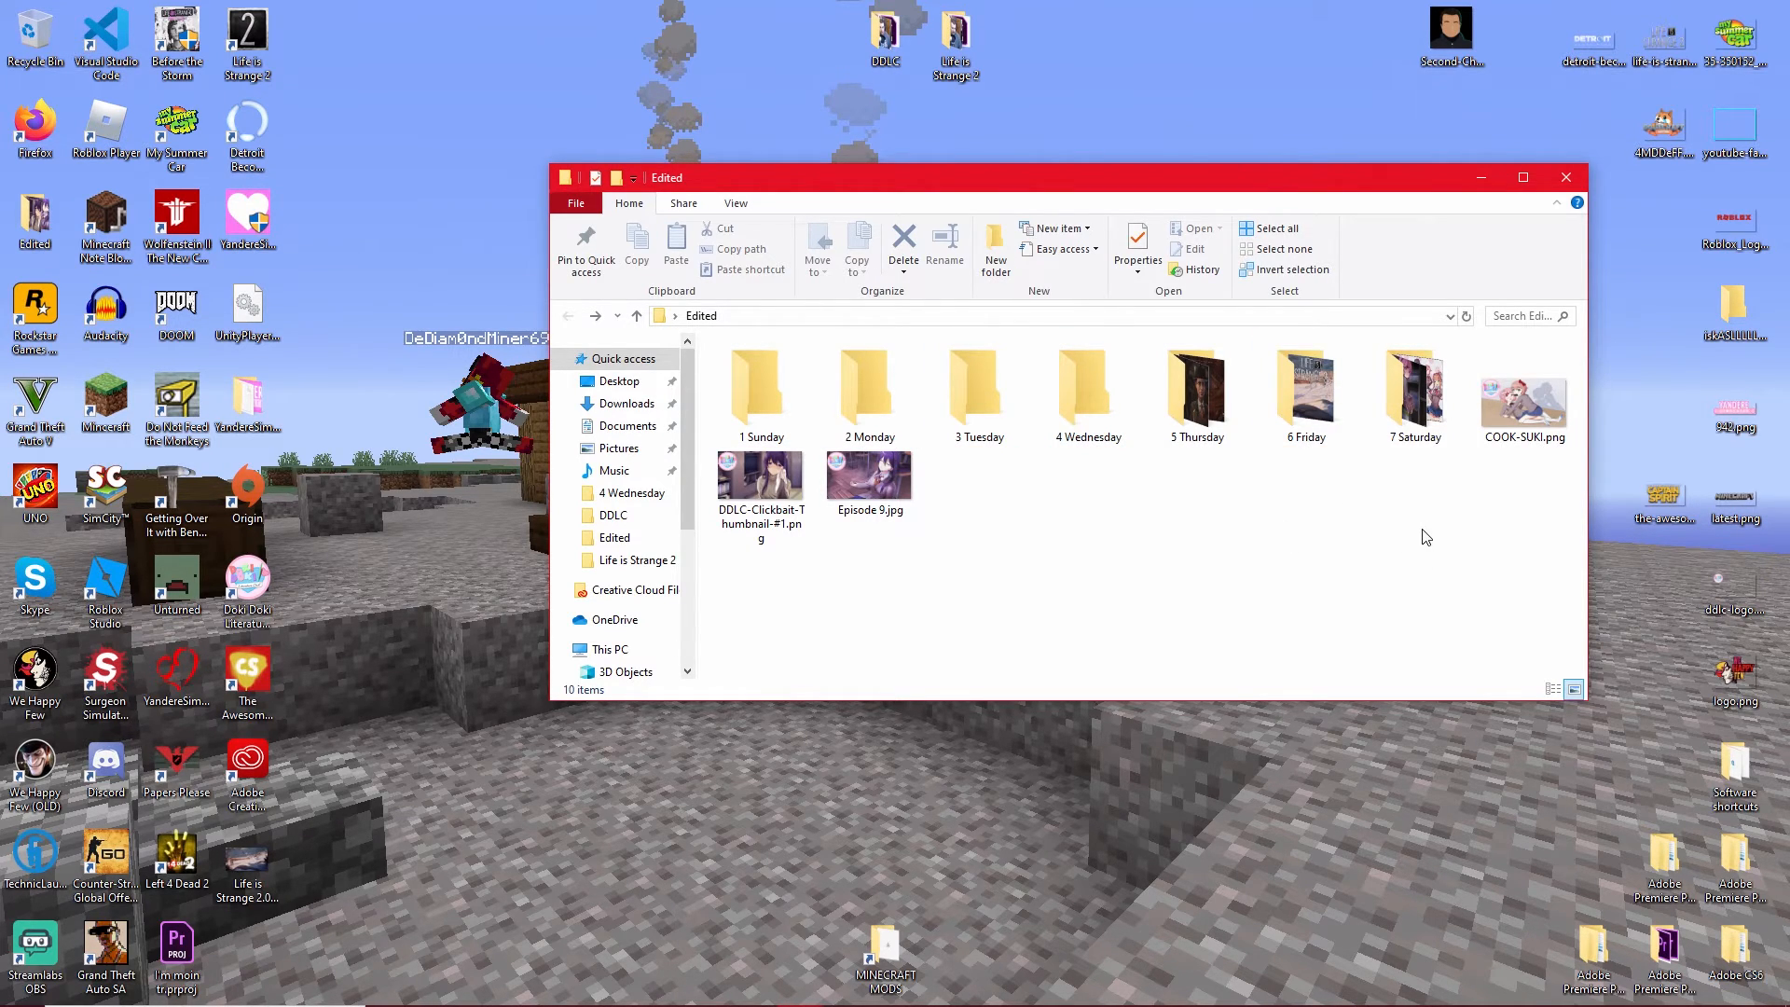
pyautogui.moveTo(923, 999)
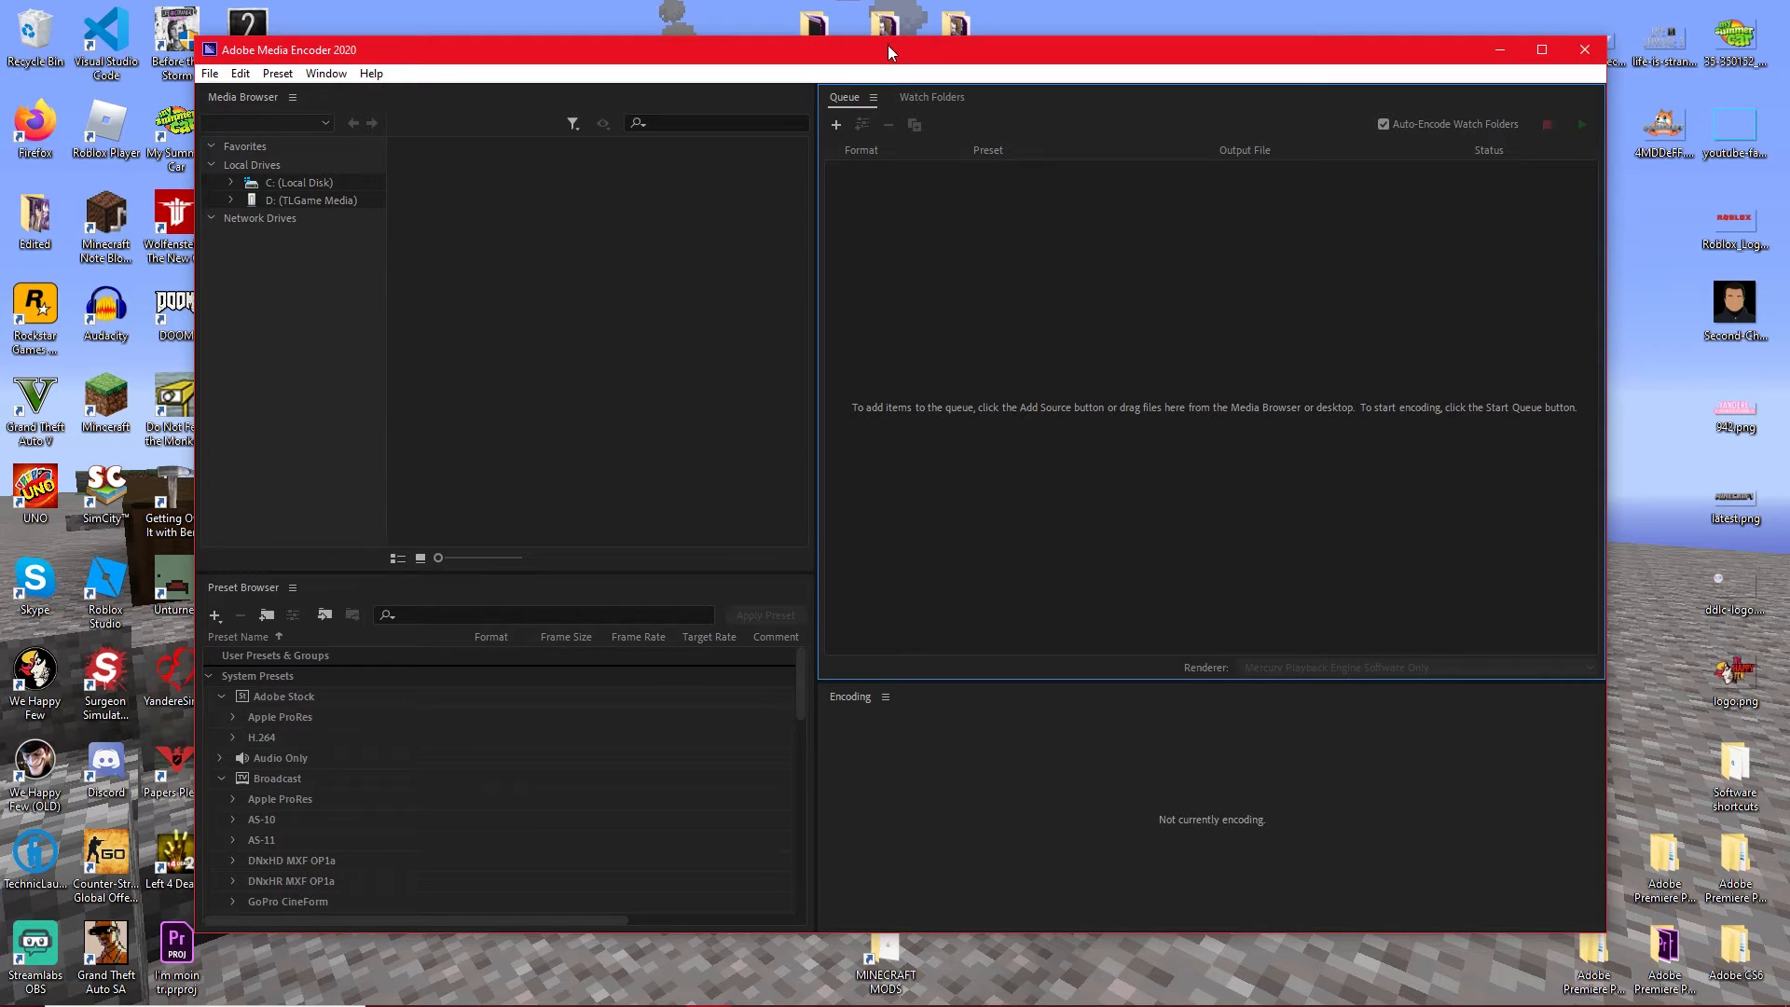
pyautogui.moveTo(887, 48); pyautogui.dragTo(891, 102)
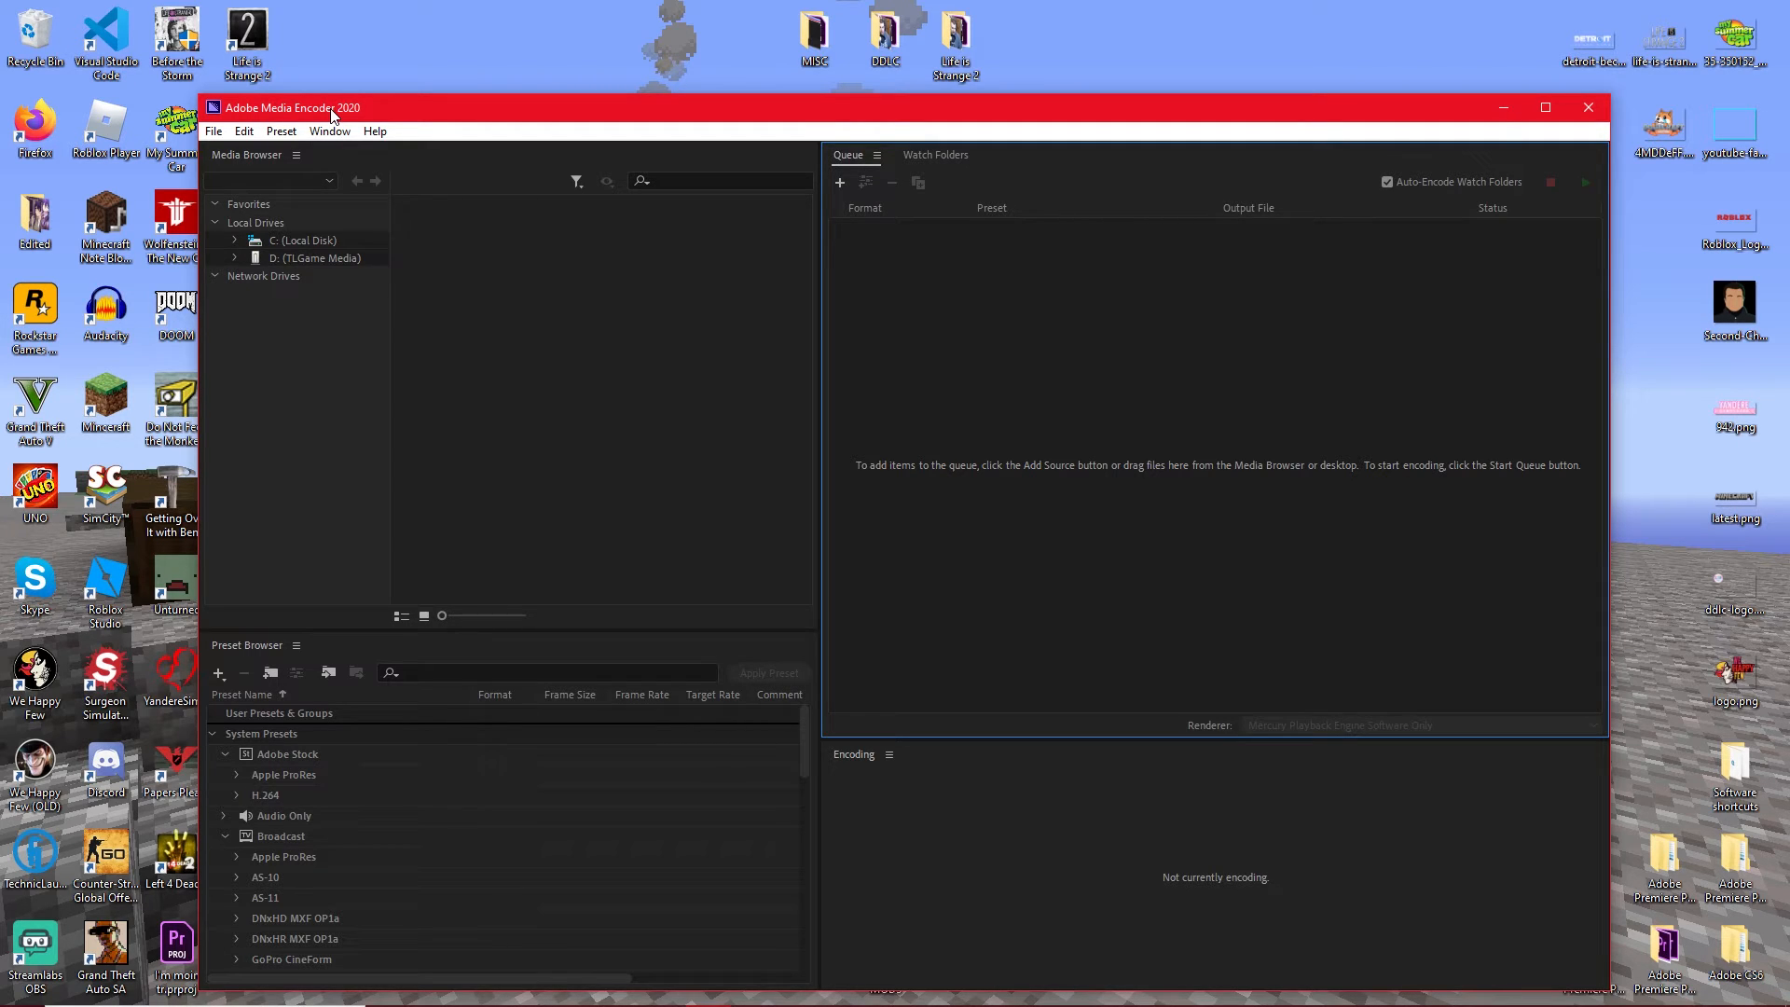
pyautogui.moveTo(357, 114); pyautogui.dragTo(367, 111)
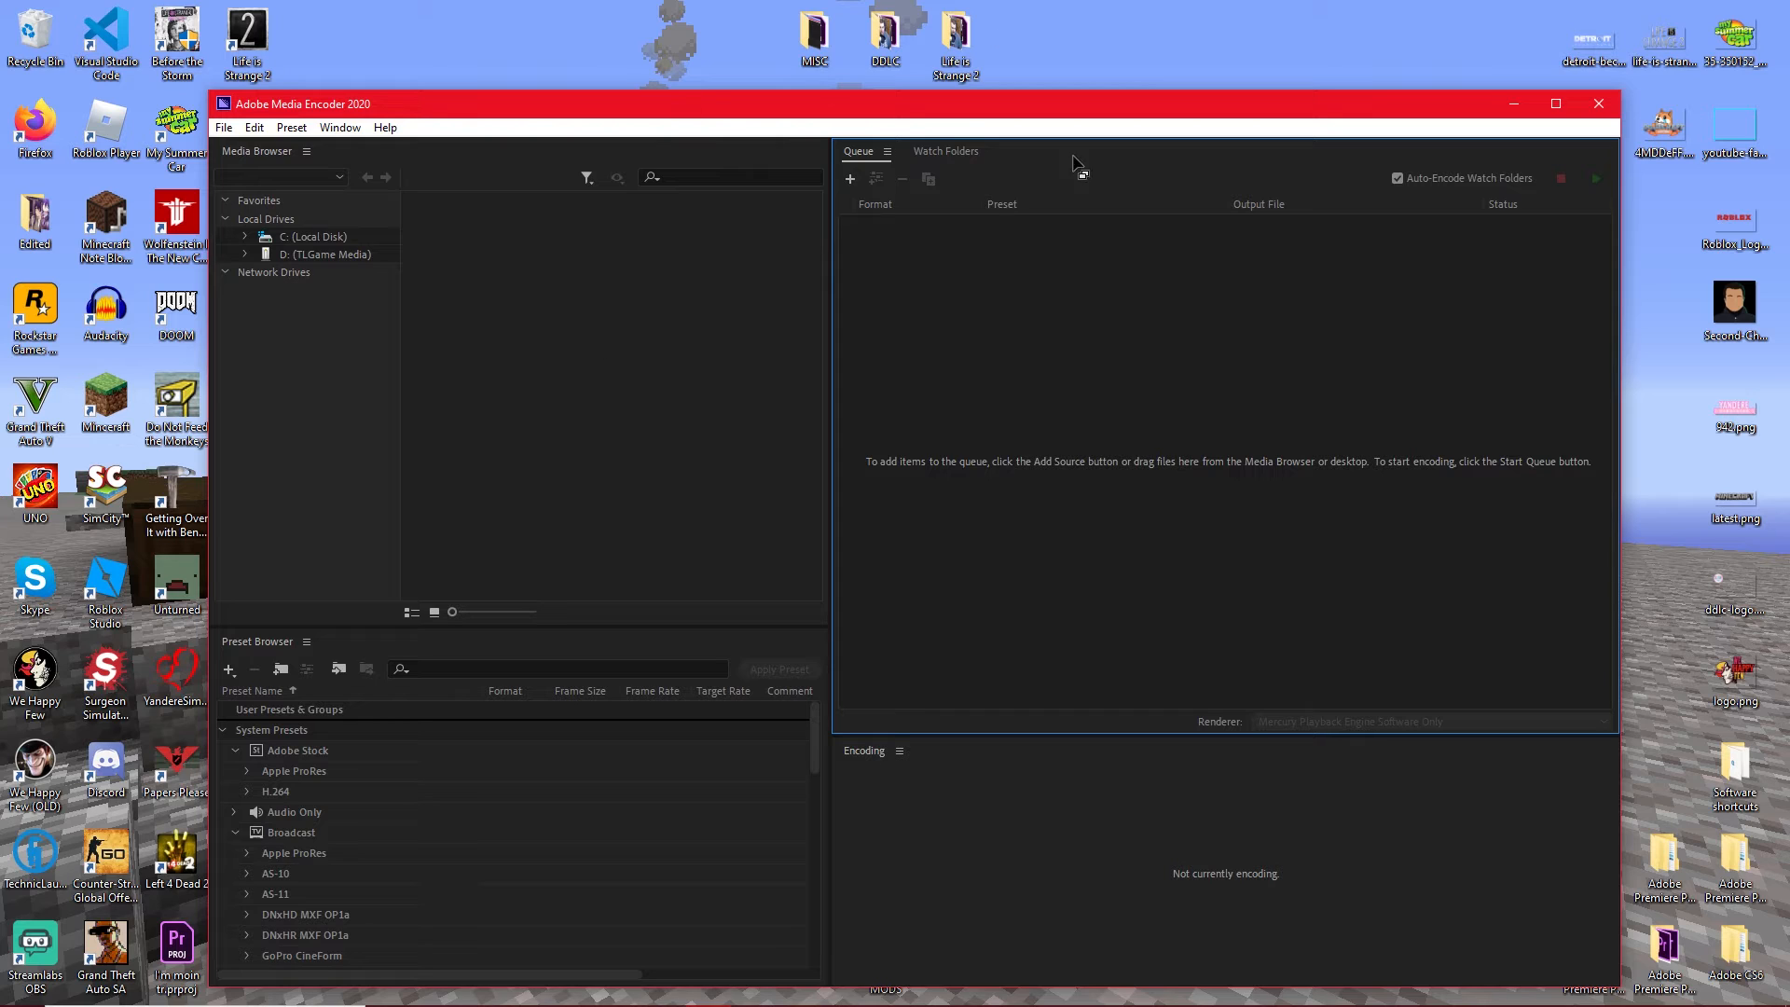
pyautogui.moveTo(972, 116); pyautogui.dragTo(983, 115)
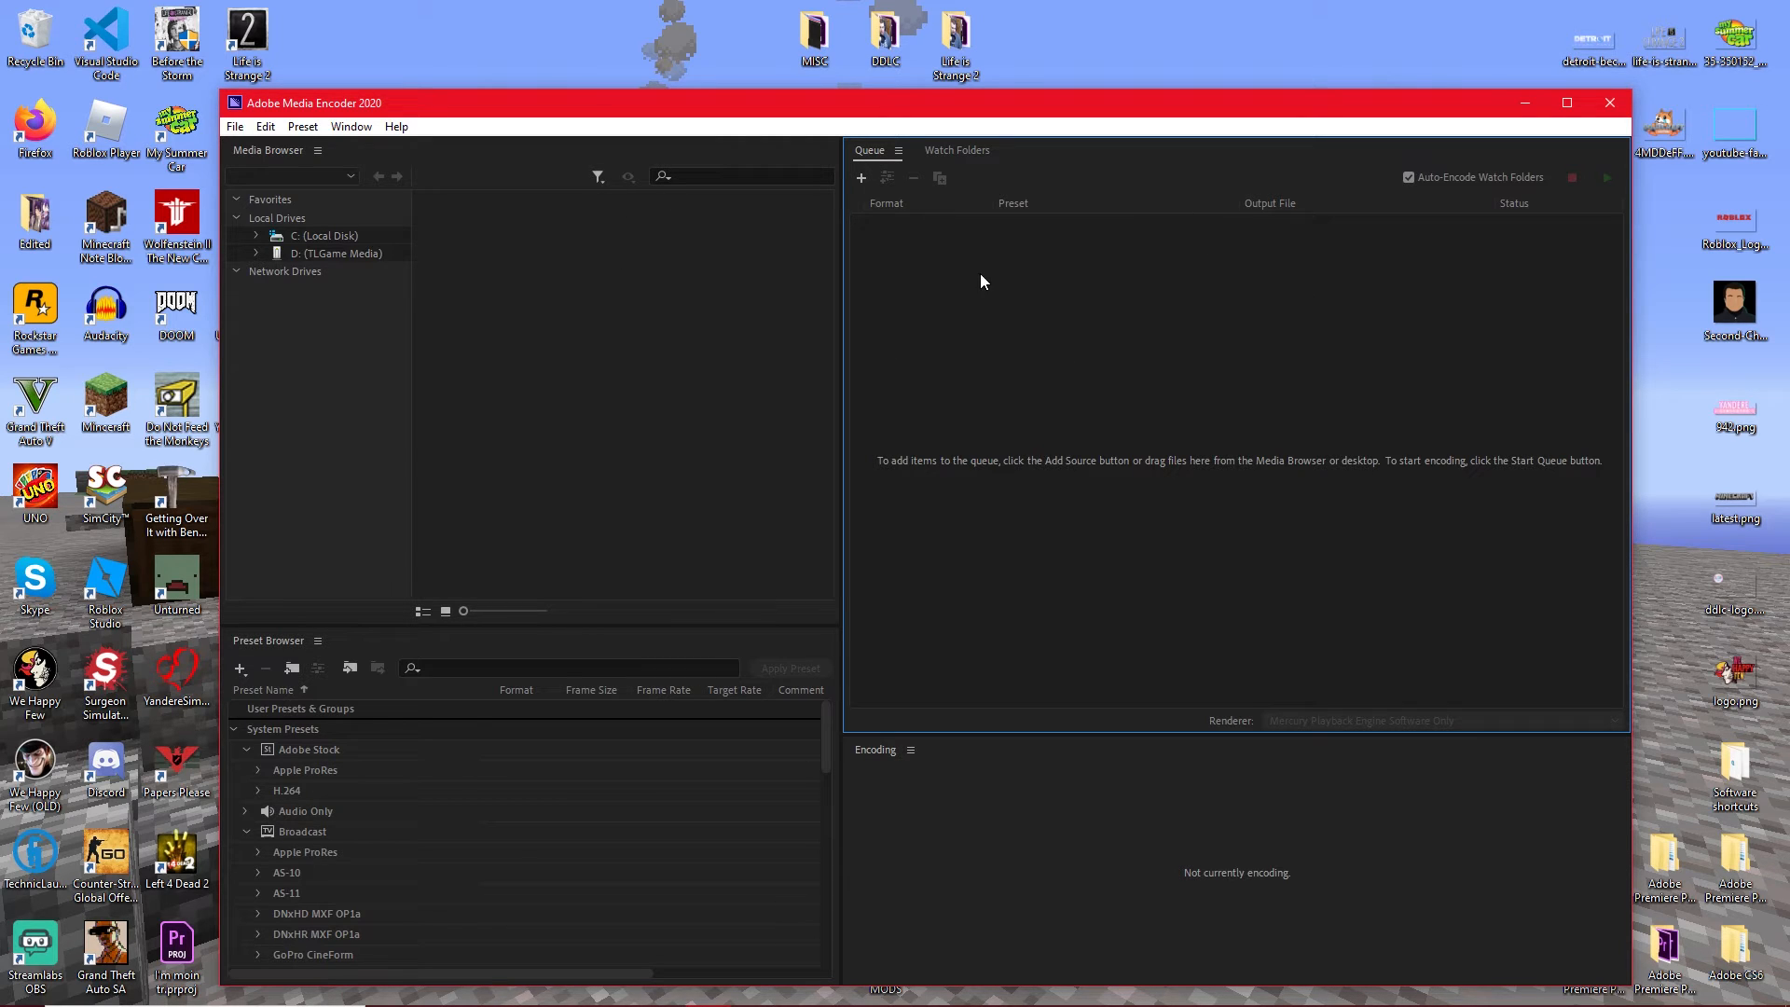
pyautogui.moveTo(926, 114)
pyautogui.mouseDown()
pyautogui.moveTo(931, 166)
pyautogui.moveTo(911, 120)
pyautogui.mouseUp()
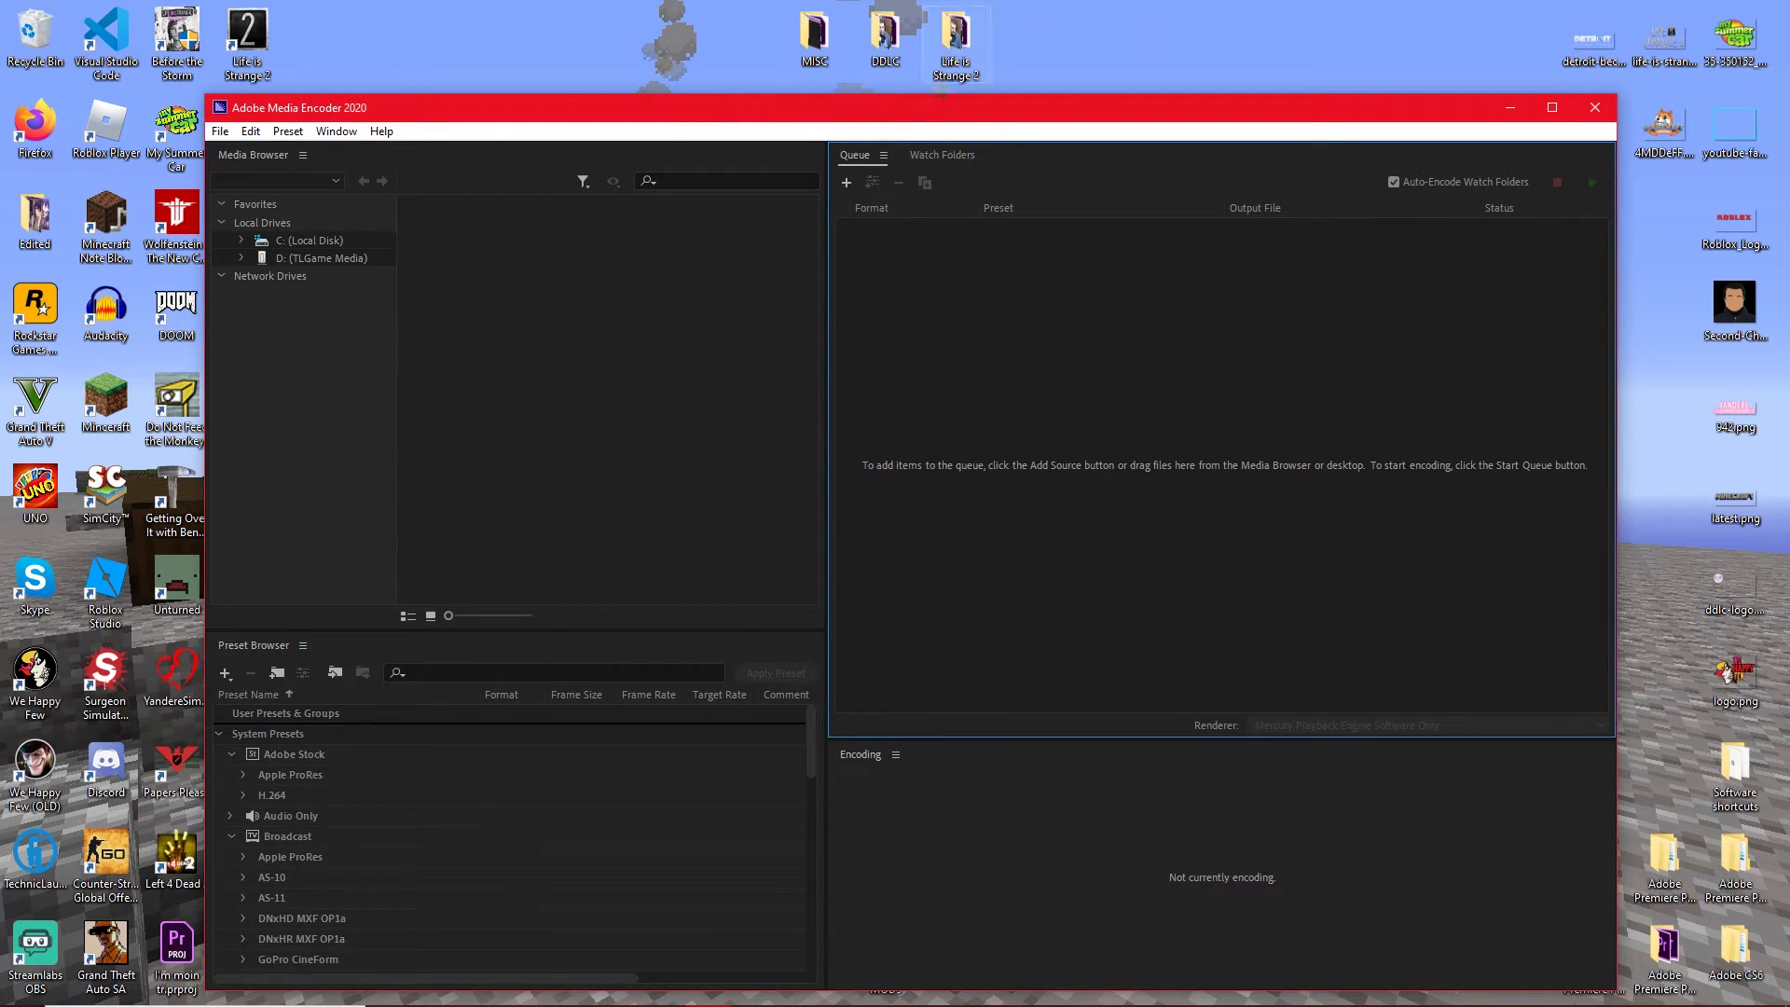
pyautogui.moveTo(1009, 112); pyautogui.dragTo(1051, 114)
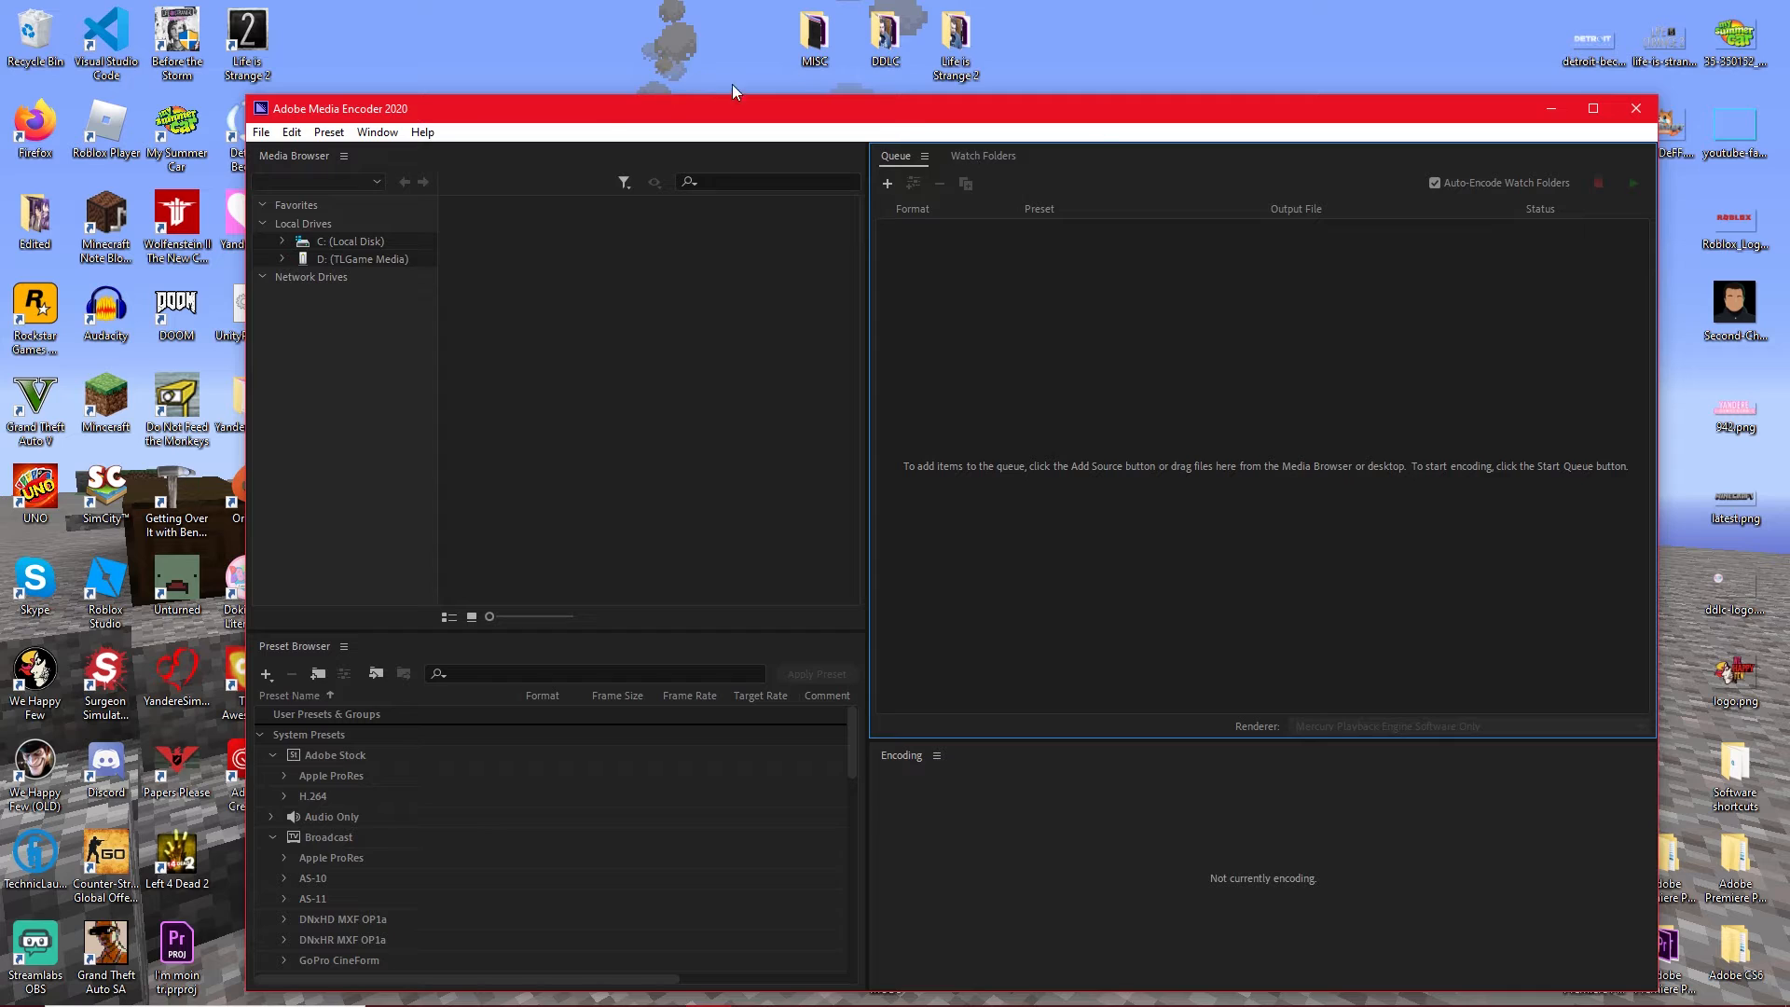
pyautogui.moveTo(358, 113)
pyautogui.mouseDown()
pyautogui.moveTo(410, 112)
pyautogui.moveTo(363, 109)
pyautogui.mouseUp()
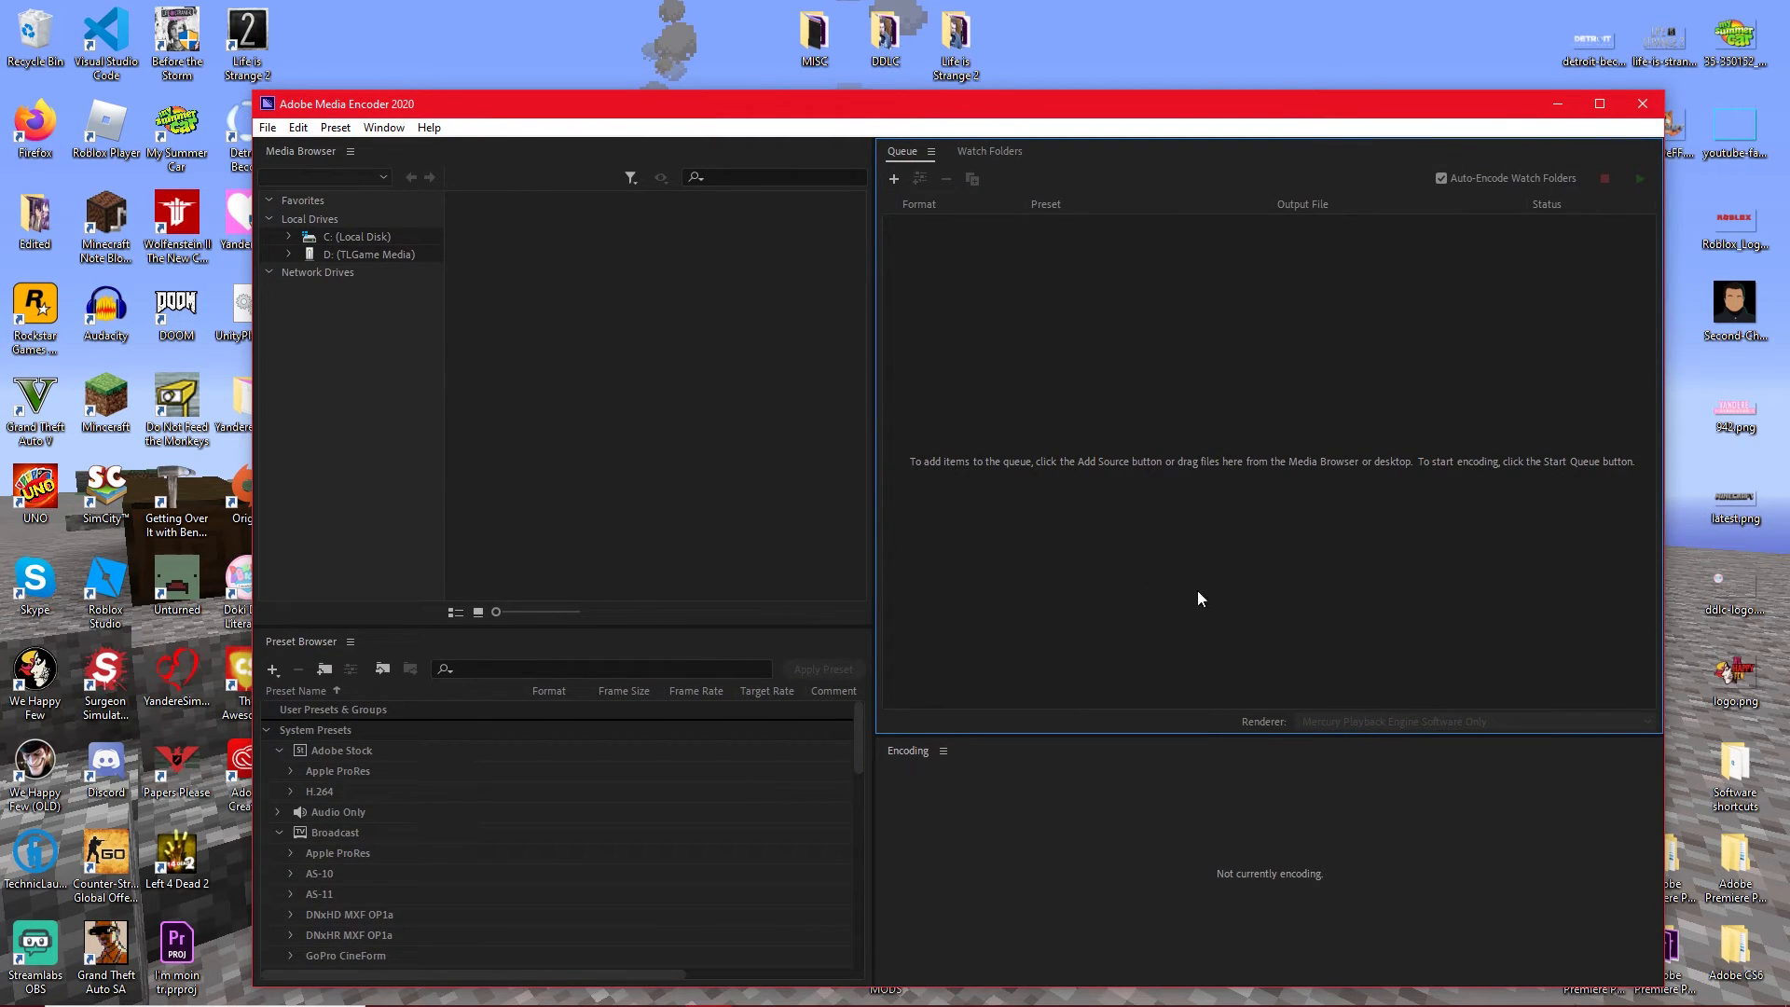
# Switch to Premiere Pro and inspect the Editing Tutorial #2 sequence at several points between about 8 and 15 minutes.
pyautogui.moveTo(1011, 982)
pyautogui.click(663, 986)
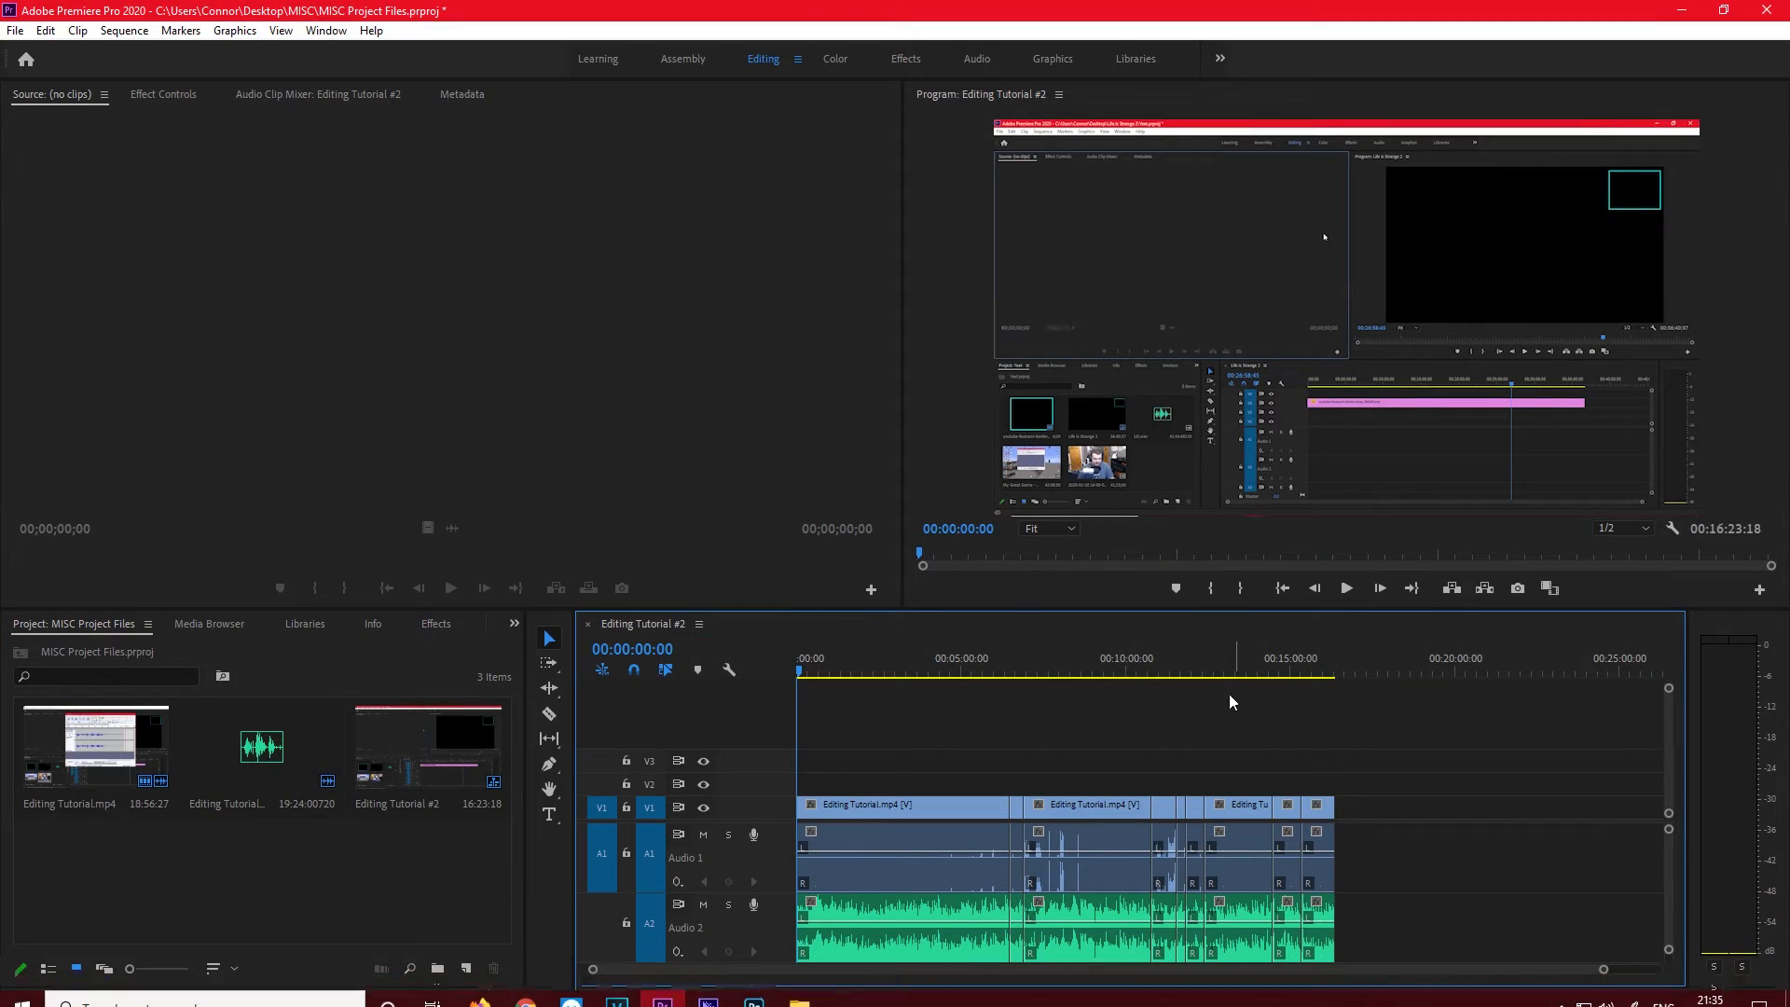
pyautogui.click(1068, 658)
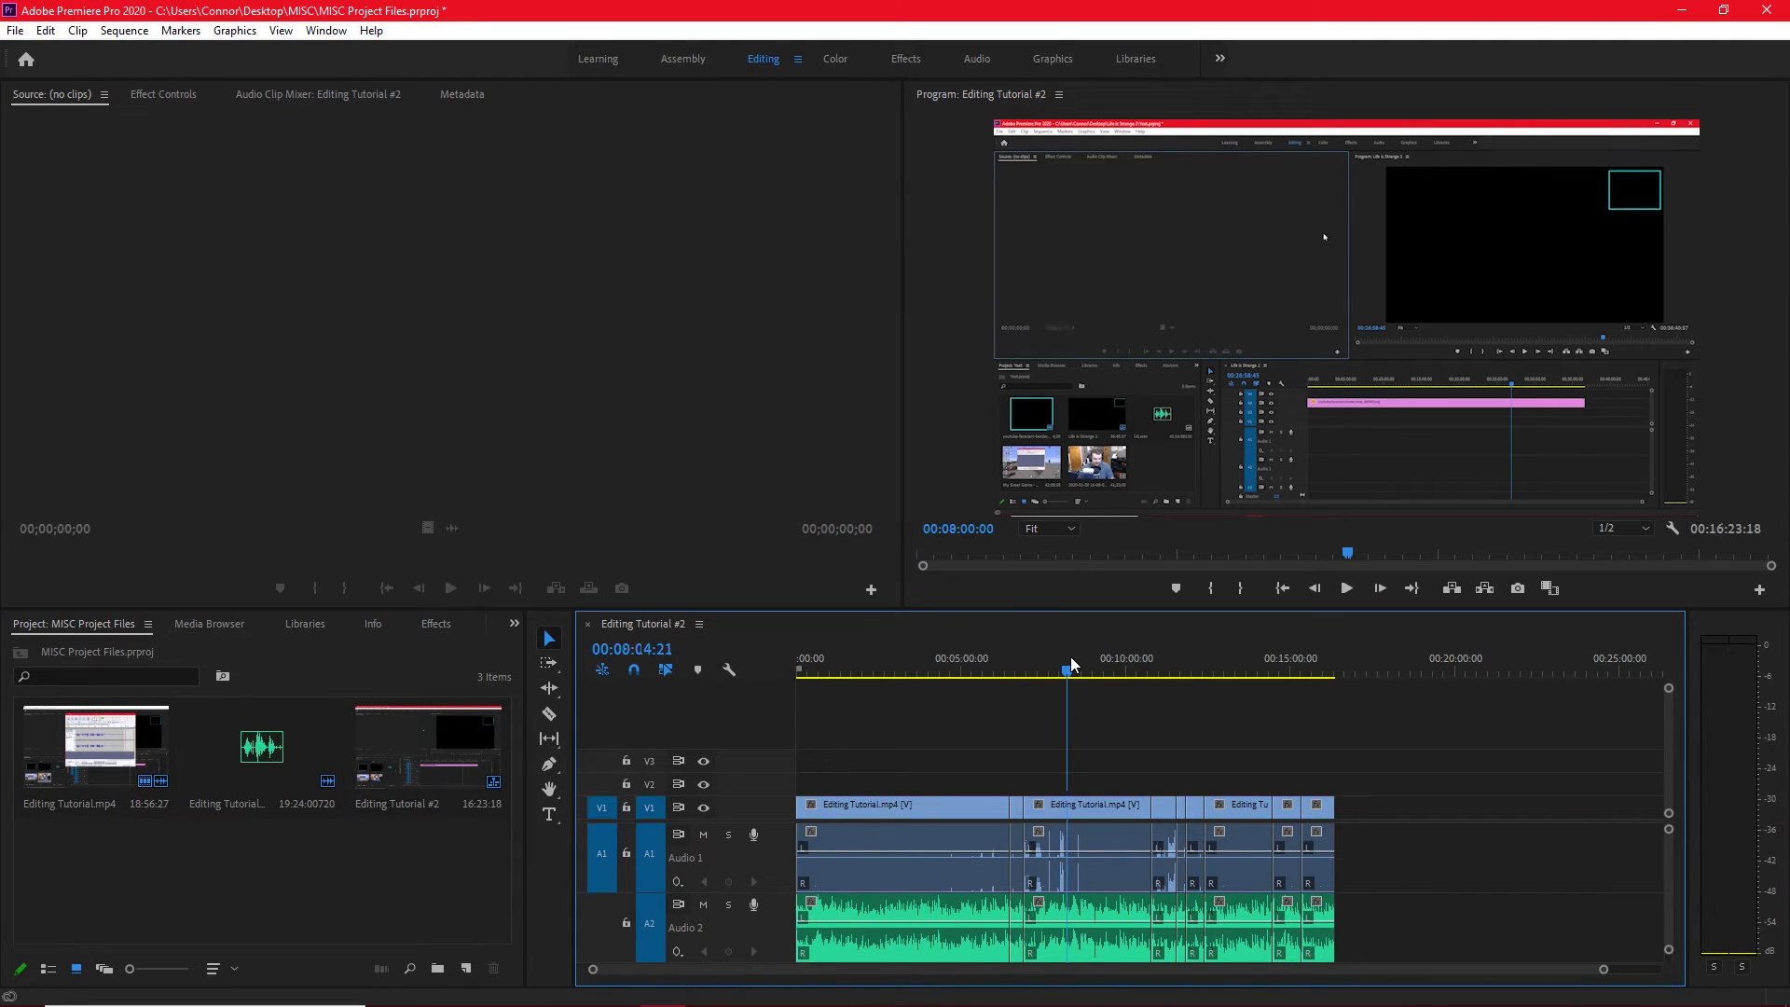
pyautogui.click(1266, 663)
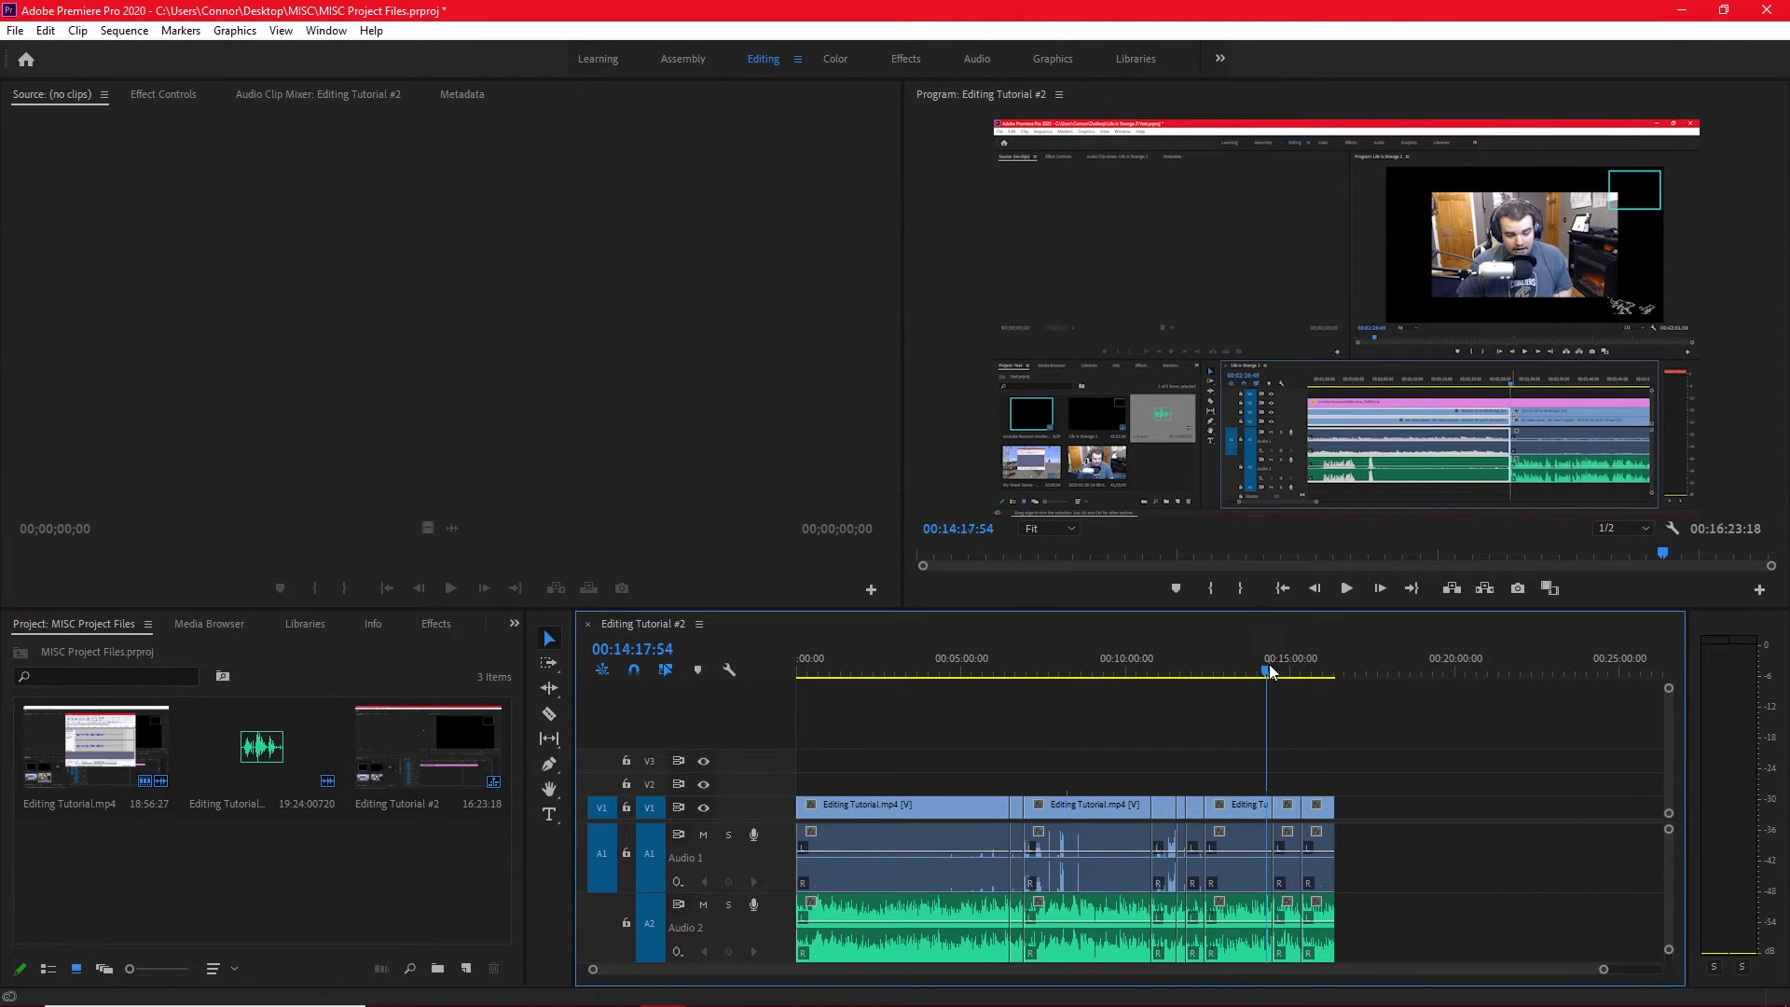
pyautogui.click(1236, 660)
pyautogui.click(1296, 662)
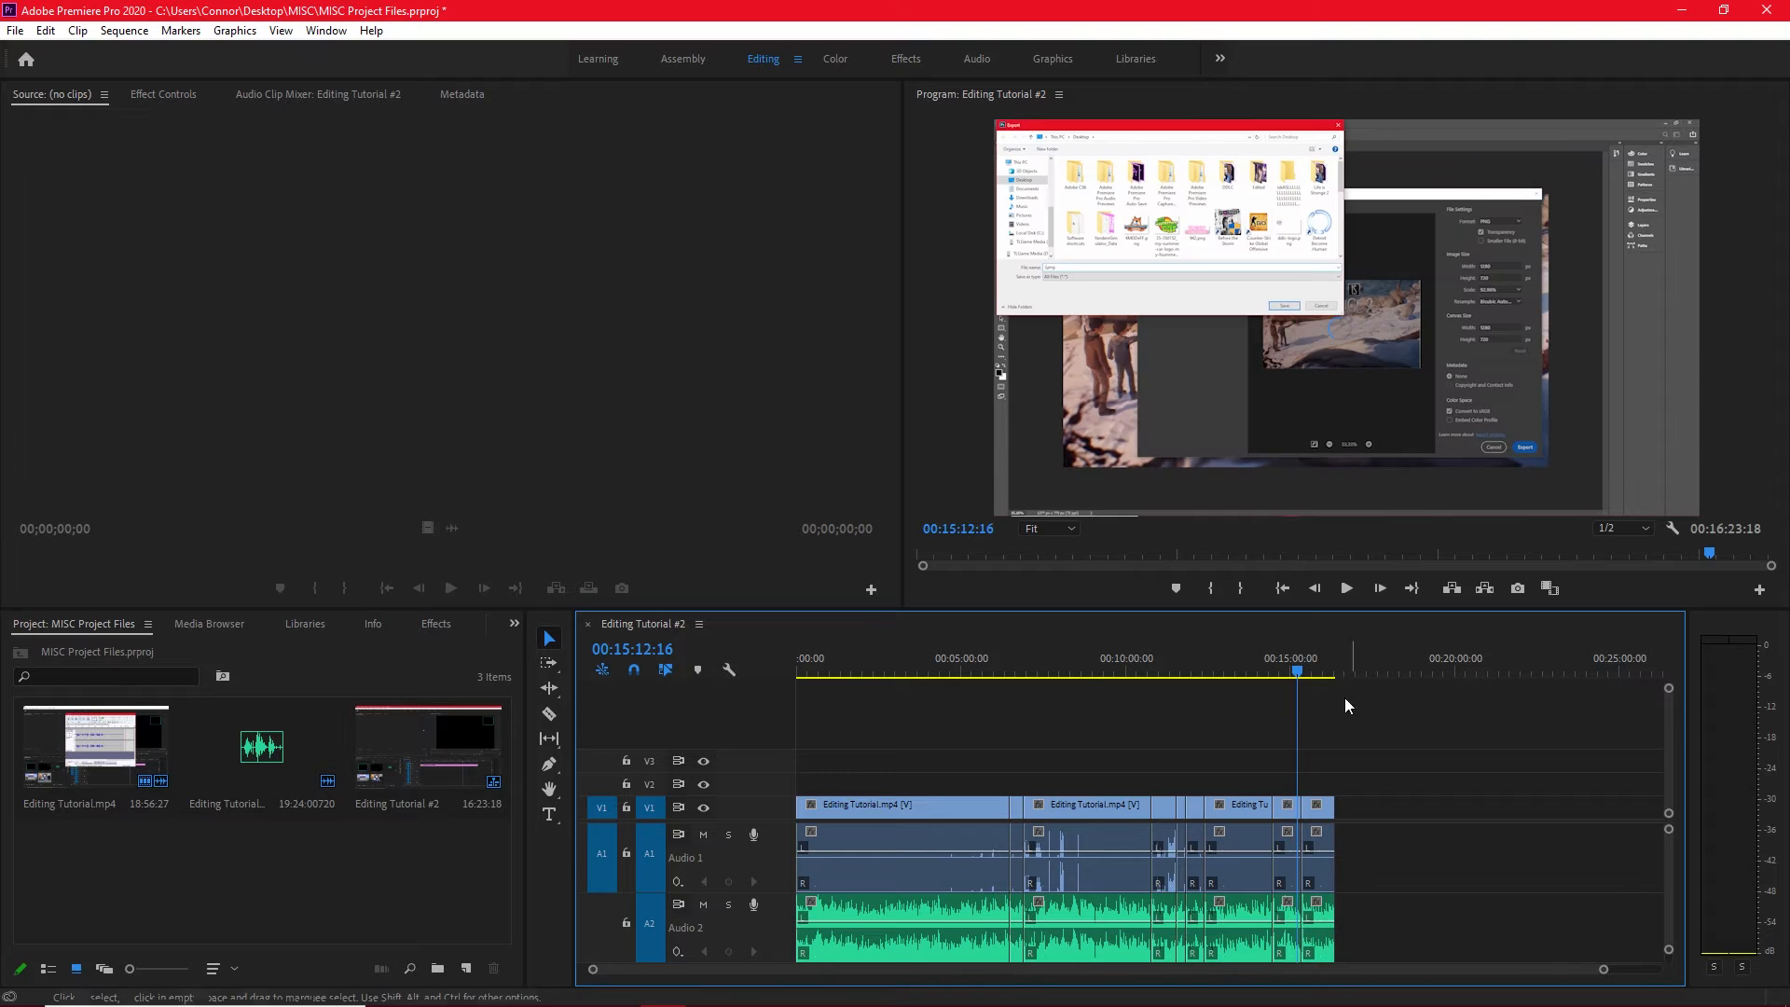
# Minimize Premiere Pro and add DDDLC.prproj from the desktop's DDLC folder to the Media Encoder queue.
pyautogui.click(1186, 672)
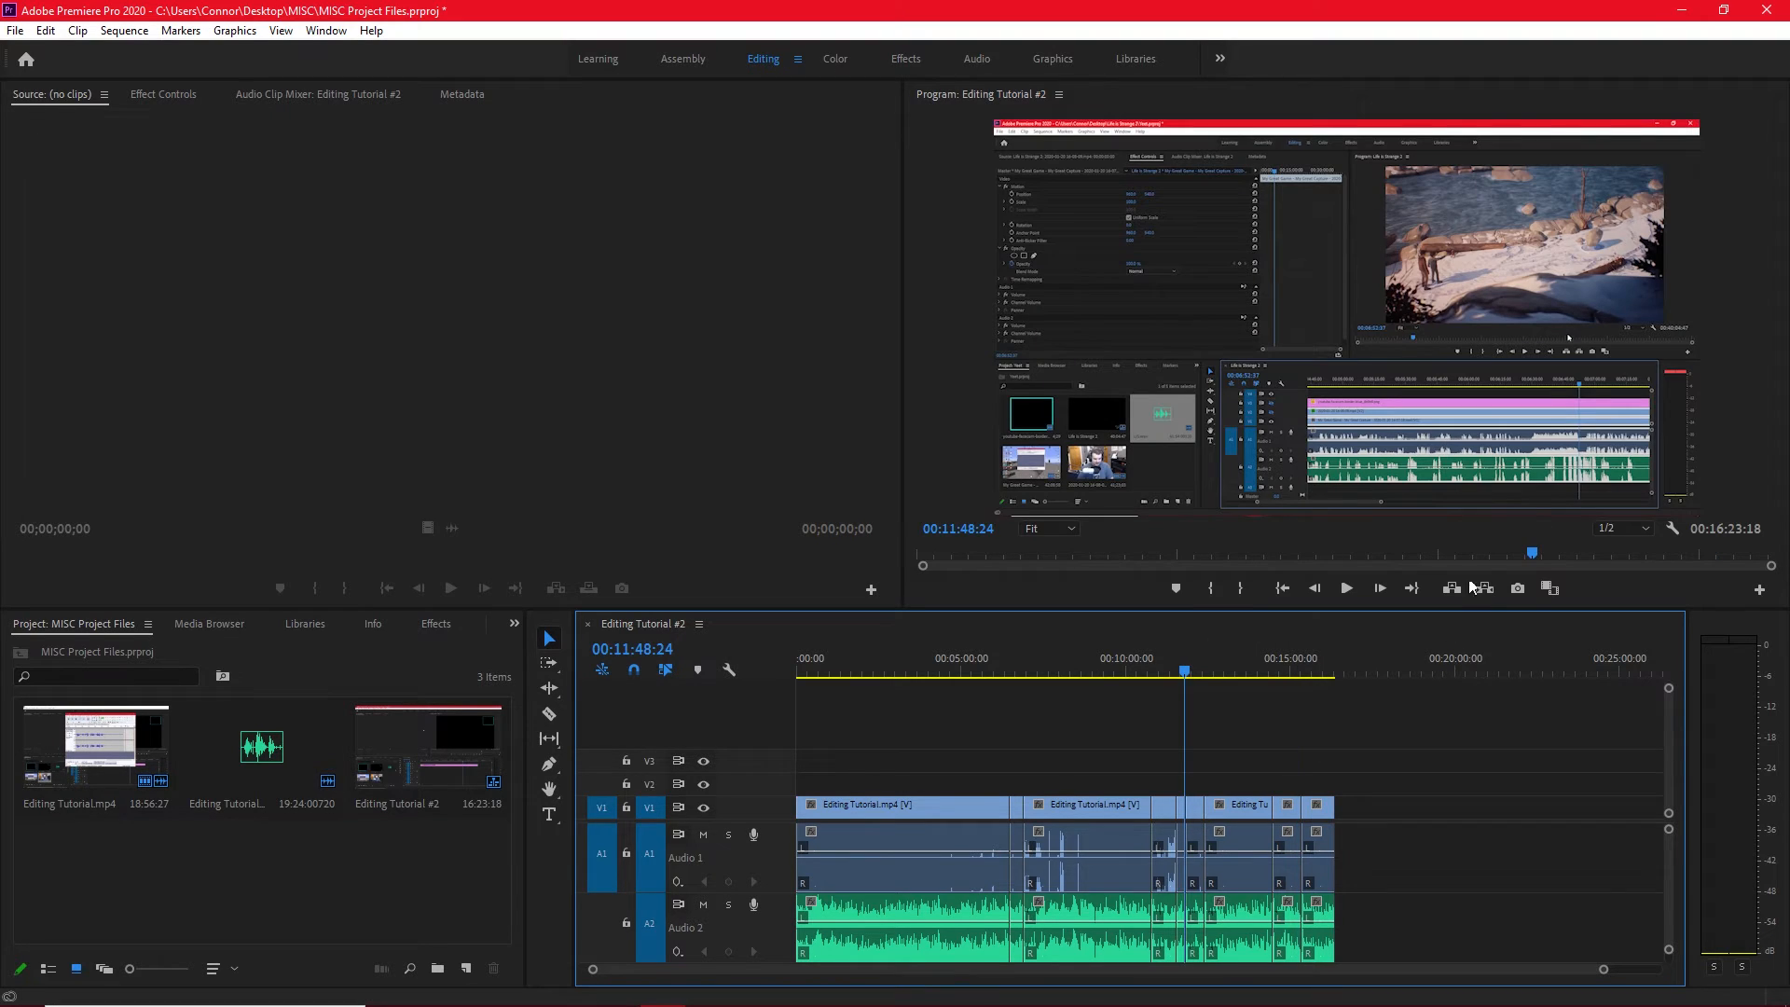
pyautogui.click(1687, 10)
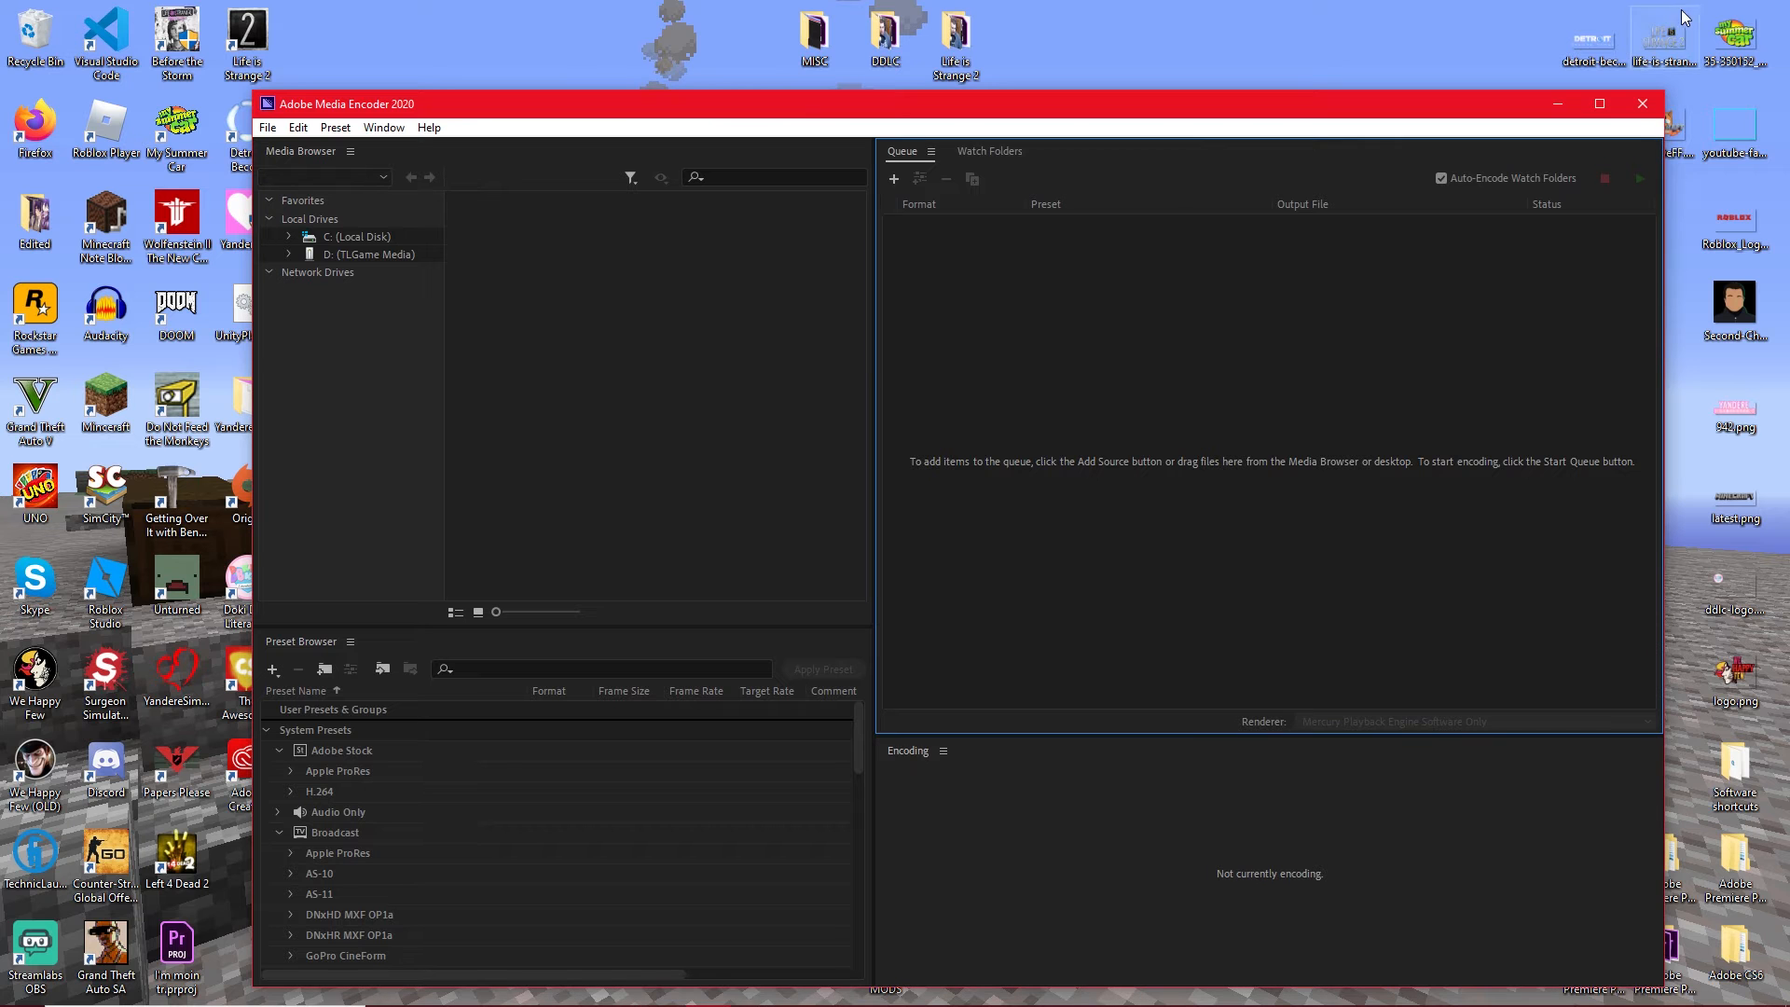
pyautogui.moveTo(1197, 112); pyautogui.dragTo(1207, 115)
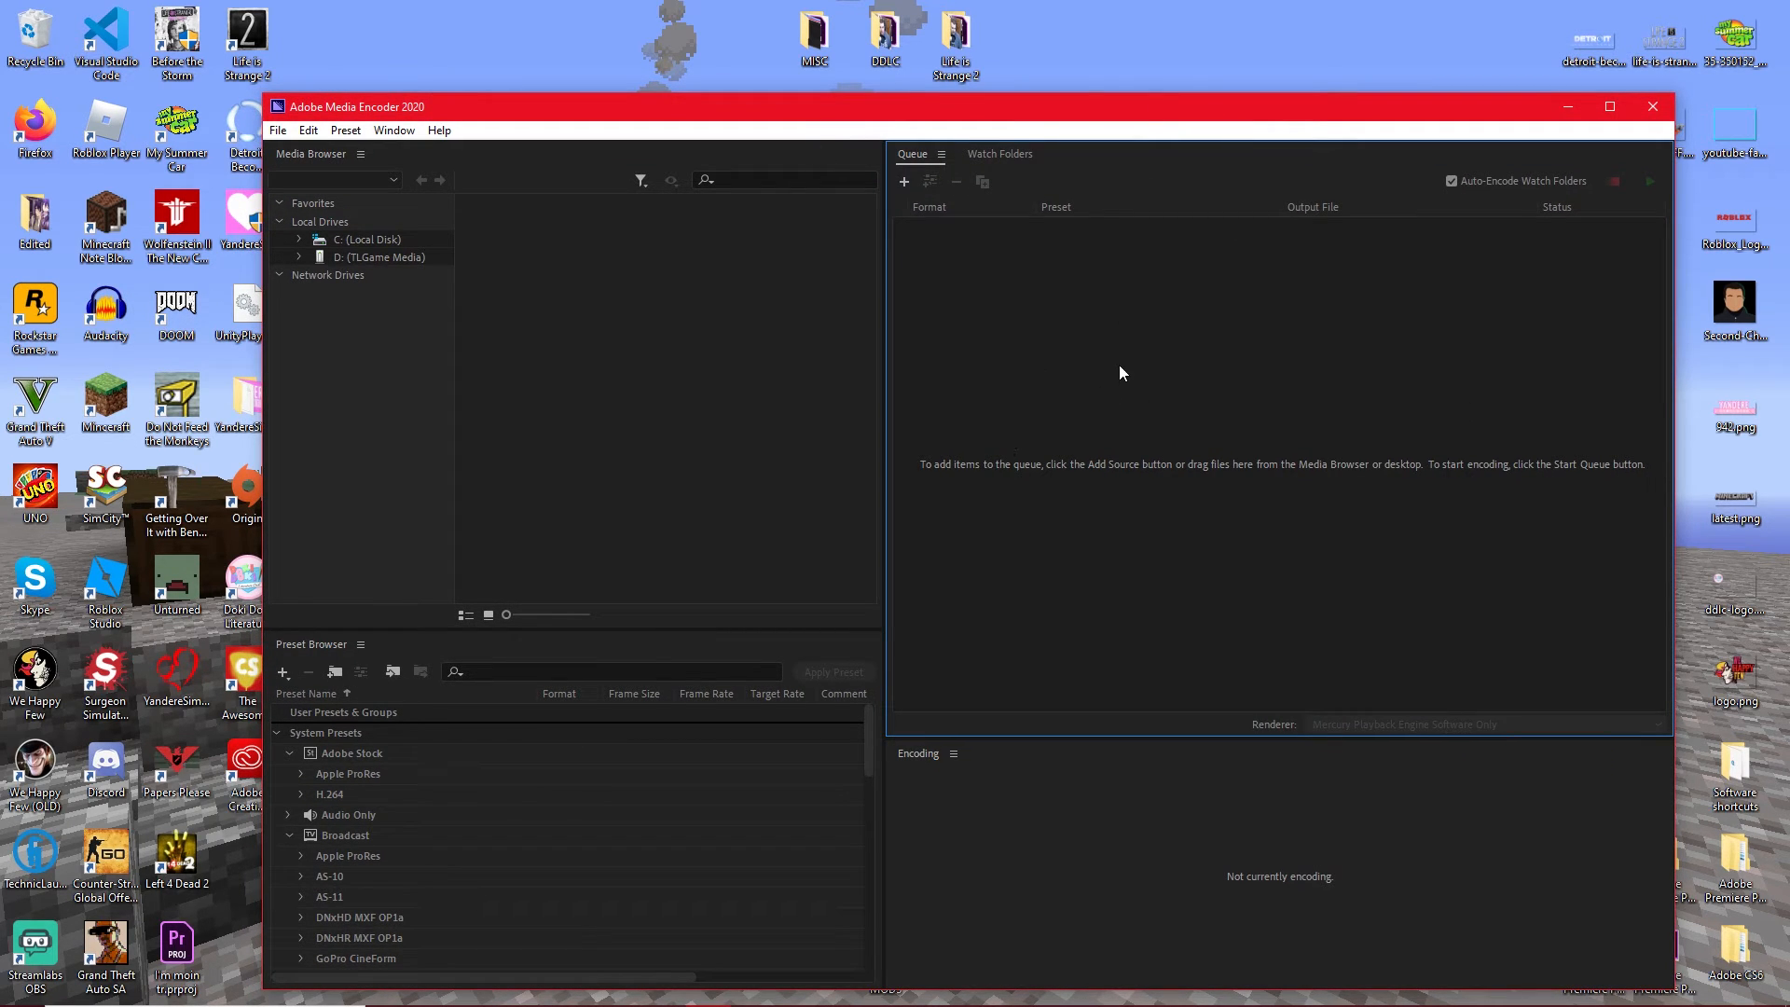
pyautogui.click(886, 42)
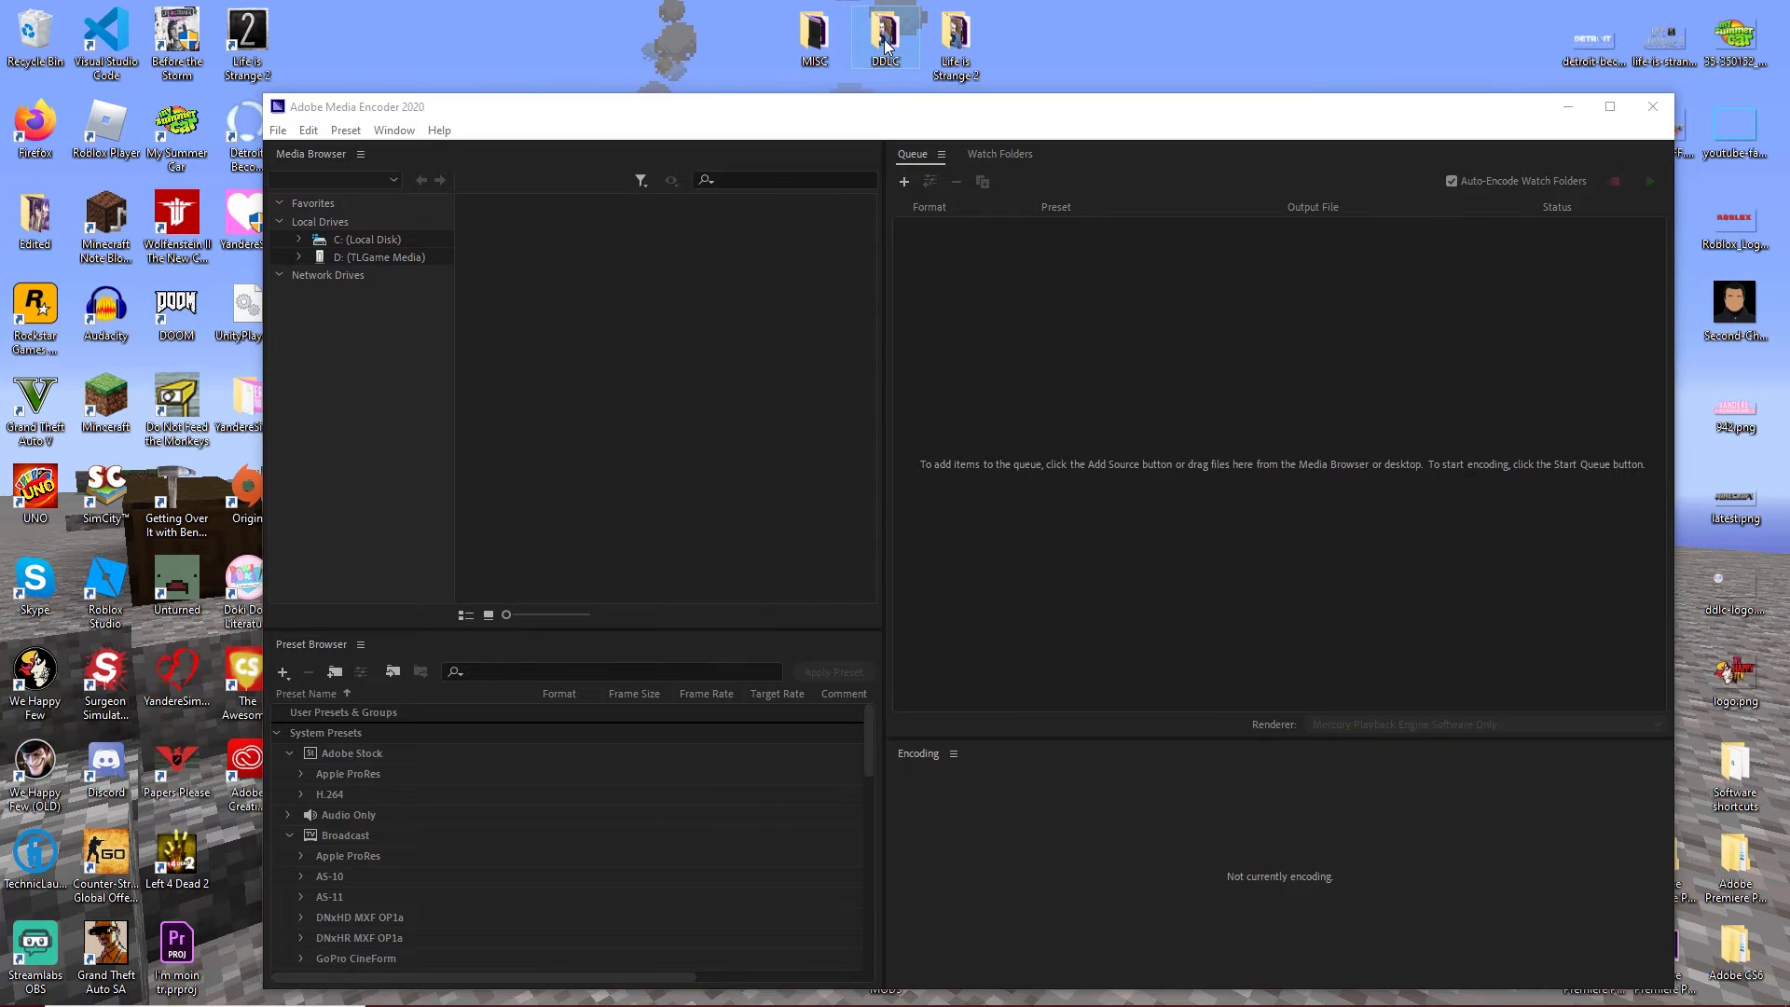
pyautogui.doubleClick(885, 42)
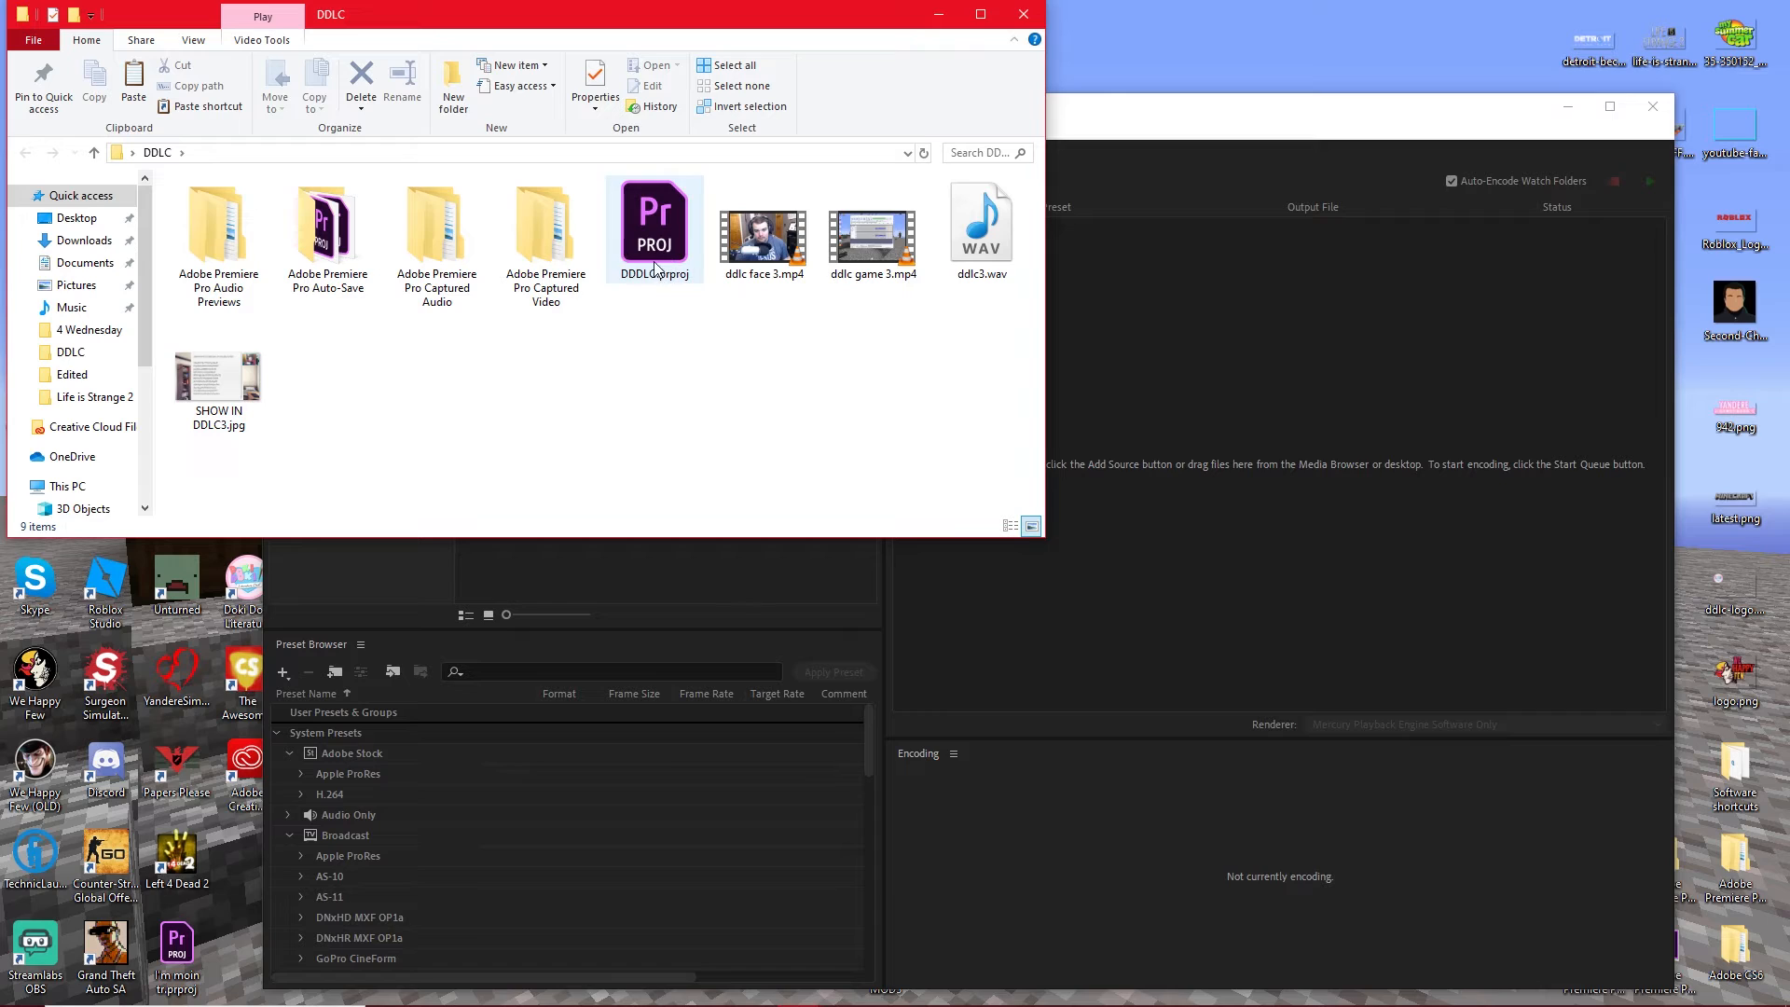
pyautogui.moveTo(649, 295); pyautogui.dragTo(1273, 366)
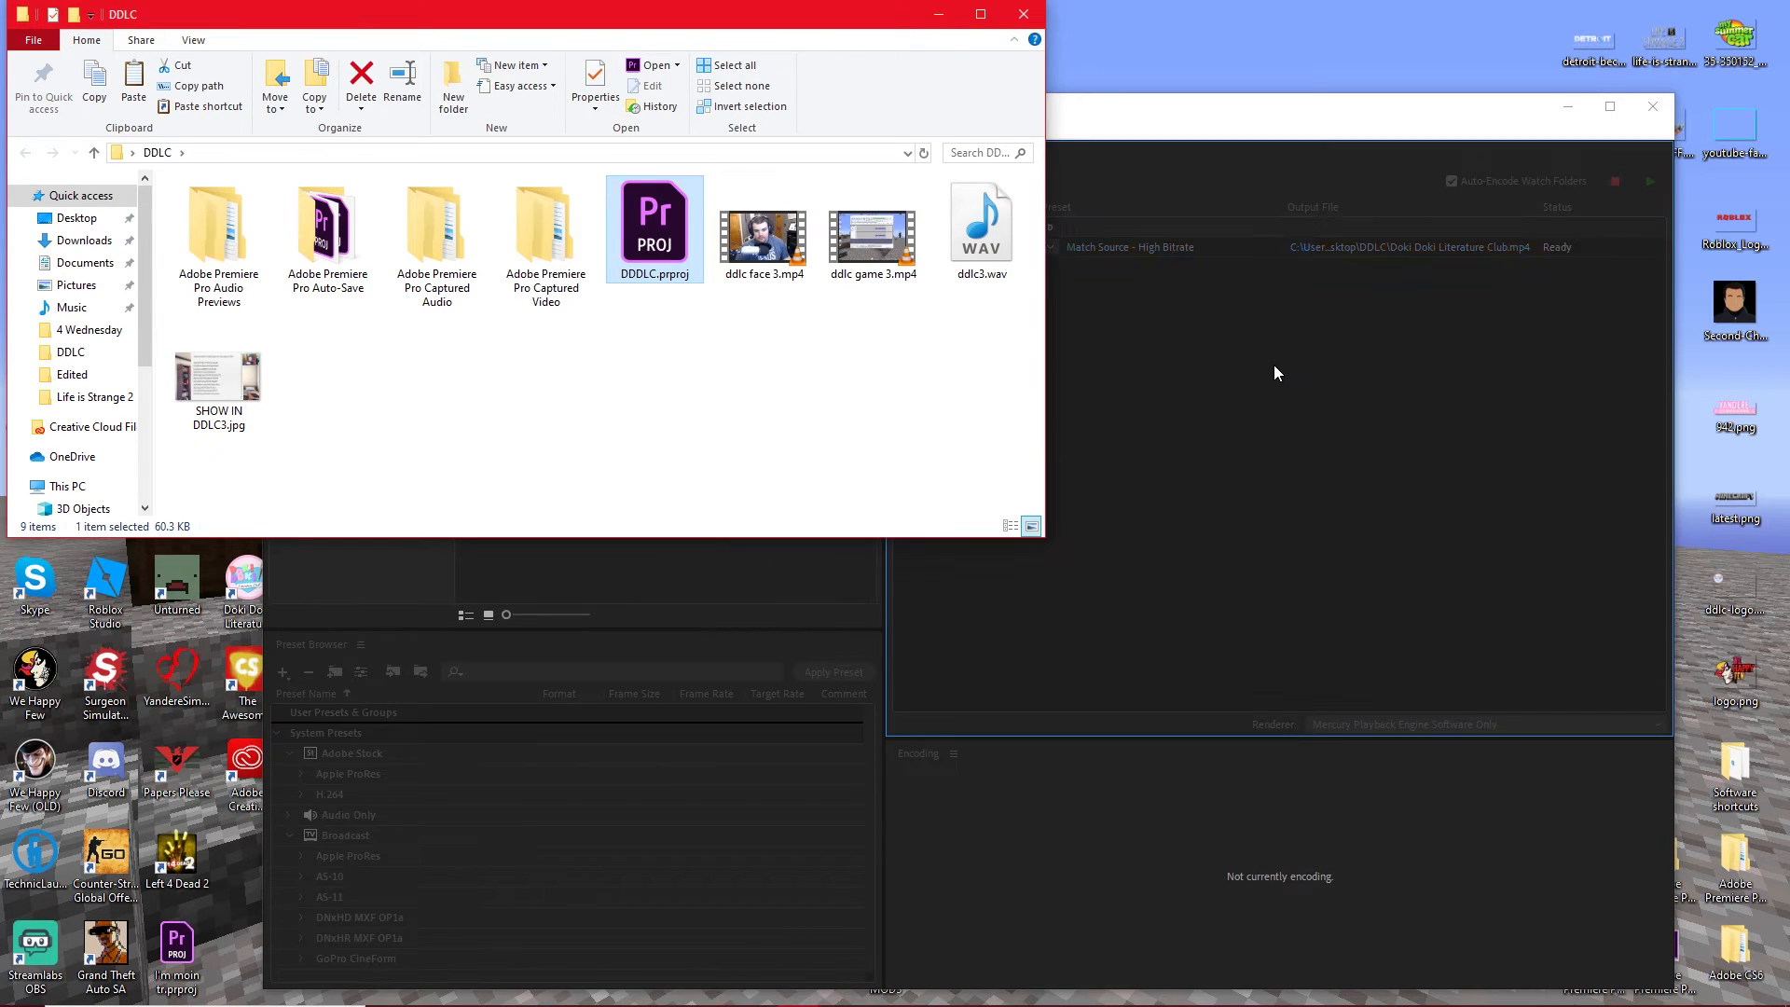
pyautogui.click(1274, 327)
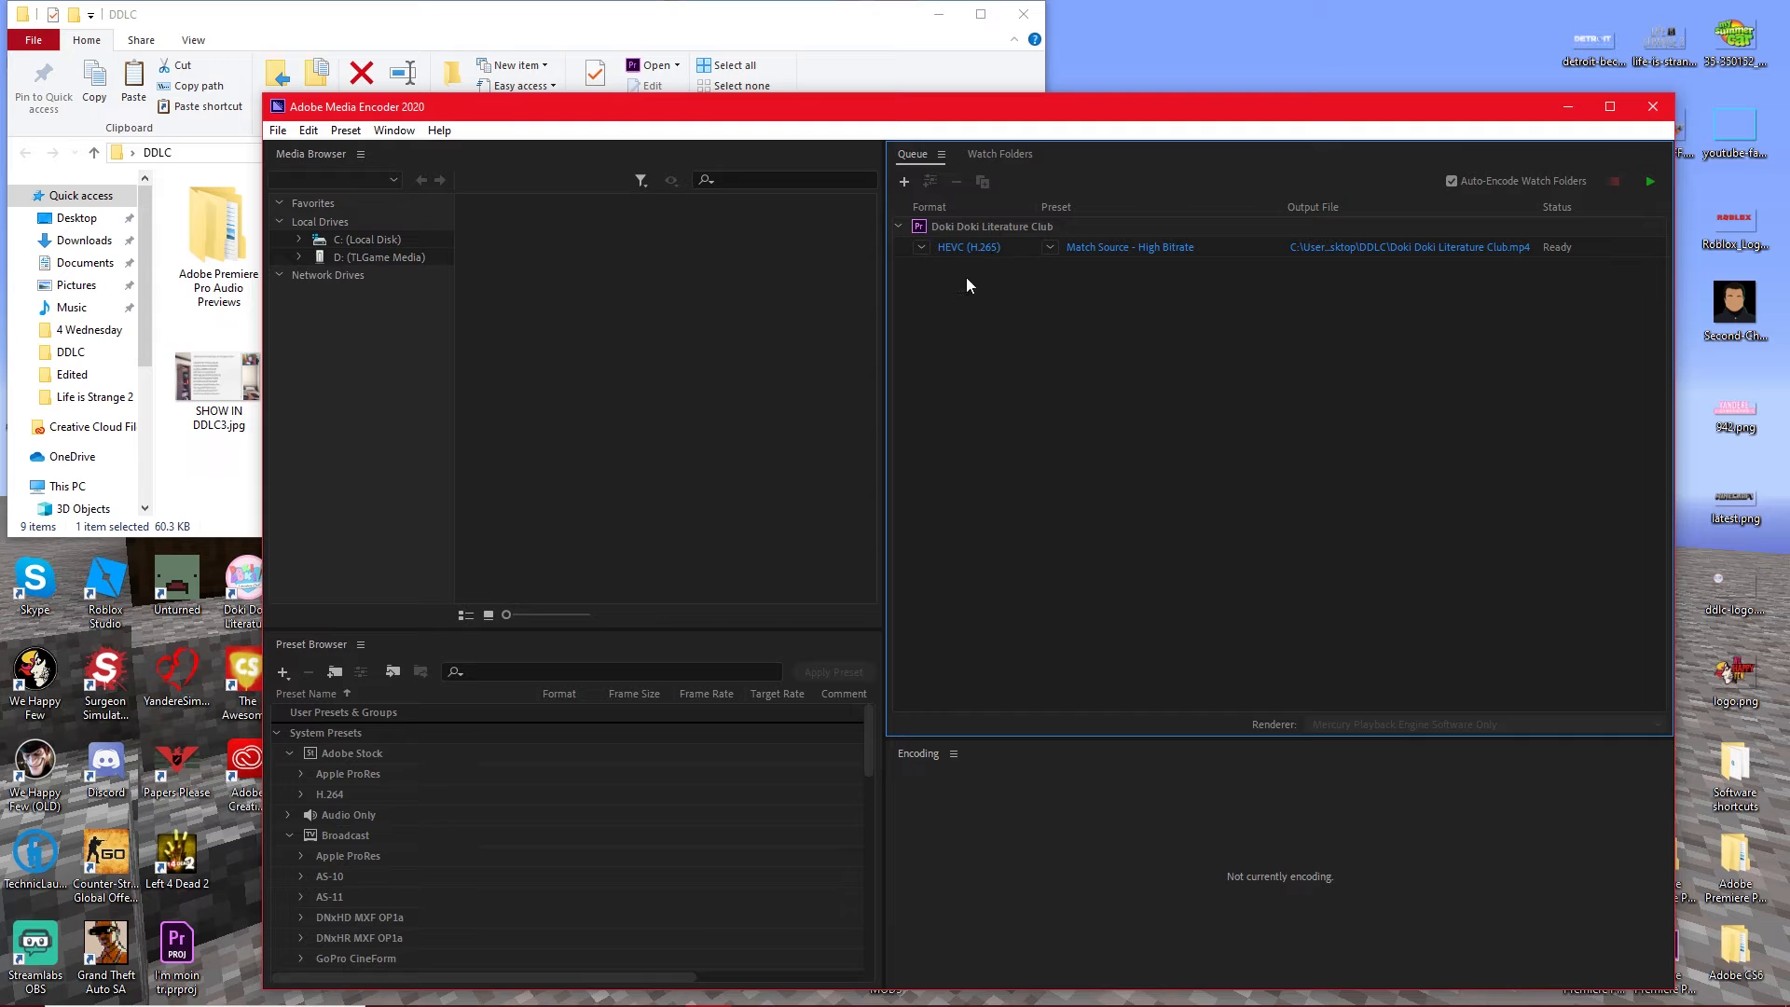
# Minimize the DDLC folder window and check the folder's total size in its properties.
pyautogui.click(591, 26)
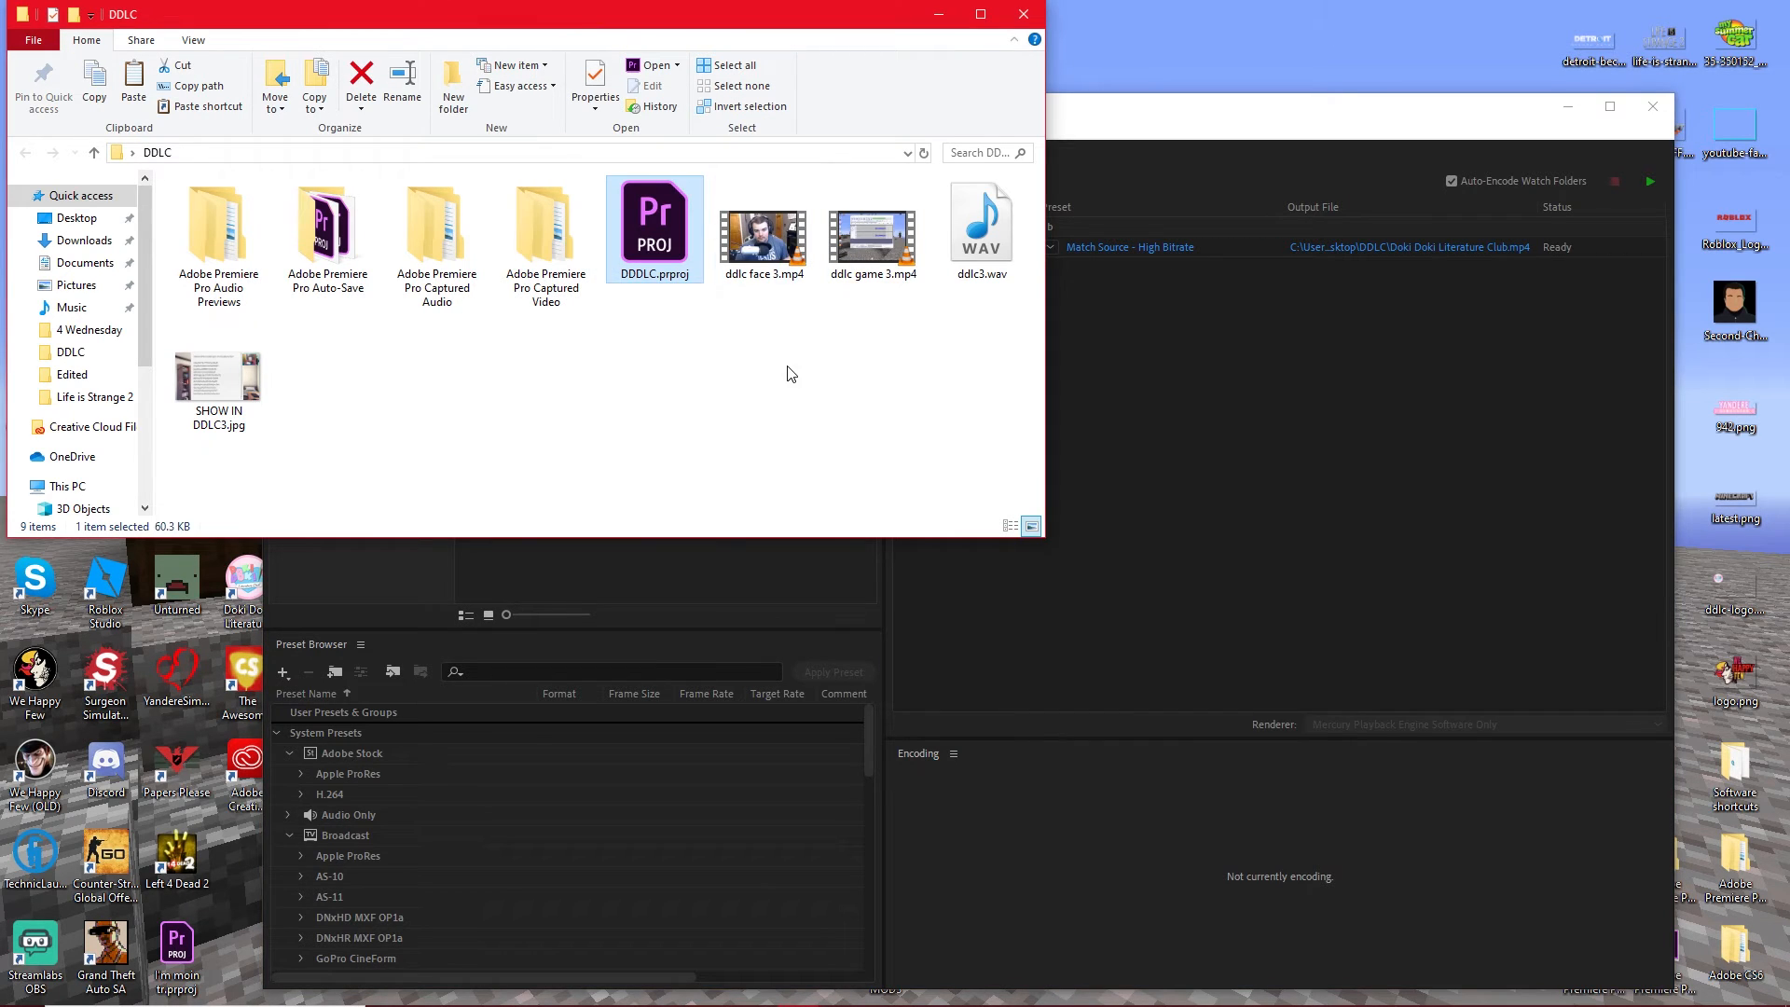
pyautogui.moveTo(920, 15); pyautogui.dragTo(1282, 21)
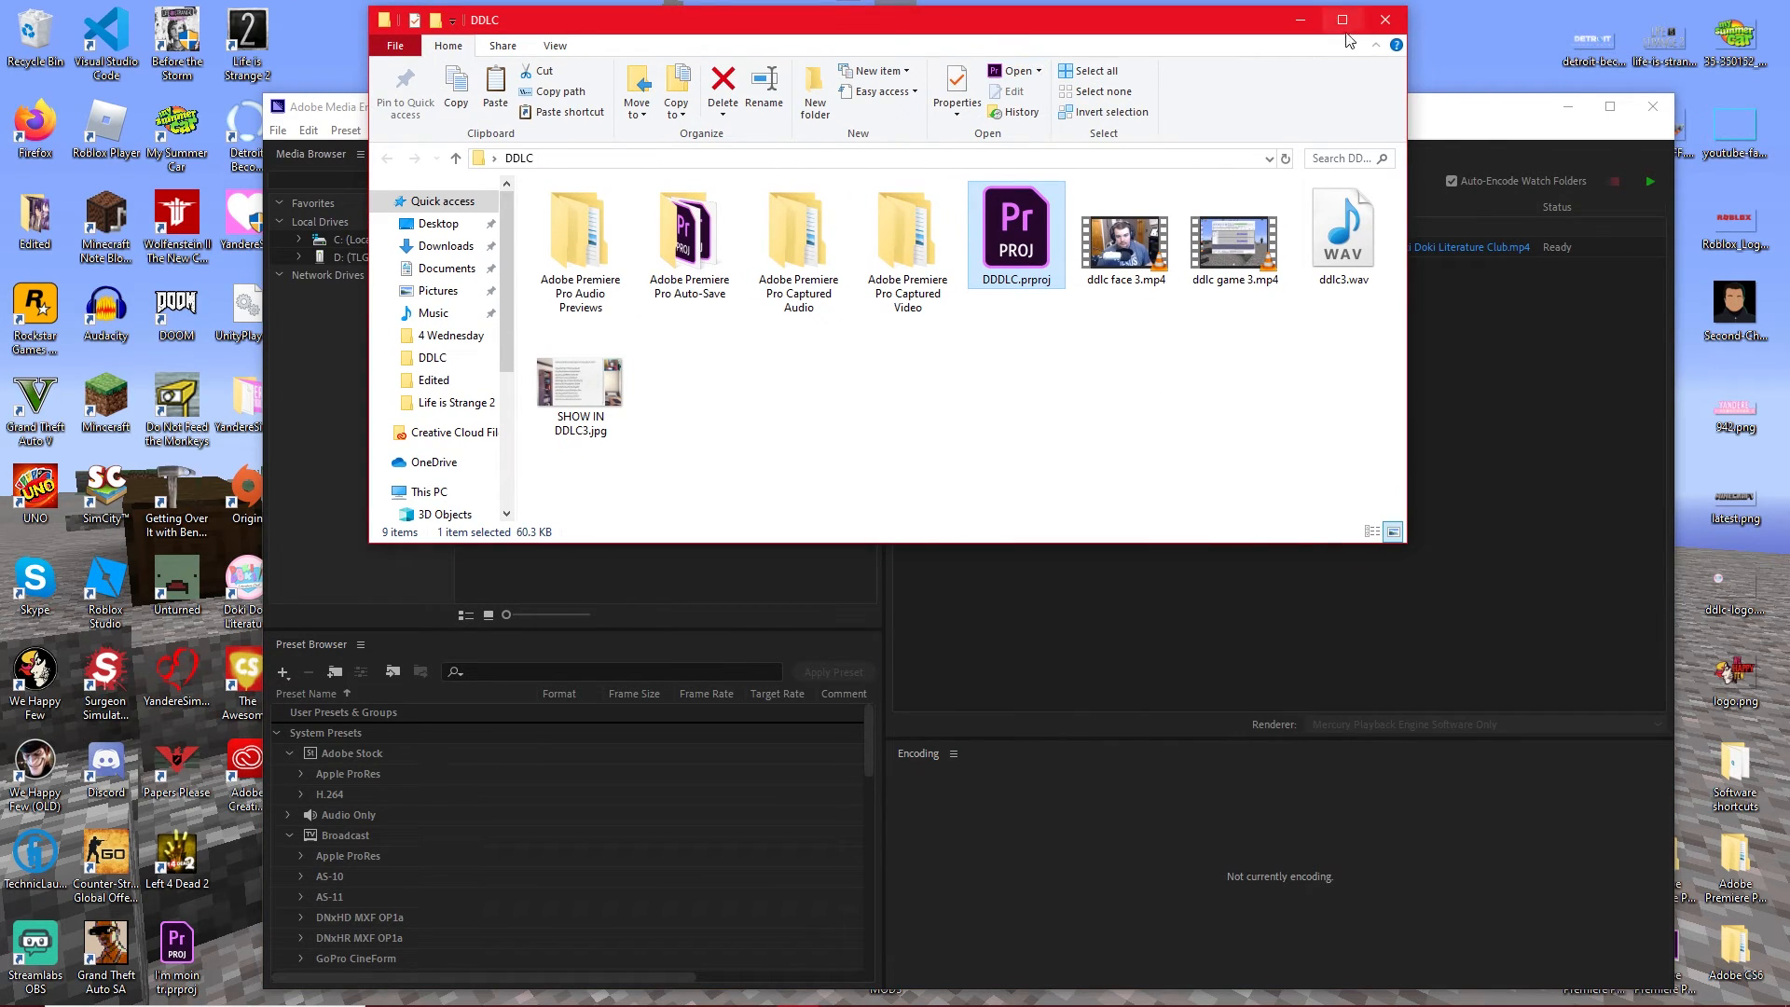
pyautogui.click(1300, 20)
pyautogui.rightClick(886, 28)
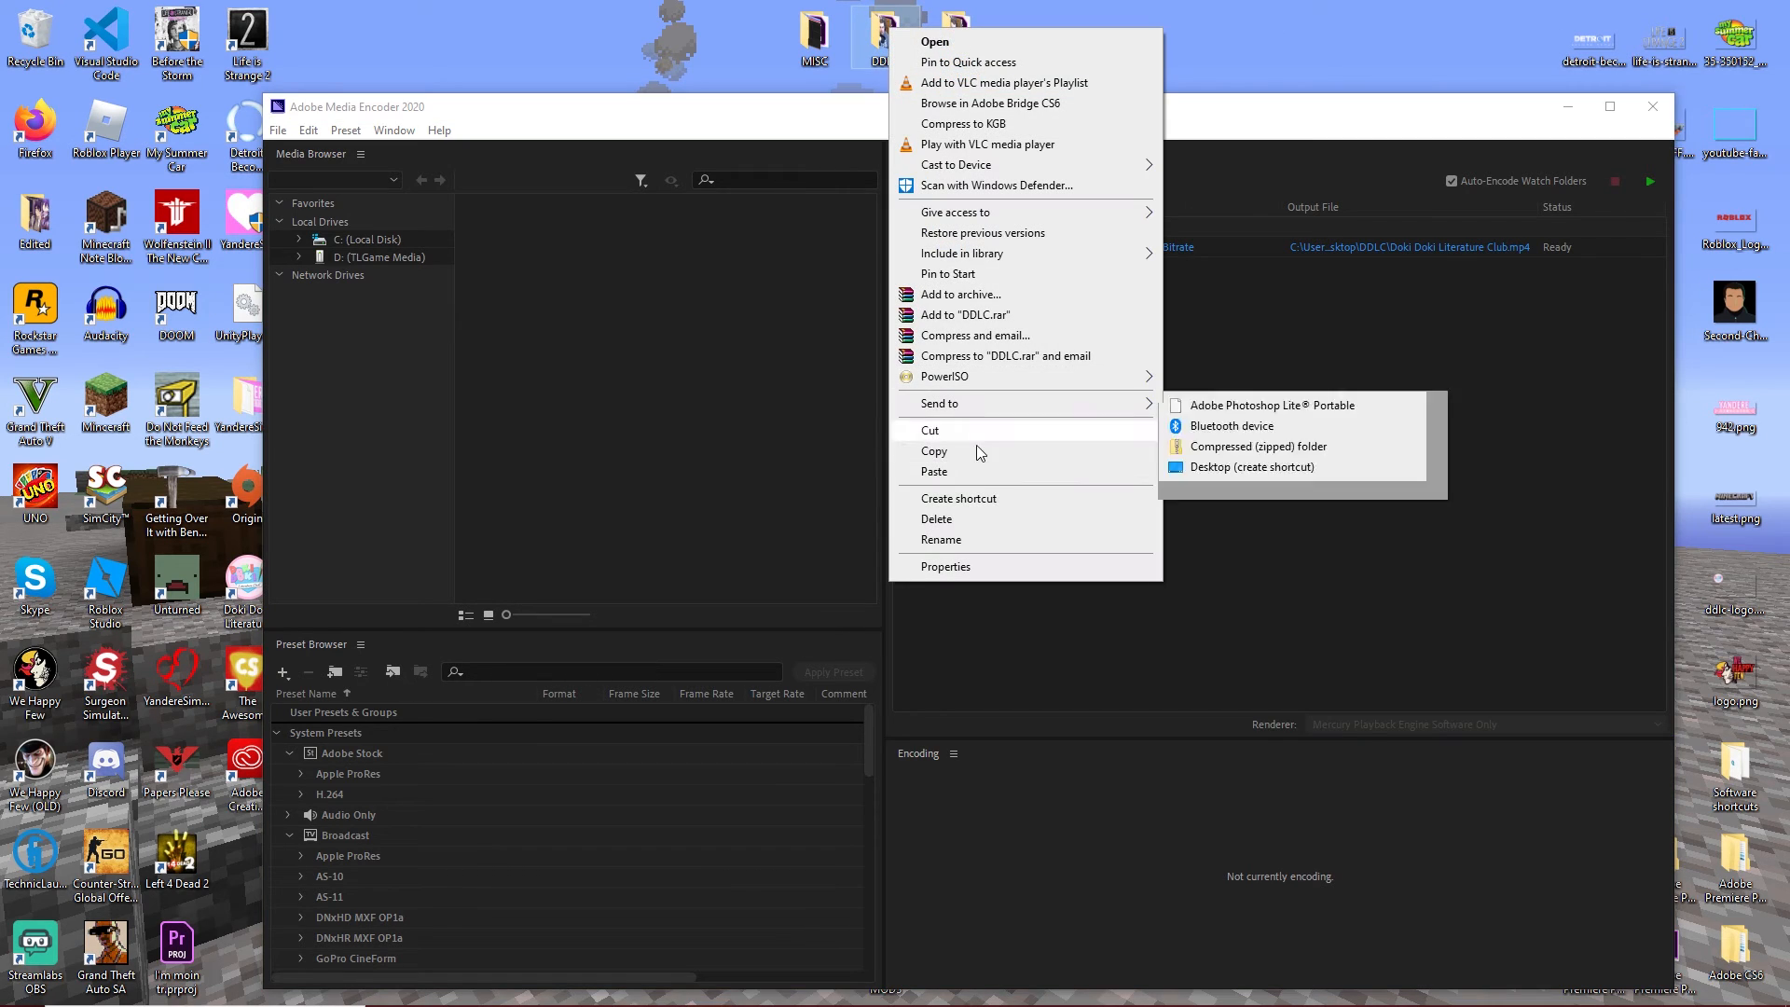
pyautogui.click(996, 541)
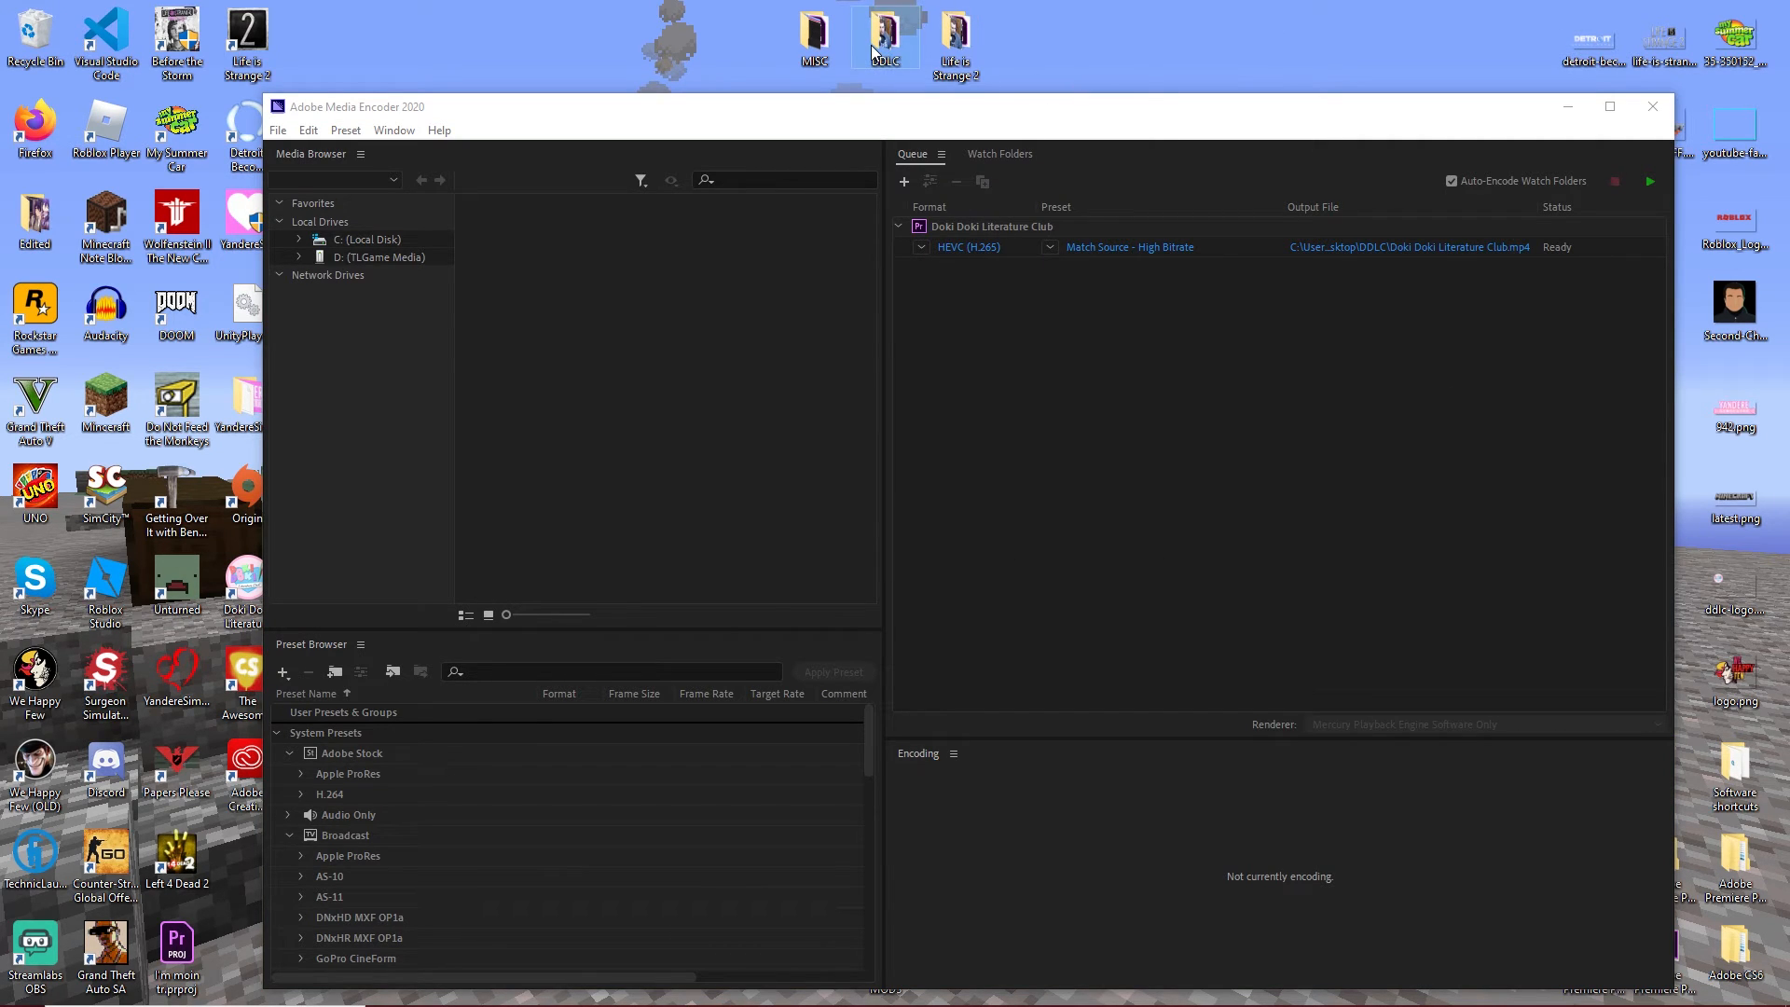
pyautogui.rightClick(871, 45)
pyautogui.click(988, 584)
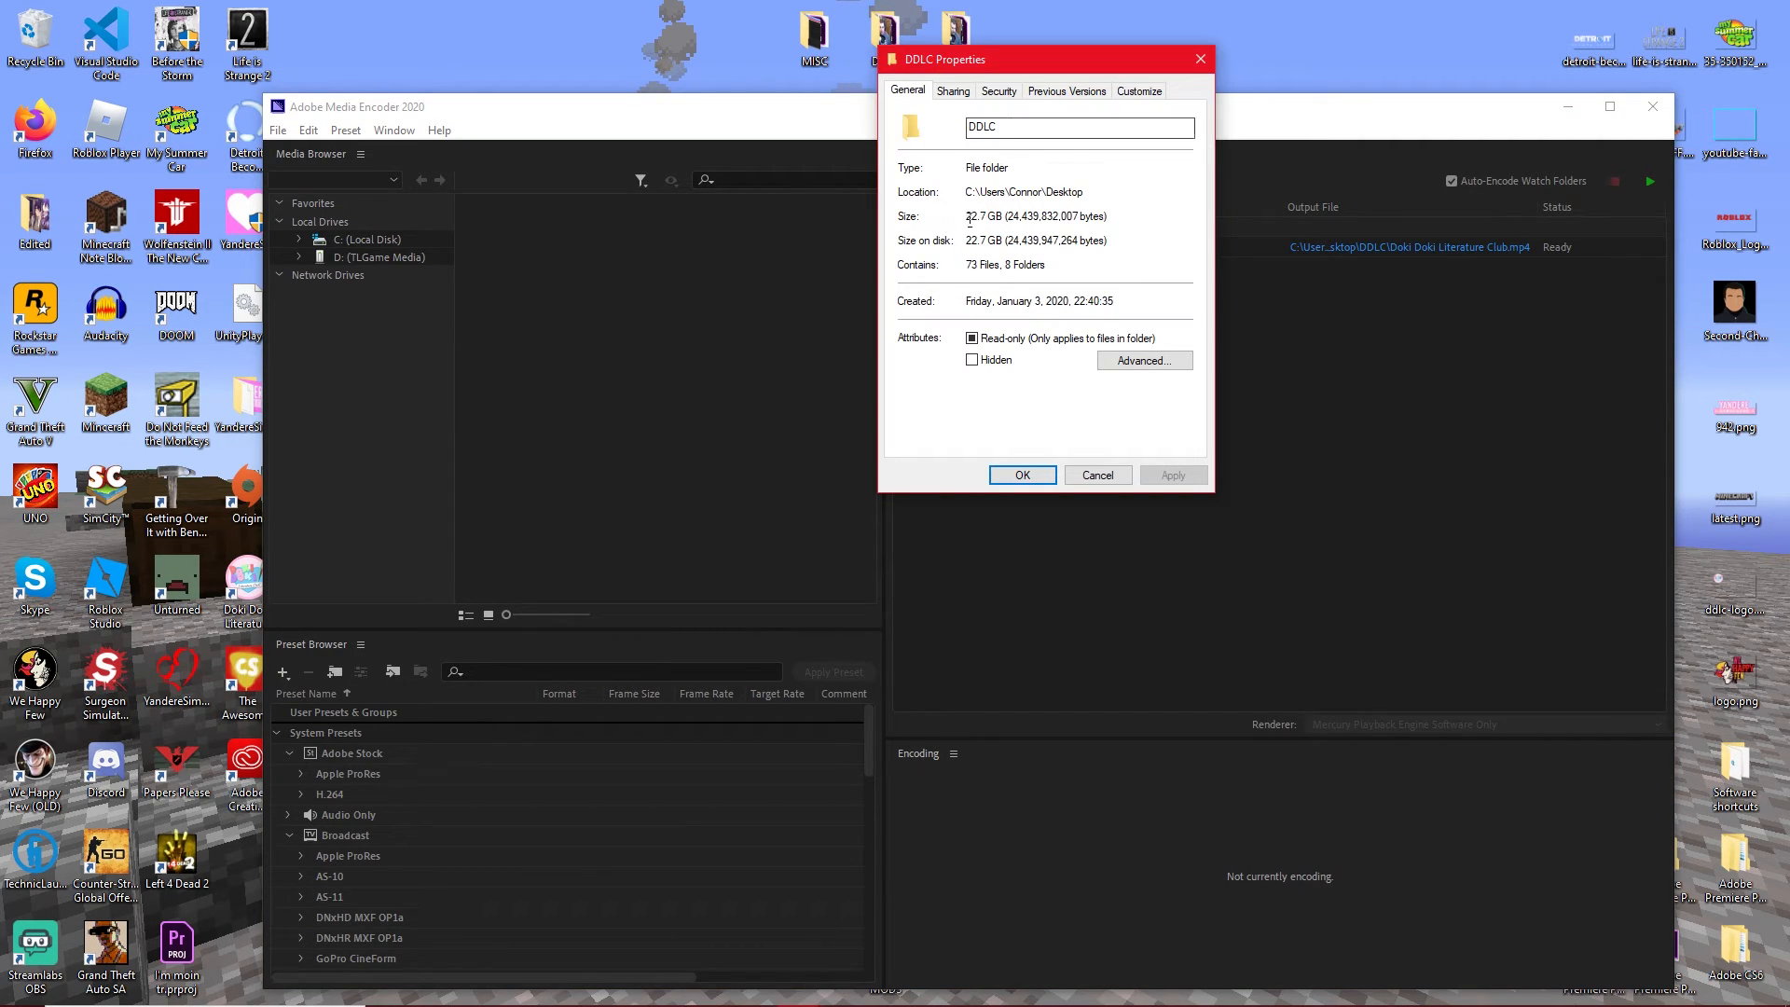
pyautogui.click(1200, 58)
# Check the file size of SLEEPOVER.mp4 in the 7 Saturday folder inside Edited, and close the folder window.
pyautogui.doubleClick(35, 217)
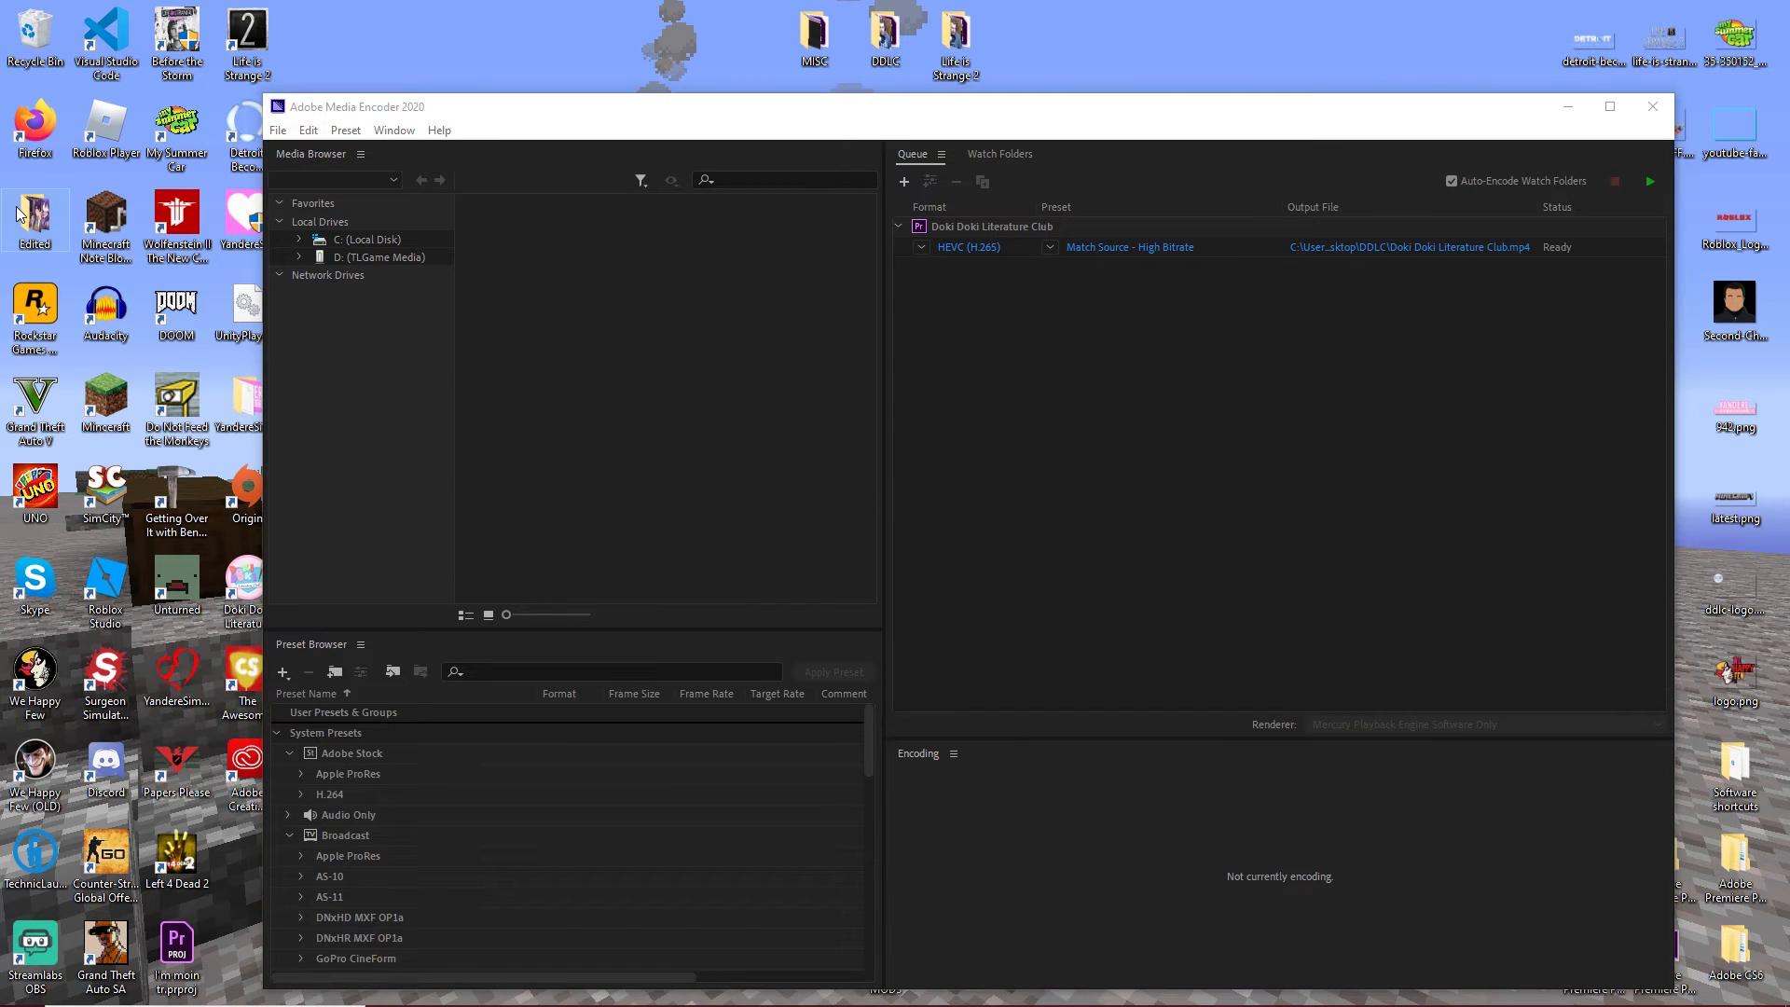
pyautogui.doubleClick(1239, 271)
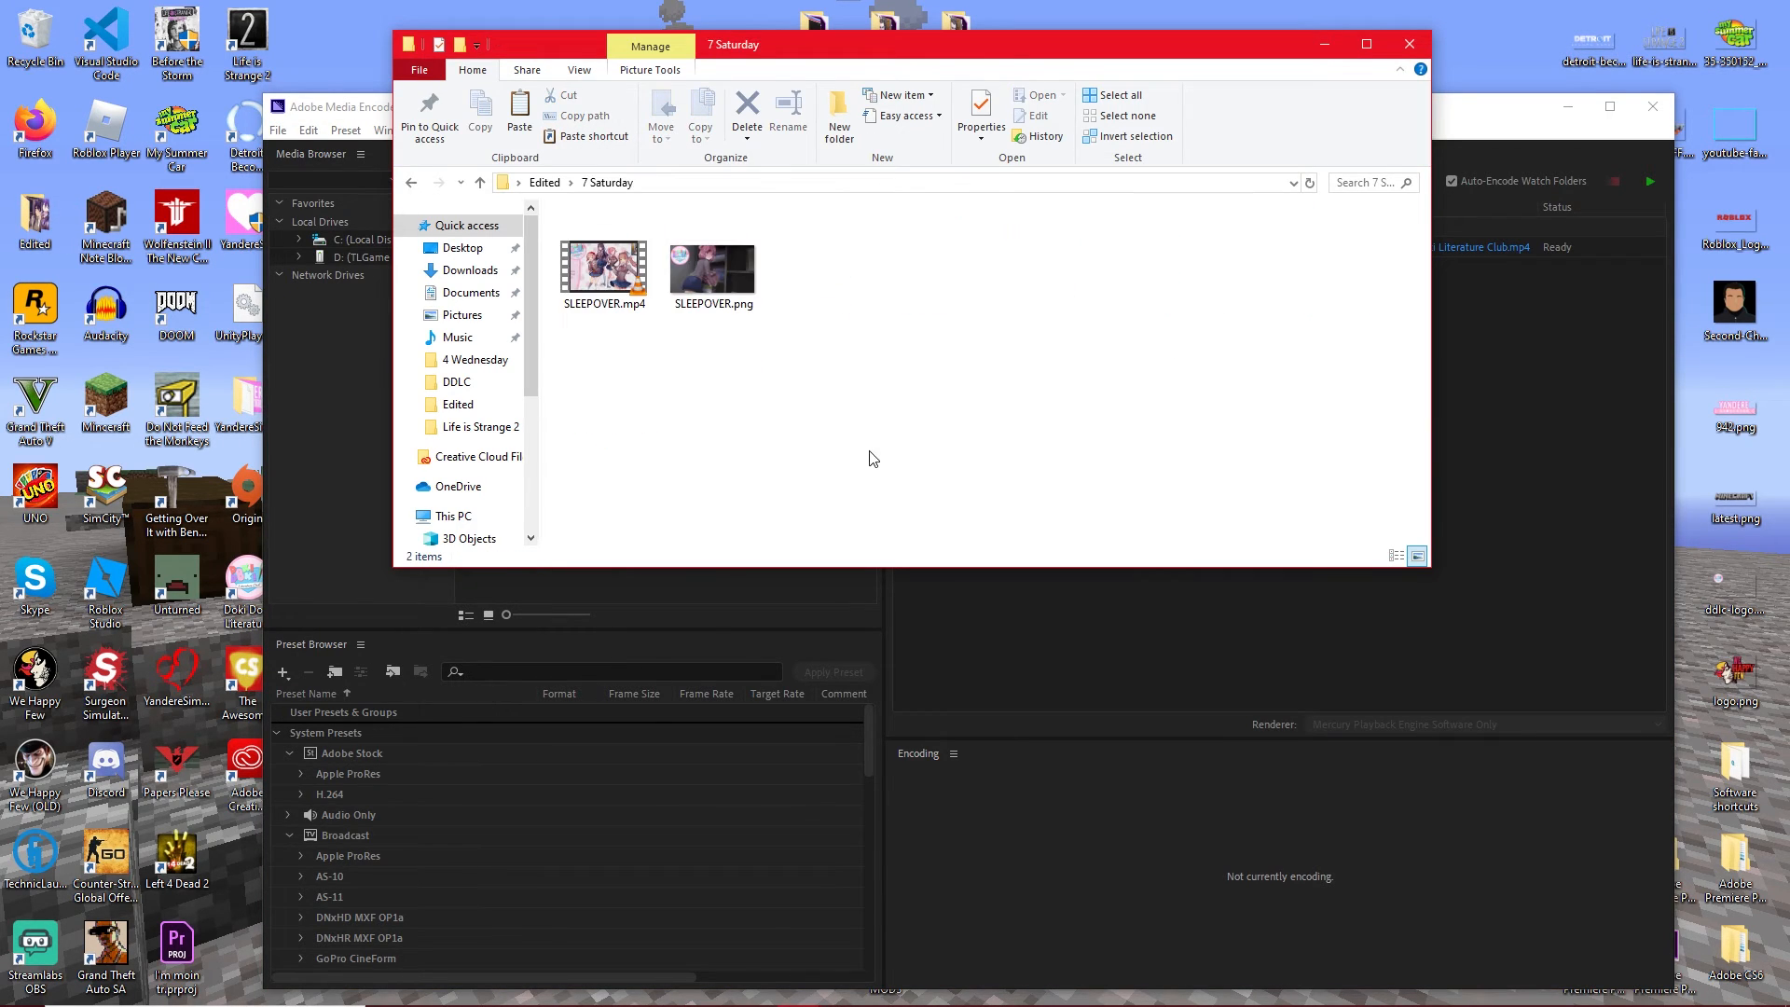
pyautogui.click(637, 312)
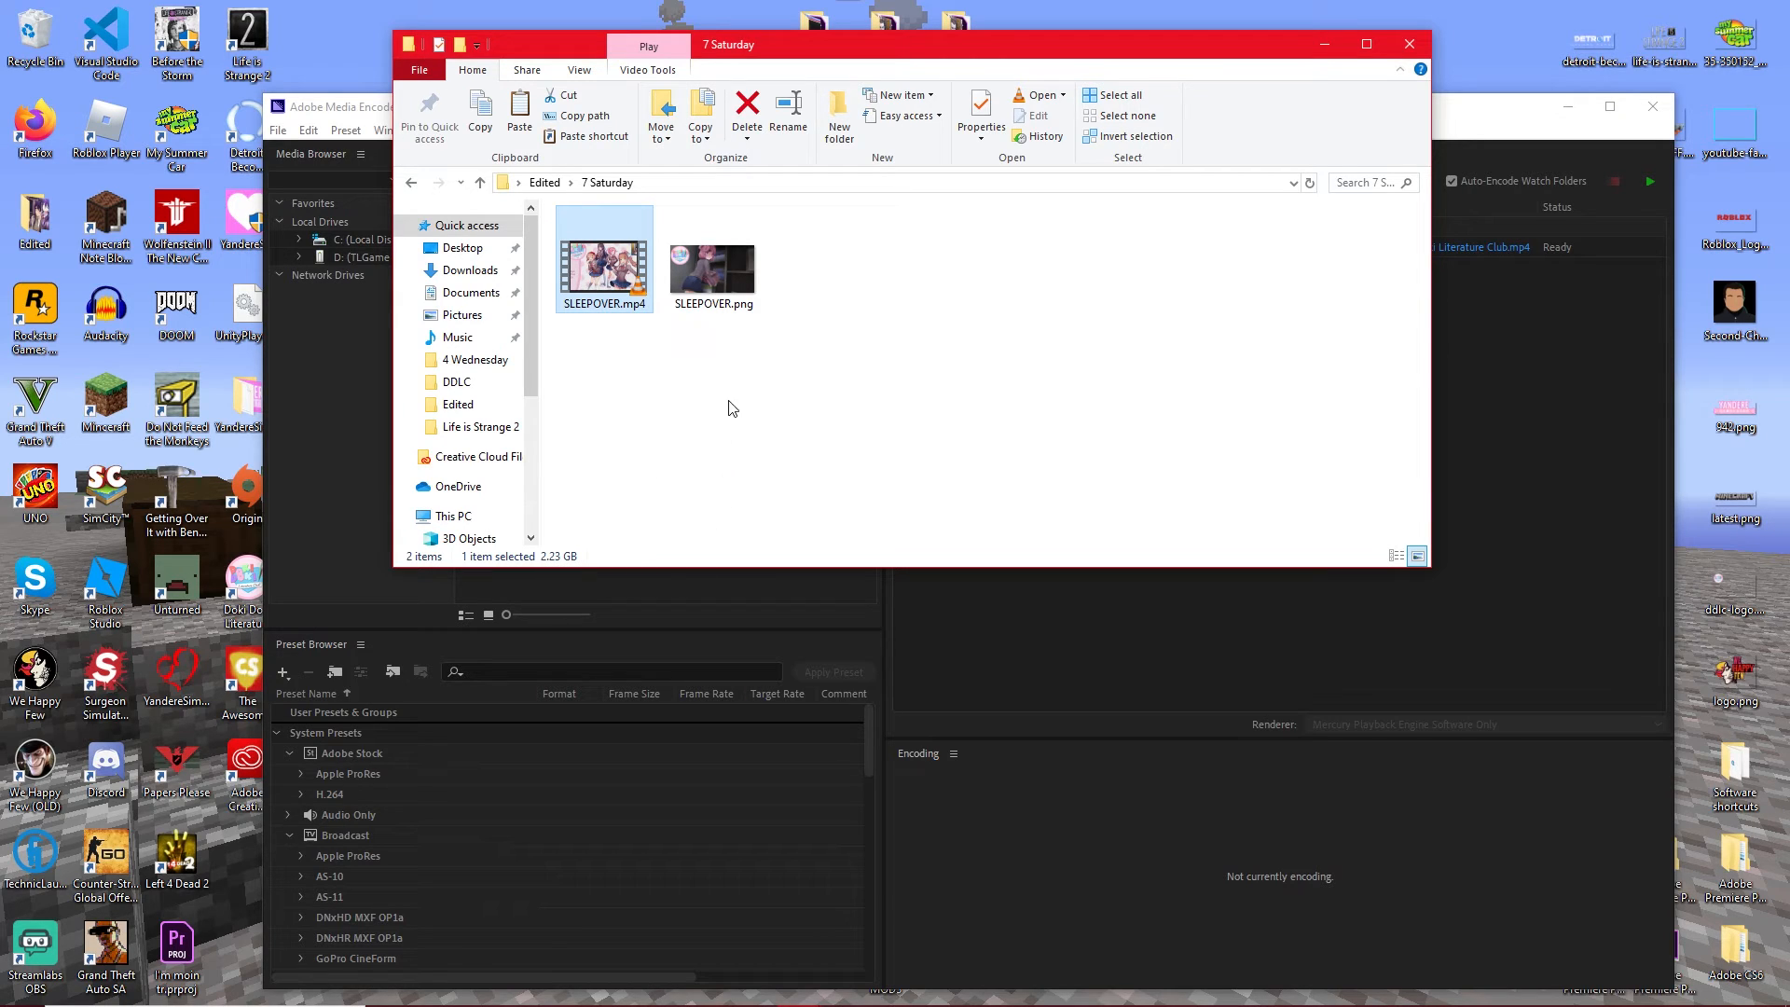
pyautogui.click(1404, 46)
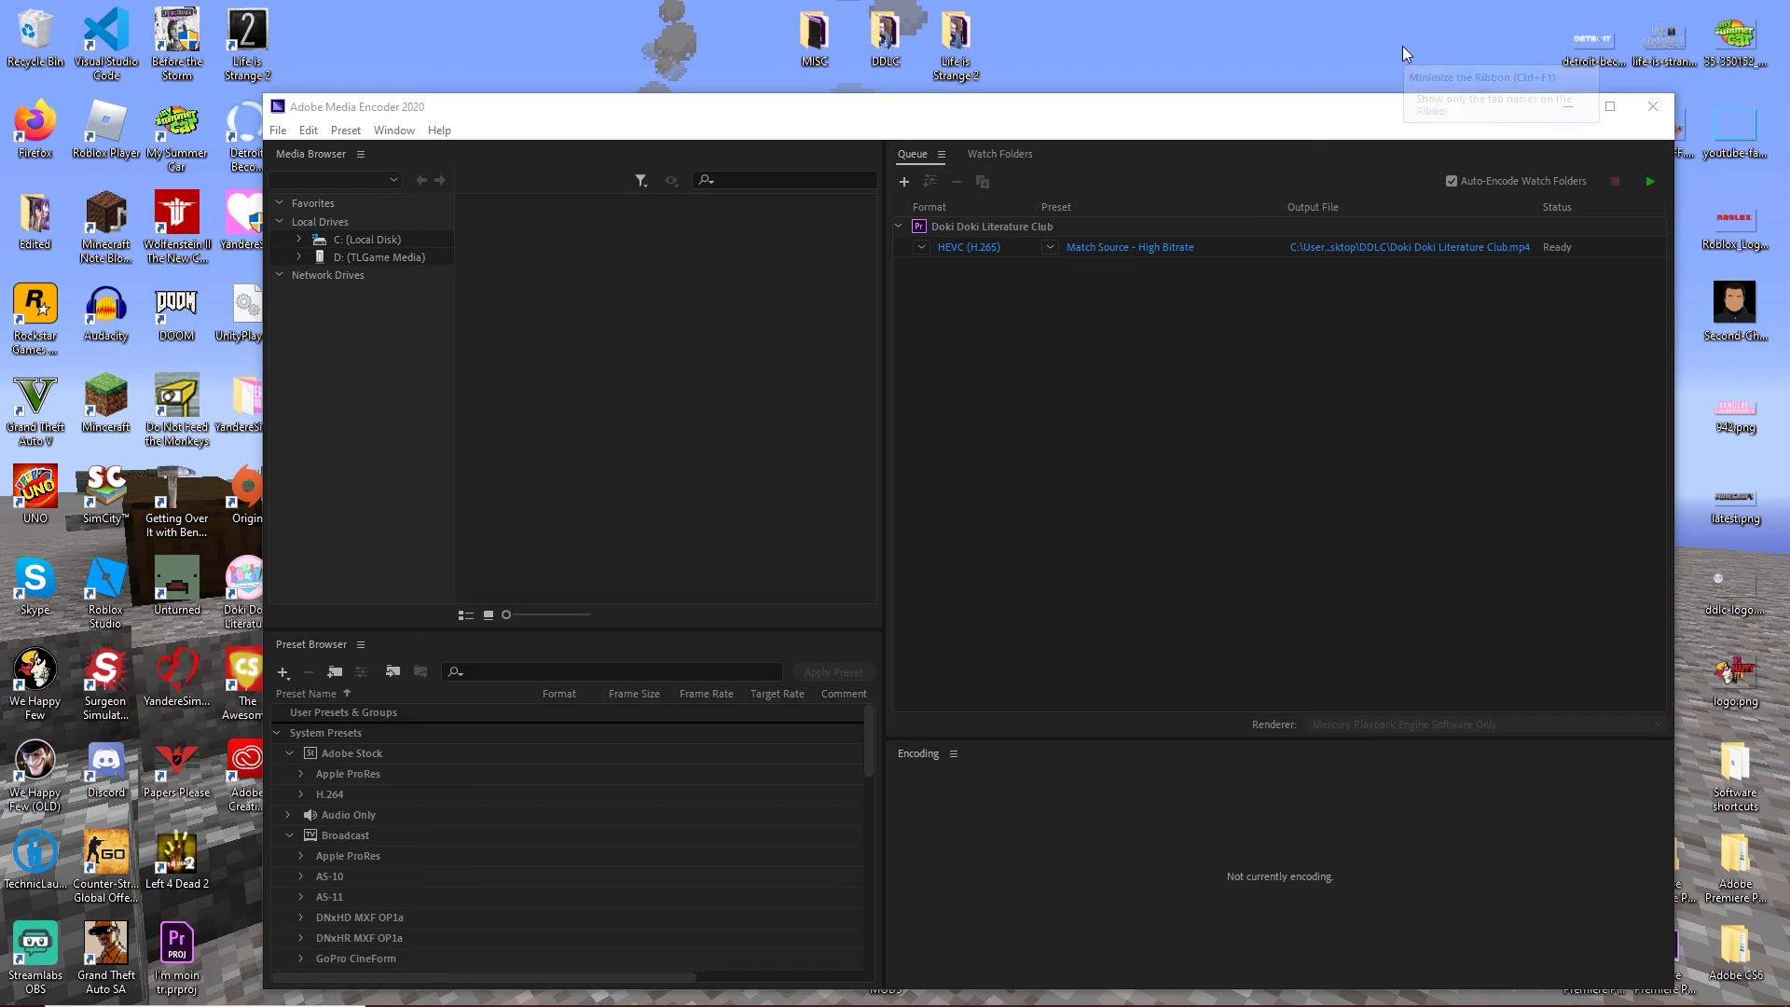
# Add Life is Strange 2.prproj from its desktop folder to the Media Encoder queue and minimize the folder window.
pyautogui.click(1363, 123)
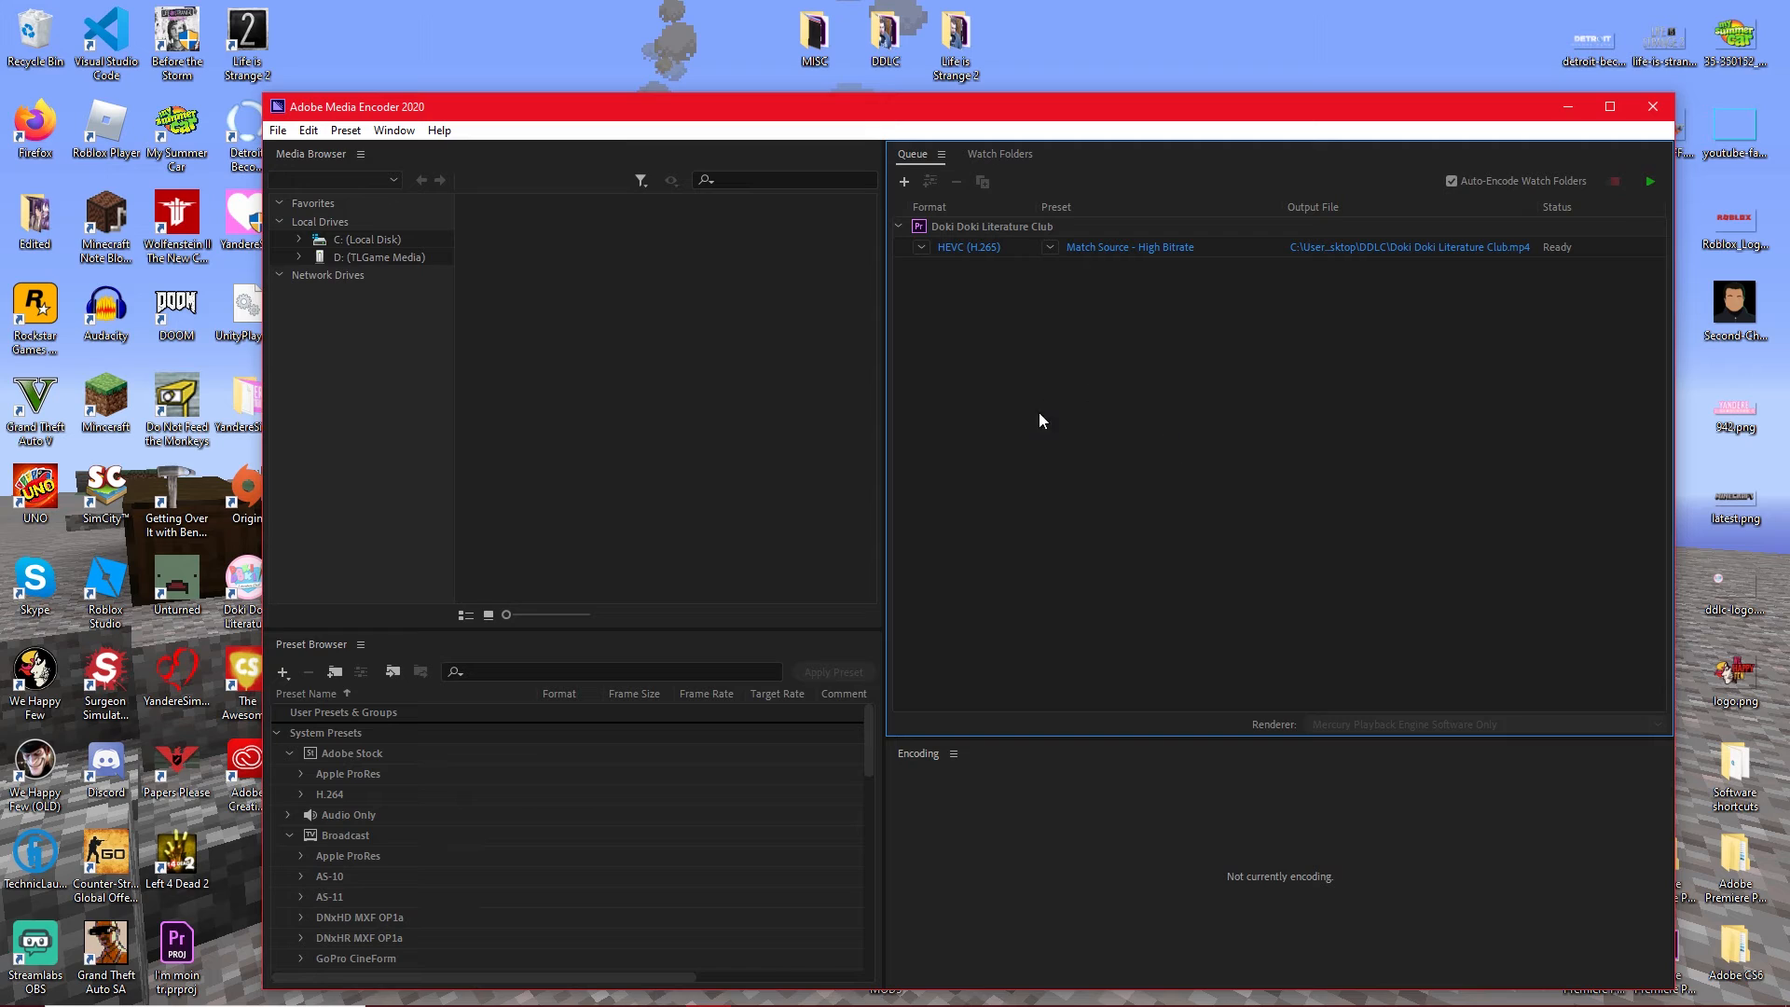
pyautogui.click(949, 73)
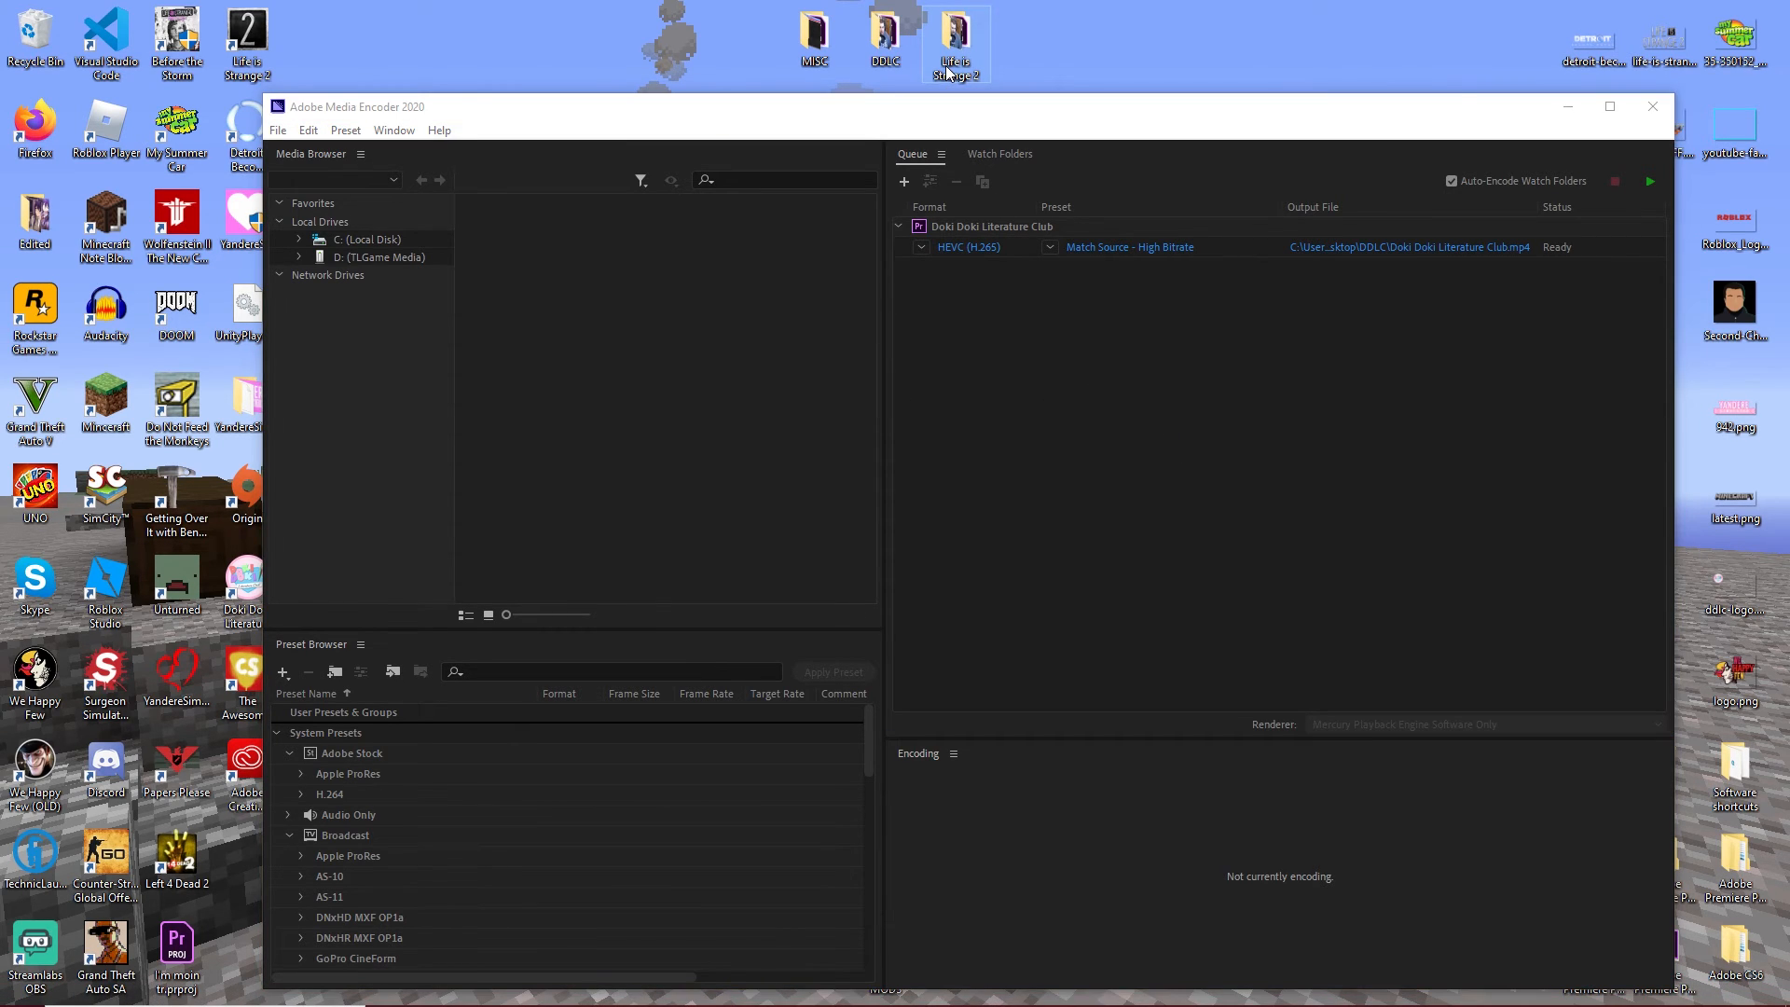
pyautogui.doubleClick(947, 73)
pyautogui.moveTo(947, 73); pyautogui.dragTo(767, 440)
pyautogui.moveTo(813, 642); pyautogui.dragTo(1042, 317)
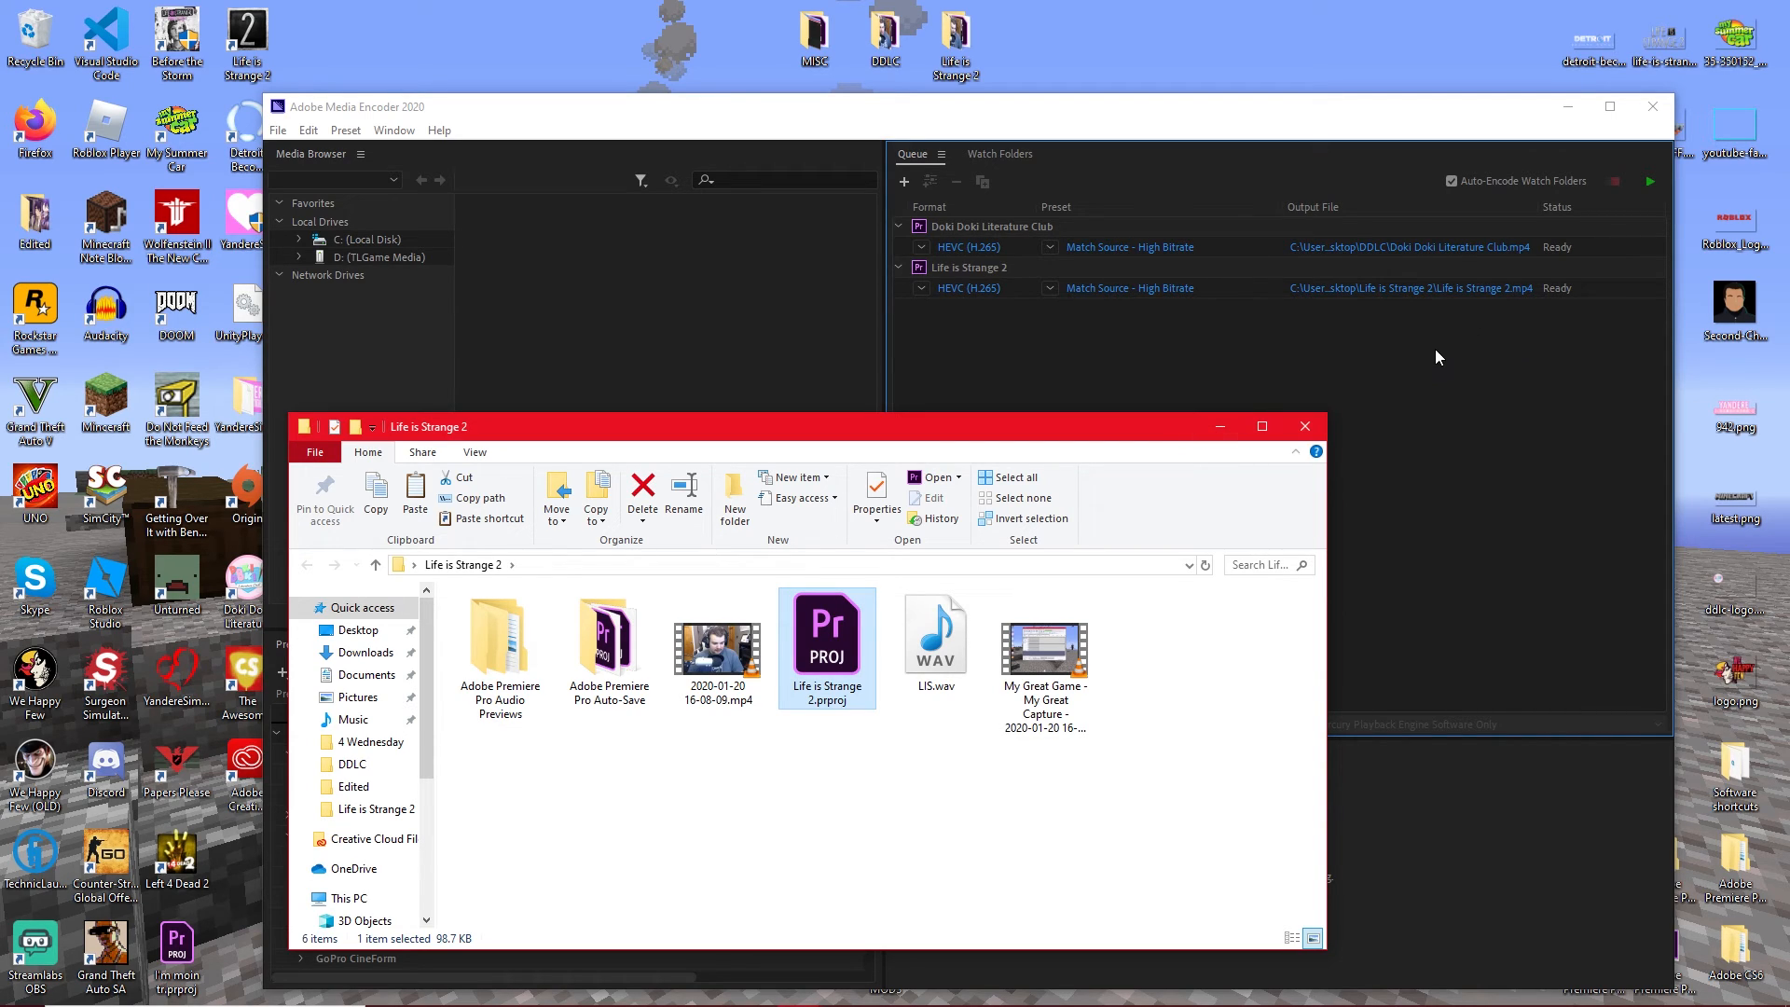
pyautogui.click(1221, 428)
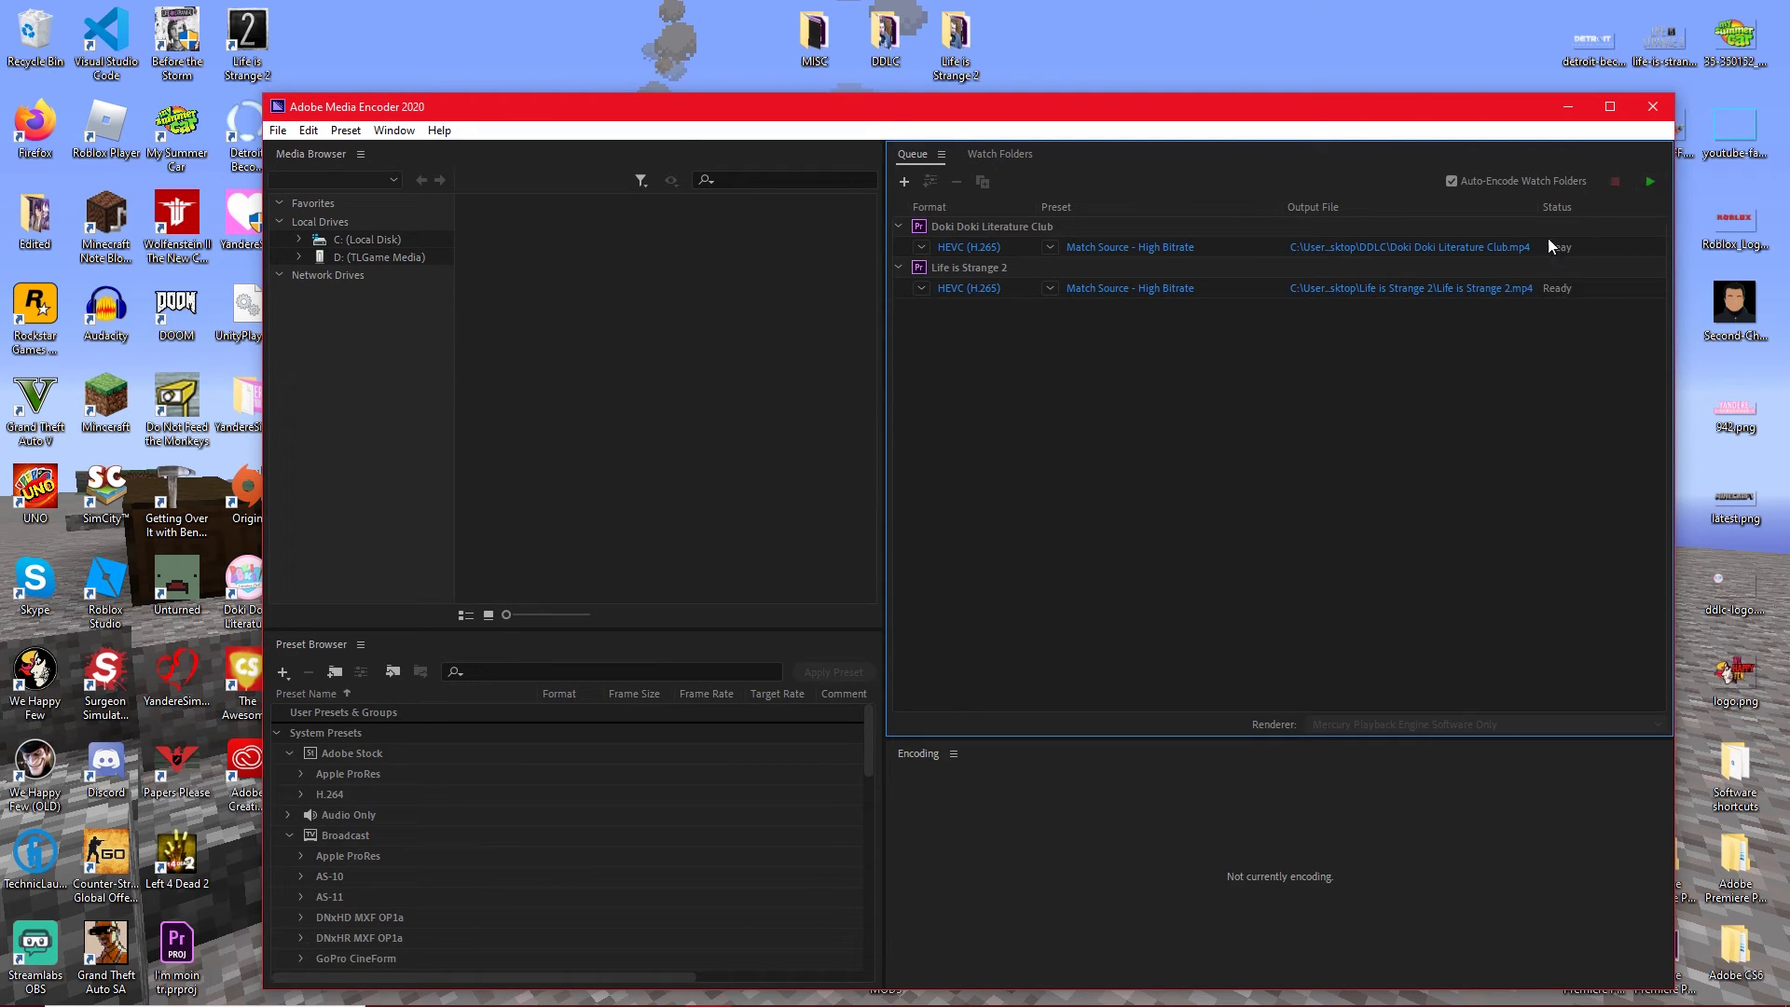
# Set the output location of Doki Doki Literature Club.mp4 to the Edited folder on the desktop.
pyautogui.click(1501, 246)
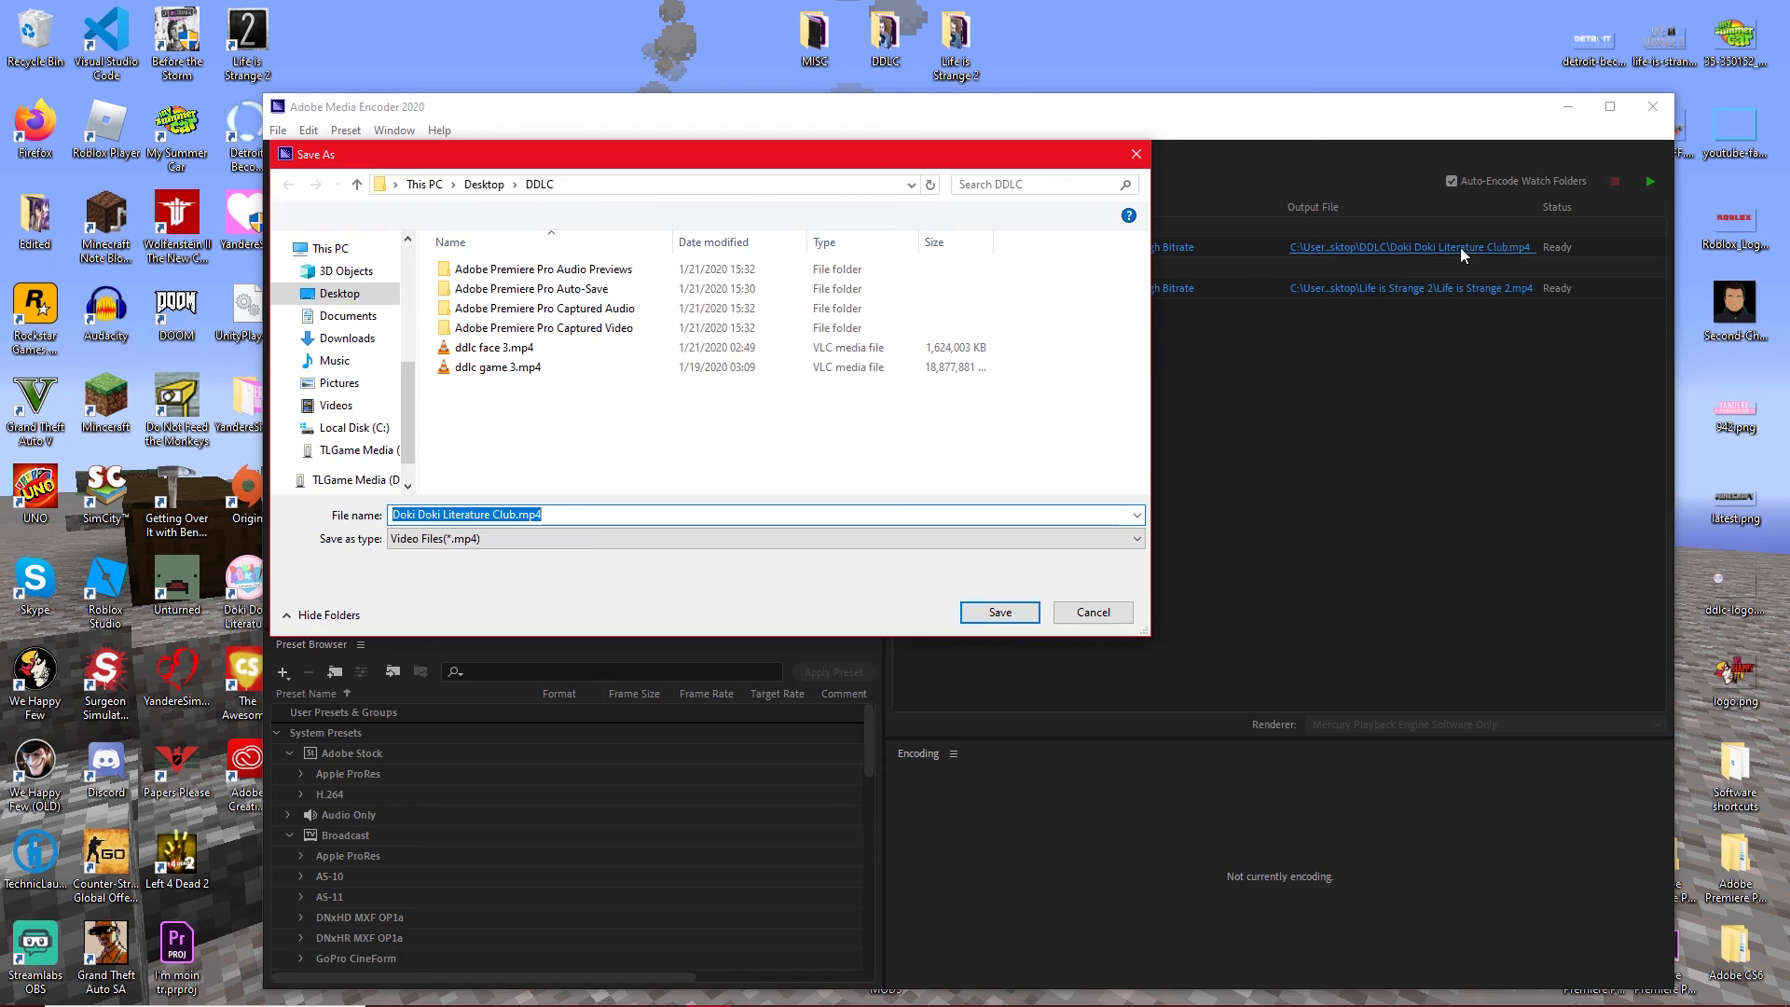
pyautogui.click(484, 184)
pyautogui.doubleClick(918, 300)
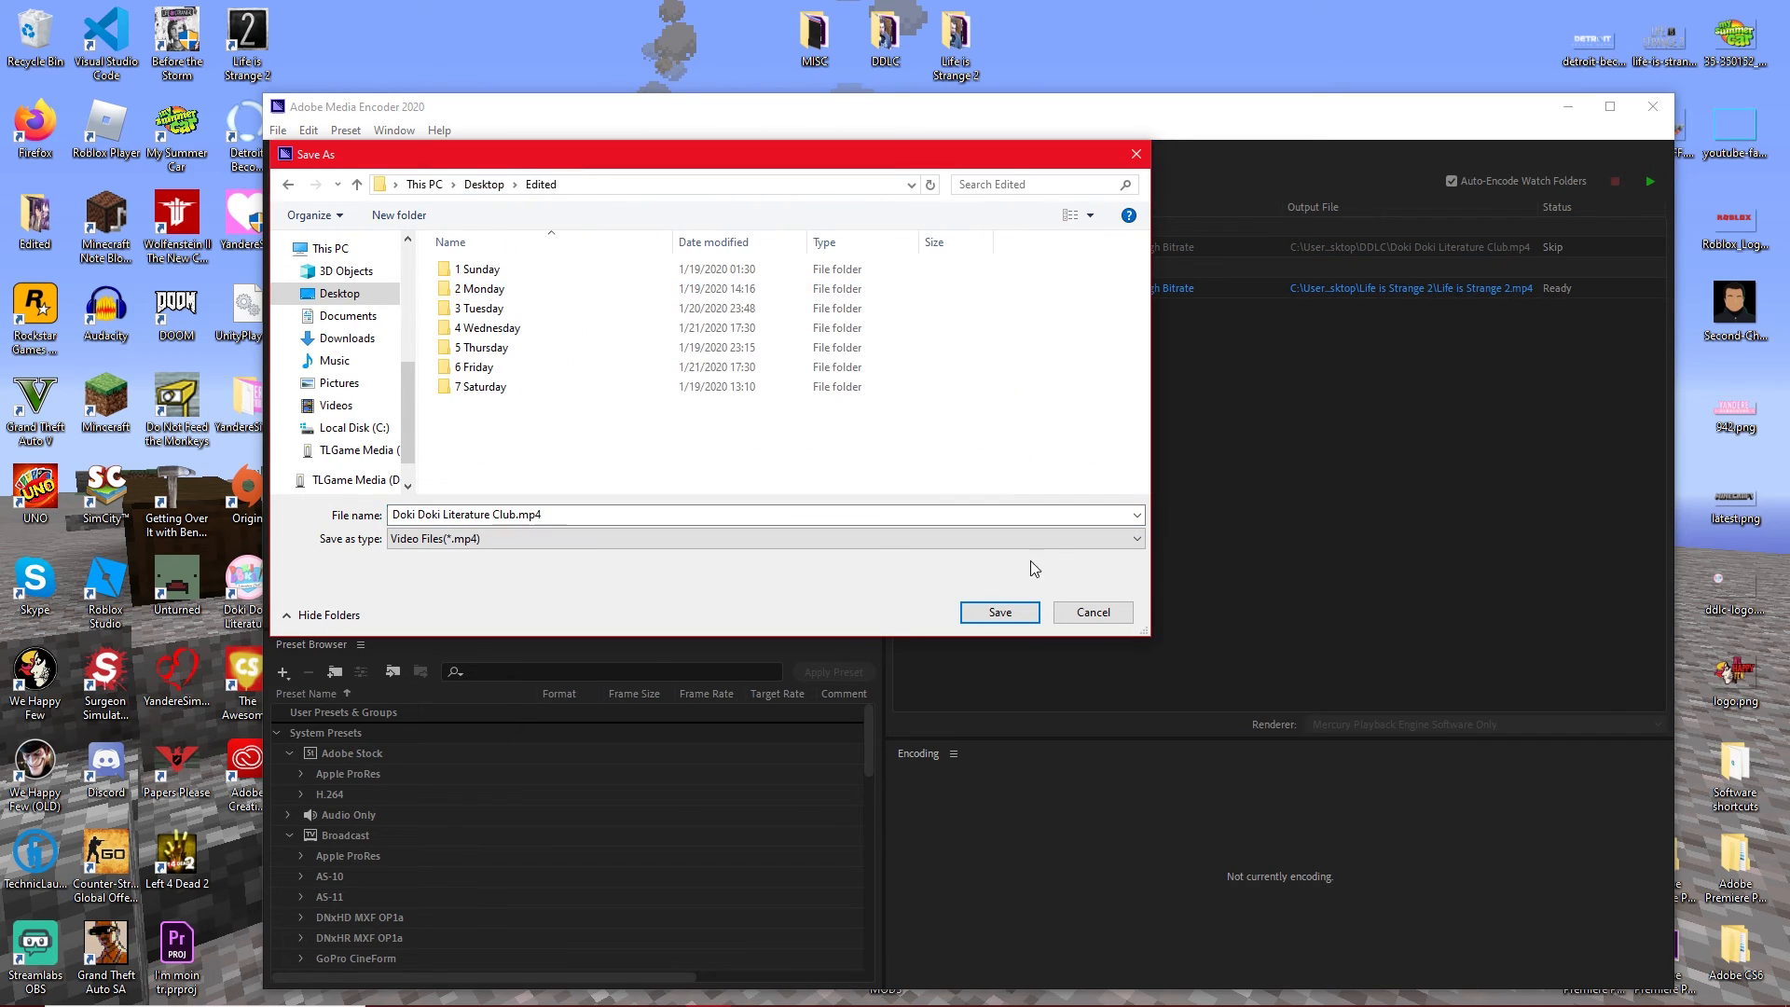
pyautogui.click(1023, 611)
# Set the output location of Life is Strange 2.mp4 to the Edited folder on the desktop.
pyautogui.click(1423, 288)
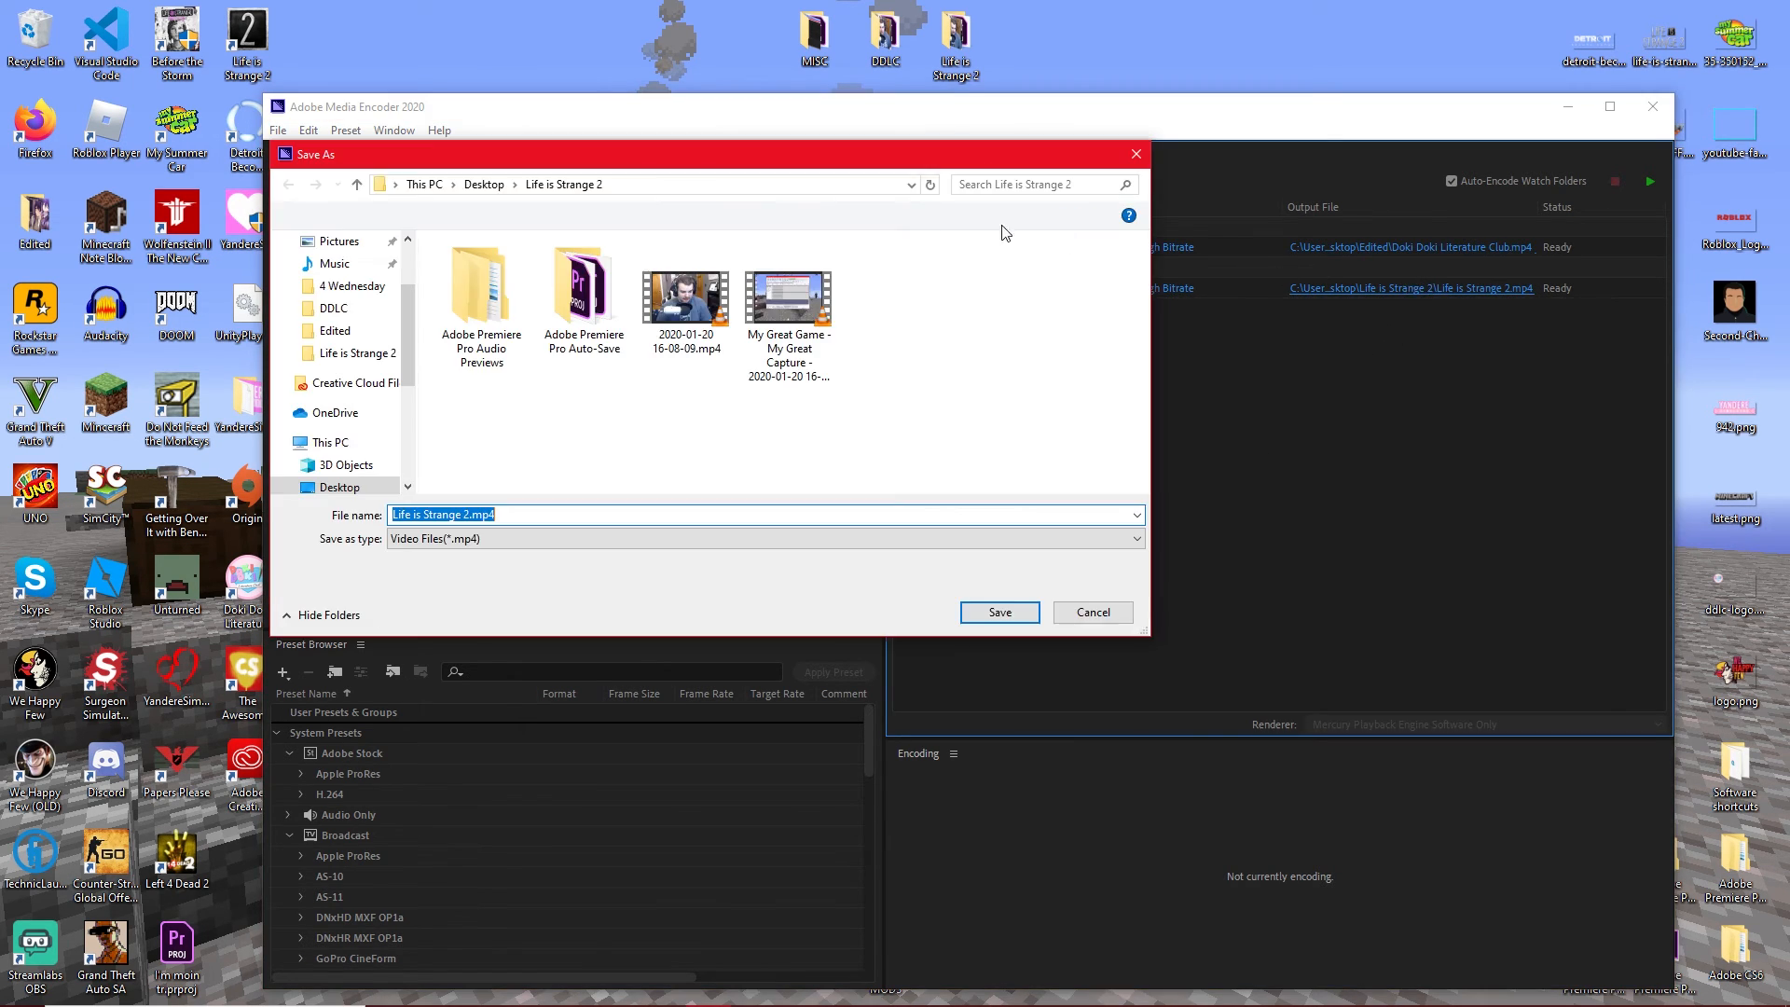
pyautogui.click(484, 184)
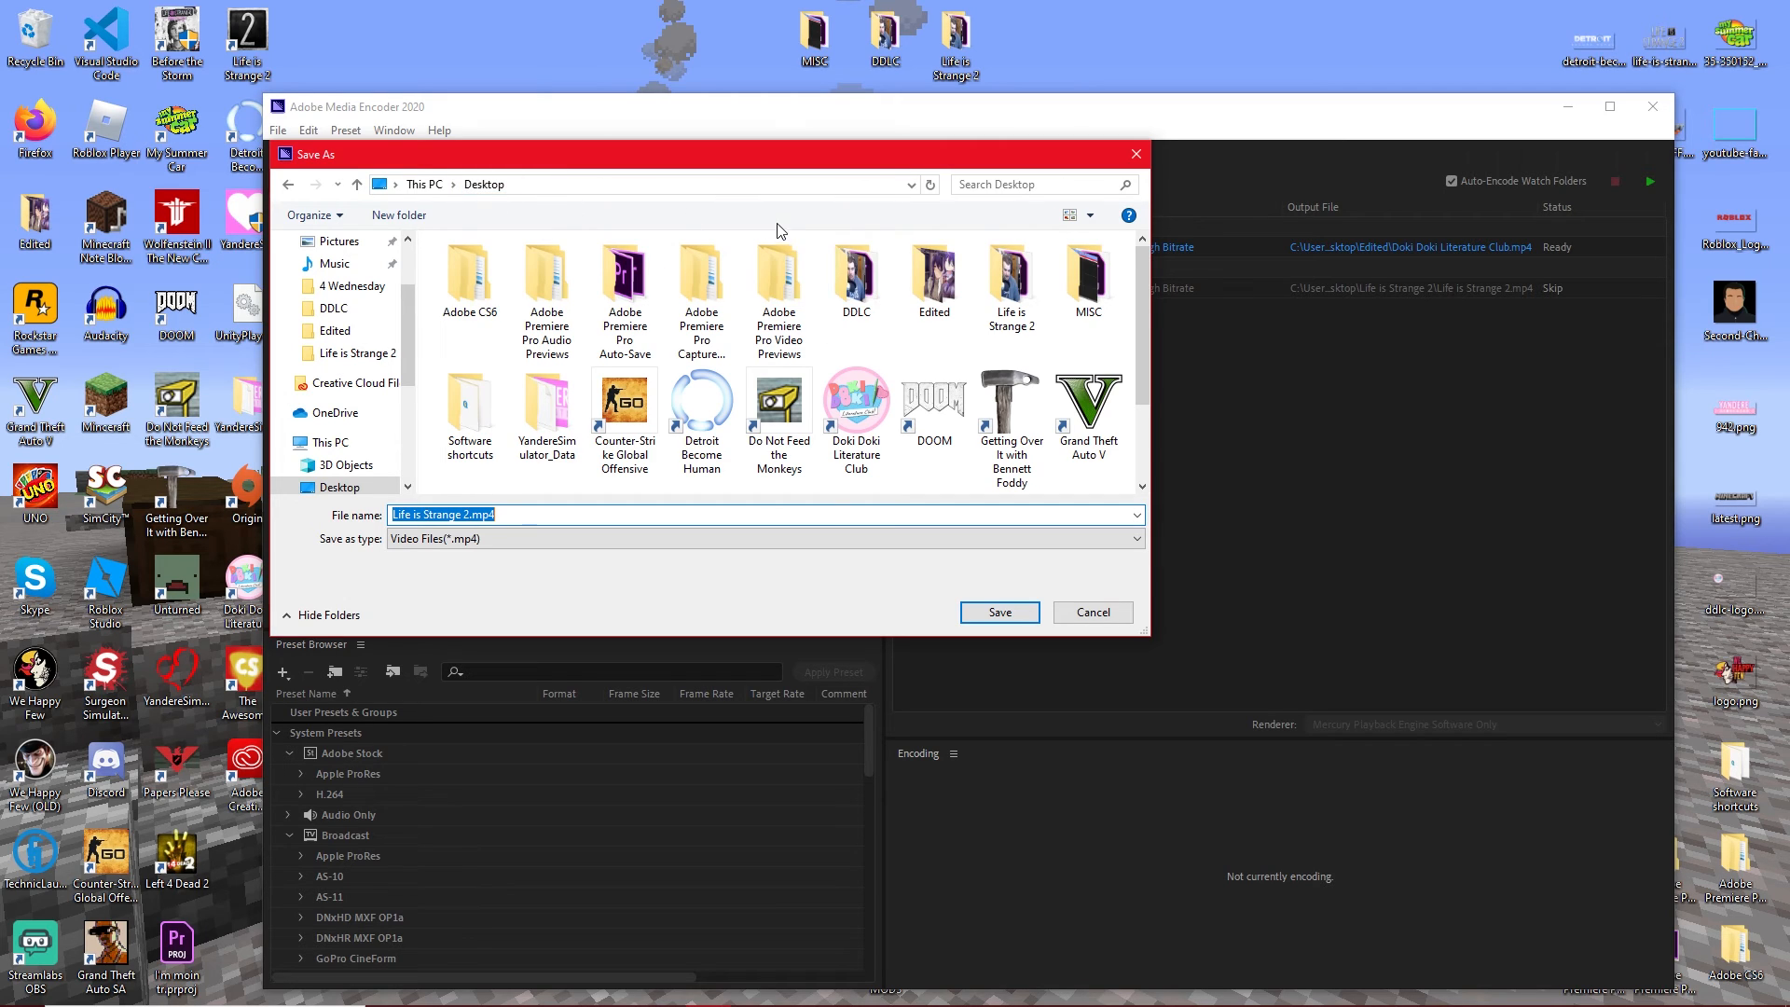
pyautogui.doubleClick(935, 279)
pyautogui.click(1010, 613)
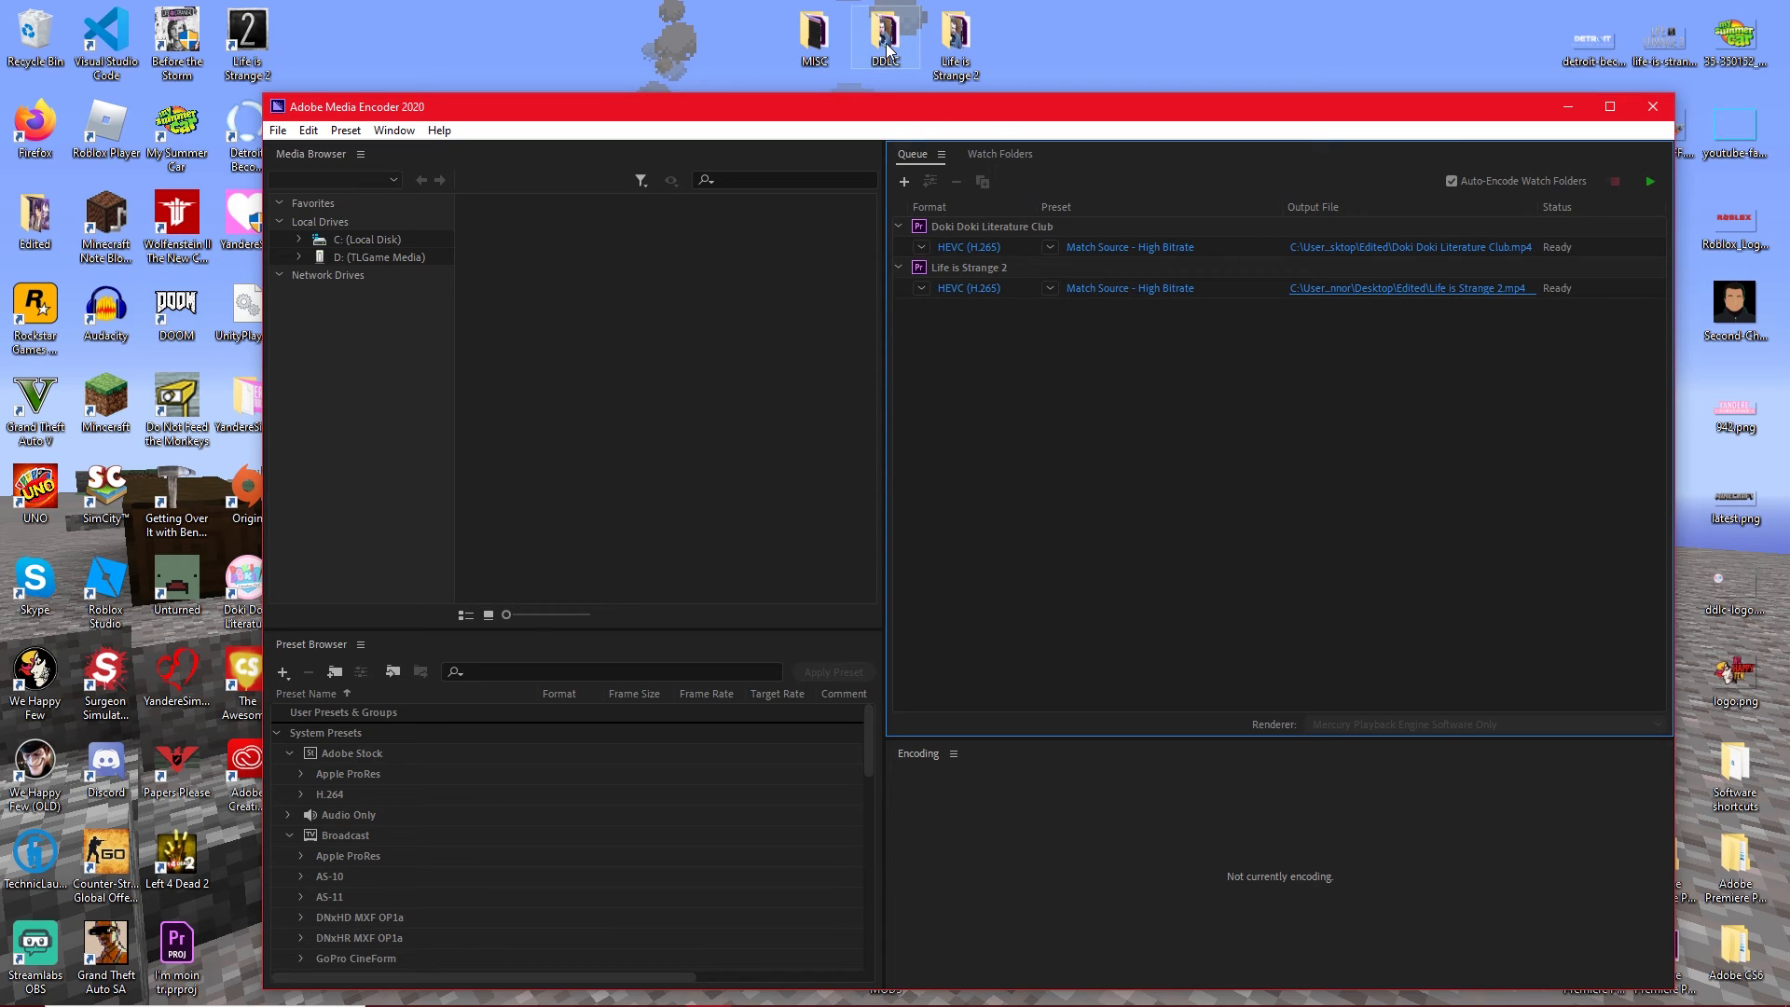
# Switch to Premiere Pro, view the lower audio tracks of the Editing Tutorial #2 sequence, and minimize the program.
pyautogui.moveTo(865, 1005)
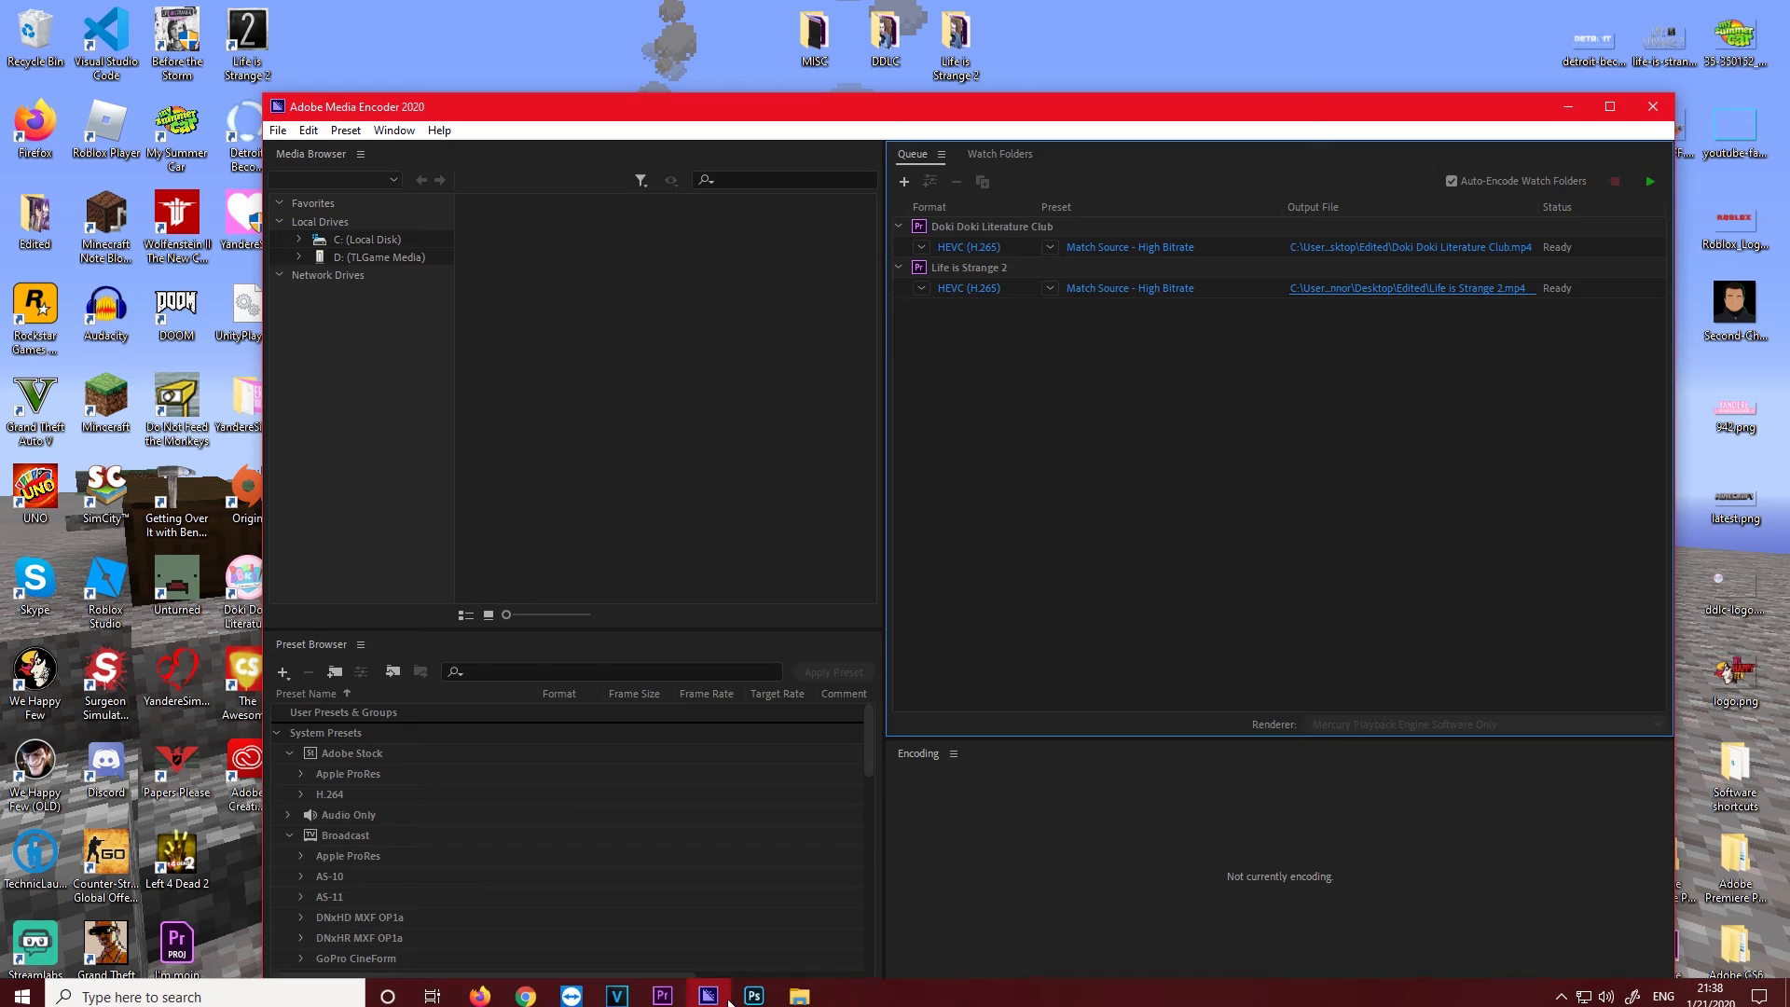
pyautogui.click(685, 988)
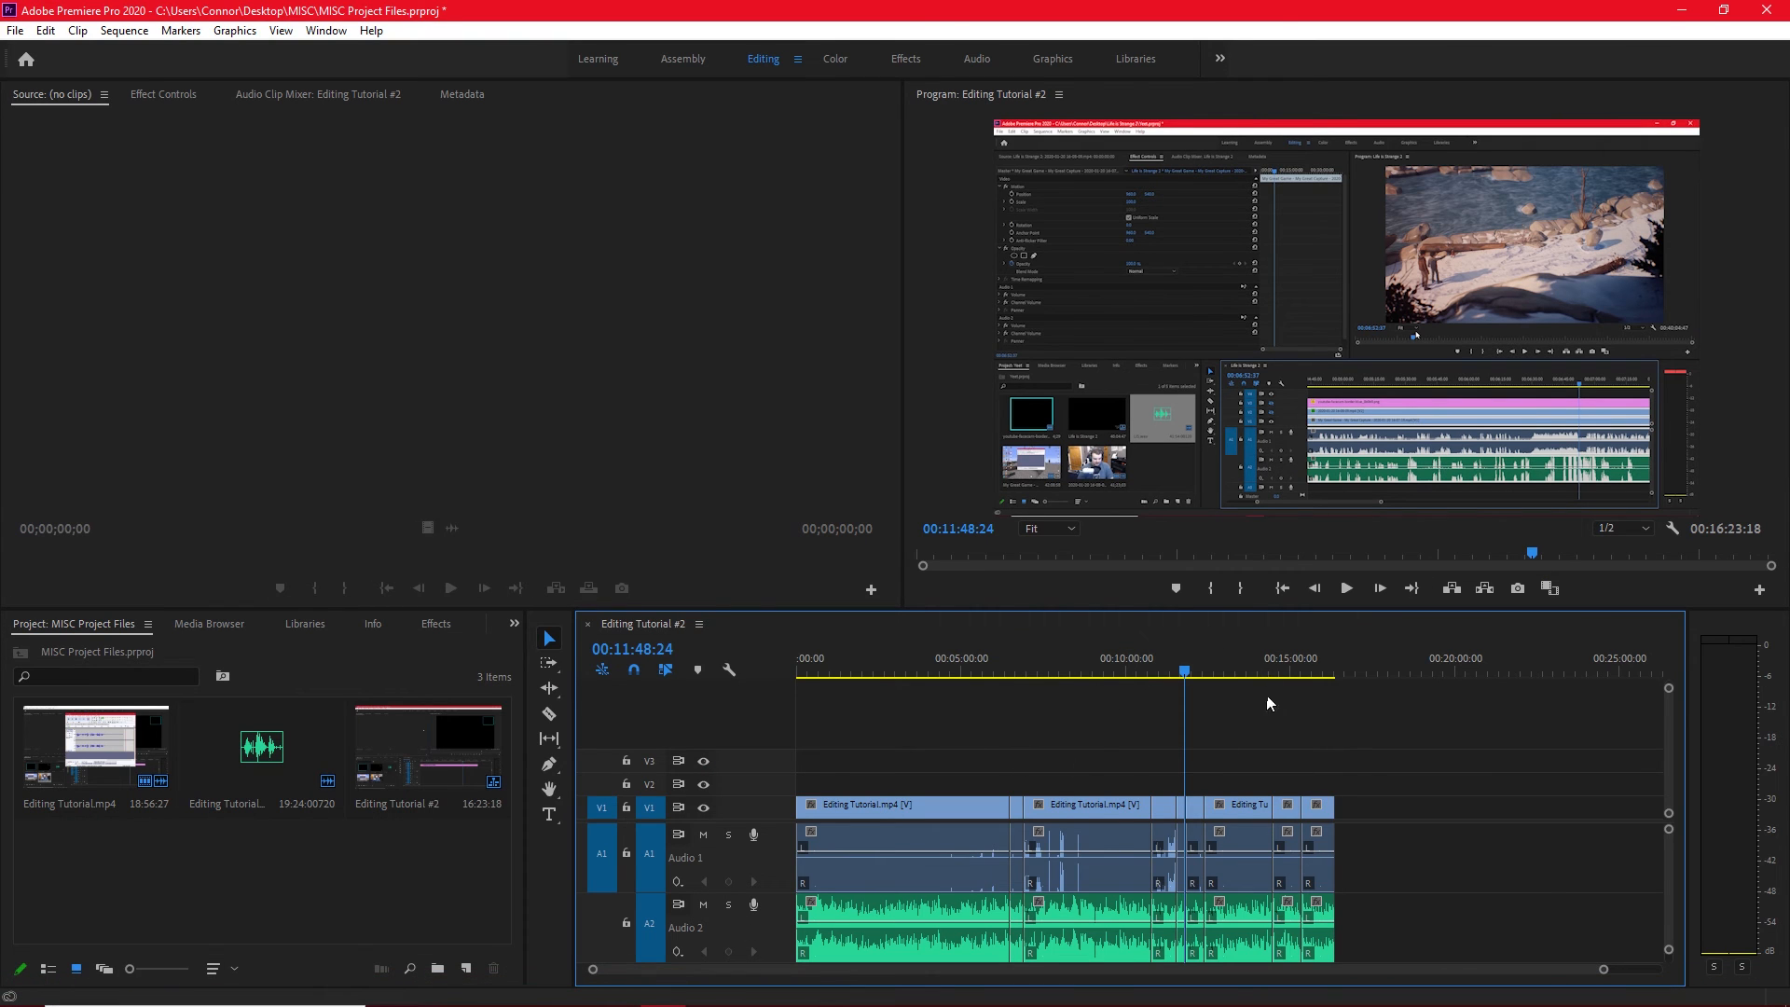
pyautogui.moveTo(742, 821); pyautogui.dragTo(746, 757)
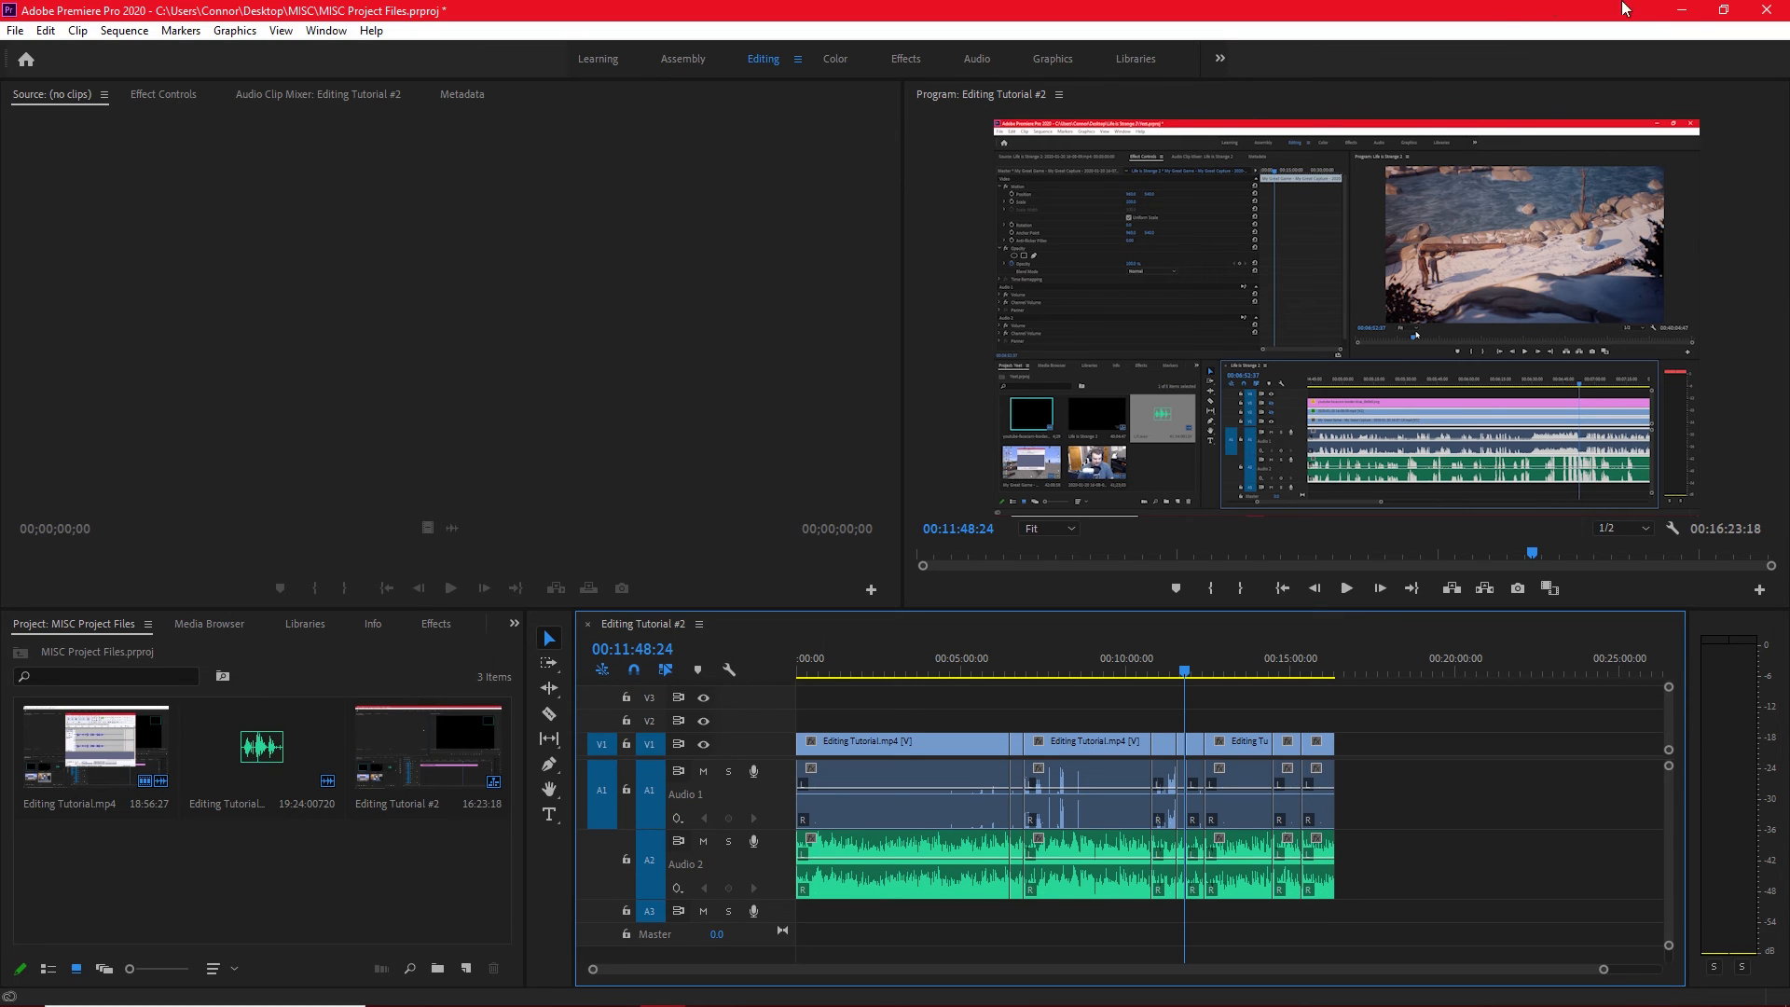
pyautogui.click(1686, 10)
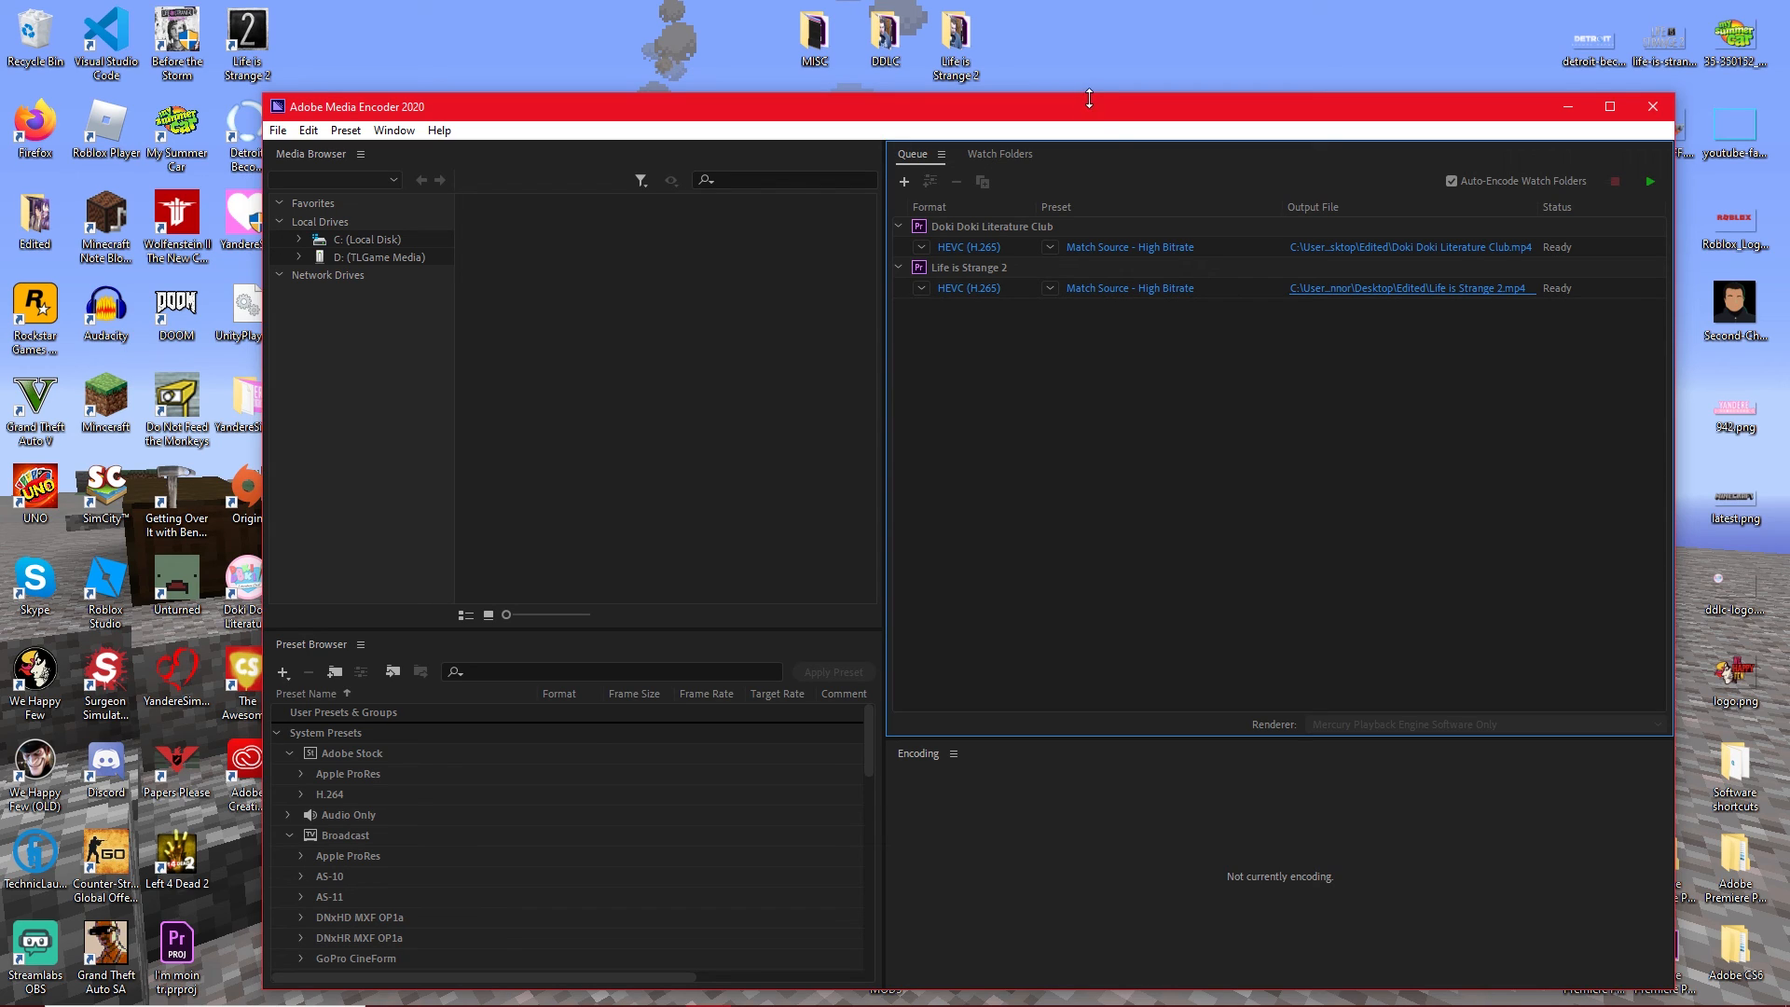
pyautogui.moveTo(934, 225)
pyautogui.moveTo(966, 998)
pyautogui.moveTo(451, 112); pyautogui.dragTo(397, 89)
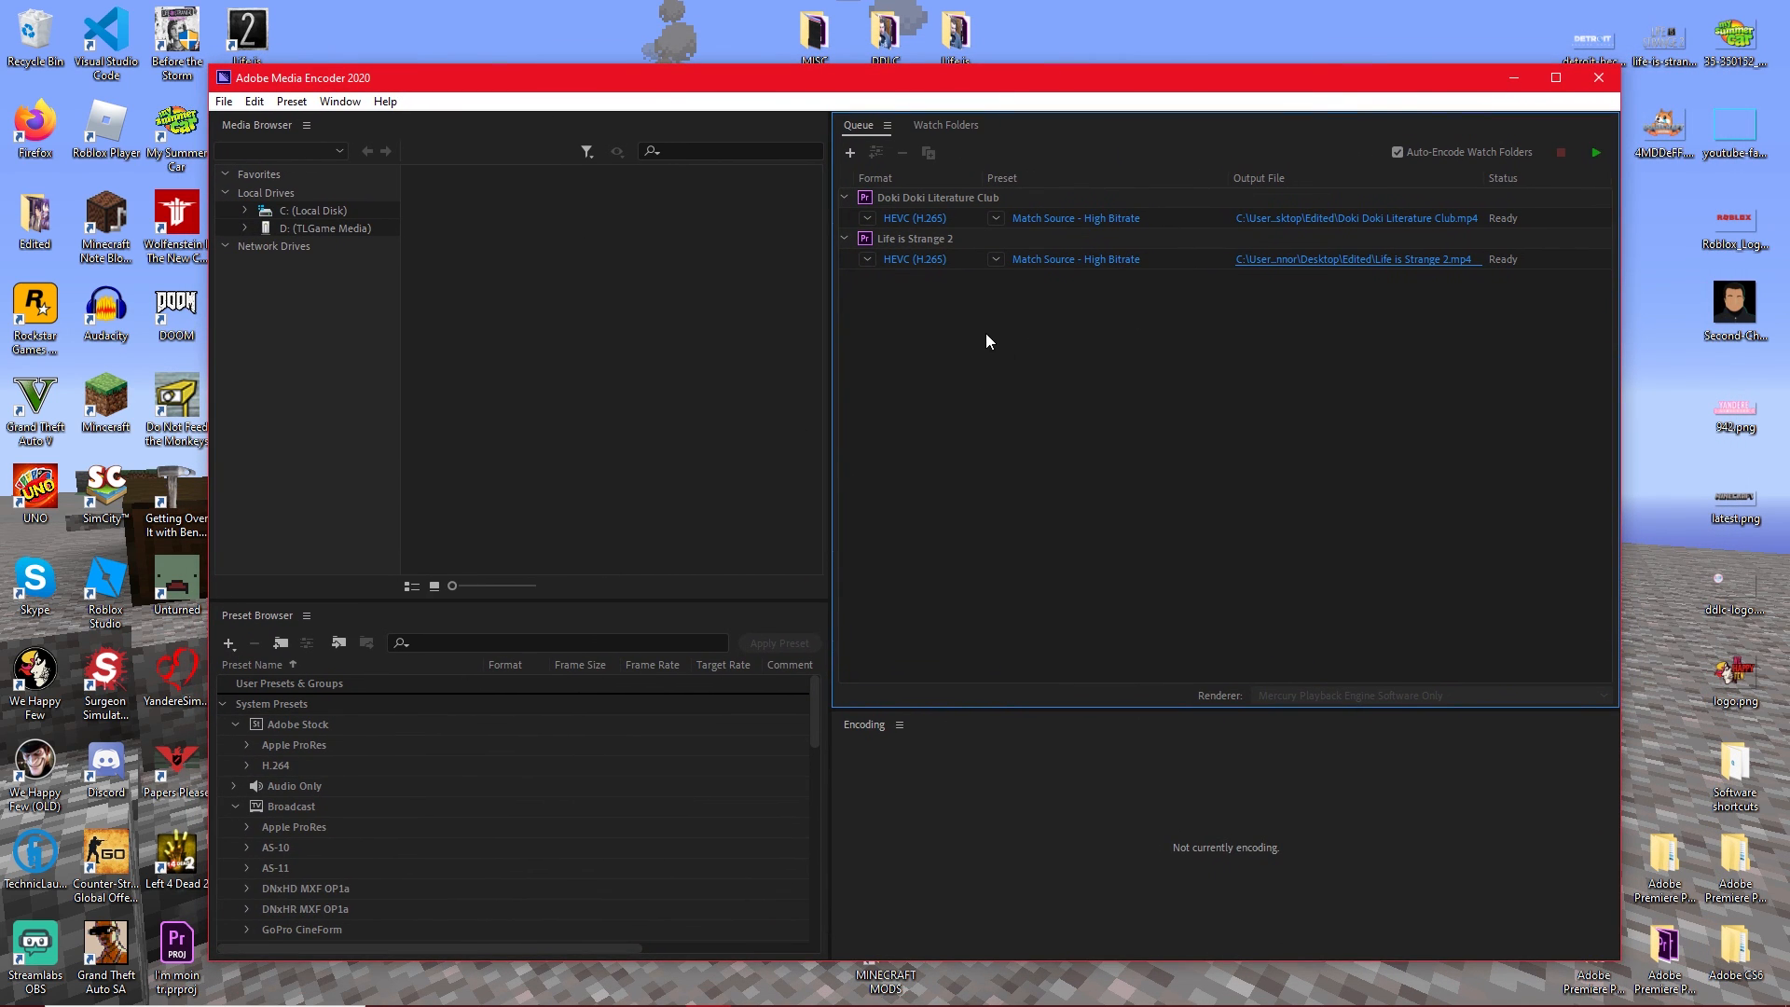